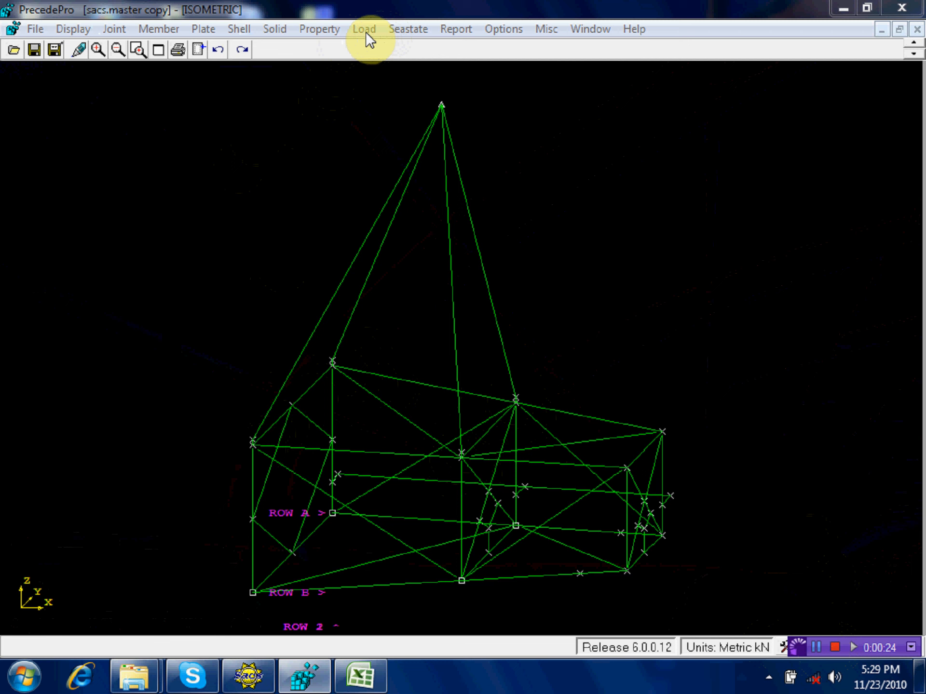
Step: Select the four upper corner joints where the sling members attach as the joints to load
{"action": "left_click", "coordinate": [364, 30]}
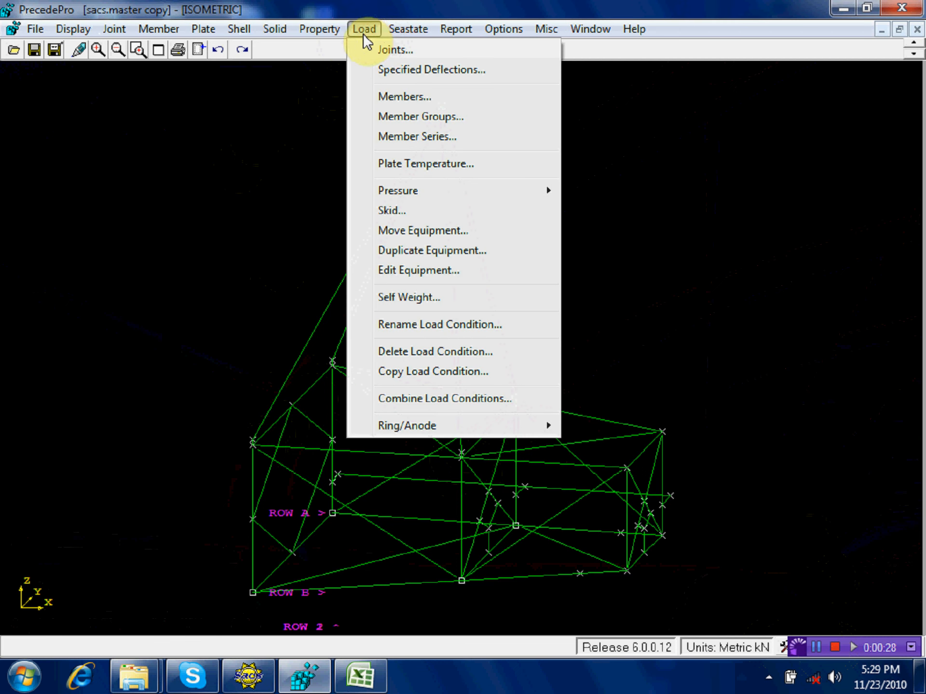
{"action": "left_click", "coordinate": [396, 50]}
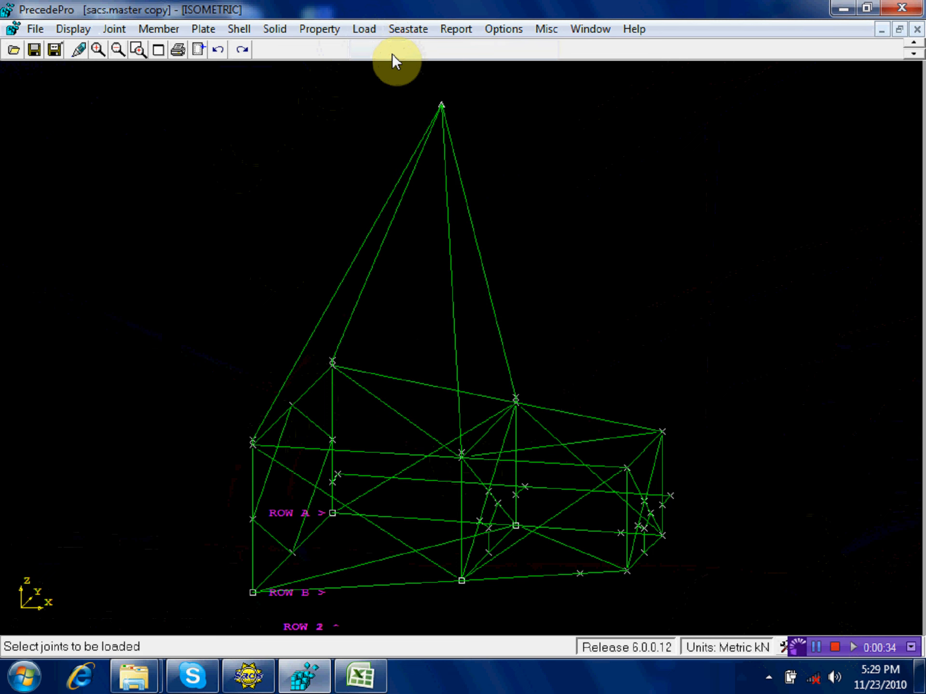
{"action": "left_click", "coordinate": [257, 447]}
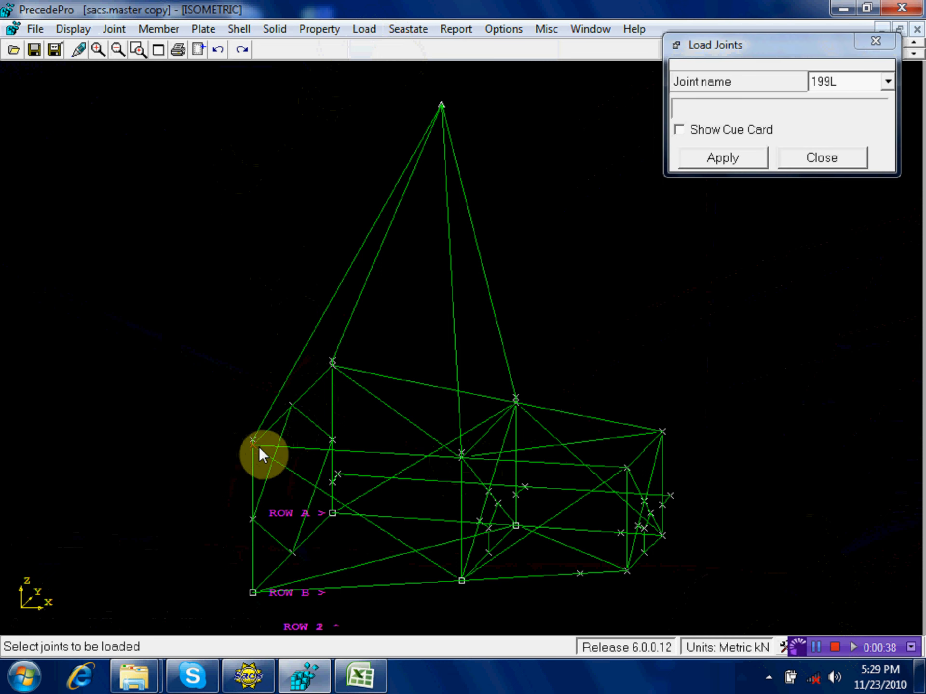
{"action": "left_click", "coordinate": [461, 457]}
{"action": "left_click", "coordinate": [514, 404]}
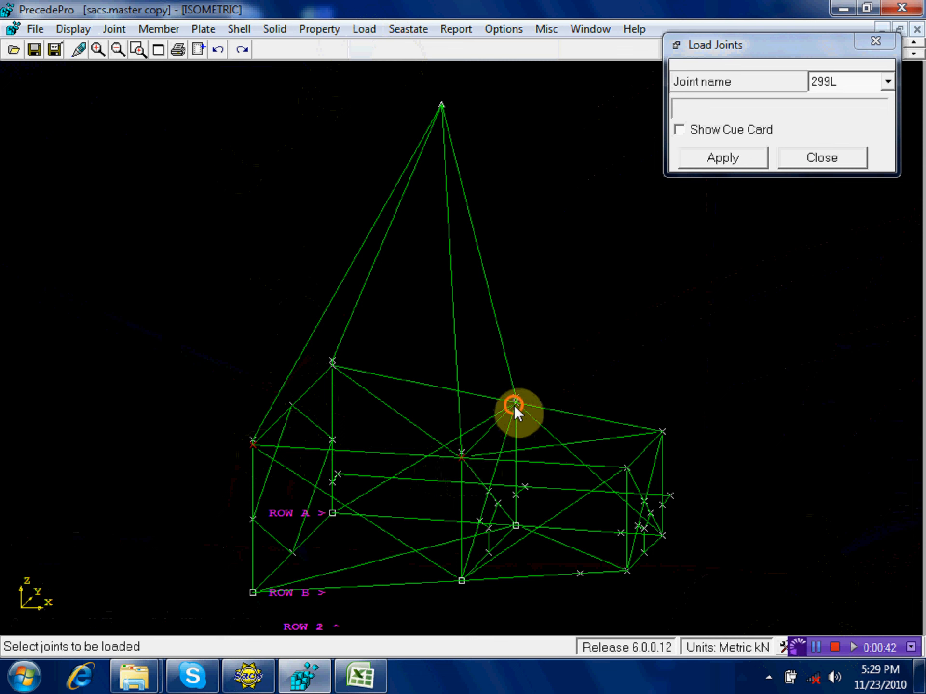
{"action": "left_click", "coordinate": [335, 371]}
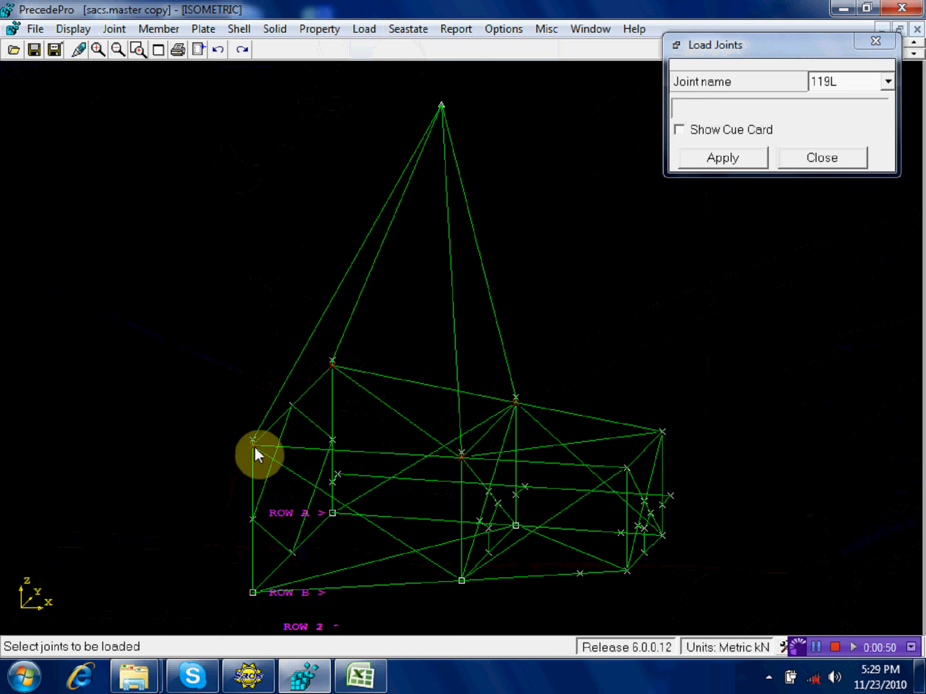
{"action": "left_click", "coordinate": [724, 157]}
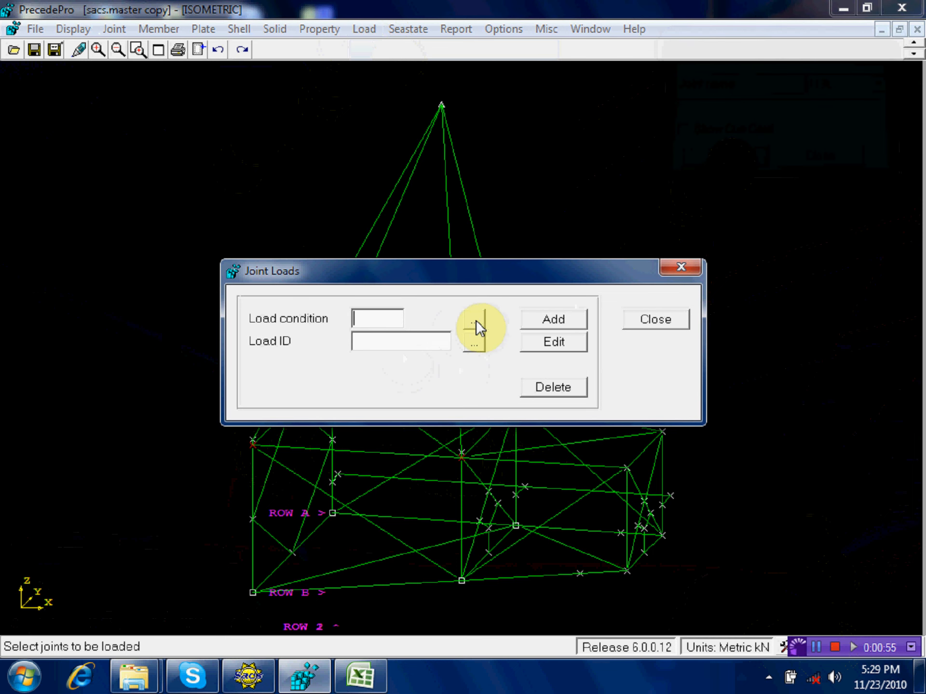
Step: Start adding a joint load under load condition JCK with the load ID padeye
{"action": "left_click", "coordinate": [476, 320]}
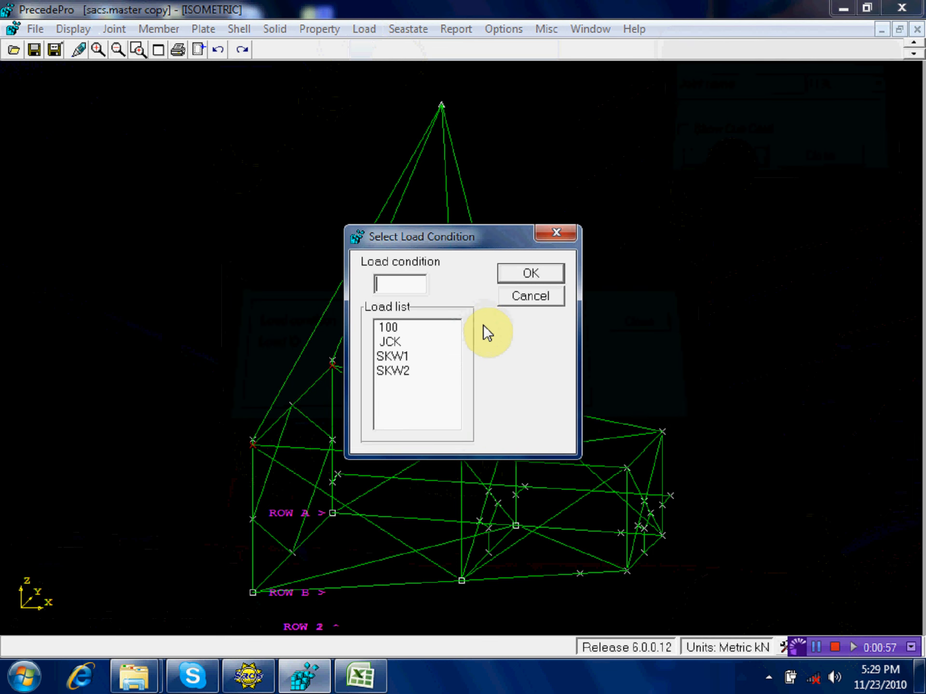
{"action": "left_click", "coordinate": [423, 342]}
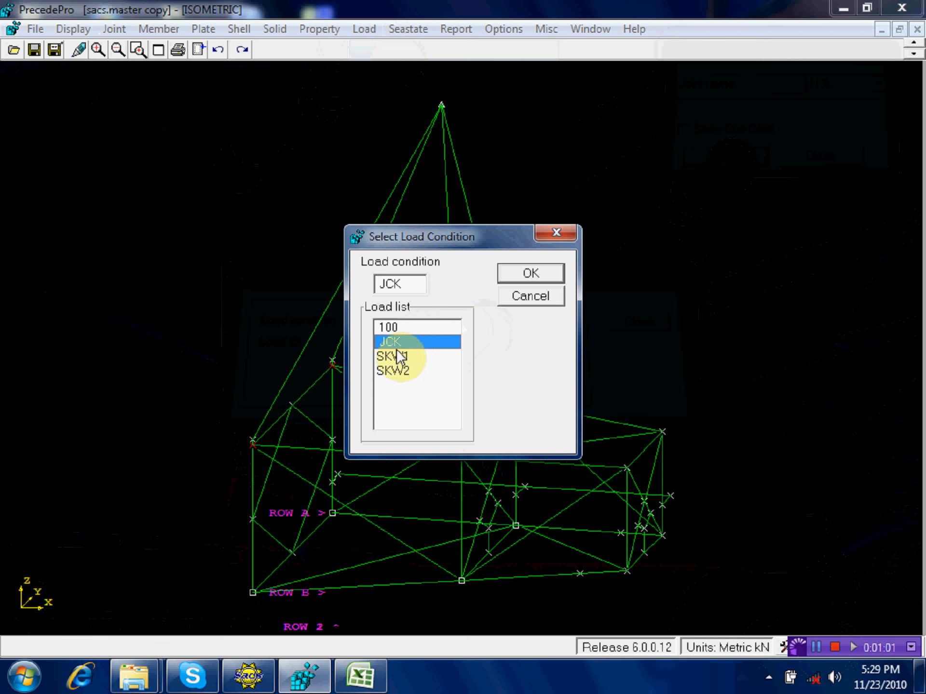
{"action": "left_click", "coordinate": [525, 275]}
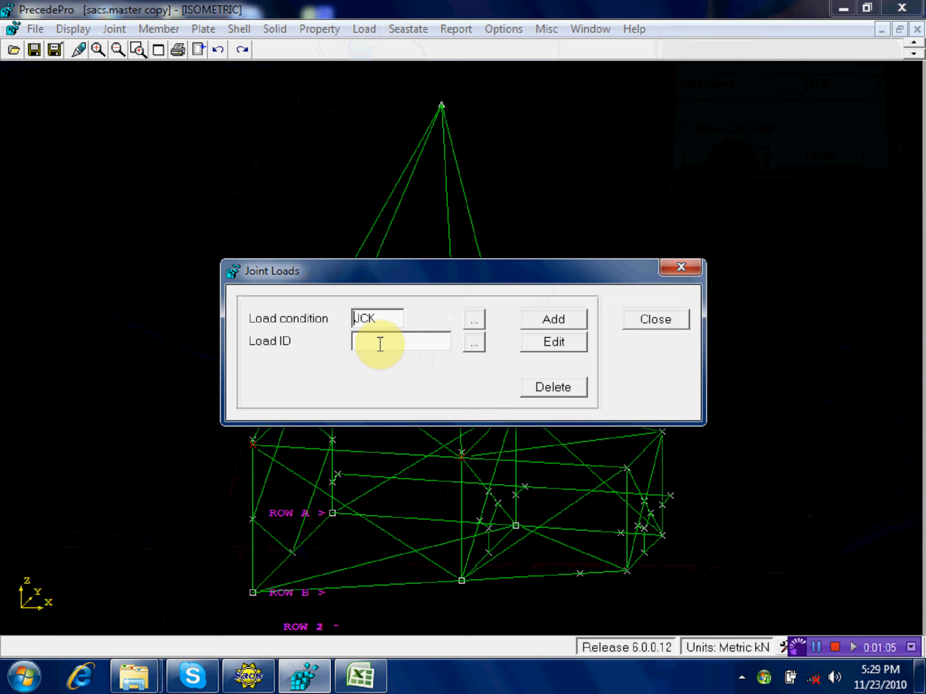
{"action": "left_click", "coordinate": [378, 342]}
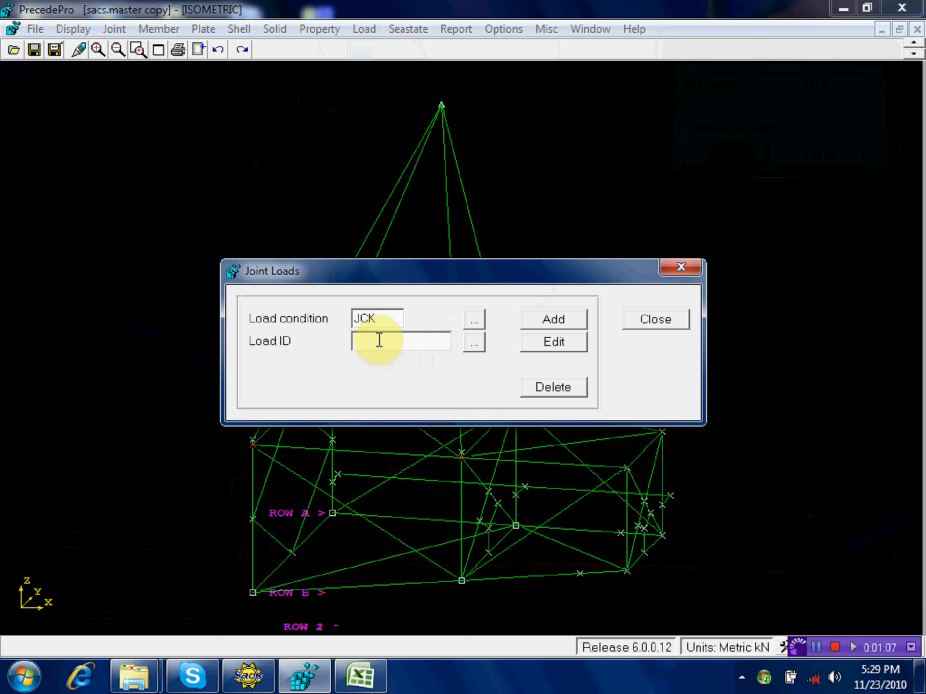
{"action": "type", "text": "padeye"}
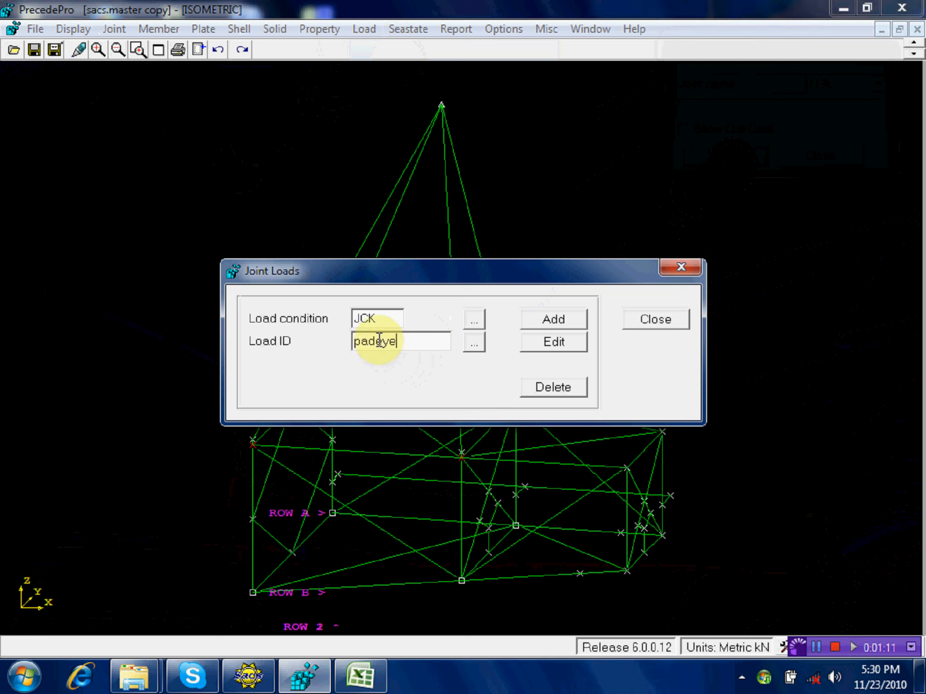
{"action": "left_click", "coordinate": [559, 328]}
Step: Enter an Fz force of -9.81 kN for the selected joints, and dismiss the joint load dialogs without saving the load
{"action": "left_click", "coordinate": [410, 331]}
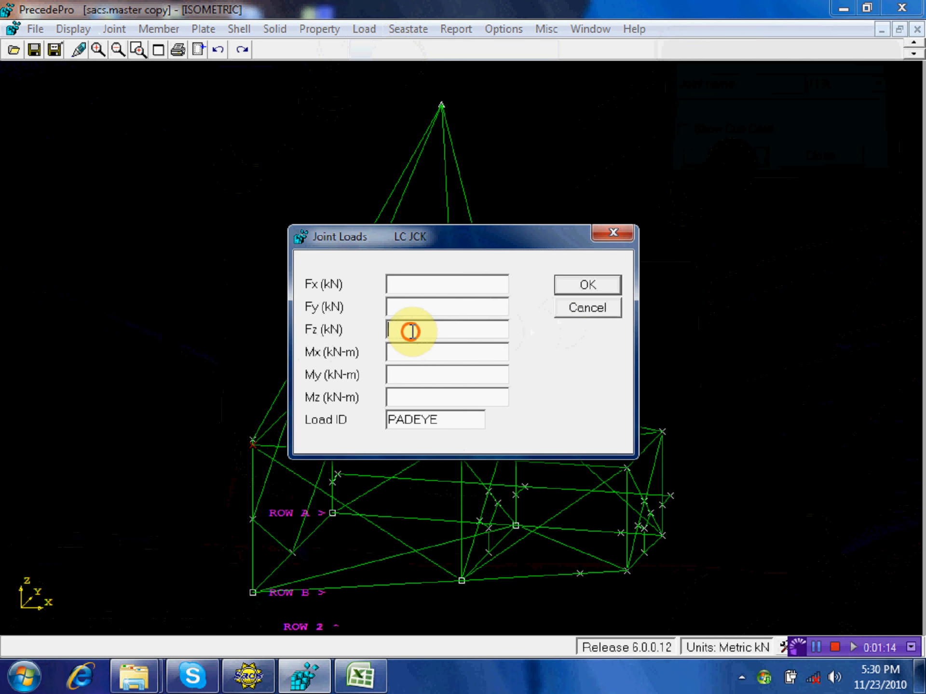
{"action": "type", "text": "-9"}
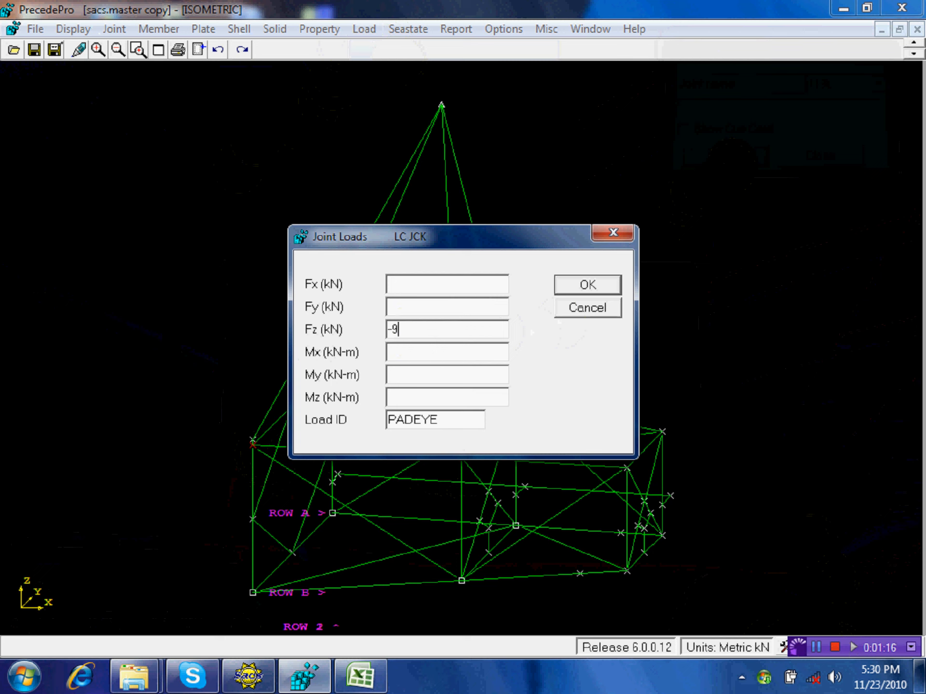
{"action": "type", "text": ",81"}
{"action": "key", "text": "BackSpace"}
{"action": "key", "text": "BackSpace"}
{"action": "key", "text": "BackSpace"}
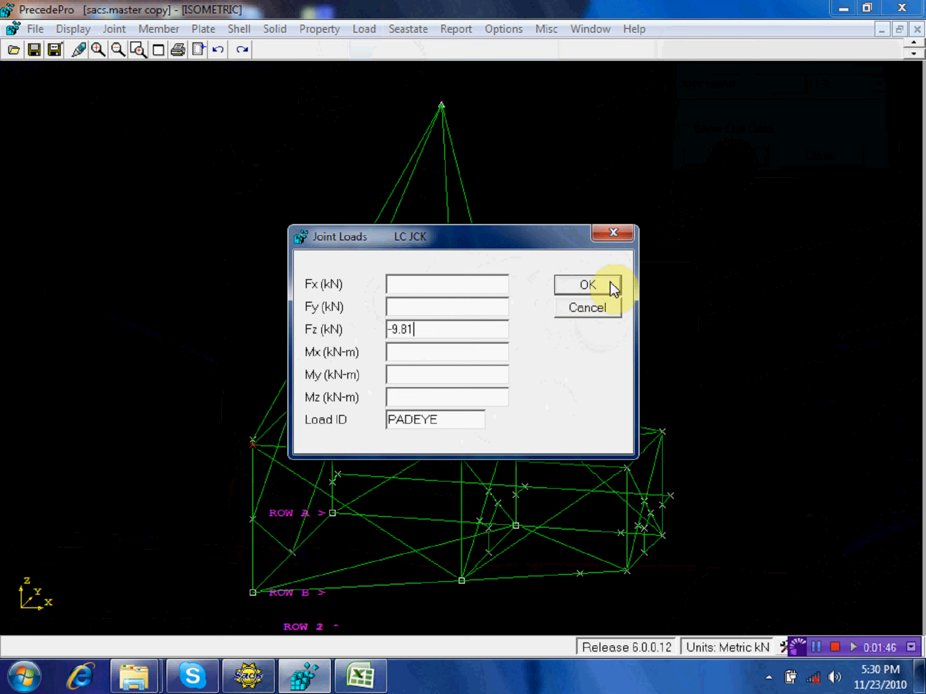
{"action": "left_click", "coordinate": [626, 234]}
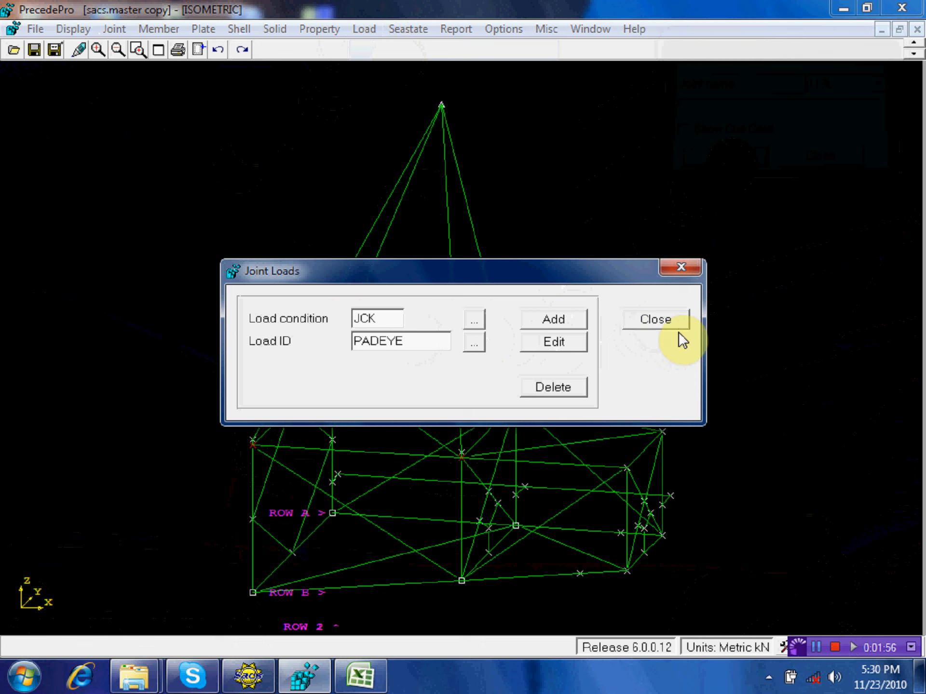
{"action": "left_click", "coordinate": [671, 321]}
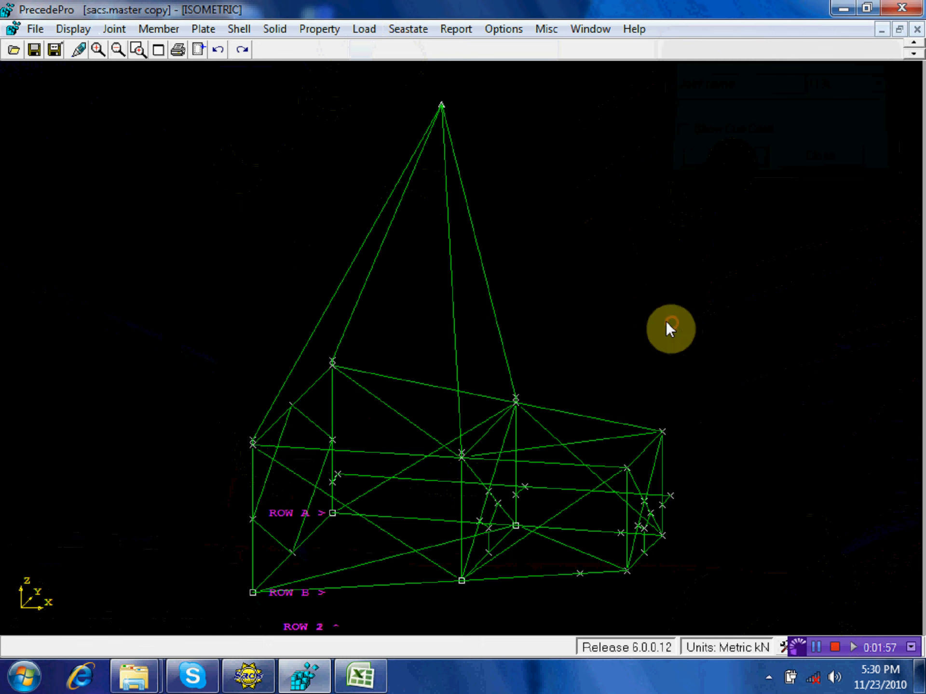
Step: Select the six short members meeting at joints 7001 and 7005 inside the two braced frames as the members to load
{"action": "left_click", "coordinate": [137, 48]}
{"action": "left_click", "coordinate": [739, 582]}
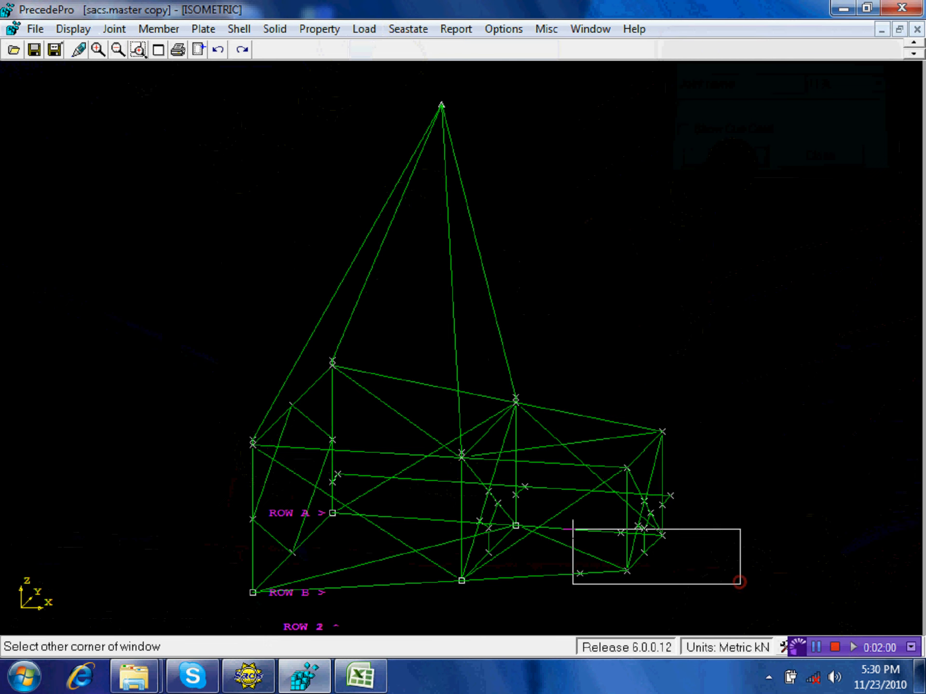
{"action": "left_click", "coordinate": [458, 475]}
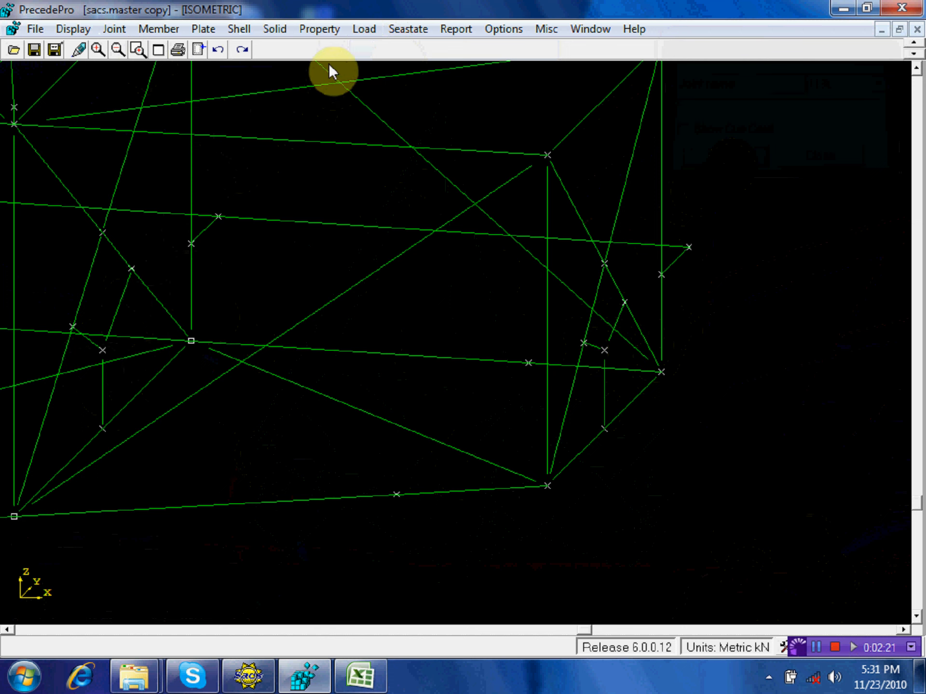
{"action": "left_click", "coordinate": [361, 29]}
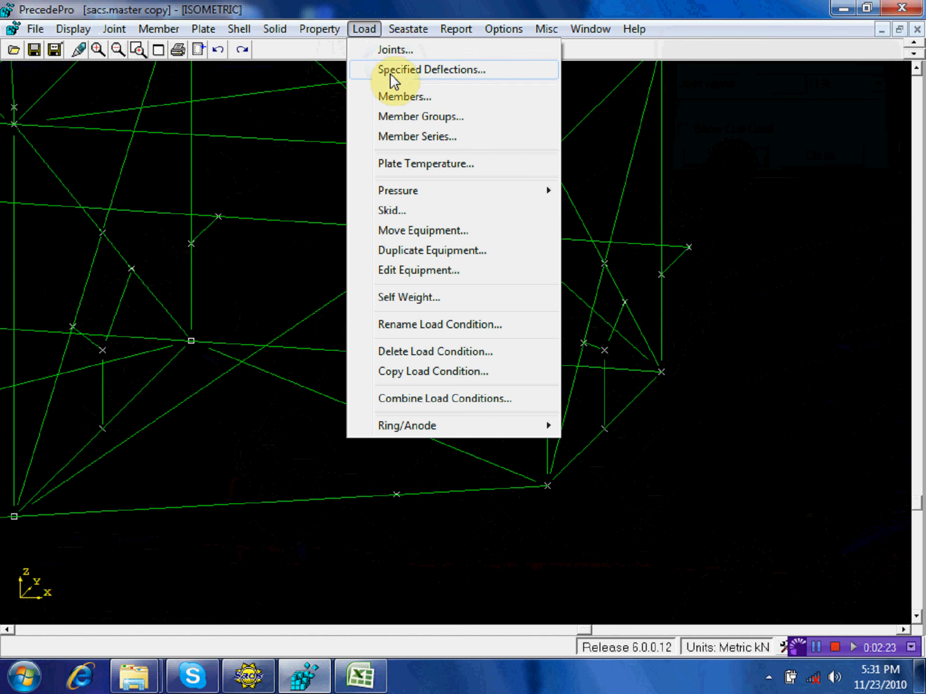
{"action": "left_click", "coordinate": [398, 99]}
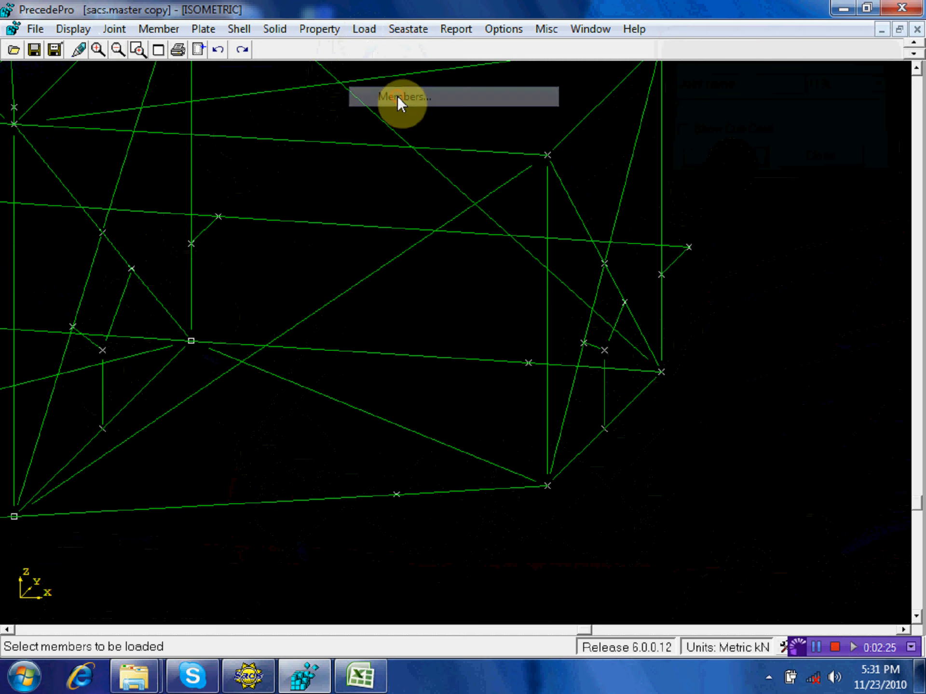
{"action": "left_click", "coordinate": [607, 337]}
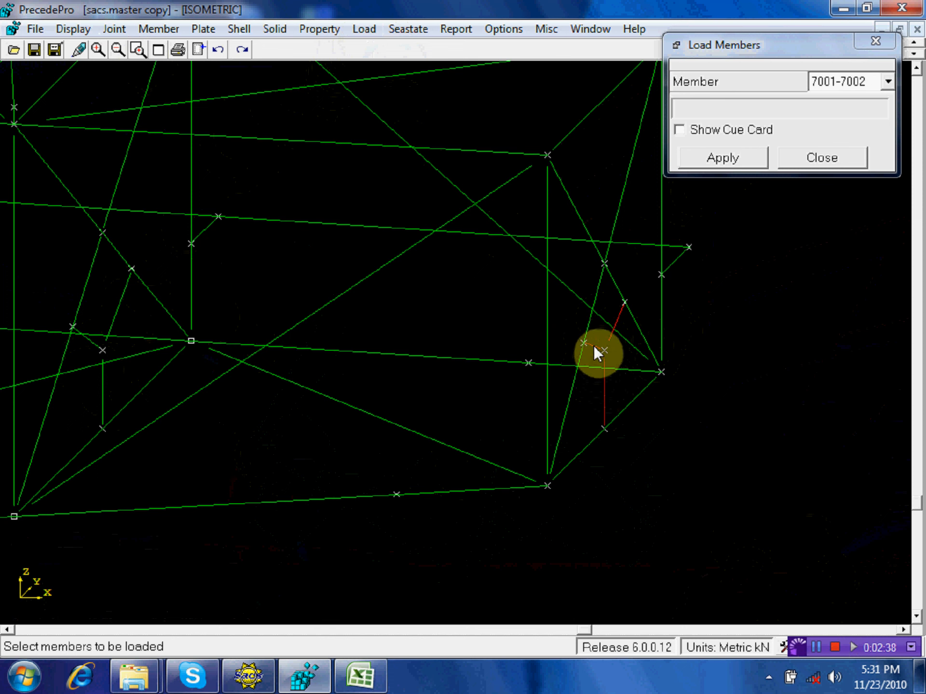
{"action": "left_click", "coordinate": [116, 314]}
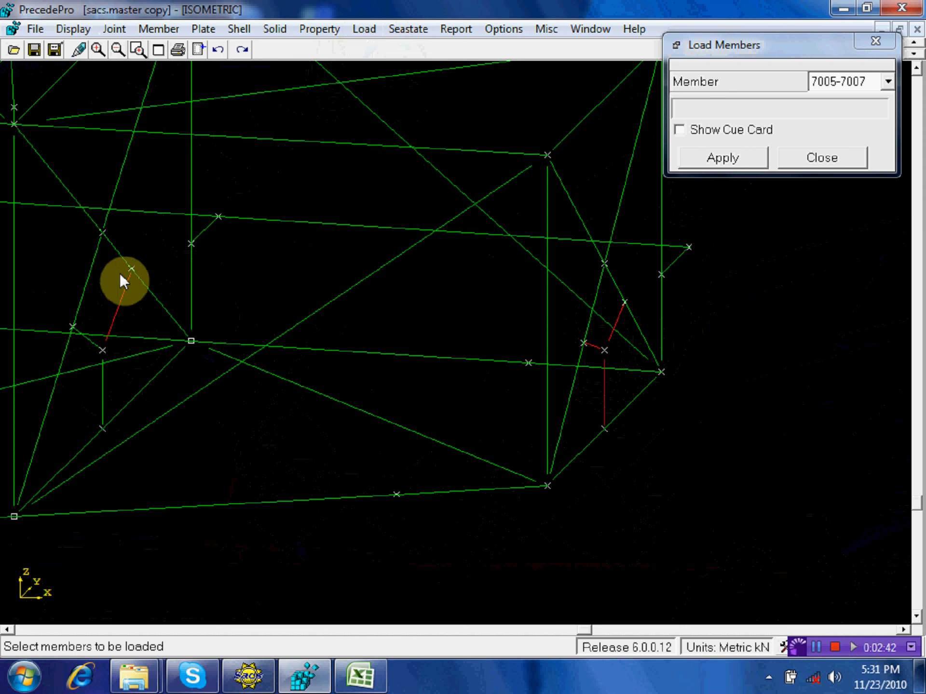
{"action": "left_click", "coordinate": [96, 342]}
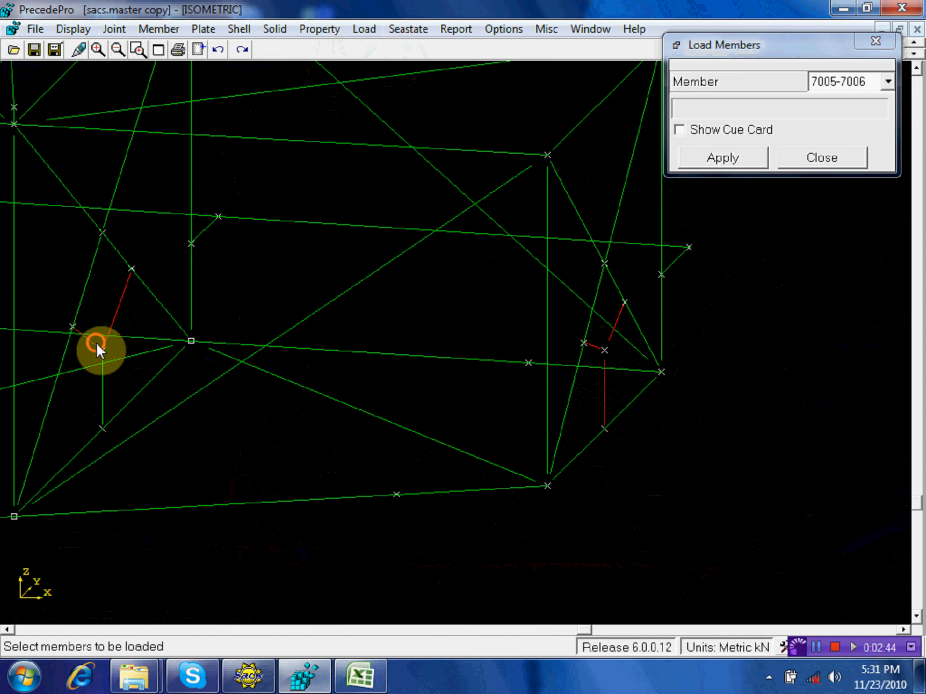
{"action": "left_click", "coordinate": [102, 387]}
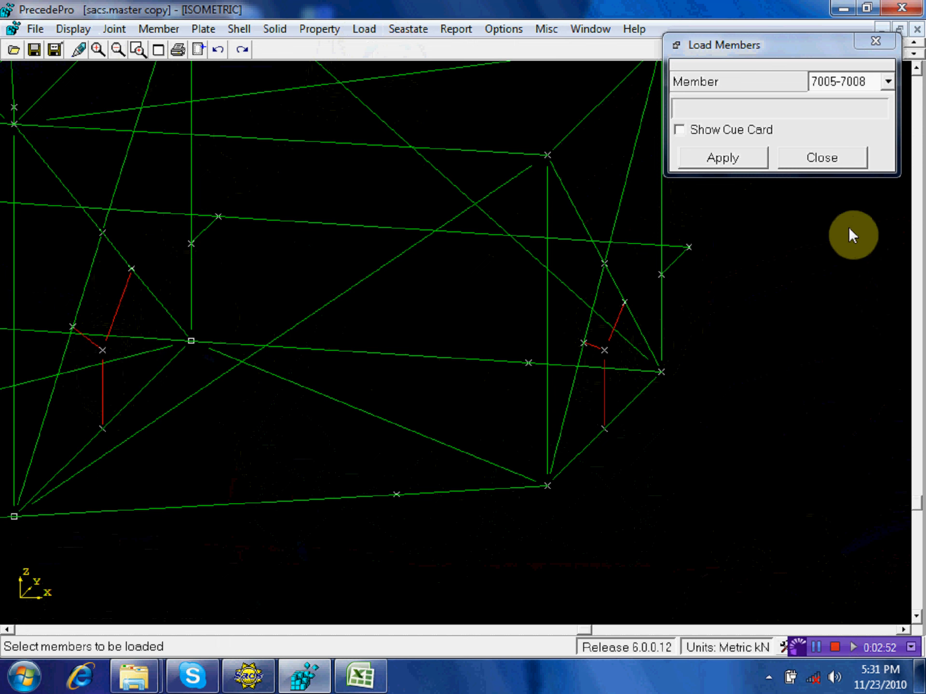
{"action": "left_click", "coordinate": [726, 158]}
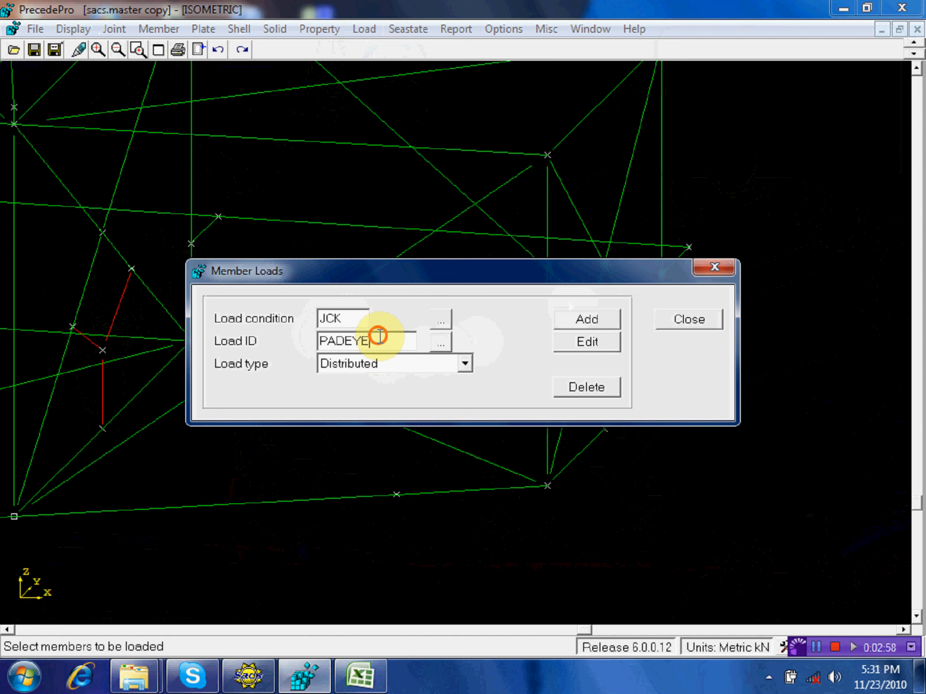
Step: Start adding a member load under JCK with the load ID congd and the load type Concentrated
{"action": "left_click_drag", "start_coordinate": [381, 340], "coordinate": [304, 344]}
{"action": "type", "text": "c"}
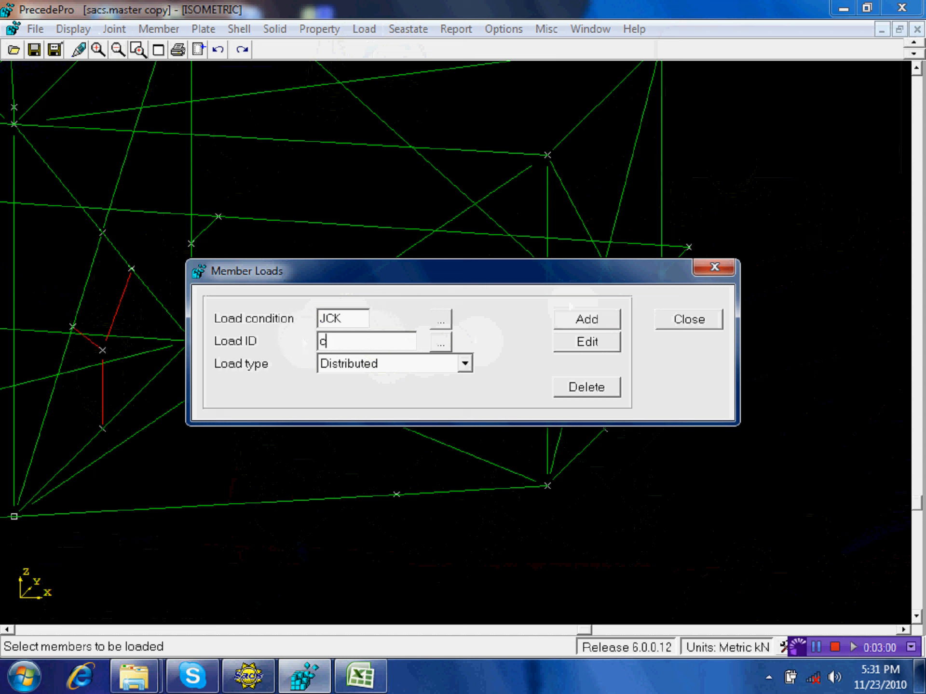
{"action": "type", "text": "ongd"}
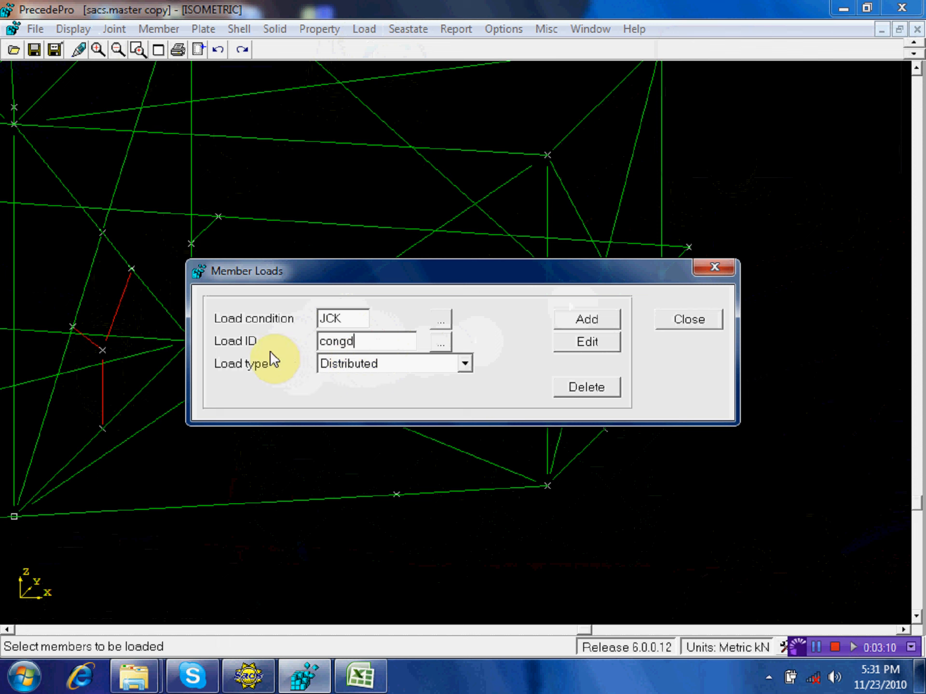
{"action": "left_click", "coordinate": [464, 364]}
{"action": "left_click", "coordinate": [429, 412]}
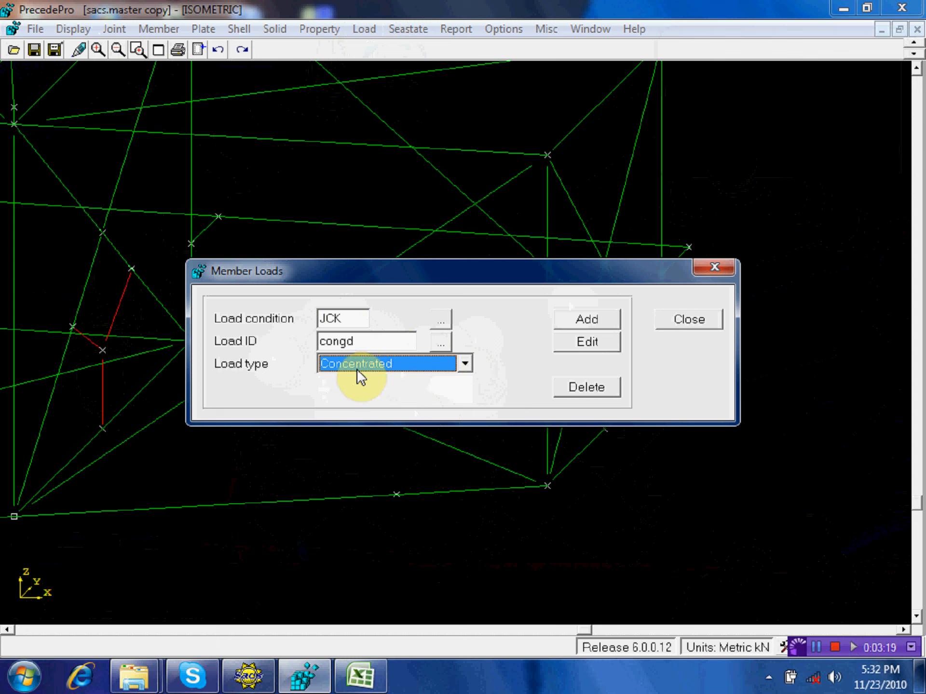
{"action": "left_click", "coordinate": [586, 321]}
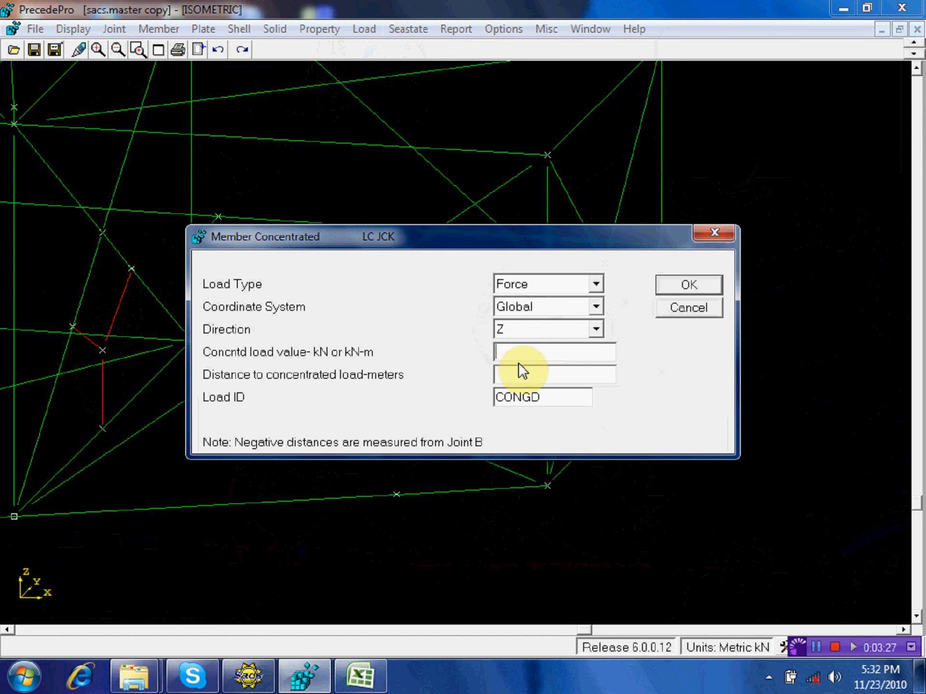
Step: Enter a global Z force of -3.27 kN at a distance of 0.1 m, and dismiss the member load dialogs without saving the load
{"action": "type", "text": "-"}
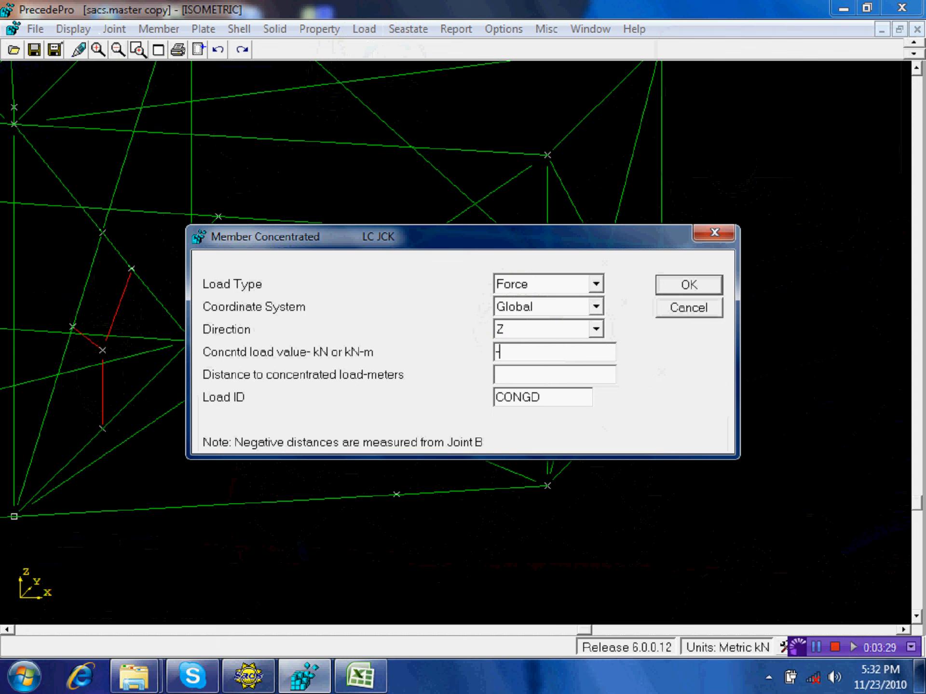
{"action": "type", "text": "3.27"}
{"action": "left_click", "coordinate": [514, 375]}
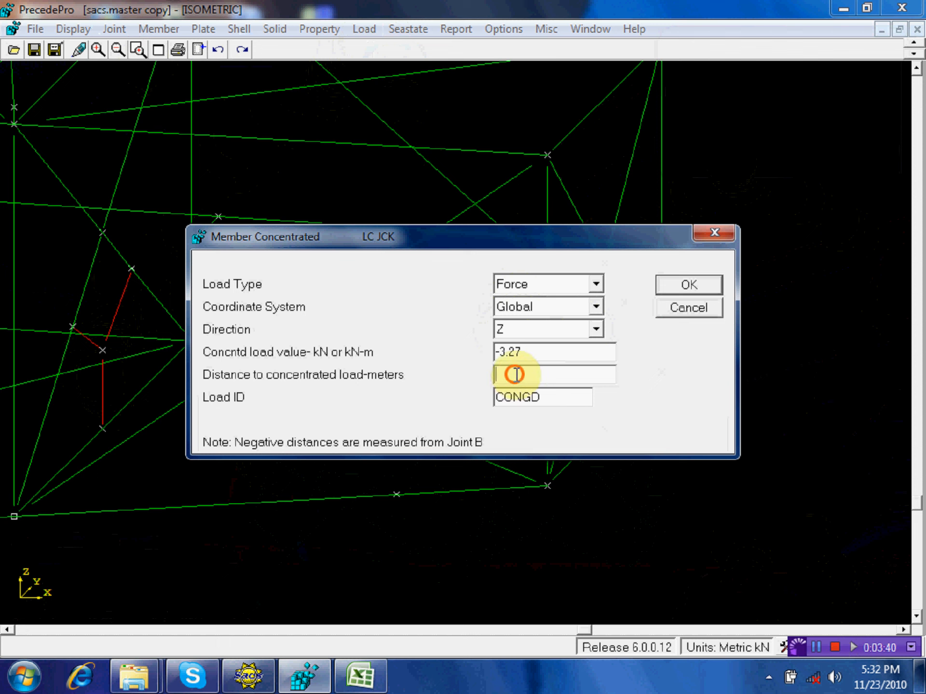
{"action": "type", "text": "0.1"}
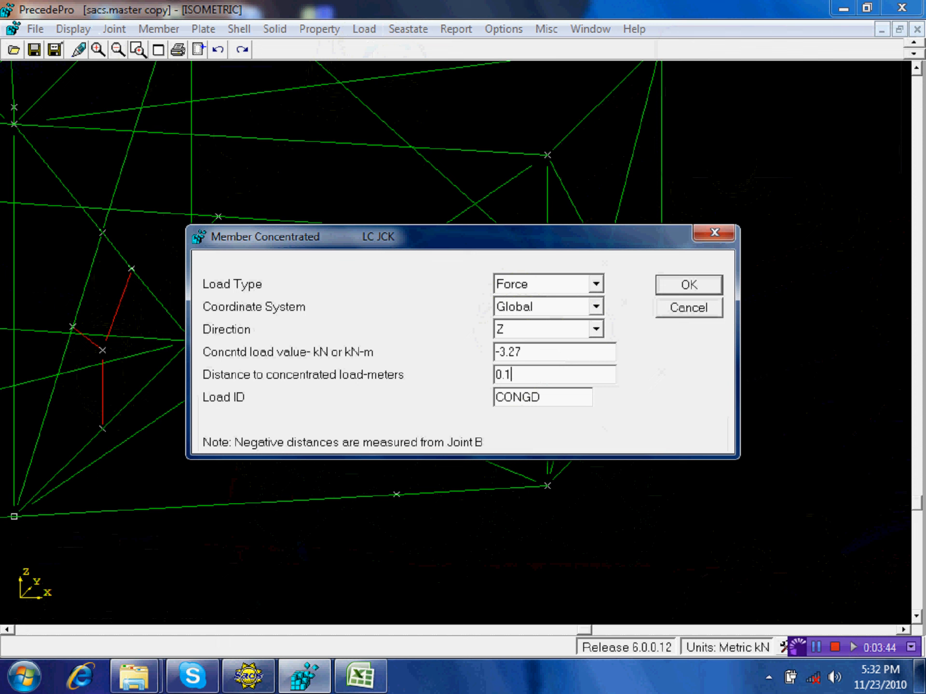
{"action": "left_click", "coordinate": [514, 374]}
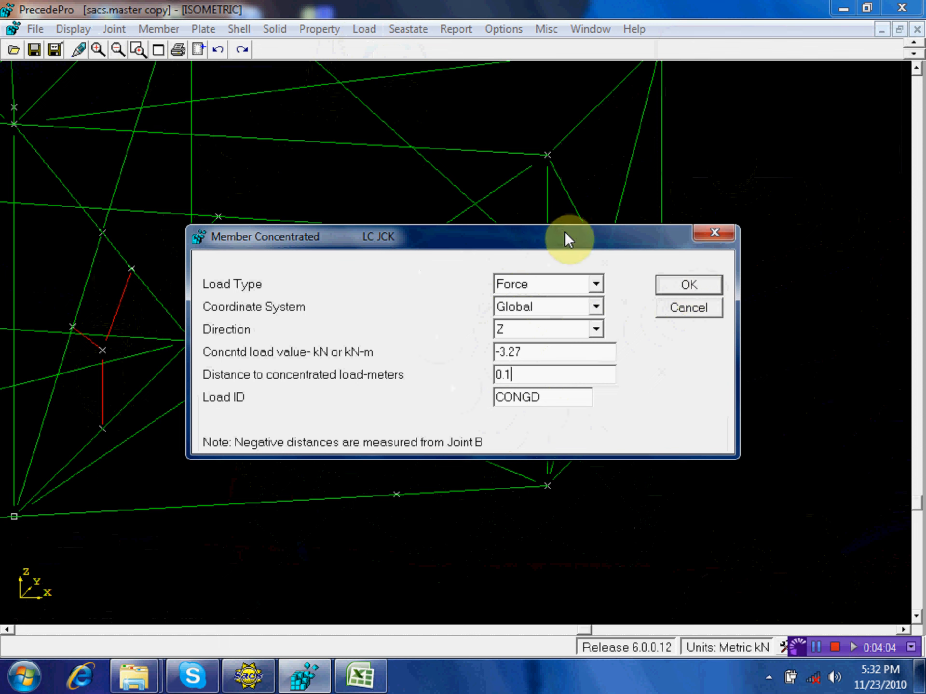
{"action": "left_click", "coordinate": [710, 237]}
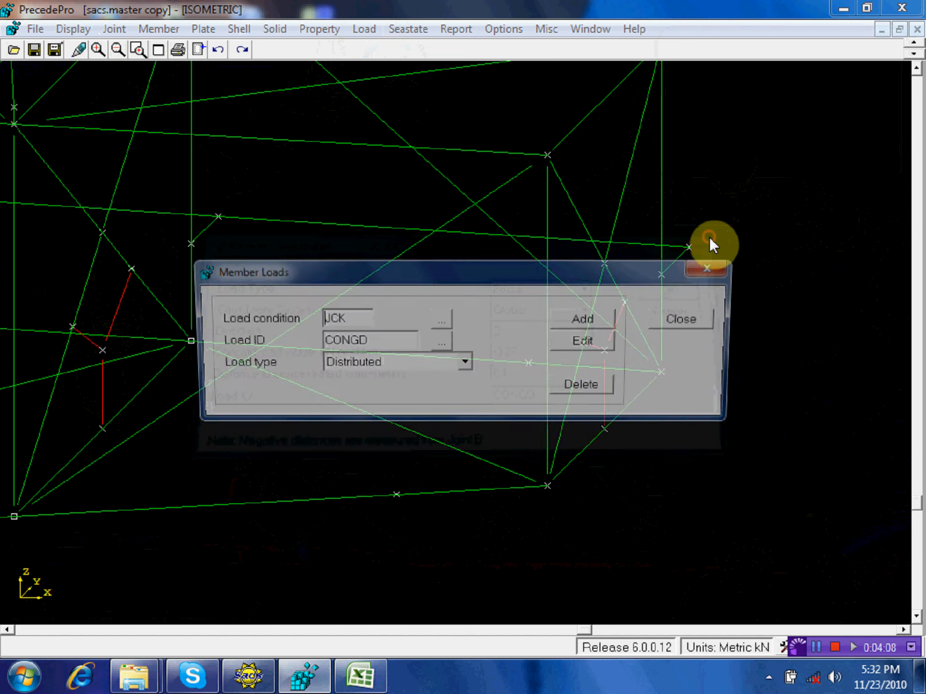
{"action": "left_click", "coordinate": [714, 323]}
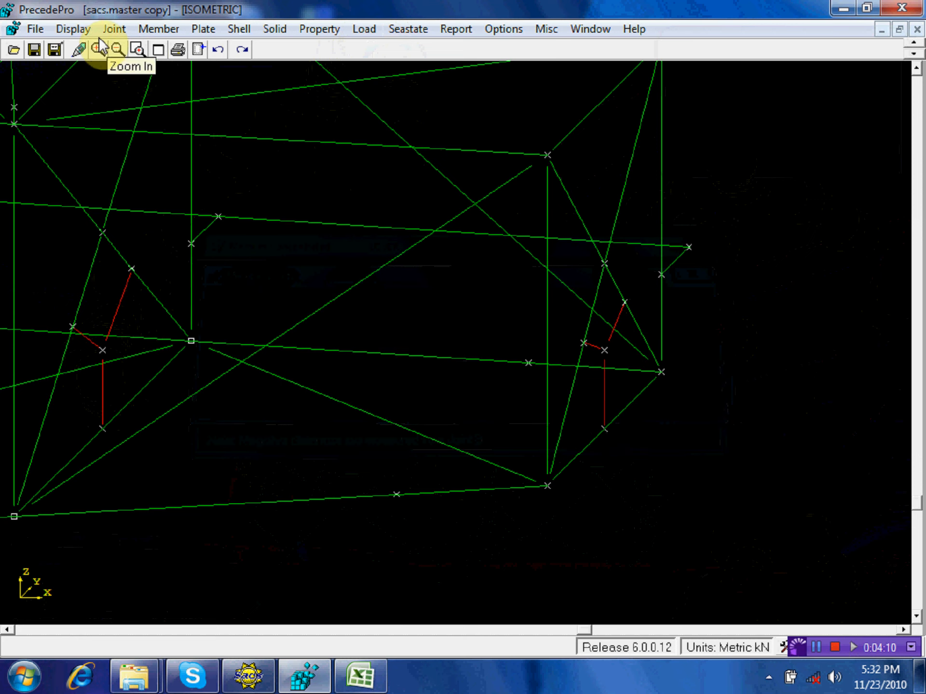
Step: Look up the load IDs defined under load condition JCK through the load labeling options, leaving the display labels as they are
{"action": "left_click", "coordinate": [74, 29]}
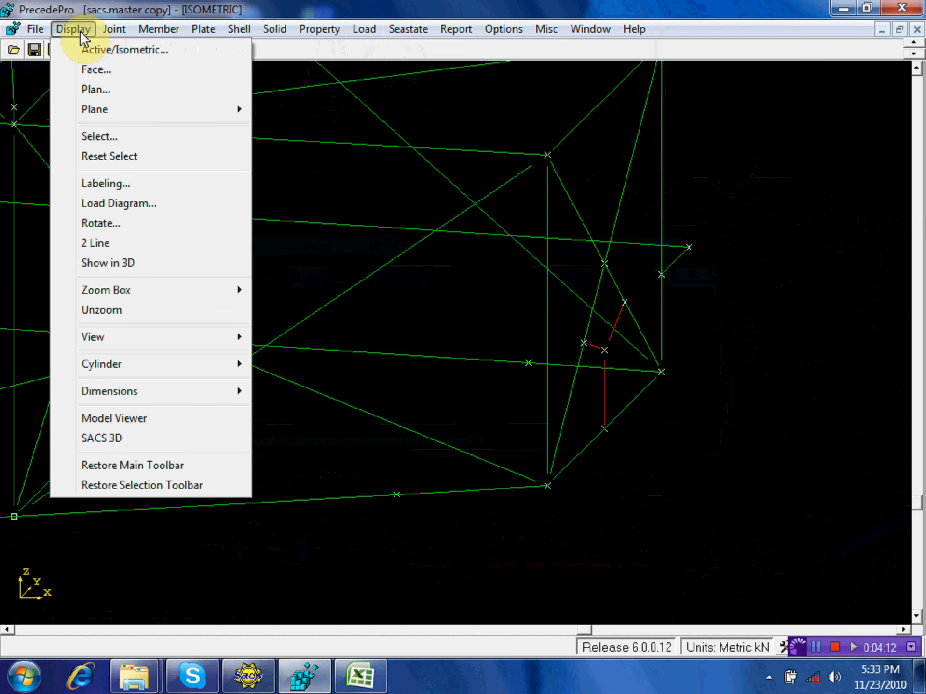
{"action": "left_click", "coordinate": [114, 184]}
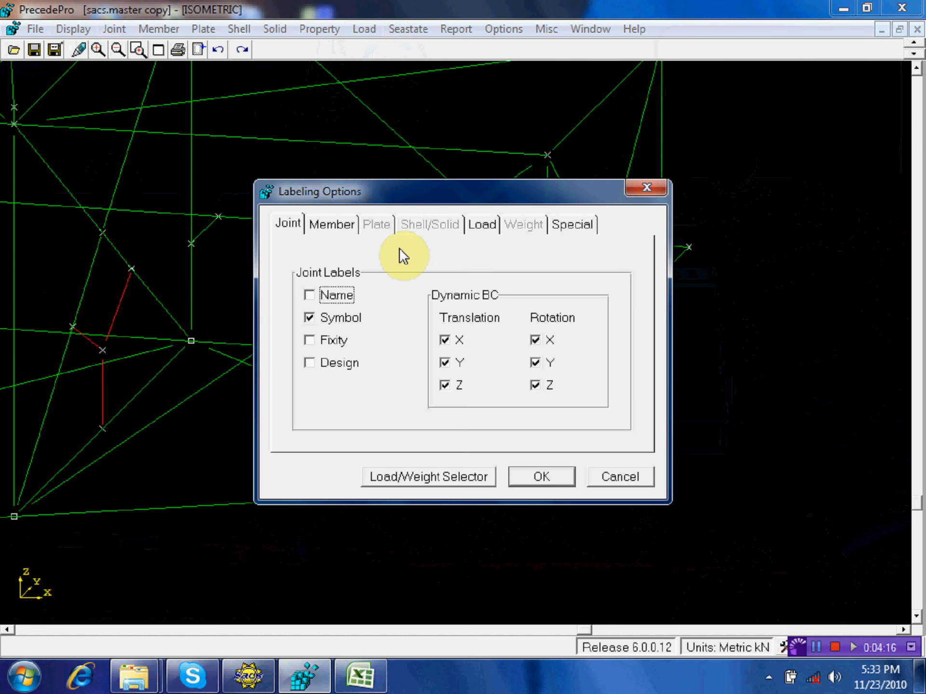
{"action": "left_click", "coordinate": [487, 228]}
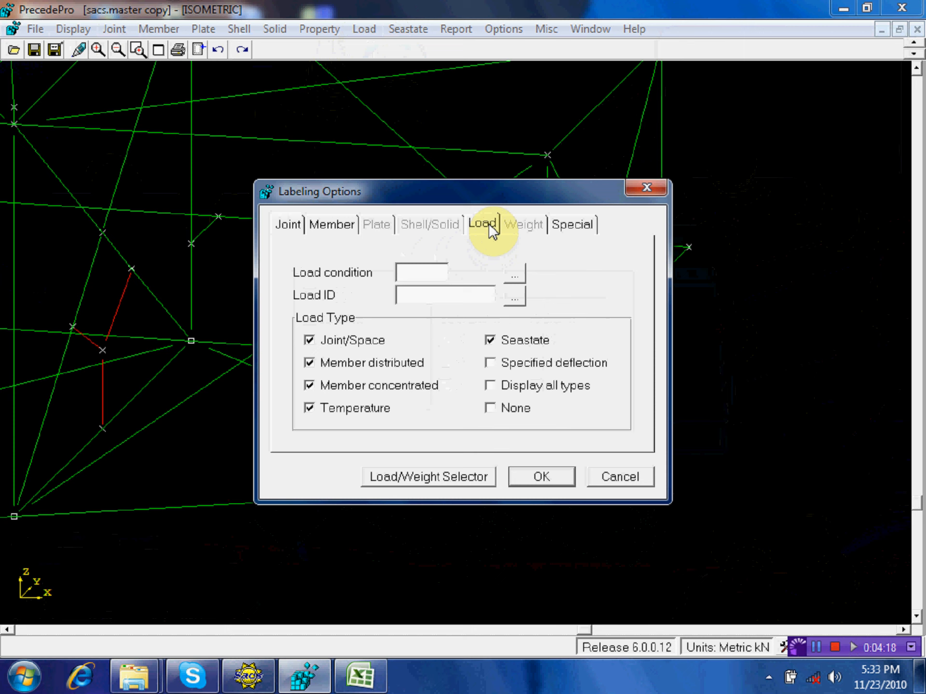
{"action": "left_click", "coordinate": [513, 273]}
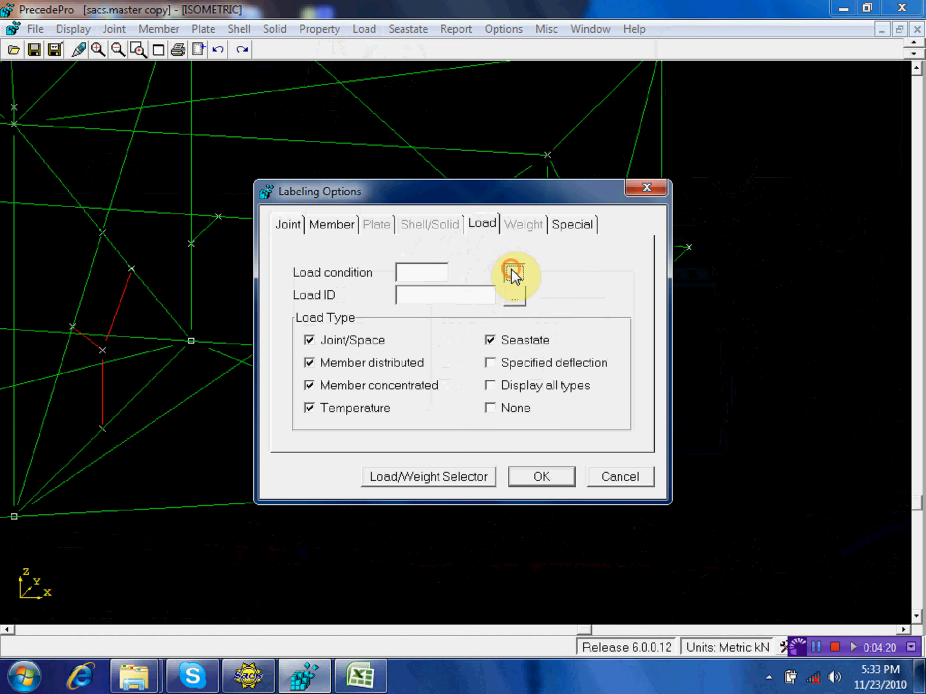
{"action": "left_click_drag", "start_coordinate": [454, 390], "coordinate": [458, 346]}
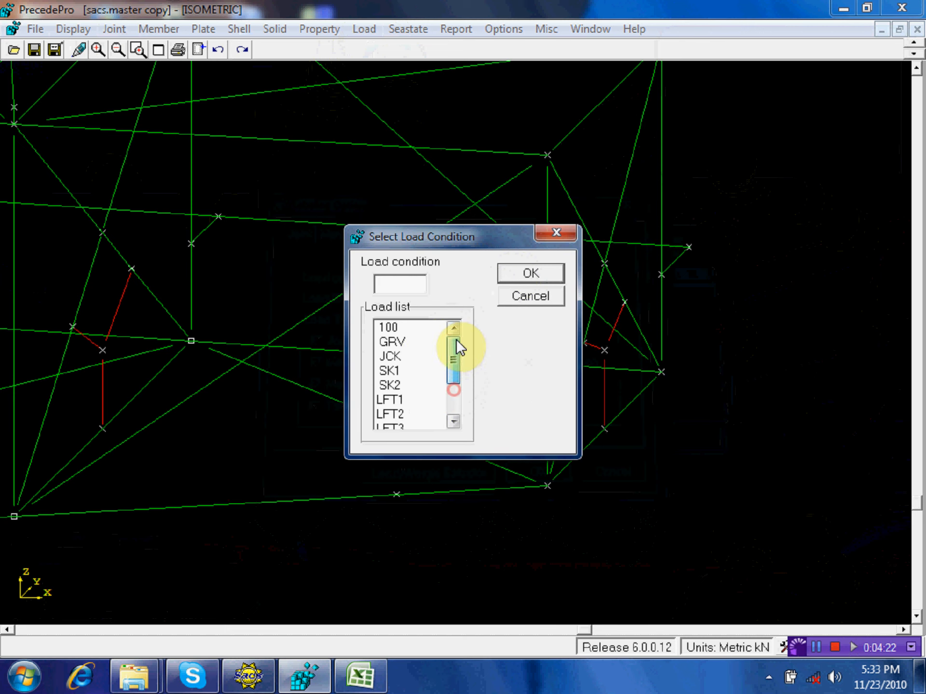
{"action": "left_click", "coordinate": [417, 355]}
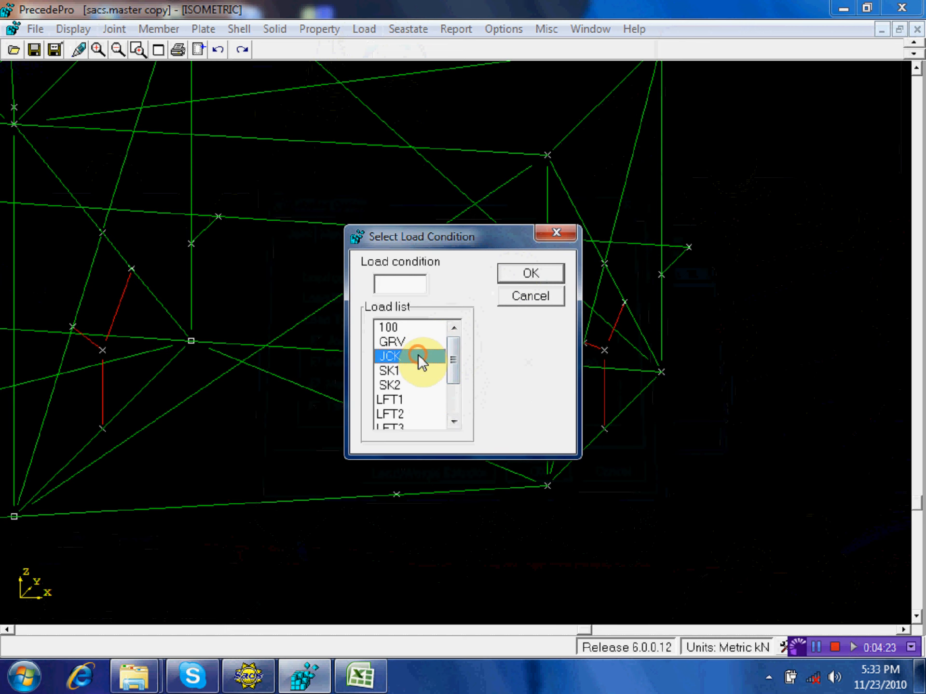
{"action": "left_click", "coordinate": [536, 277]}
{"action": "left_click", "coordinate": [514, 296]}
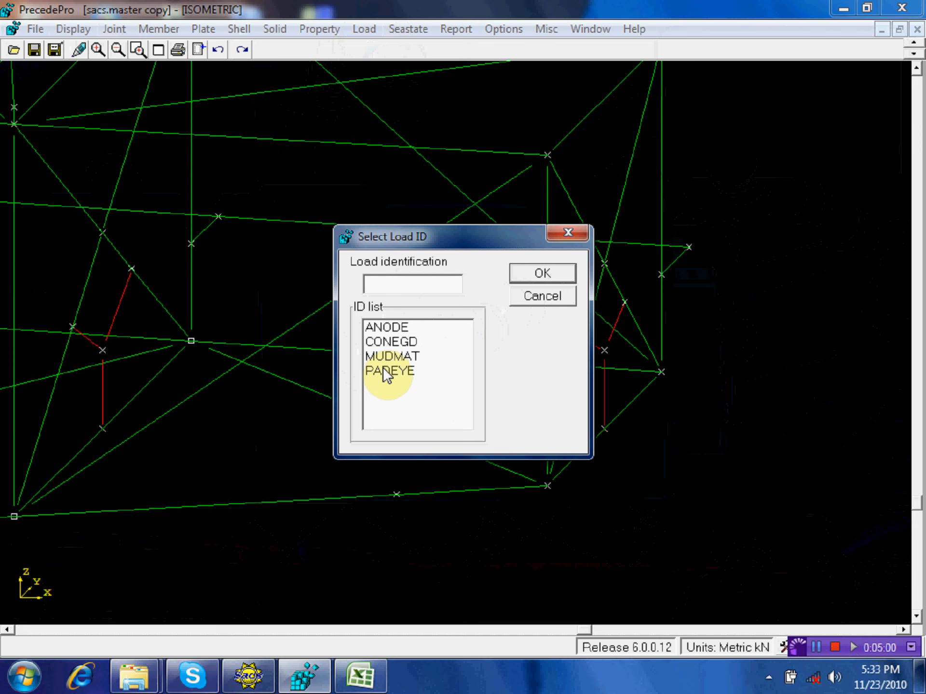
{"action": "left_click", "coordinate": [554, 299]}
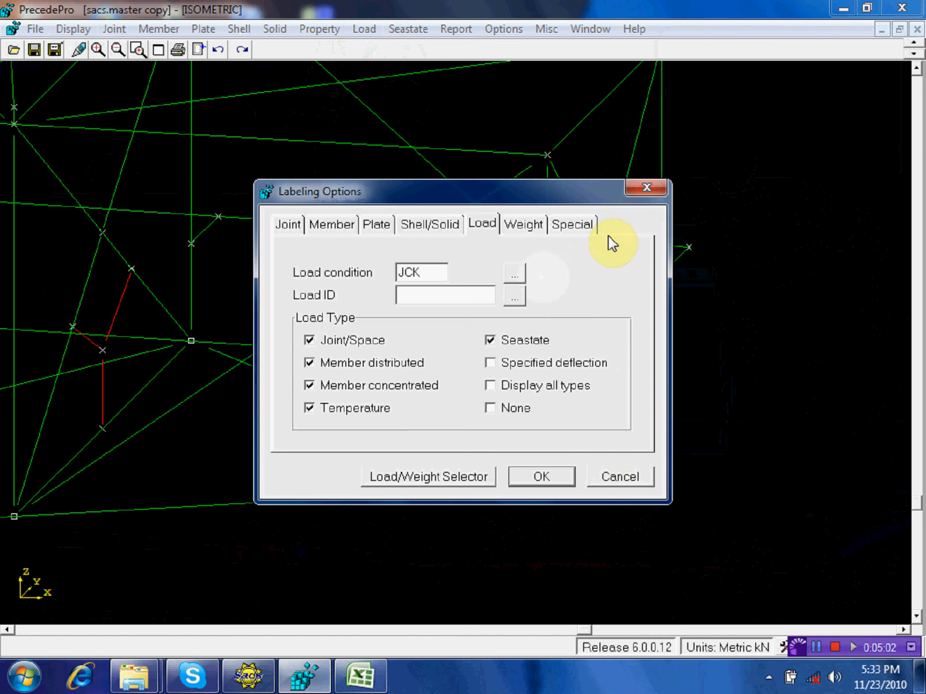
{"action": "left_click", "coordinate": [620, 477]}
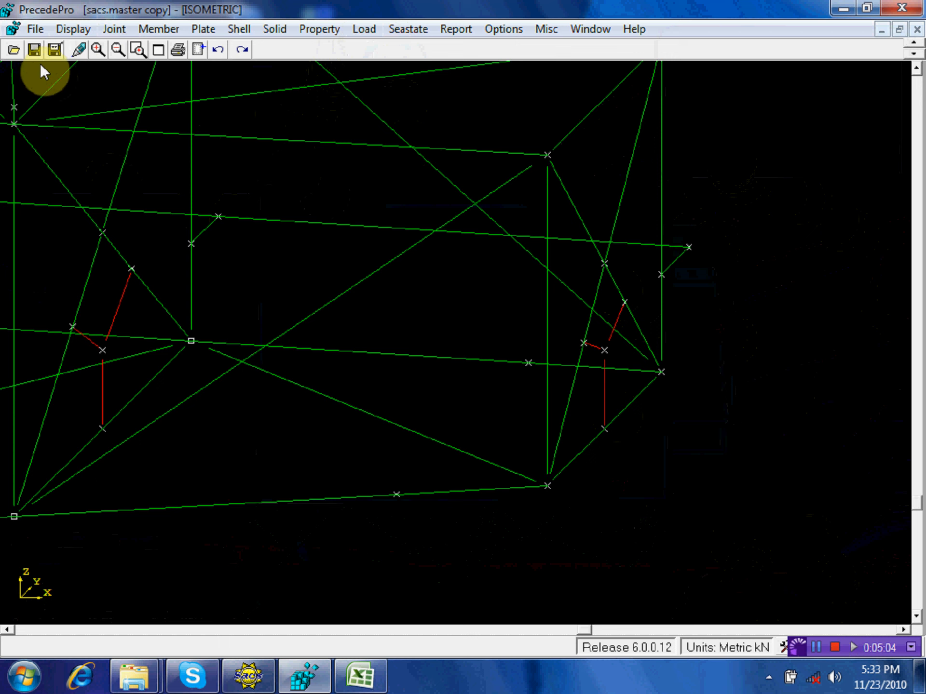
Step: Save the model, close the modeler, and return to the sacs.master copy file in SACS Executive
{"action": "left_click", "coordinate": [36, 56]}
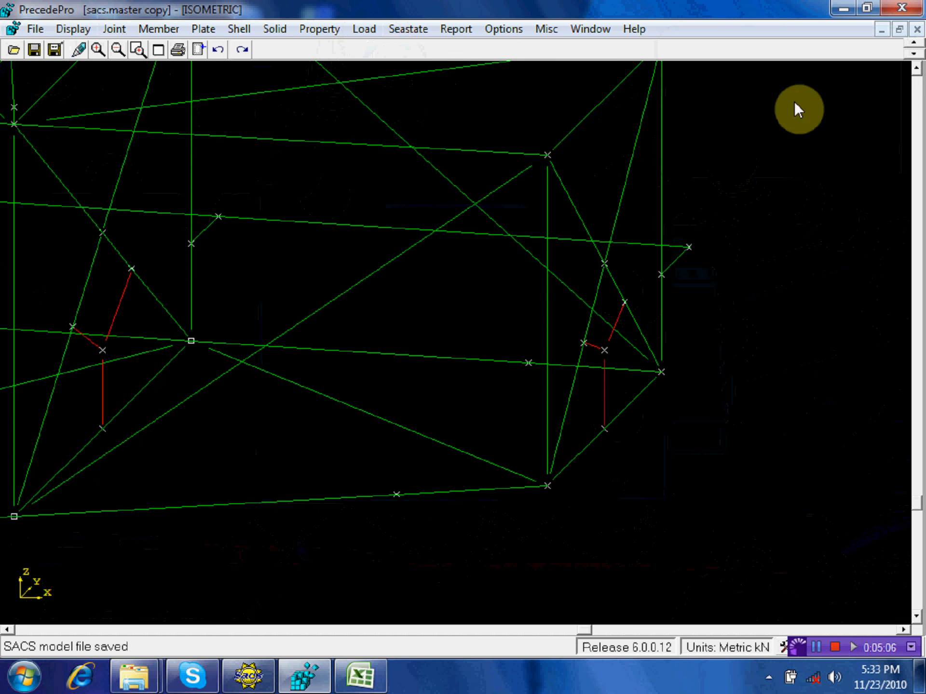
{"action": "left_click", "coordinate": [900, 7]}
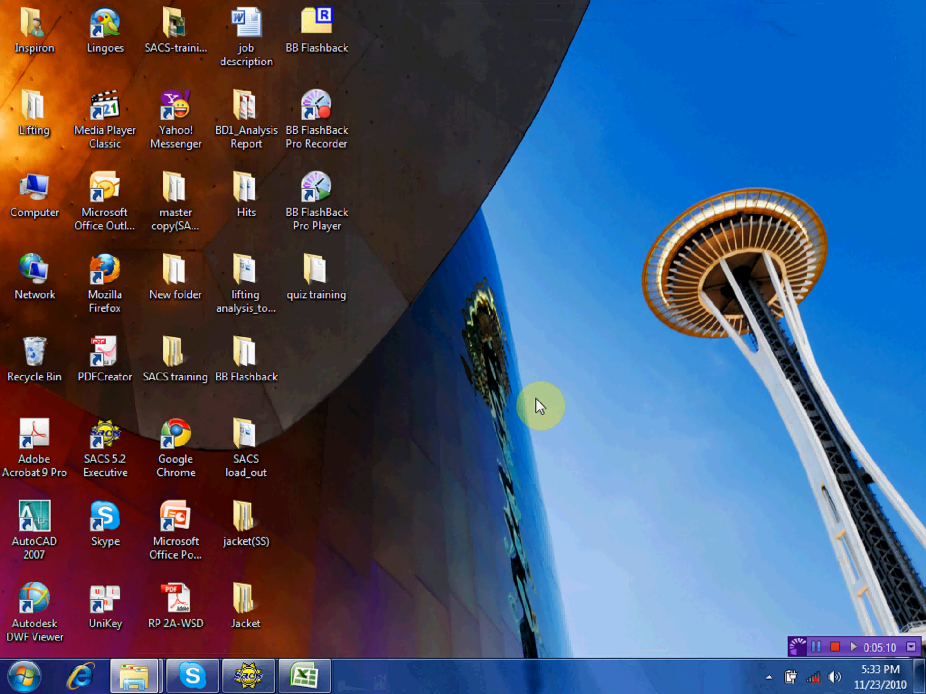
{"action": "left_click", "coordinate": [250, 675]}
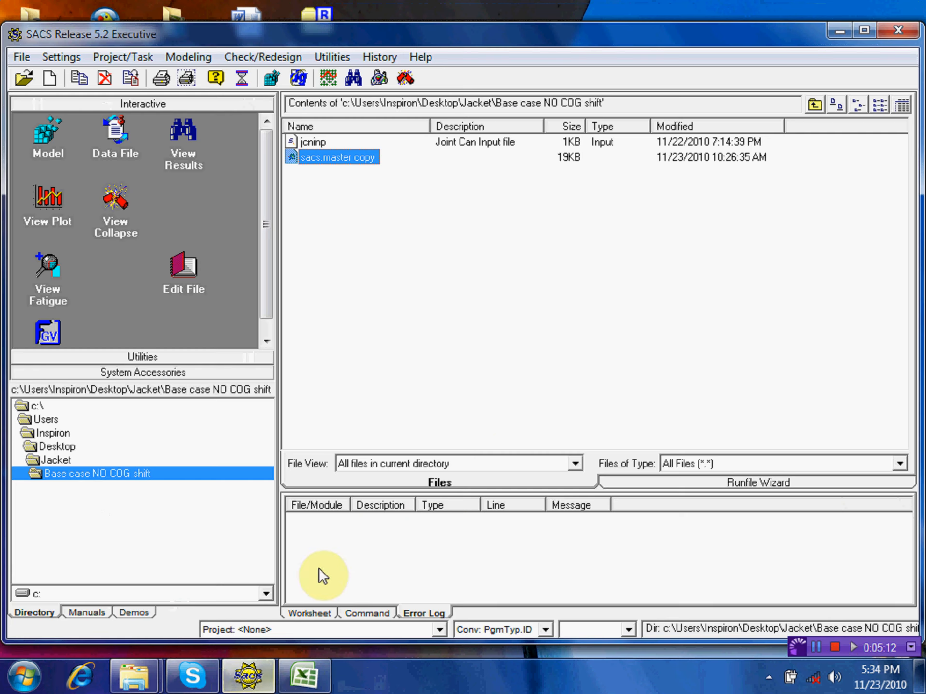
{"action": "double_click", "coordinate": [318, 159]}
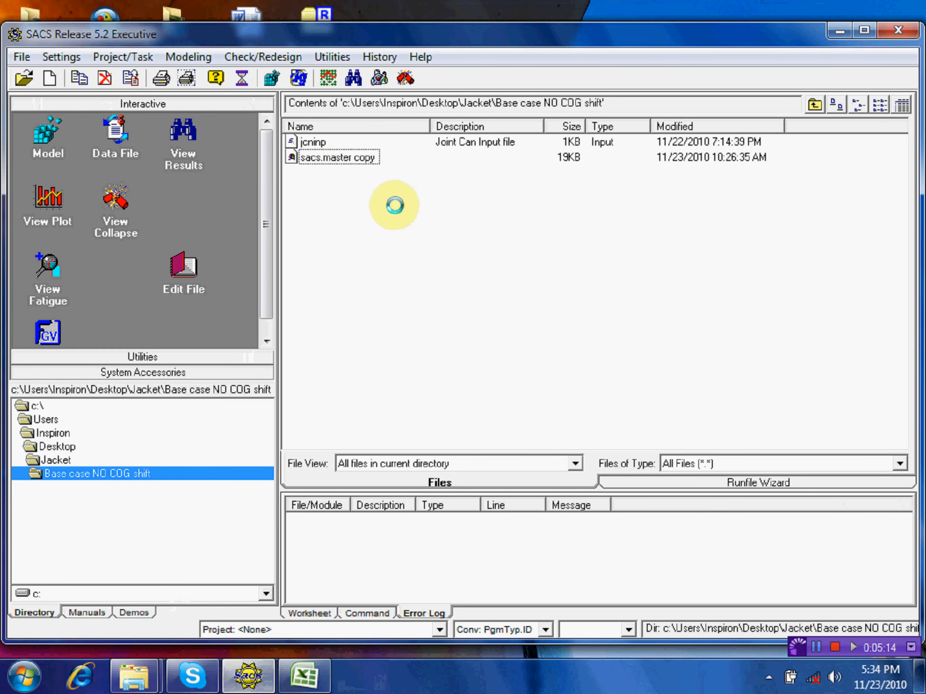
Step: Start the runfile wizard for a Linear Static Analysis with sacs.master copy, found among all file types, as the SACS input file
{"action": "left_click", "coordinate": [743, 480]}
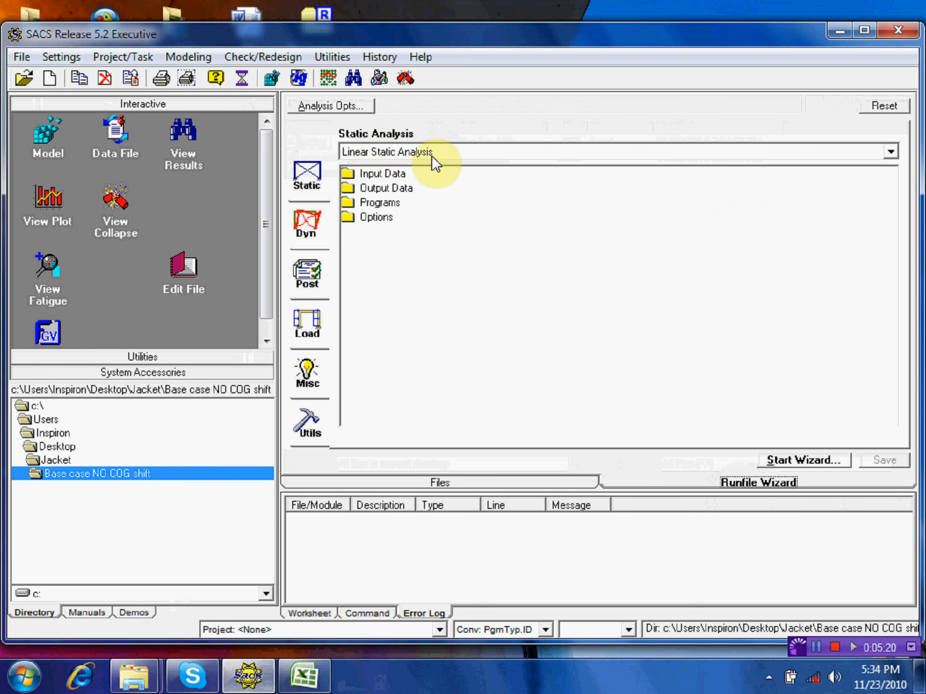
{"action": "left_click", "coordinate": [801, 460]}
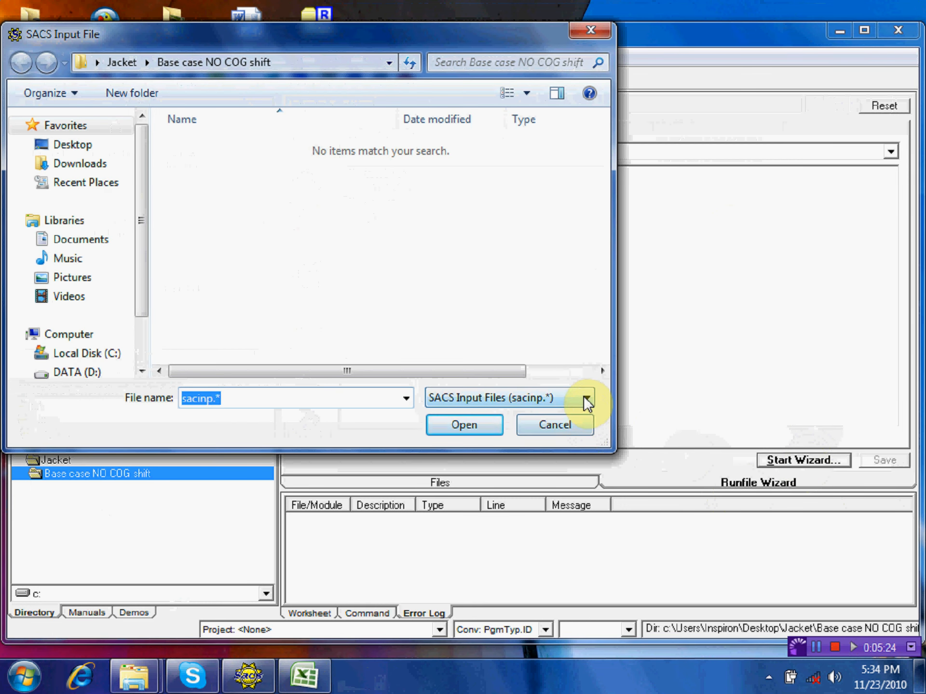
{"action": "left_click", "coordinate": [585, 398]}
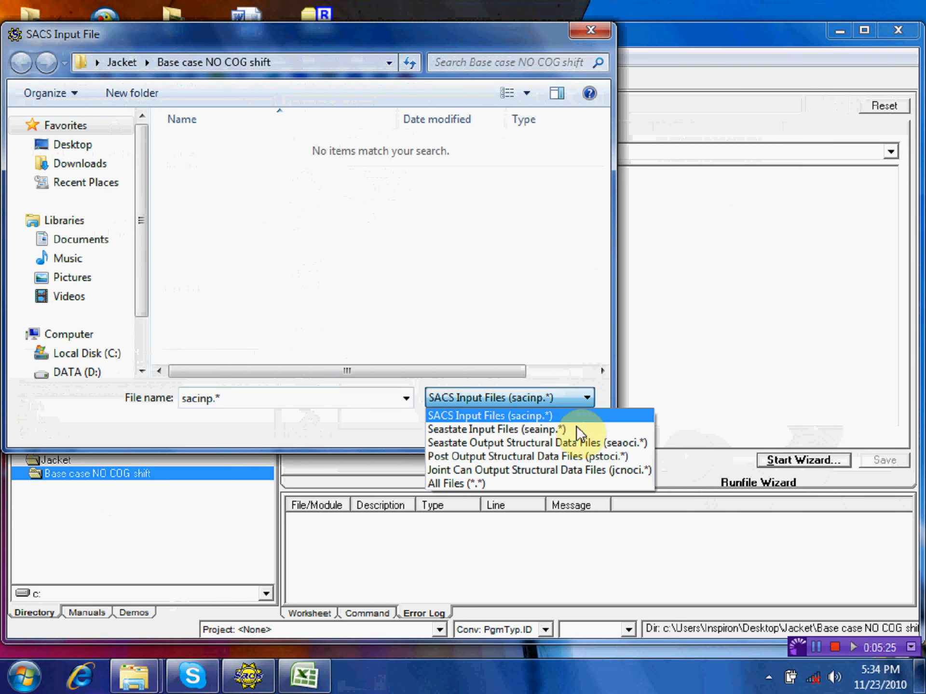
{"action": "left_click", "coordinate": [557, 482]}
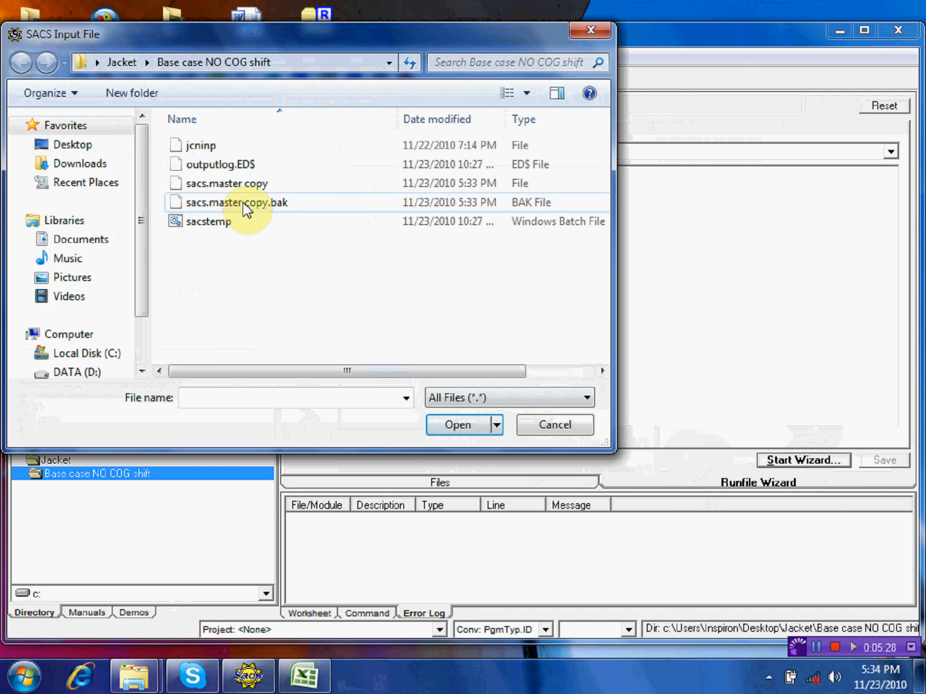
{"action": "left_click", "coordinate": [249, 187]}
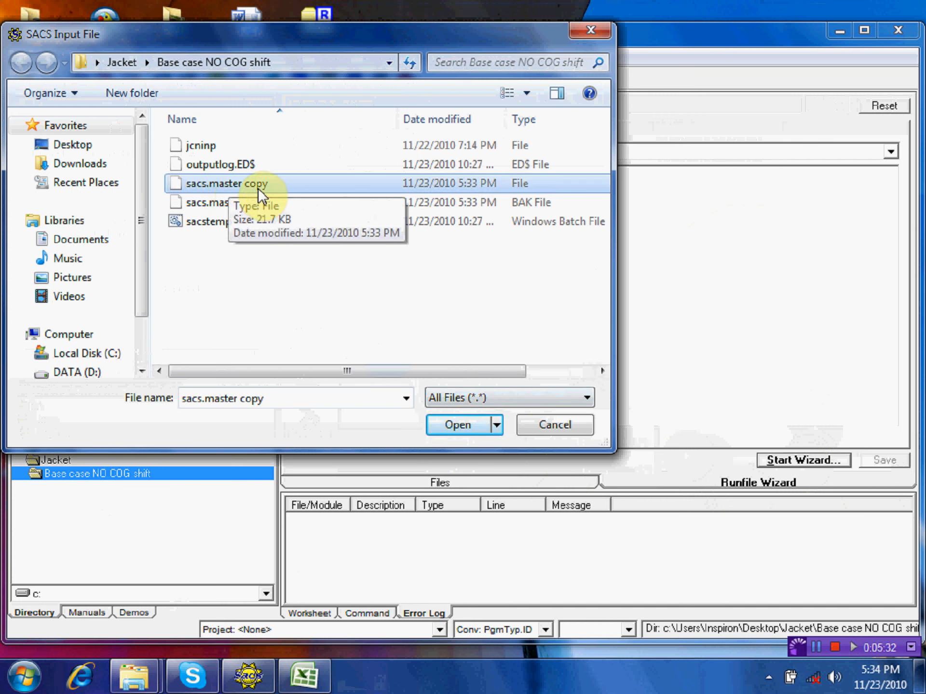
{"action": "left_click", "coordinate": [464, 421]}
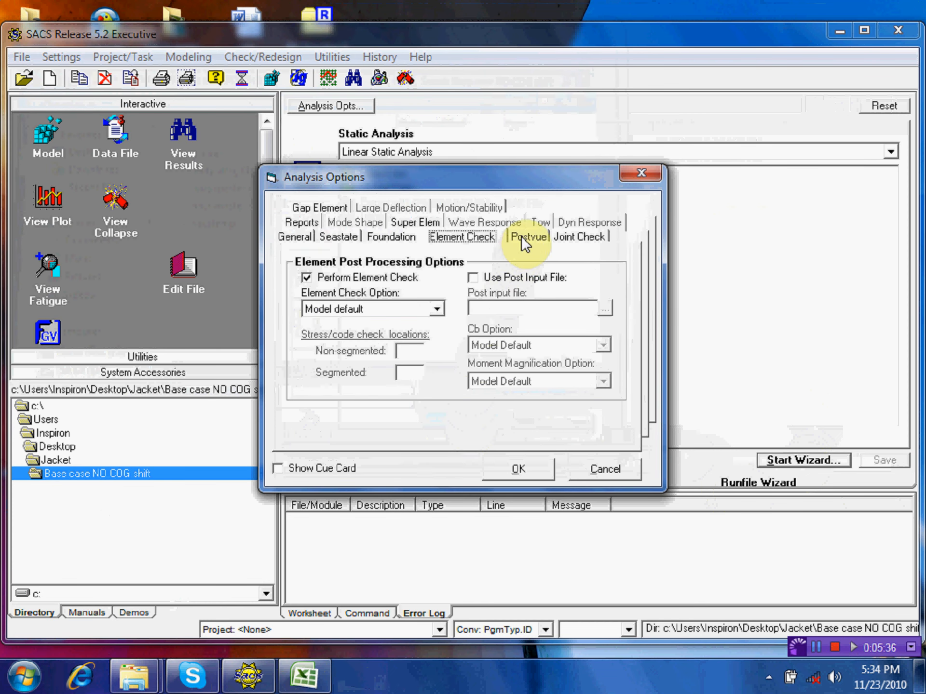
Step: Set the analysis options to create a Postvue database and perform the tubular joint check with the Joint Can input file jcninp
{"action": "left_click", "coordinate": [526, 238]}
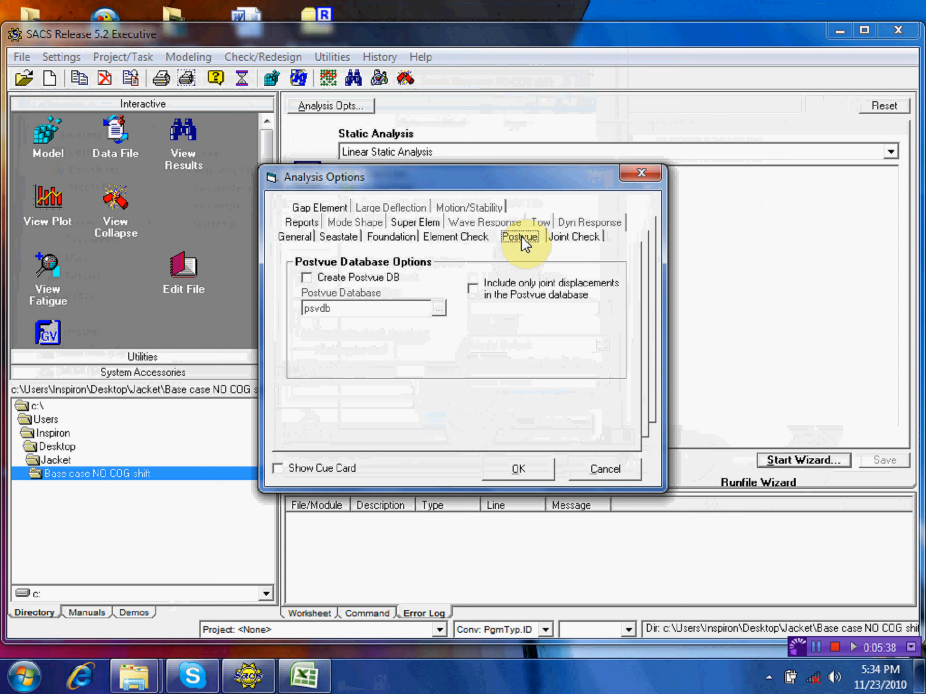
{"action": "left_click", "coordinate": [307, 278]}
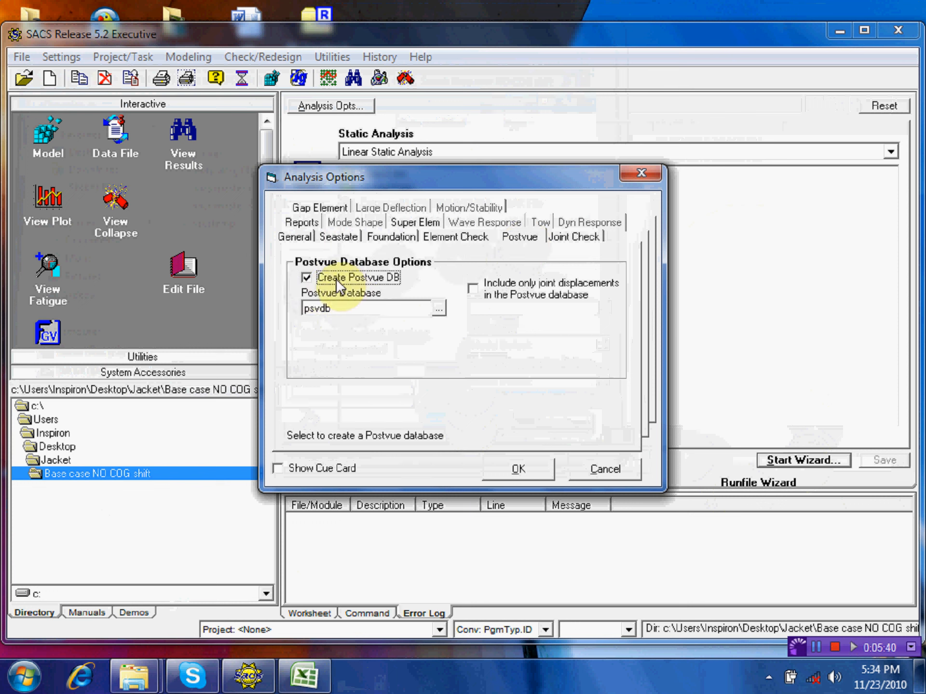
{"action": "left_click", "coordinate": [585, 238]}
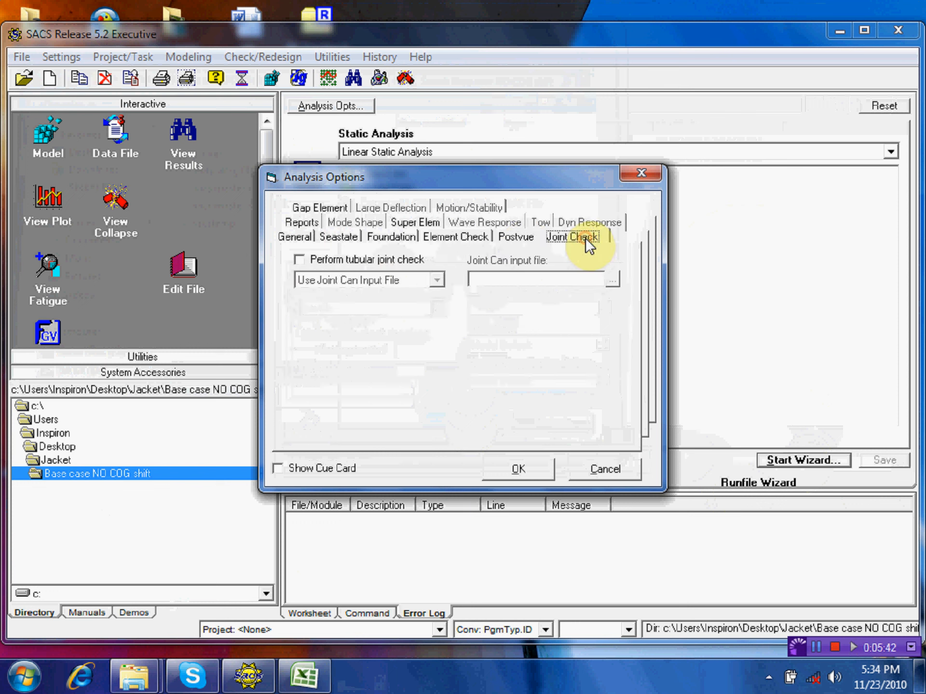
{"action": "left_click", "coordinate": [300, 259]}
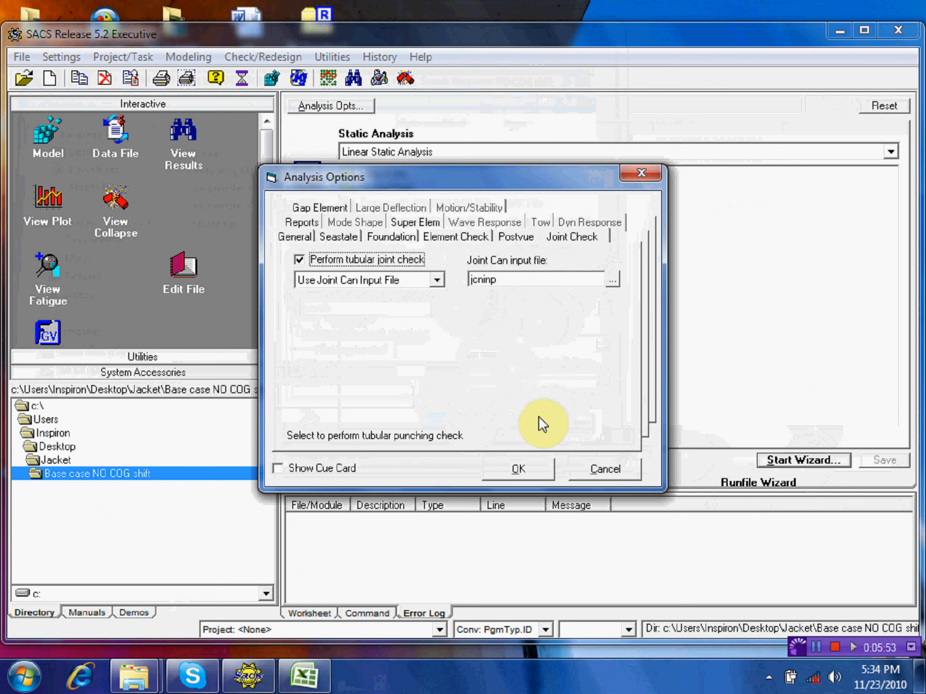
{"action": "left_click", "coordinate": [525, 466]}
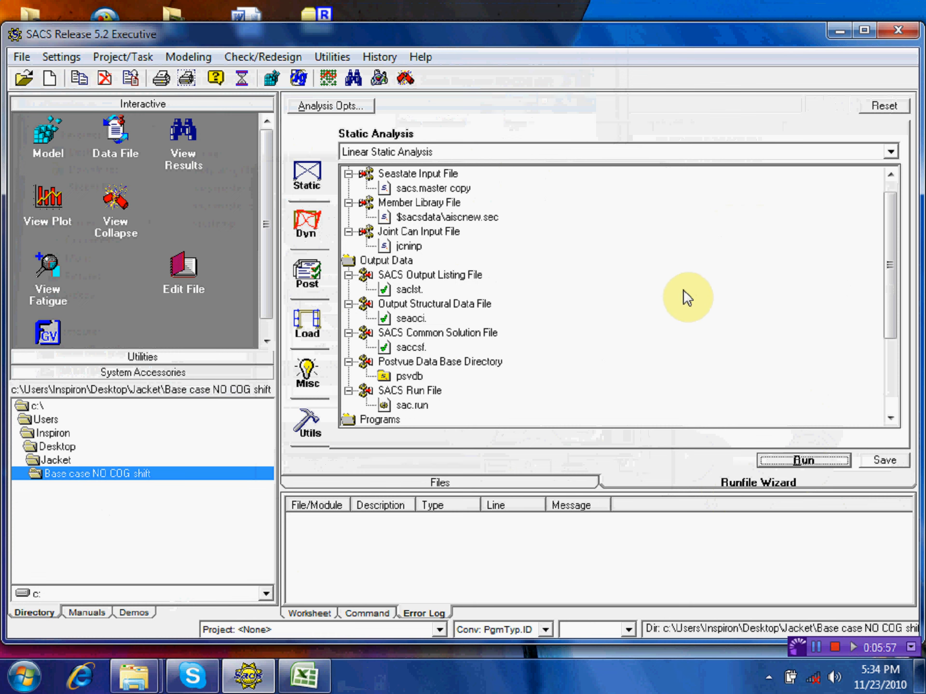
Step: Exclude the common solution file saccsf and the structural data file seaoci from the kept outputs, and run the analysis
{"action": "right_click", "coordinate": [417, 348]}
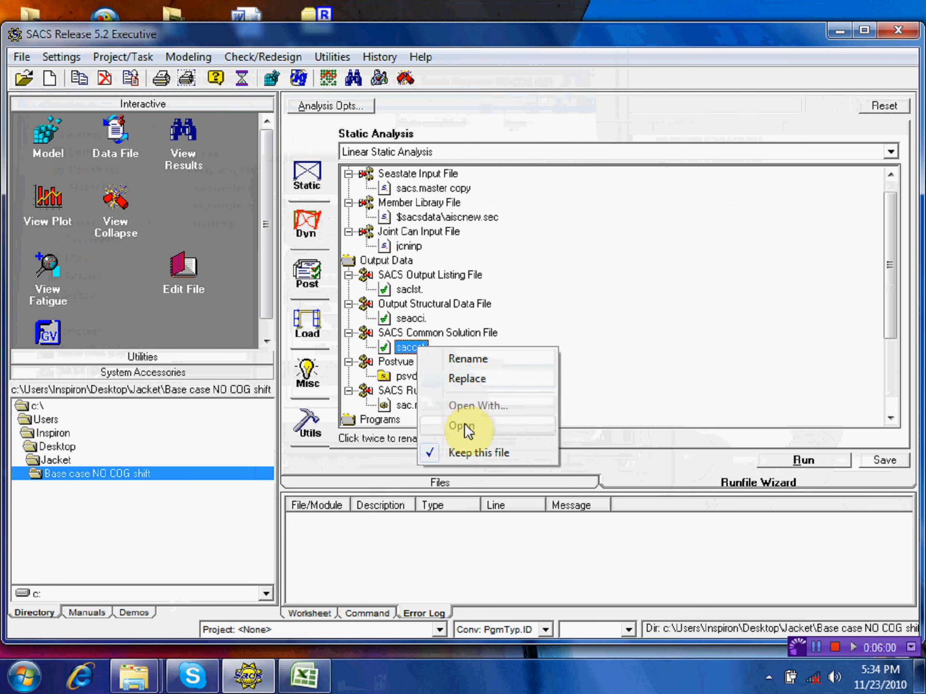
{"action": "left_click", "coordinate": [464, 448]}
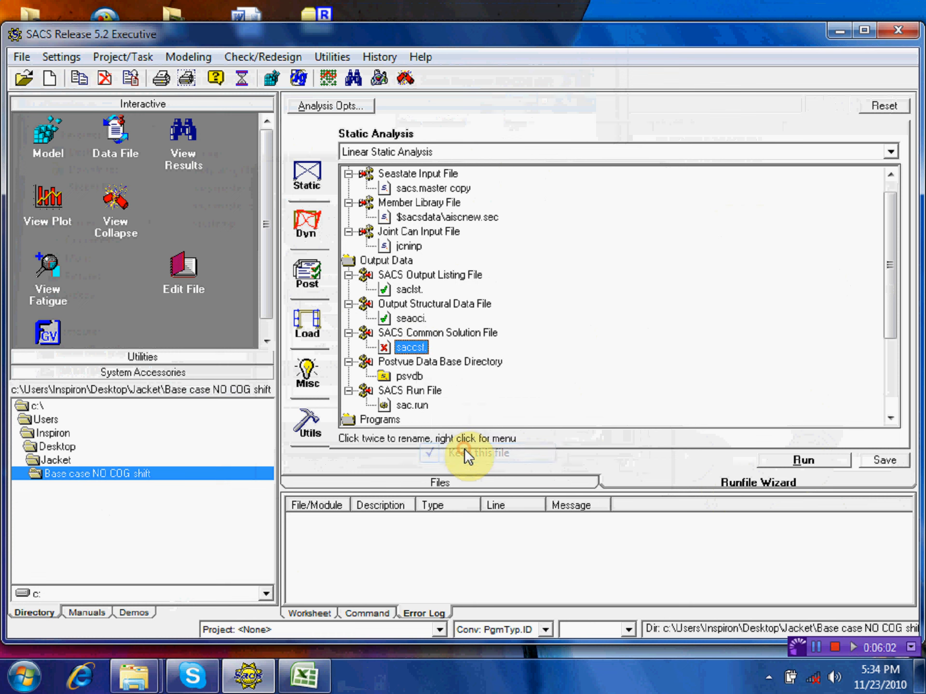
{"action": "right_click", "coordinate": [418, 320]}
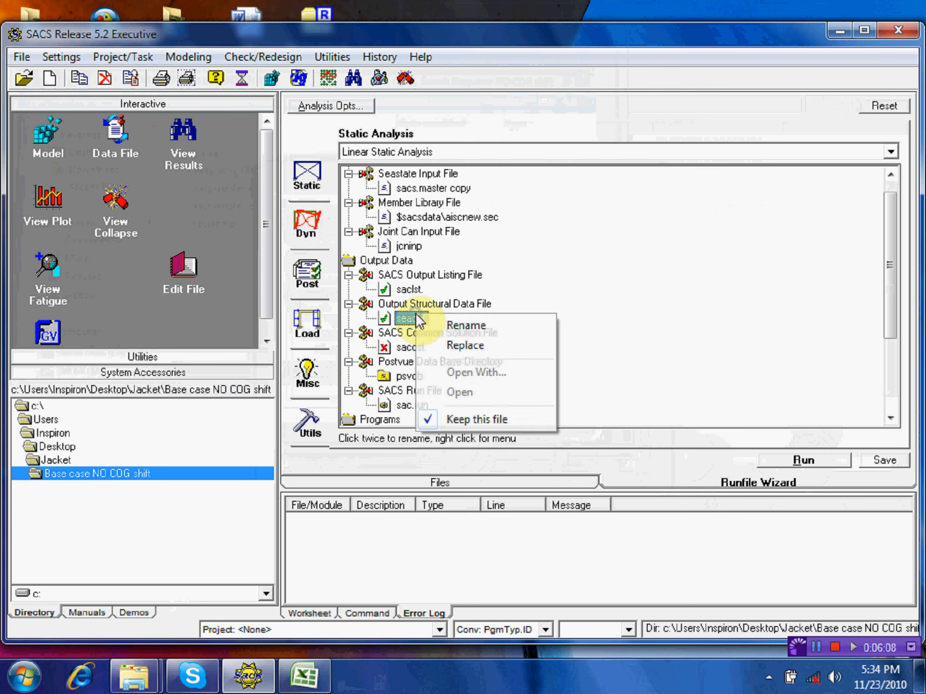
{"action": "left_click", "coordinate": [482, 420]}
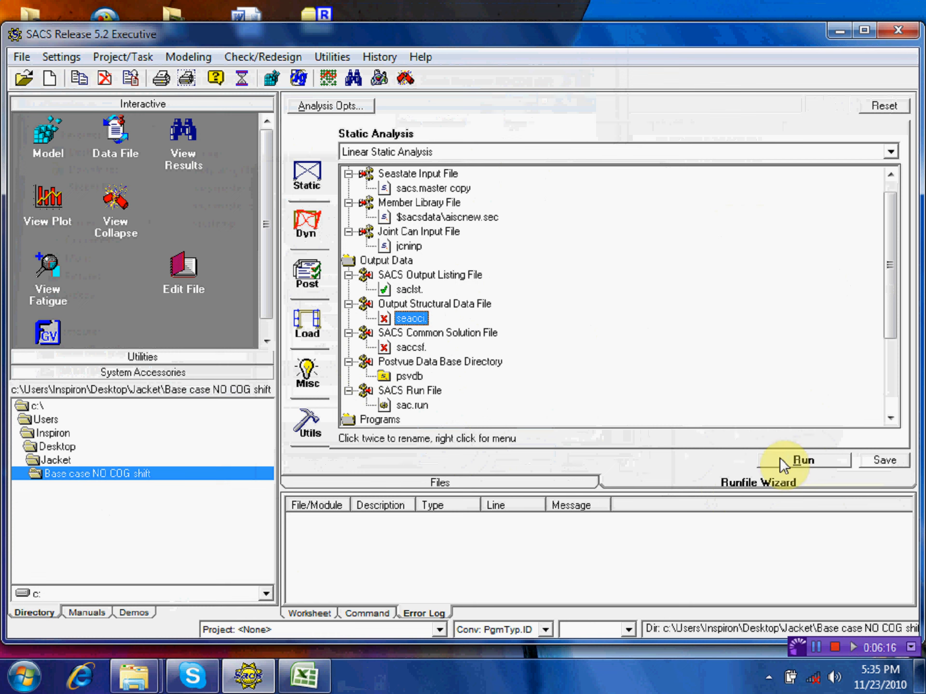
{"action": "left_click", "coordinate": [799, 463]}
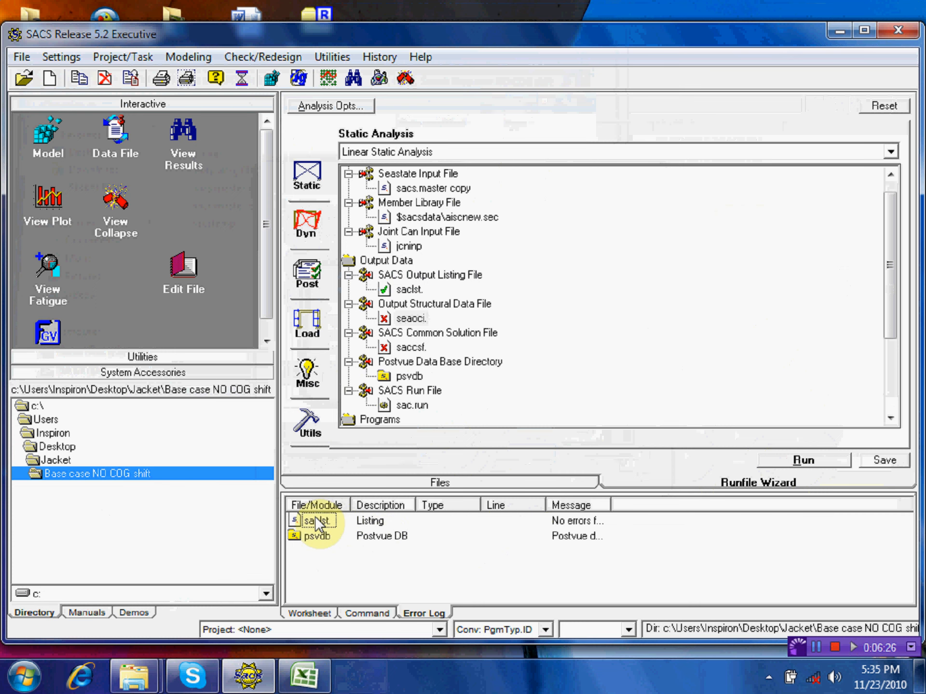
Step: Open the saclst output listing and search it for CENTER to reach the Seastate load case center report
{"action": "double_click", "coordinate": [317, 521]}
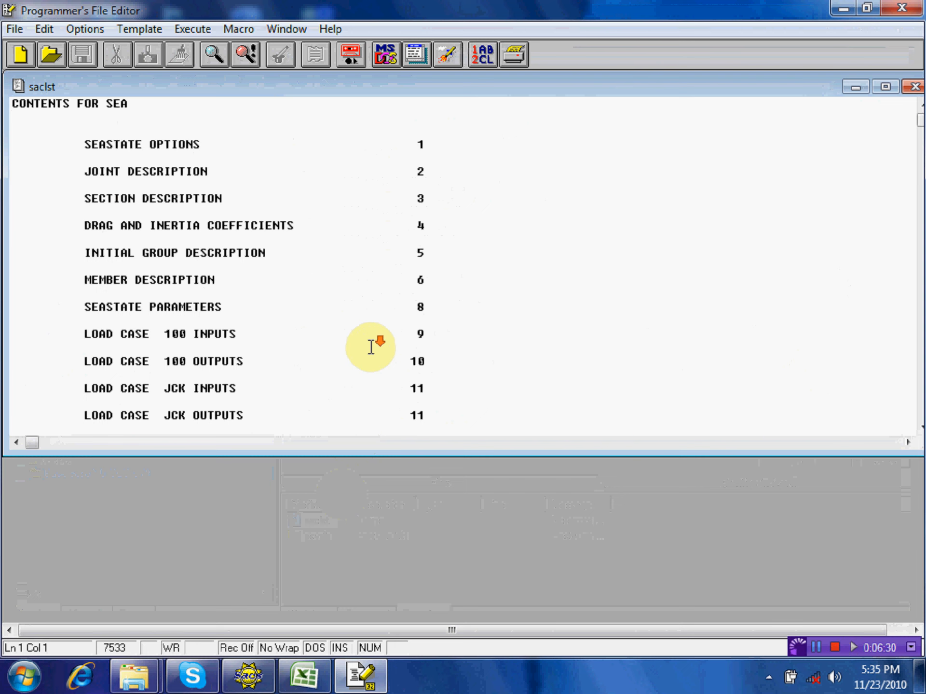
{"action": "scroll", "coordinate": [370, 347], "scroll_direction": "down", "scroll_amount": 3}
{"action": "scroll", "coordinate": [354, 364], "scroll_direction": "down", "scroll_amount": 3}
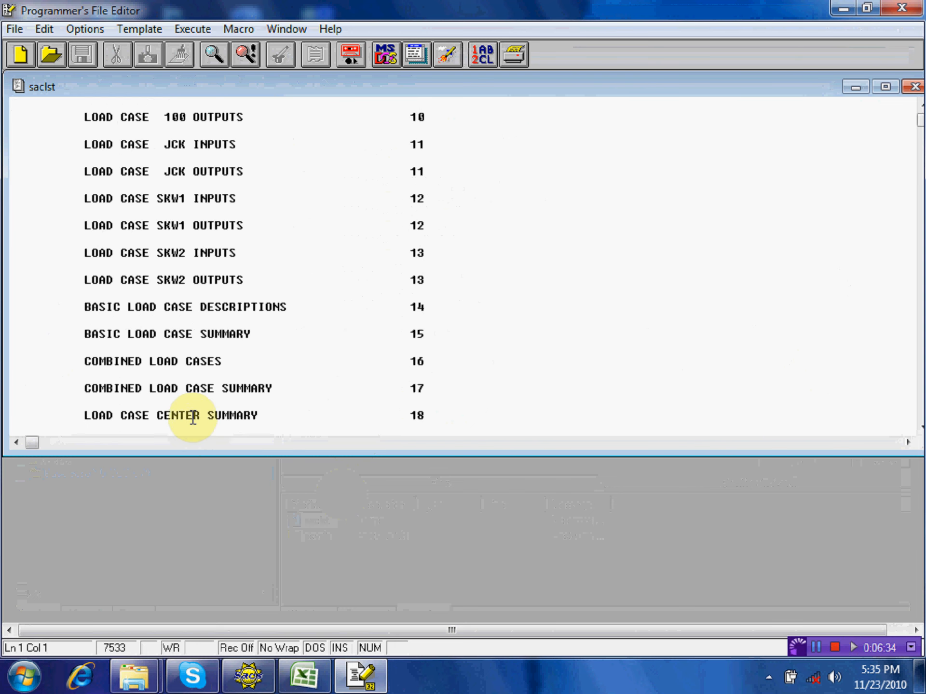
{"action": "left_click_drag", "start_coordinate": [208, 415], "coordinate": [155, 415]}
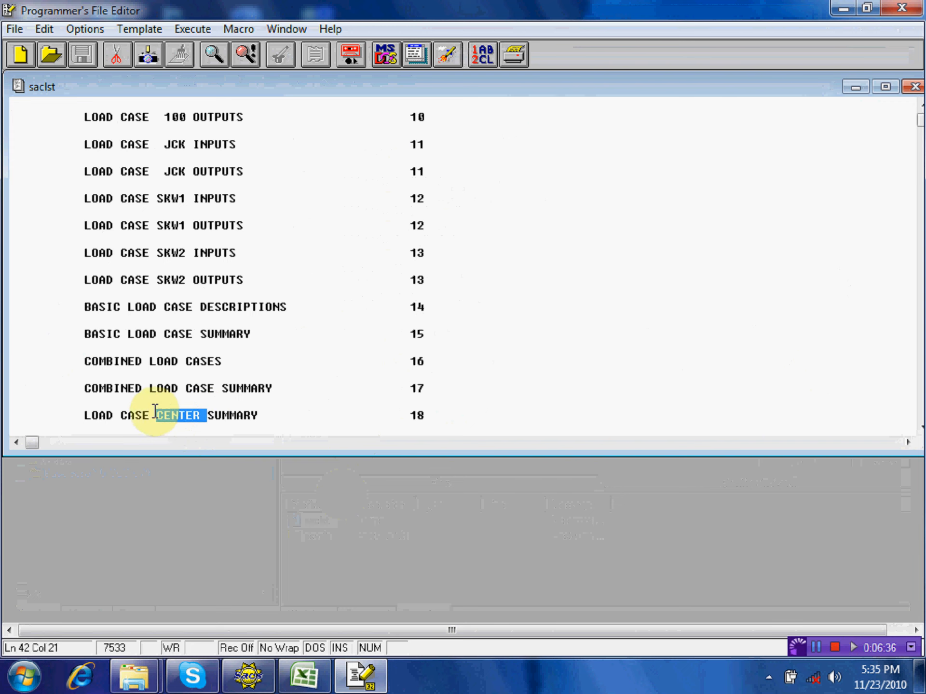
{"action": "left_click", "coordinate": [41, 31]}
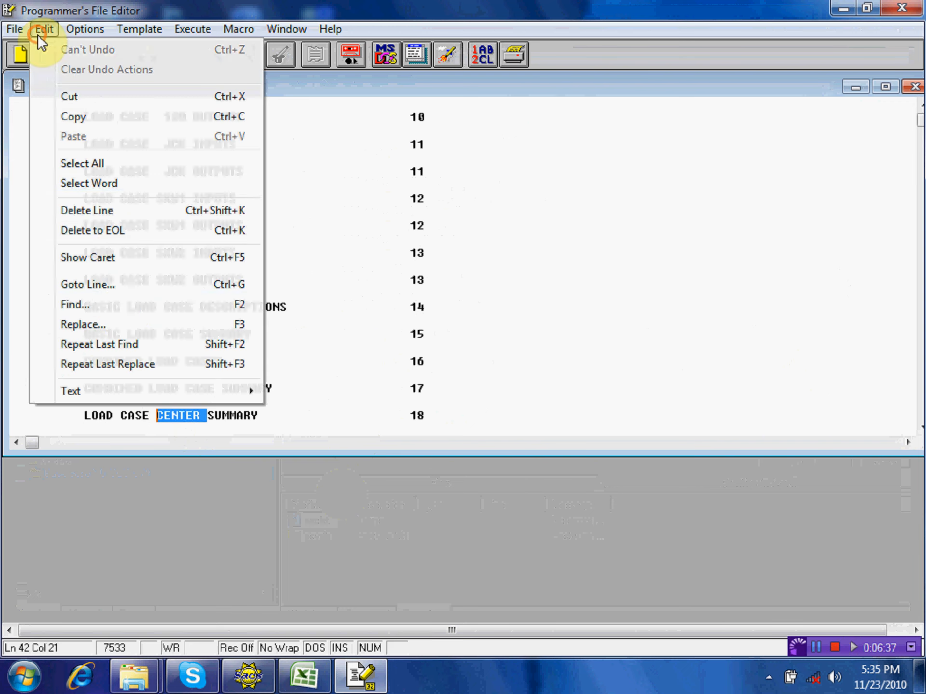
{"action": "left_click", "coordinate": [118, 310]}
{"action": "left_click", "coordinate": [384, 261]}
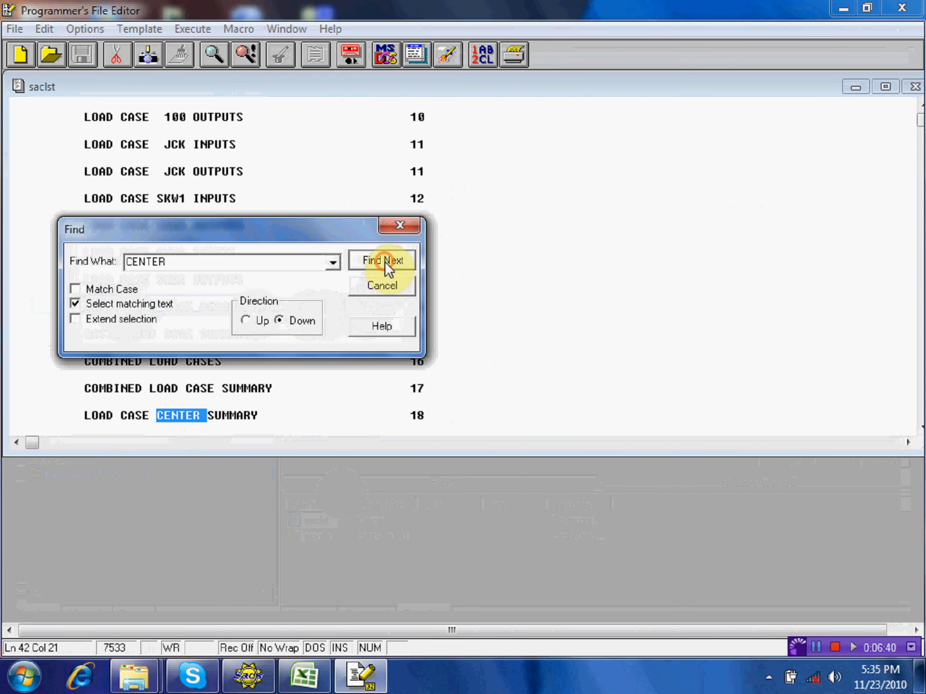
{"action": "left_click", "coordinate": [384, 262]}
{"action": "left_click", "coordinate": [383, 260]}
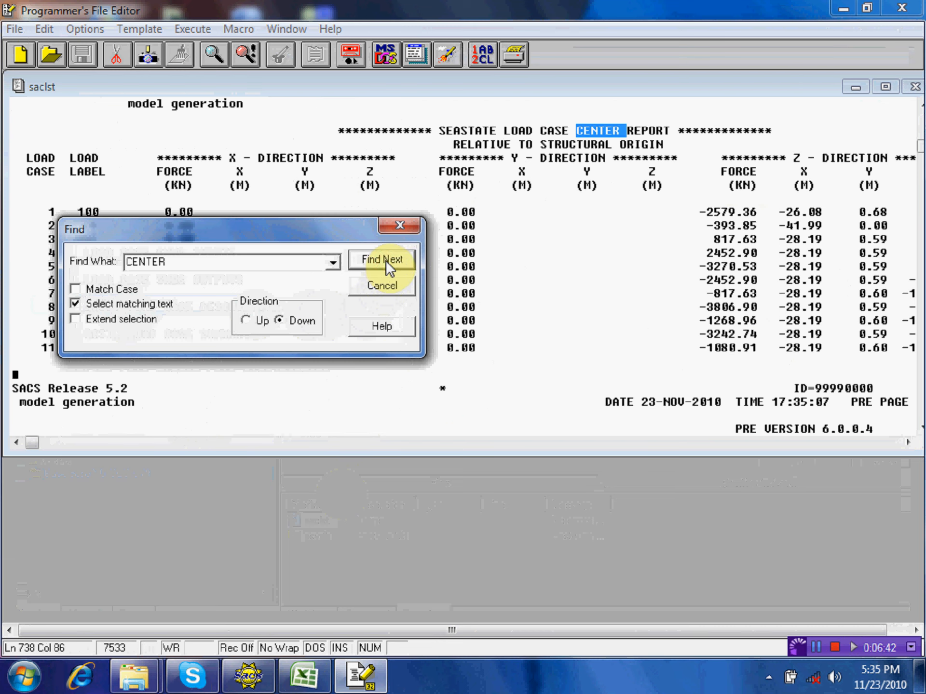
Step: Close the search and maximize the saclst listing at the Seastate load case center report
{"action": "left_click", "coordinate": [405, 227]}
{"action": "double_click", "coordinate": [544, 92]}
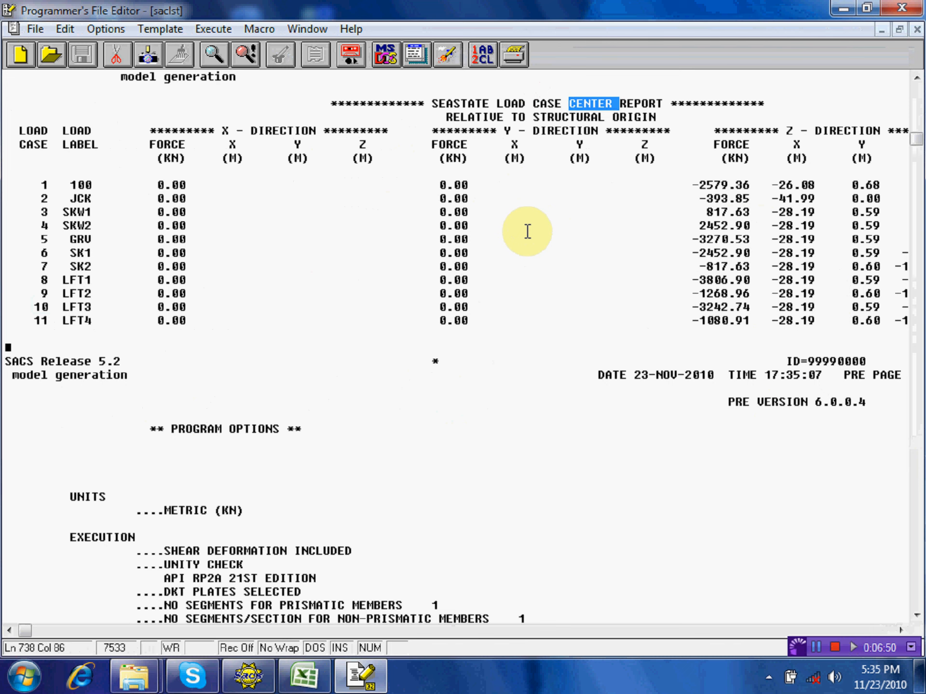
{"action": "scroll", "coordinate": [260, 248], "scroll_direction": "up", "scroll_amount": 2}
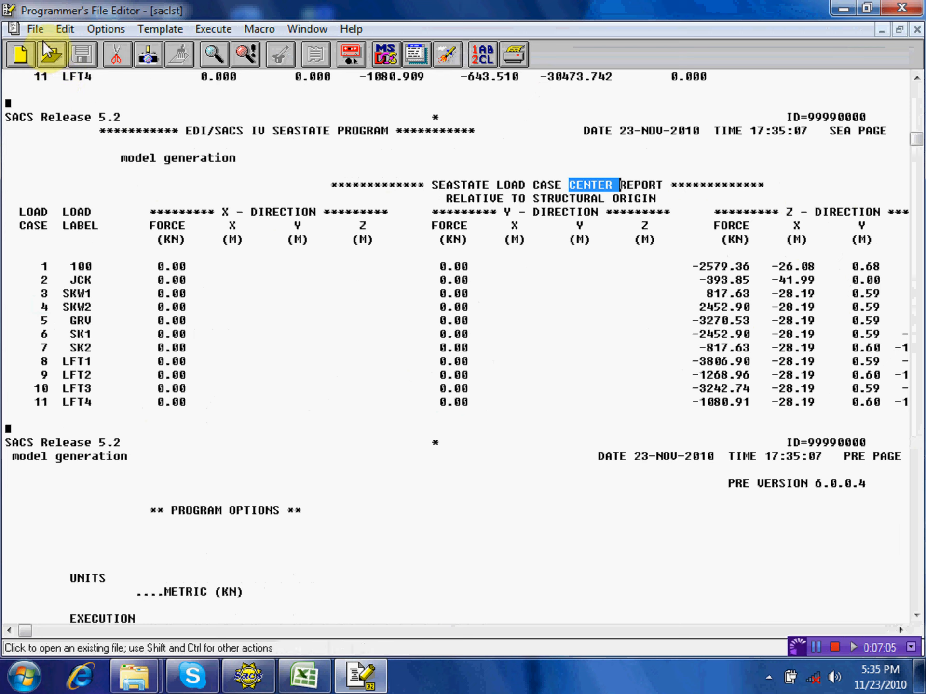
{"action": "left_click", "coordinate": [64, 29]}
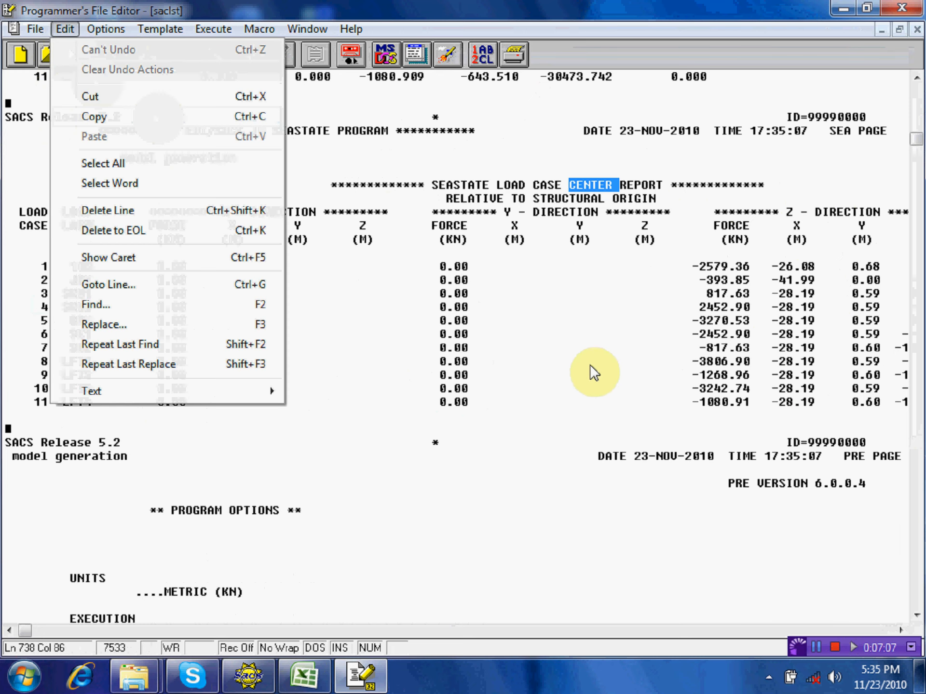
{"action": "left_click", "coordinate": [152, 309]}
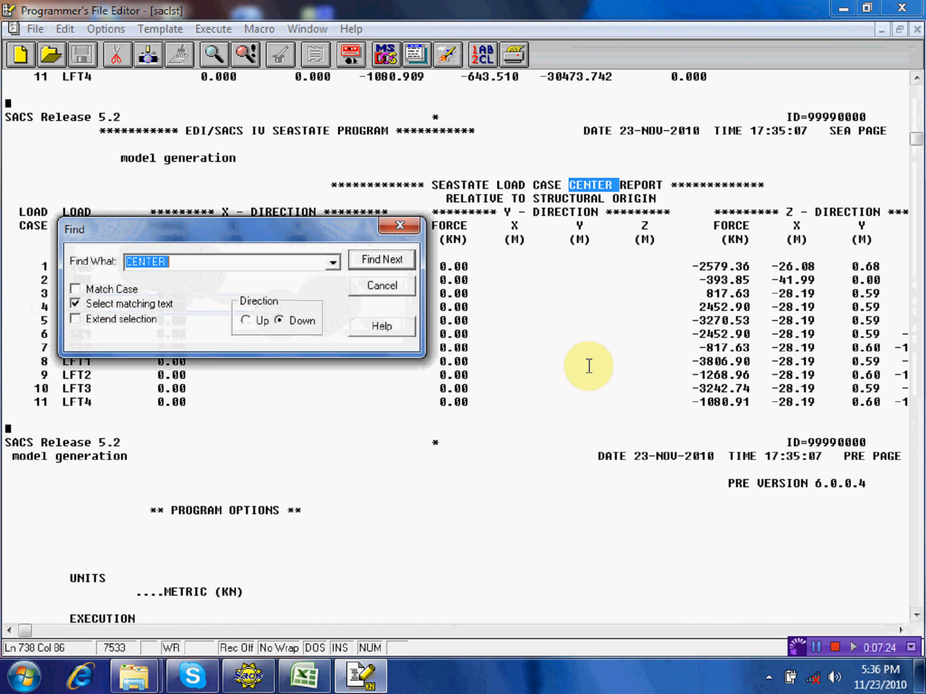
{"action": "left_click", "coordinate": [404, 227]}
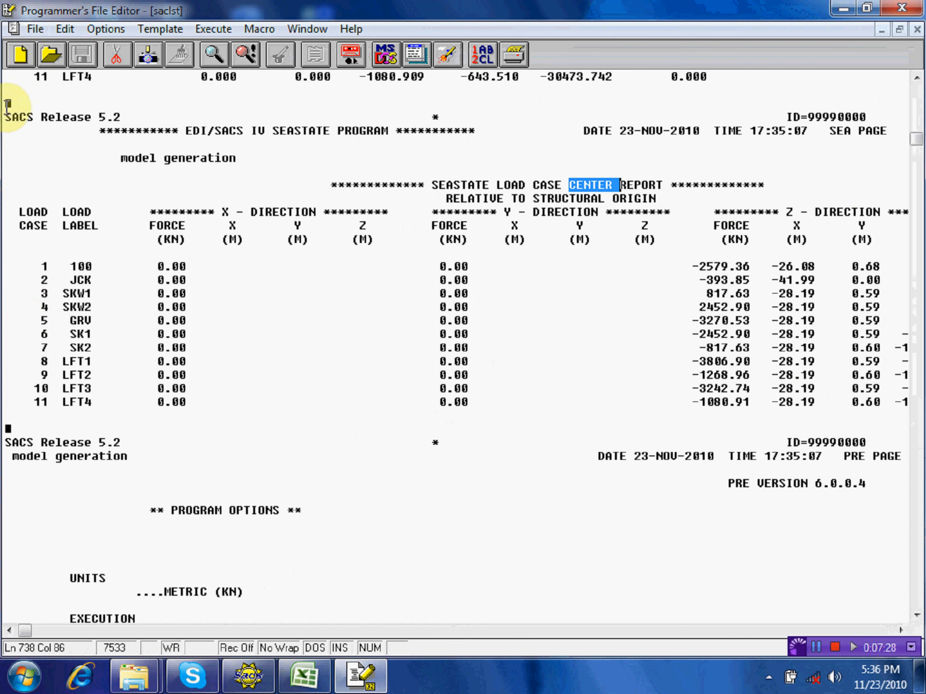
Step: Copy the whole Seastate load case center report, from its page header through load case LFT4
{"action": "left_click_drag", "start_coordinate": [8, 103], "coordinate": [918, 410]}
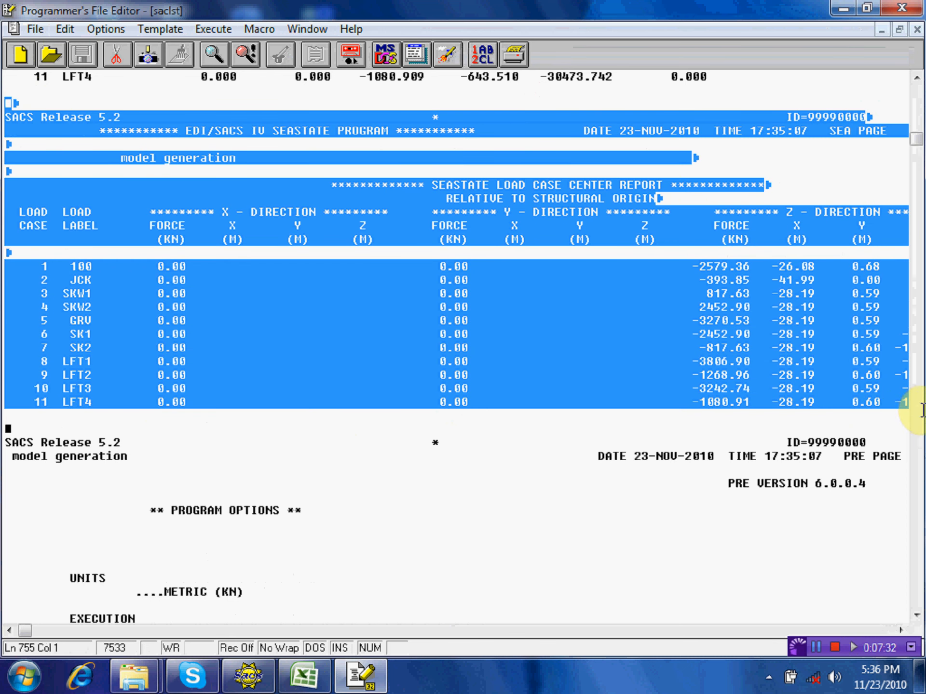
{"action": "right_click", "coordinate": [272, 313]}
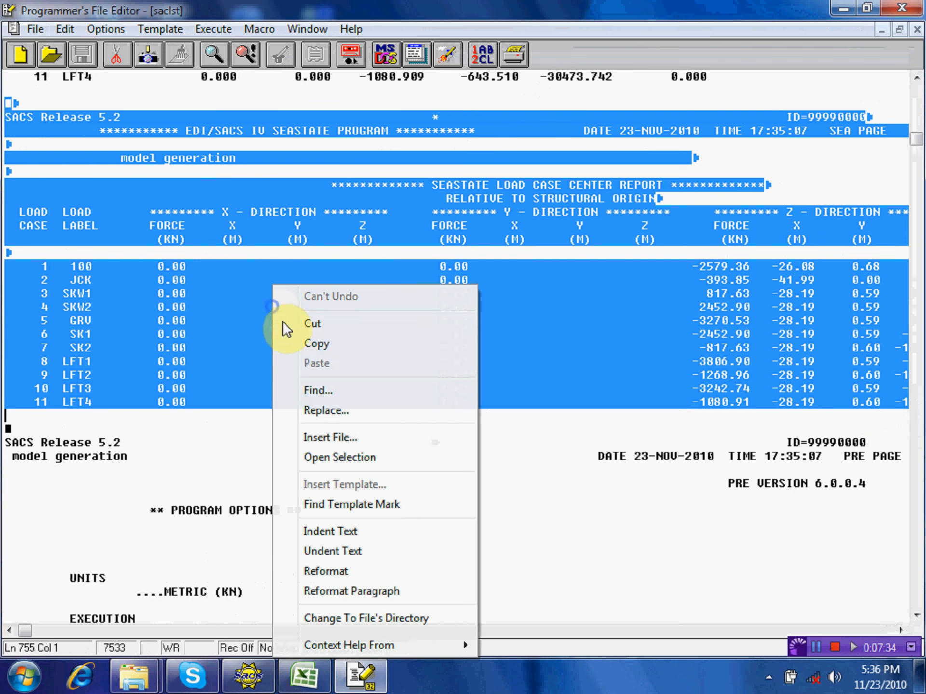
{"action": "left_click", "coordinate": [316, 344]}
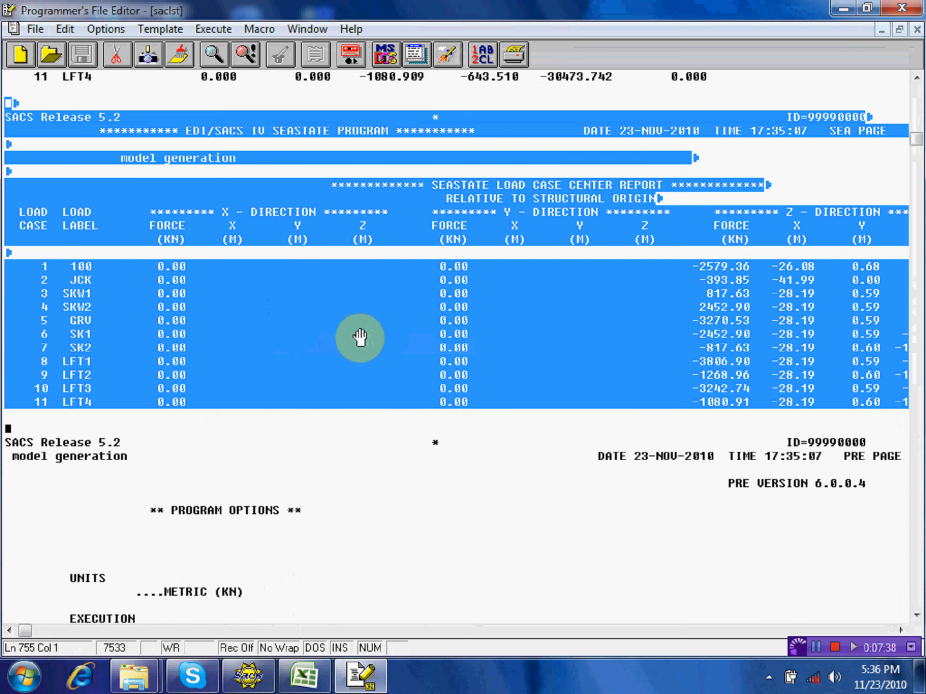
Step: Switch to the COG shifting _jacket workbook in Excel and paste the copied report into Sheet1 at cell L2
{"action": "left_click", "coordinate": [307, 677]}
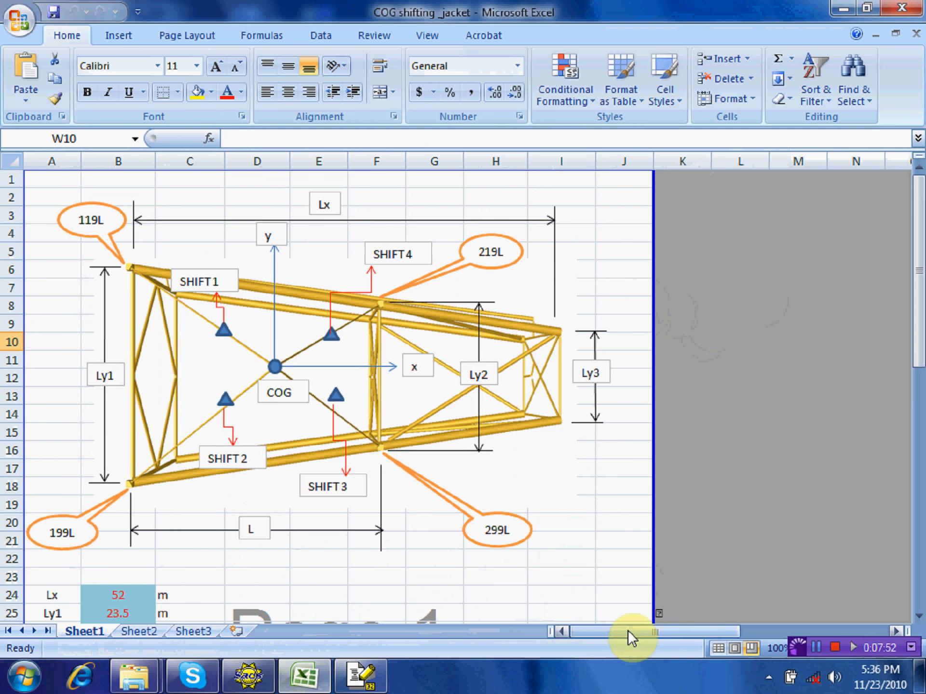
{"action": "left_click_drag", "start_coordinate": [630, 632], "coordinate": [727, 635]}
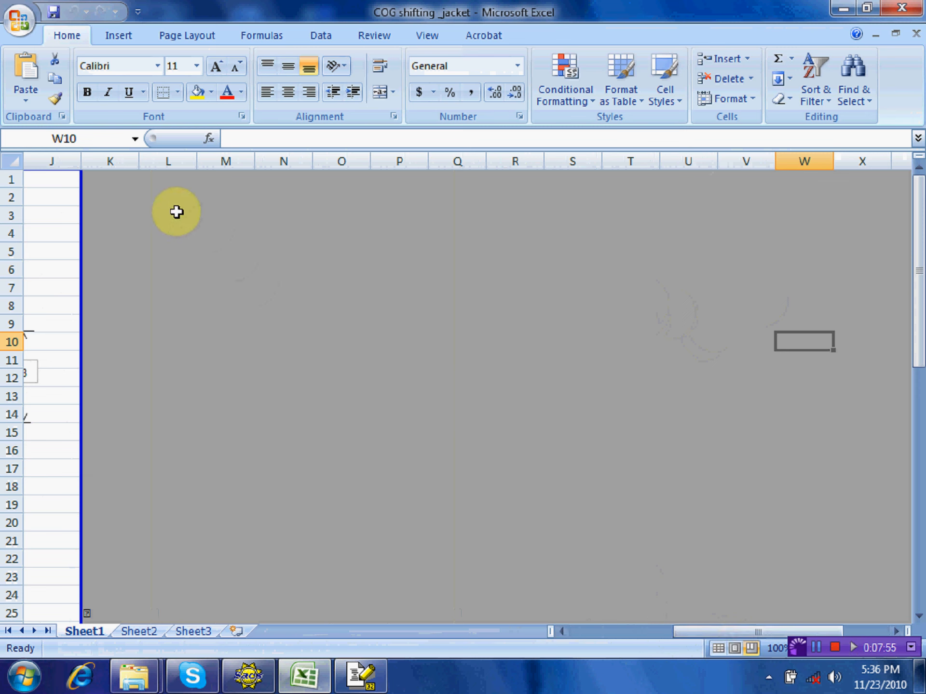
{"action": "left_click", "coordinate": [155, 197]}
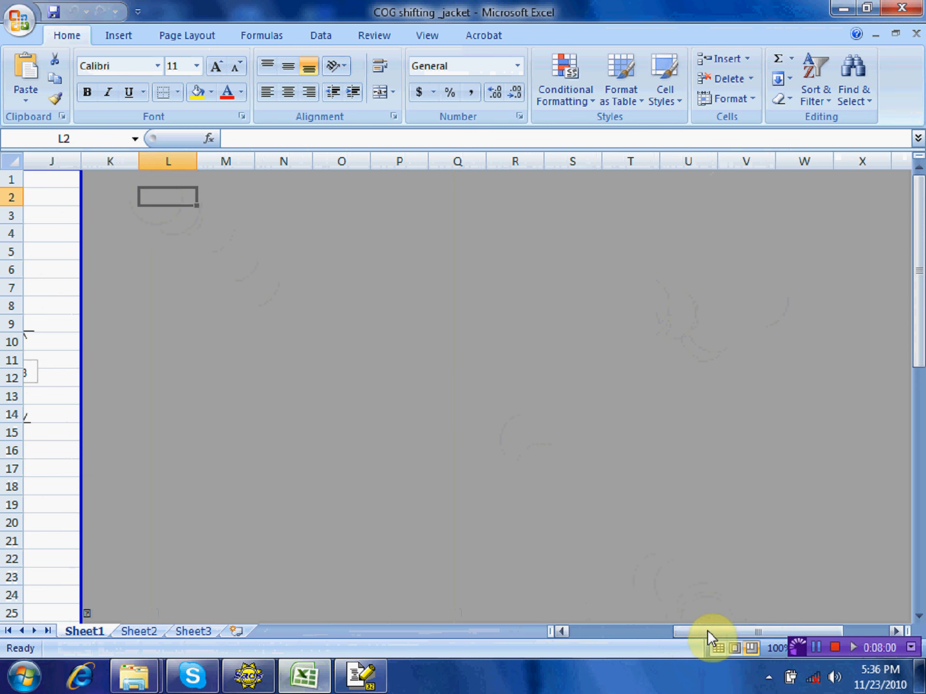
{"action": "left_click_drag", "start_coordinate": [707, 631], "coordinate": [591, 627]}
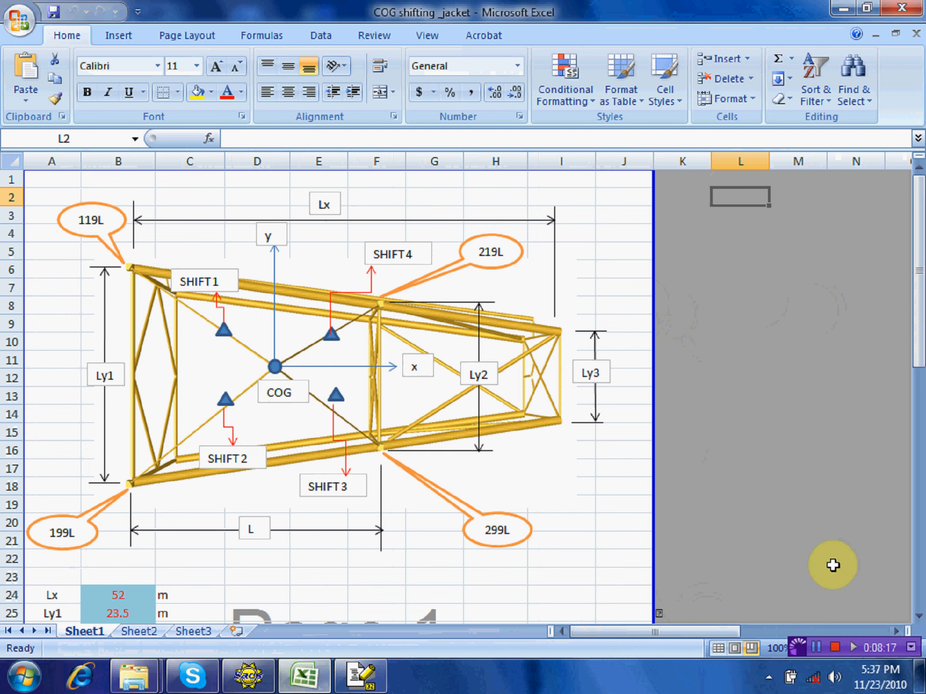
{"action": "left_click_drag", "start_coordinate": [715, 630], "coordinate": [837, 634]}
{"action": "left_click_drag", "start_coordinate": [704, 630], "coordinate": [645, 627]}
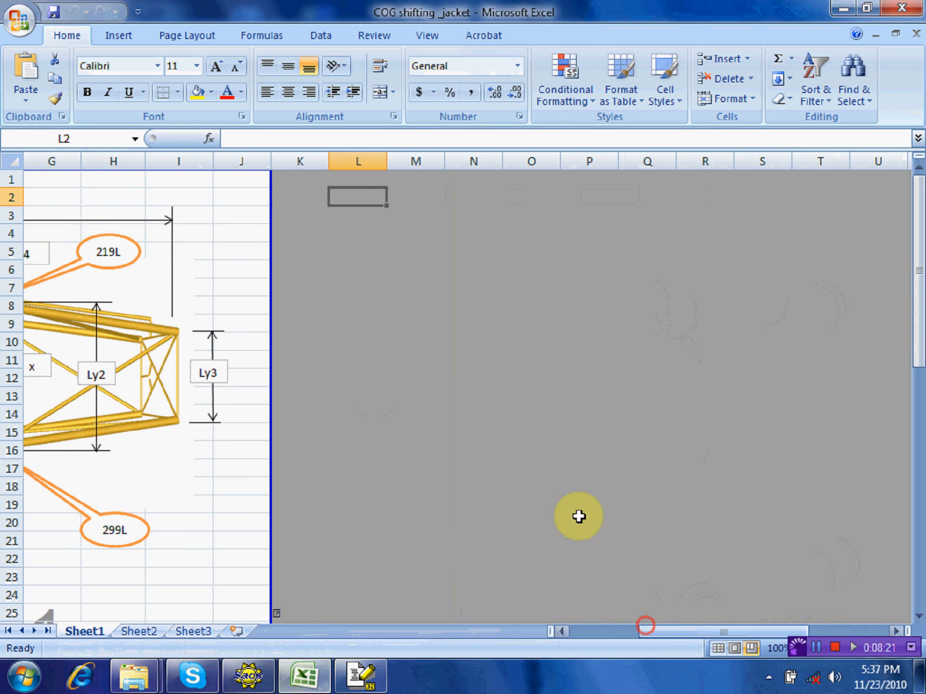
{"action": "right_click", "coordinate": [365, 199]}
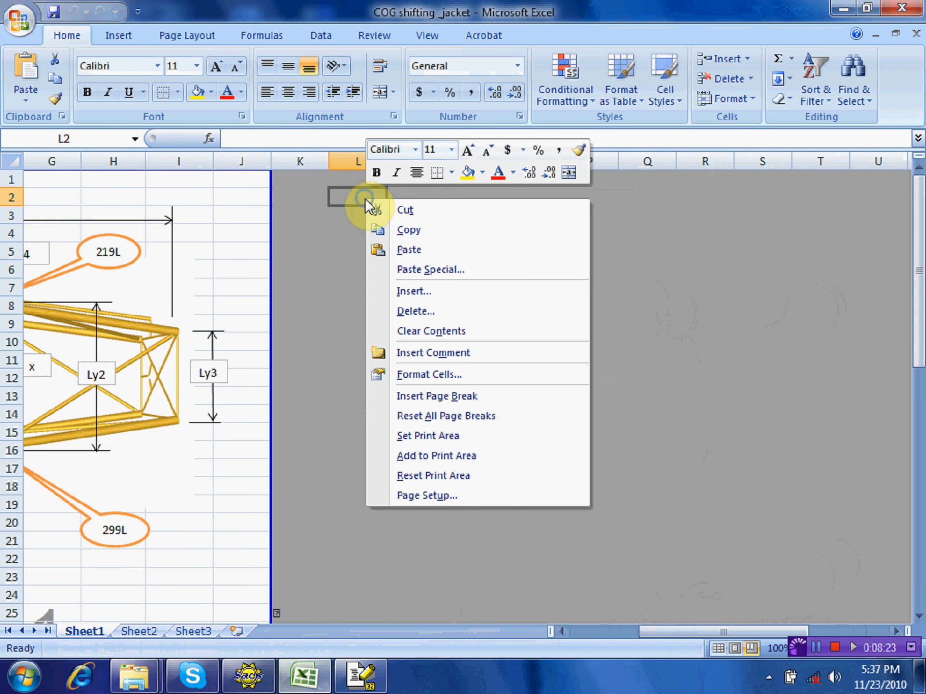
{"action": "left_click", "coordinate": [407, 250]}
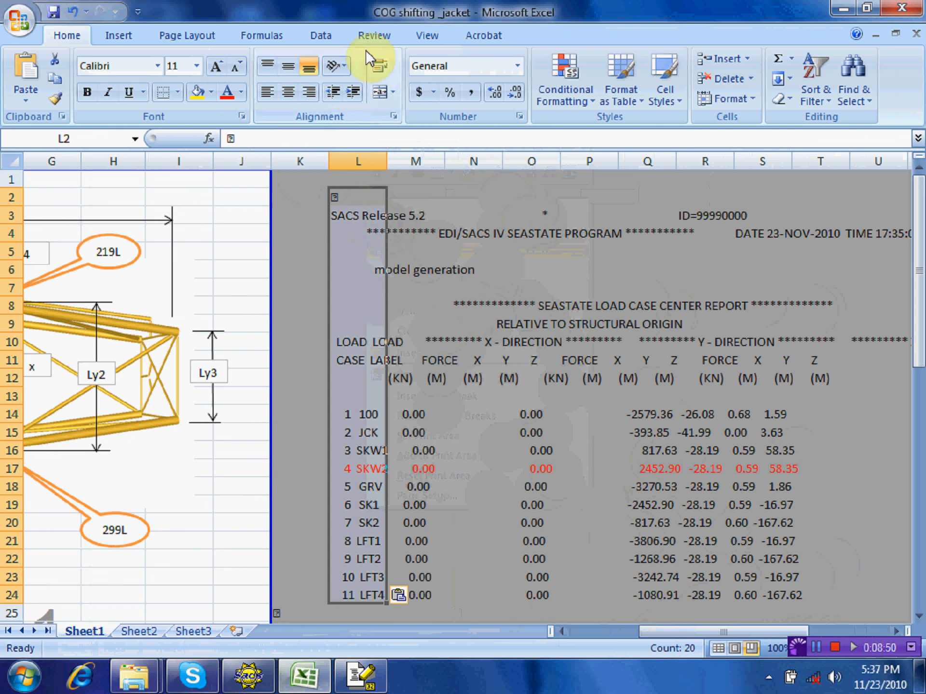
Step: Split the pasted report into separate columns with Text to Columns, using fixed width and the suggested column breaks
{"action": "left_click", "coordinate": [332, 39]}
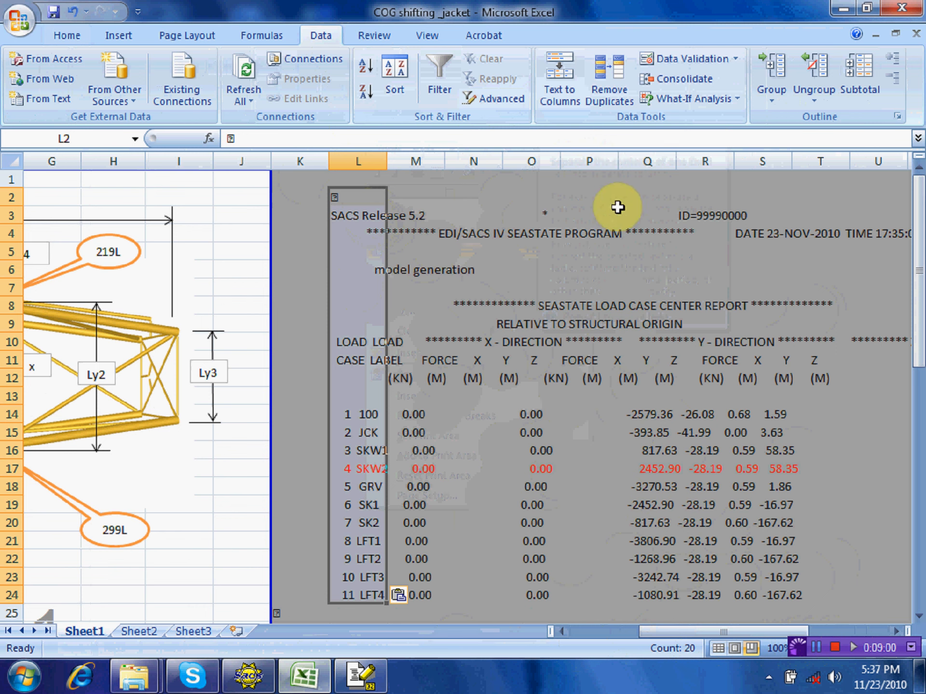
{"action": "left_click", "coordinate": [559, 104]}
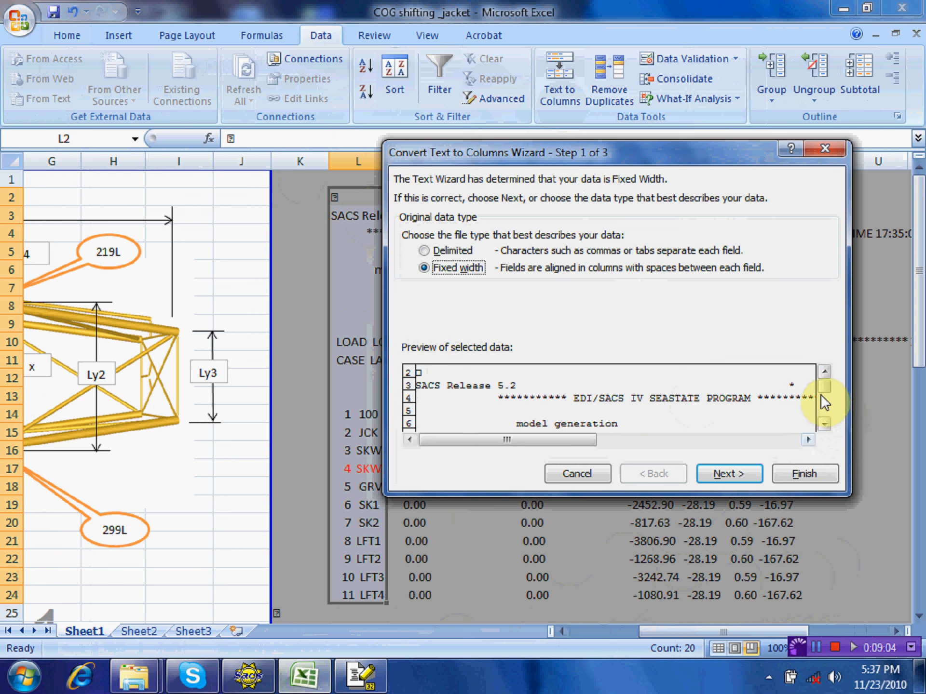
{"action": "left_click_drag", "start_coordinate": [822, 384], "coordinate": [823, 407]}
{"action": "left_click", "coordinate": [740, 471]}
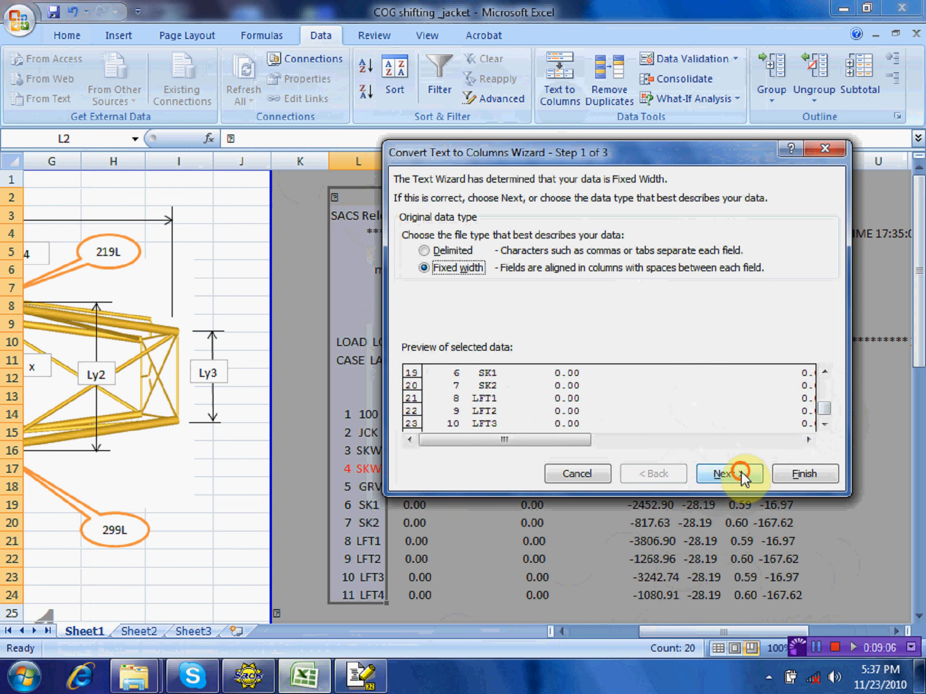
{"action": "left_click", "coordinate": [824, 424]}
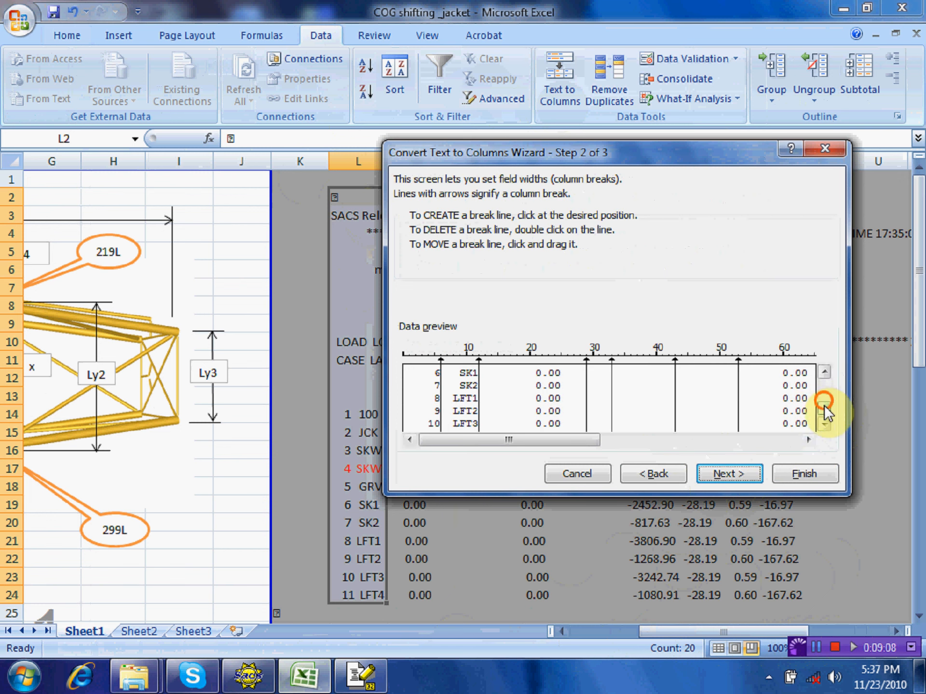
{"action": "left_click_drag", "start_coordinate": [580, 439], "coordinate": [712, 442]}
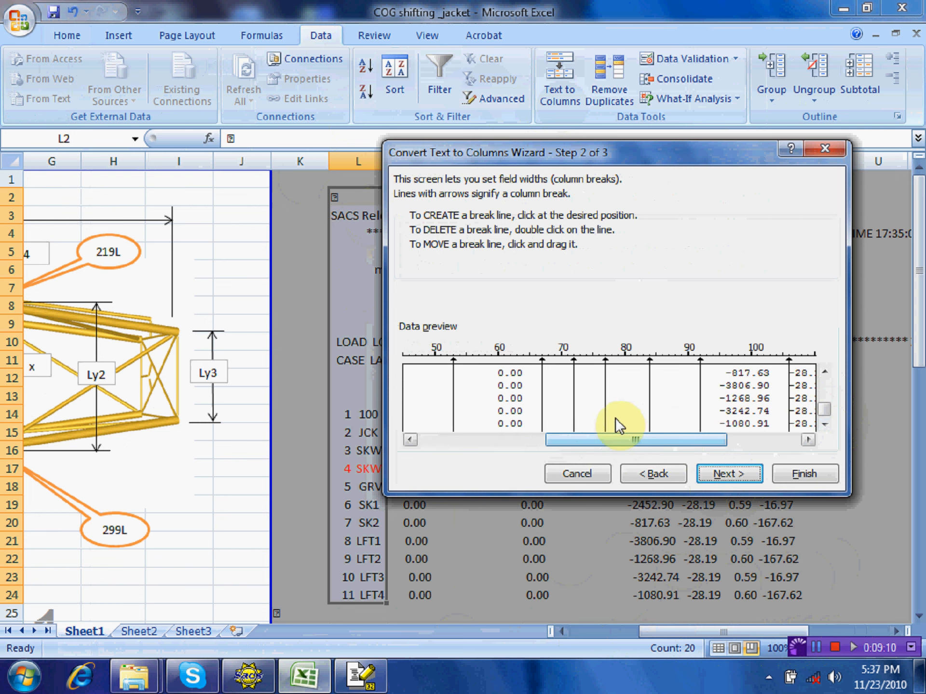
{"action": "left_click", "coordinate": [731, 473]}
{"action": "left_click", "coordinate": [796, 472]}
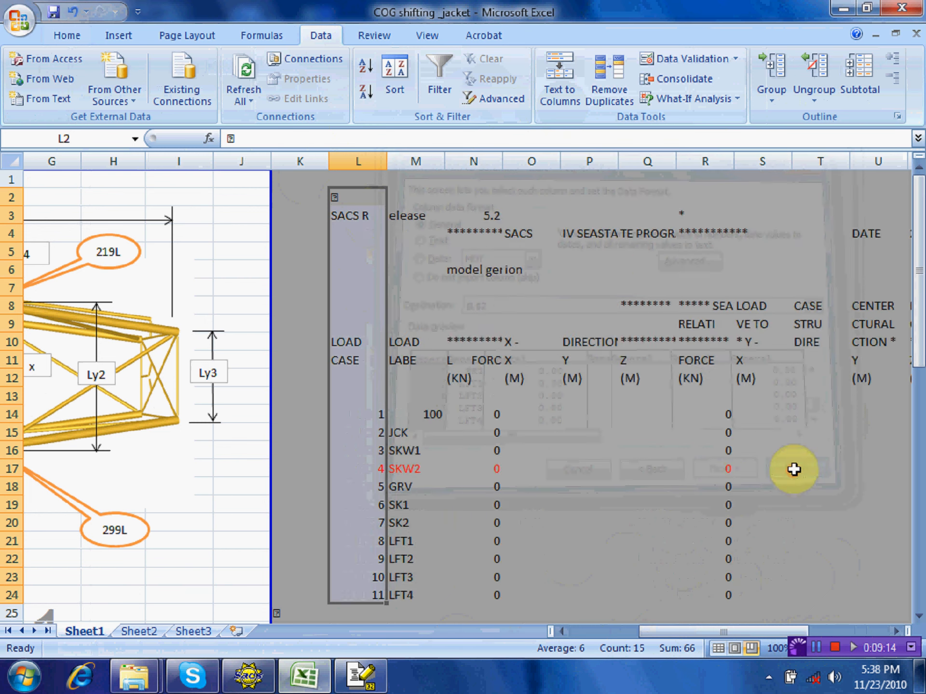
Step: Reset the font colour of the SKW2 load case row, cells M17 to Z17, to Automatic
{"action": "scroll", "coordinate": [749, 457], "scroll_direction": "down", "scroll_amount": 2}
{"action": "left_click_drag", "start_coordinate": [715, 631], "coordinate": [771, 631]}
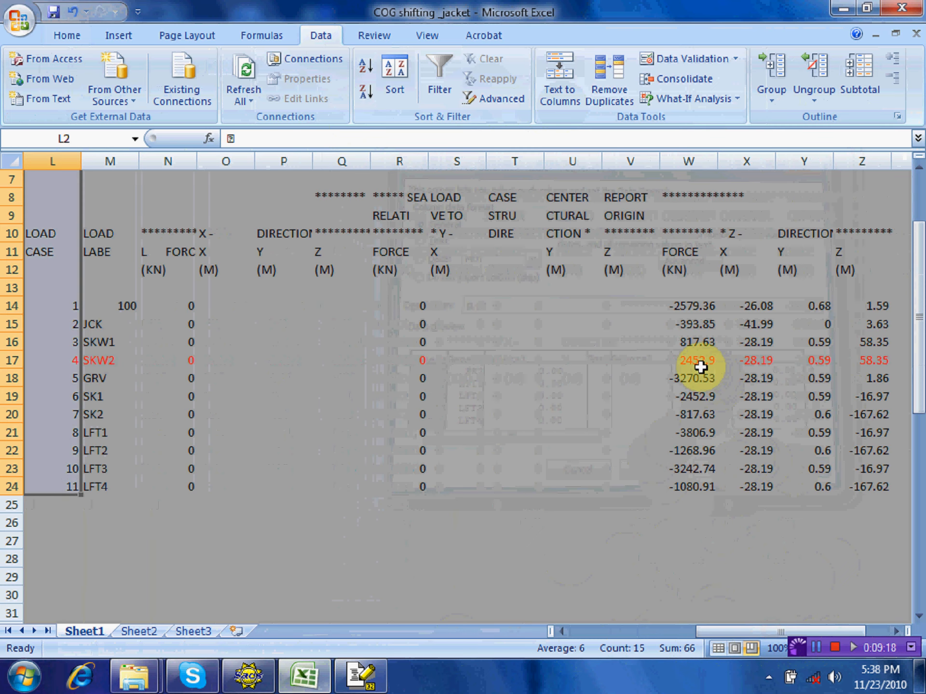
{"action": "left_click", "coordinate": [91, 359]}
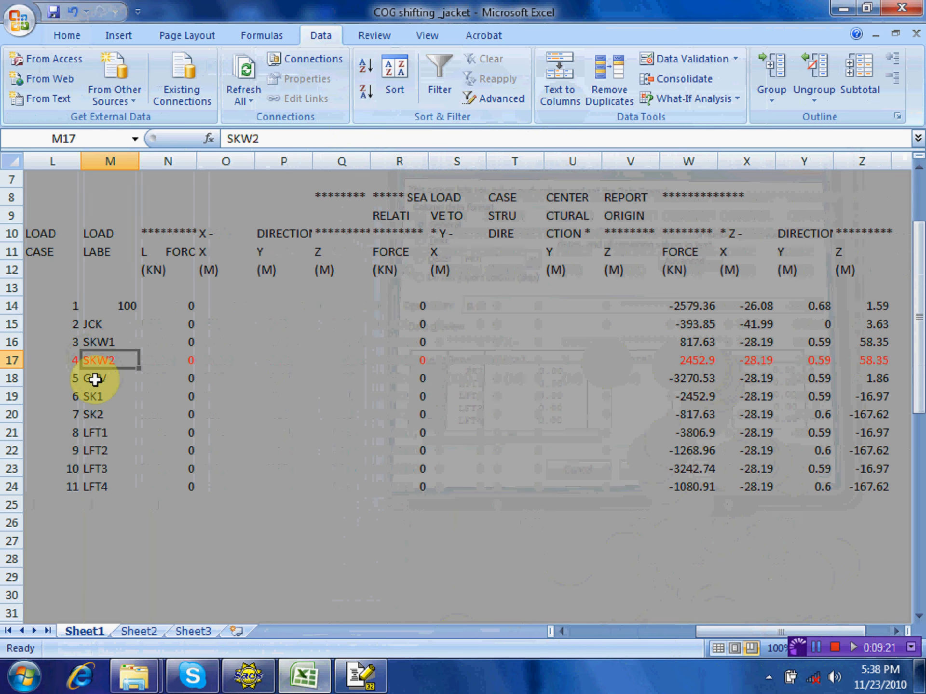
{"action": "left_click_drag", "start_coordinate": [96, 360], "coordinate": [873, 364]}
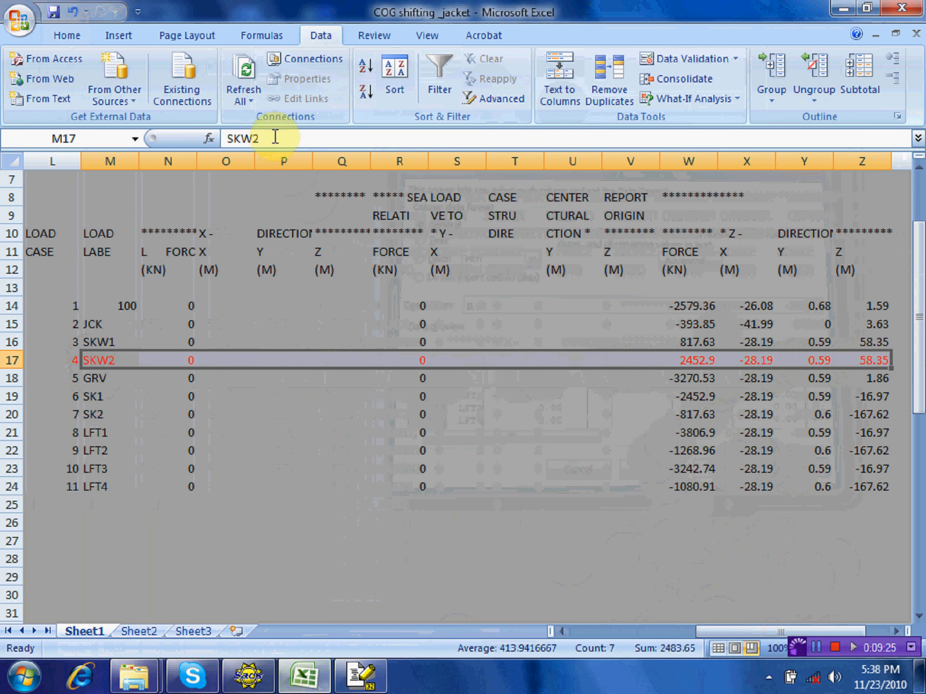
{"action": "left_click", "coordinate": [72, 35]}
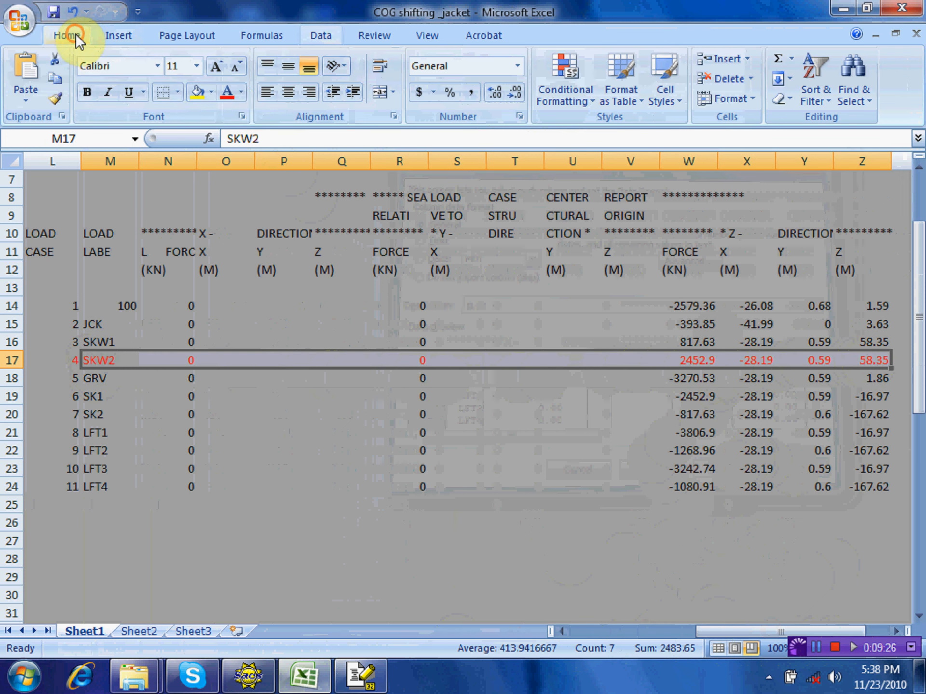
{"action": "left_click", "coordinate": [240, 93]}
{"action": "left_click", "coordinate": [244, 116]}
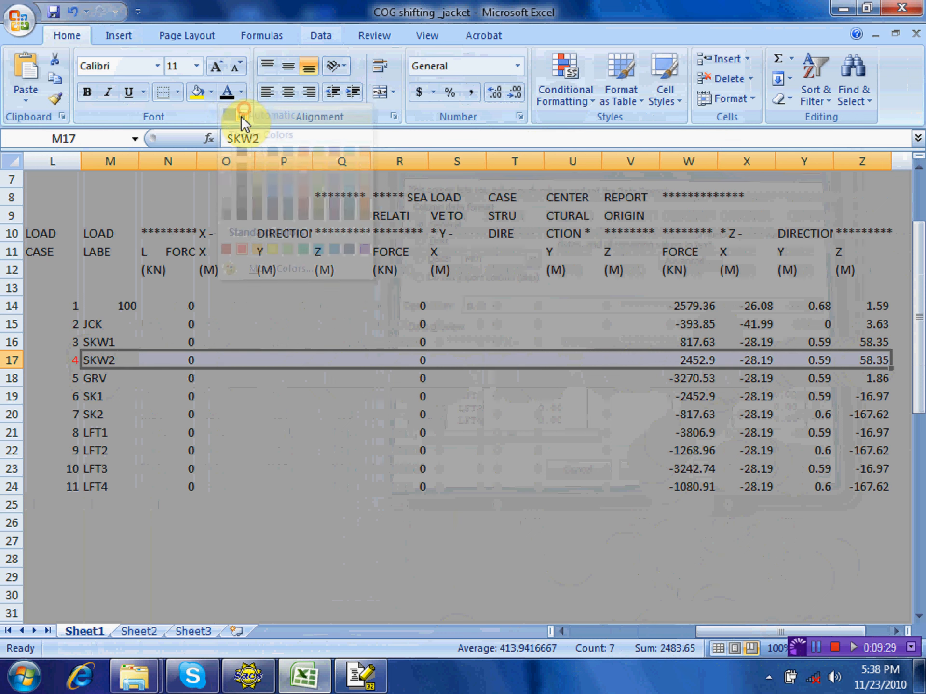
Step: Set the font colour of the entire GRV load case row to red
{"action": "left_click_drag", "start_coordinate": [74, 378], "coordinate": [897, 378]}
{"action": "left_click", "coordinate": [240, 93]}
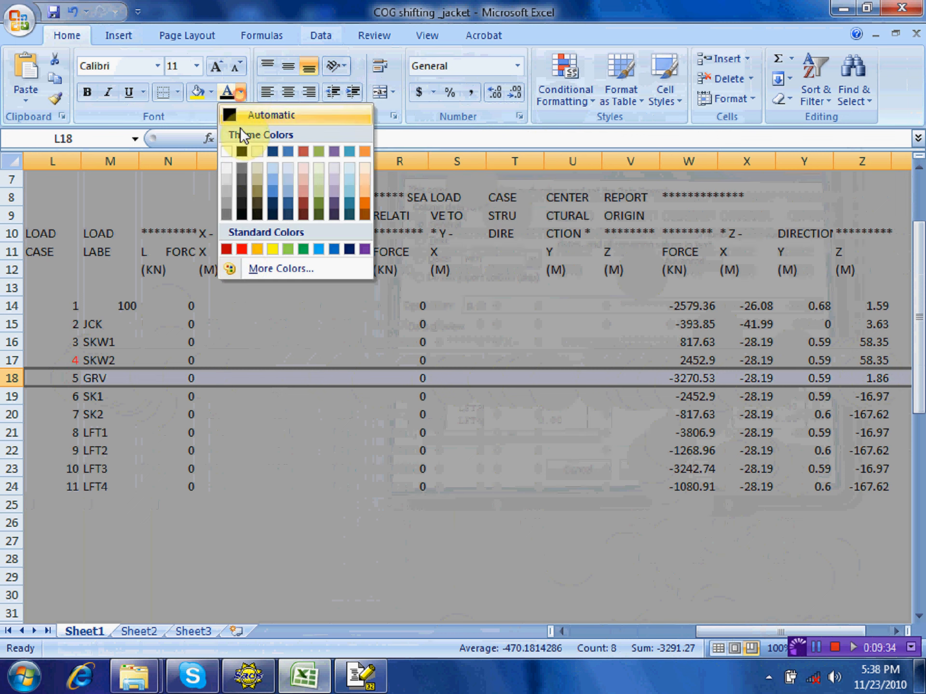
{"action": "left_click", "coordinate": [241, 248]}
{"action": "left_click", "coordinate": [317, 414]}
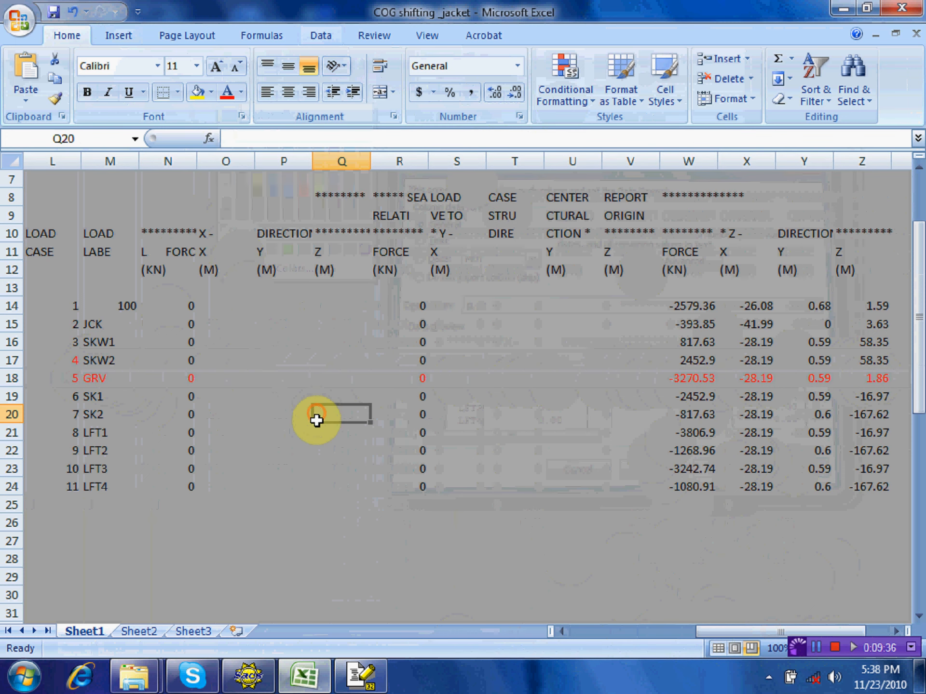
Step: Examine the Z-direction forces in column W, comparing the GRV load case with the JCK, SKW, SK and LFT cases
{"action": "left_click", "coordinate": [675, 378]}
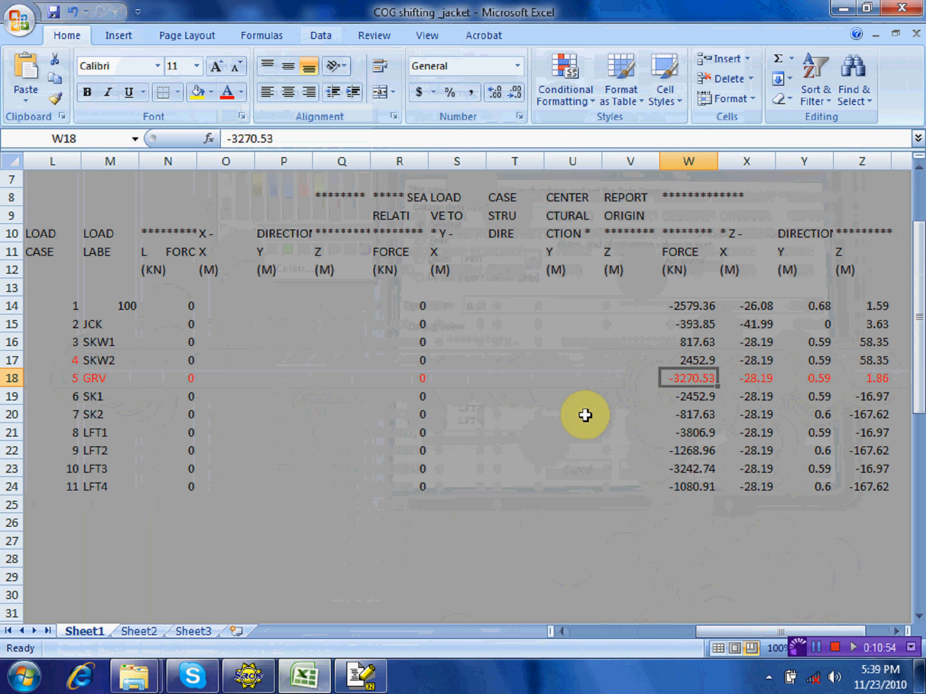
{"action": "left_click", "coordinate": [87, 342]}
{"action": "left_click", "coordinate": [98, 360]}
{"action": "left_click", "coordinate": [690, 342]}
{"action": "left_click", "coordinate": [693, 324]}
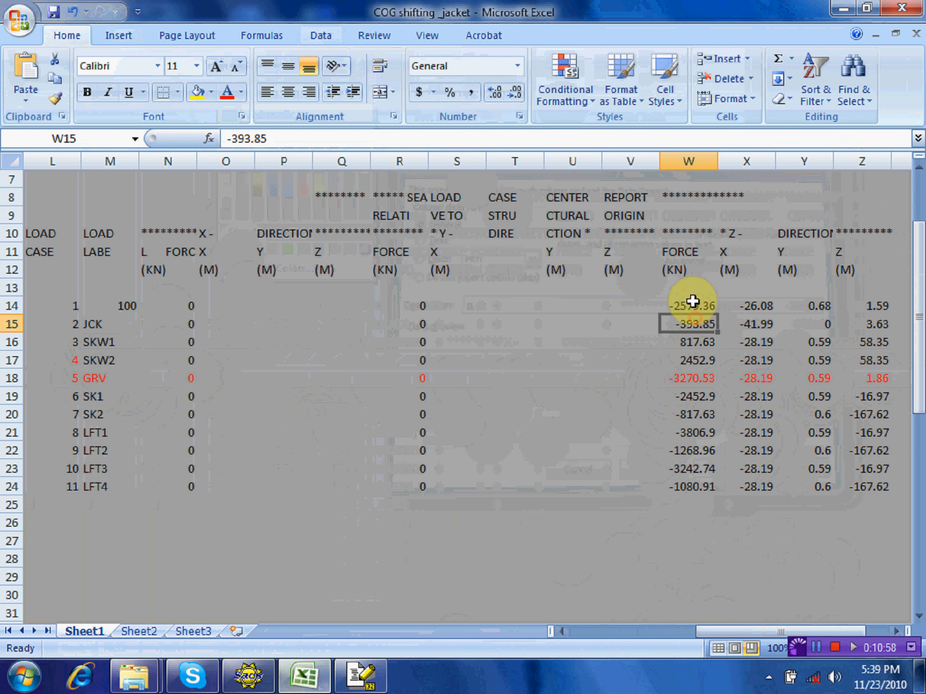
{"action": "left_click", "coordinate": [693, 348]}
{"action": "left_click", "coordinate": [689, 396]}
{"action": "left_click", "coordinate": [694, 378]}
{"action": "left_click", "coordinate": [689, 414]}
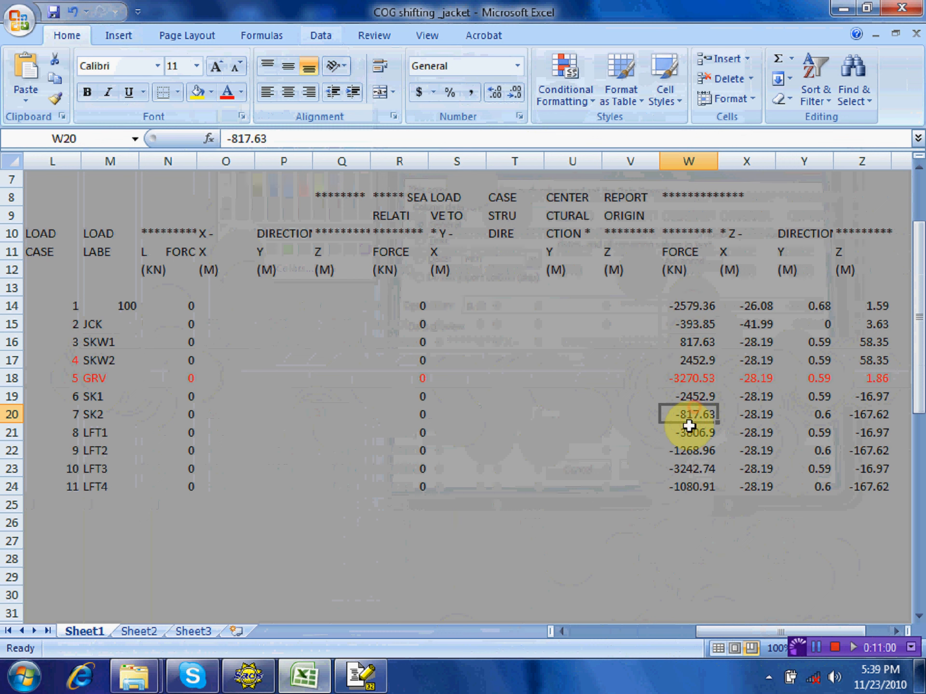
{"action": "left_click", "coordinate": [692, 432]}
{"action": "left_click", "coordinate": [694, 468]}
{"action": "left_click", "coordinate": [692, 486]}
{"action": "left_click", "coordinate": [695, 378]}
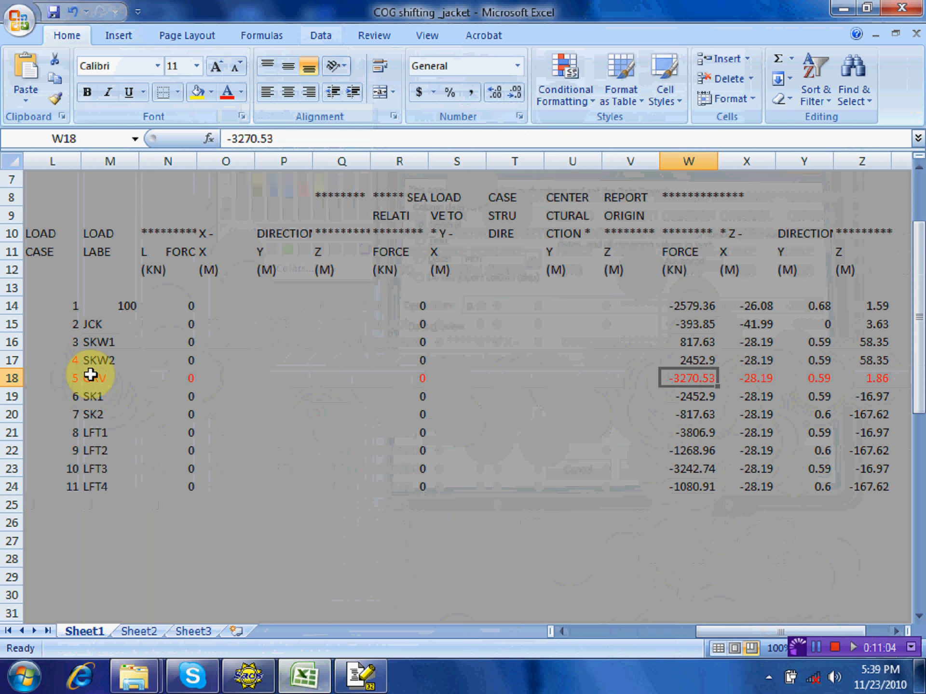
Step: Examine the jacket dimension inputs Lx, Ly1, Ly2, Ly3 and their averages against the dimensioned jacket diagram
{"action": "left_click", "coordinate": [604, 631]}
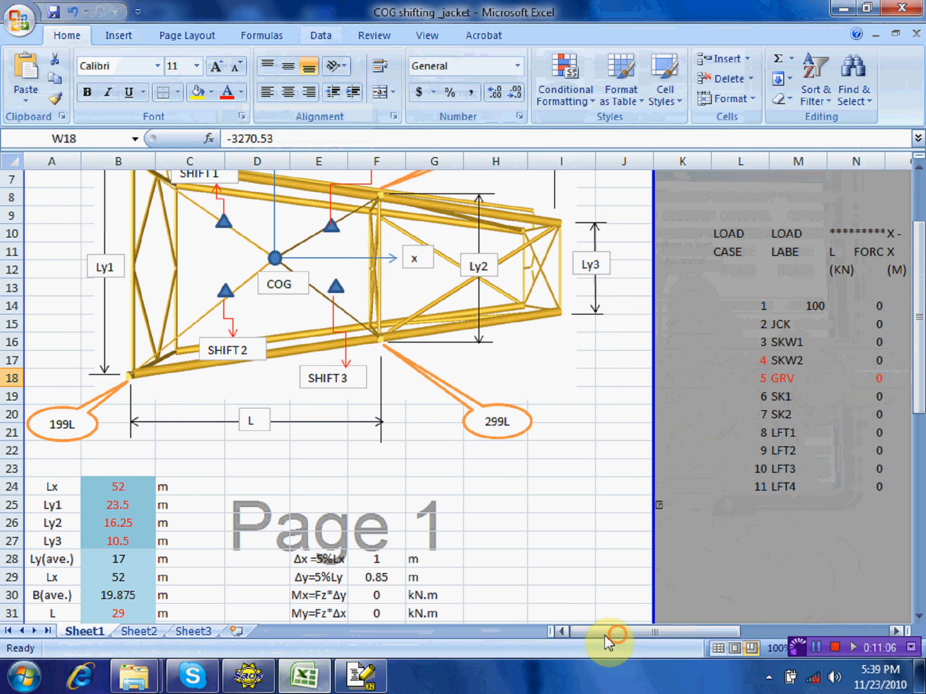
{"action": "scroll", "coordinate": [241, 487], "scroll_direction": "down", "scroll_amount": 2}
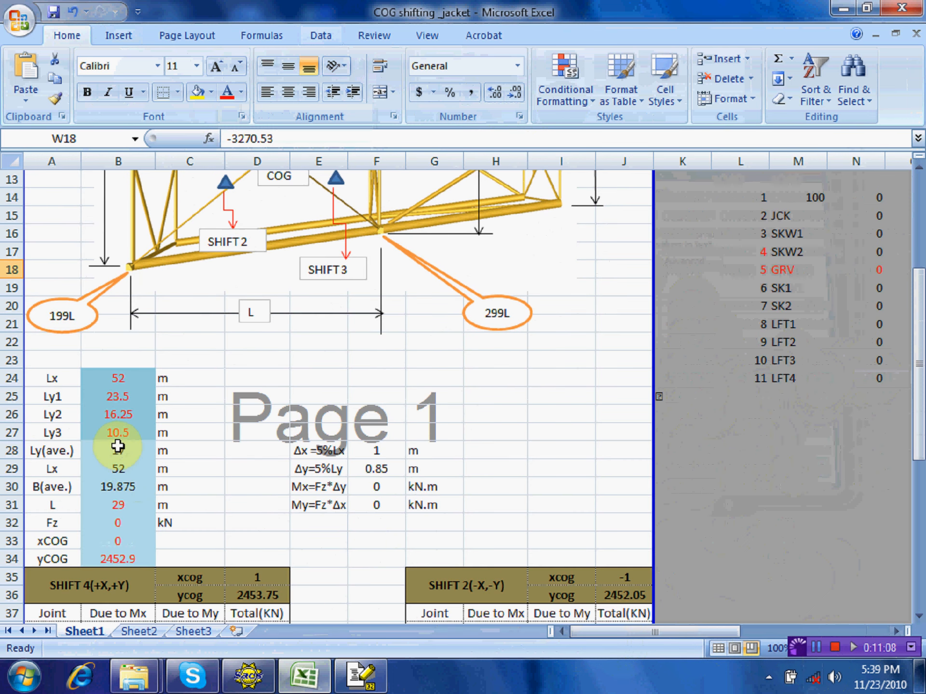
{"action": "left_click", "coordinate": [127, 379]}
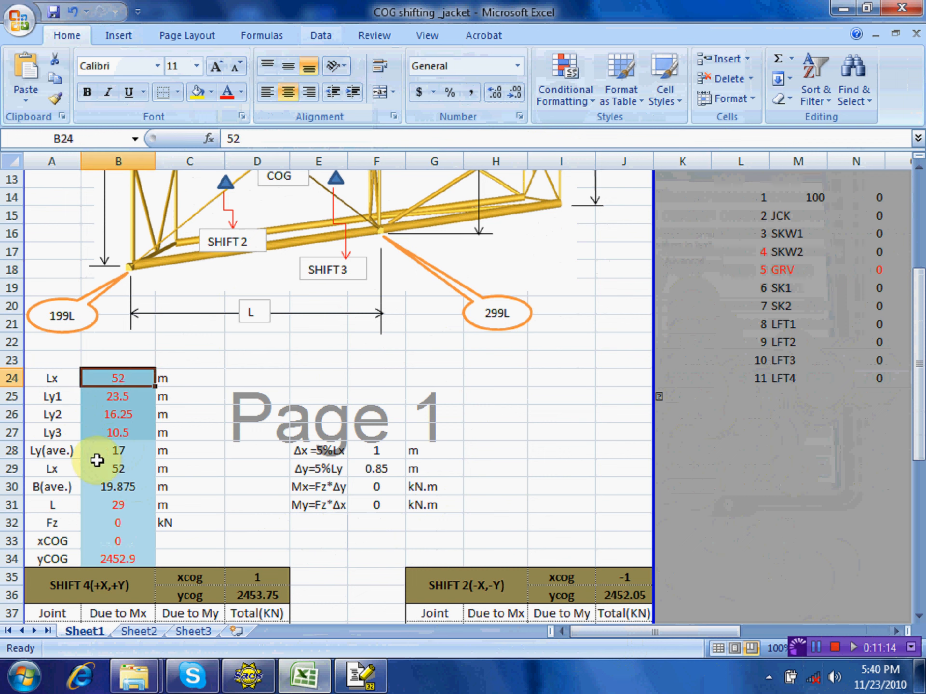
{"action": "scroll", "coordinate": [110, 437], "scroll_direction": "up", "scroll_amount": 3}
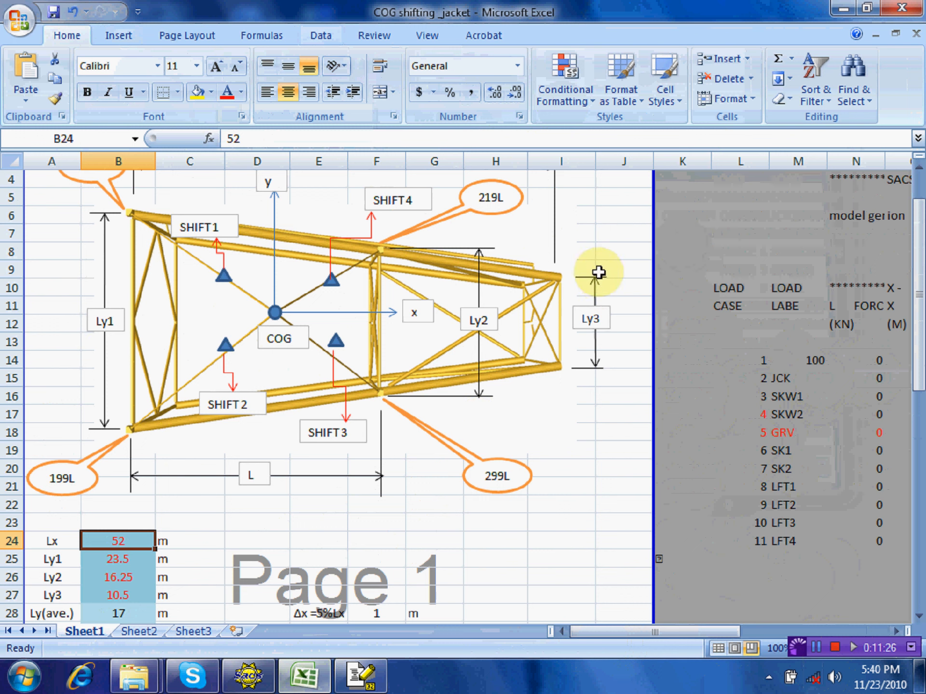
{"action": "scroll", "coordinate": [591, 350], "scroll_direction": "down", "scroll_amount": 3}
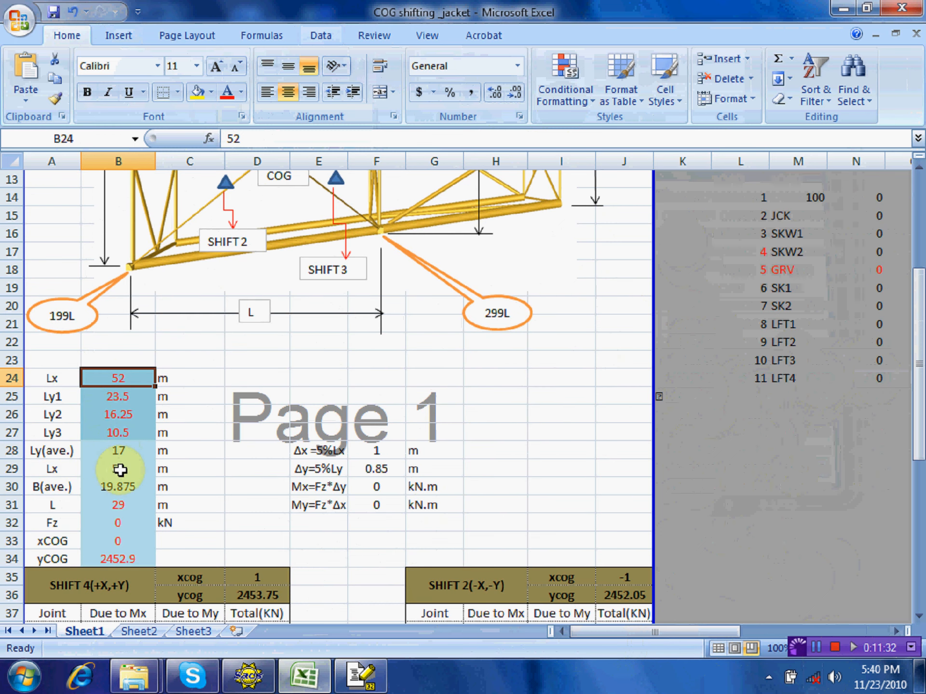
{"action": "scroll", "coordinate": [351, 213], "scroll_direction": "up", "scroll_amount": 4}
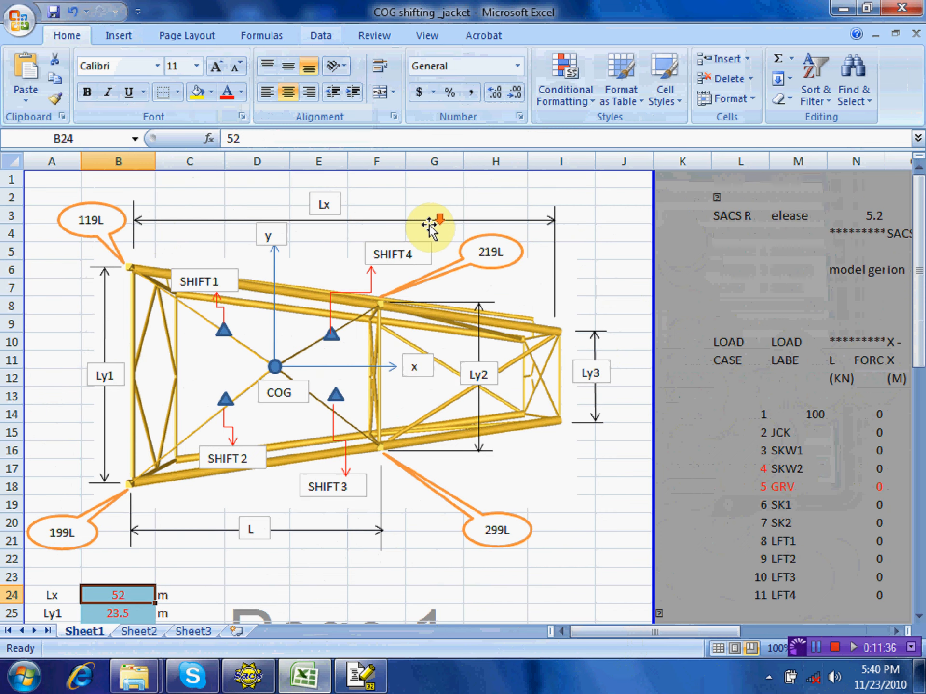
{"action": "scroll", "coordinate": [207, 409], "scroll_direction": "down", "scroll_amount": 3}
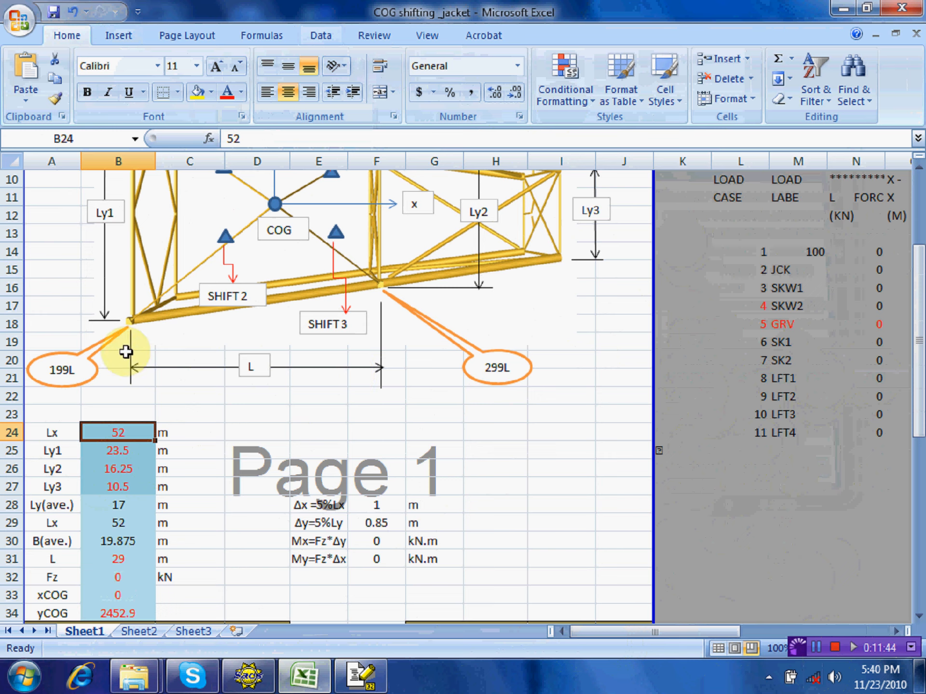
{"action": "scroll", "coordinate": [112, 420], "scroll_direction": "down", "scroll_amount": 3}
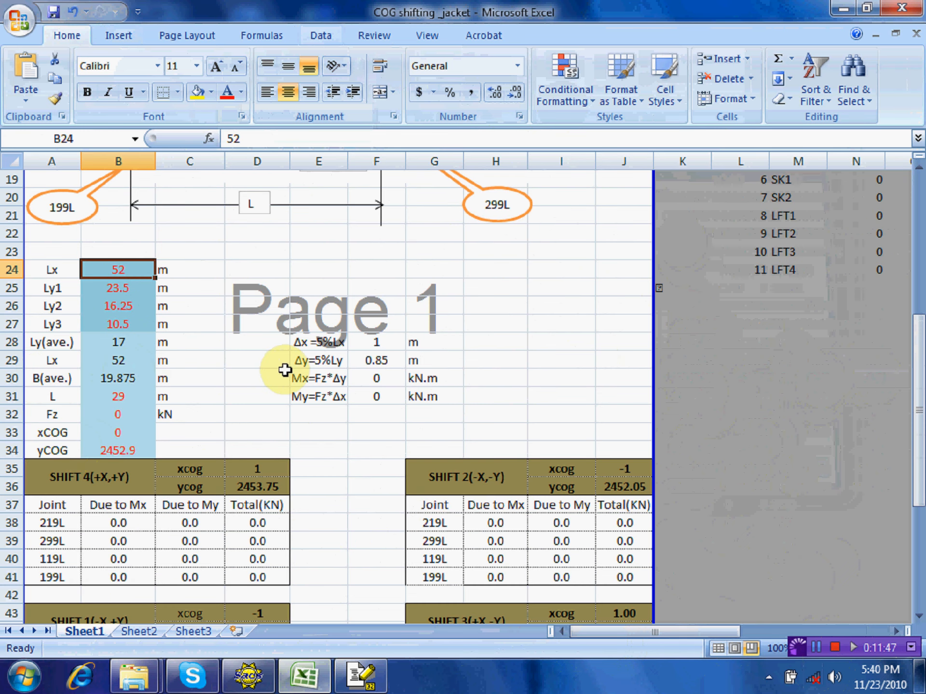
Step: Check which report cell the existing Fz formula in B32 refers to, comparing it with the GRV row
{"action": "left_click", "coordinate": [112, 410]}
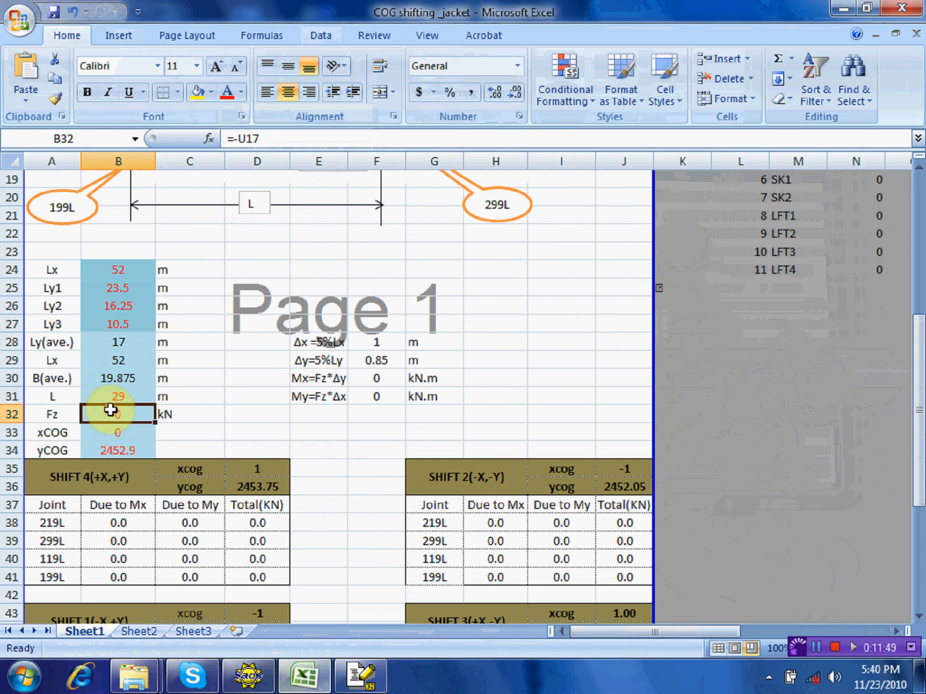
{"action": "left_click", "coordinate": [246, 138]}
{"action": "left_click_drag", "start_coordinate": [692, 629], "coordinate": [827, 627]}
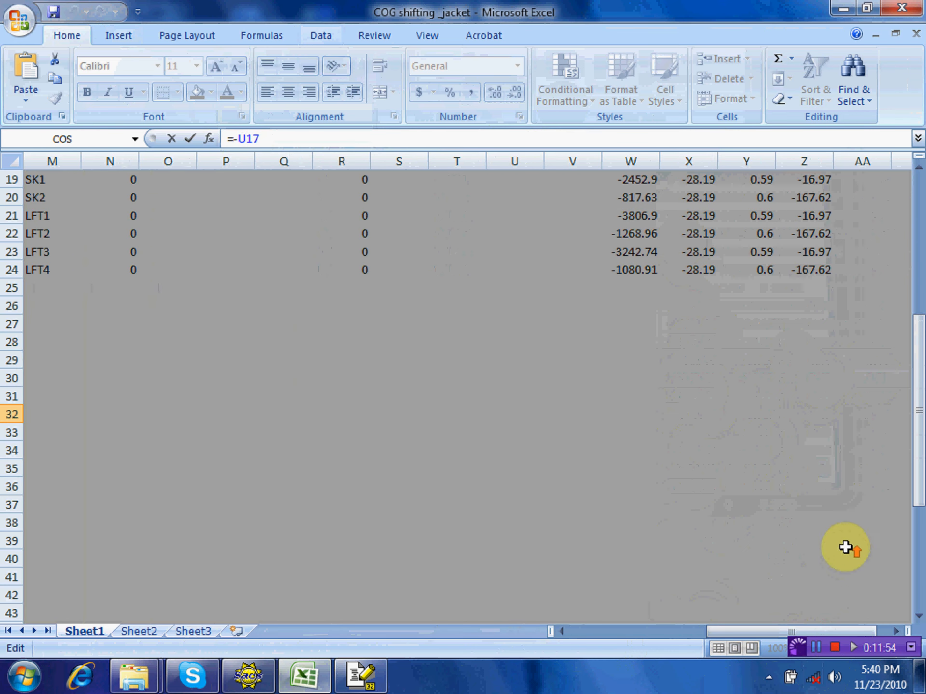
{"action": "left_click_drag", "start_coordinate": [918, 374], "coordinate": [917, 328]}
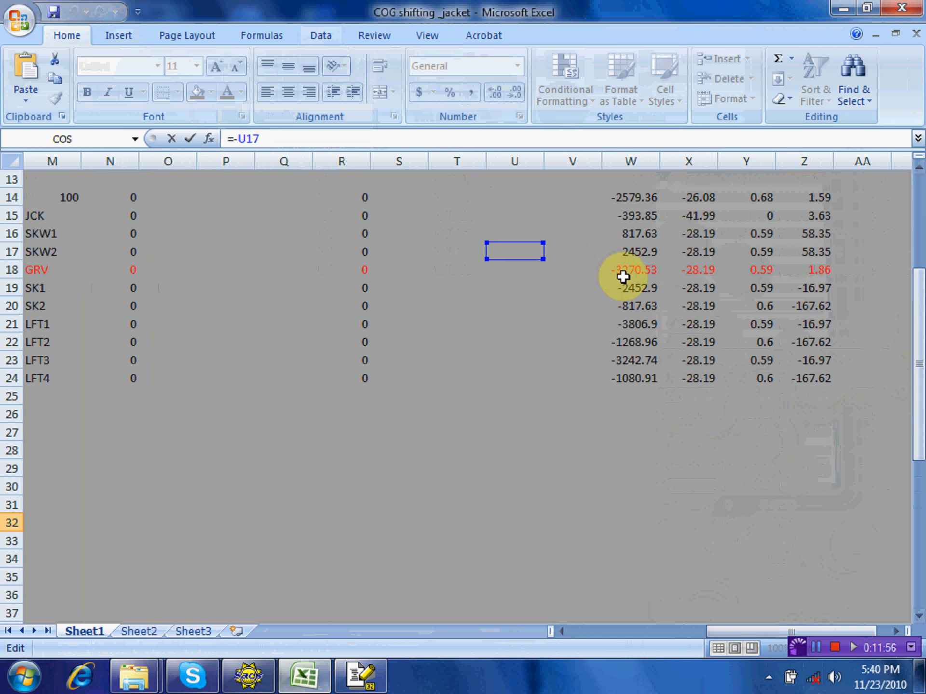
{"action": "key", "text": "Return"}
{"action": "left_click", "coordinate": [533, 240]}
{"action": "left_click", "coordinate": [533, 253]}
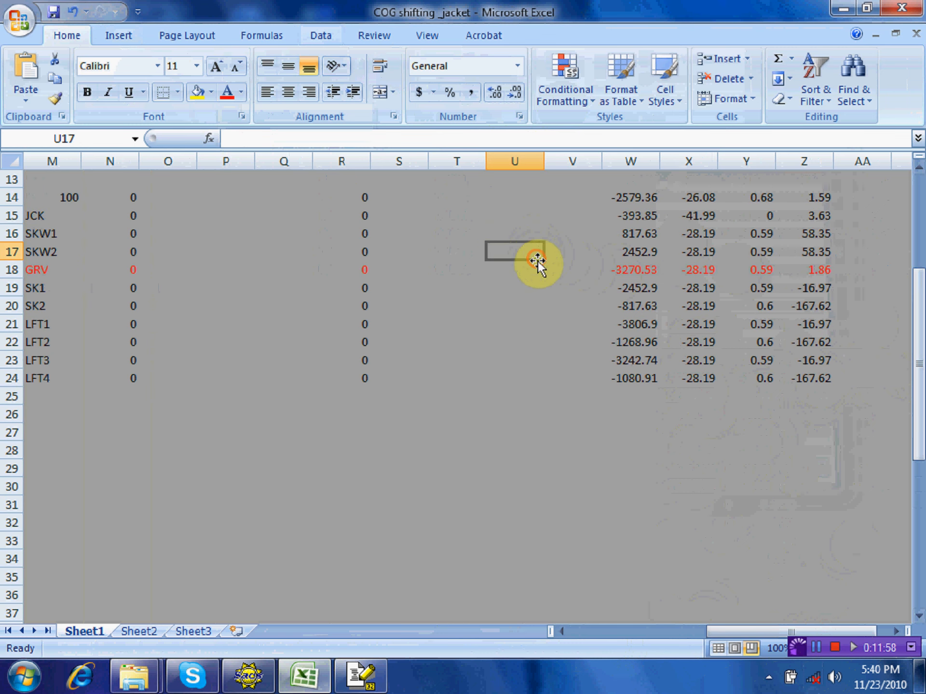
Step: Set Fz in cell B32 to the negated GRV Z-direction force with the formula =-W18
{"action": "left_click_drag", "start_coordinate": [723, 630], "coordinate": [580, 636]}
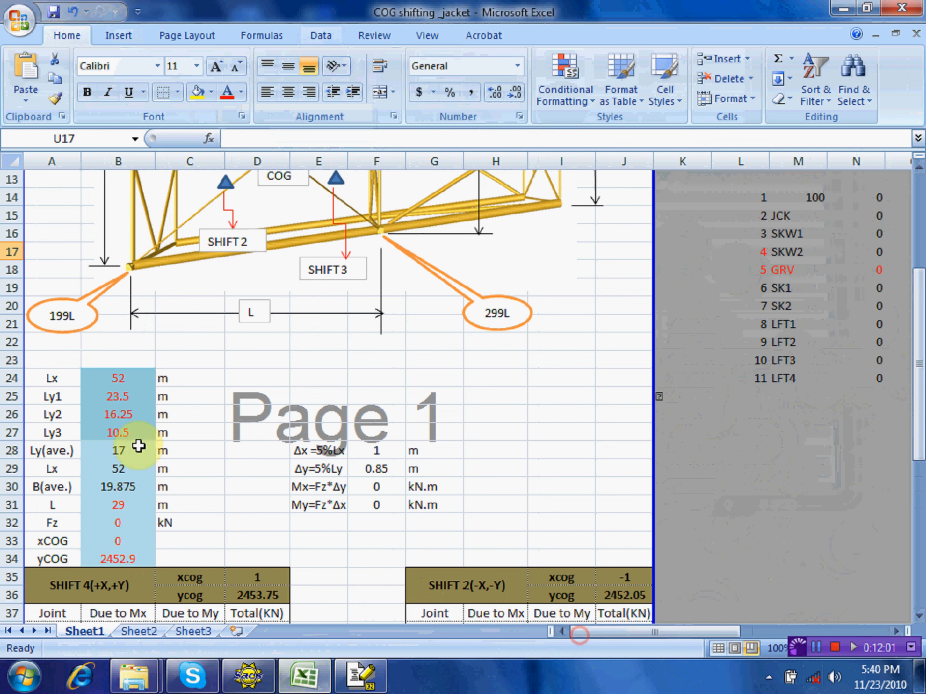
{"action": "left_click", "coordinate": [127, 524]}
{"action": "type", "text": "="}
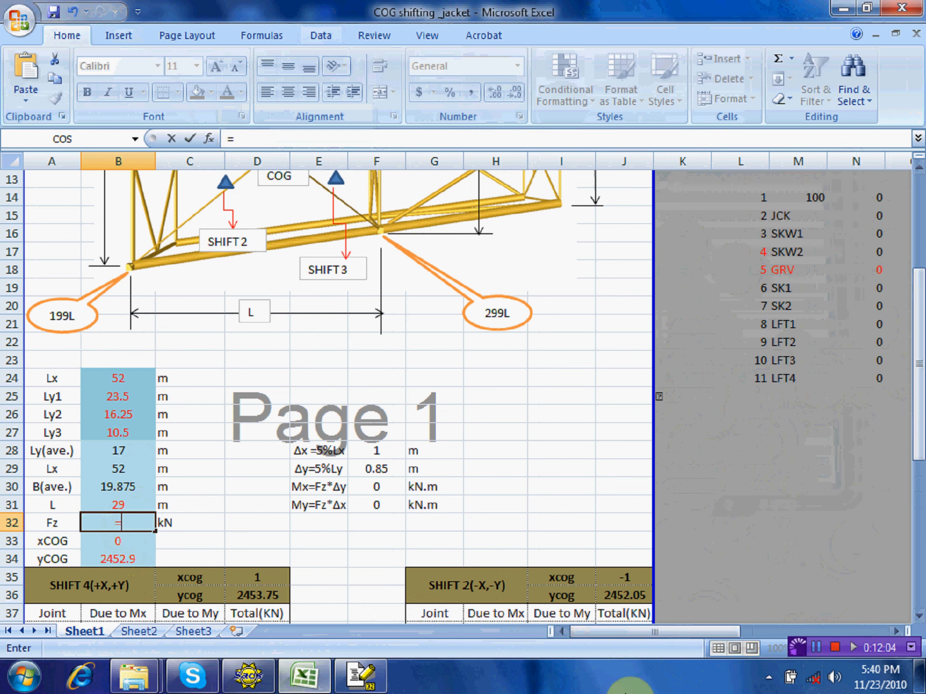
{"action": "left_click_drag", "start_coordinate": [719, 632], "coordinate": [832, 635]}
{"action": "left_click", "coordinate": [640, 271]}
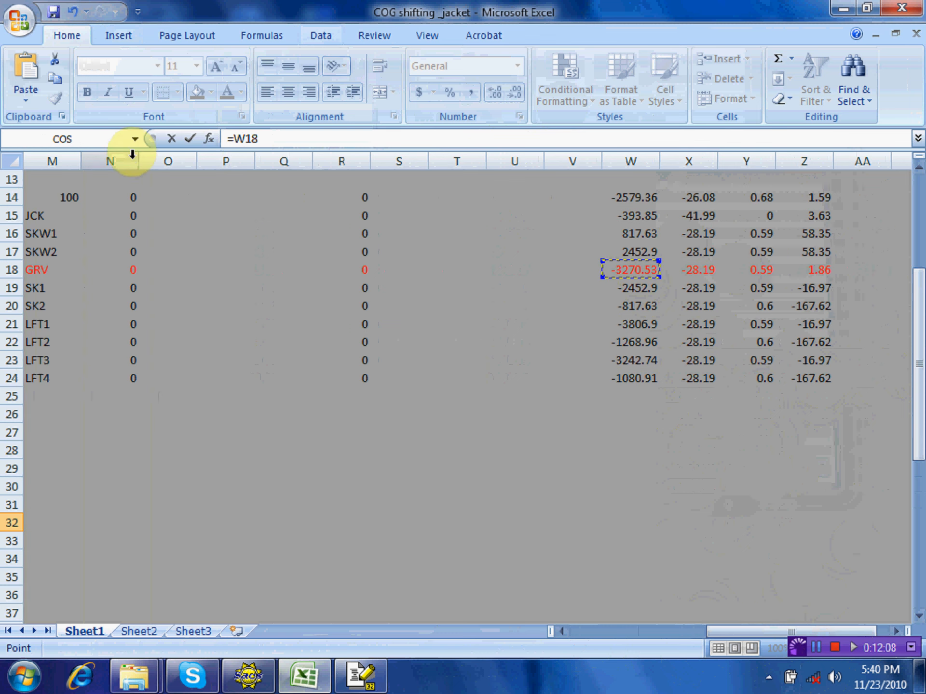
{"action": "type", "text": "-"}
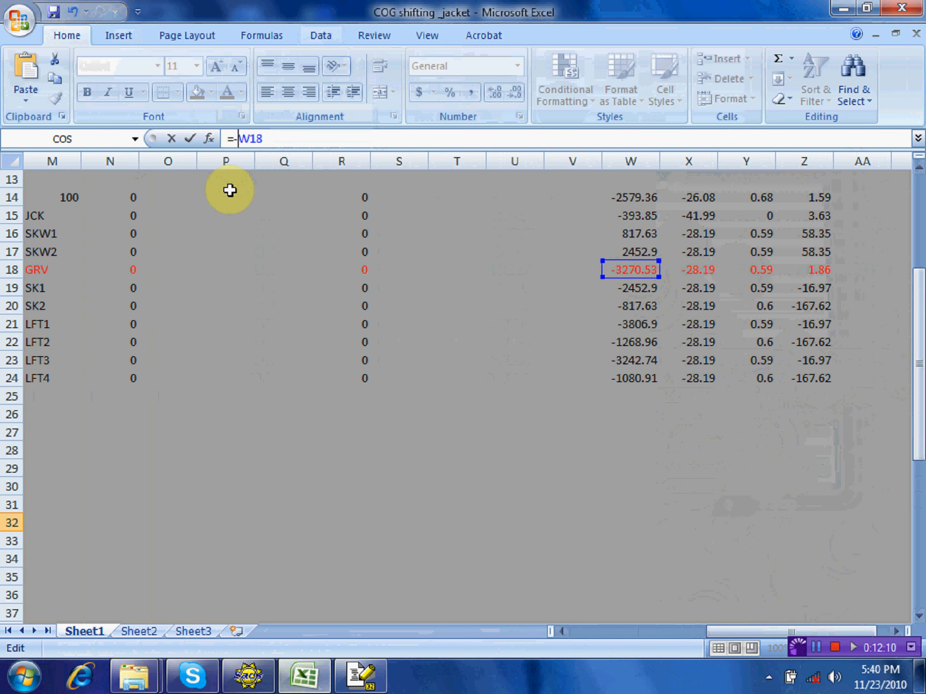
{"action": "key", "text": "Return"}
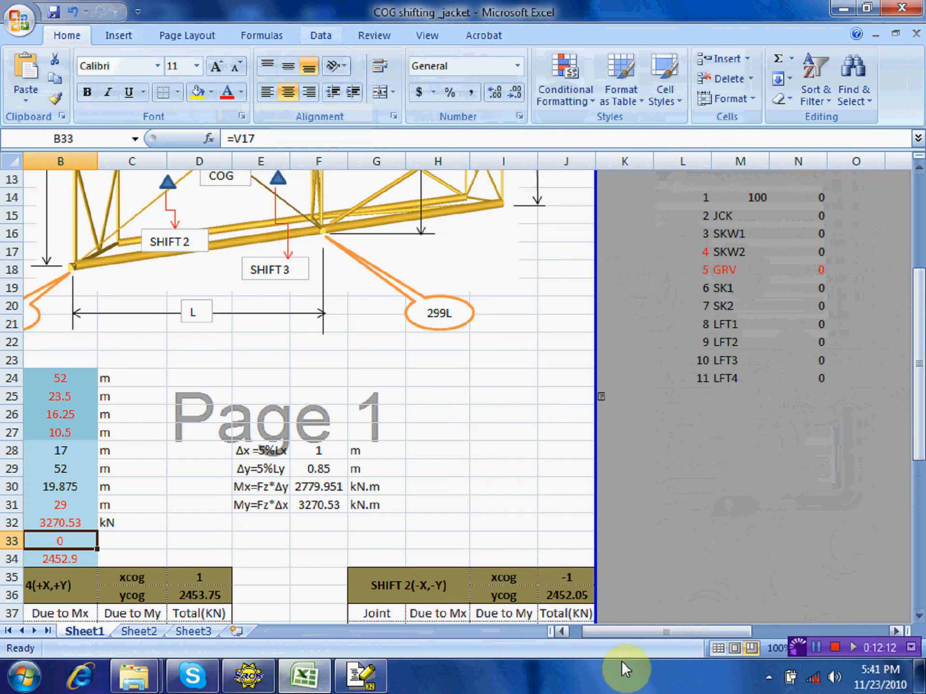
Step: Link xCOG in cell B33 to the X coordinate of the GRV load case with the formula =X18
{"action": "left_click_drag", "start_coordinate": [638, 632], "coordinate": [626, 632]}
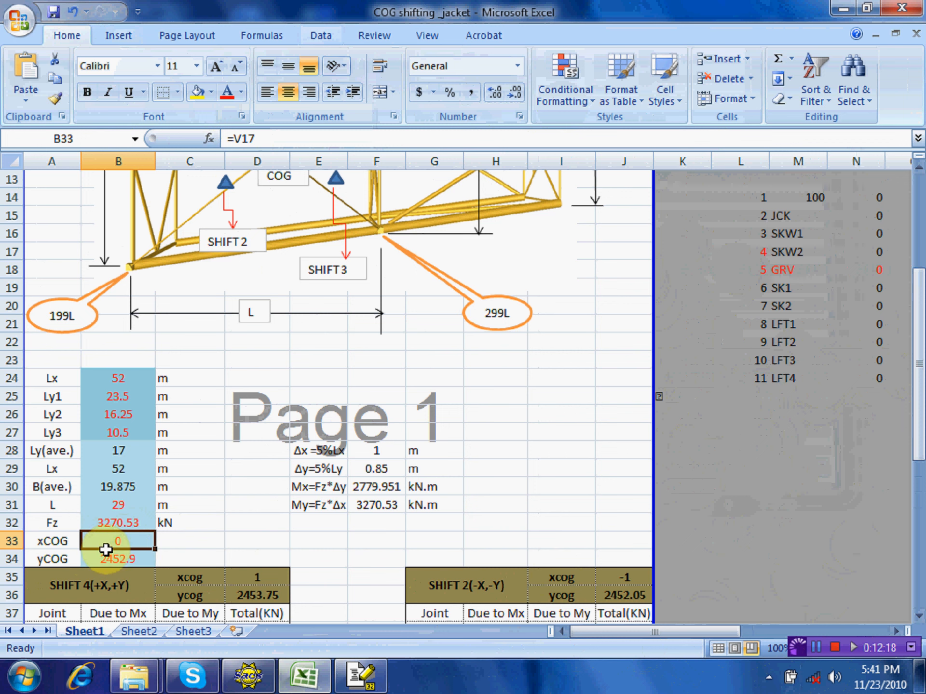
{"action": "type", "text": "="}
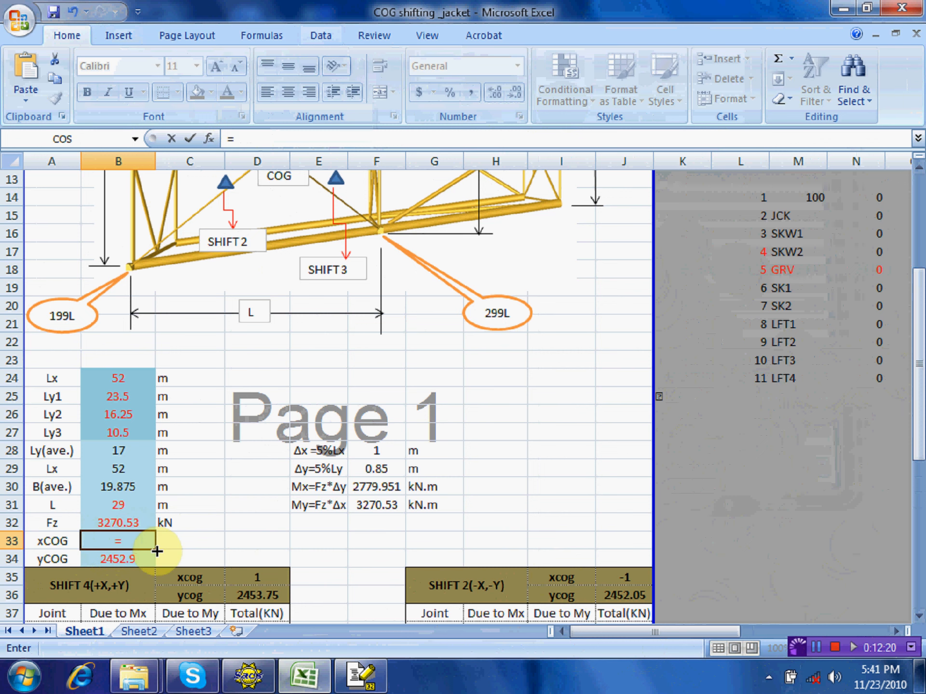
{"action": "left_click_drag", "start_coordinate": [710, 631], "coordinate": [817, 635]}
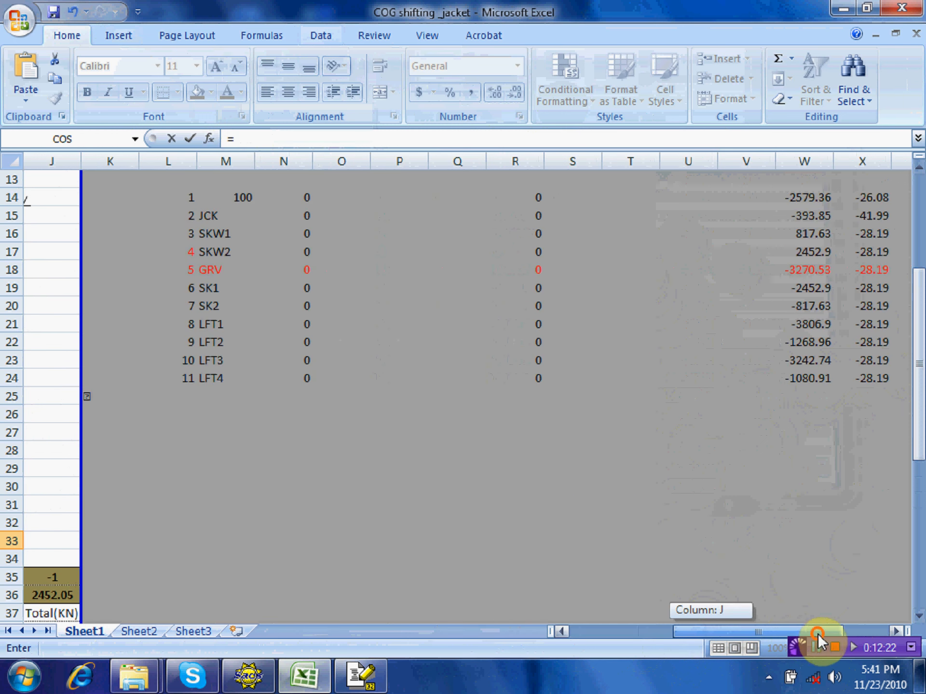
{"action": "left_click", "coordinate": [878, 271]}
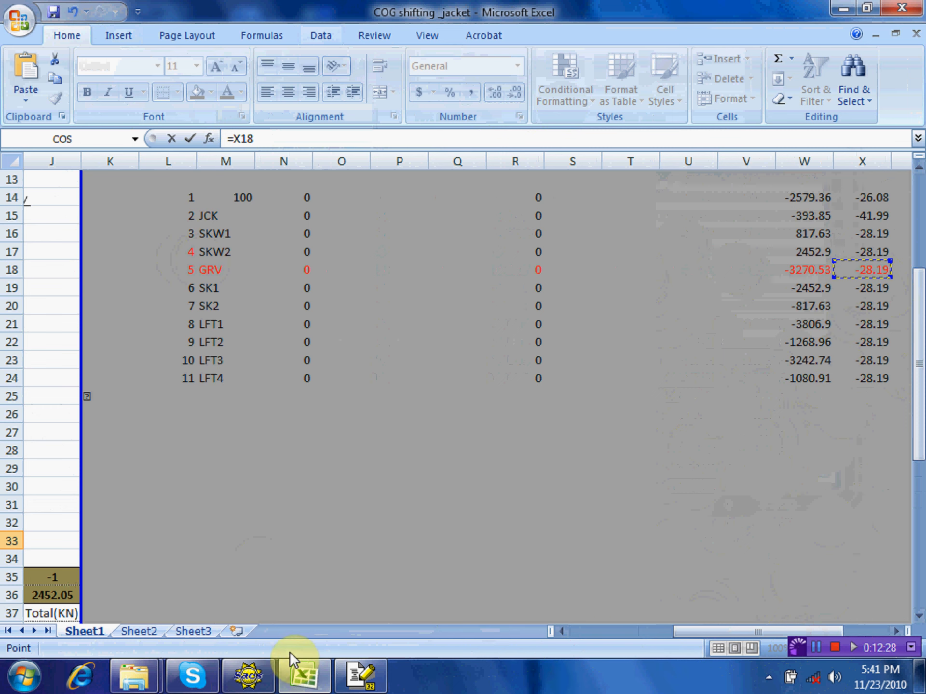
{"action": "key", "text": "Return"}
Step: Link yCOG in cell B34 to the GRV load case's Y coordinate with =Y18, and review the resulting shift tables
{"action": "scroll", "coordinate": [177, 526], "scroll_direction": "down", "scroll_amount": 1}
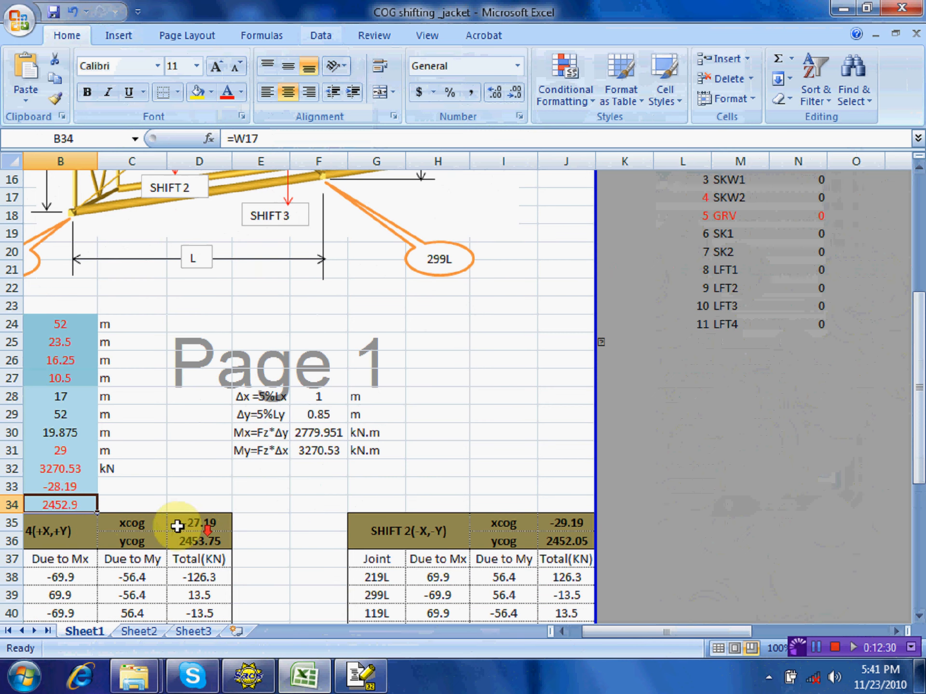
{"action": "left_click_drag", "start_coordinate": [611, 632], "coordinate": [584, 633]}
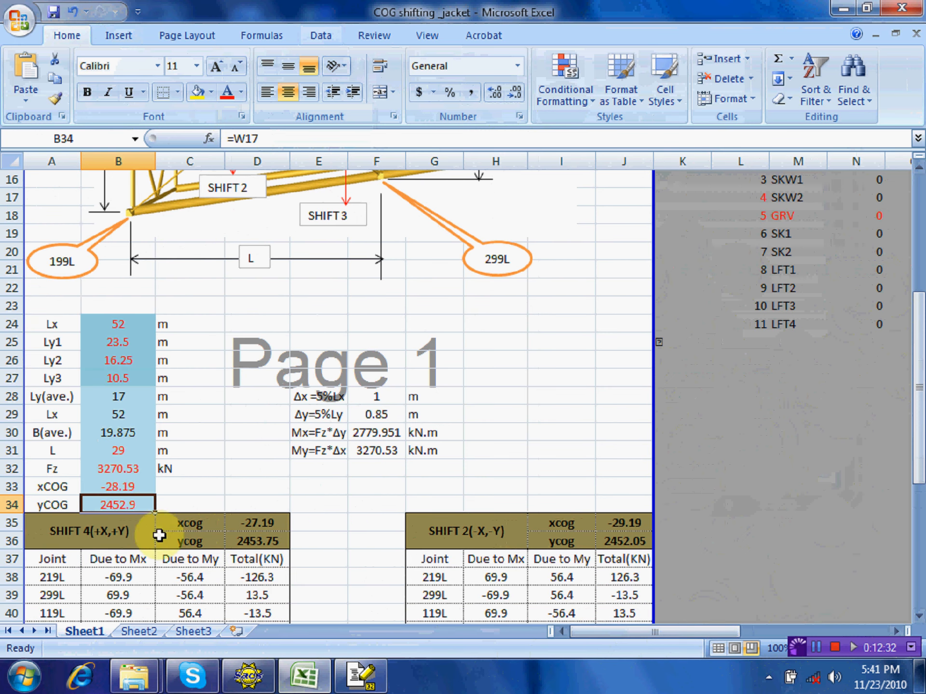
{"action": "type", "text": "="}
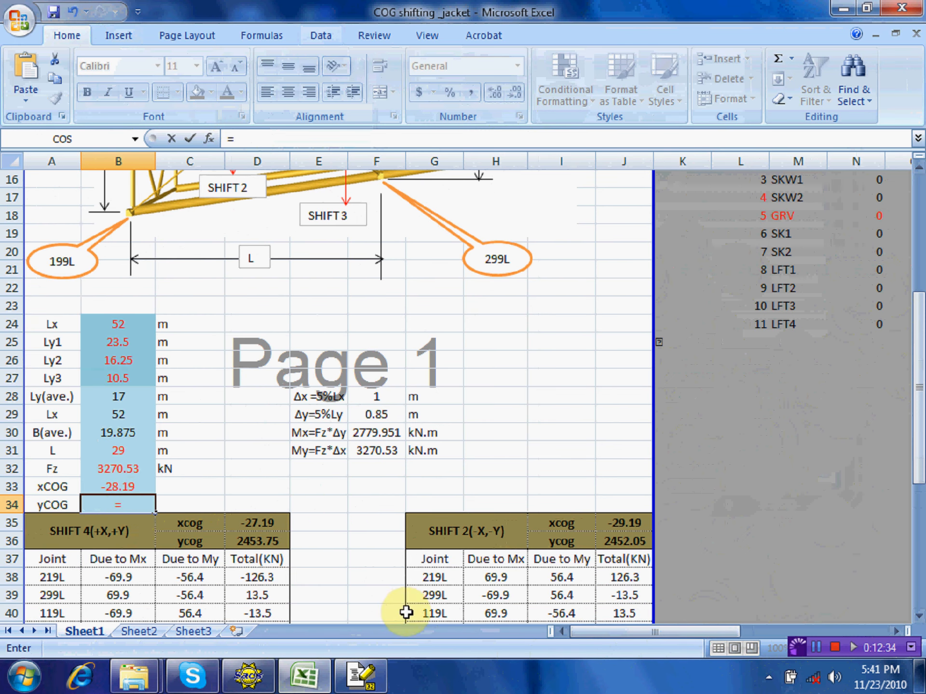
{"action": "left_click", "coordinate": [588, 630]}
{"action": "left_click_drag", "start_coordinate": [588, 629], "coordinate": [743, 633]}
{"action": "scroll", "coordinate": [688, 584], "scroll_direction": "up", "scroll_amount": 2}
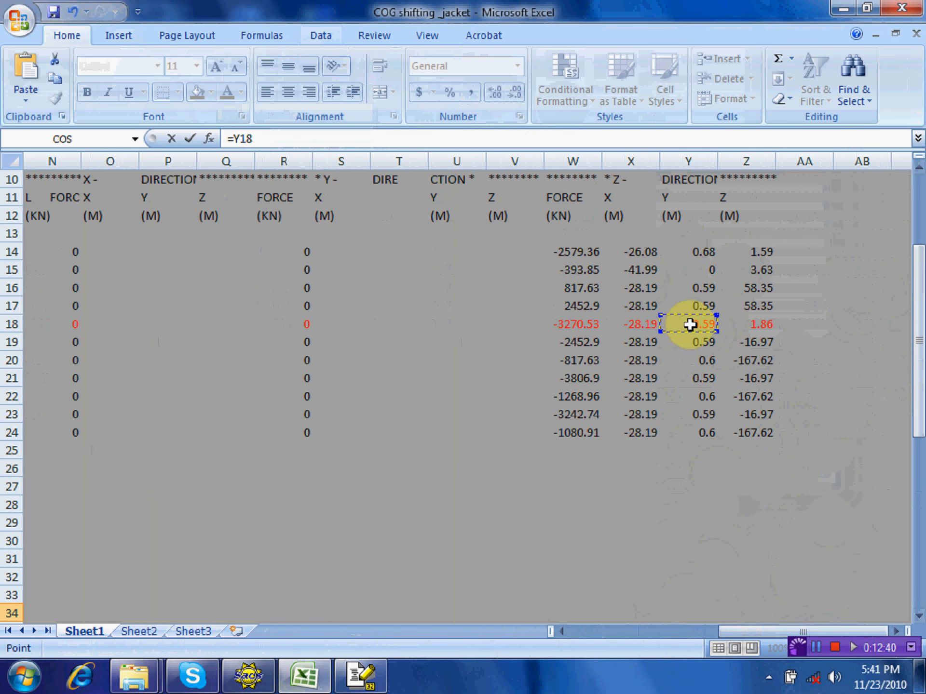
{"action": "key", "text": "Return"}
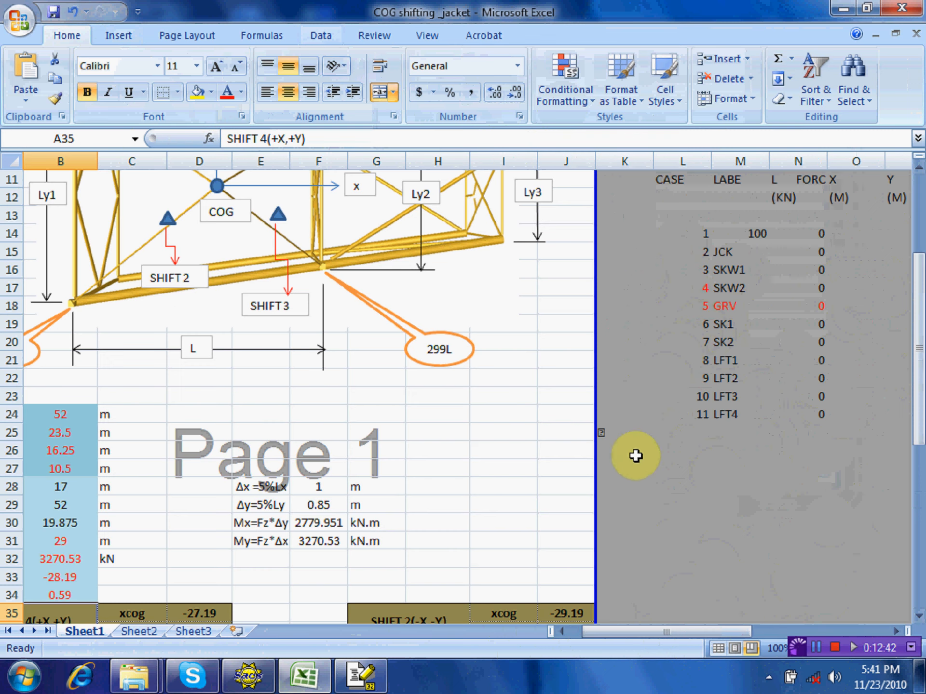
{"action": "left_click_drag", "start_coordinate": [663, 636], "coordinate": [605, 629]}
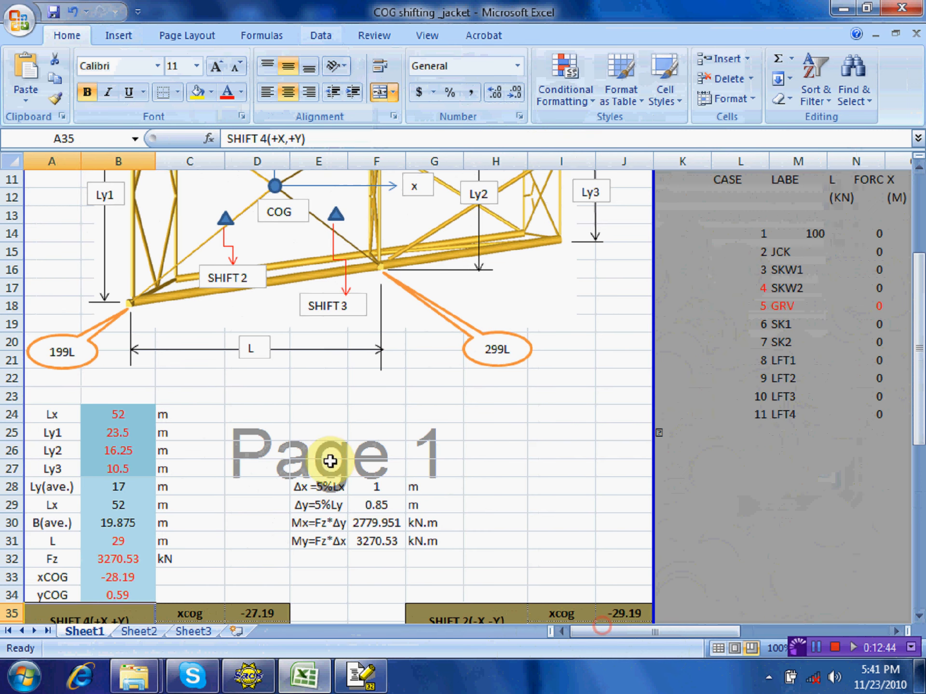
{"action": "scroll", "coordinate": [192, 354], "scroll_direction": "down", "scroll_amount": 3}
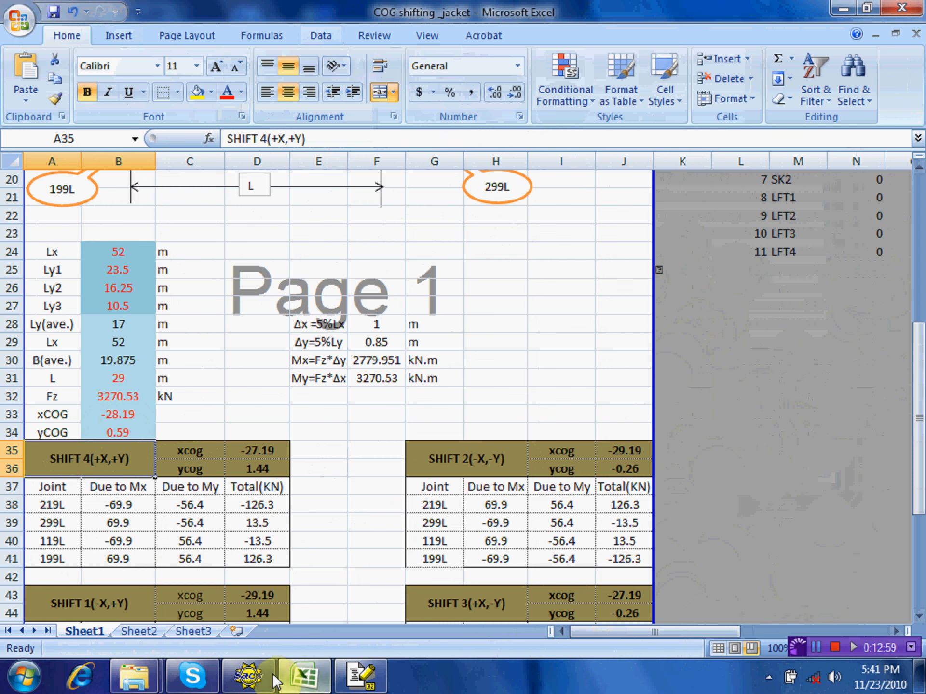
Step: Switch to SACS Executive, open the sacs.master copy file in the Precede modeler and maximize its isometric view
{"action": "mouse_move", "coordinate": [250, 677]}
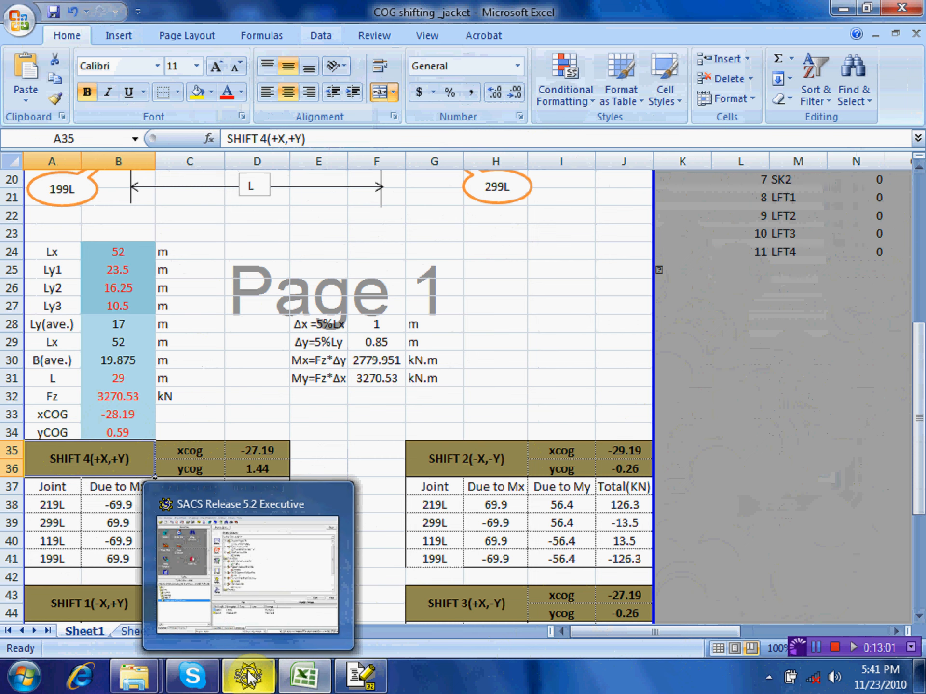
{"action": "mouse_move", "coordinate": [380, 690]}
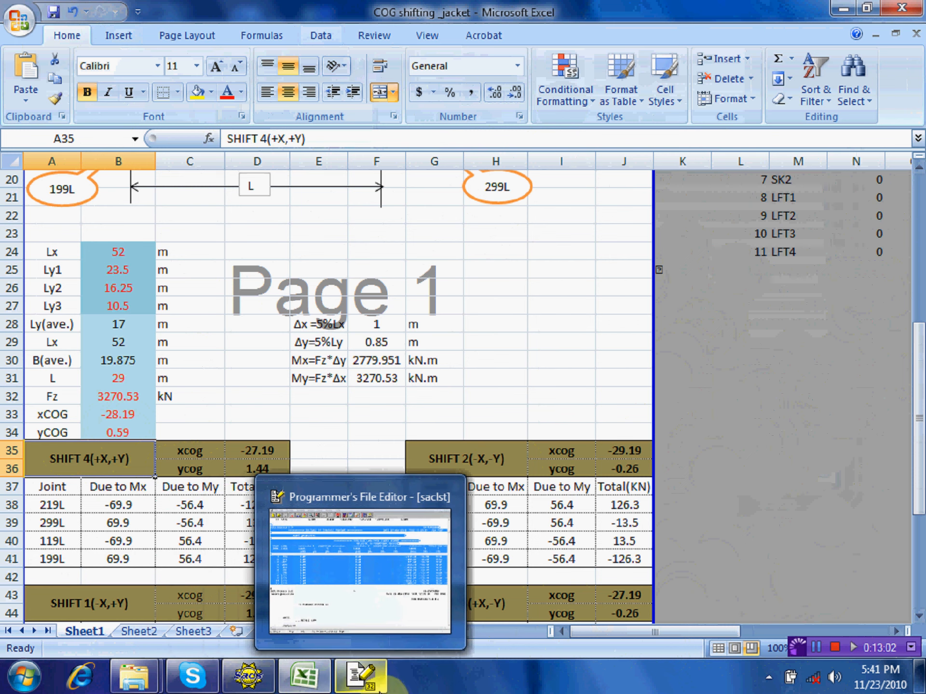
{"action": "left_click", "coordinate": [248, 677]}
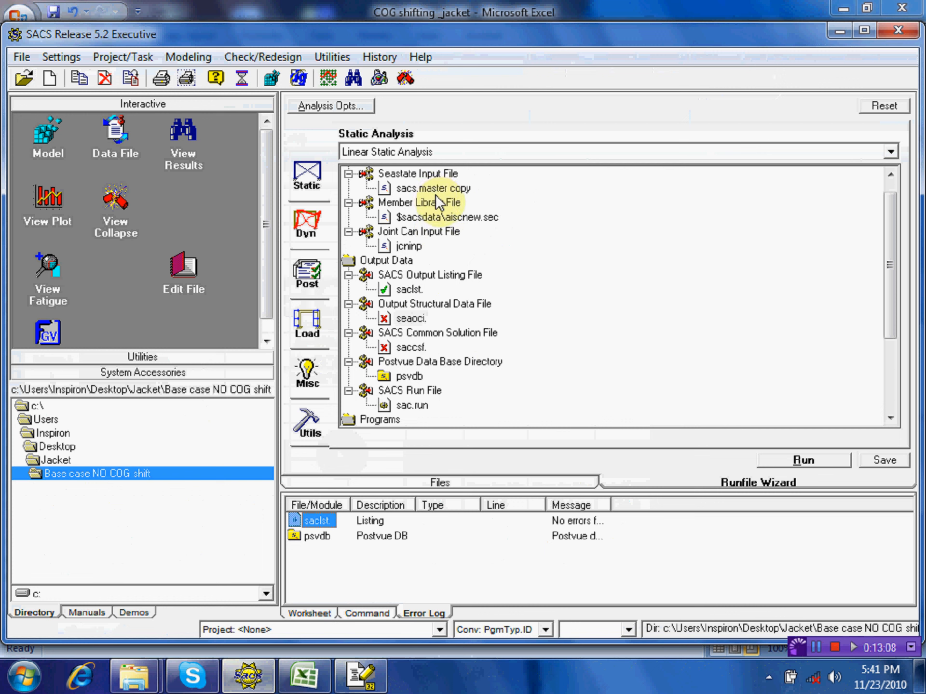
{"action": "left_click_drag", "start_coordinate": [435, 192], "coordinate": [51, 144]}
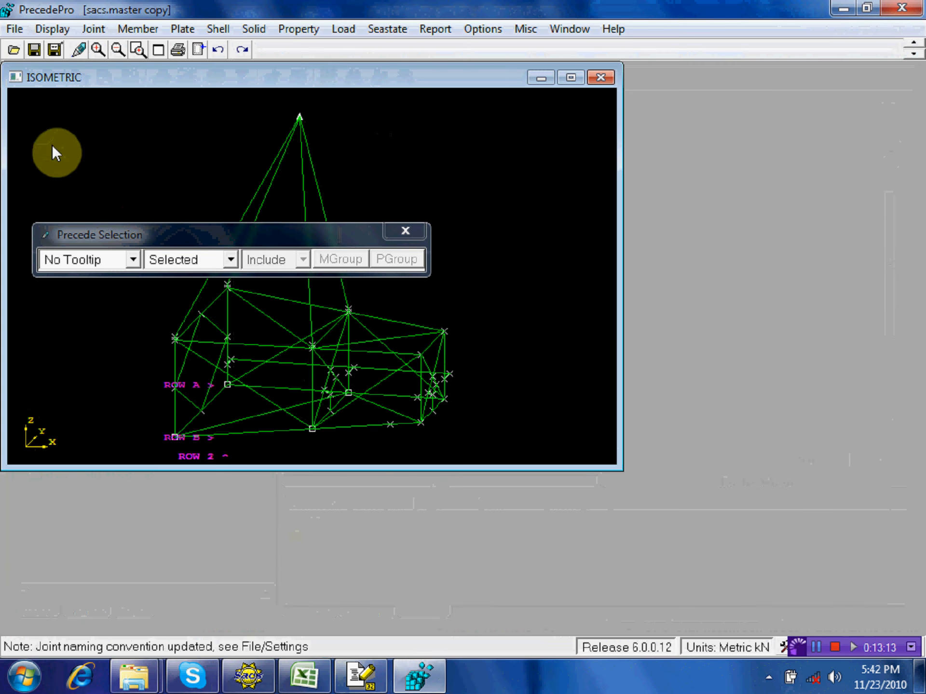
{"action": "double_click", "coordinate": [320, 77]}
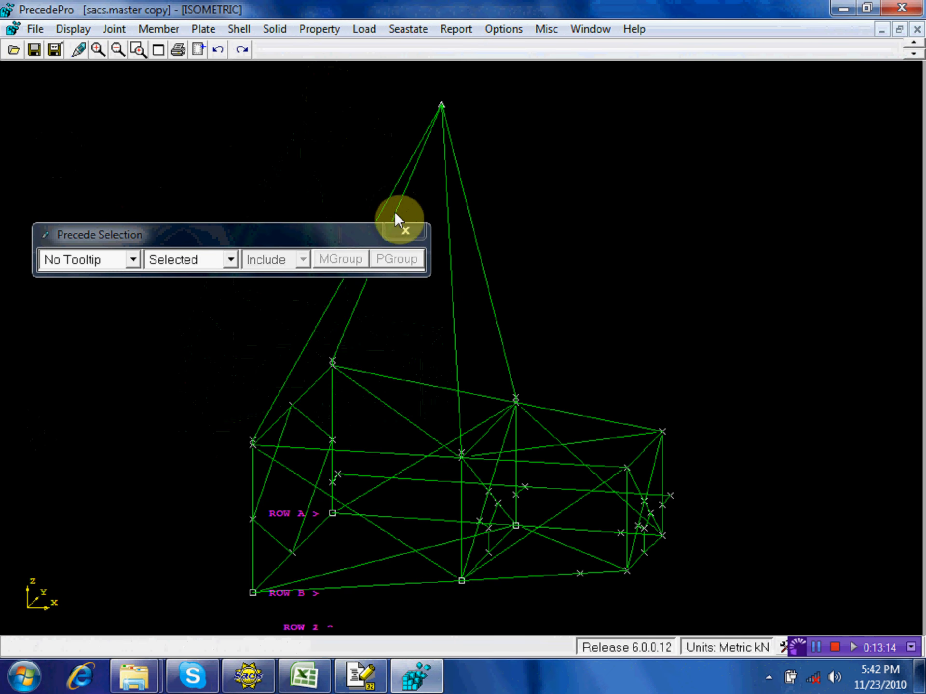
{"action": "left_click", "coordinate": [404, 232]}
Step: Display the joint details of the hook joint at the apex of the lifting slings
{"action": "left_click", "coordinate": [115, 29]}
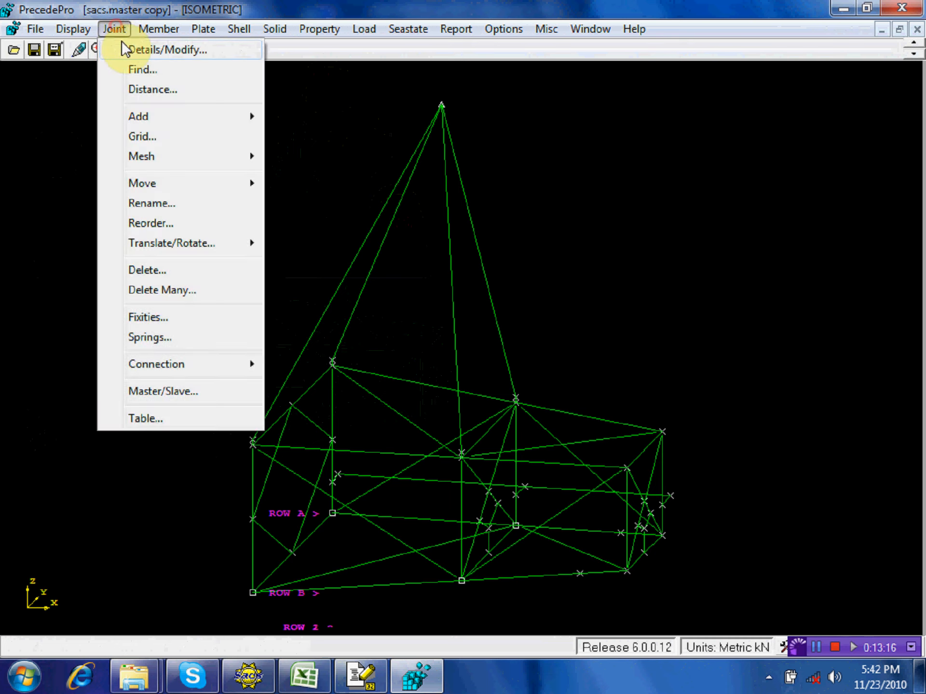
{"action": "left_click", "coordinate": [133, 49]}
{"action": "left_click", "coordinate": [441, 104]}
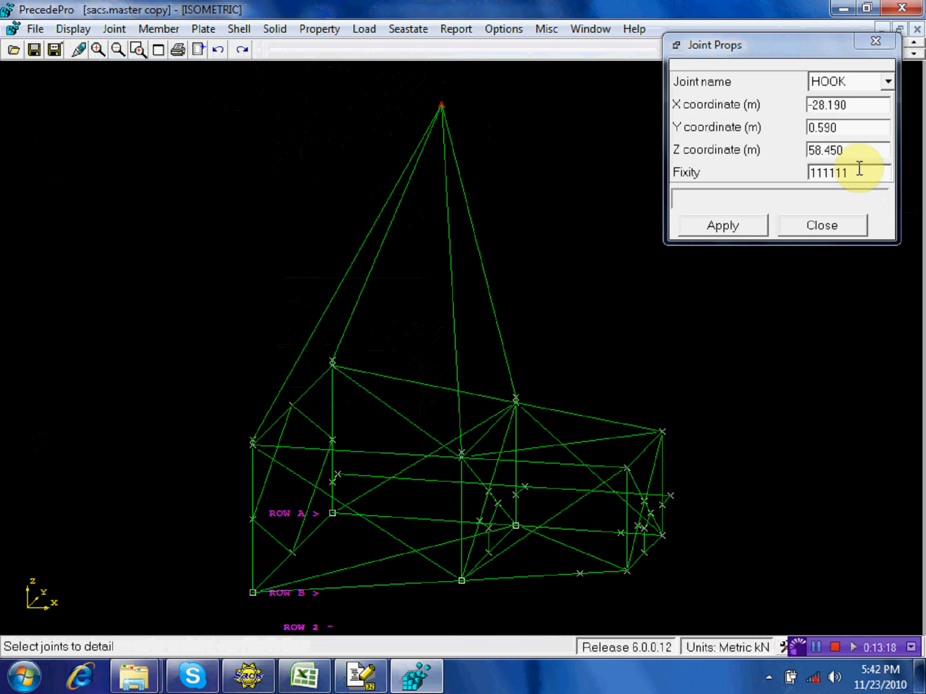
Step: Switch to Excel to compare xCOG and yCOG with the hook joint's coordinates, then apply and close the joint properties in PrecedePro
{"action": "left_click", "coordinate": [315, 677]}
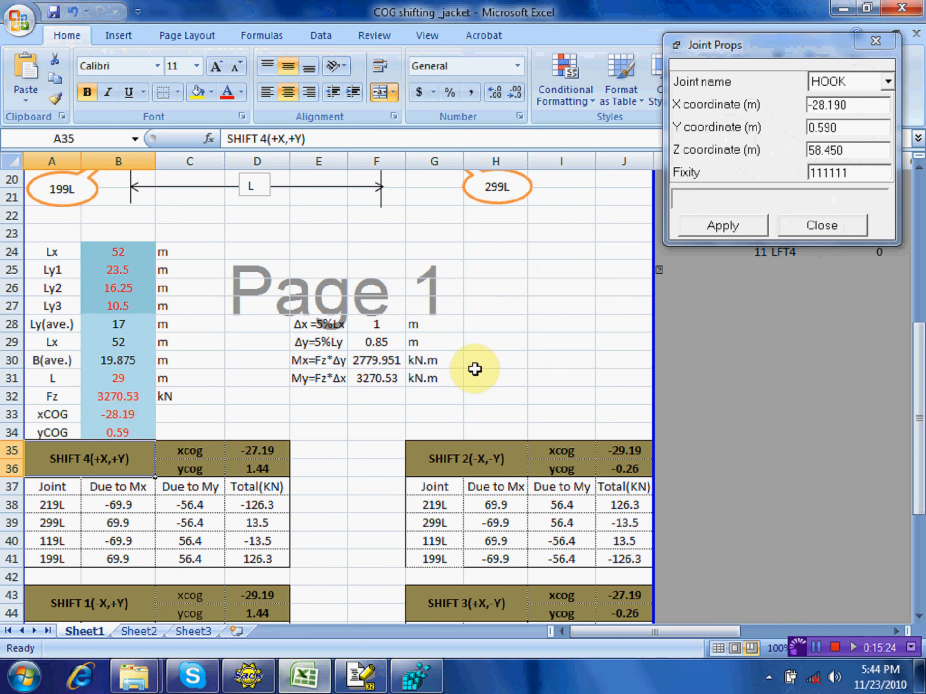
{"action": "left_click", "coordinate": [499, 361]}
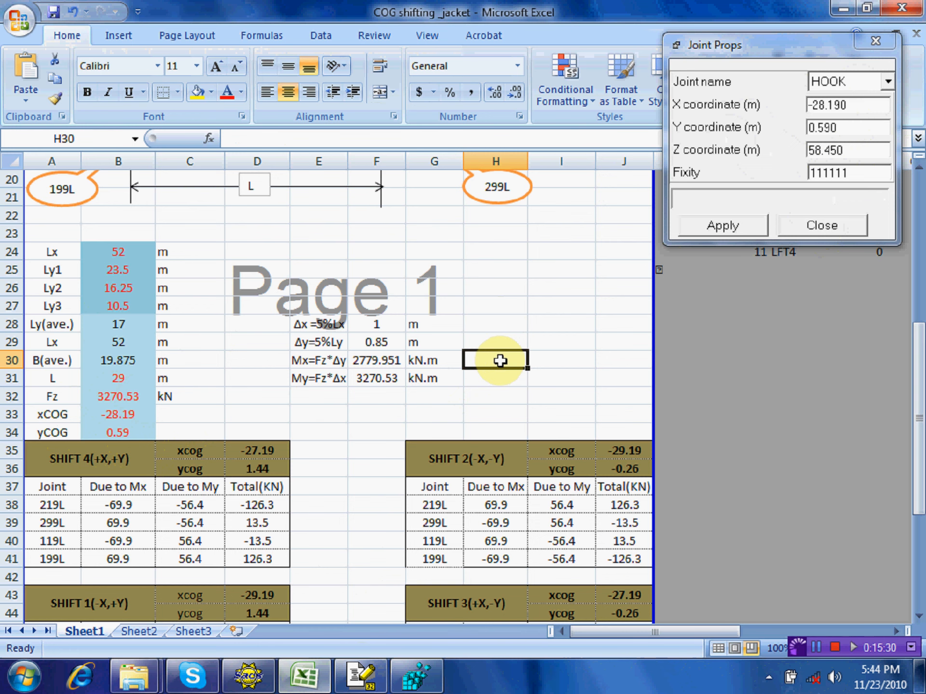
{"action": "left_click", "coordinate": [750, 222]}
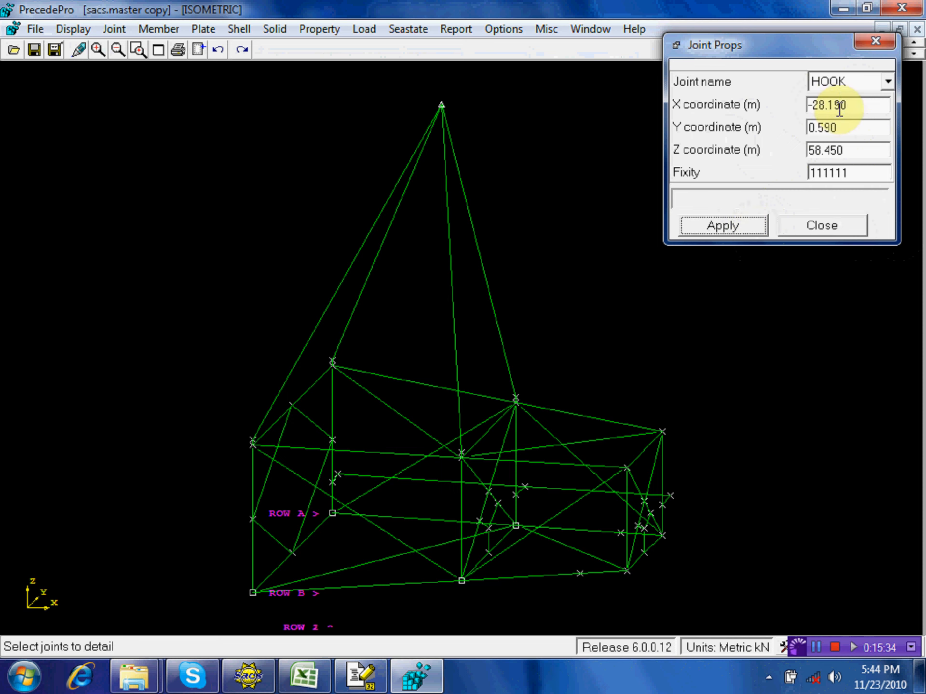
{"action": "left_click", "coordinate": [821, 226]}
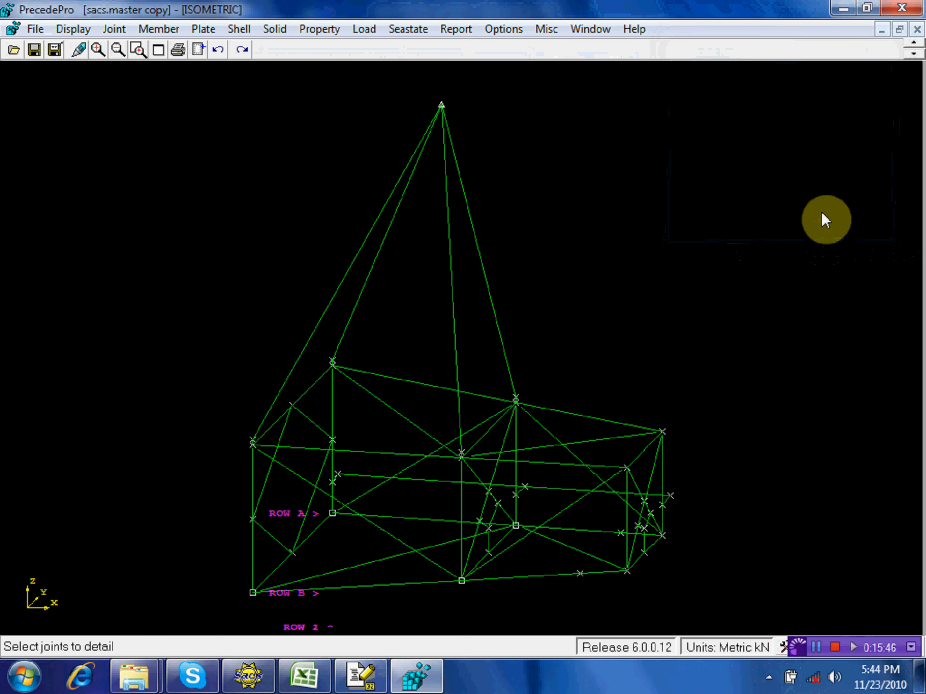
Step: Display the joint details of the HOOK joint and the adjacent DUM joint at the sling apex, and close them
{"action": "left_click", "coordinate": [115, 30]}
{"action": "left_click", "coordinate": [129, 49]}
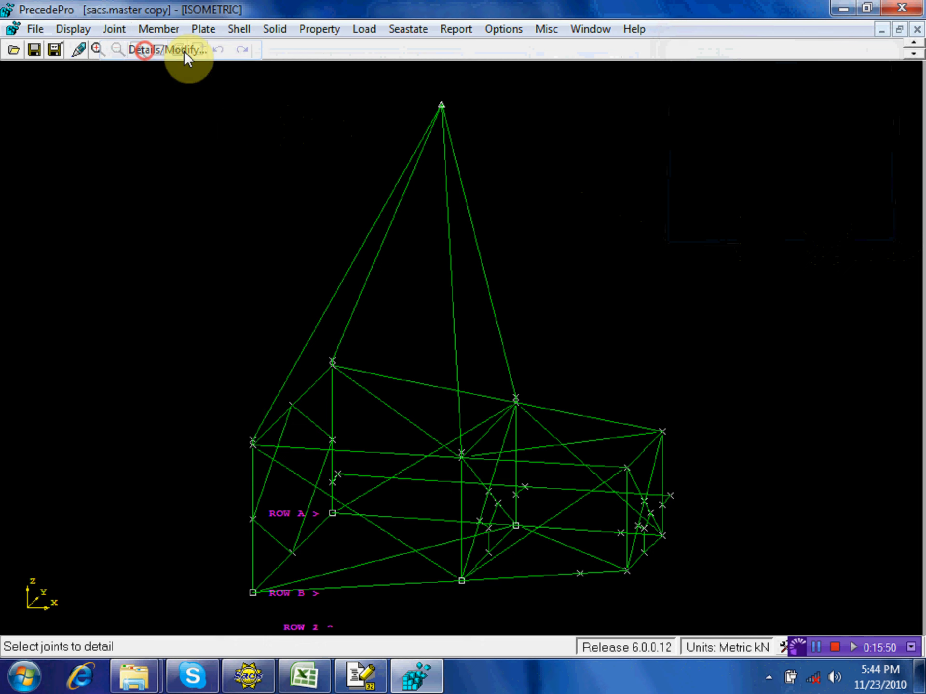
{"action": "left_click", "coordinate": [441, 105]}
{"action": "left_click", "coordinate": [441, 104]}
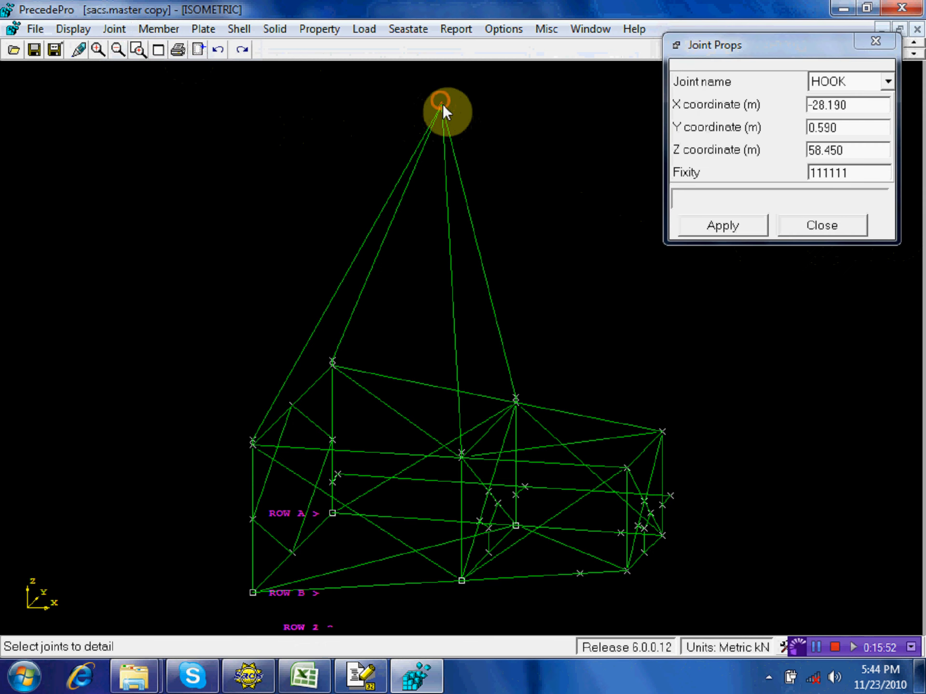
{"action": "left_click", "coordinate": [442, 105]}
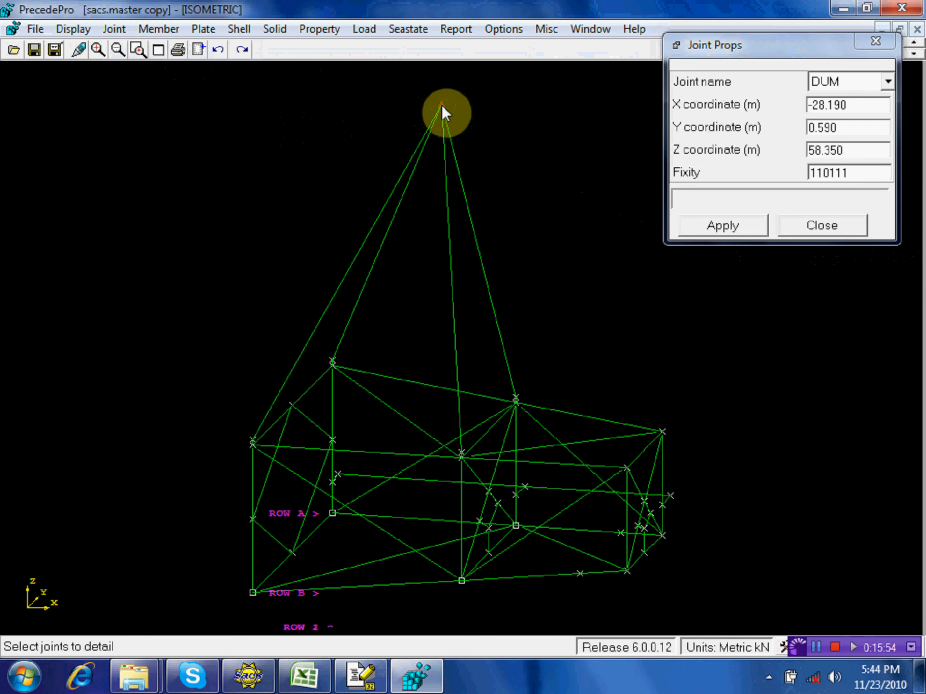
{"action": "left_click", "coordinate": [830, 225]}
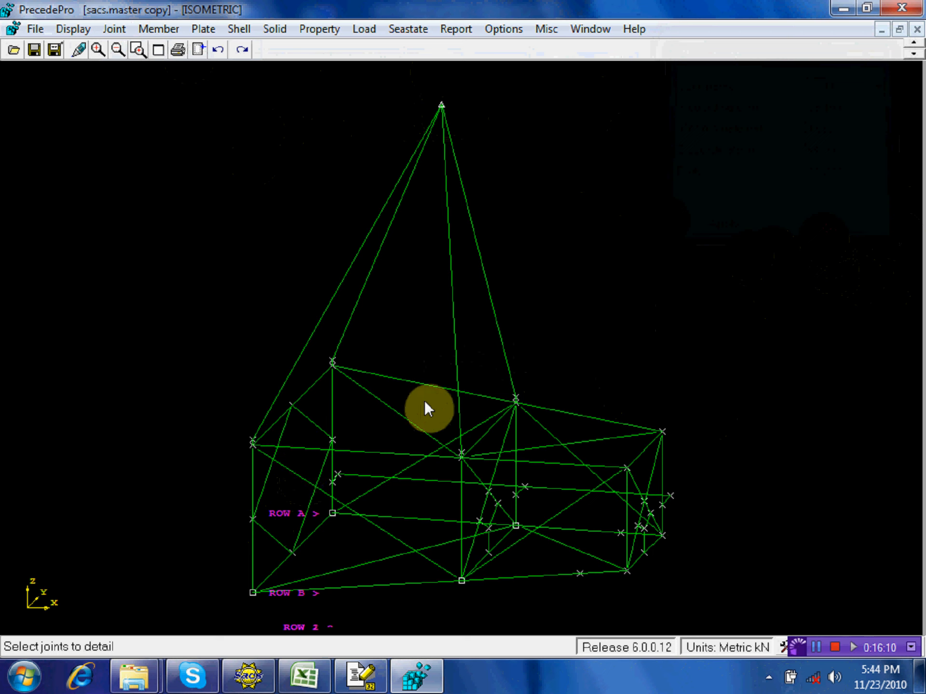
Step: Close the text editor and minimize PrecedePro, Excel and SACS Executive to reach the desktop
{"action": "right_click", "coordinate": [363, 675]}
{"action": "left_click", "coordinate": [356, 626]}
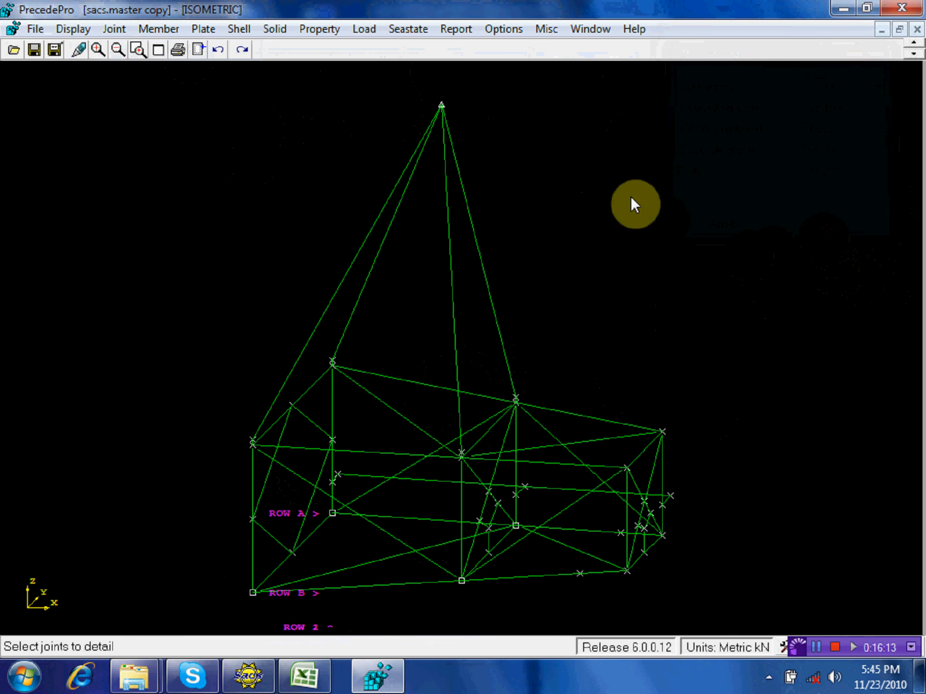
{"action": "left_click", "coordinate": [839, 11]}
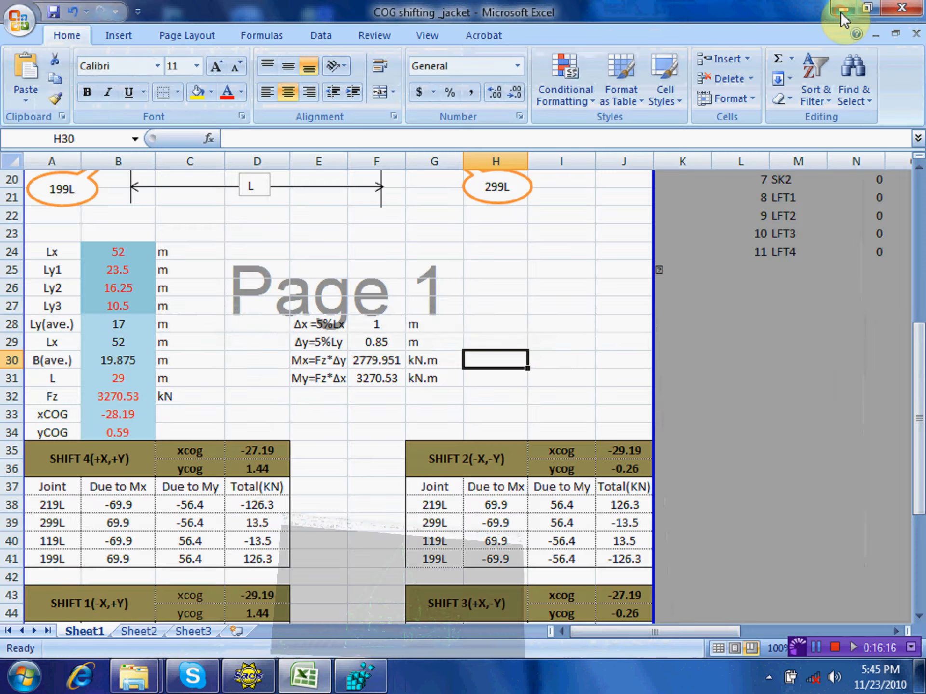
{"action": "left_click", "coordinate": [842, 8]}
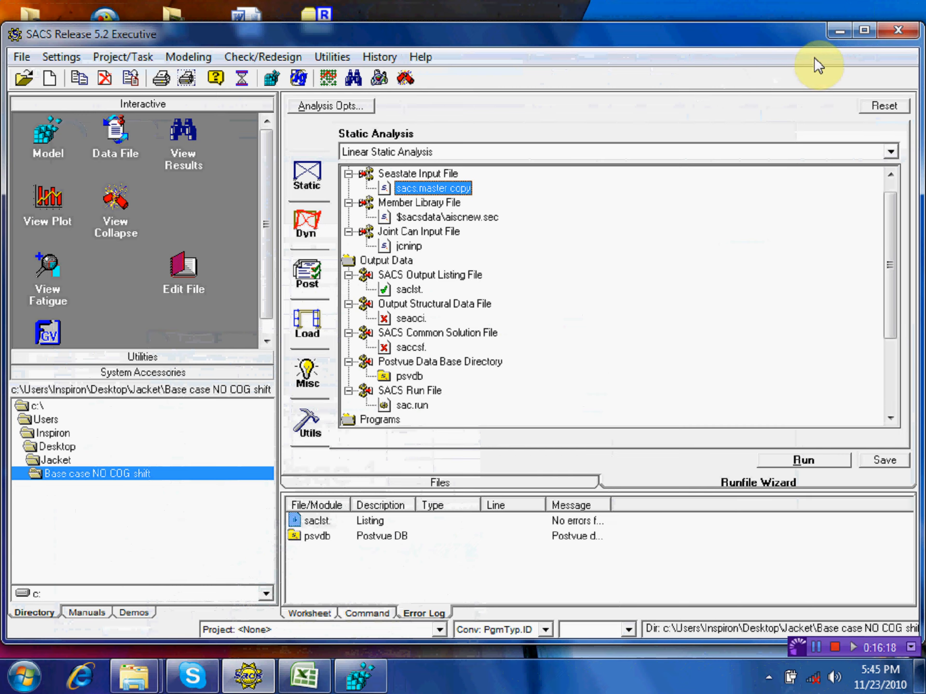
{"action": "left_click", "coordinate": [838, 36]}
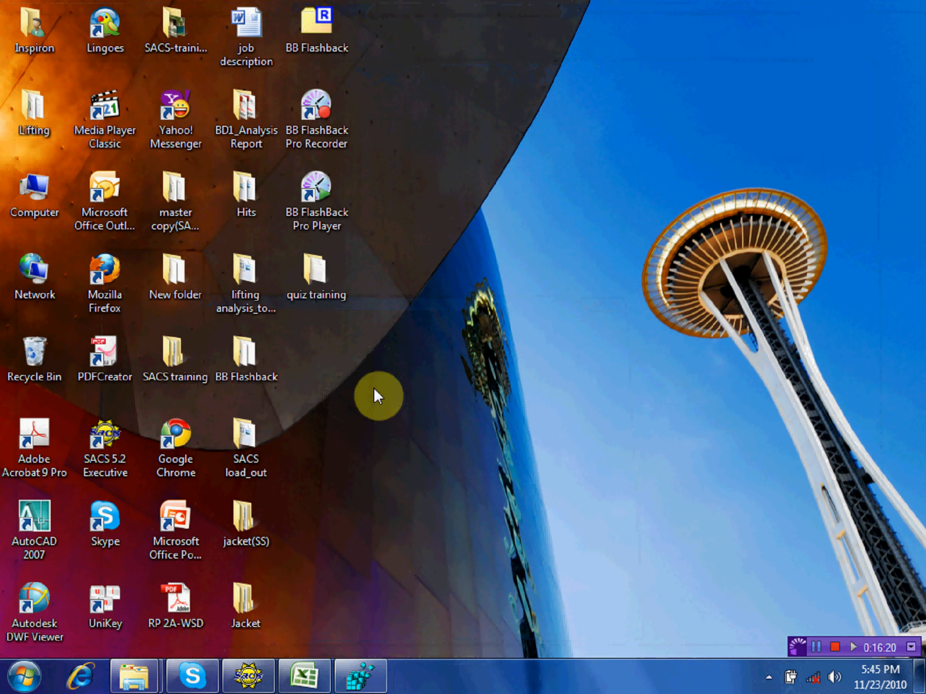
Step: Open the Jacket folder on the desktop and create a new folder in it named "COG Shift 1("
{"action": "double_click", "coordinate": [247, 606]}
{"action": "right_click", "coordinate": [498, 276]}
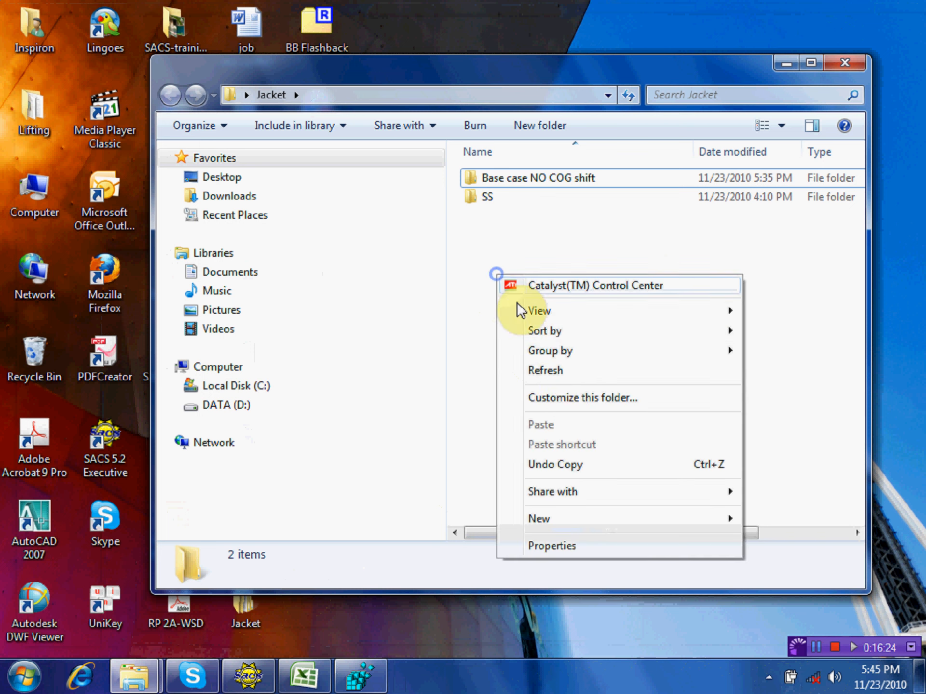
{"action": "mouse_move", "coordinate": [637, 502]}
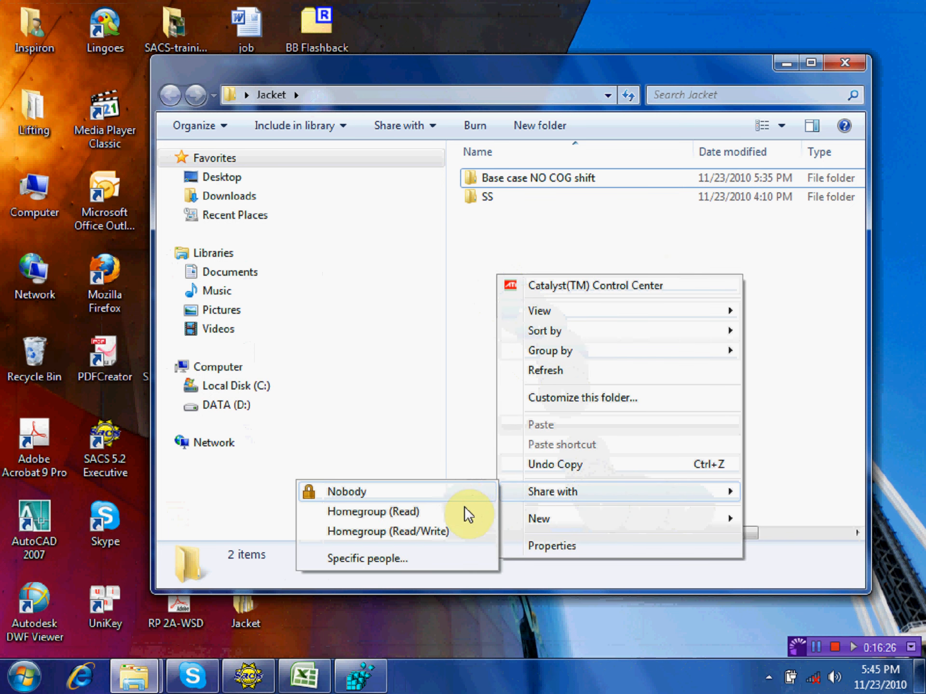
{"action": "mouse_move", "coordinate": [592, 530]}
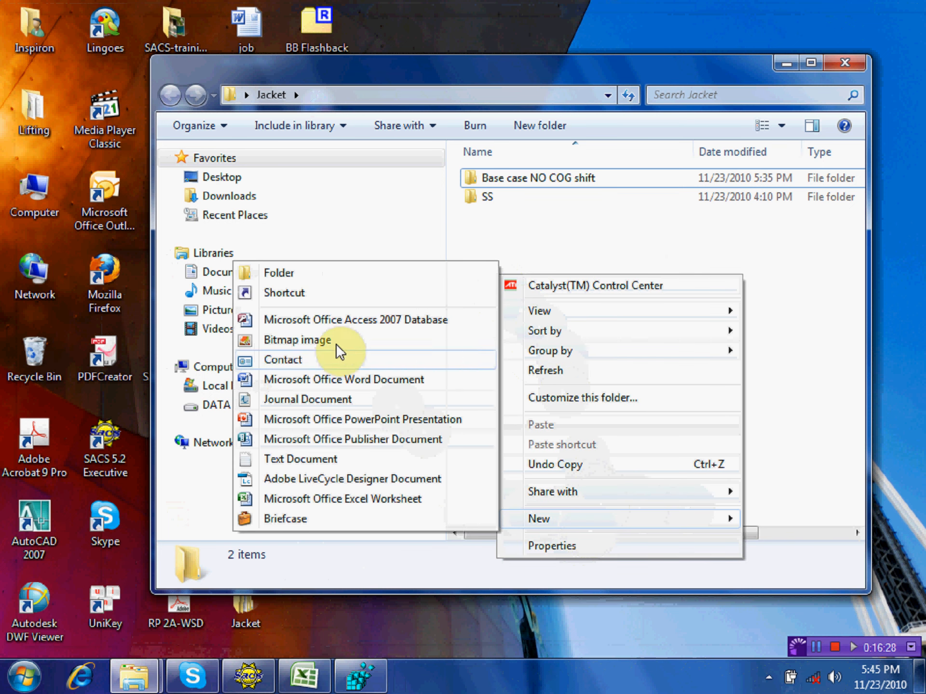
{"action": "left_click", "coordinate": [311, 273]}
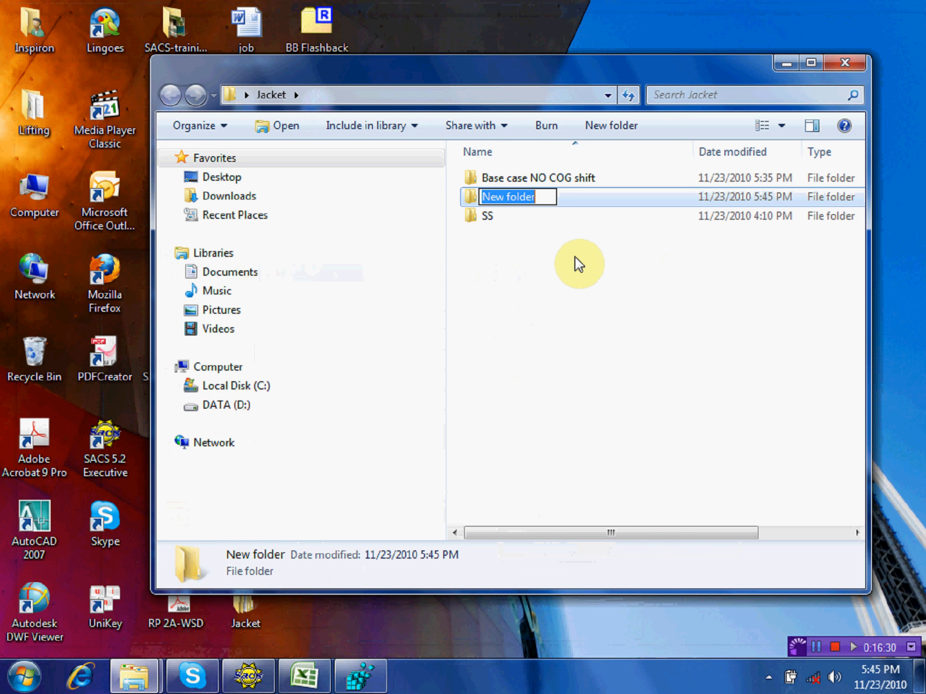
{"action": "type", "text": "cog"}
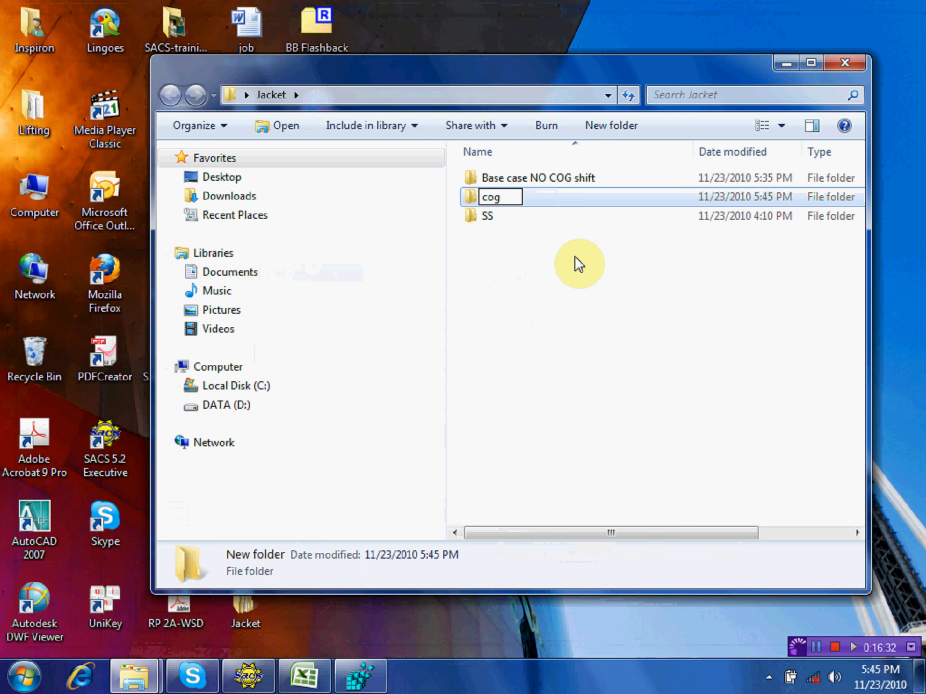
{"action": "key", "text": "BackSpace"}
{"action": "key", "text": "BackSpace"}
{"action": "key", "text": "BackSpace"}
{"action": "type", "text": "COG Shif"}
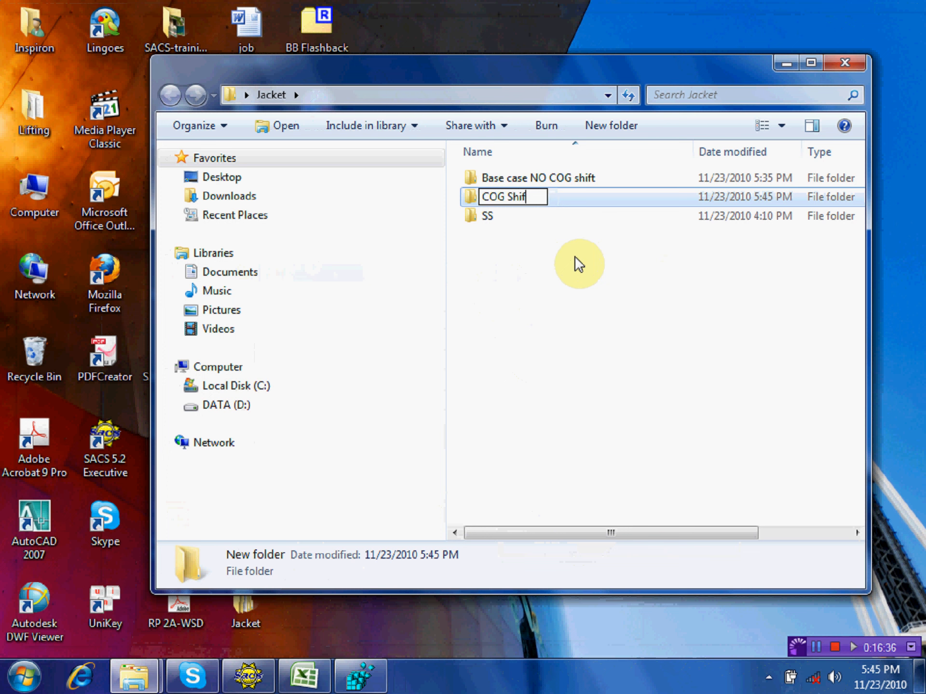
{"action": "type", "text": "t 1("}
Step: Check the shift 1 directions in the Excel sheet and rename the new folder in Jacket as COG Shift 1(-X+Y)
{"action": "left_click", "coordinate": [304, 675]}
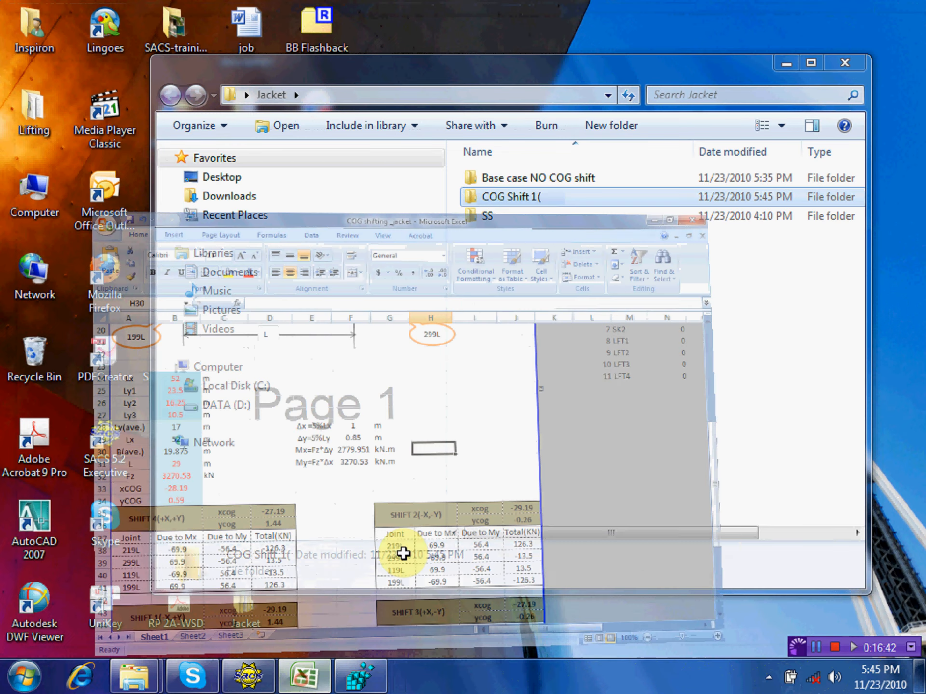
{"action": "scroll", "coordinate": [355, 415], "scroll_direction": "down", "scroll_amount": 3}
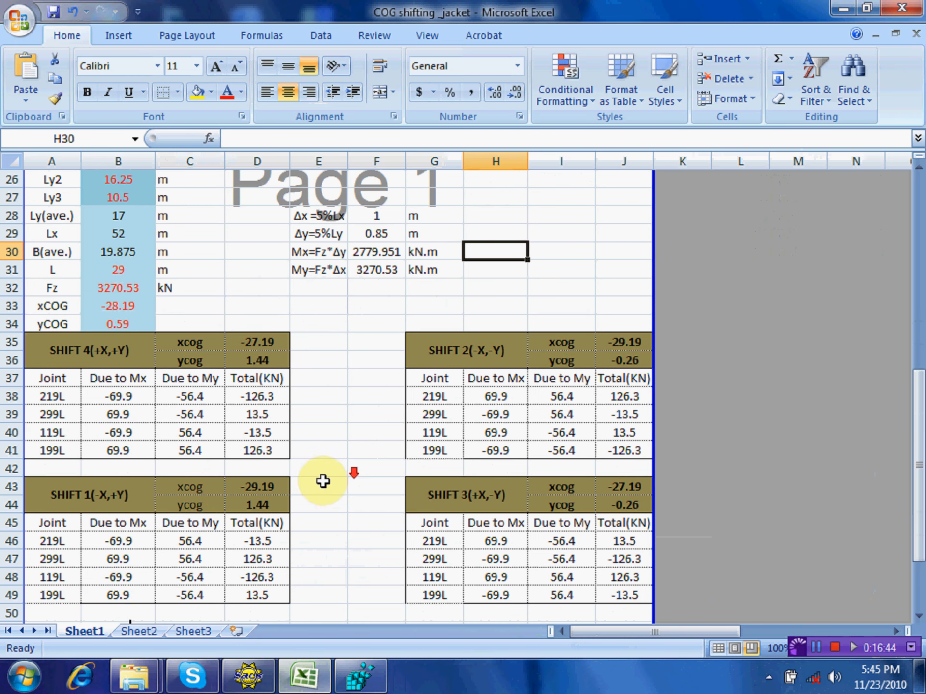
{"action": "scroll", "coordinate": [145, 510], "scroll_direction": "down", "scroll_amount": 1}
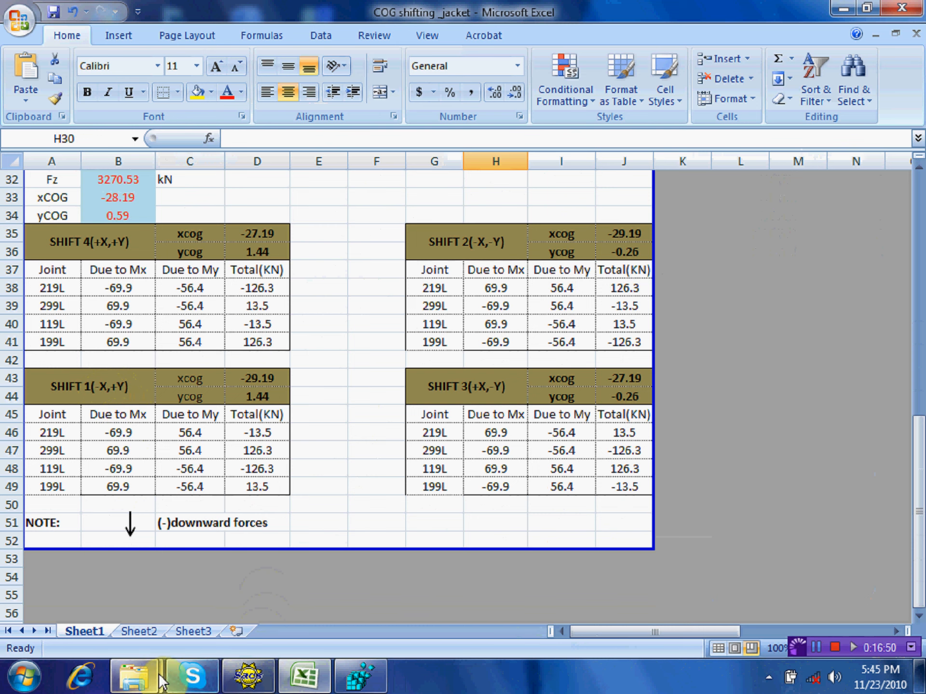
{"action": "mouse_move", "coordinate": [144, 682]}
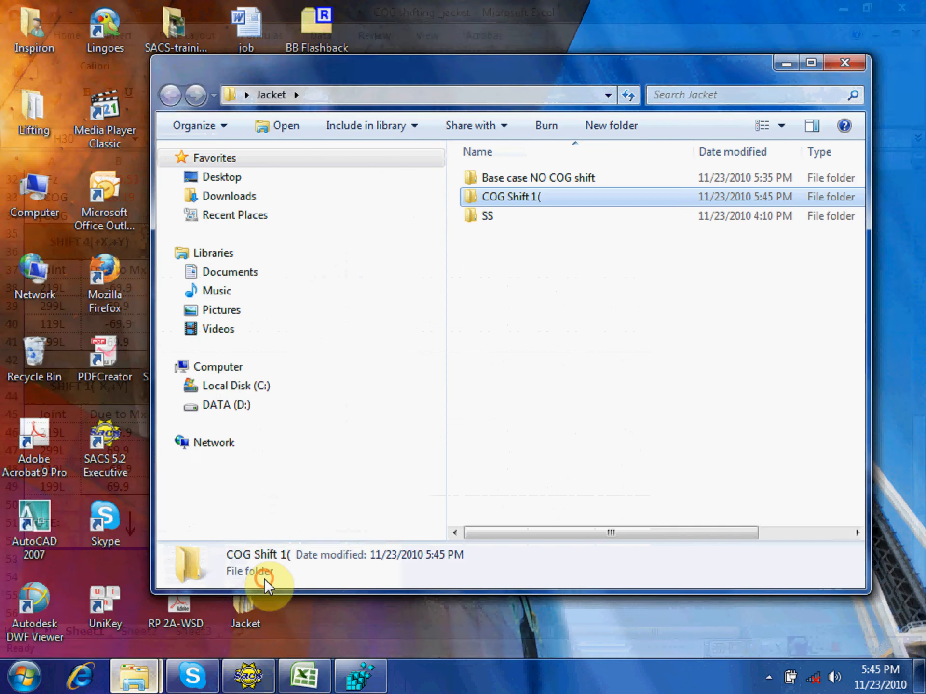
{"action": "left_click", "coordinate": [264, 584]}
{"action": "left_click", "coordinate": [548, 202]}
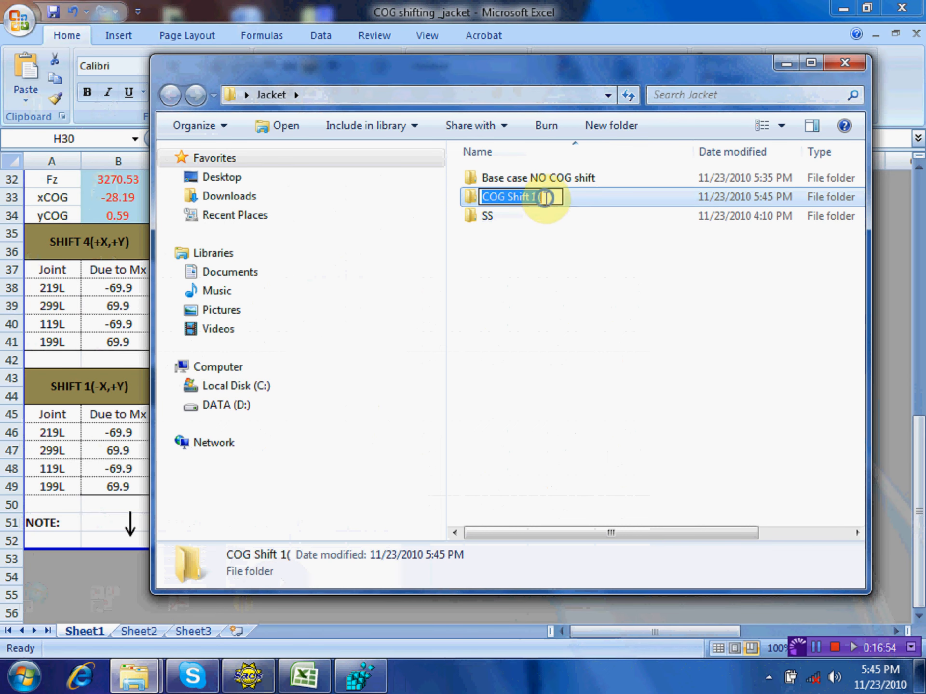
{"action": "right_click", "coordinate": [548, 205]}
{"action": "left_click", "coordinate": [516, 245]}
{"action": "left_click", "coordinate": [550, 195]}
{"action": "right_click", "coordinate": [549, 198]}
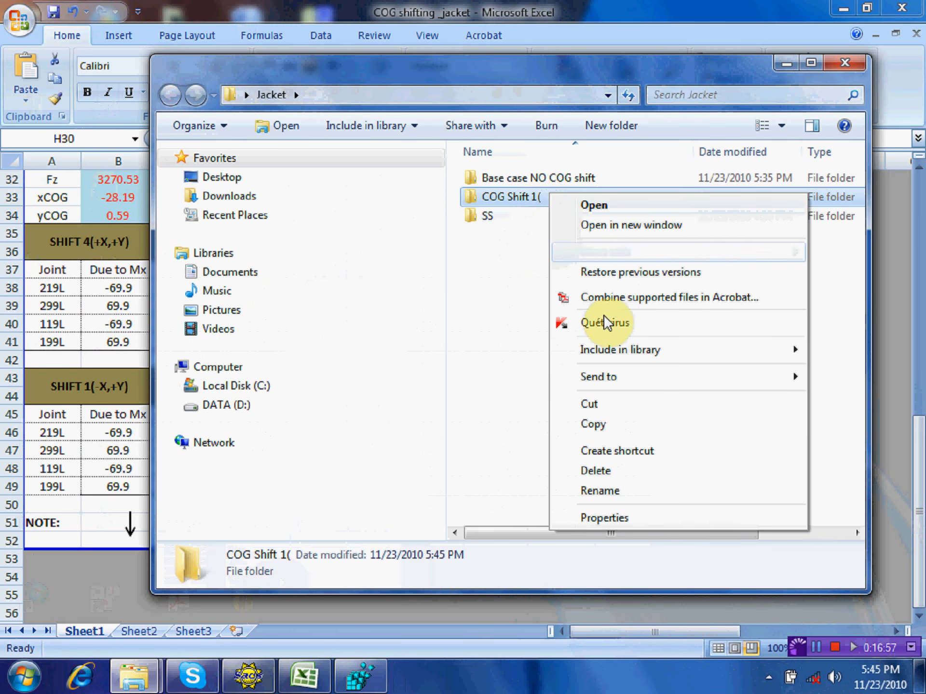
{"action": "left_click", "coordinate": [620, 491]}
{"action": "left_click", "coordinate": [550, 196]}
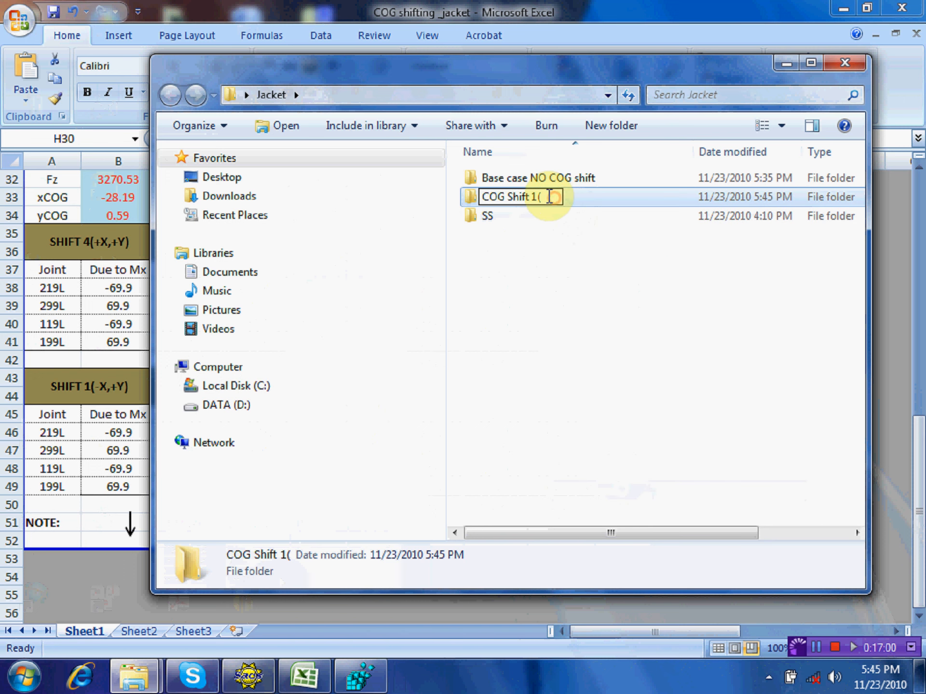
{"action": "type", "text": "-X,+Y"}
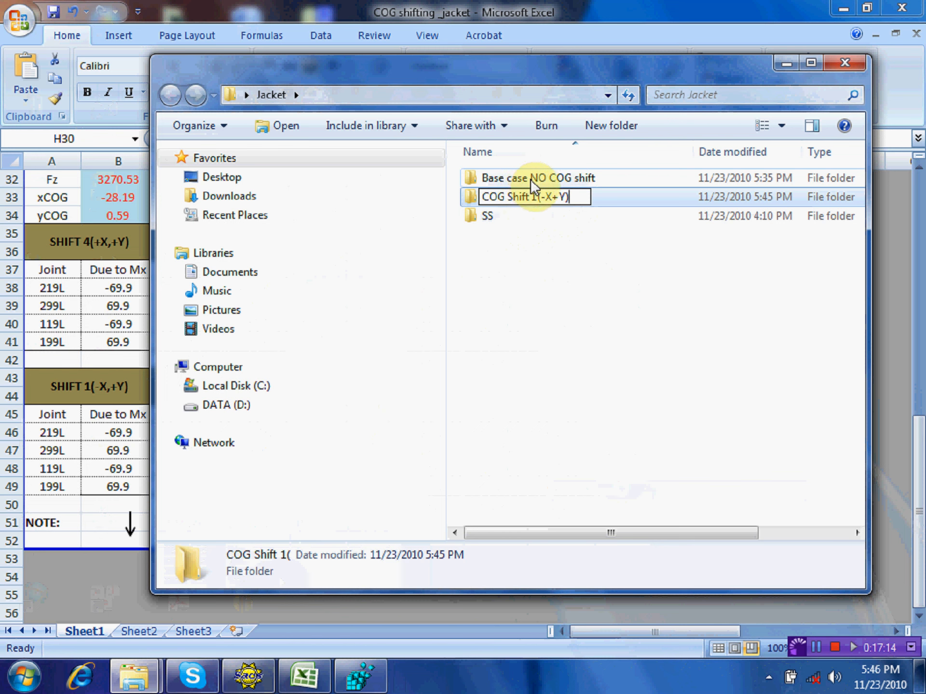
{"action": "left_click", "coordinate": [532, 180]}
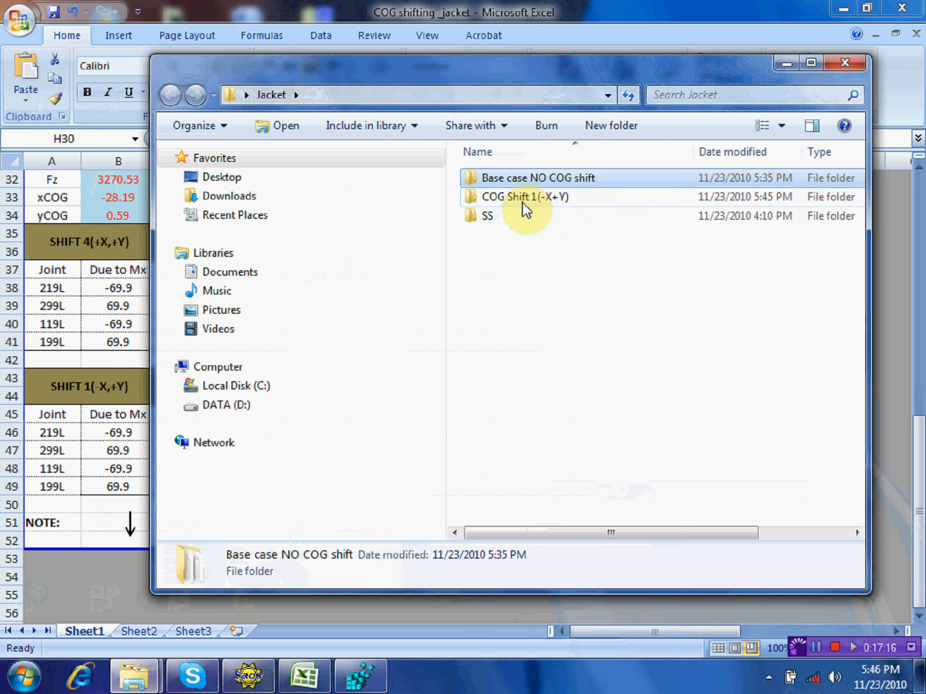
Step: Copy the sacs.master copy file from the Base case NO COG shift folder into the COG Shift 1(-X+Y) folder
{"action": "double_click", "coordinate": [531, 182]}
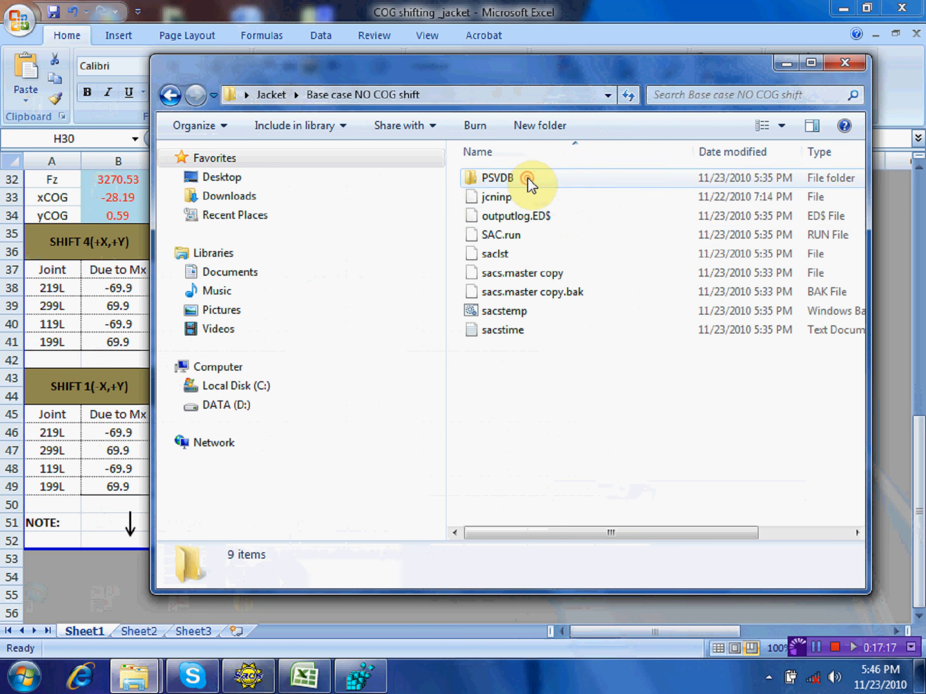
{"action": "left_click", "coordinate": [522, 279]}
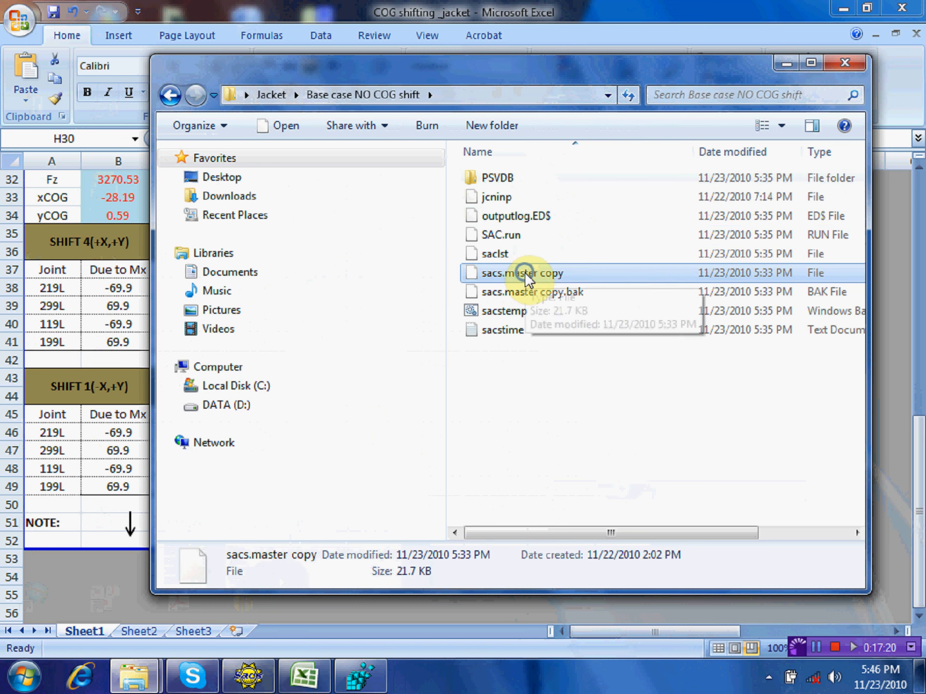
{"action": "right_click", "coordinate": [528, 279]}
{"action": "left_click", "coordinate": [591, 454]}
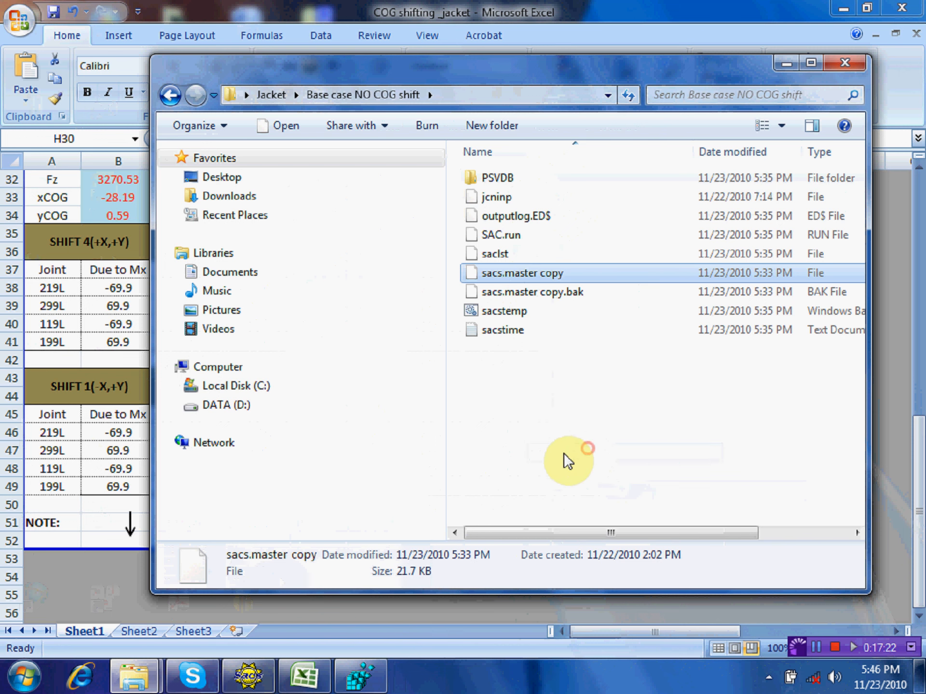
{"action": "left_click", "coordinate": [179, 96]}
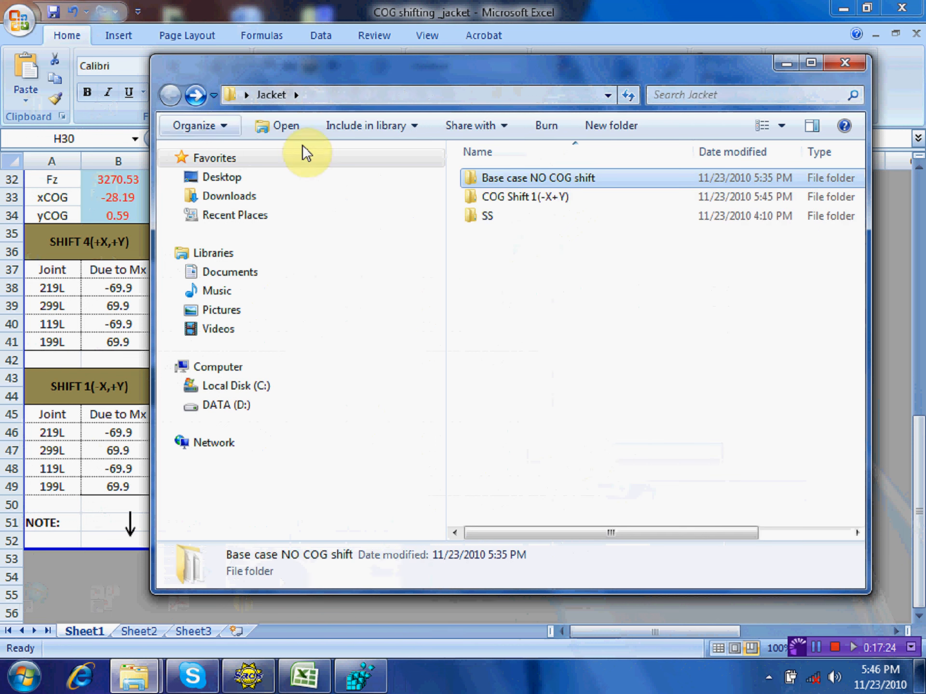
{"action": "double_click", "coordinate": [515, 201]}
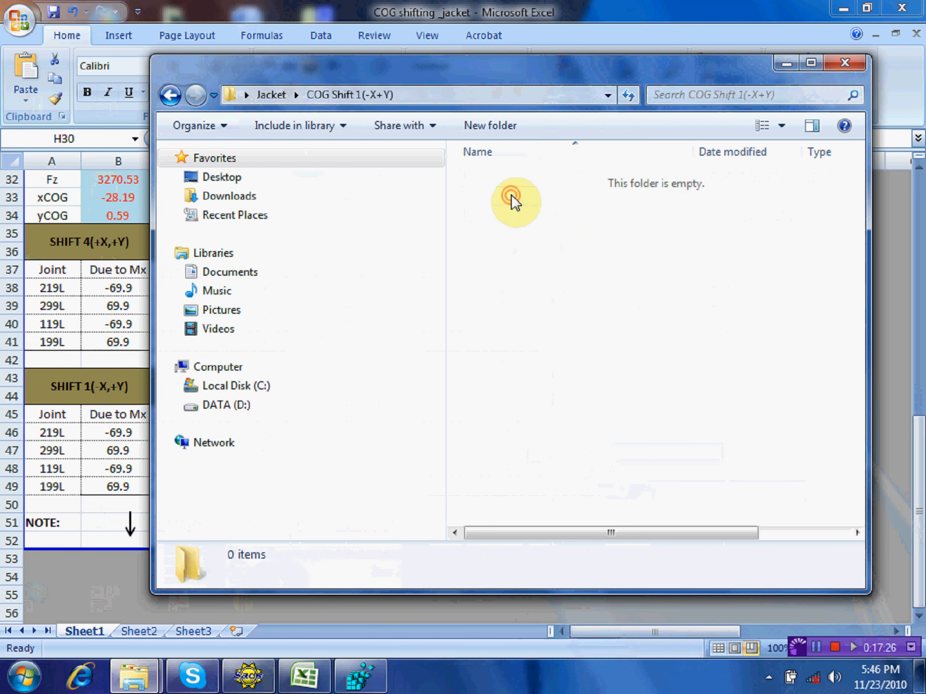
{"action": "right_click", "coordinate": [507, 239]}
{"action": "left_click", "coordinate": [592, 388]}
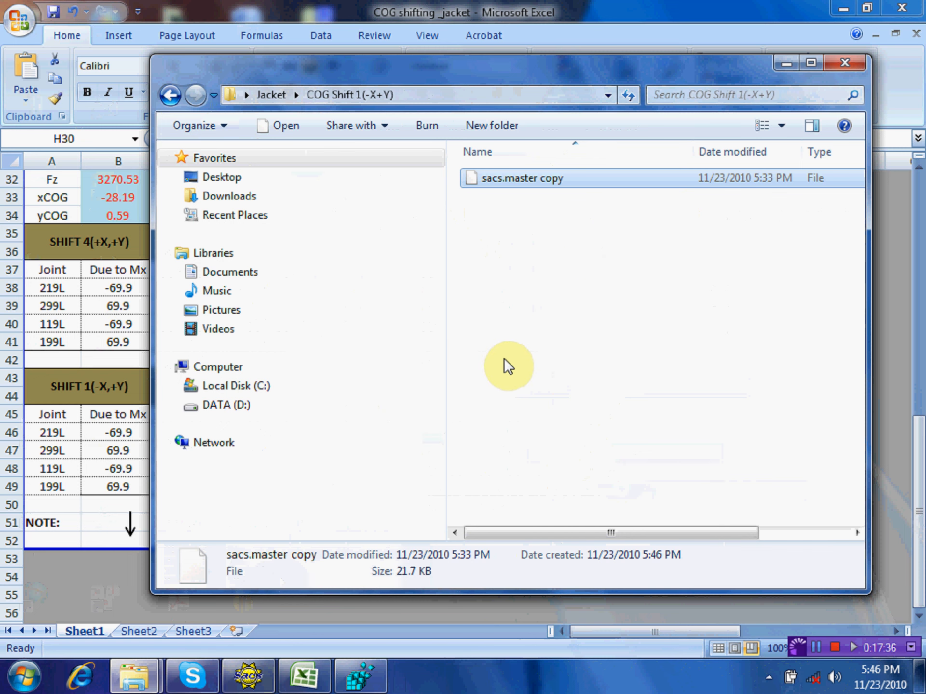
Step: Close the folder window and switch back to the sacs.master copy model in PrecedePro
{"action": "left_click", "coordinate": [852, 64]}
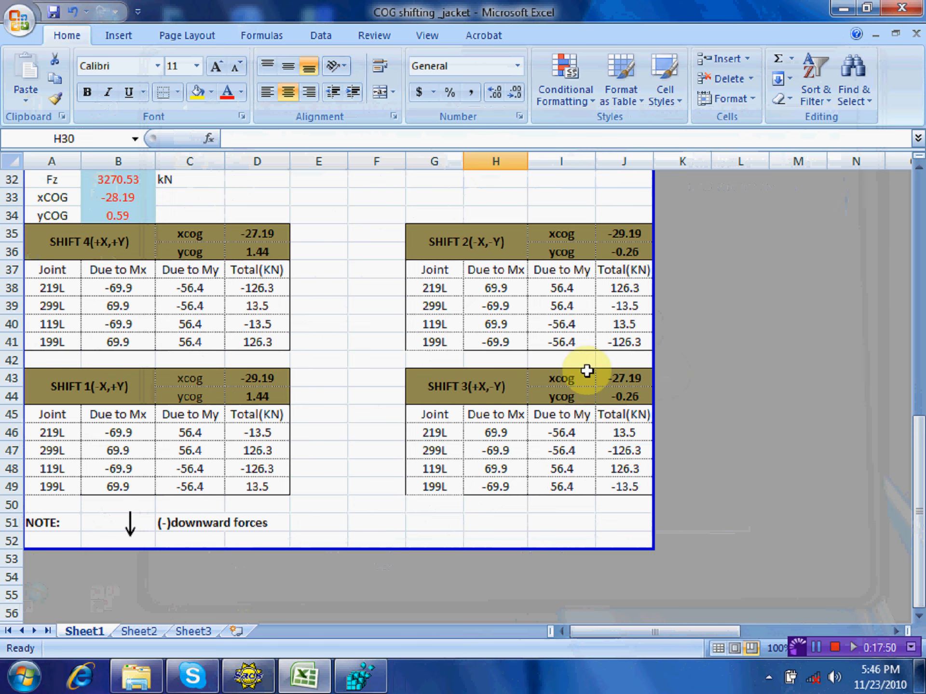
{"action": "left_click", "coordinate": [373, 684]}
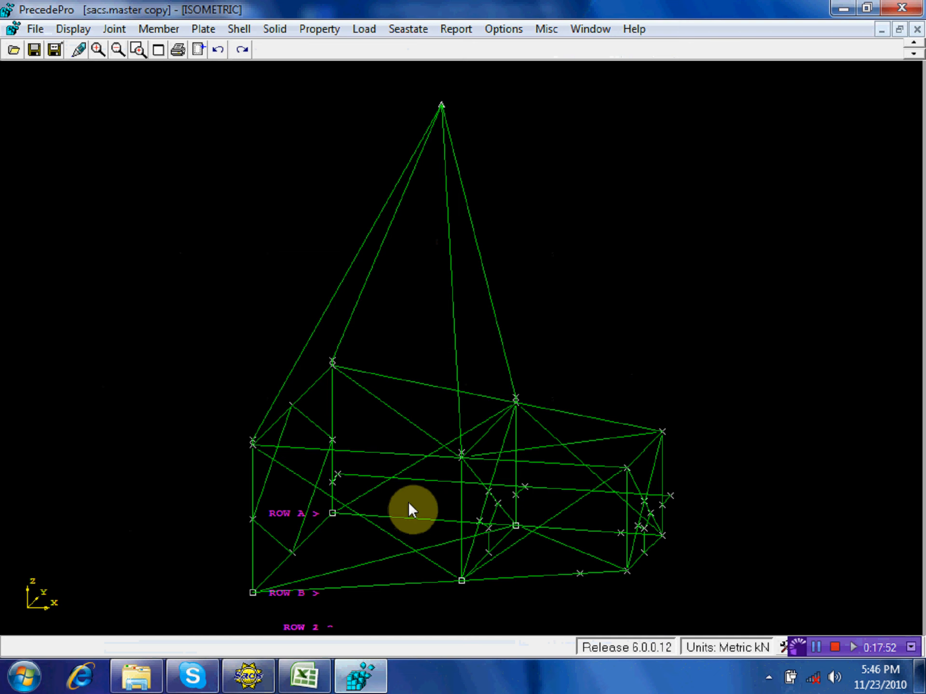
Step: Close the base model without saving, switch to SACS Executive and list the files of the Jacket folder COG Shift 1(-X+Y)
{"action": "left_click", "coordinate": [905, 9]}
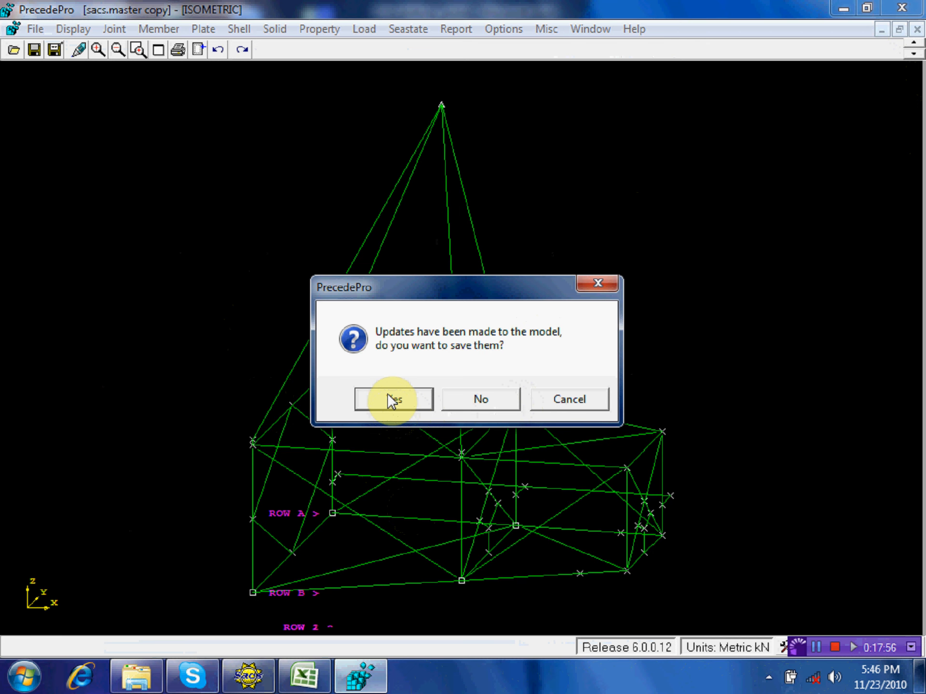
{"action": "left_click", "coordinate": [496, 400]}
{"action": "left_click", "coordinate": [247, 675]}
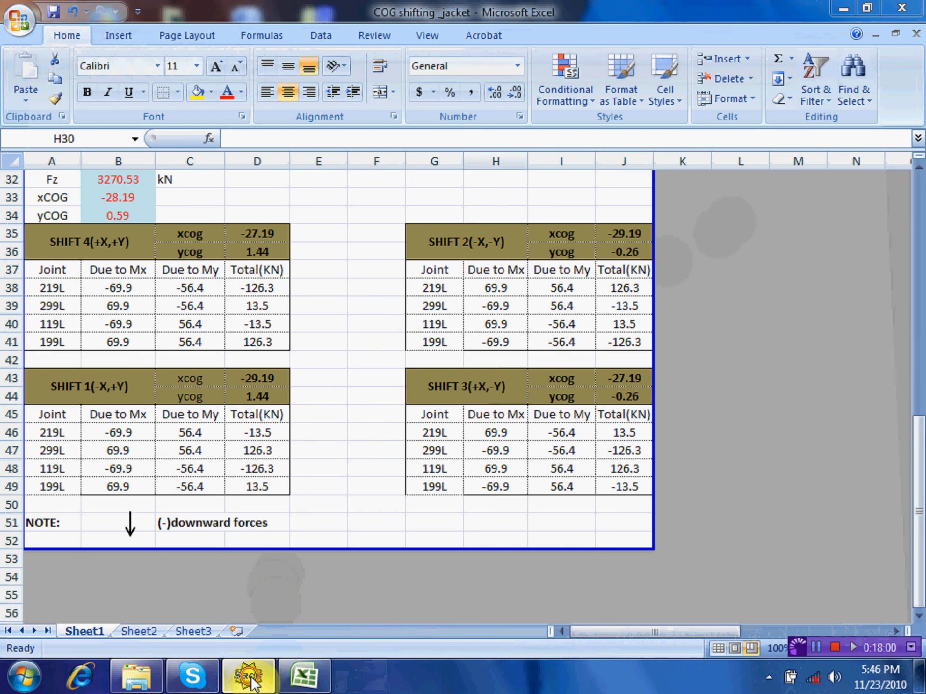
{"action": "double_click", "coordinate": [48, 461]}
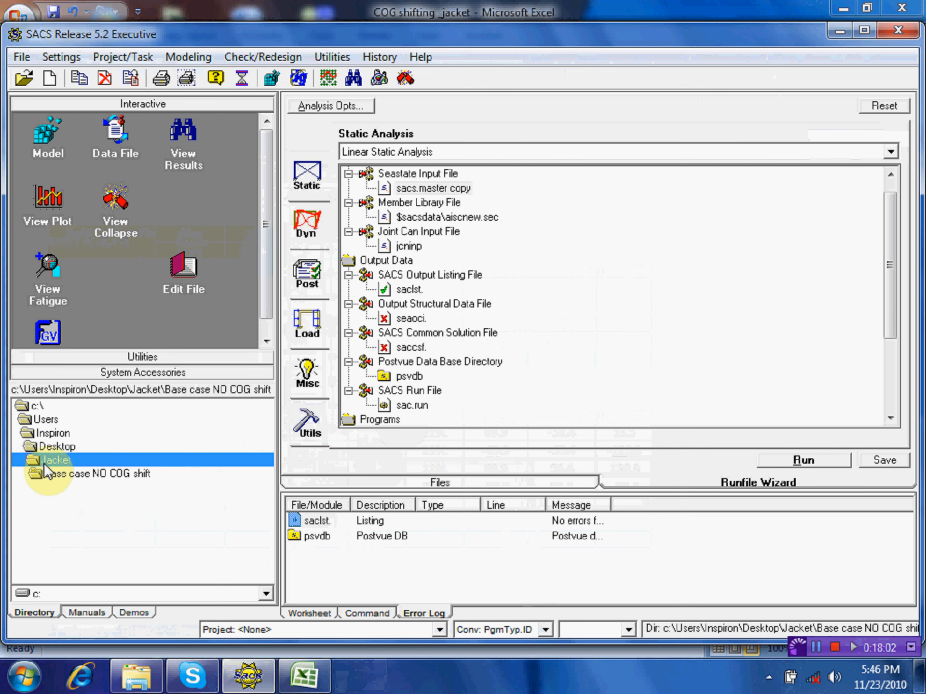
{"action": "double_click", "coordinate": [76, 489]}
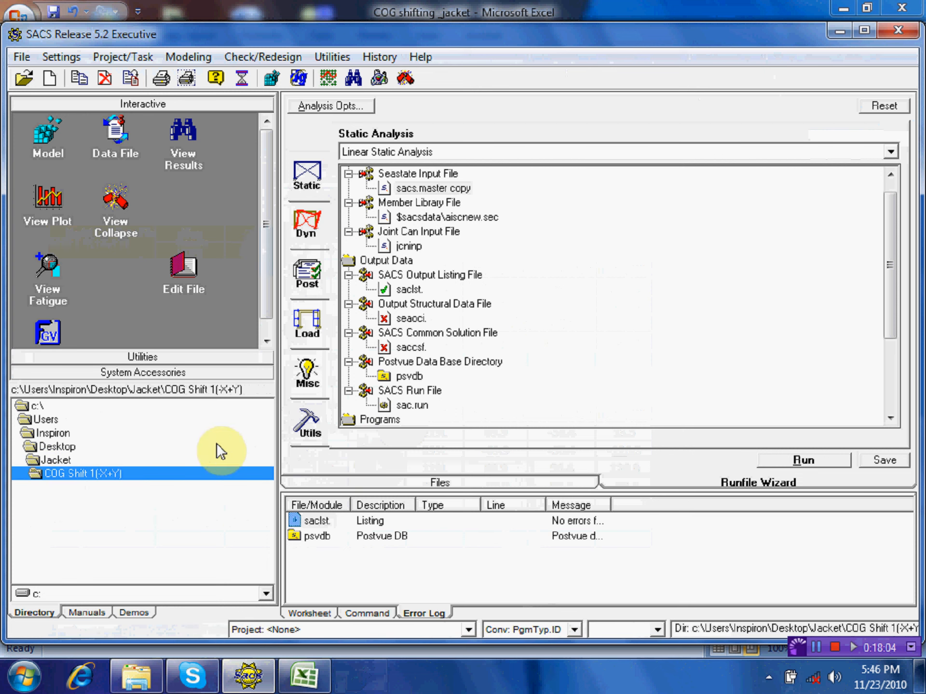
{"action": "left_click", "coordinate": [439, 482]}
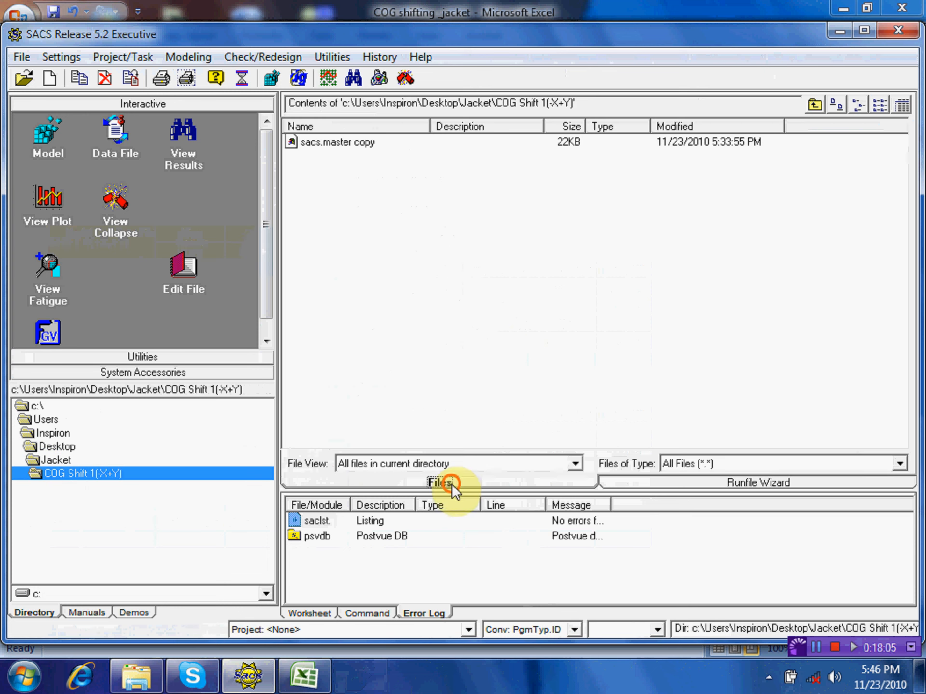
Step: Open the sacs.master copy file from COG Shift 1(-X+Y) as a model, dismiss the Precede Selection window and maximize the isometric view
{"action": "left_click", "coordinate": [342, 143]}
{"action": "left_click", "coordinate": [50, 151]}
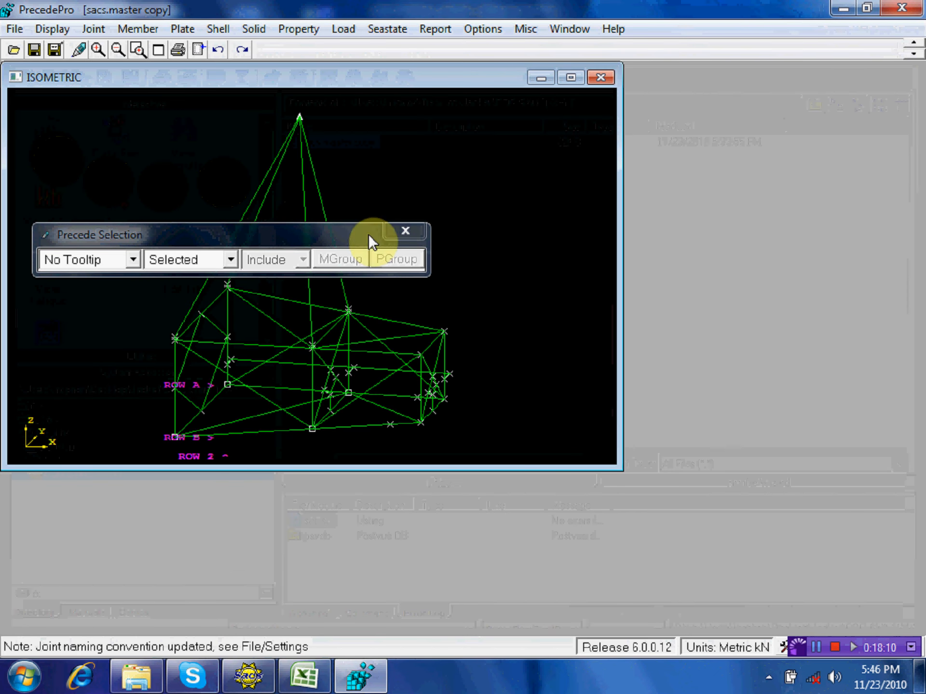
{"action": "left_click", "coordinate": [421, 230]}
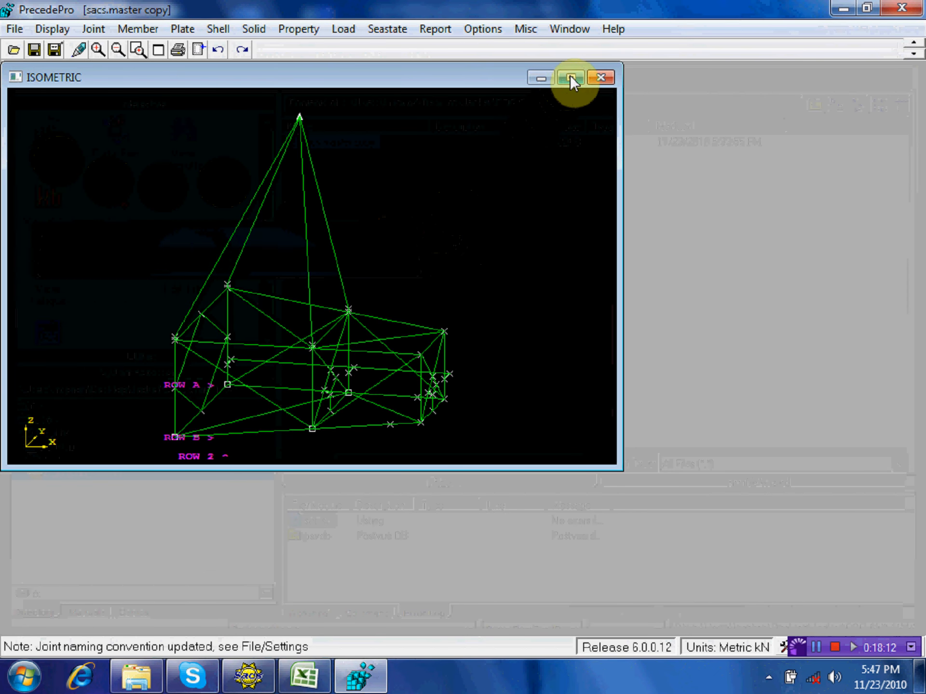
{"action": "left_click", "coordinate": [570, 77]}
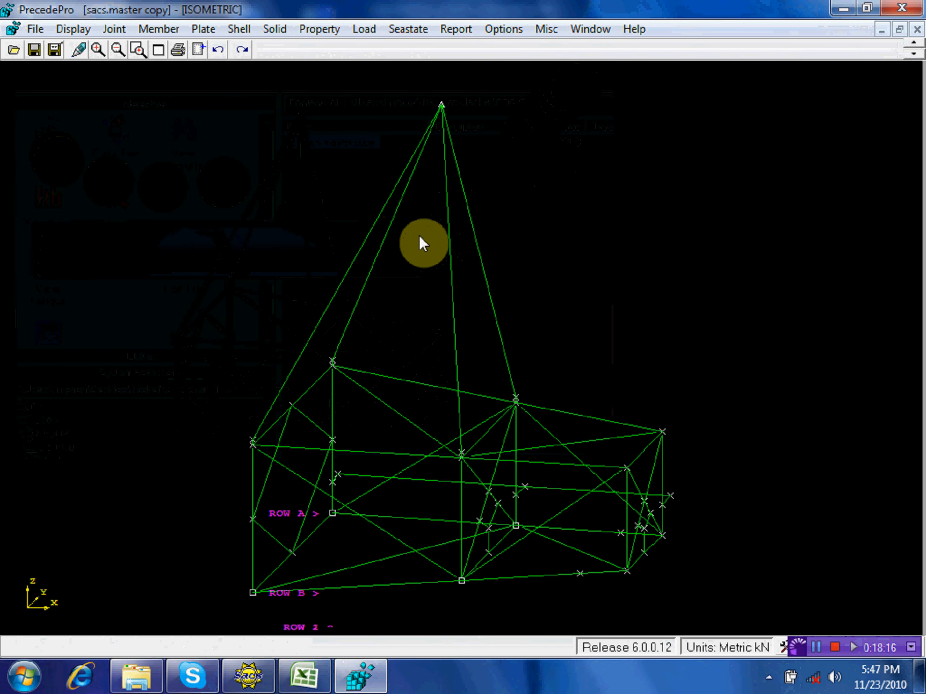
Step: Switch to the COG shifting _jacket workbook in Excel and examine the xcog and ycog cells of SHIFT 1(-X,+Y)
{"action": "left_click", "coordinate": [308, 677]}
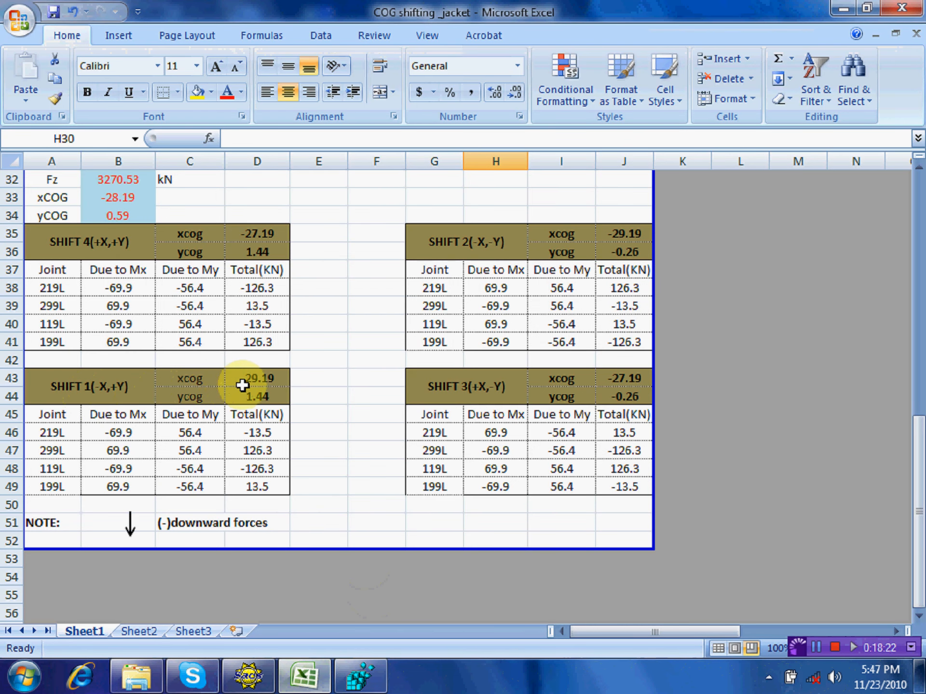
{"action": "left_click", "coordinate": [256, 379]}
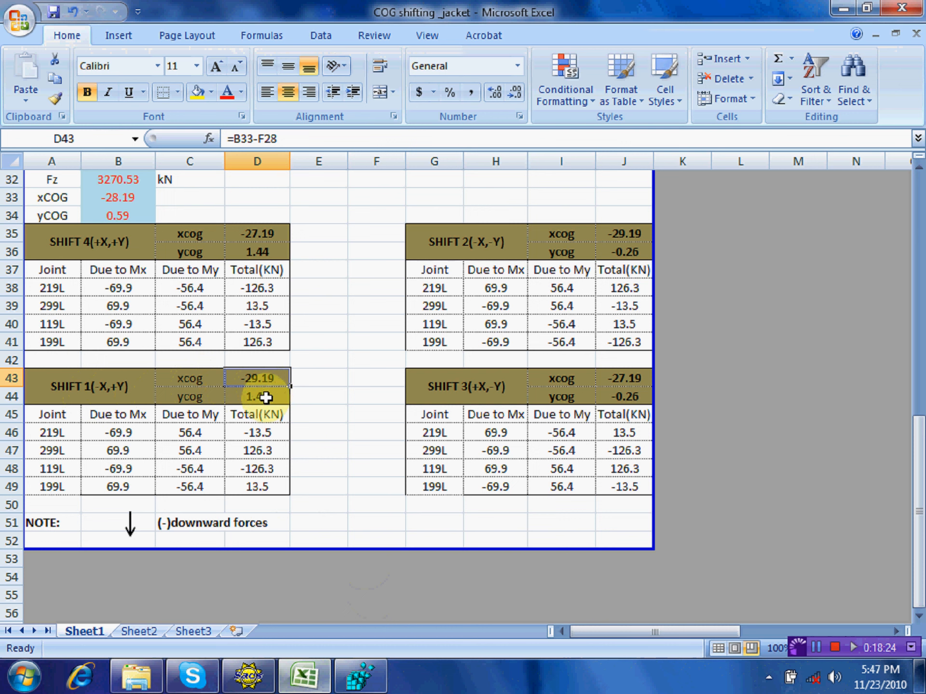
{"action": "left_click", "coordinate": [266, 397]}
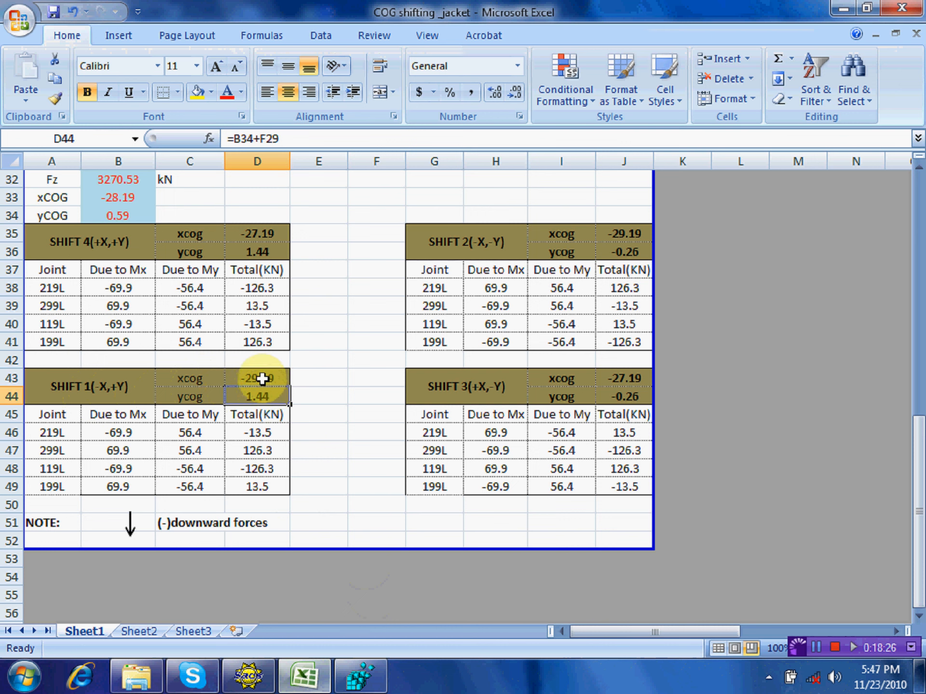
{"action": "left_click", "coordinate": [263, 377]}
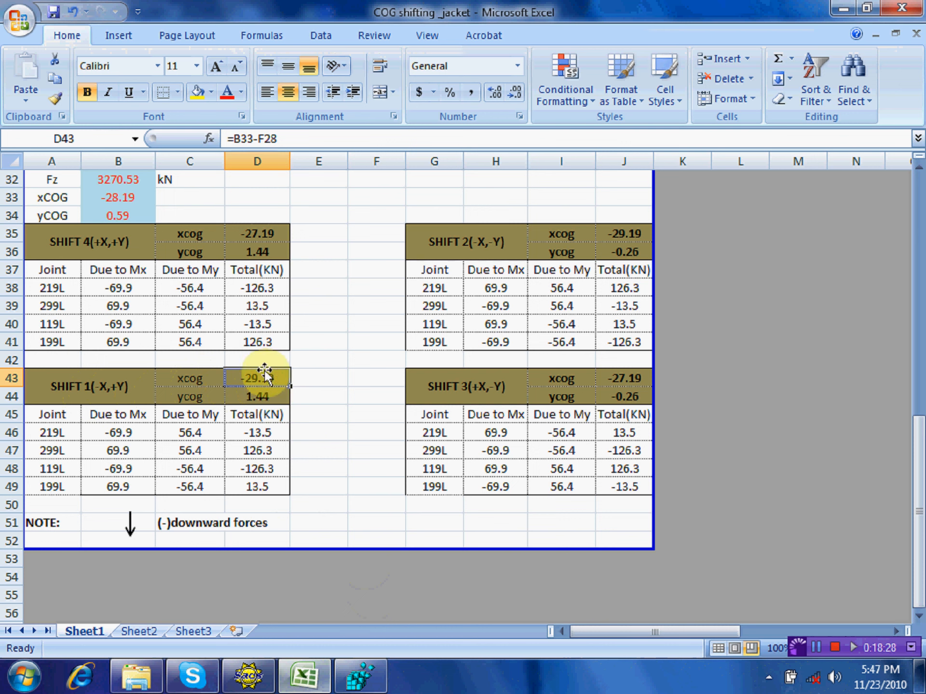
{"action": "left_click", "coordinate": [315, 393]}
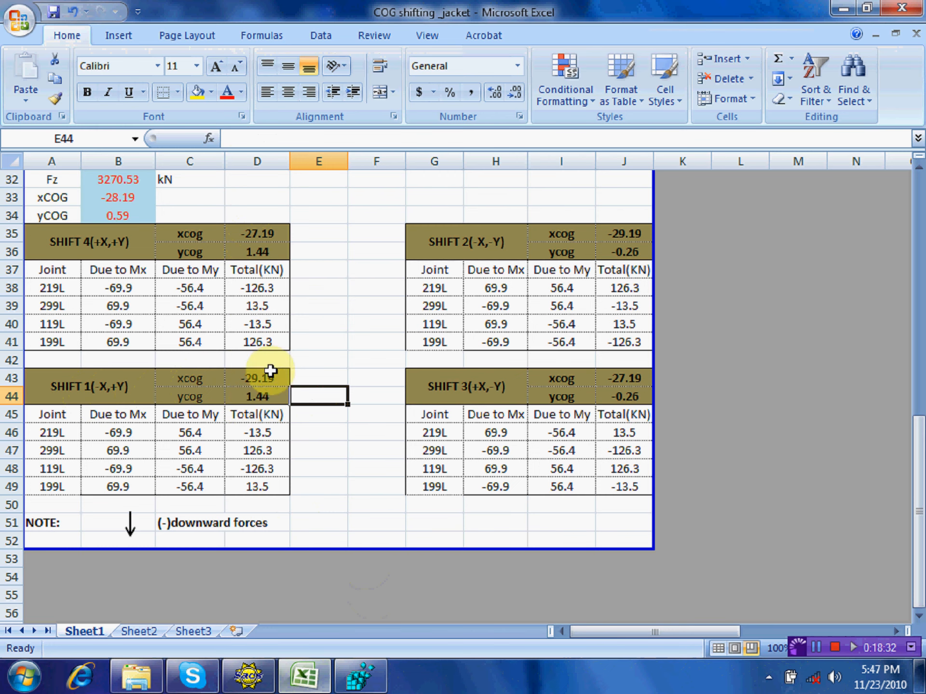
Step: Review the jacket input cells for Lx, Ly1 to Ly3, L, Fz, xCOG and yCOG
{"action": "scroll", "coordinate": [269, 368], "scroll_direction": "up", "scroll_amount": 4}
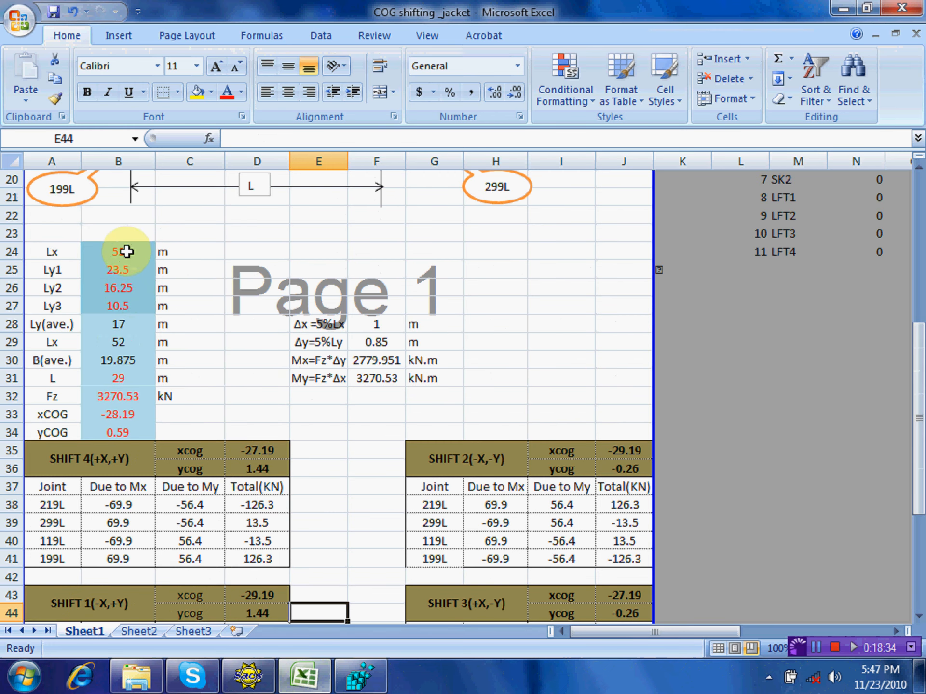
{"action": "left_click", "coordinate": [125, 252]}
{"action": "left_click", "coordinate": [126, 267]}
{"action": "left_click", "coordinate": [126, 287]}
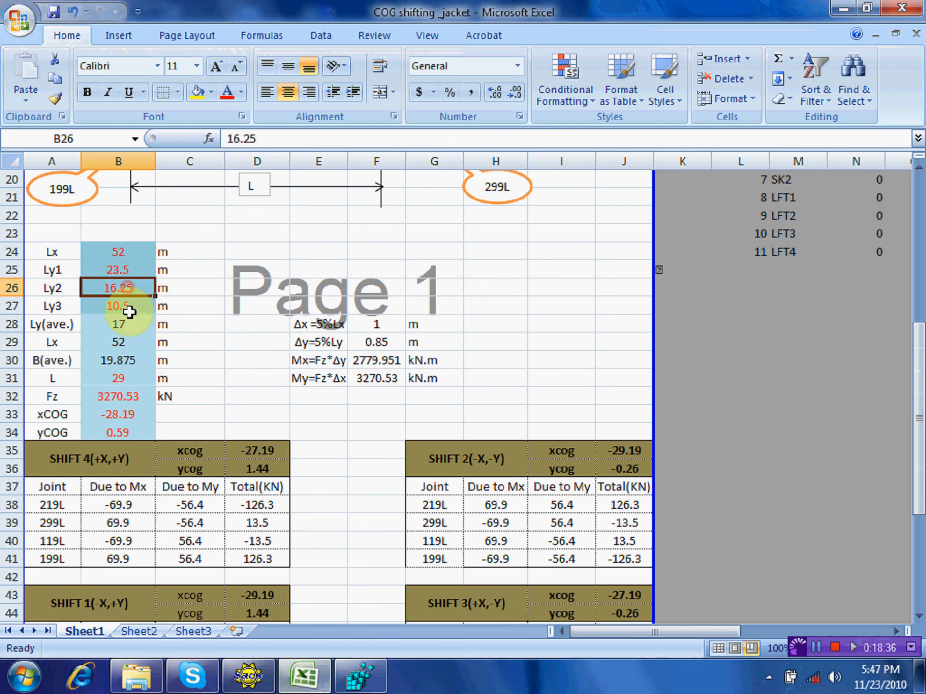
{"action": "left_click", "coordinate": [125, 306]}
{"action": "left_click", "coordinate": [124, 379]}
{"action": "left_click", "coordinate": [125, 397]}
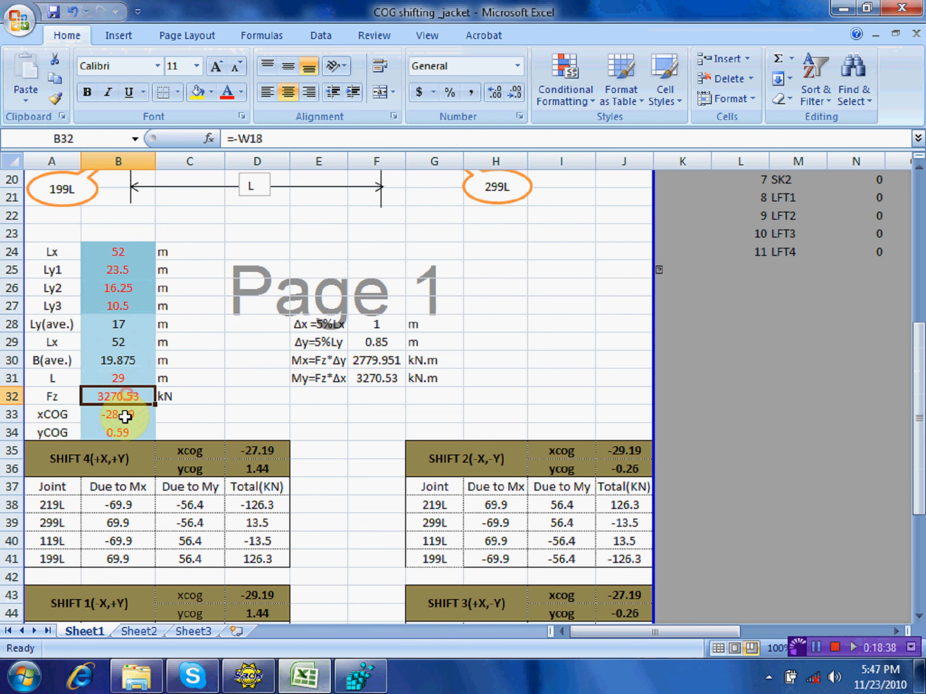
{"action": "left_click", "coordinate": [121, 415]}
{"action": "left_click", "coordinate": [121, 431]}
Step: Check the xcog and ycog cells in the SHIFT 4(+X,+Y) and SHIFT 1(-X,+Y) tables
{"action": "scroll", "coordinate": [253, 377], "scroll_direction": "down", "scroll_amount": 1}
{"action": "scroll", "coordinate": [253, 377], "scroll_direction": "down", "scroll_amount": 2}
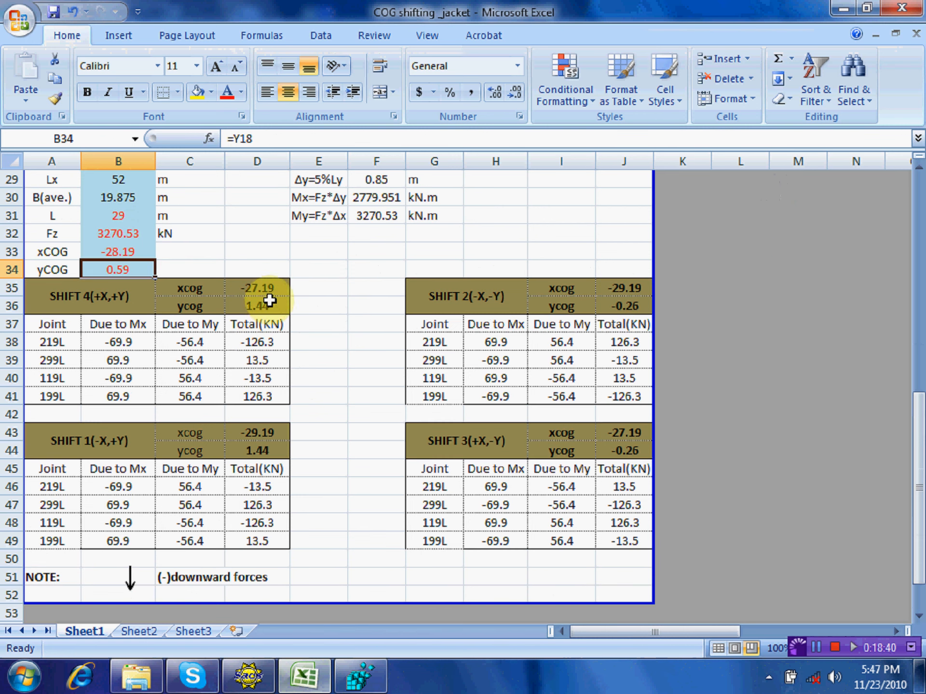
{"action": "left_click", "coordinate": [263, 289]}
{"action": "left_click", "coordinate": [263, 305]}
{"action": "left_click", "coordinate": [251, 434]}
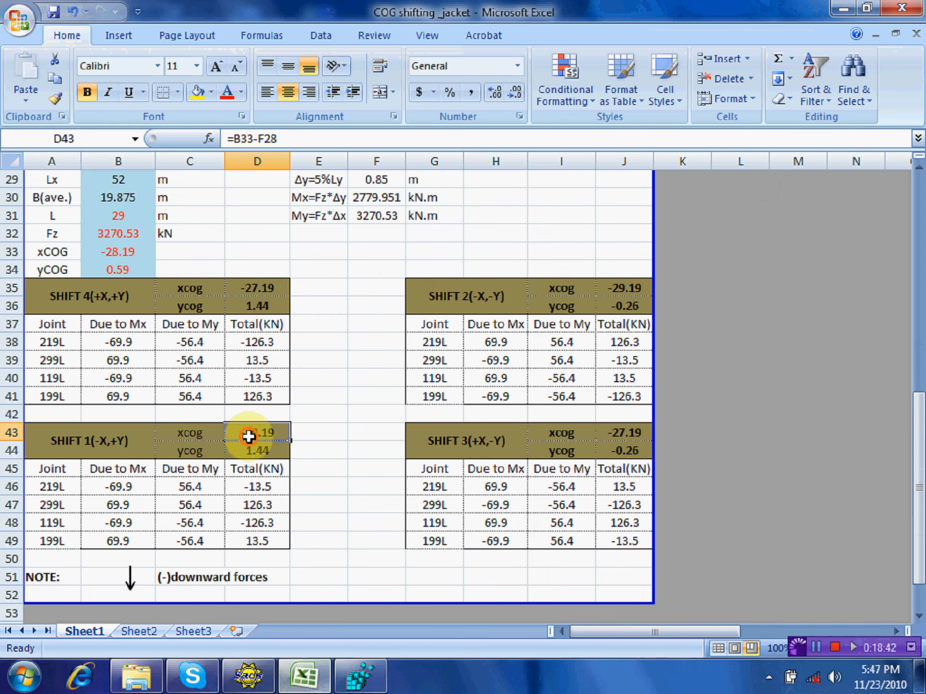
{"action": "left_click", "coordinate": [249, 448]}
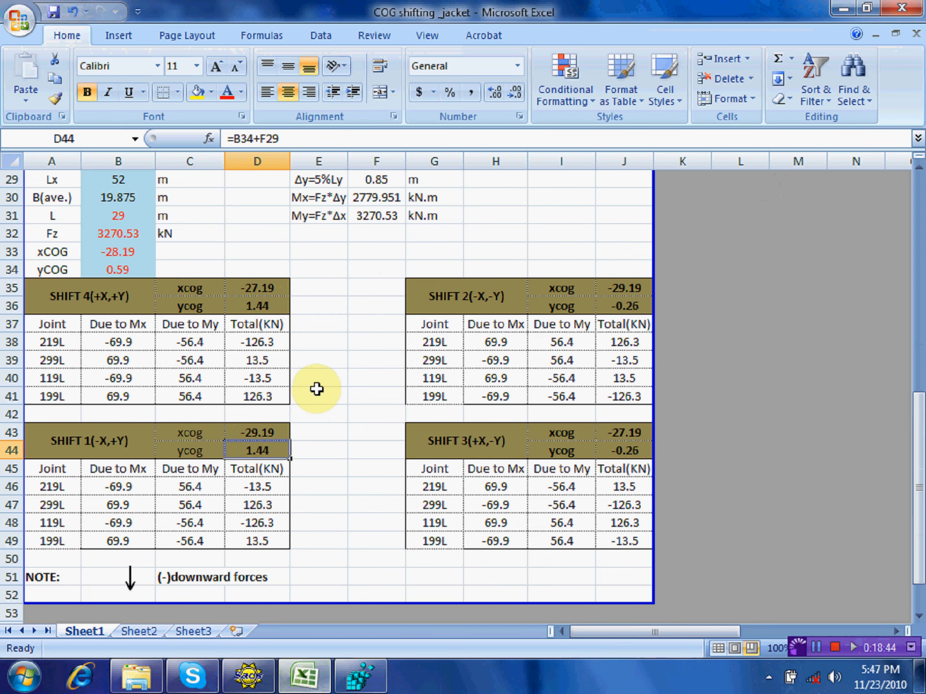
Step: Examine the Δx and Δy 5% offset definitions, and trace them to the xcog and ycog formulas of SHIFT 1
{"action": "scroll", "coordinate": [345, 337], "scroll_direction": "up", "scroll_amount": 2}
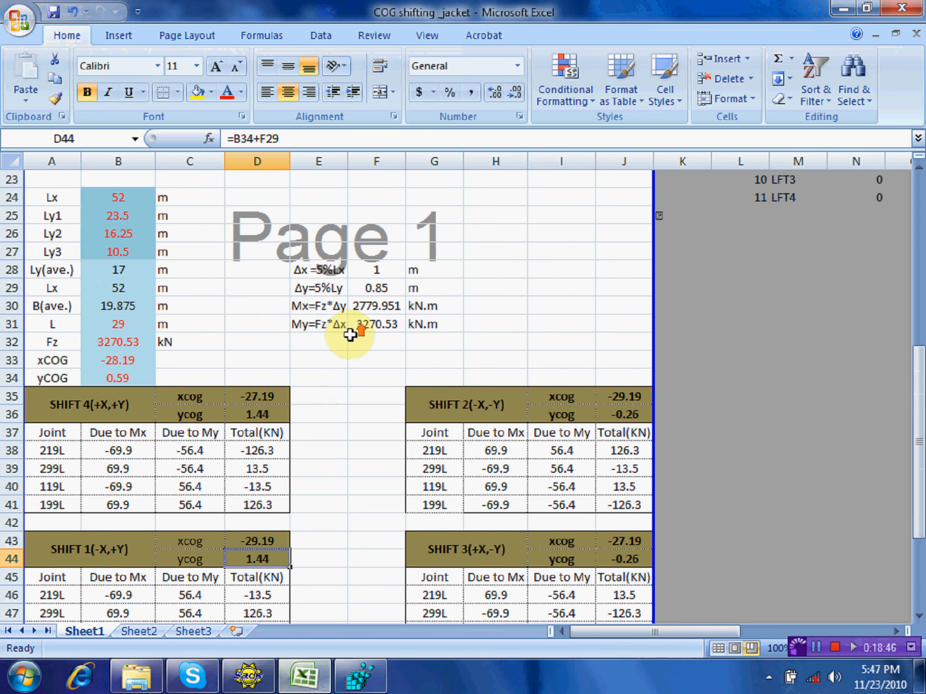
{"action": "left_click", "coordinate": [330, 271]}
{"action": "left_click", "coordinate": [334, 289]}
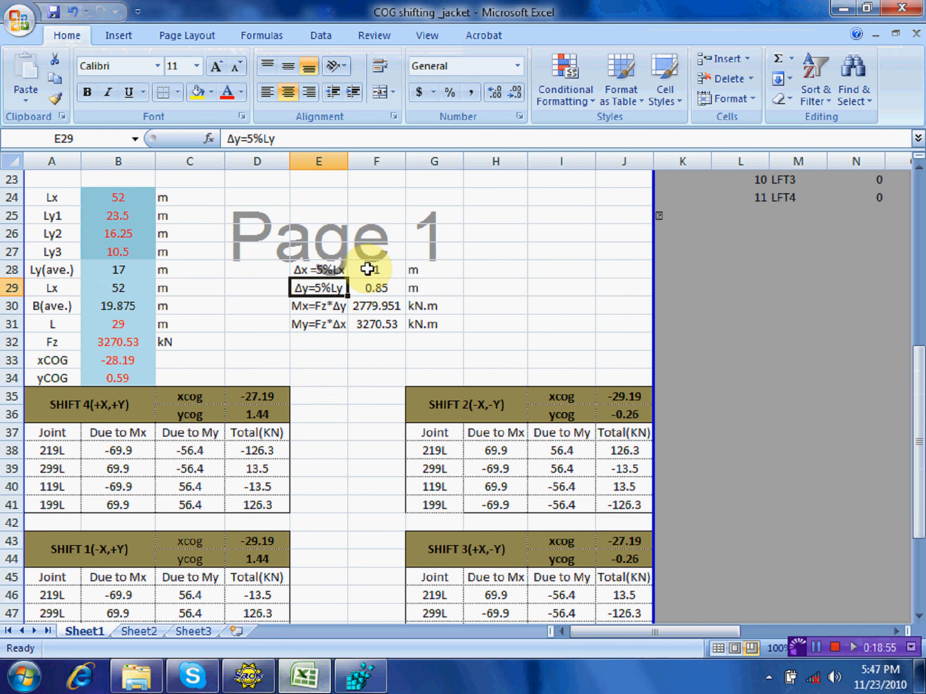
{"action": "scroll", "coordinate": [367, 268], "scroll_direction": "down", "scroll_amount": 3}
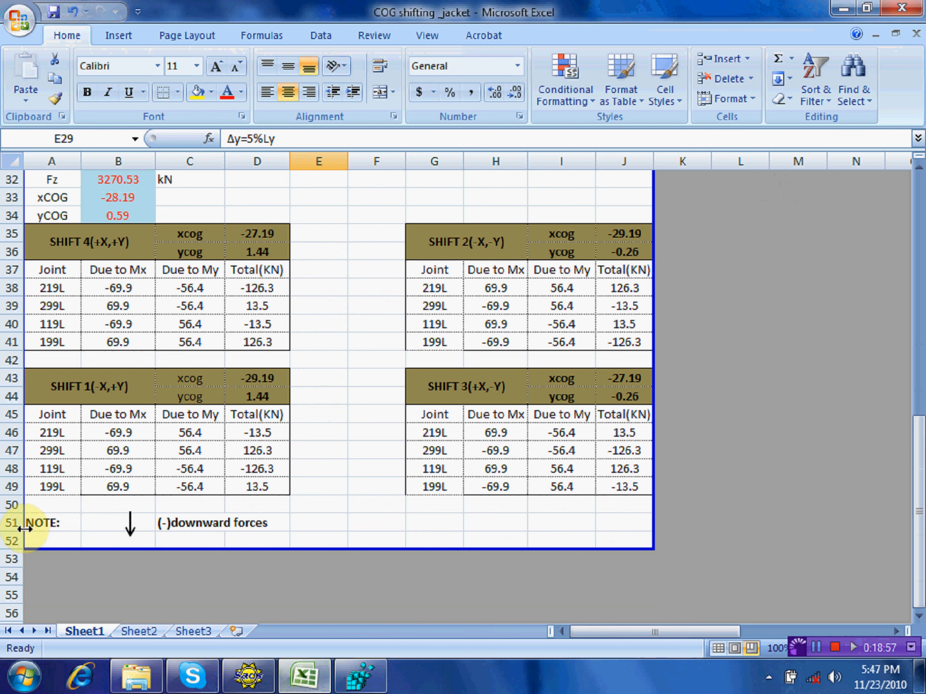
{"action": "left_click", "coordinate": [265, 380]}
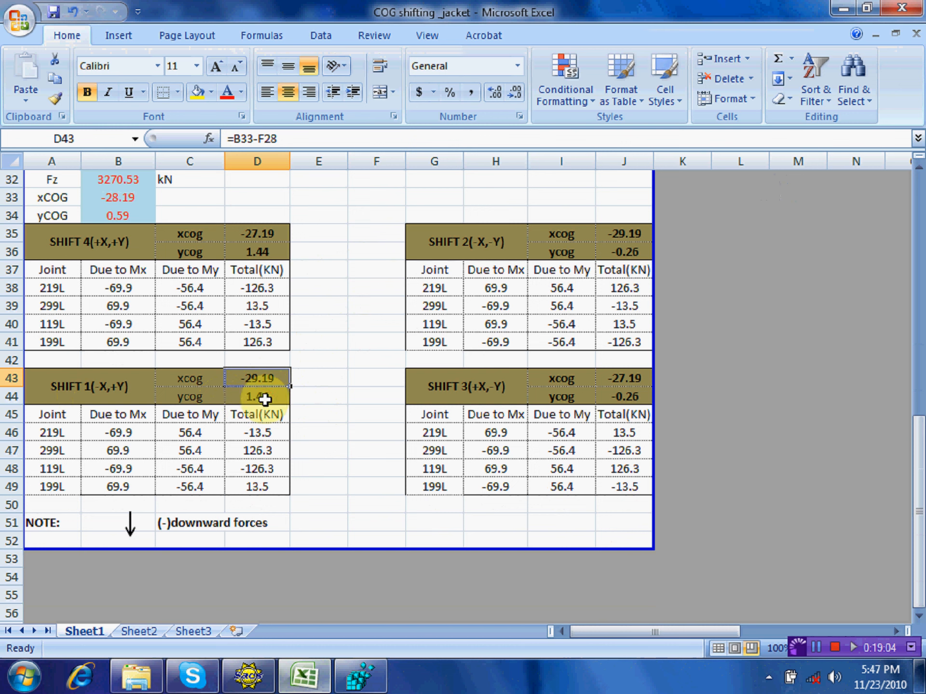
{"action": "left_click", "coordinate": [264, 400]}
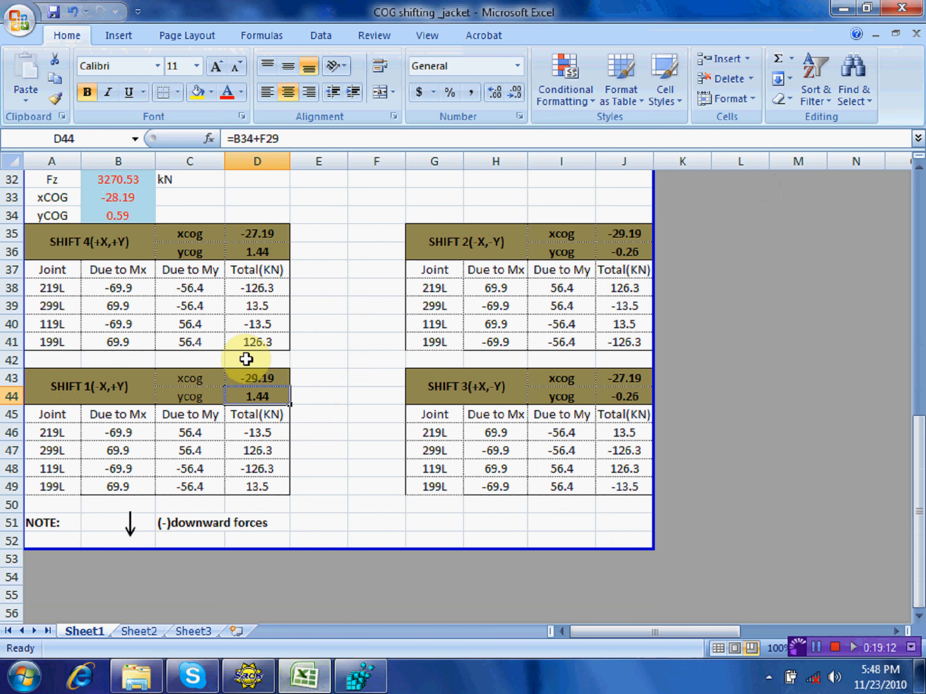
Step: Compare the SHIFT 1 position on the jacket COG diagram with the offsets and the SHIFT 1(-X,+Y) table
{"action": "scroll", "coordinate": [246, 359], "scroll_direction": "up", "scroll_amount": 10}
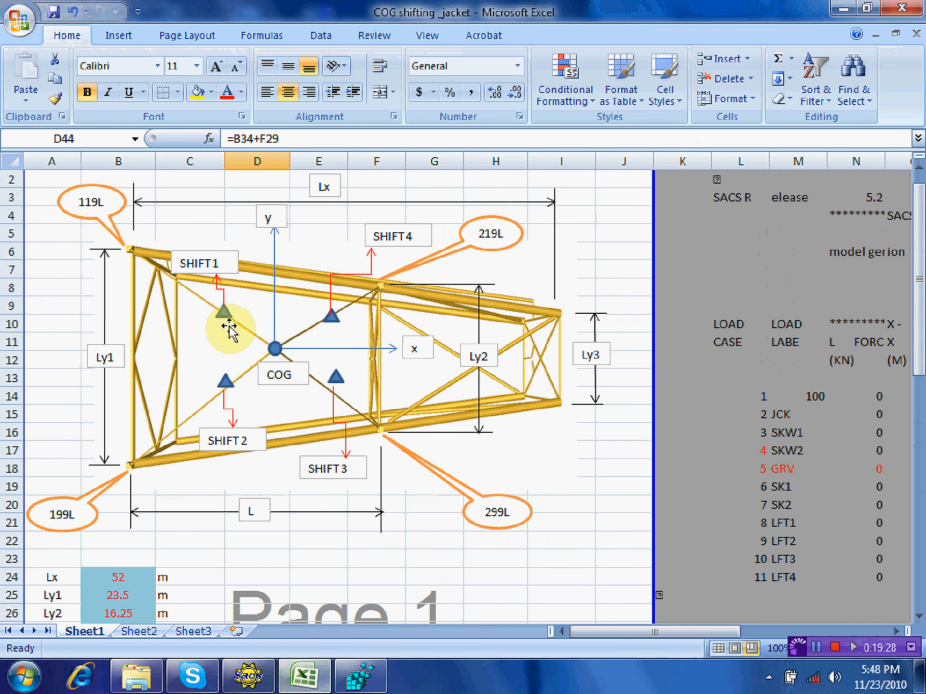
{"action": "scroll", "coordinate": [230, 331], "scroll_direction": "down", "scroll_amount": 9}
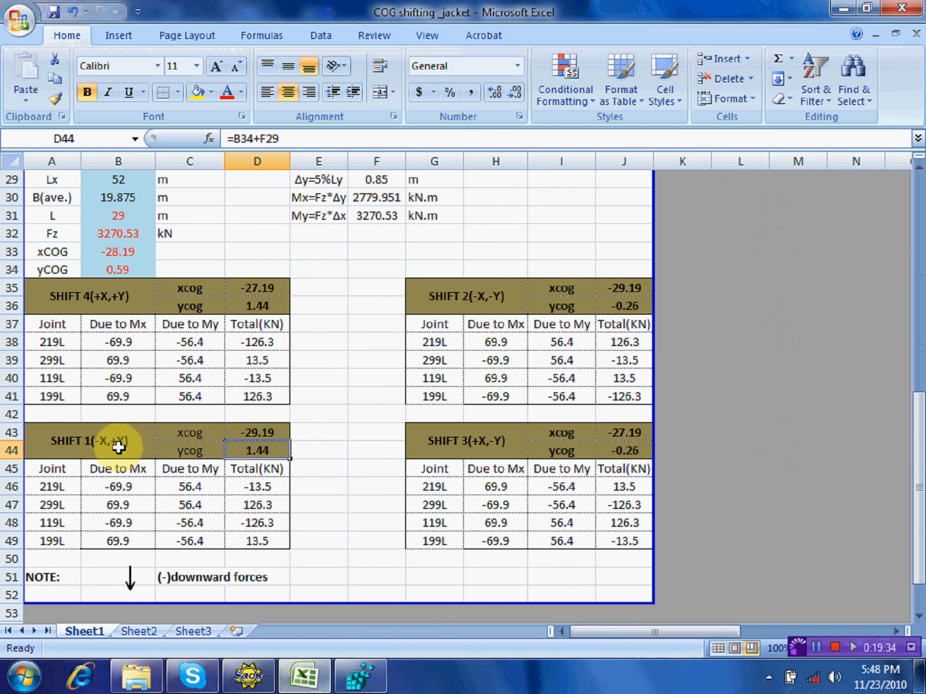
{"action": "scroll", "coordinate": [330, 375], "scroll_direction": "up", "scroll_amount": 9}
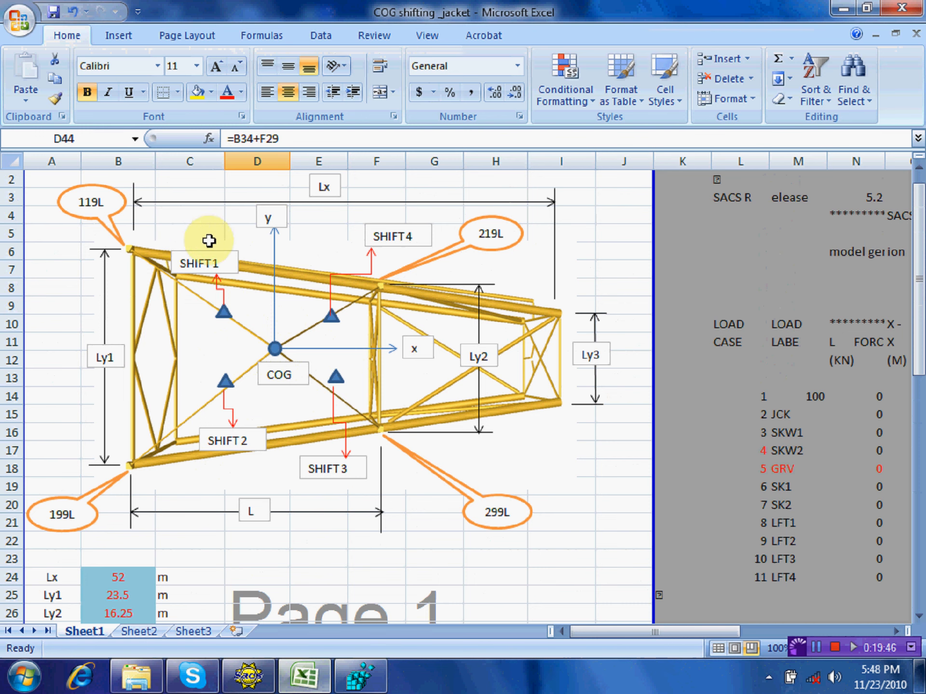
{"action": "scroll", "coordinate": [238, 382], "scroll_direction": "down", "scroll_amount": 4}
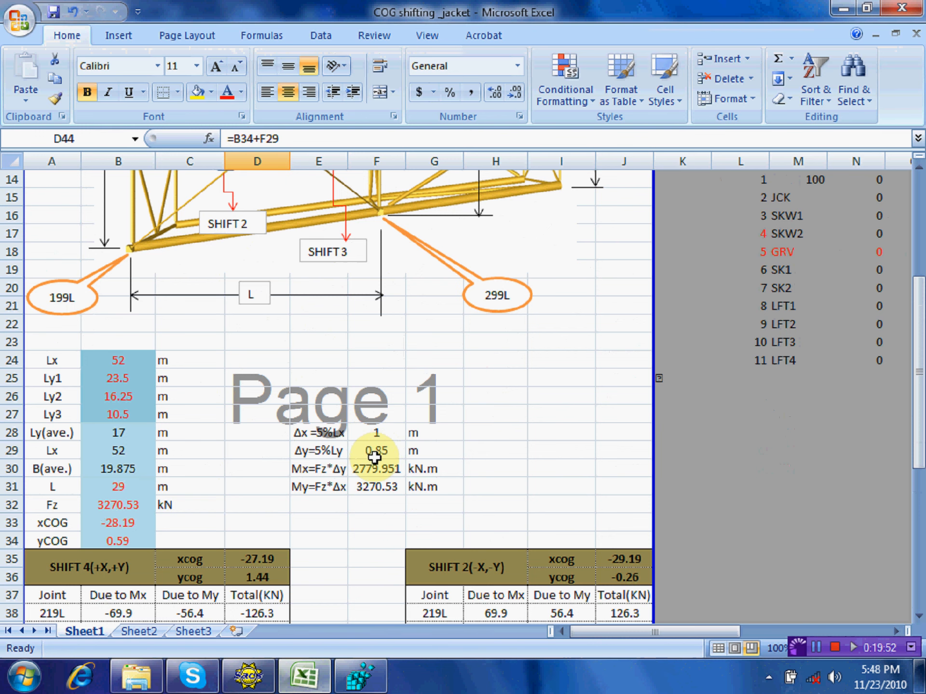
{"action": "scroll", "coordinate": [374, 436], "scroll_direction": "up", "scroll_amount": 4}
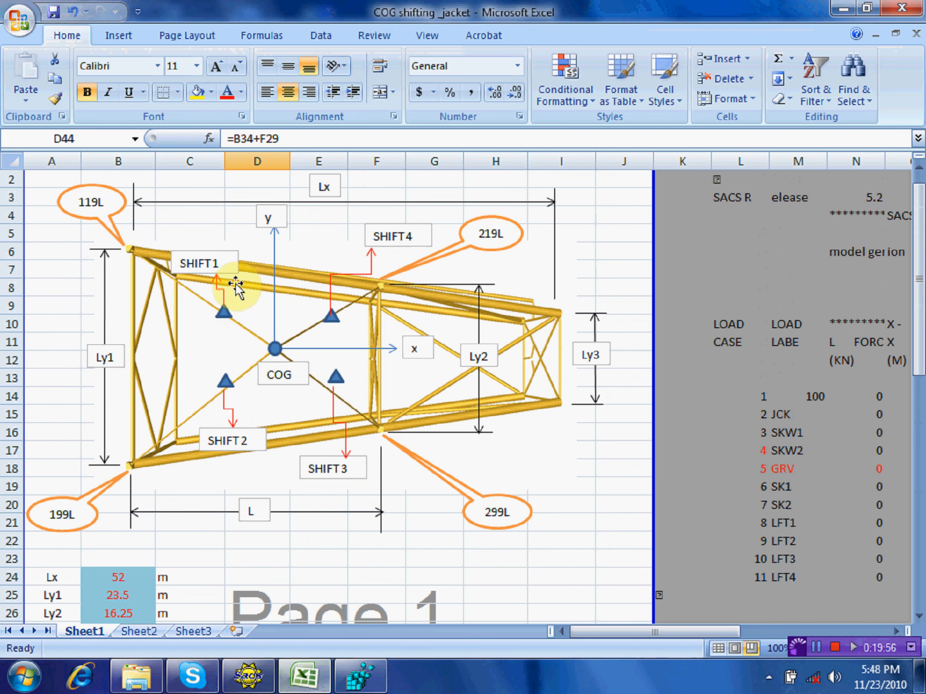
{"action": "scroll", "coordinate": [238, 289], "scroll_direction": "down", "scroll_amount": 10}
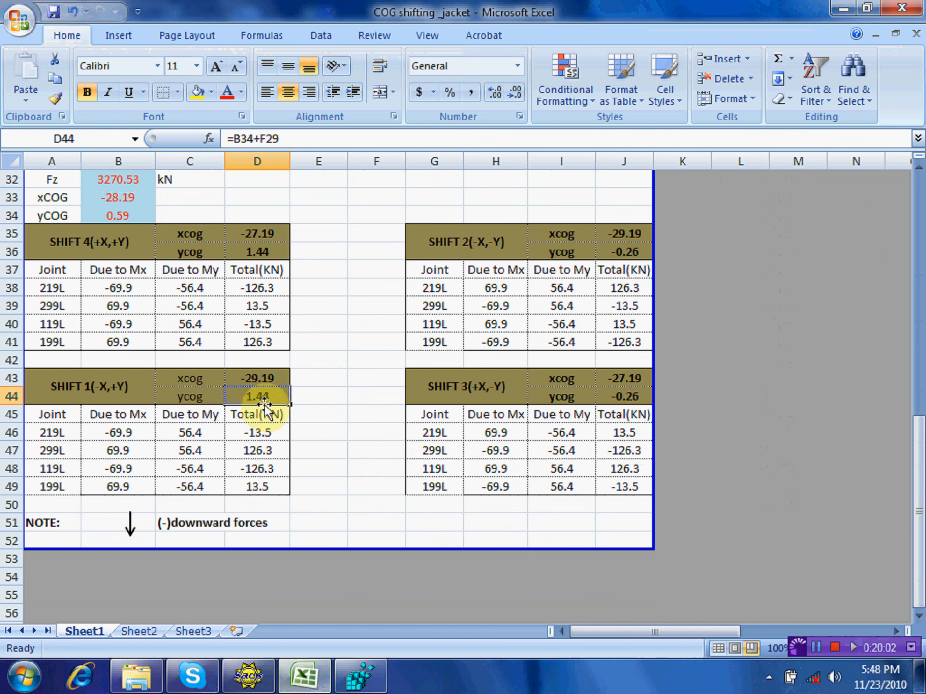
Step: In PrecedePro, set the X coordinate of joint DUM at the sling apex to -29.190 m
{"action": "left_click", "coordinate": [361, 676]}
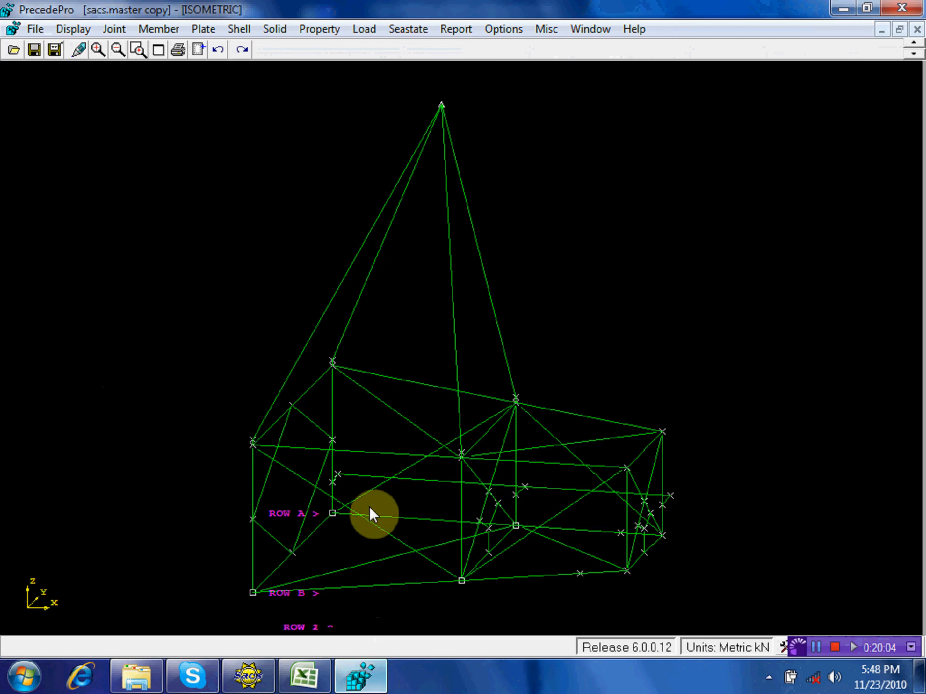
{"action": "left_click", "coordinate": [114, 28]}
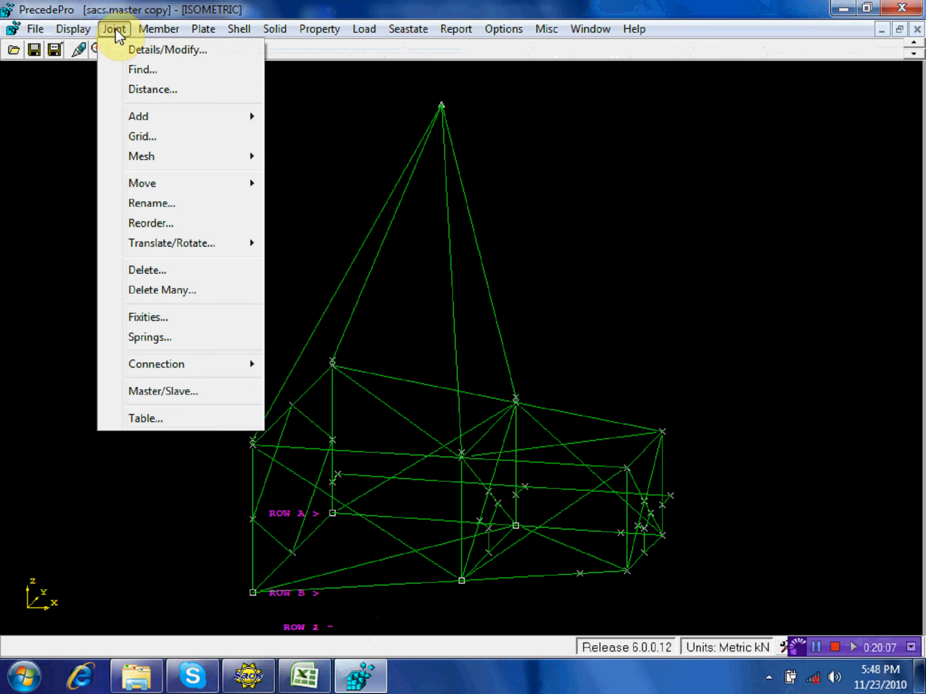
{"action": "left_click", "coordinate": [146, 51]}
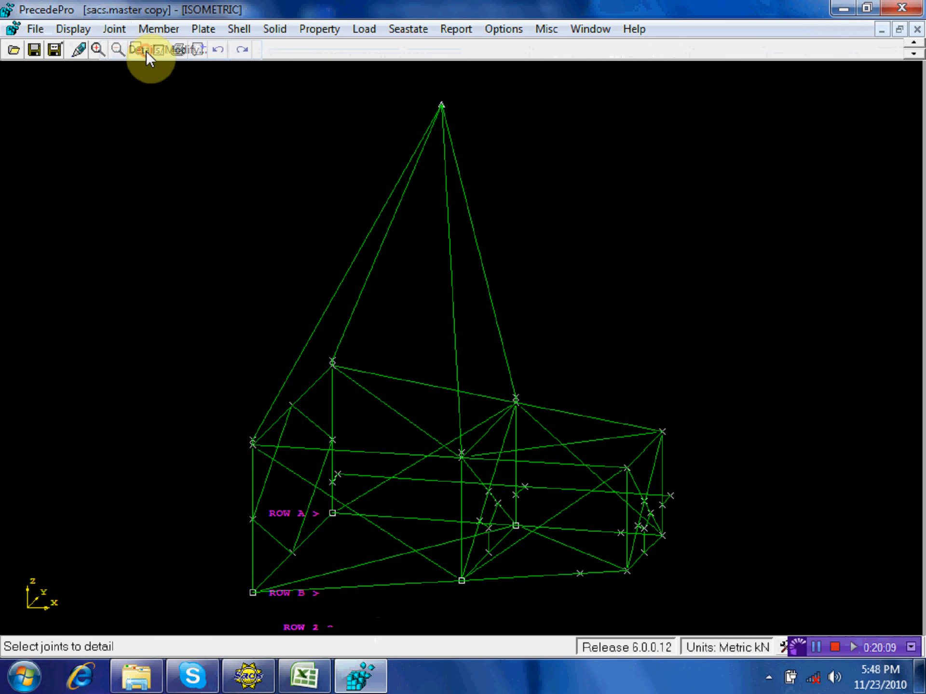
{"action": "left_click", "coordinate": [441, 106]}
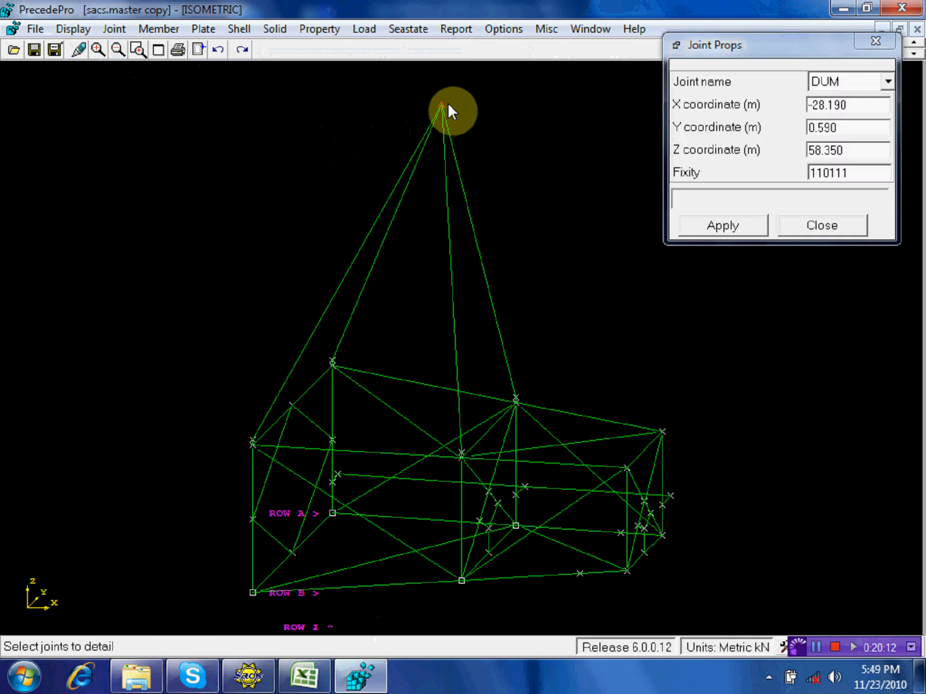
{"action": "left_click_drag", "start_coordinate": [826, 112], "coordinate": [818, 111]}
{"action": "type", "text": "9"}
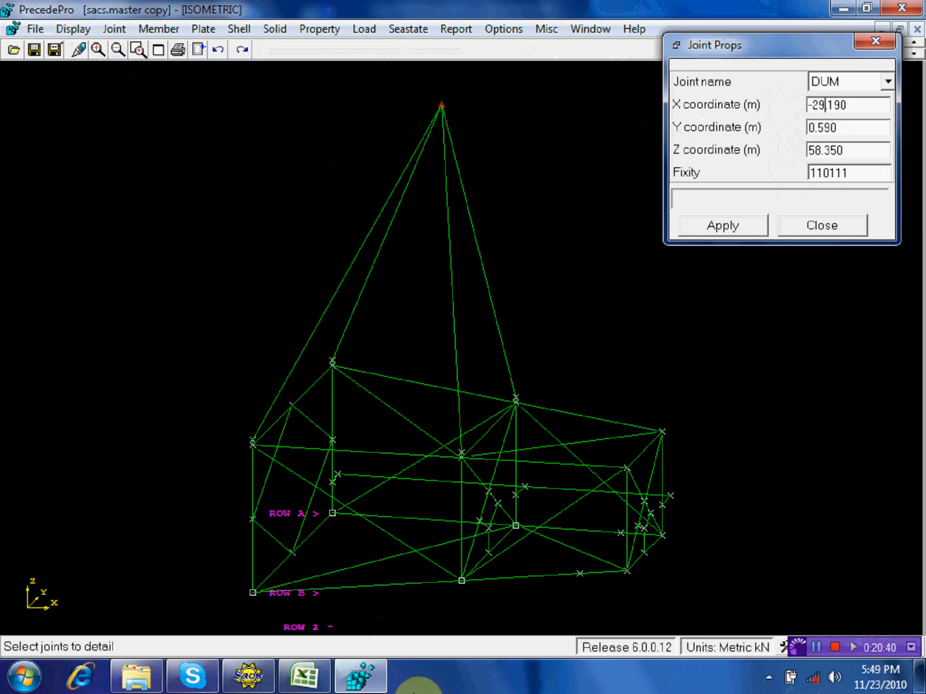
Step: Set joint DUM's Y coordinate to 1.44 m, matching the SHIFT 1 ycog in Excel, and apply the joint changes
{"action": "left_click", "coordinate": [305, 676]}
{"action": "left_click", "coordinate": [255, 405]}
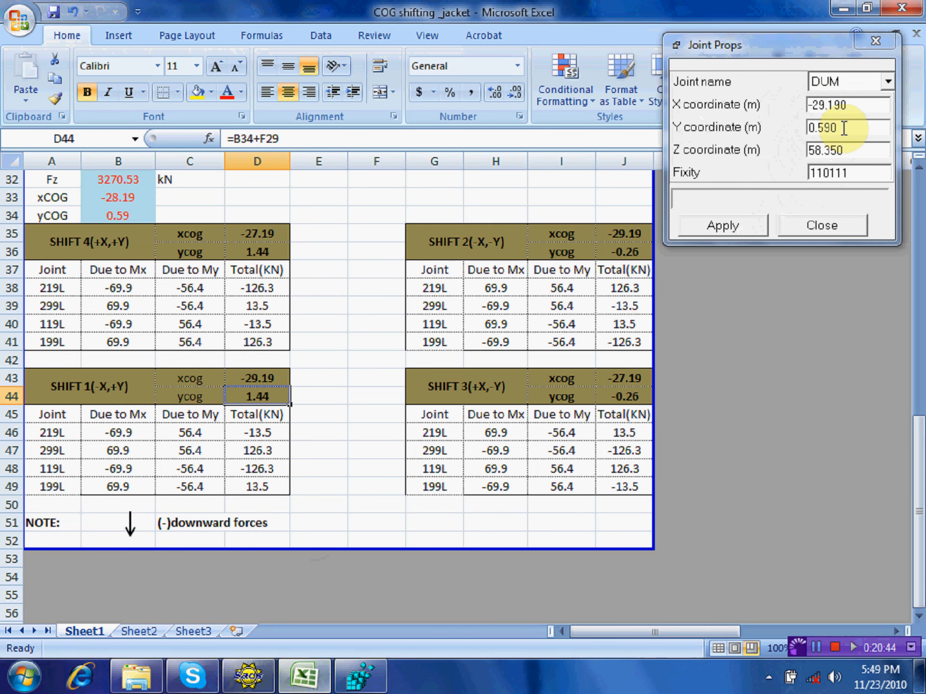
{"action": "left_click_drag", "start_coordinate": [851, 128], "coordinate": [794, 129]}
{"action": "type", "text": "1.44"}
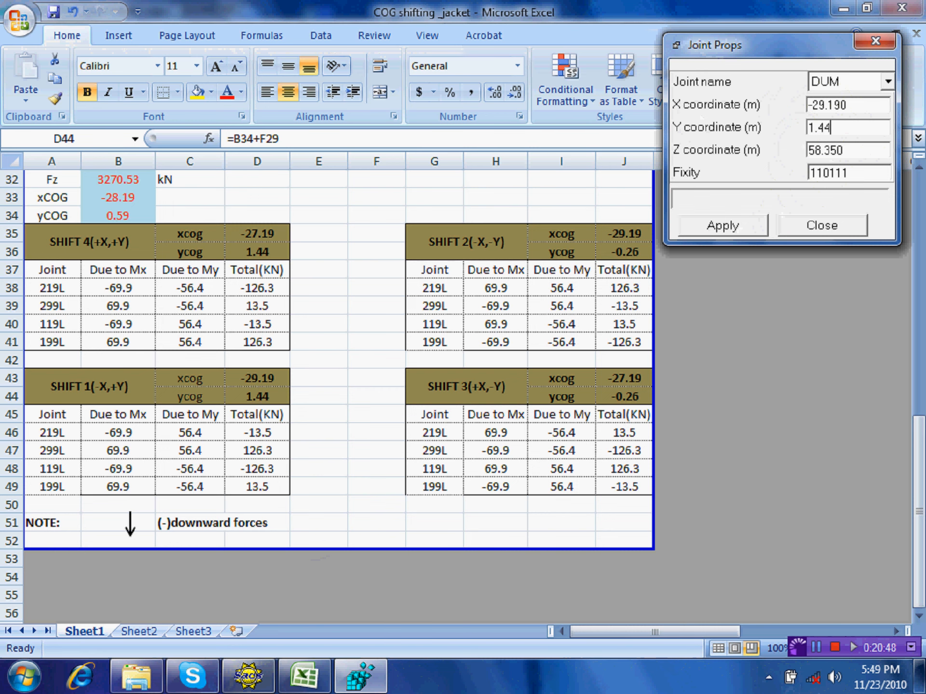
{"action": "left_click", "coordinate": [742, 228]}
{"action": "left_click", "coordinate": [875, 40]}
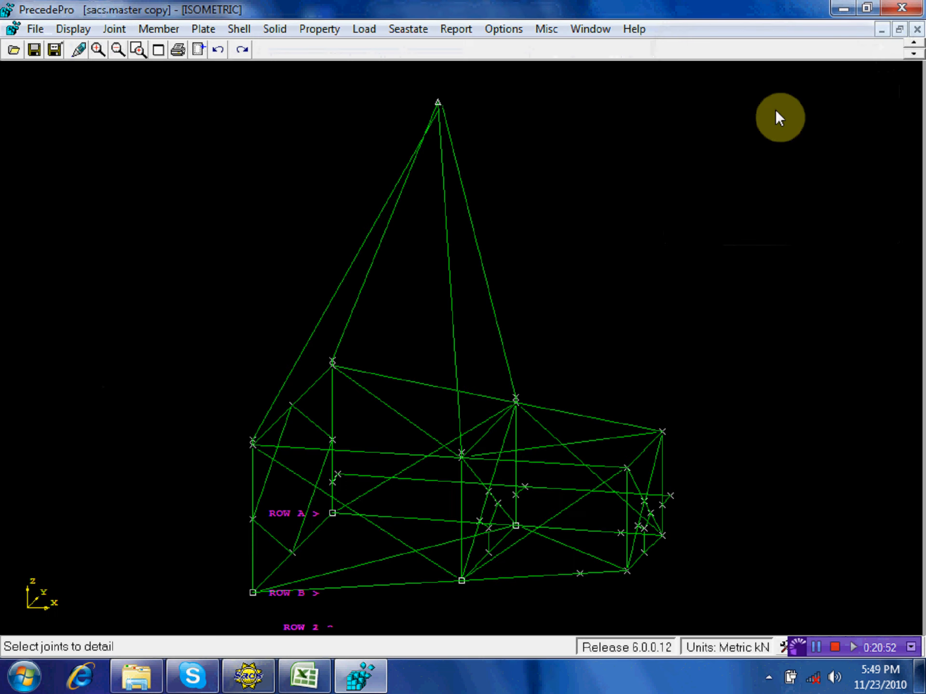
Step: Set joint HOOK, next to DUM at the sling apex, to X -29.190 m and Y 1.44 m
{"action": "left_click", "coordinate": [140, 51]}
{"action": "left_click", "coordinate": [489, 197]}
{"action": "left_click", "coordinate": [409, 75]}
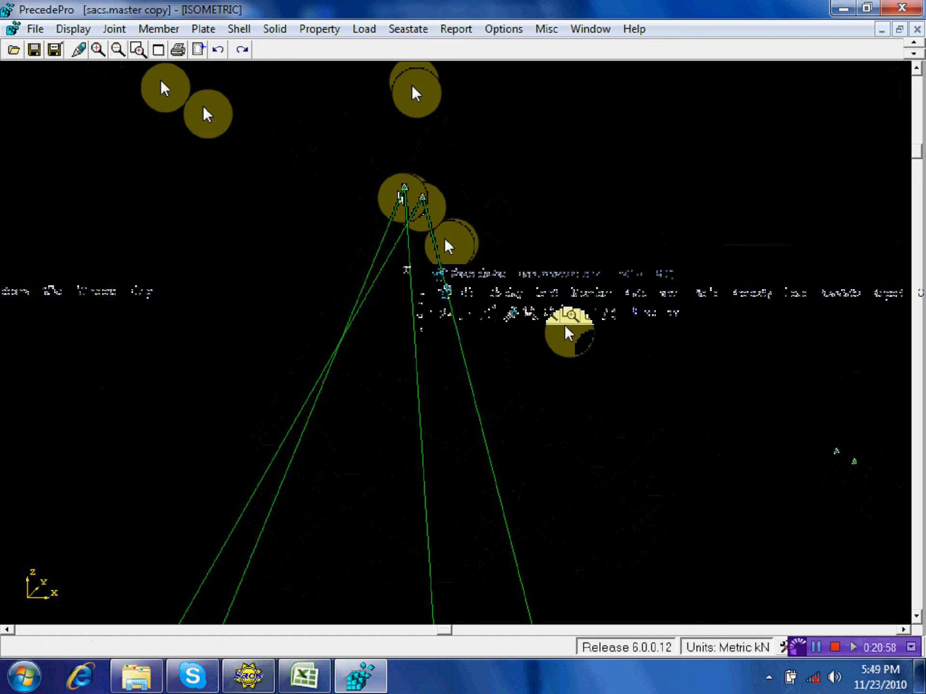
{"action": "left_click", "coordinate": [115, 29]}
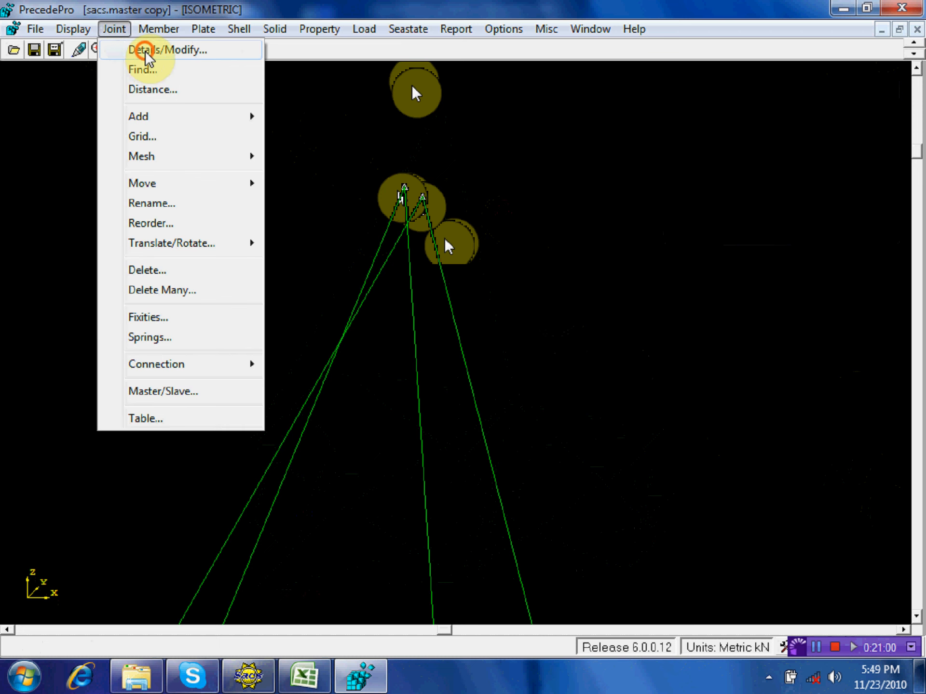
{"action": "left_click", "coordinate": [138, 52]}
{"action": "left_click", "coordinate": [404, 187]}
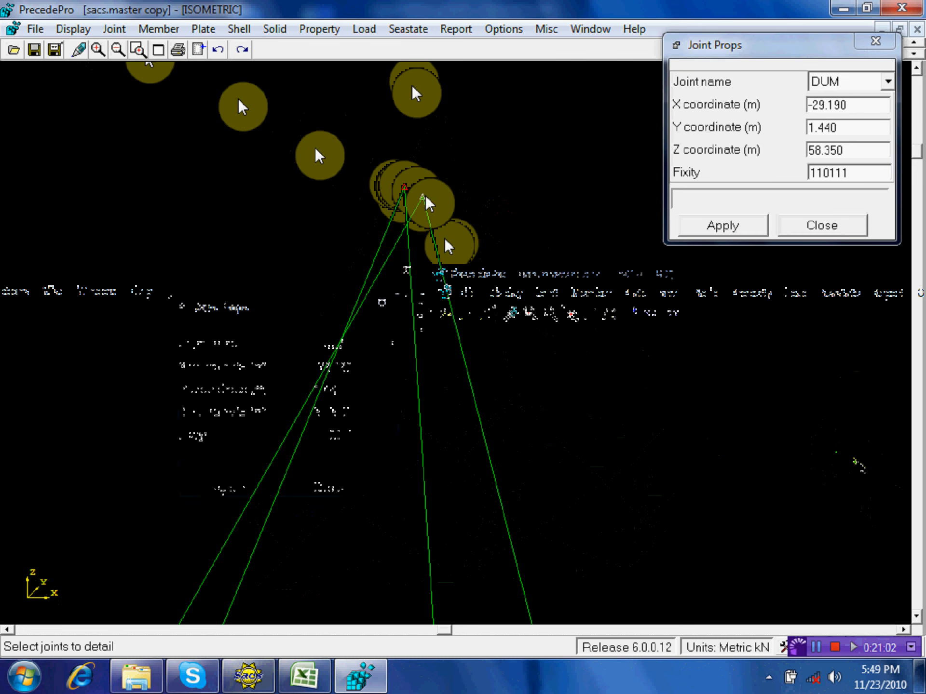
{"action": "left_click", "coordinate": [424, 196]}
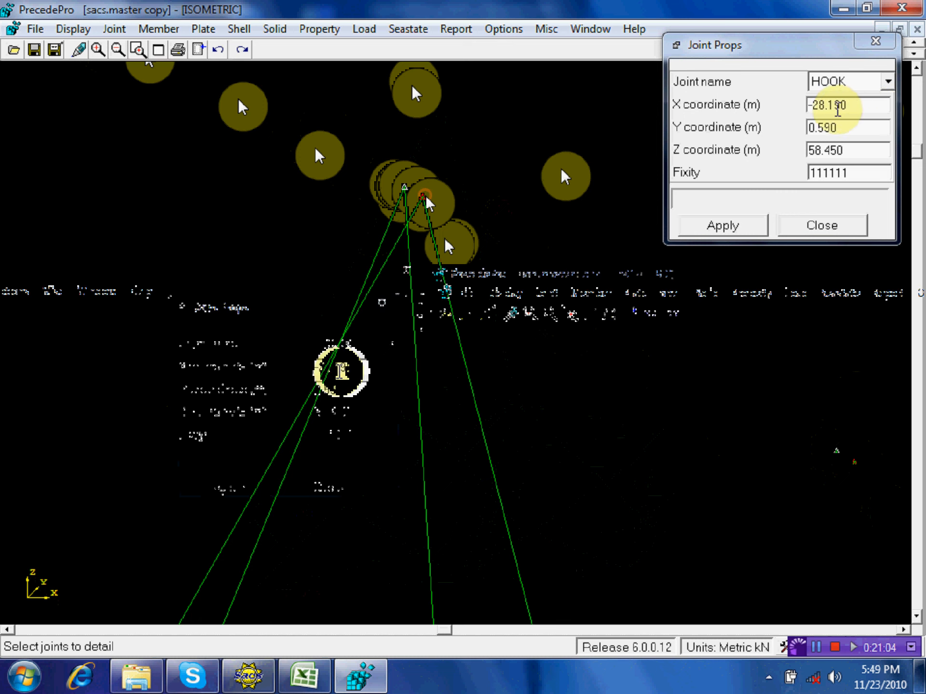
{"action": "left_click", "coordinate": [822, 106]}
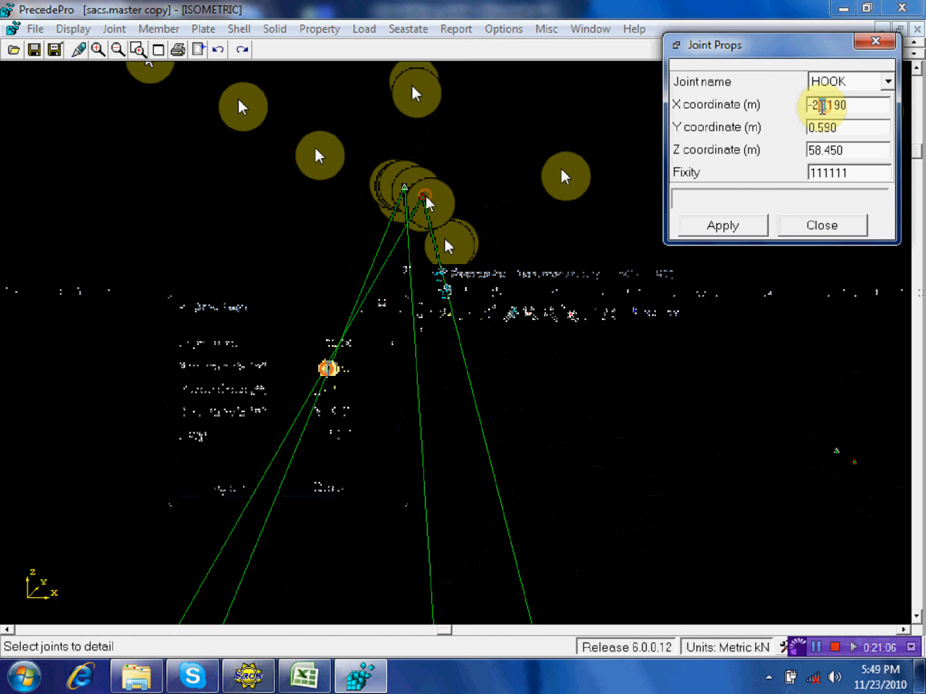
{"action": "double_click", "coordinate": [842, 128]}
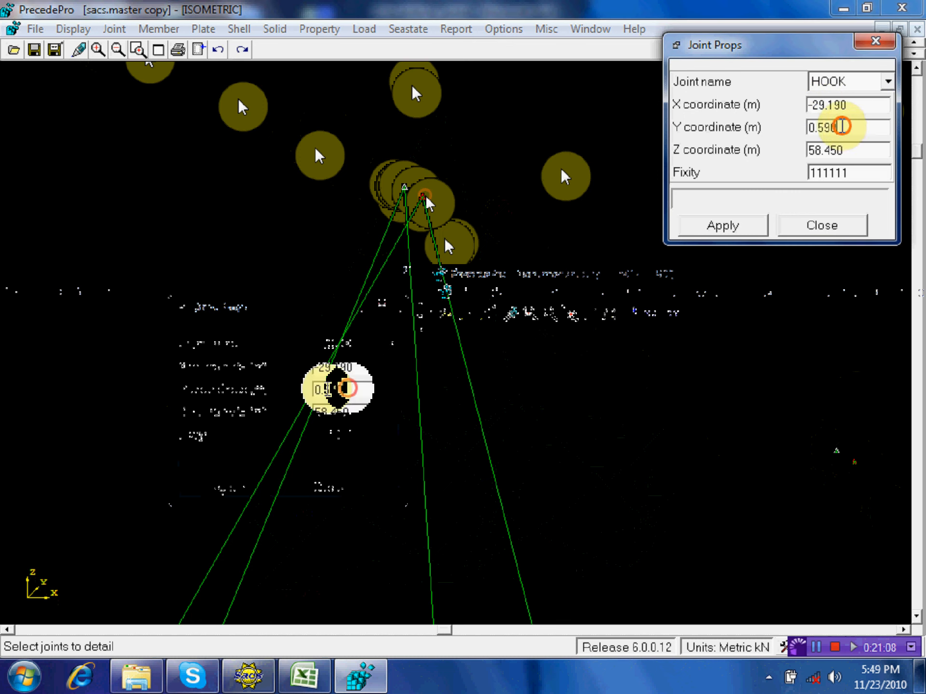
{"action": "type", "text": "1.44"}
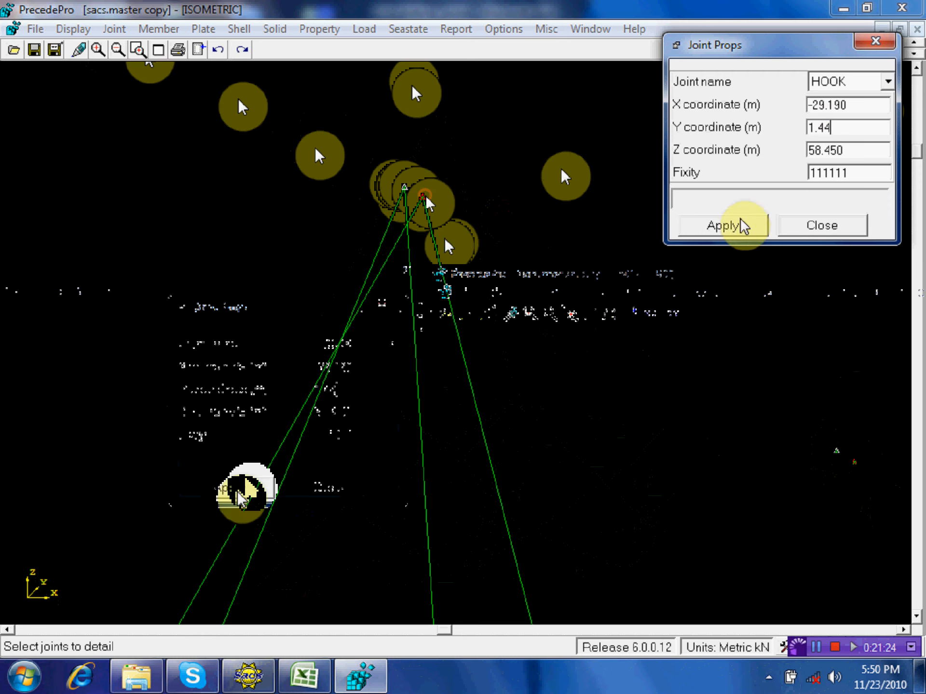
{"action": "left_click", "coordinate": [731, 229]}
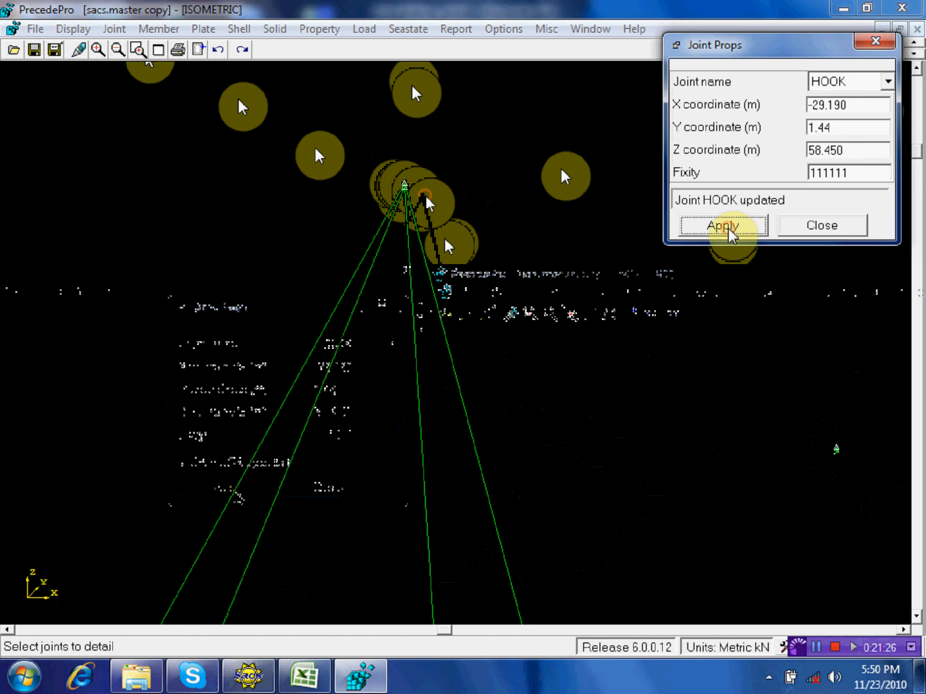
{"action": "left_click", "coordinate": [830, 226]}
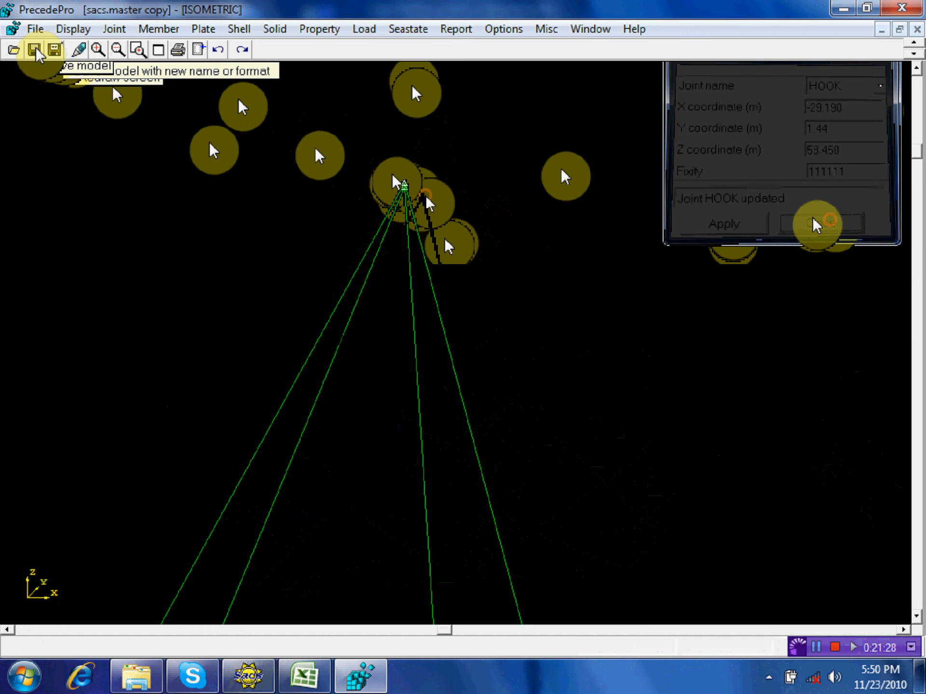
Step: Save the shifted model, close PrecedePro and switch to the SACS Executive
{"action": "left_click", "coordinate": [37, 52]}
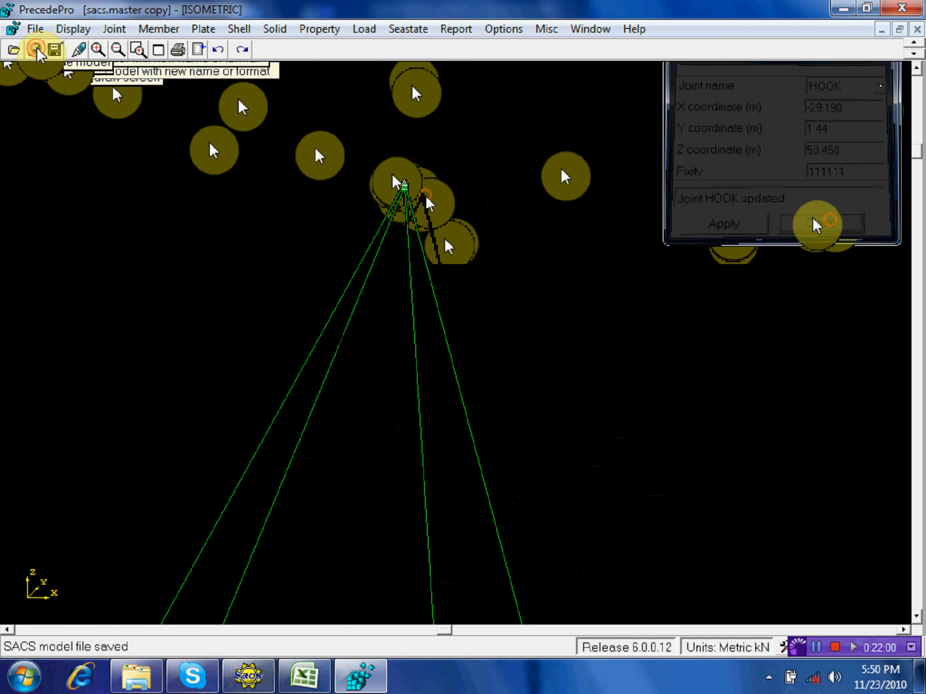
{"action": "left_click", "coordinate": [902, 7]}
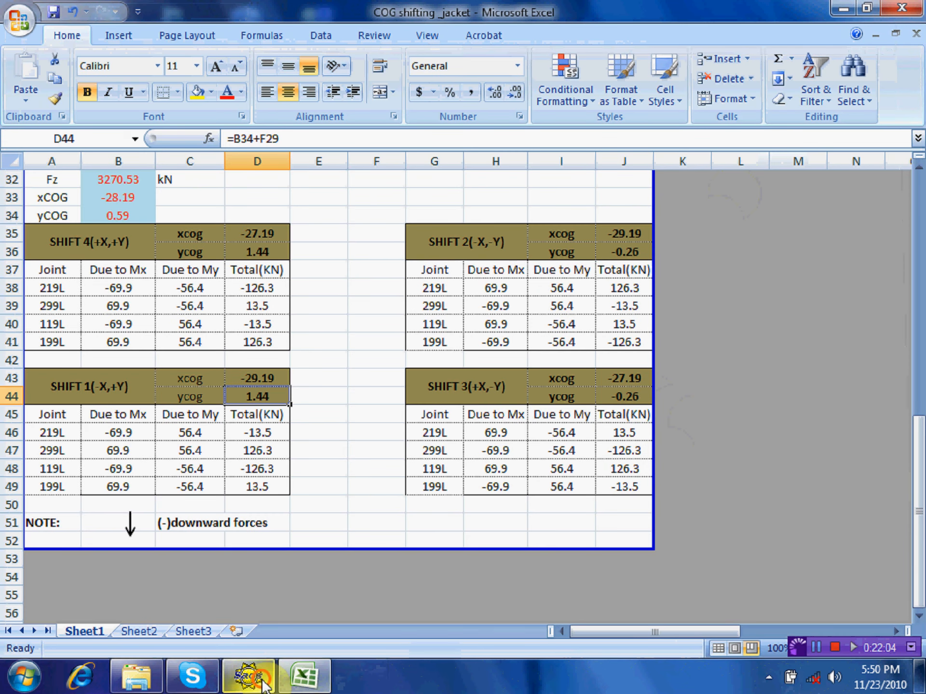
{"action": "left_click", "coordinate": [248, 675]}
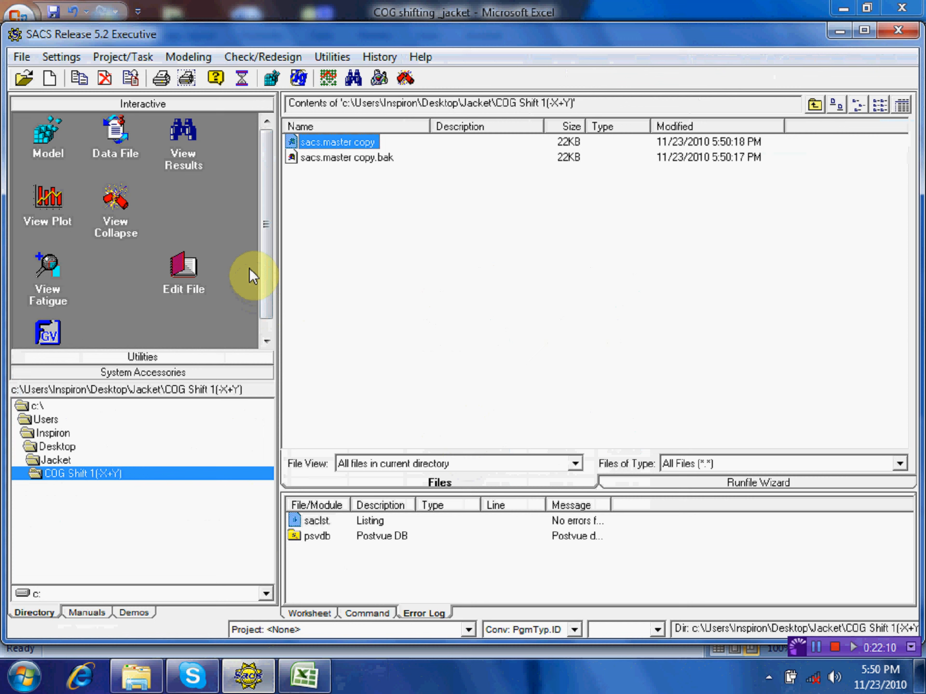
Step: Reset the runfile setup and start a new Linear Static Analysis using sacs.master copy as the SACS input file
{"action": "left_click", "coordinate": [757, 484]}
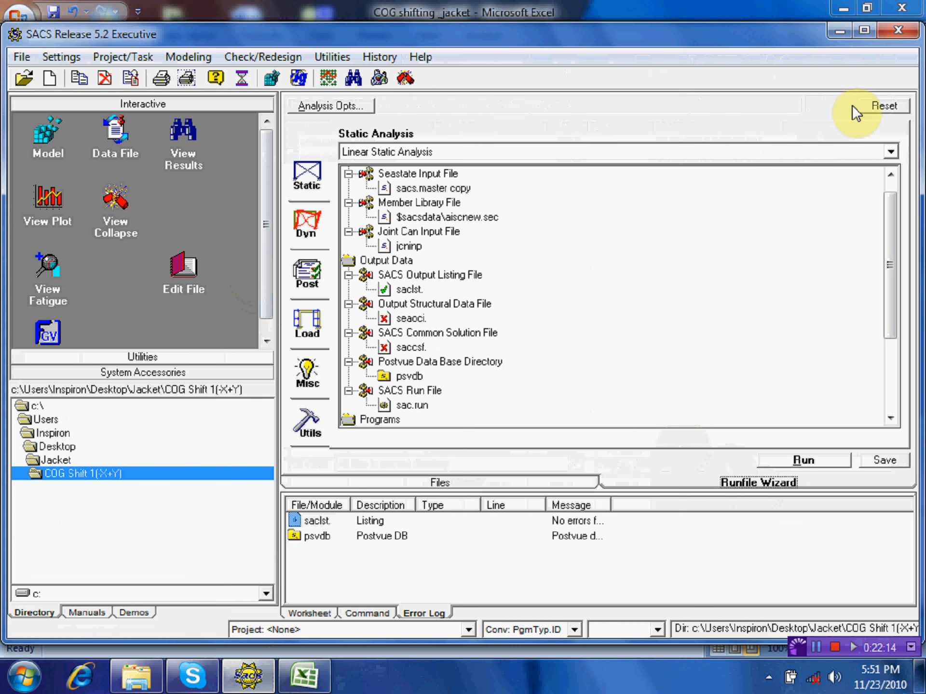
{"action": "left_click", "coordinate": [882, 106]}
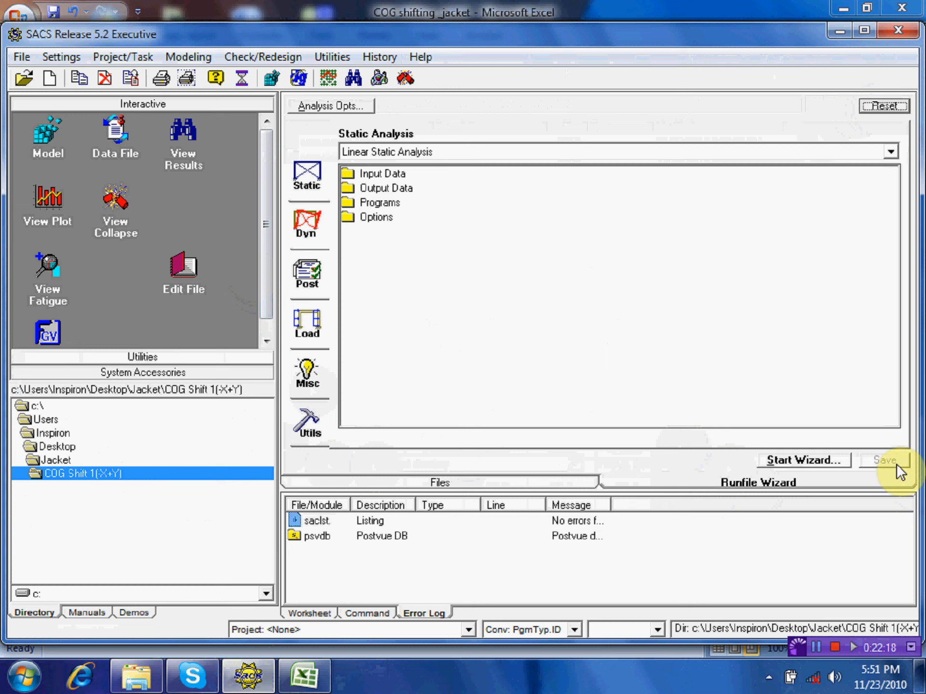
{"action": "left_click", "coordinate": [793, 460]}
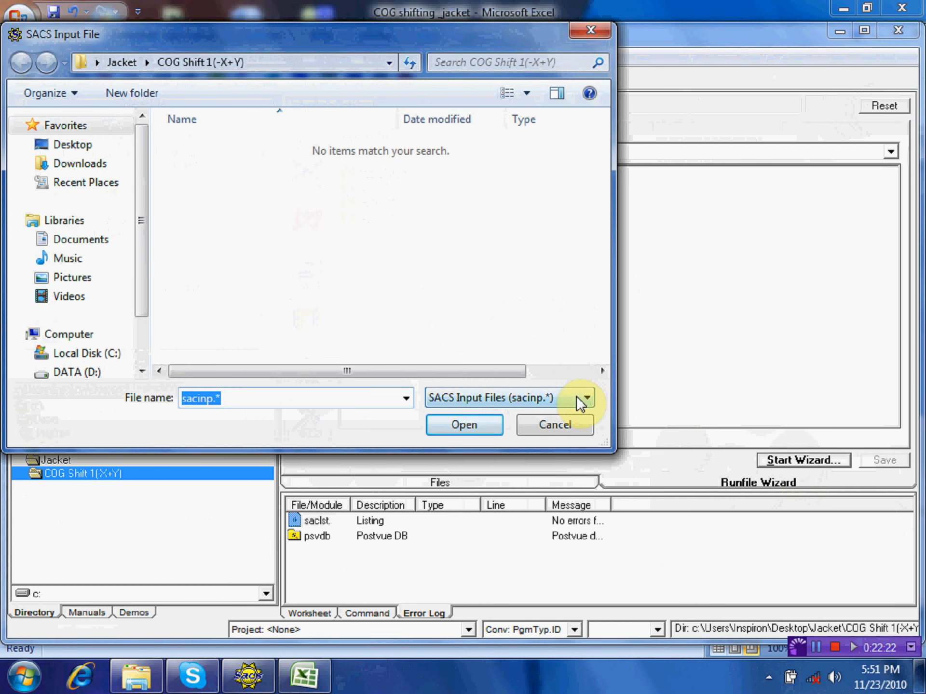
{"action": "left_click", "coordinate": [562, 399]}
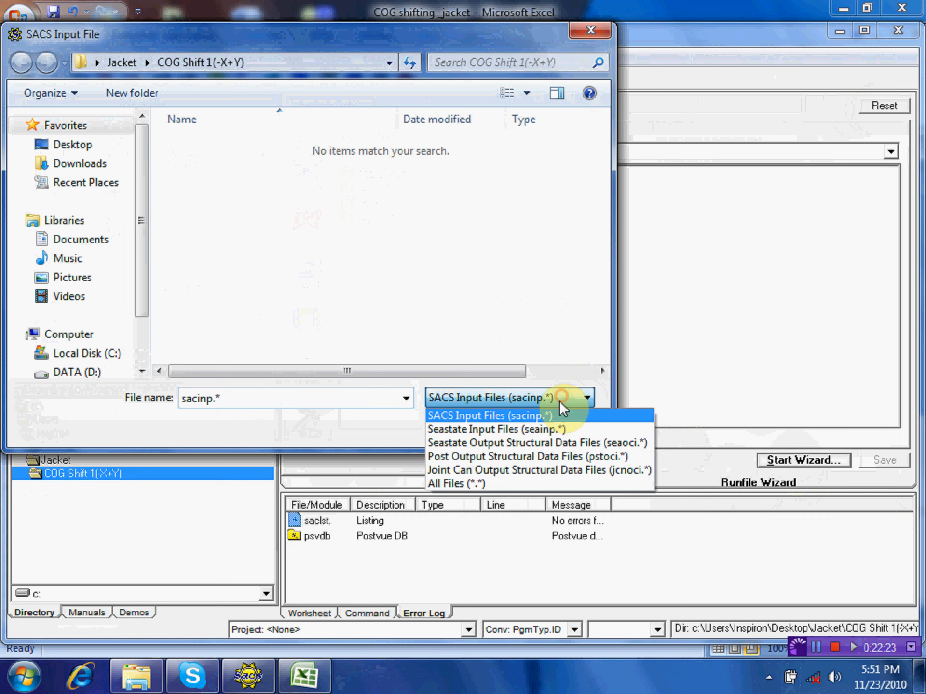
{"action": "left_click", "coordinate": [508, 485]}
{"action": "left_click", "coordinate": [225, 145]}
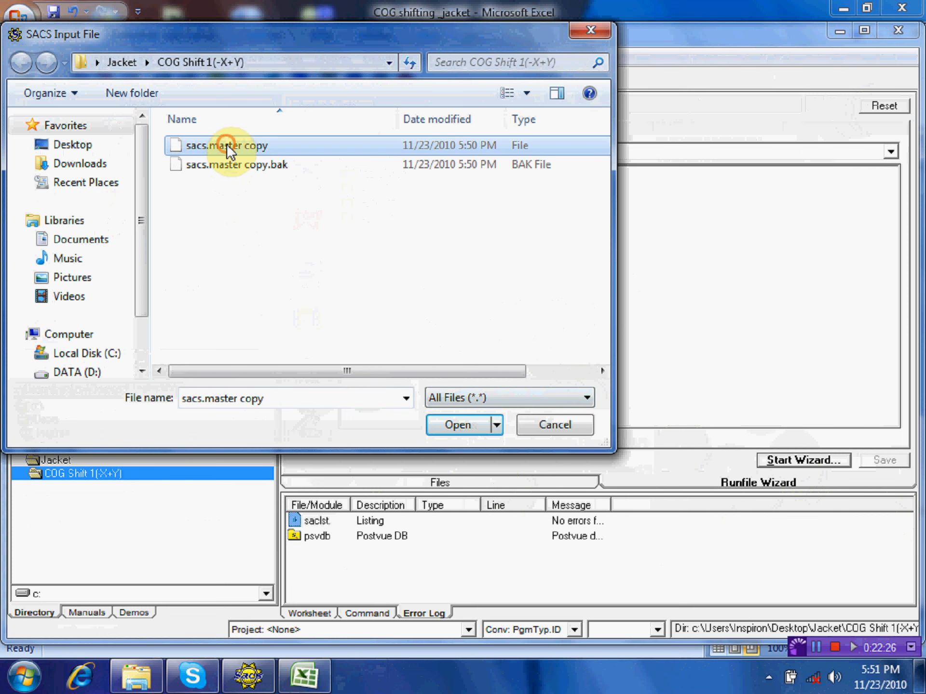
{"action": "left_click", "coordinate": [461, 426]}
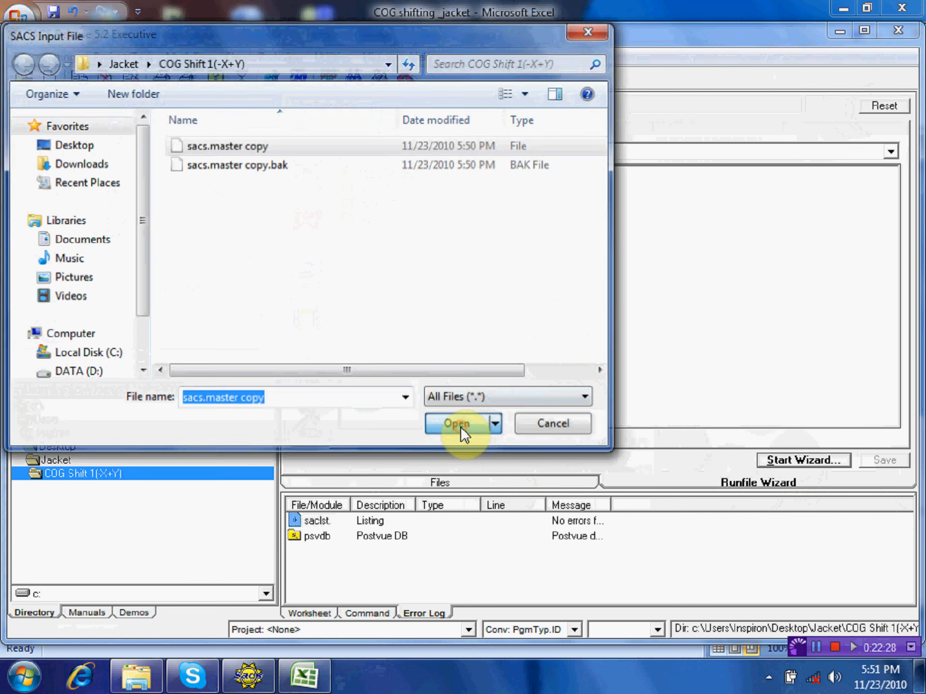
Step: Enable creation of the psvdb Postvue database in the analysis options and accept them
{"action": "left_click", "coordinate": [531, 236]}
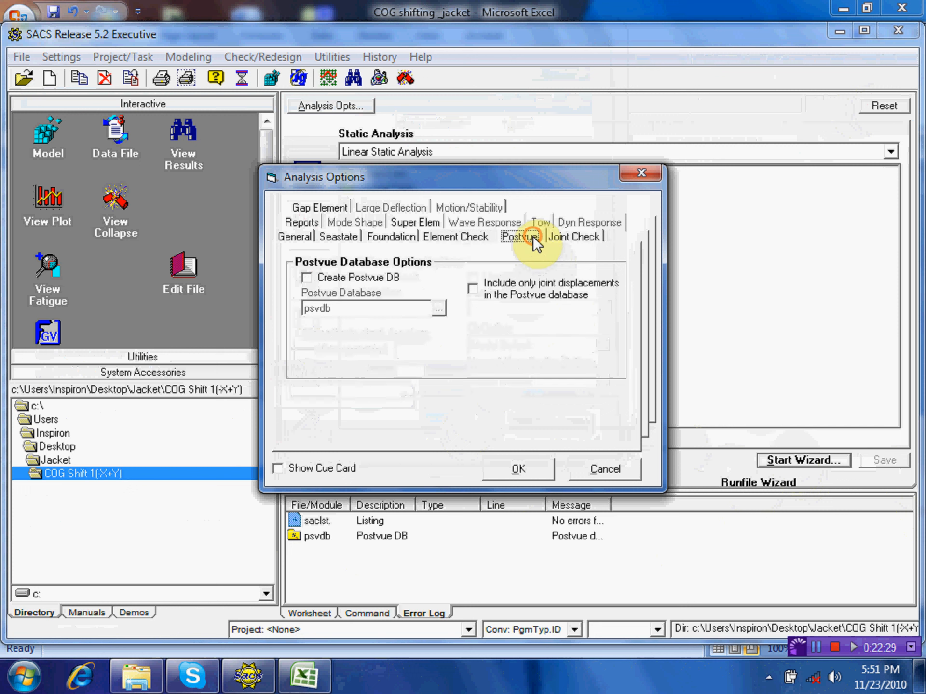
{"action": "left_click", "coordinate": [328, 278]}
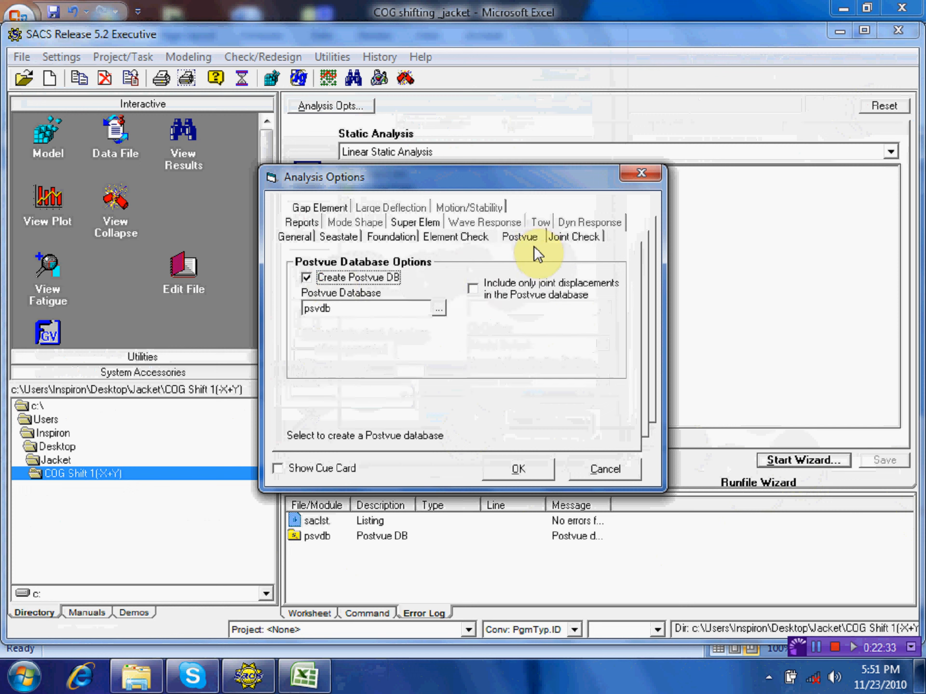
{"action": "left_click", "coordinate": [521, 470]}
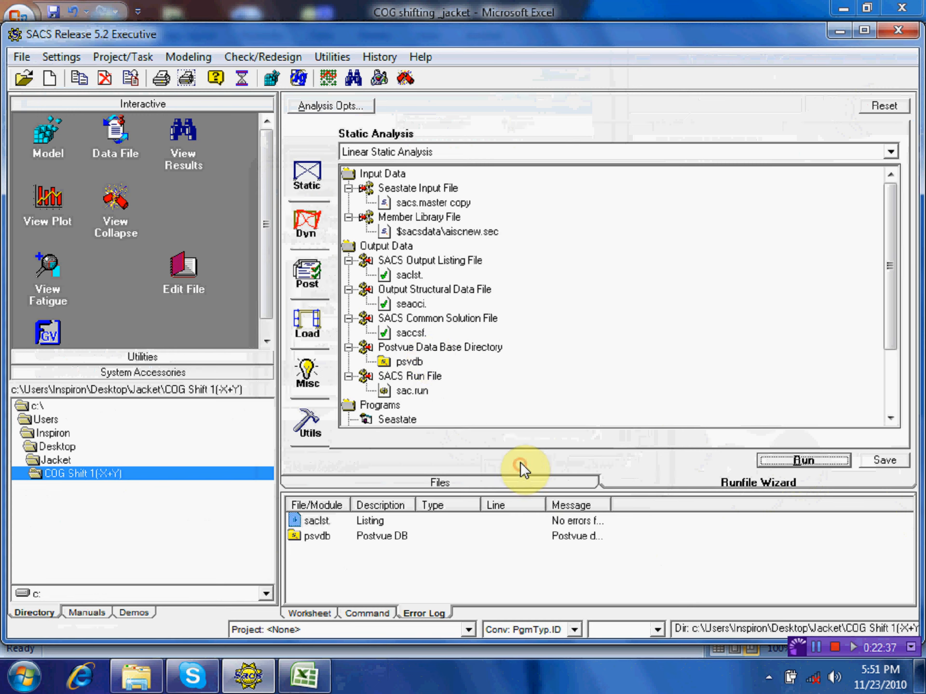
Step: Turn off keeping the saccsf and seaoci output files, and run the linear static analysis
{"action": "right_click", "coordinate": [403, 338]}
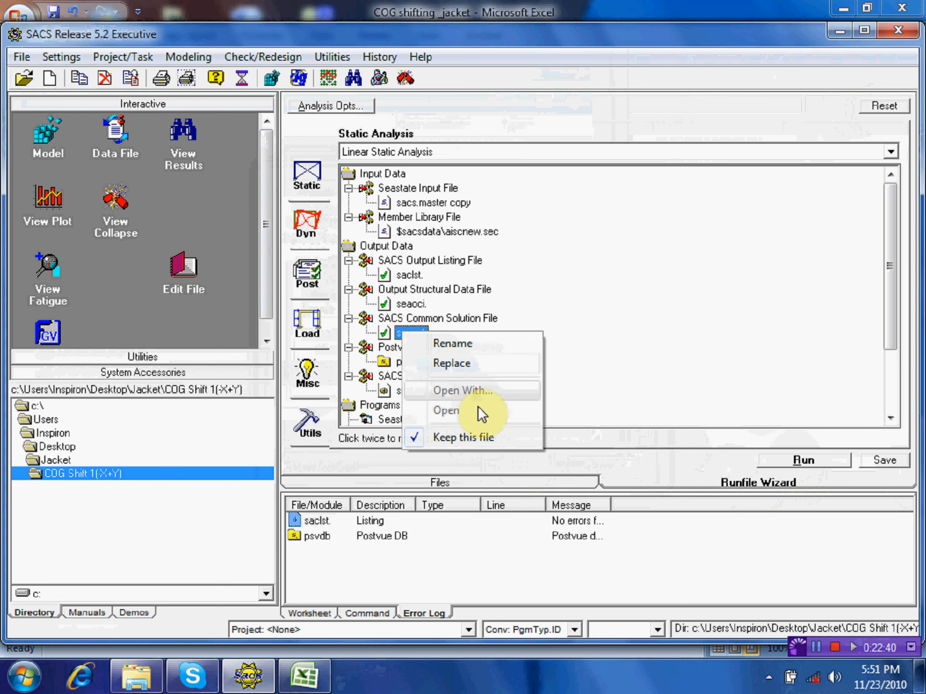
{"action": "left_click", "coordinate": [488, 436]}
{"action": "right_click", "coordinate": [409, 304]}
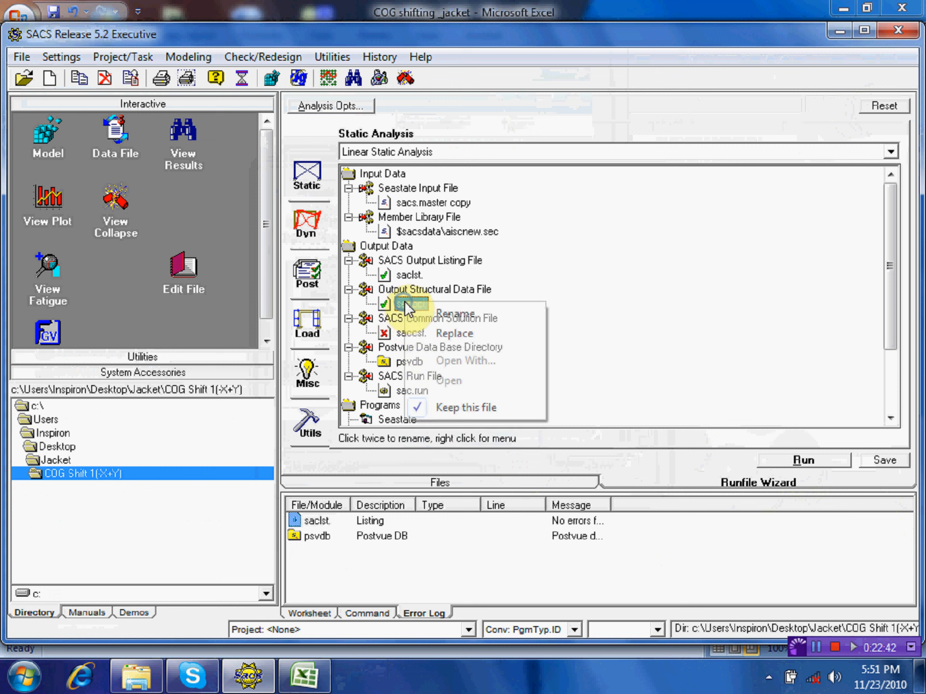
{"action": "left_click", "coordinate": [490, 407]}
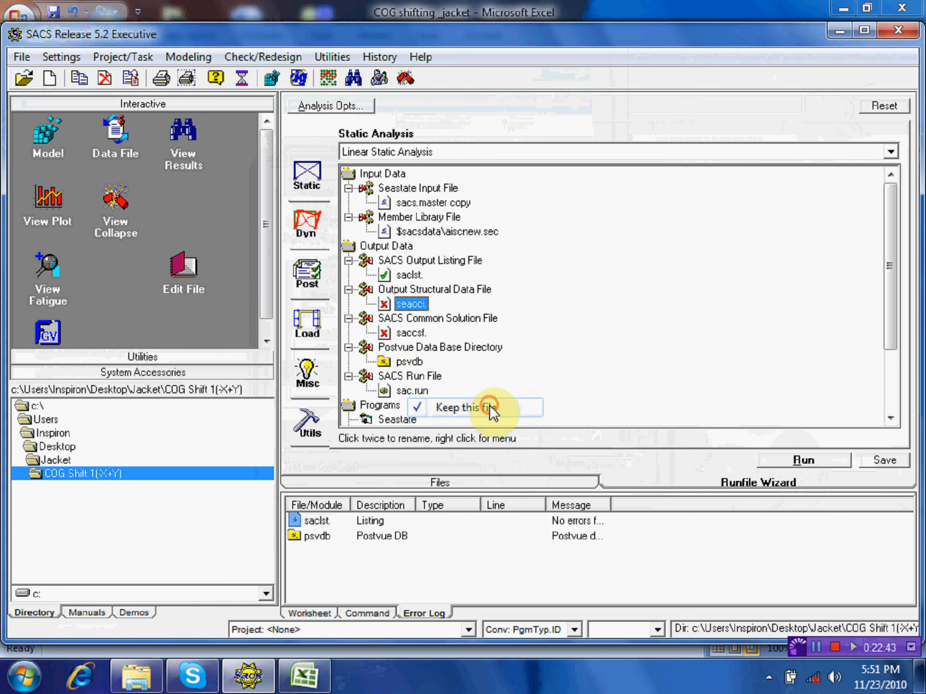
{"action": "left_click", "coordinate": [801, 462]}
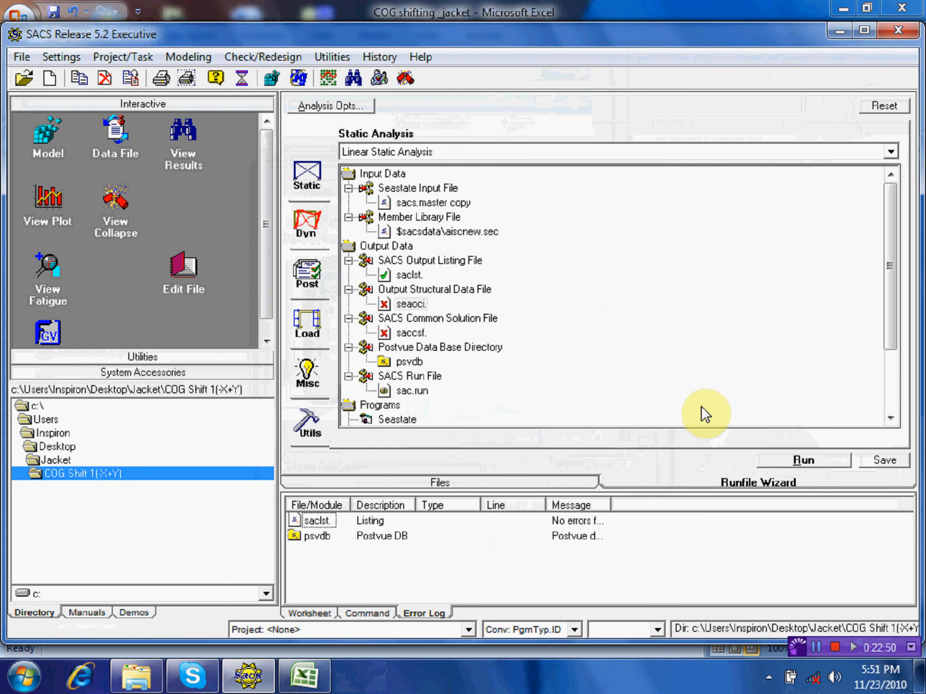
Step: Open the psvdb results database in Postvue and label the joints with their Force X reactions
{"action": "double_click", "coordinate": [322, 536]}
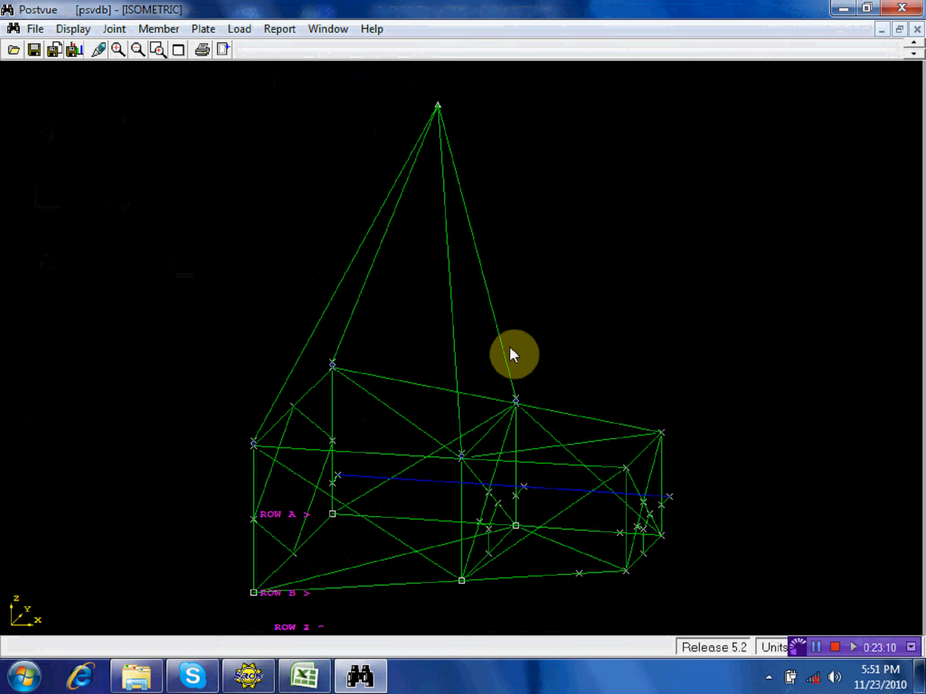
{"action": "left_click", "coordinate": [75, 34]}
{"action": "left_click", "coordinate": [126, 184]}
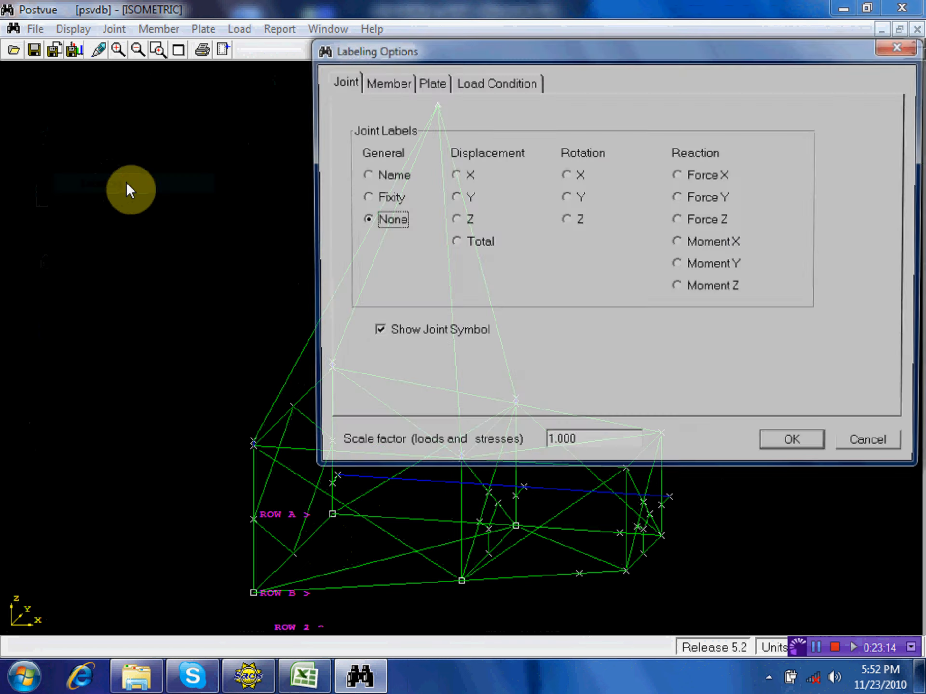
{"action": "left_click", "coordinate": [694, 176]}
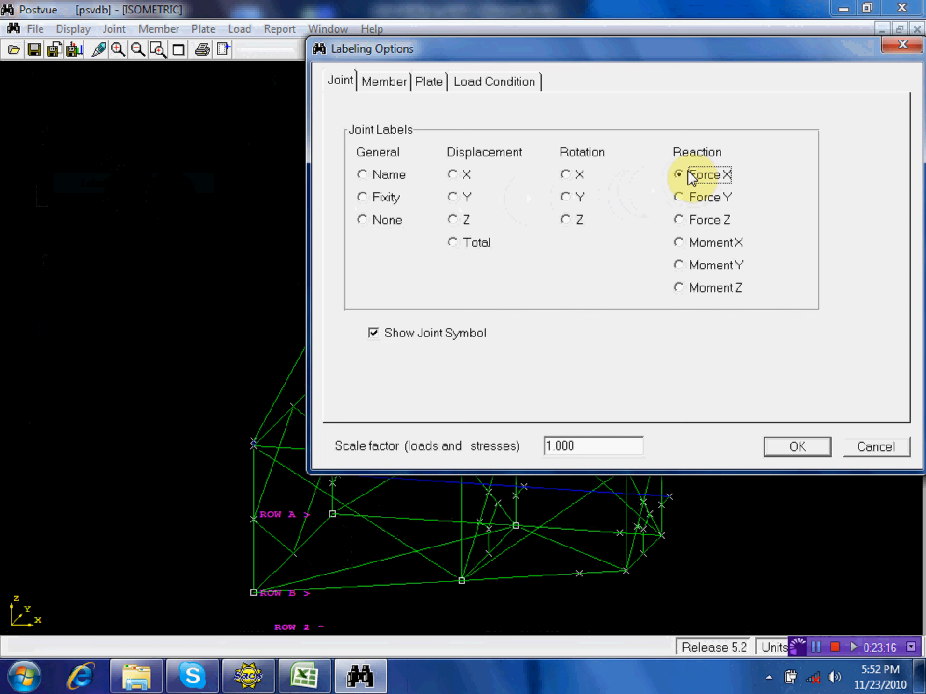
{"action": "left_click", "coordinate": [795, 449]}
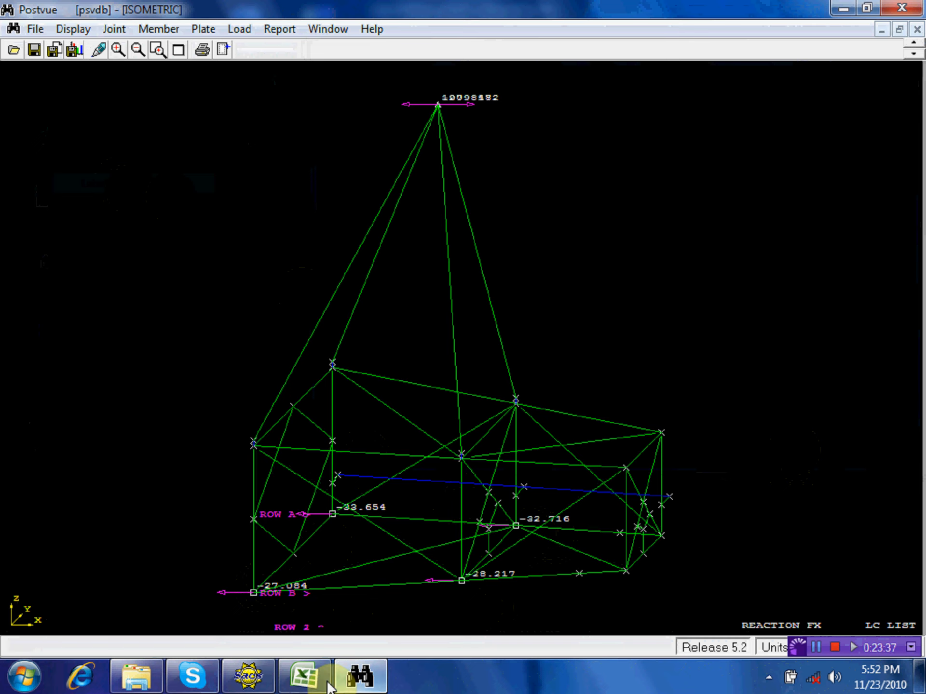
Step: Switch to the COG shifting workbook in Excel and fill the SHIFT 1(-X,+Y) Total(KN) values, D46:D49, with blue
{"action": "left_click", "coordinate": [312, 683]}
{"action": "scroll", "coordinate": [312, 482], "scroll_direction": "down", "scroll_amount": 1}
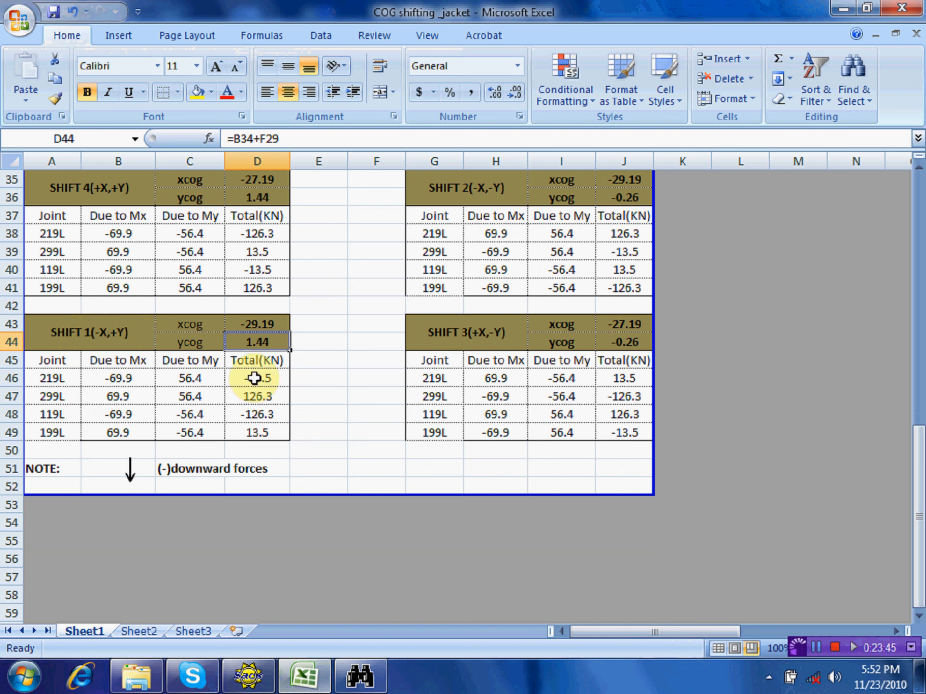
{"action": "left_click_drag", "start_coordinate": [254, 378], "coordinate": [258, 432]}
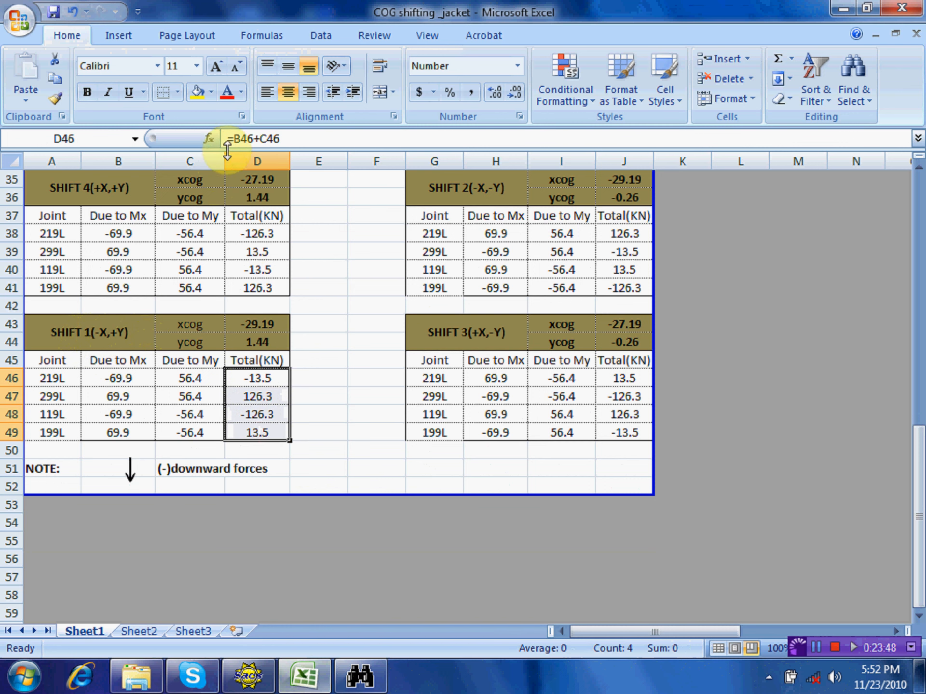
{"action": "left_click", "coordinate": [210, 93]}
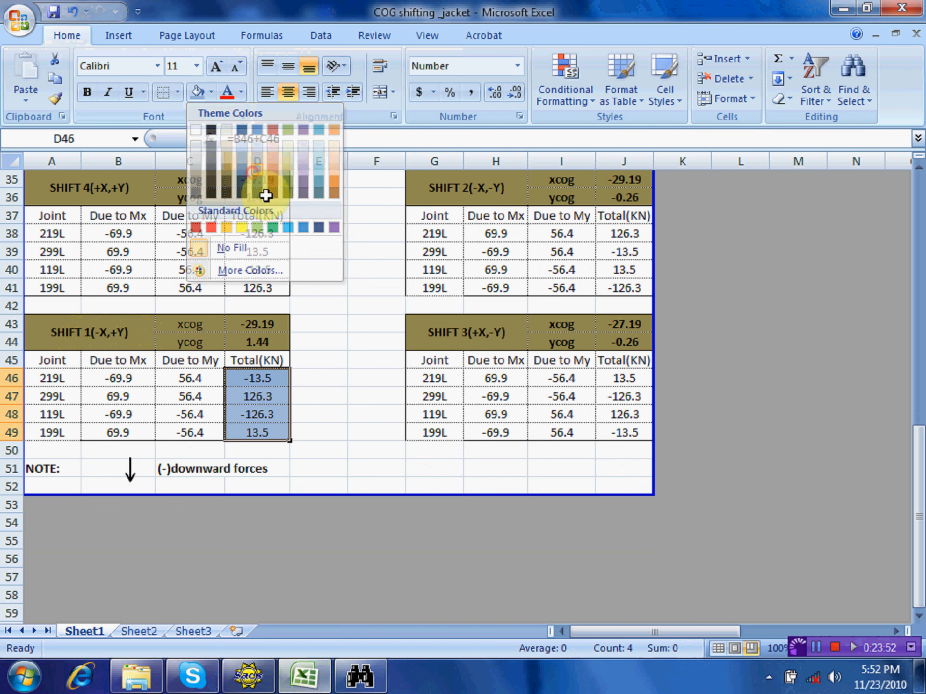
{"action": "left_click", "coordinate": [255, 171]}
{"action": "left_click", "coordinate": [375, 378]}
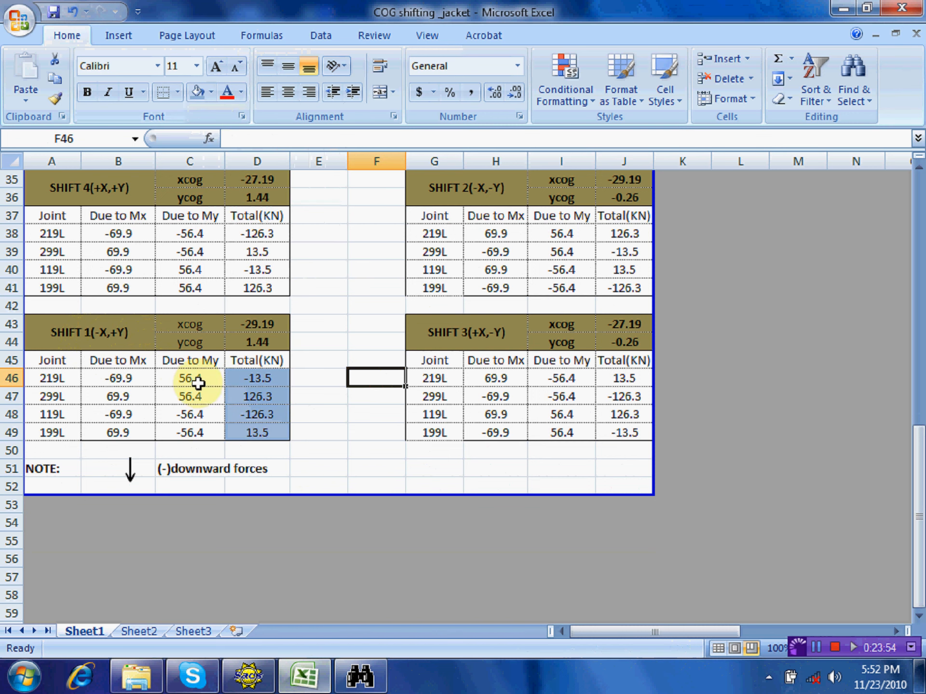
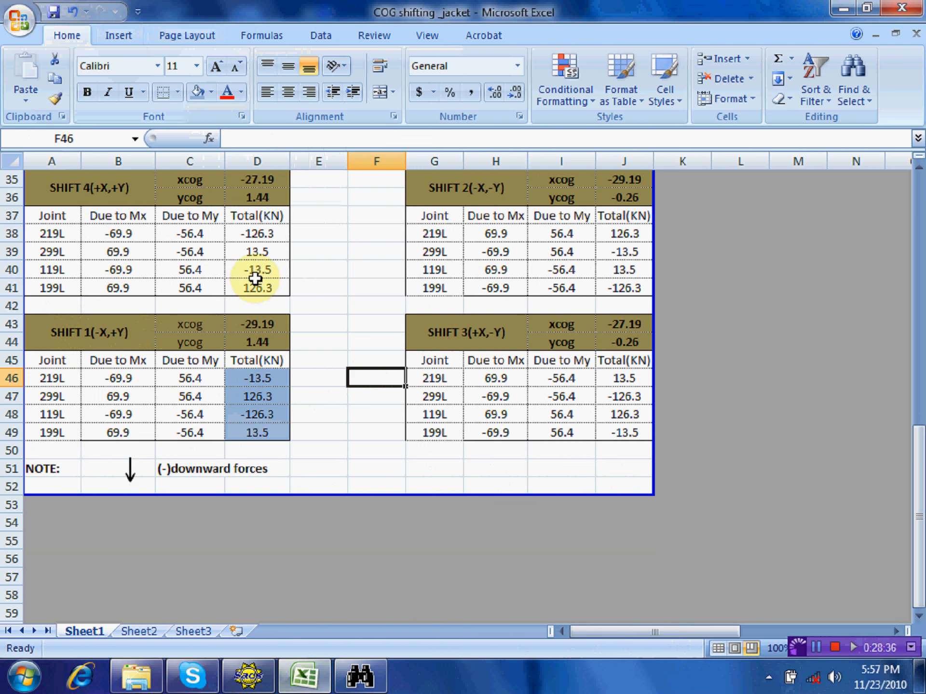
Step: Review the Total, Due to Mx and Due to My load cells in the SHIFT 4(+X,+Y) table
{"action": "left_click", "coordinate": [273, 237]}
{"action": "left_click", "coordinate": [271, 250]}
{"action": "left_click", "coordinate": [269, 268]}
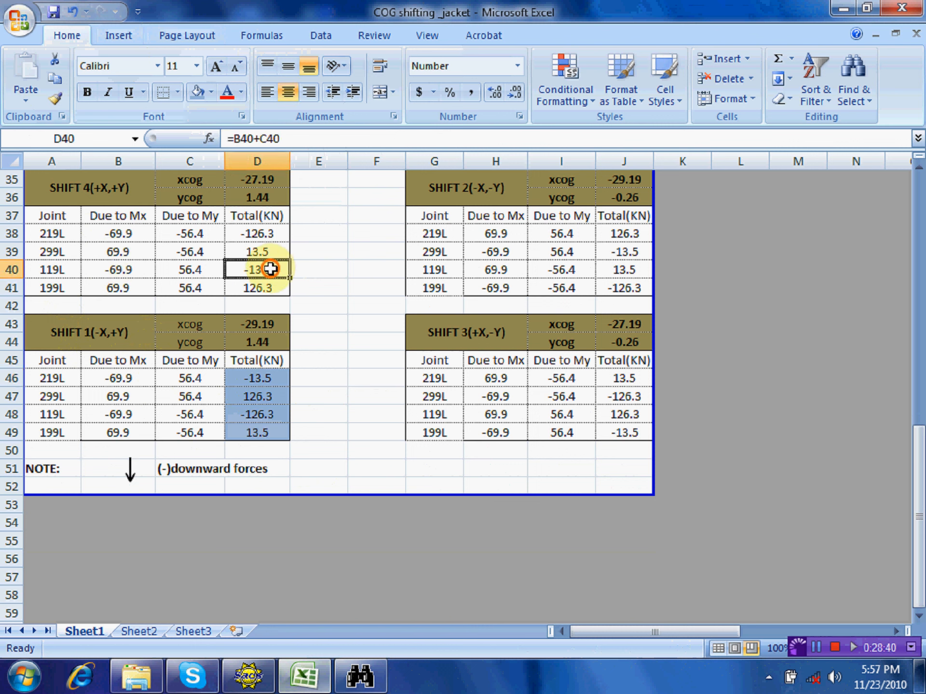
{"action": "left_click", "coordinate": [139, 235]}
{"action": "left_click", "coordinate": [189, 233]}
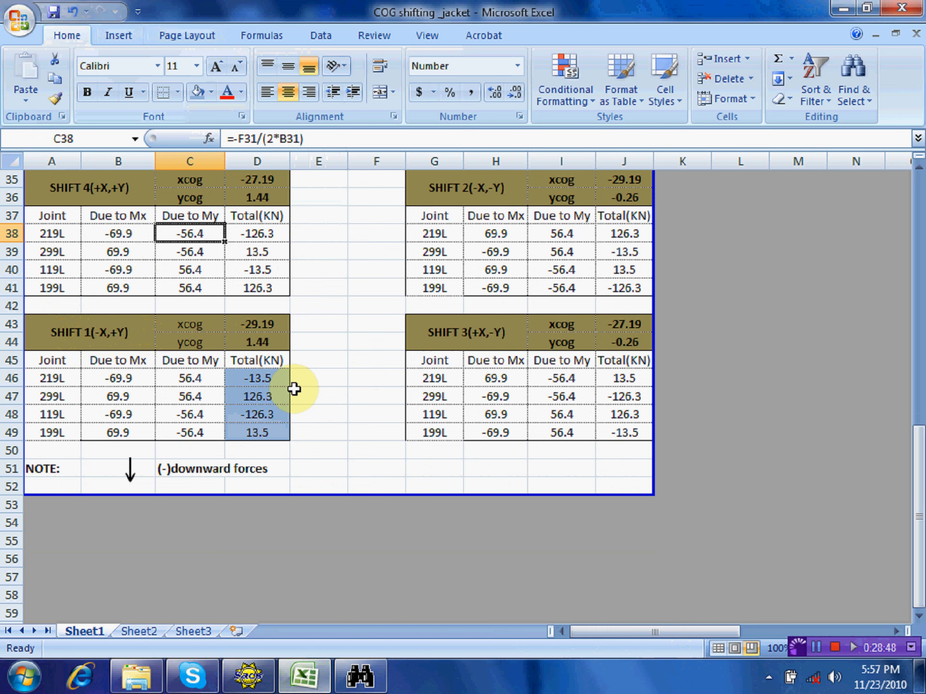
Step: Close Postvue, open sacs.master copy in PrecedePro, dismiss the Precede Selection window and maximize the isometric view
{"action": "right_click", "coordinate": [371, 670]}
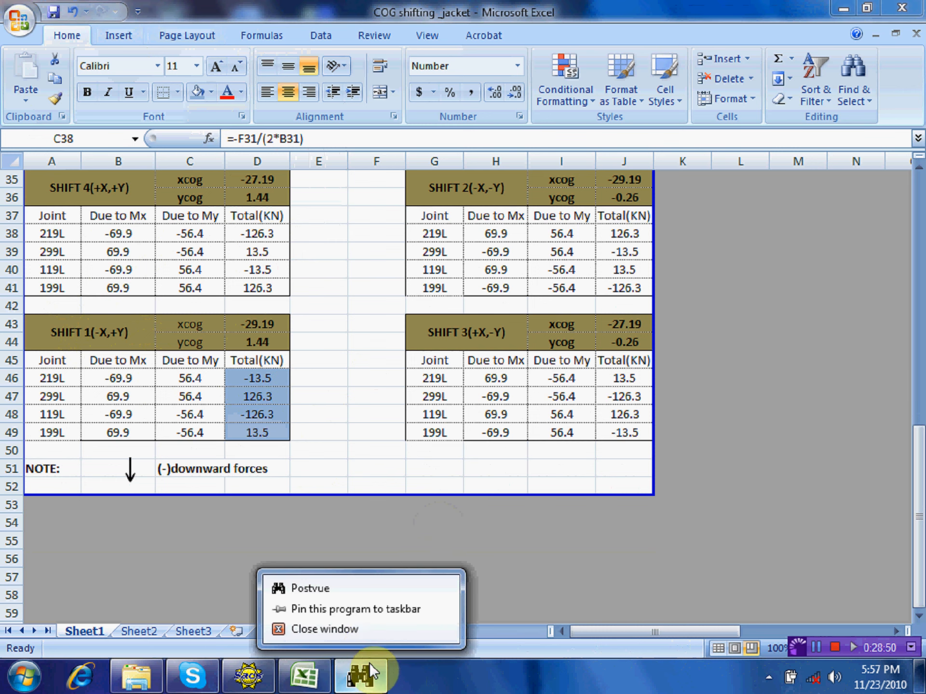
{"action": "left_click", "coordinate": [363, 630]}
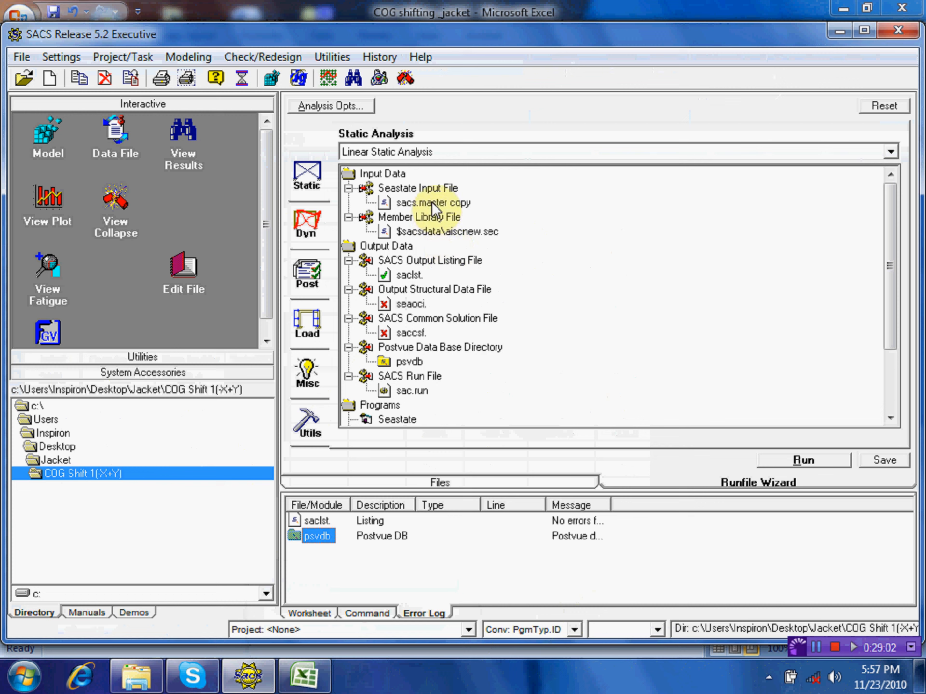
{"action": "left_click_drag", "start_coordinate": [432, 202], "coordinate": [46, 136]}
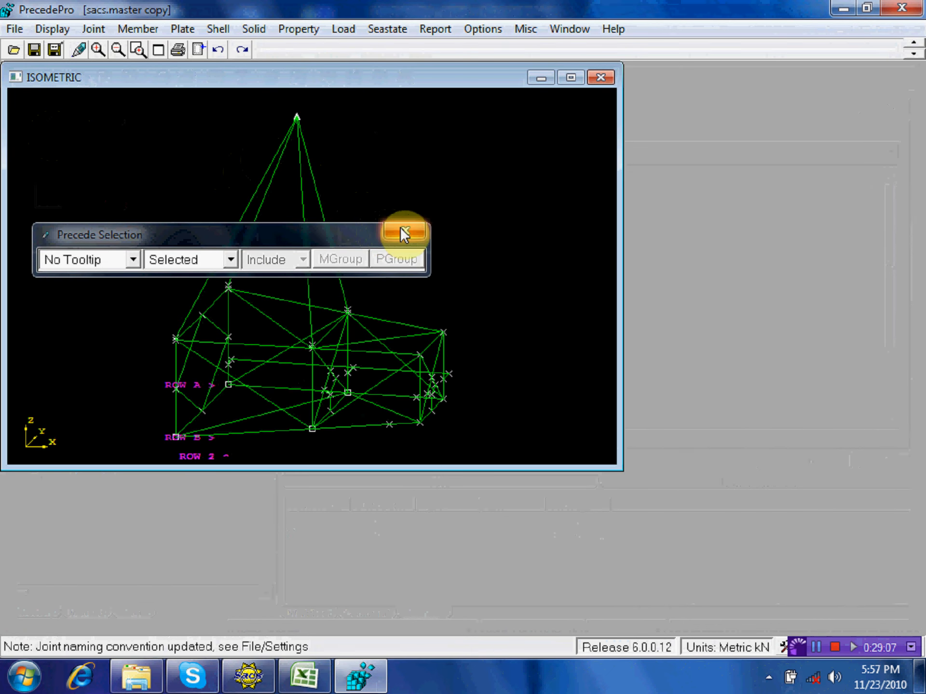
{"action": "left_click", "coordinate": [404, 234]}
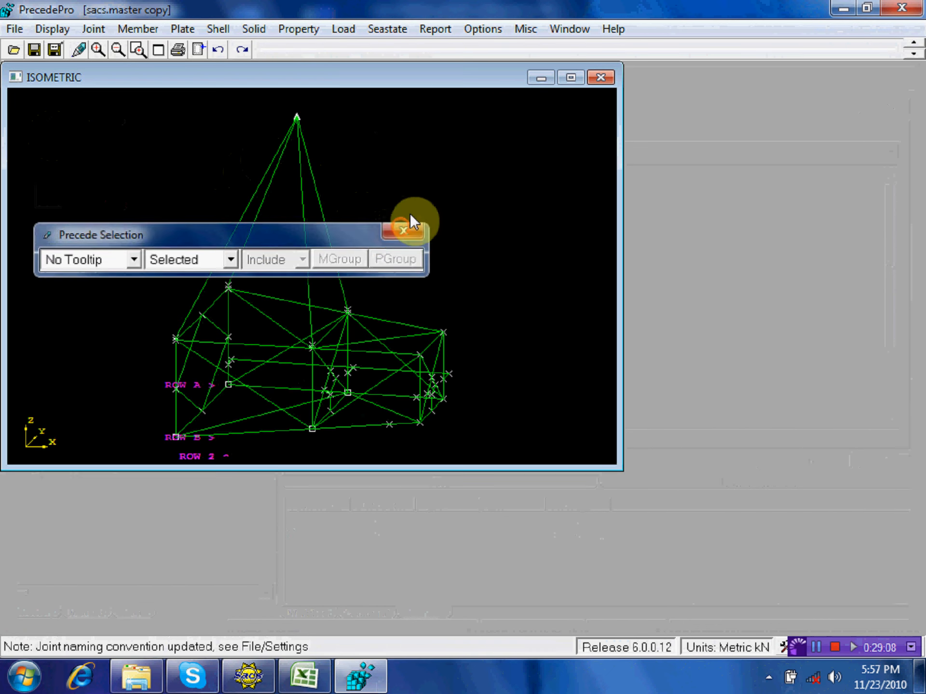
{"action": "left_click", "coordinate": [570, 79]}
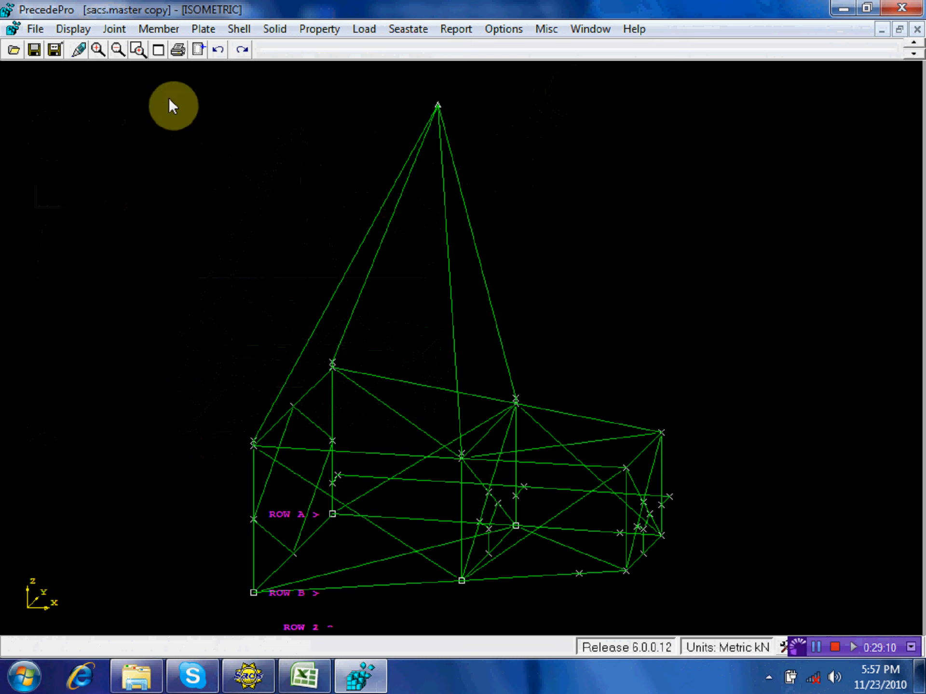
Step: Check the coordinates and fixity of the apex joint where the slings meet, and close its details
{"action": "left_click", "coordinate": [114, 29]}
{"action": "left_click", "coordinate": [130, 47]}
{"action": "left_click", "coordinate": [436, 106]}
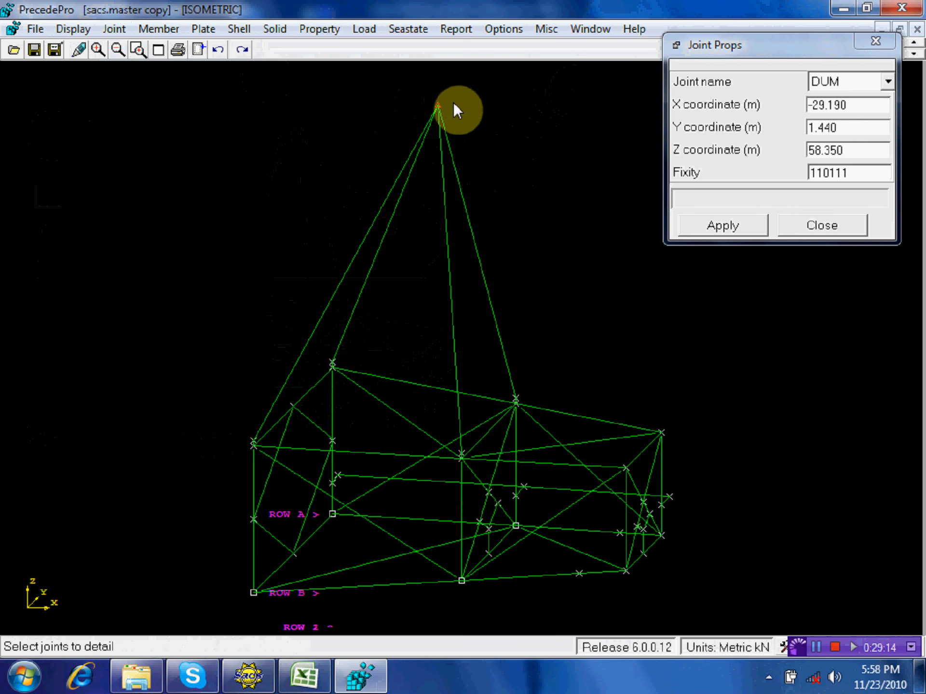
{"action": "left_click", "coordinate": [853, 223]}
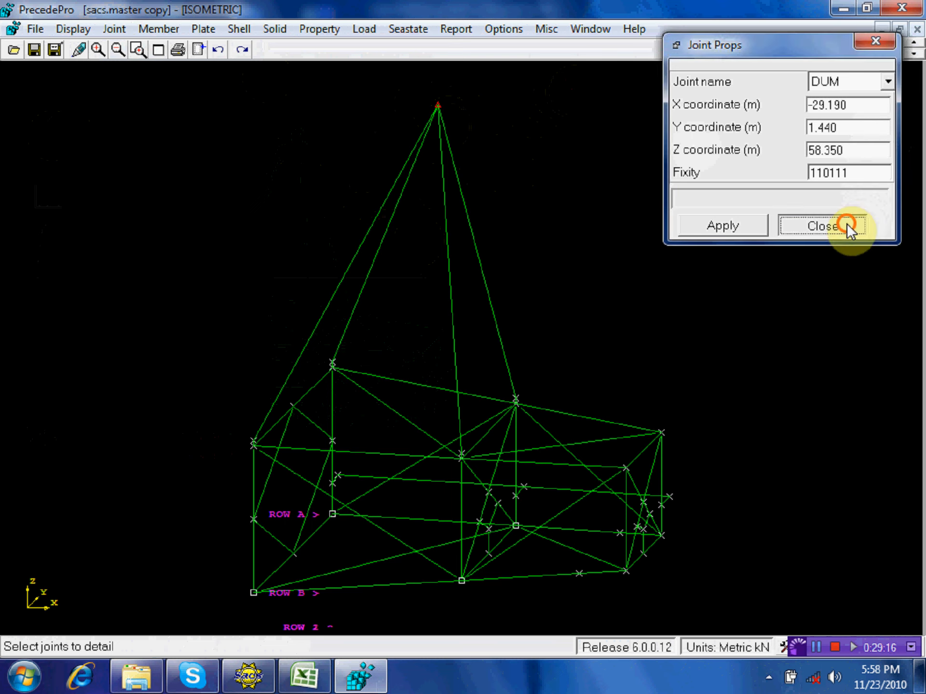
Step: Select joint 219L on the jacket's upper frame for joint loading, check the SHIFT 1 loads in Excel and apply the selection
{"action": "left_click", "coordinate": [136, 50]}
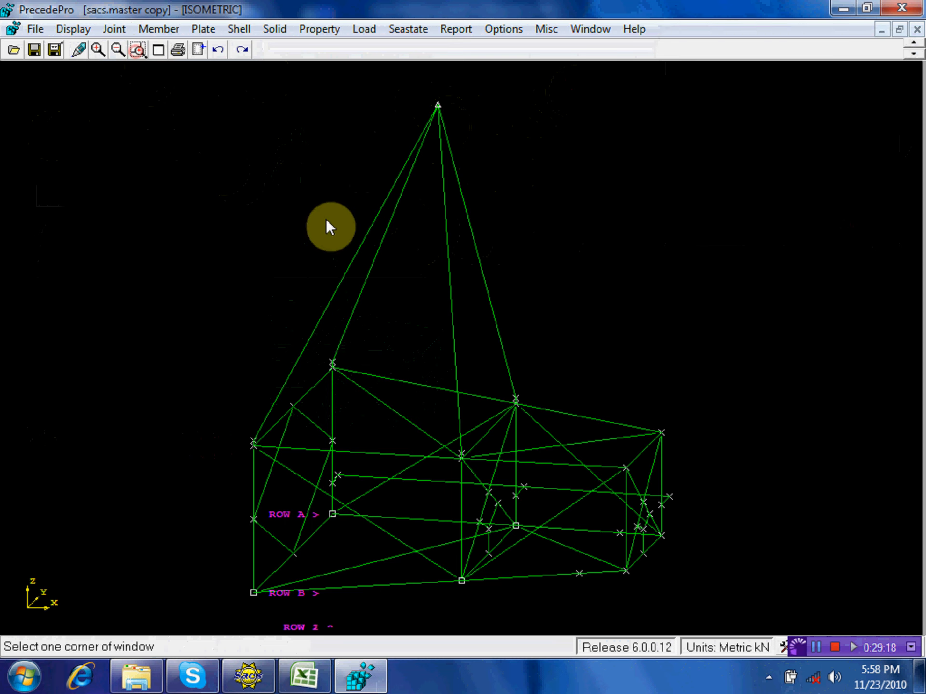
{"action": "left_click", "coordinate": [564, 495]}
{"action": "left_click", "coordinate": [230, 320]}
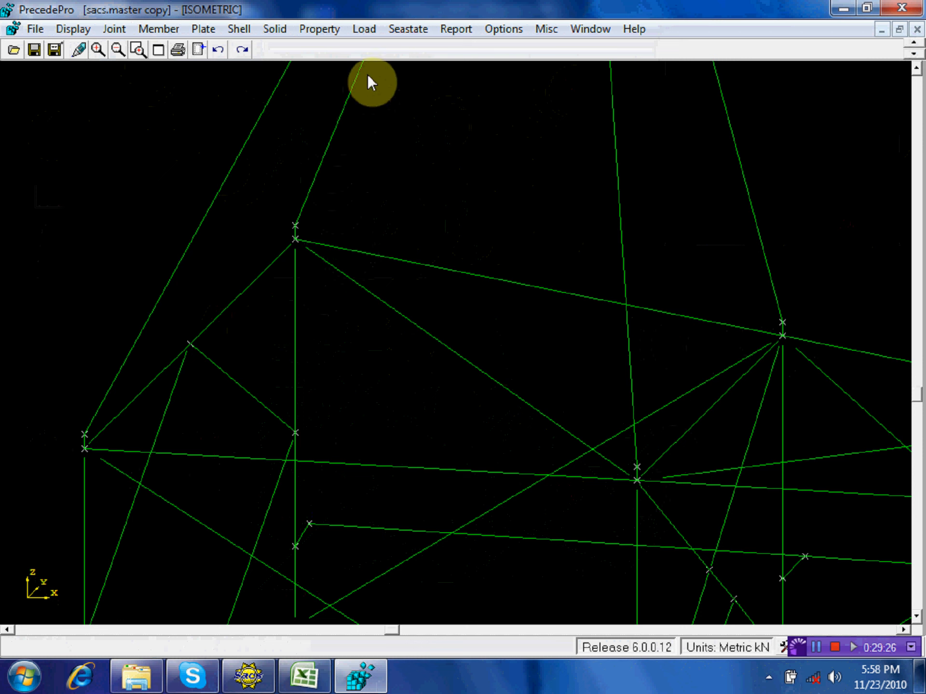
{"action": "left_click", "coordinate": [371, 29]}
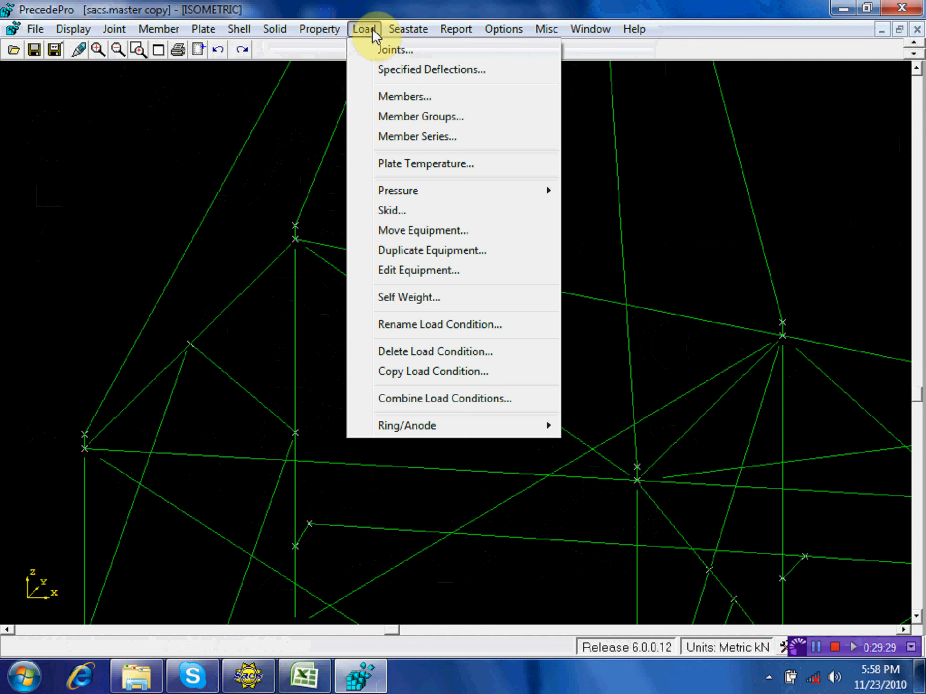
{"action": "left_click", "coordinate": [385, 51]}
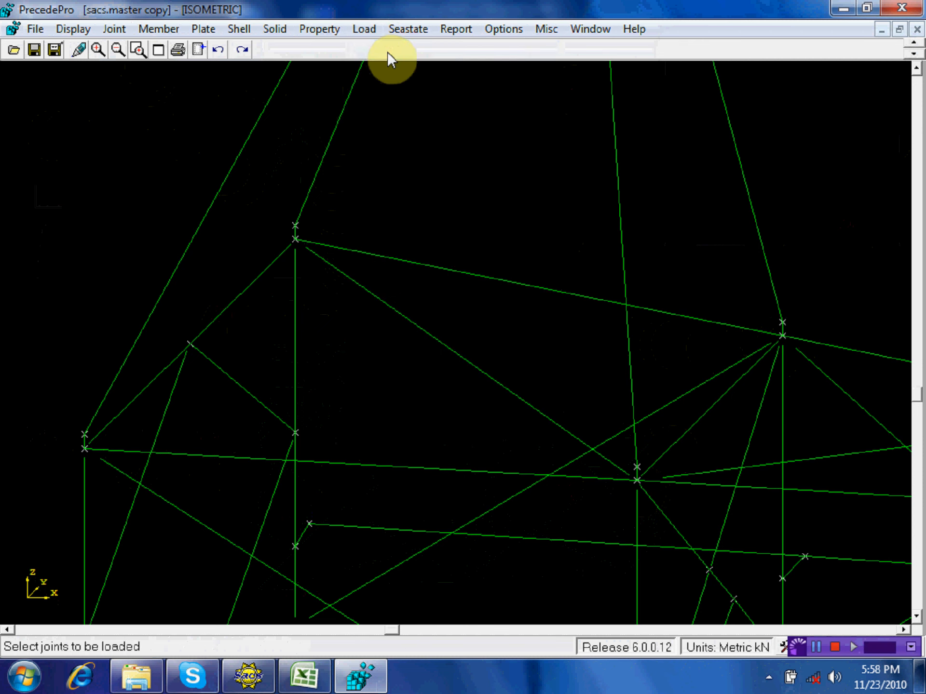
{"action": "left_click", "coordinate": [783, 335]}
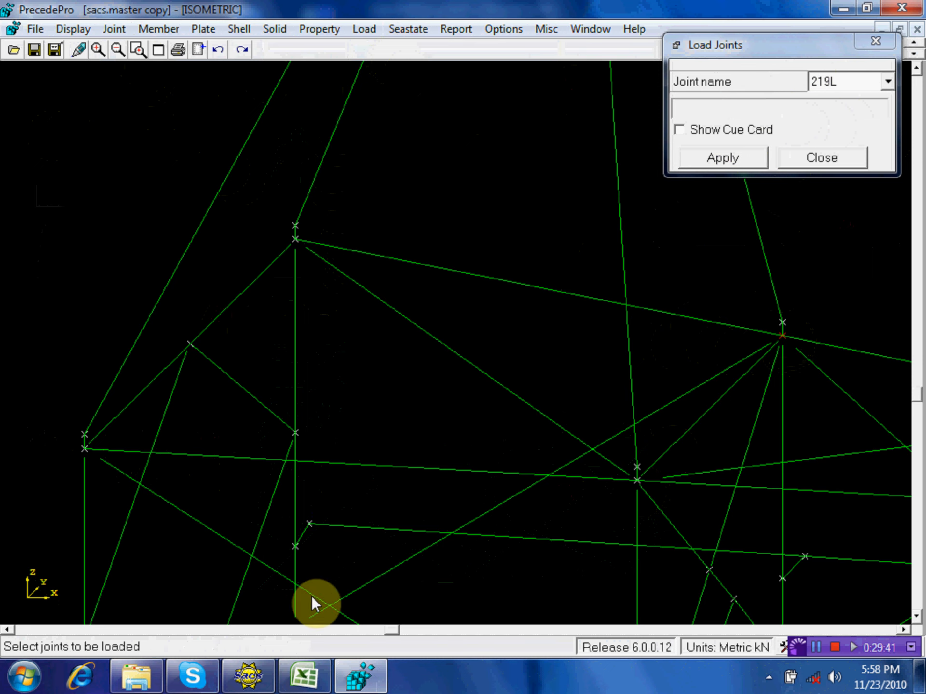
{"action": "left_click", "coordinate": [306, 675]}
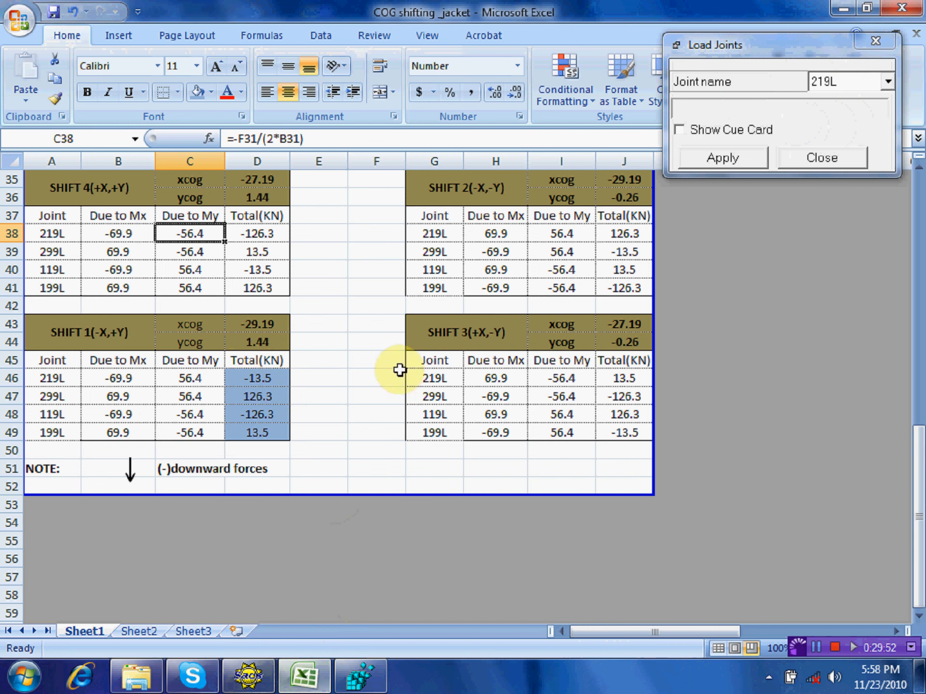
{"action": "left_click", "coordinate": [729, 157]}
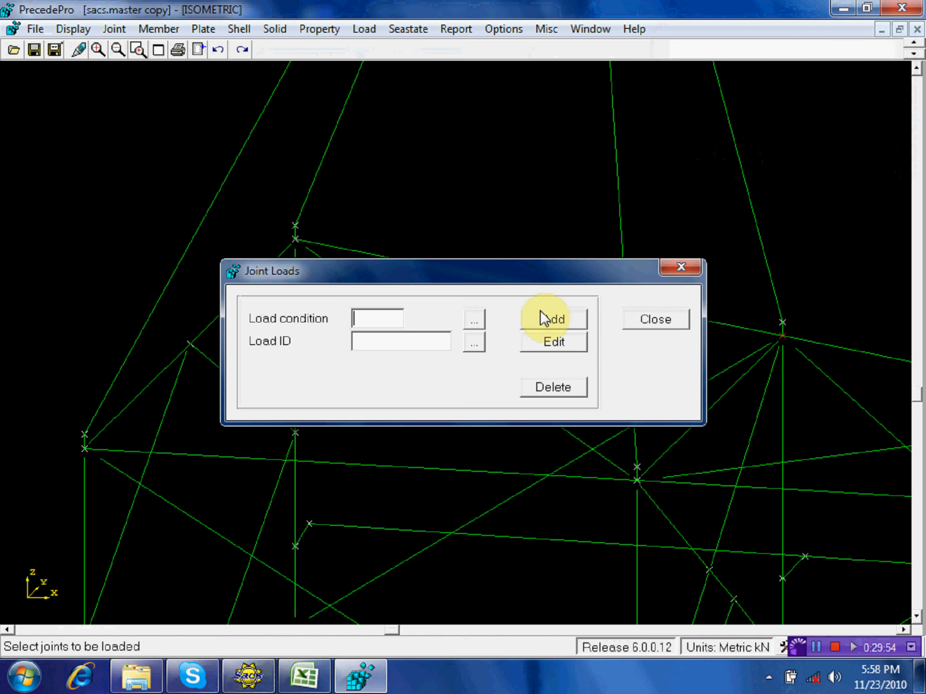
Step: Add a joint load for 219L under load condition cog1 with load ID -x+y
{"action": "type", "text": "c"}
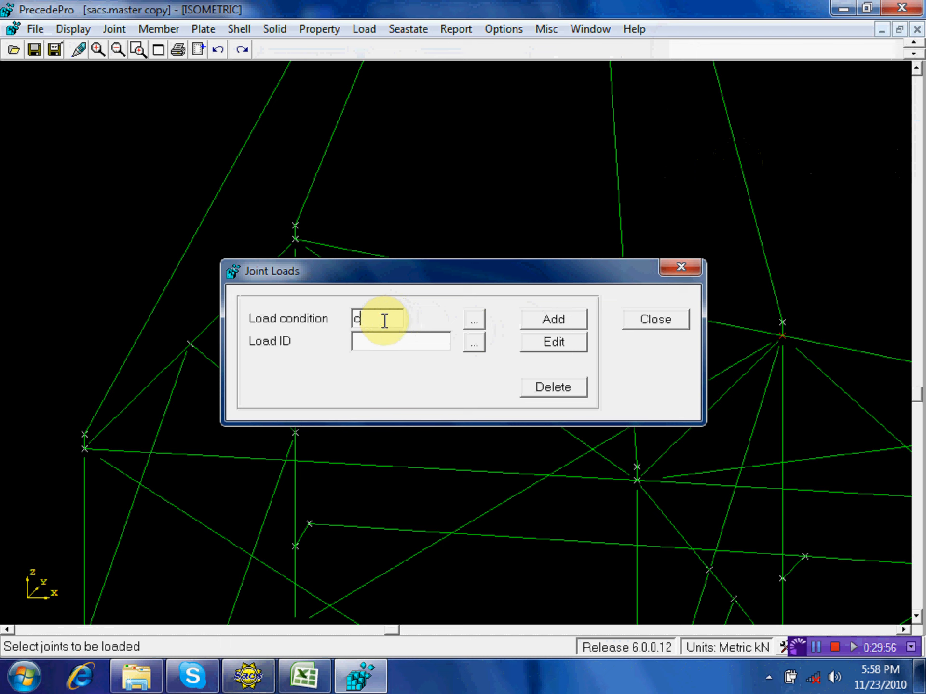
{"action": "type", "text": "og1"}
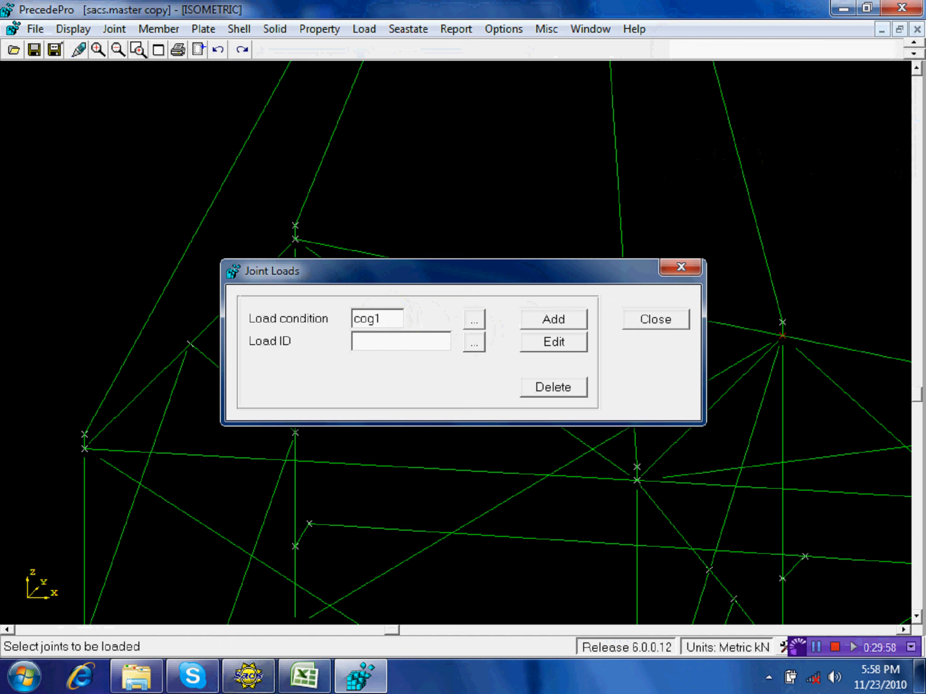
{"action": "left_click", "coordinate": [386, 327]}
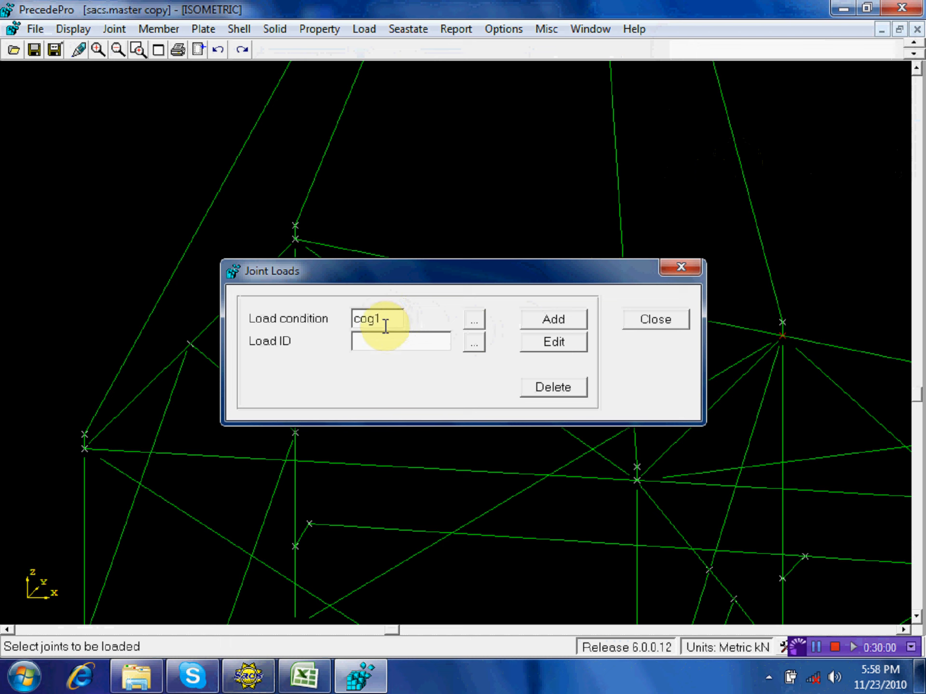
{"action": "left_click", "coordinate": [378, 339]}
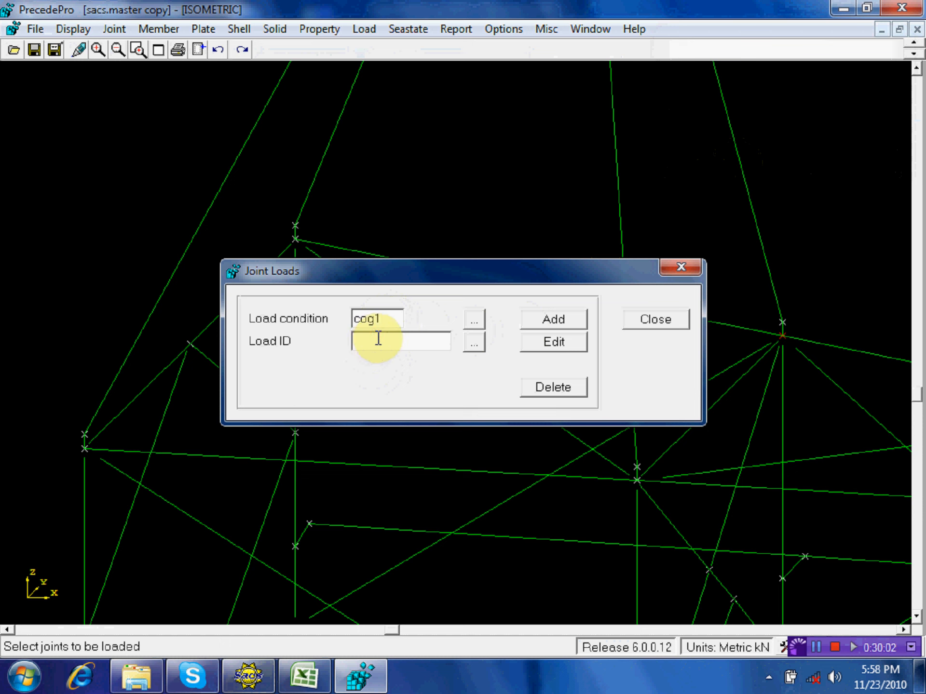
{"action": "type", "text": "-x"}
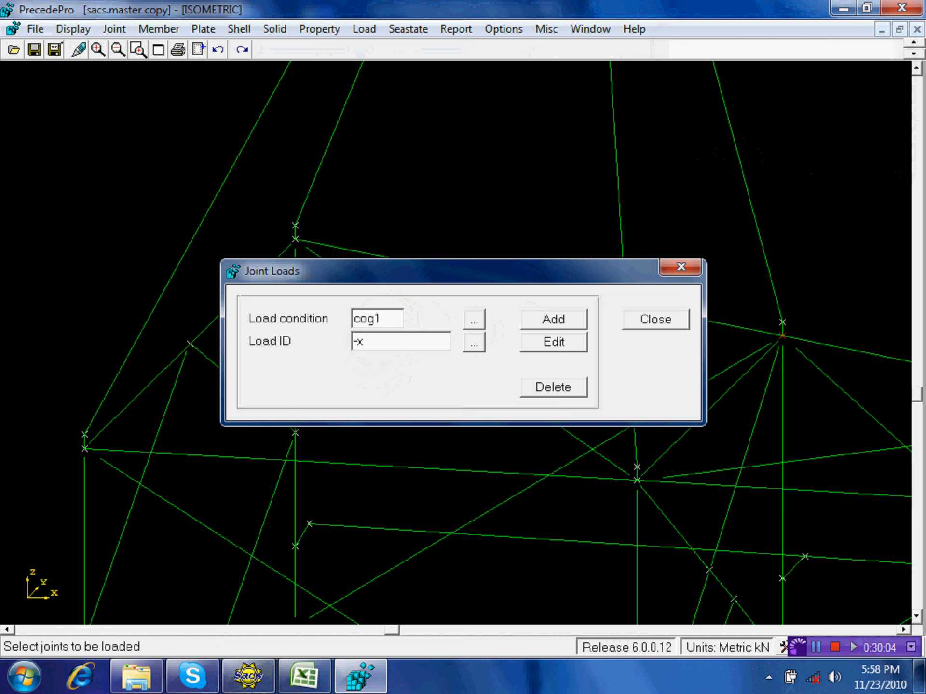
{"action": "type", "text": "+y"}
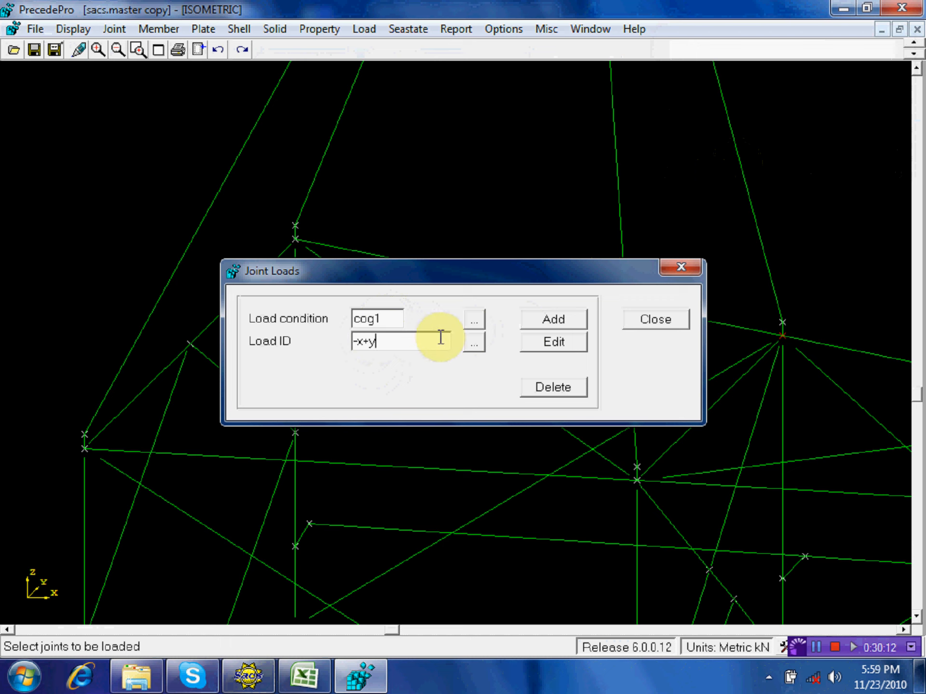
{"action": "left_click", "coordinate": [567, 318]}
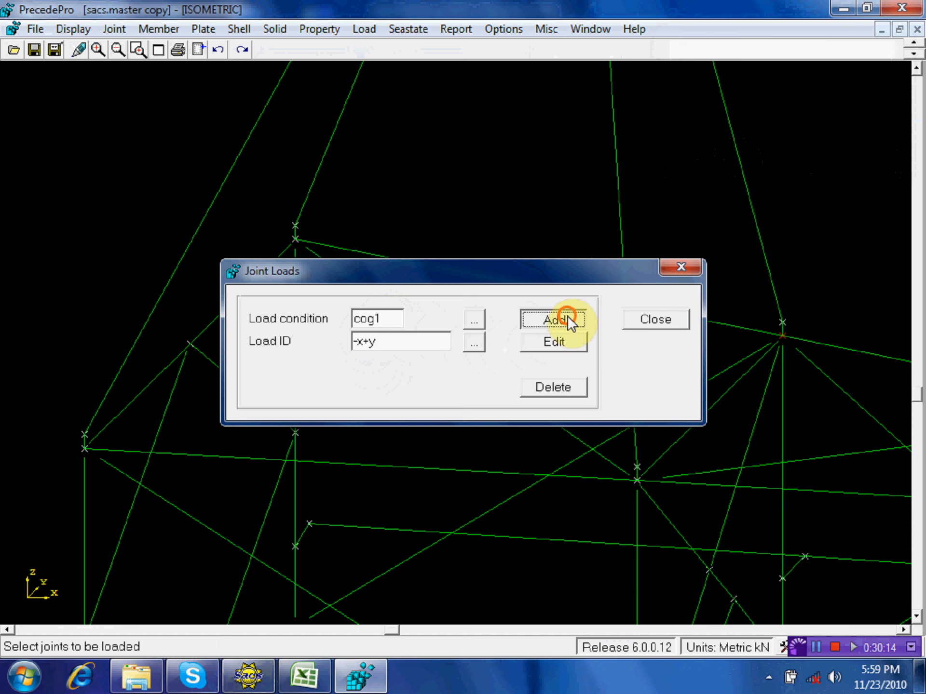
Step: Set the vertical force Fz at joint 219L to -13.5 kN and check it against the SHIFT 1(-X,+Y) total in Excel
{"action": "left_click", "coordinate": [428, 333]}
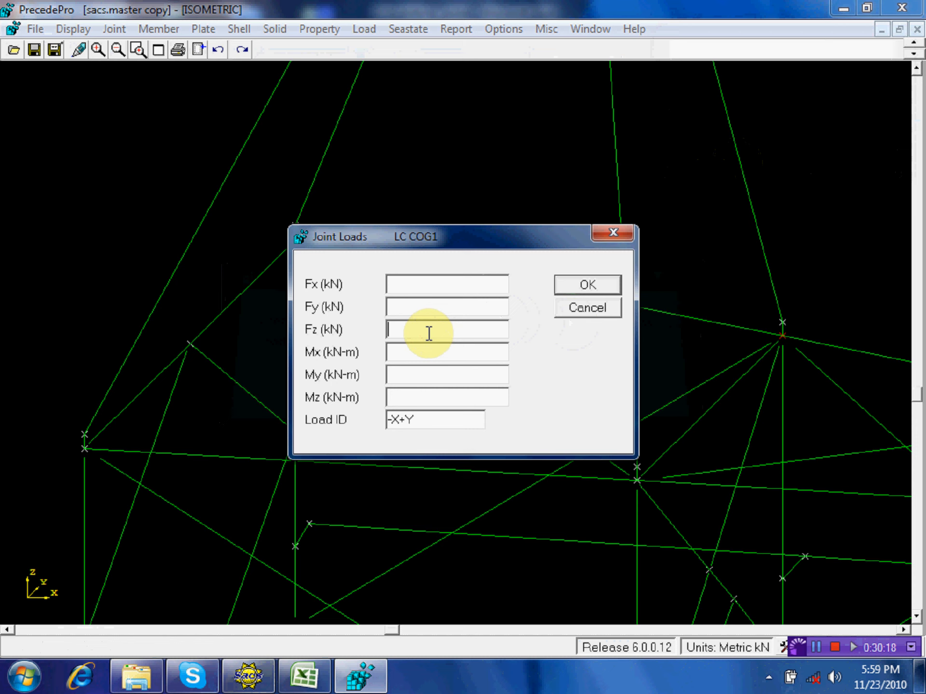
{"action": "type", "text": "-1"}
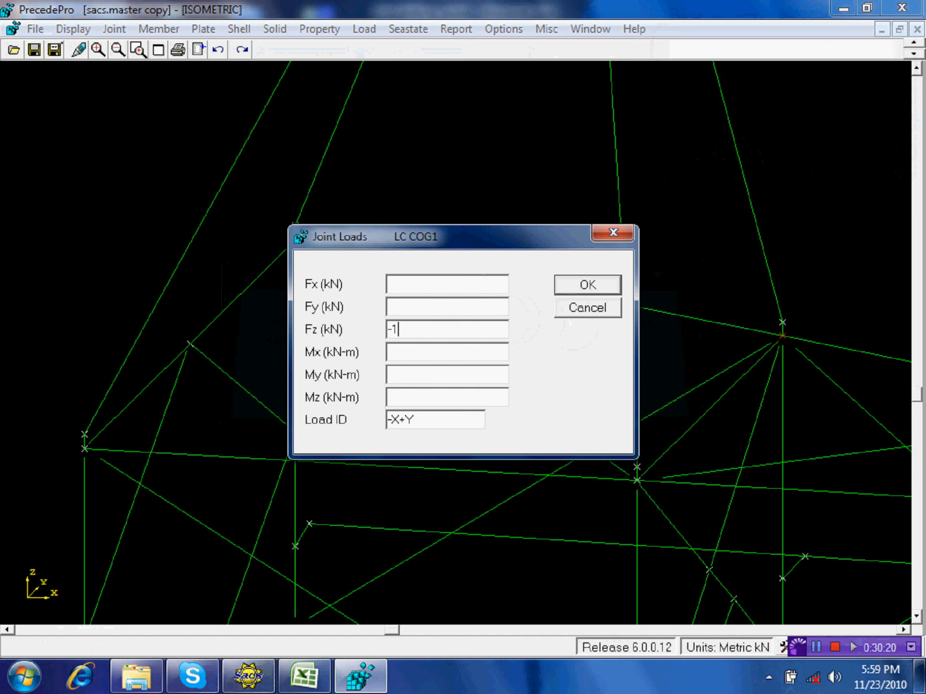
{"action": "type", "text": "3.5"}
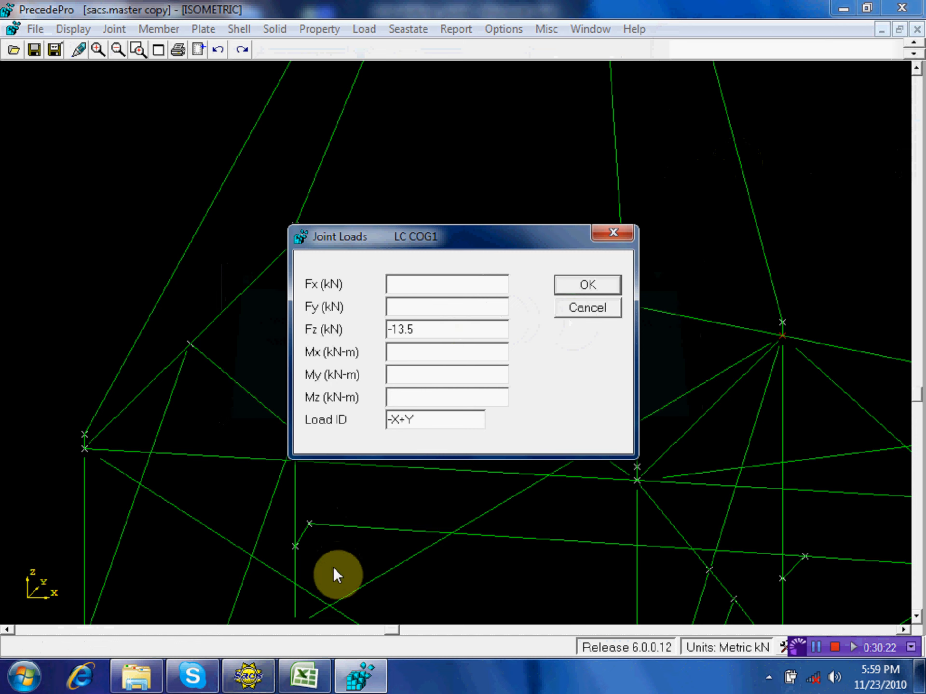
{"action": "left_click", "coordinate": [305, 676]}
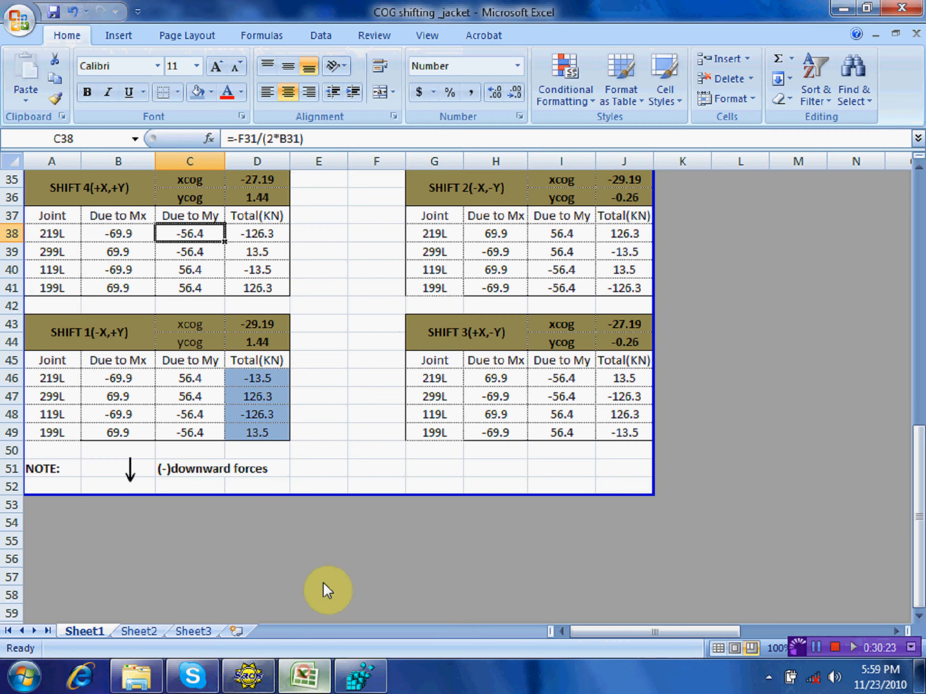
{"action": "left_click", "coordinate": [264, 378]}
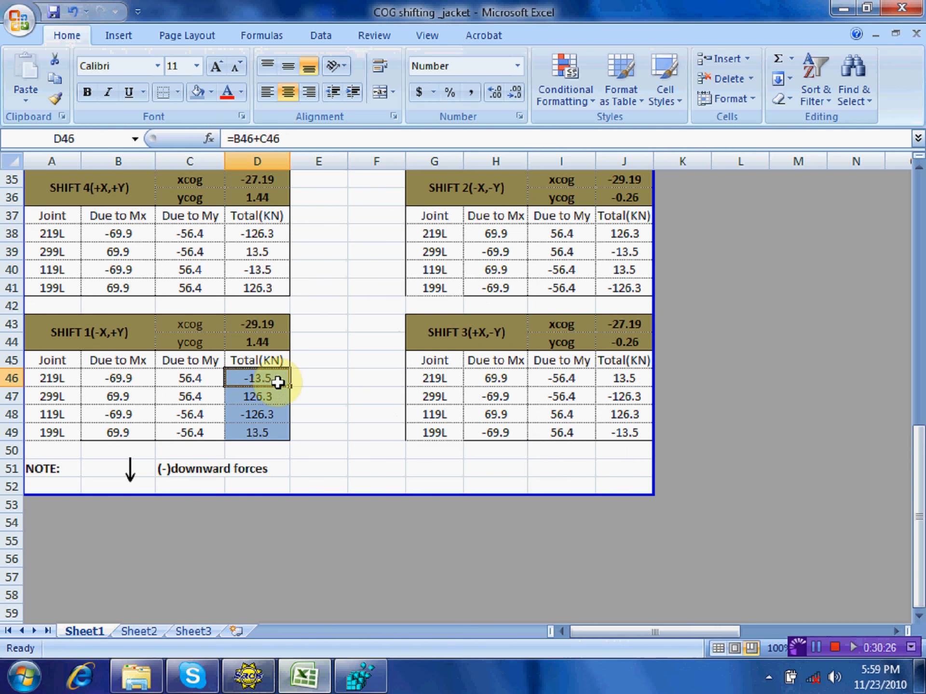
{"action": "left_click", "coordinate": [843, 8]}
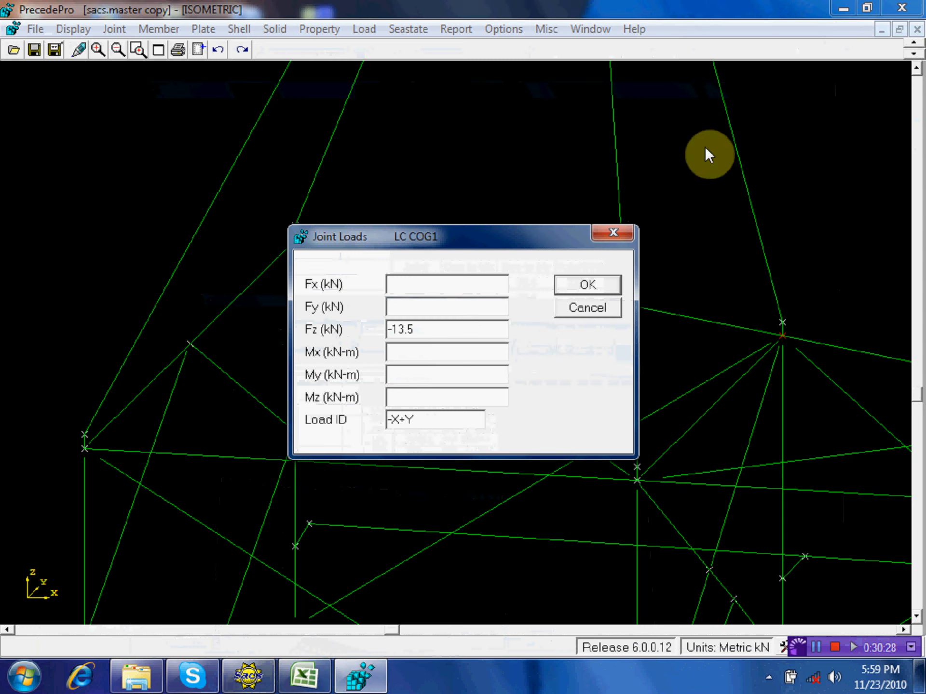
Step: Accept the joint 219L load and save it from the Sum of Forces Report
{"action": "left_click", "coordinate": [599, 282]}
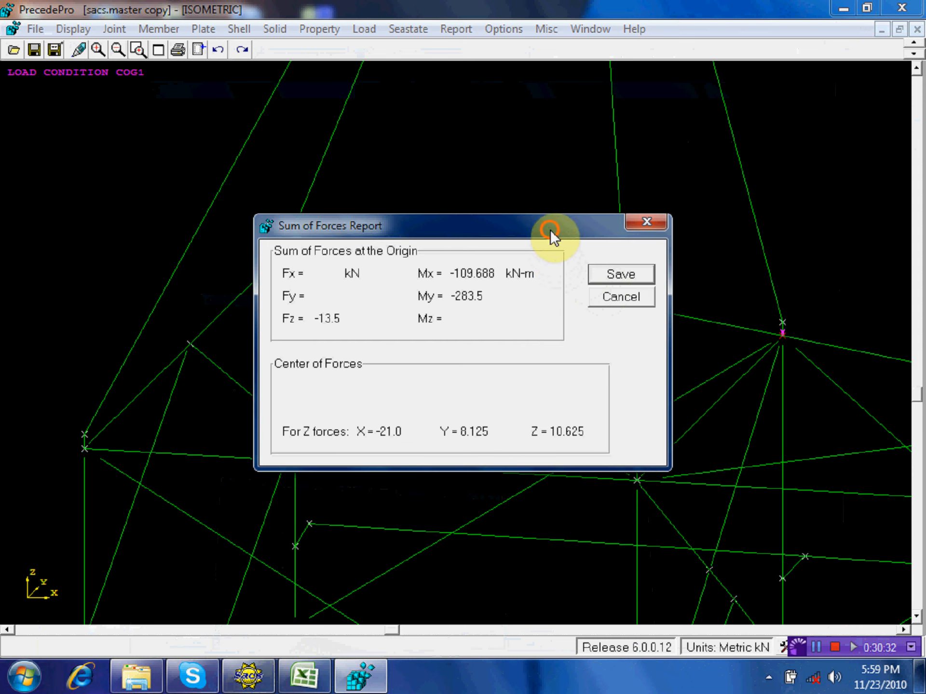
{"action": "left_click_drag", "start_coordinate": [550, 230], "coordinate": [499, 107]}
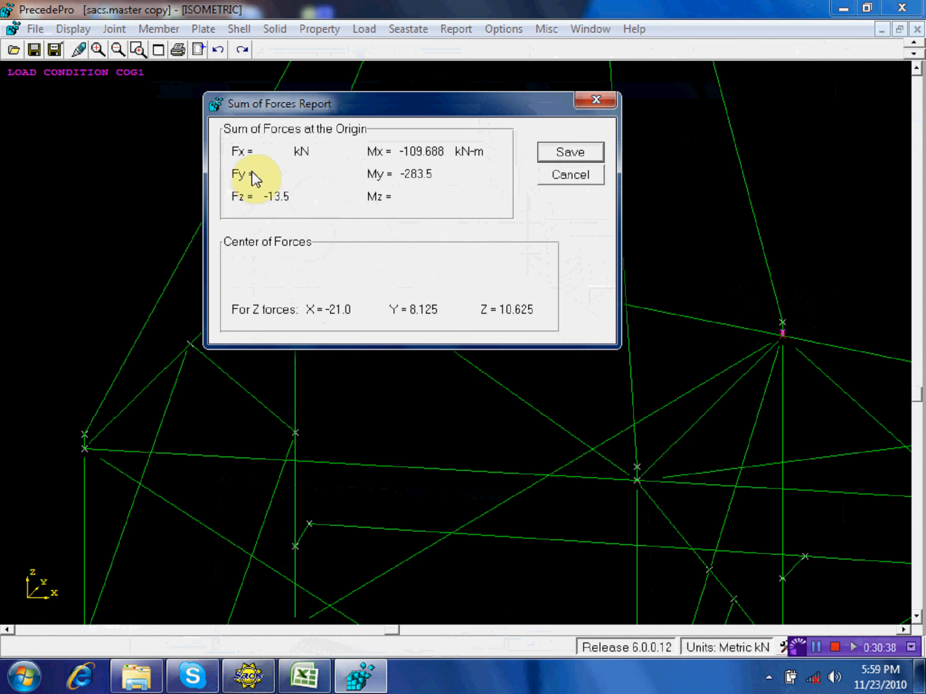
{"action": "left_click", "coordinate": [556, 159]}
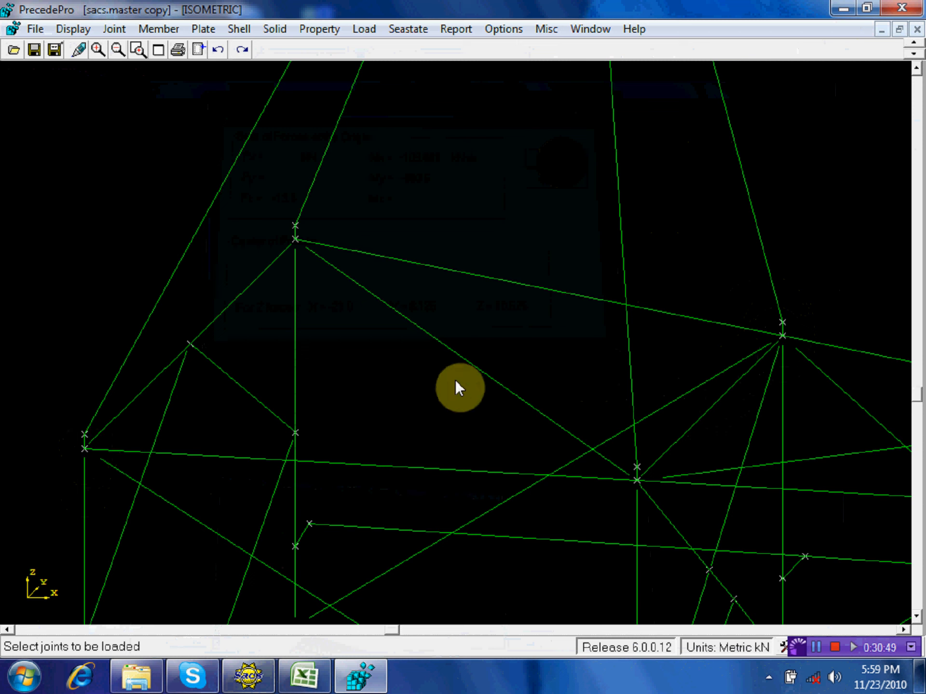
Step: Select joint 199L for loading and add a COG1 joint load with load ID -X+Y and Fz 13.5 kN
{"action": "left_click", "coordinate": [87, 448]}
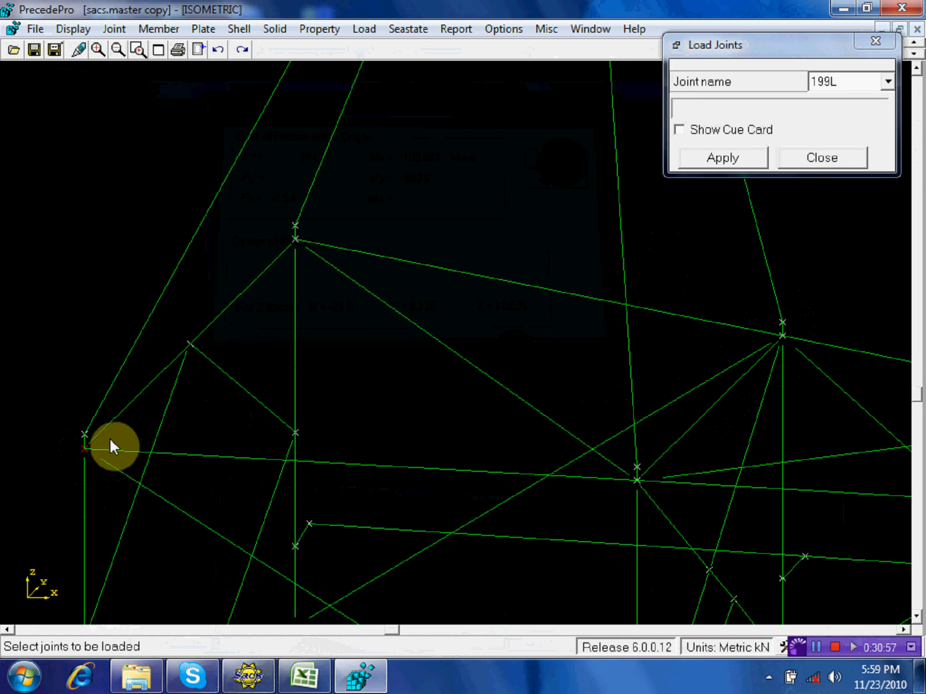
{"action": "left_click", "coordinate": [740, 154]}
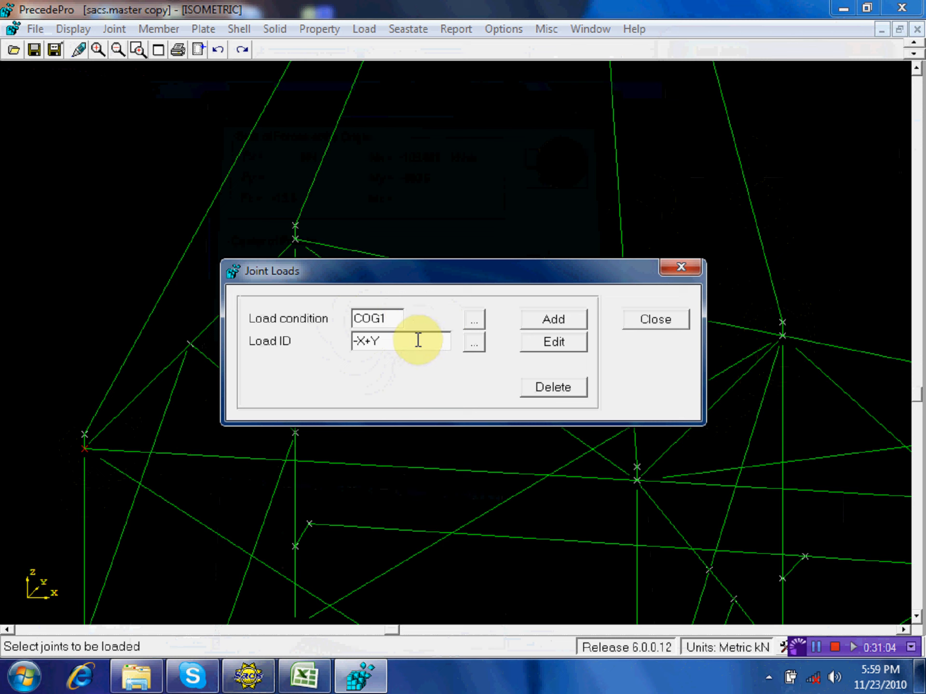
{"action": "left_click", "coordinate": [540, 320]}
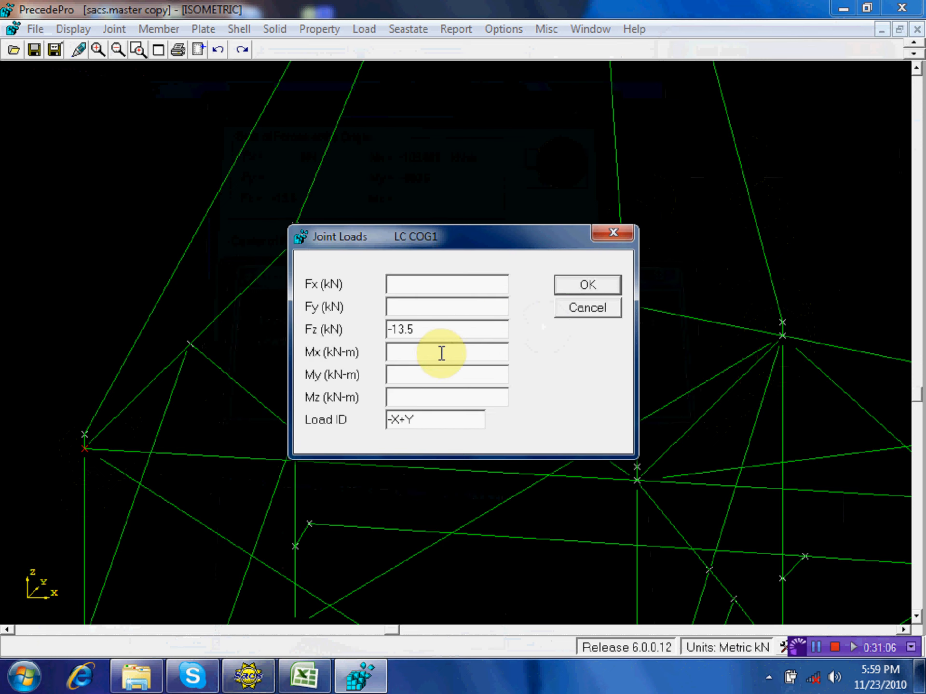
{"action": "left_click", "coordinate": [391, 329]}
{"action": "key", "text": "BackSpace"}
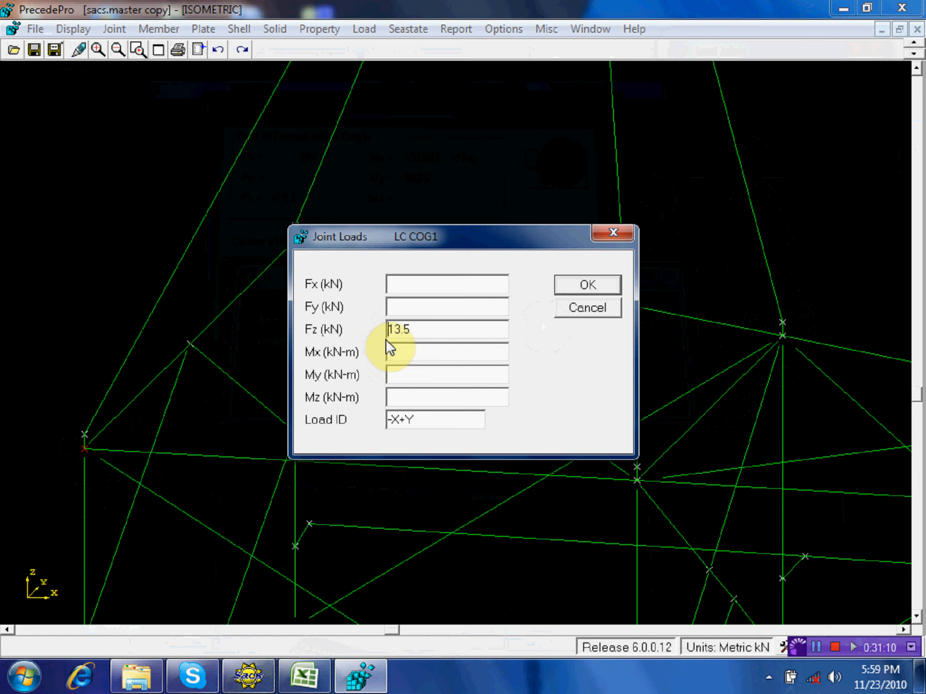
Step: Check the SHIFT 1(-X,+Y) total for joint 199L in Excel, then accept and save its load in PrecedePro
{"action": "mouse_move", "coordinate": [304, 675]}
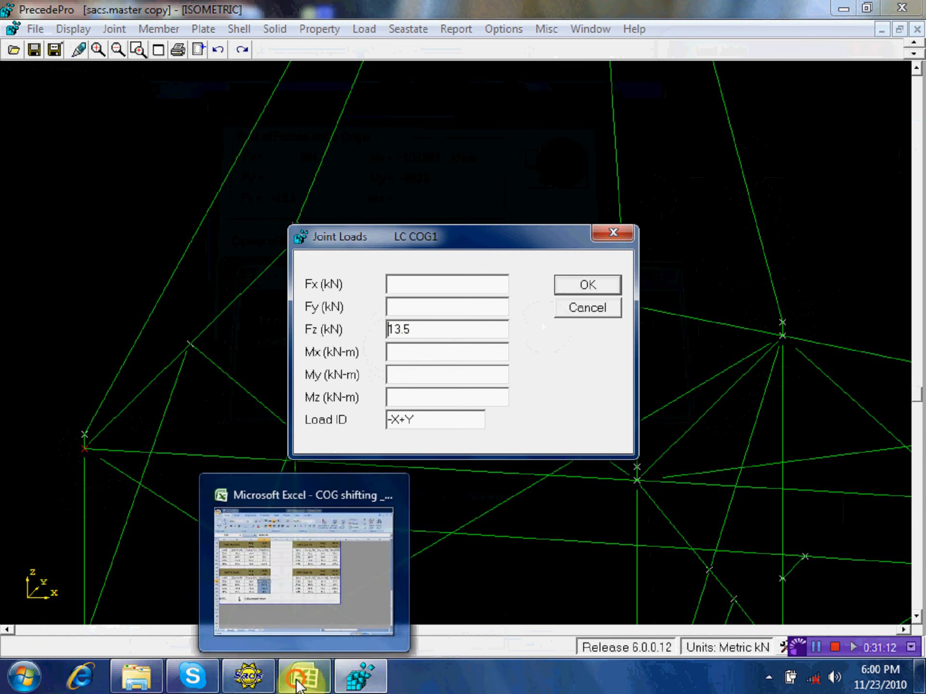
{"action": "left_click", "coordinate": [298, 596]}
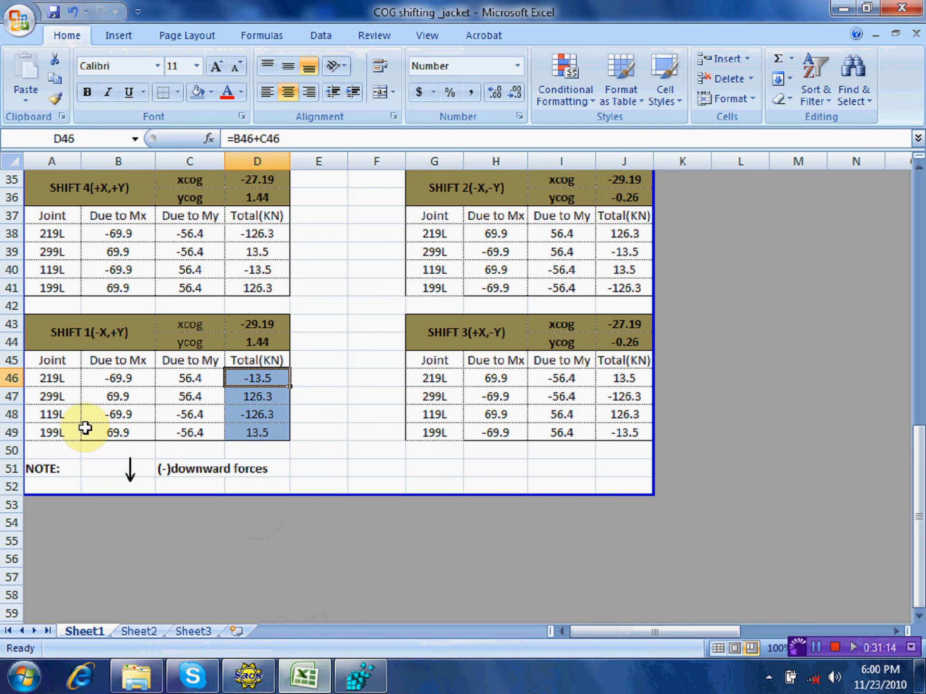
{"action": "left_click", "coordinate": [255, 432]}
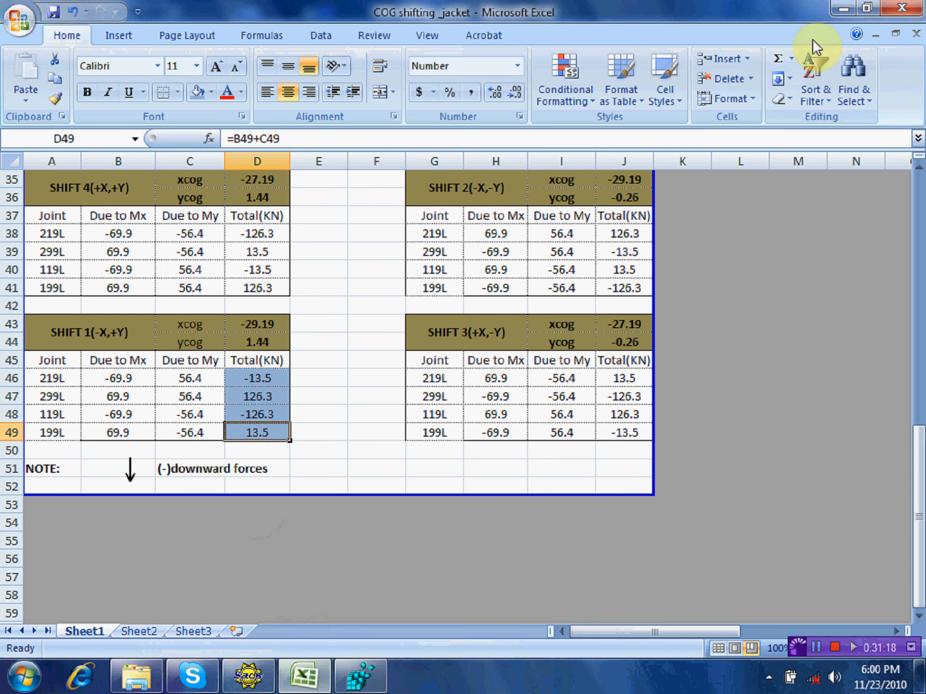
{"action": "left_click", "coordinate": [842, 9]}
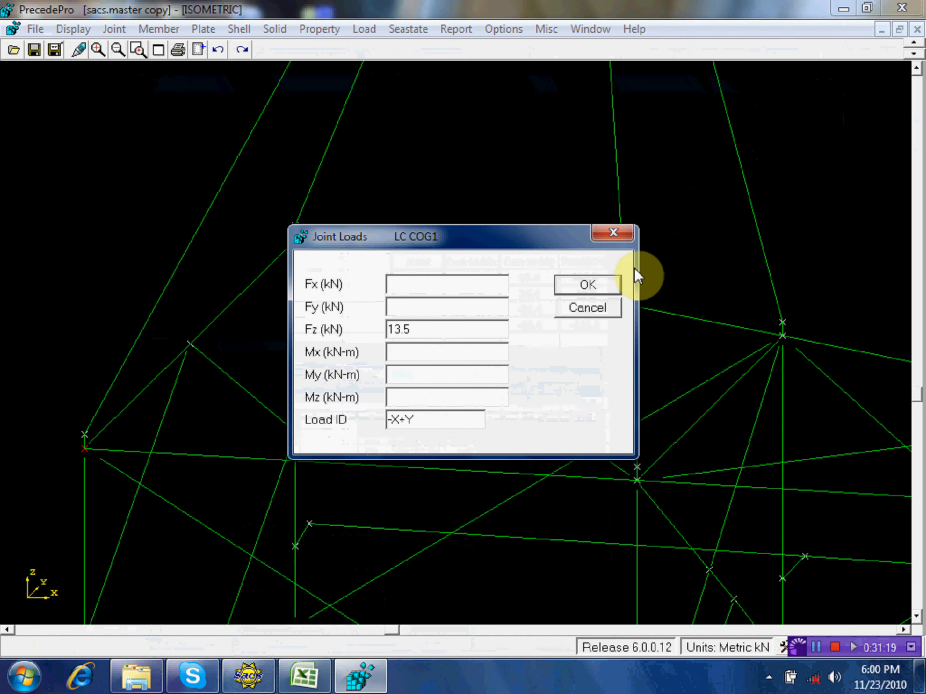
{"action": "left_click", "coordinate": [591, 288]}
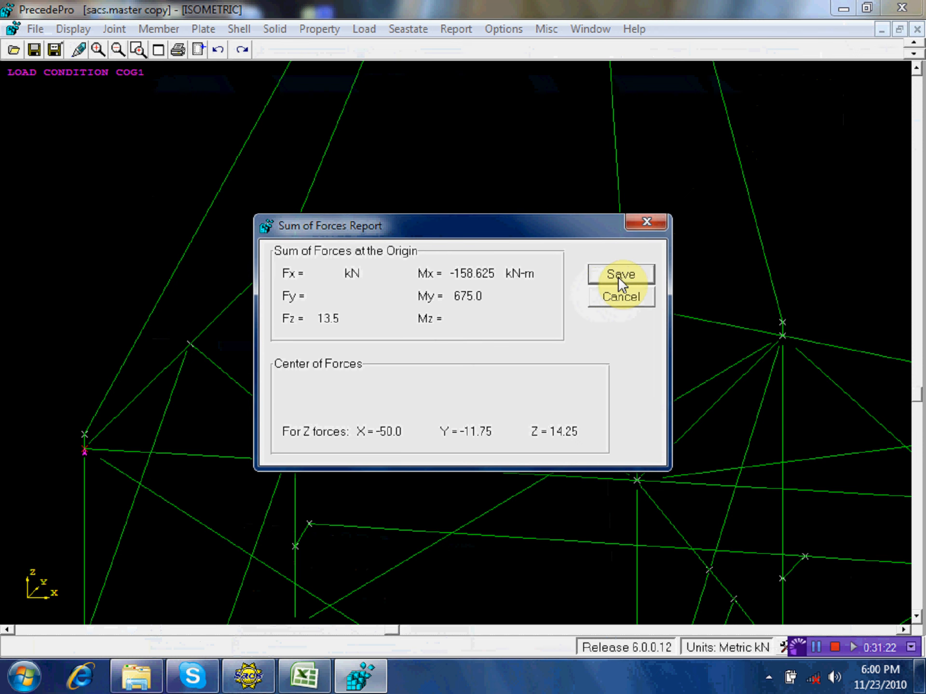
{"action": "left_click", "coordinate": [620, 276]}
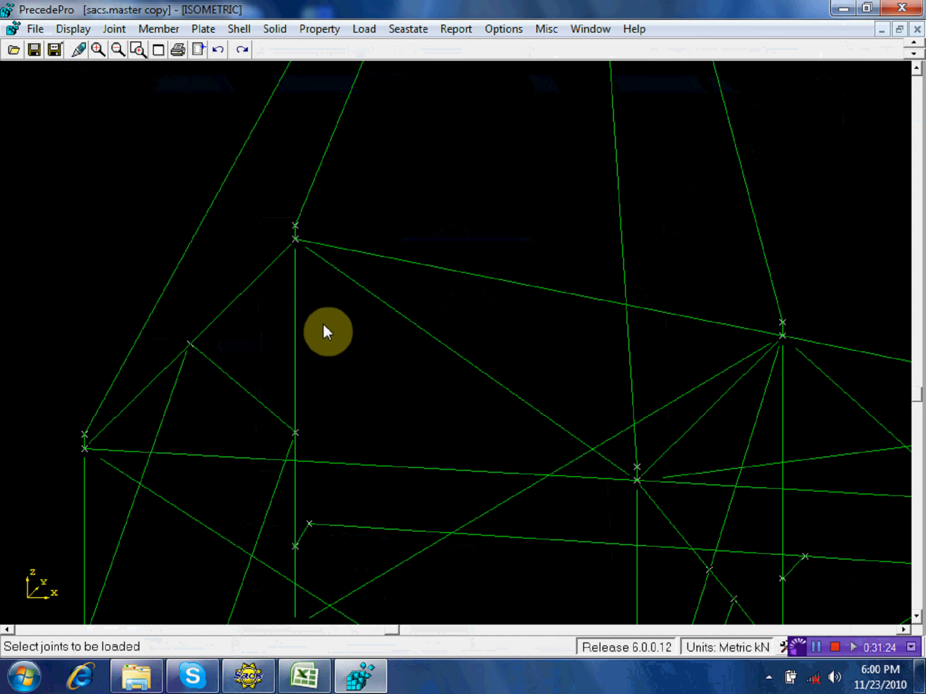
Step: Select joint 119L, check its SHIFT 1 load in Excel, and start adding a COG1 joint load with its Fz value open for editing
{"action": "left_click", "coordinate": [301, 239]}
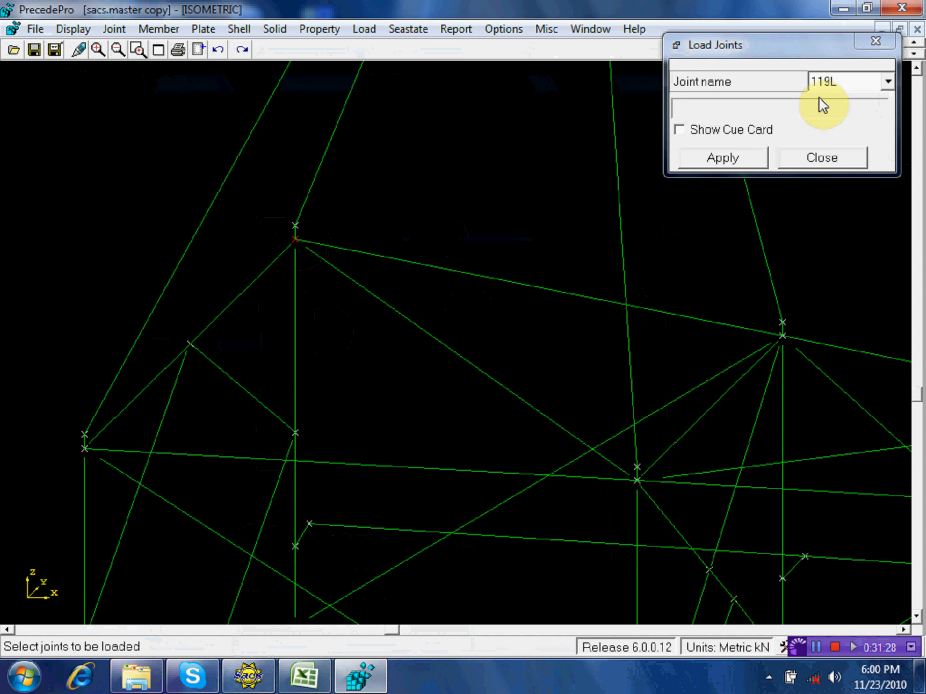
{"action": "left_click", "coordinate": [305, 675]}
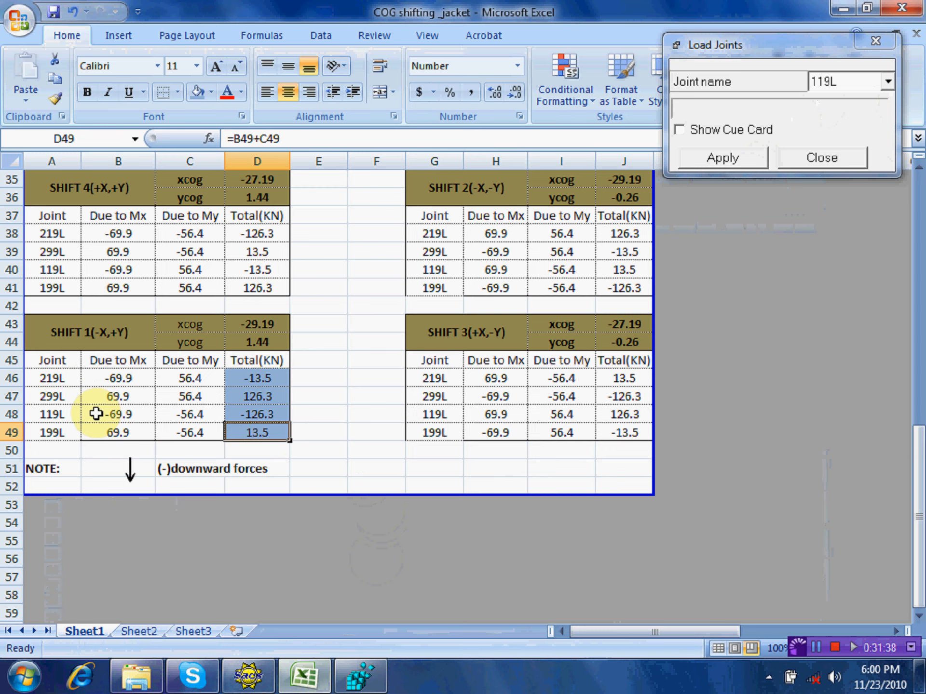
{"action": "left_click", "coordinate": [728, 158]}
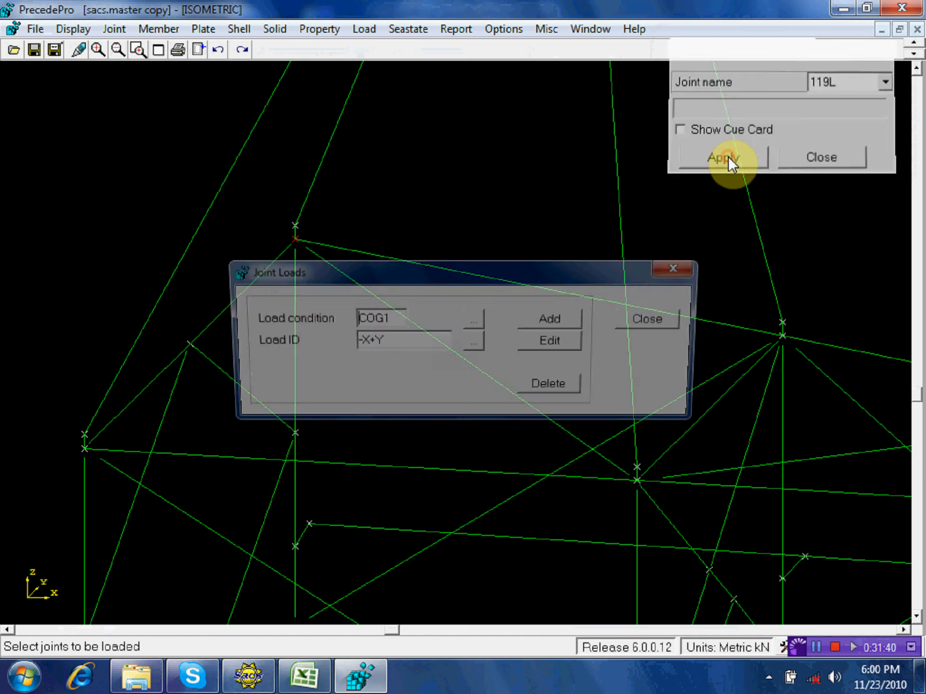
{"action": "left_click", "coordinate": [554, 320]}
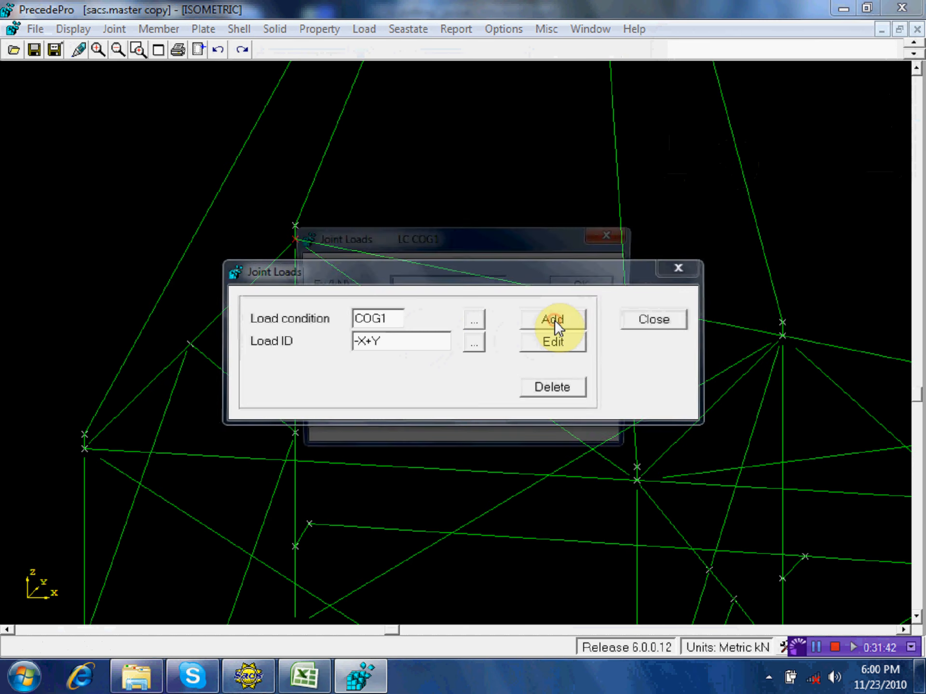
{"action": "left_click_drag", "start_coordinate": [440, 331], "coordinate": [369, 336]}
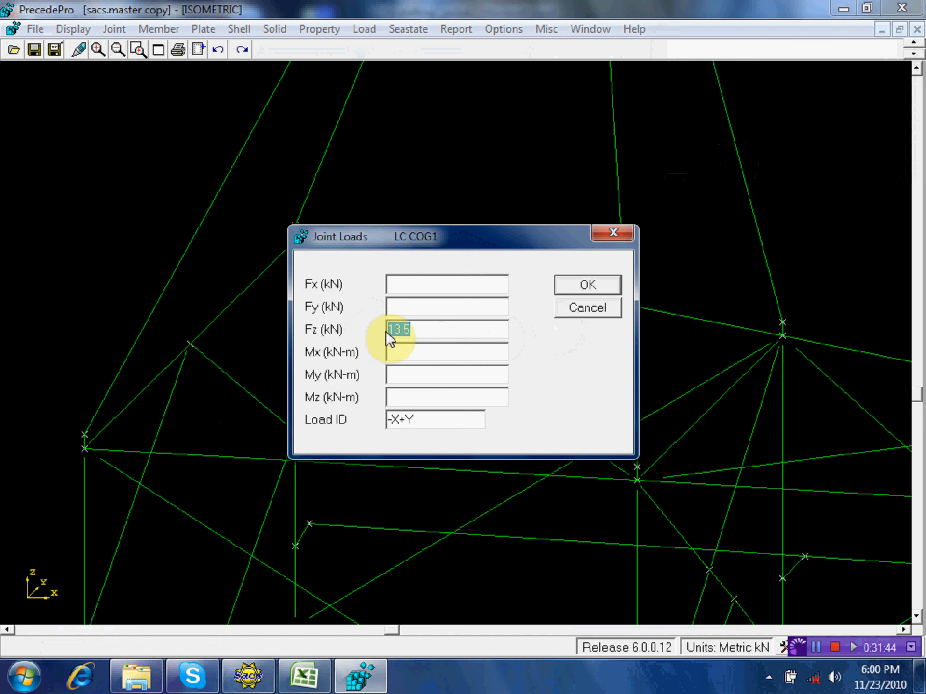
Step: Set the joint's Fz to -126.3 kN under load condition COG1, check it against joint 119L in the Excel workbook, and save the load
{"action": "type", "text": "-1"}
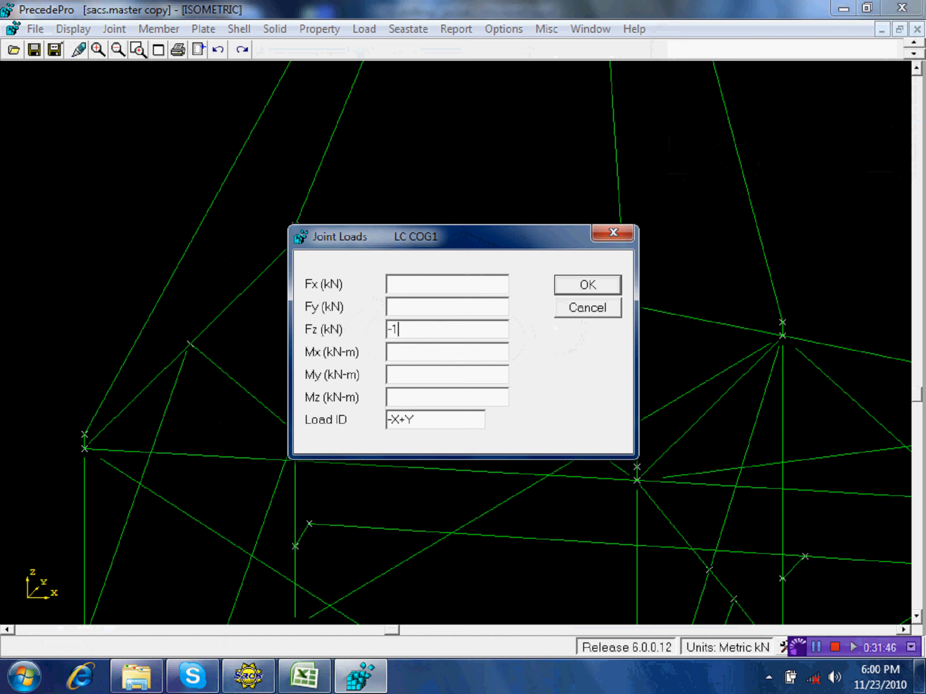
{"action": "type", "text": "26.3"}
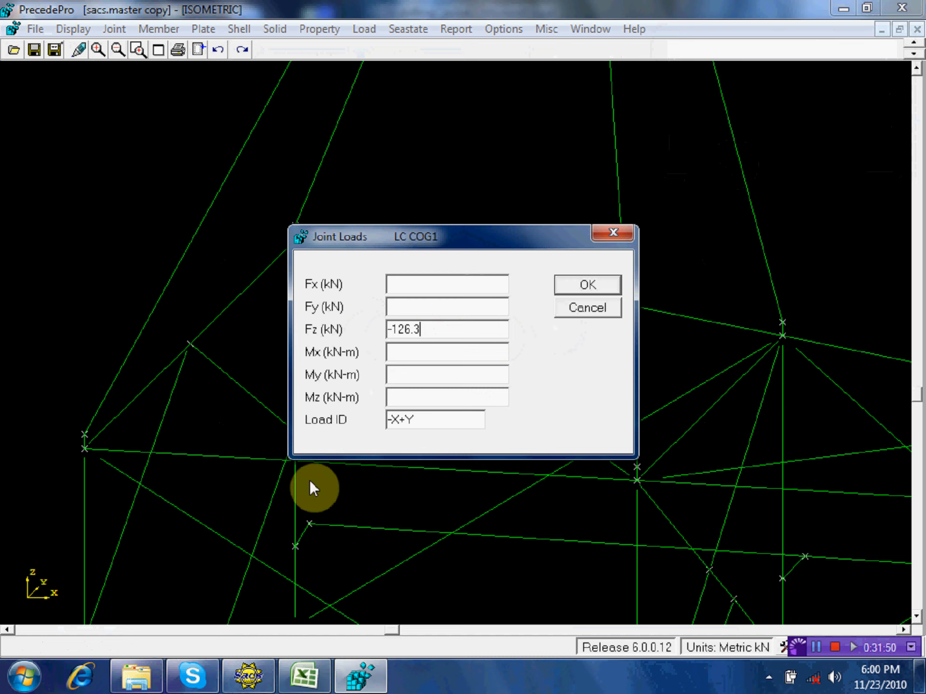
{"action": "left_click", "coordinate": [304, 675]}
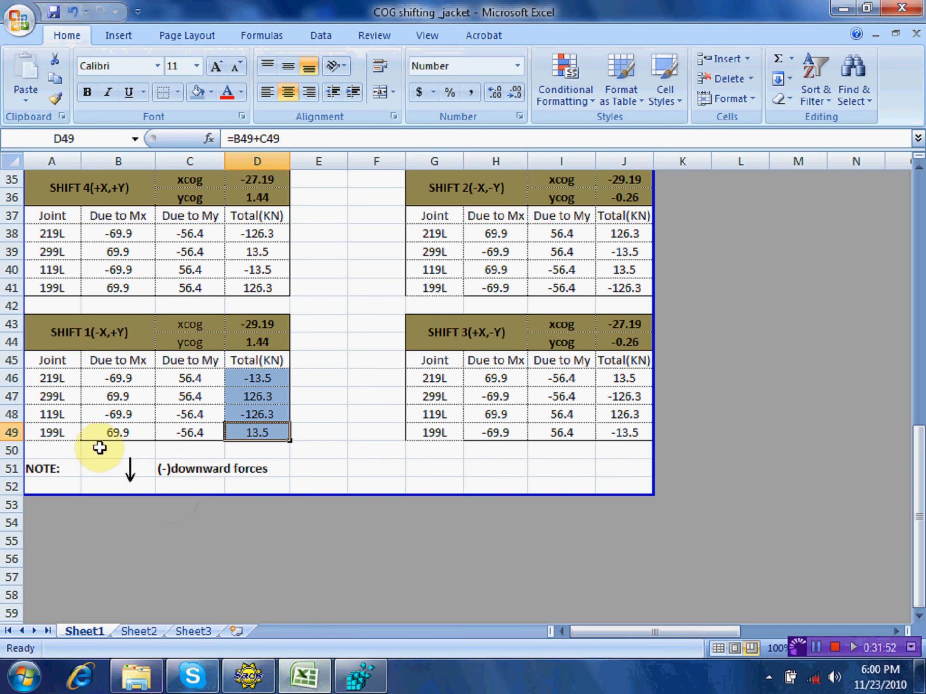
{"action": "left_click", "coordinate": [246, 417]}
{"action": "left_click", "coordinate": [363, 690]}
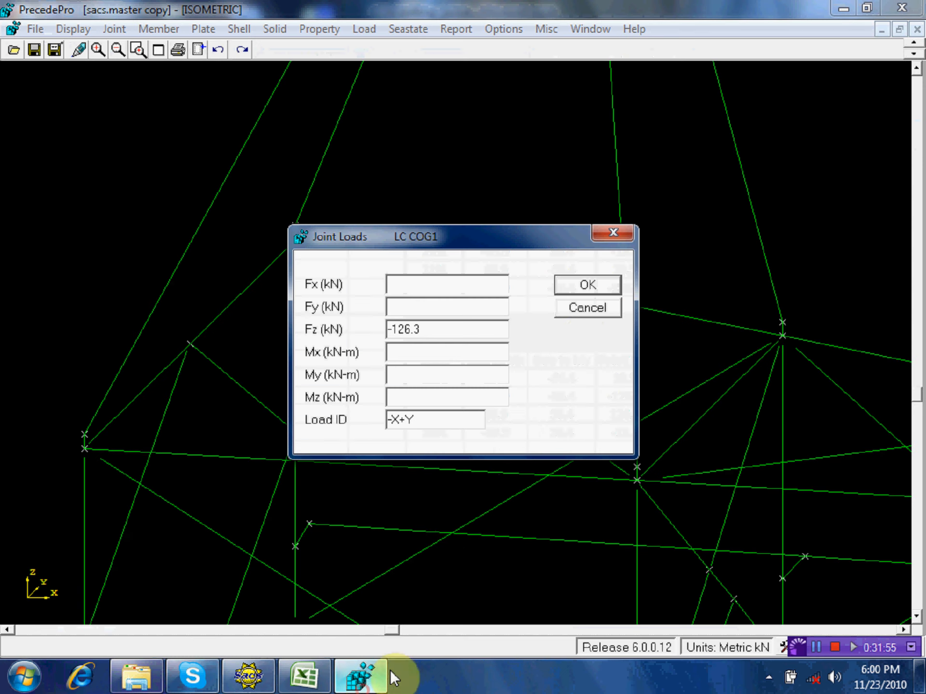
{"action": "left_click", "coordinate": [593, 284]}
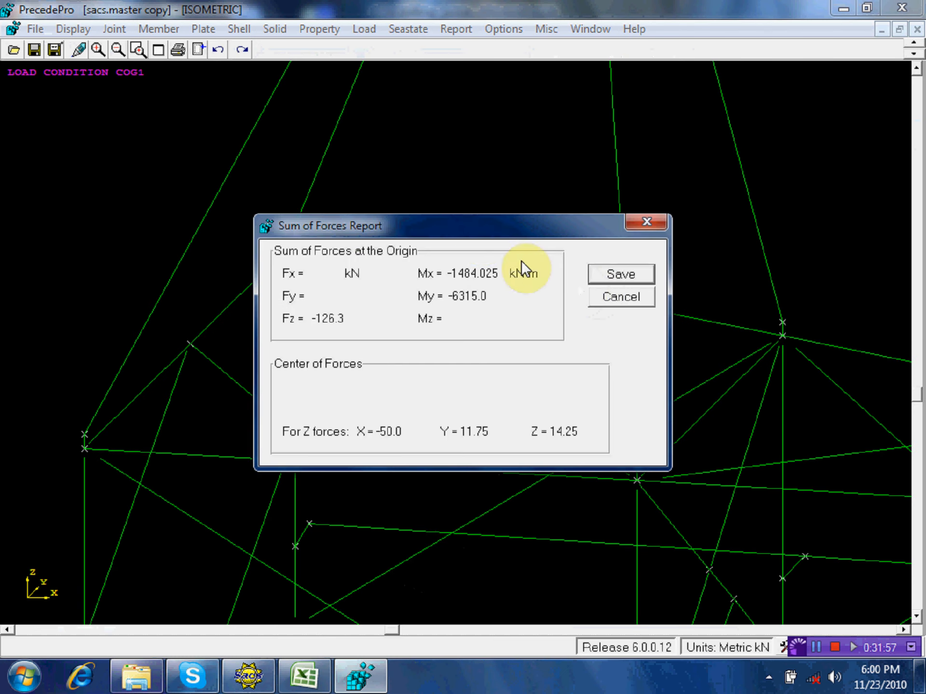
{"action": "left_click_drag", "start_coordinate": [475, 233], "coordinate": [275, 364]}
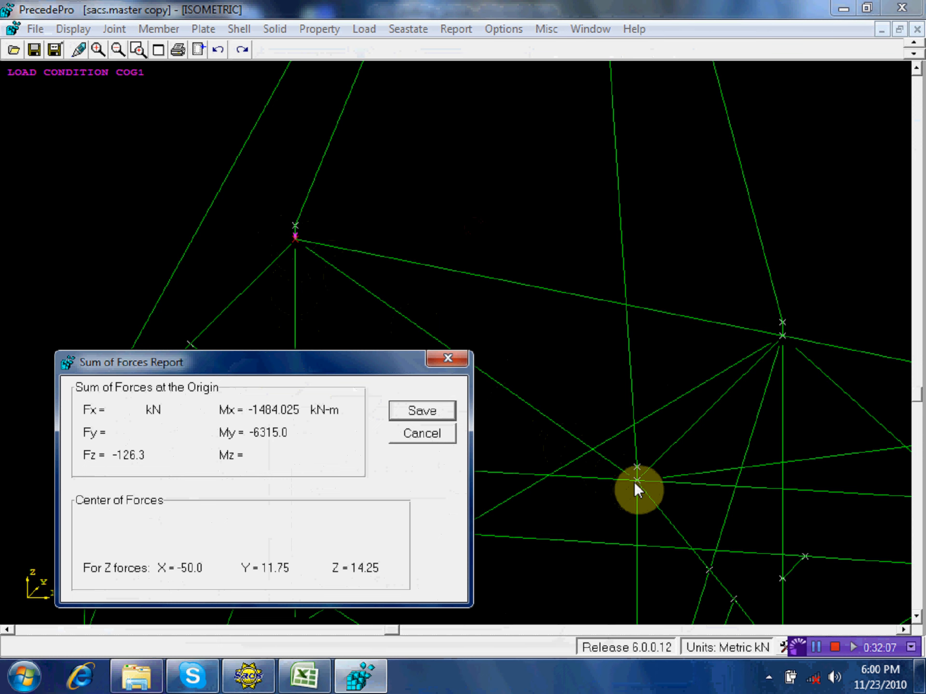
{"action": "left_click", "coordinate": [414, 408]}
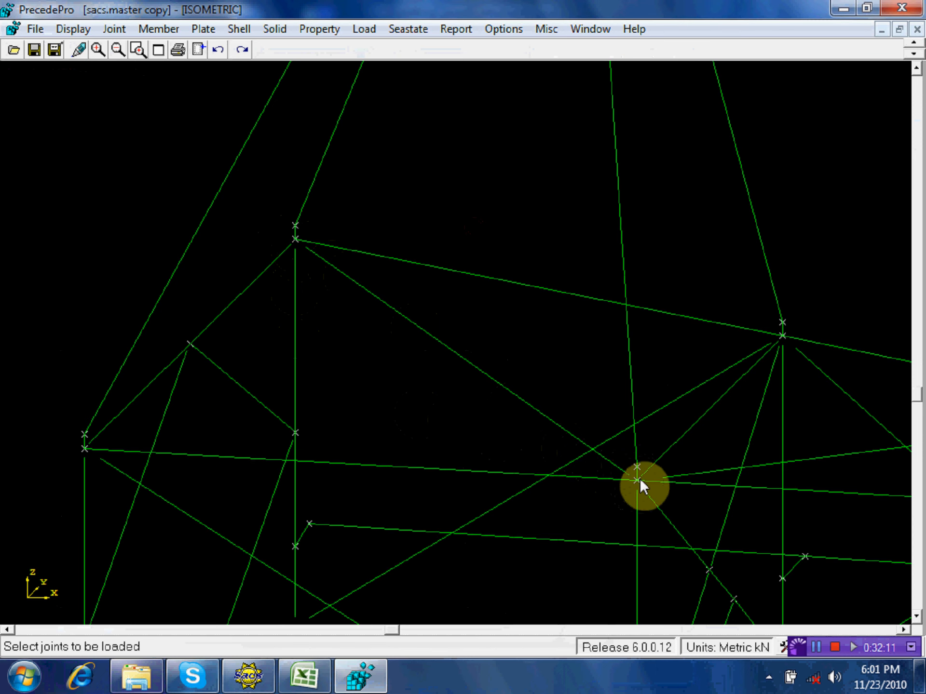
Step: Add an Fz load of 126.3 kN with ID -X+Y to the front middle leg joint under COG1, and save the model
{"action": "left_click", "coordinate": [637, 480]}
{"action": "left_click", "coordinate": [713, 156]}
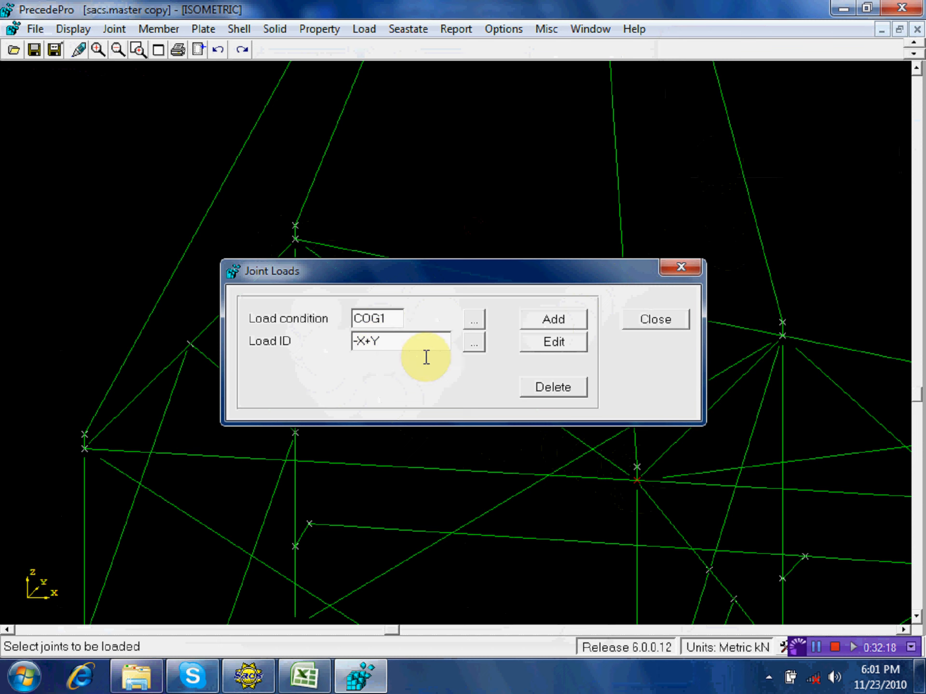
{"action": "left_click", "coordinate": [562, 318]}
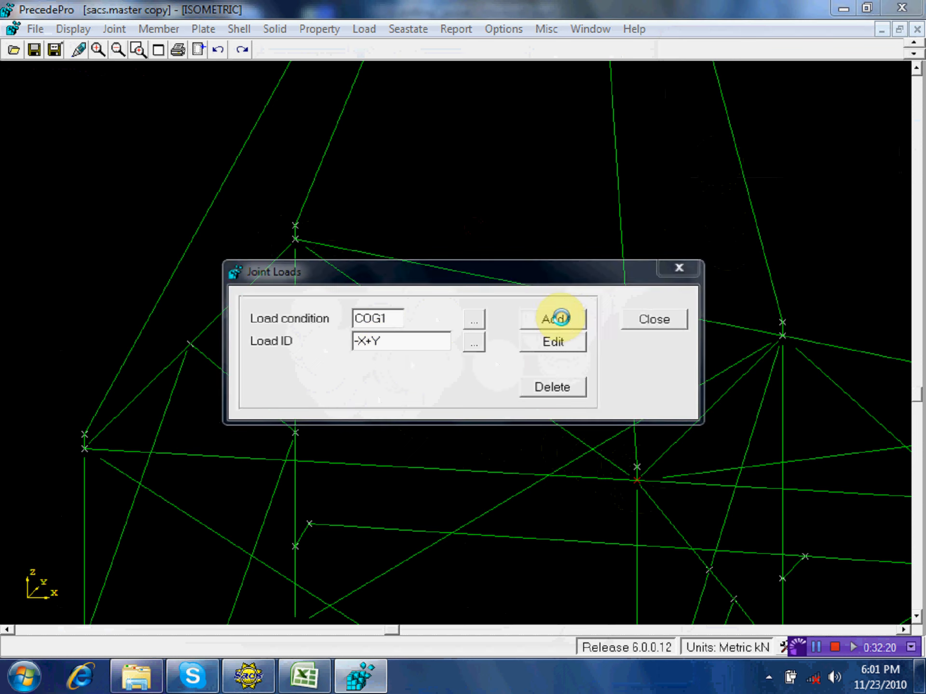
{"action": "left_click", "coordinate": [393, 332]}
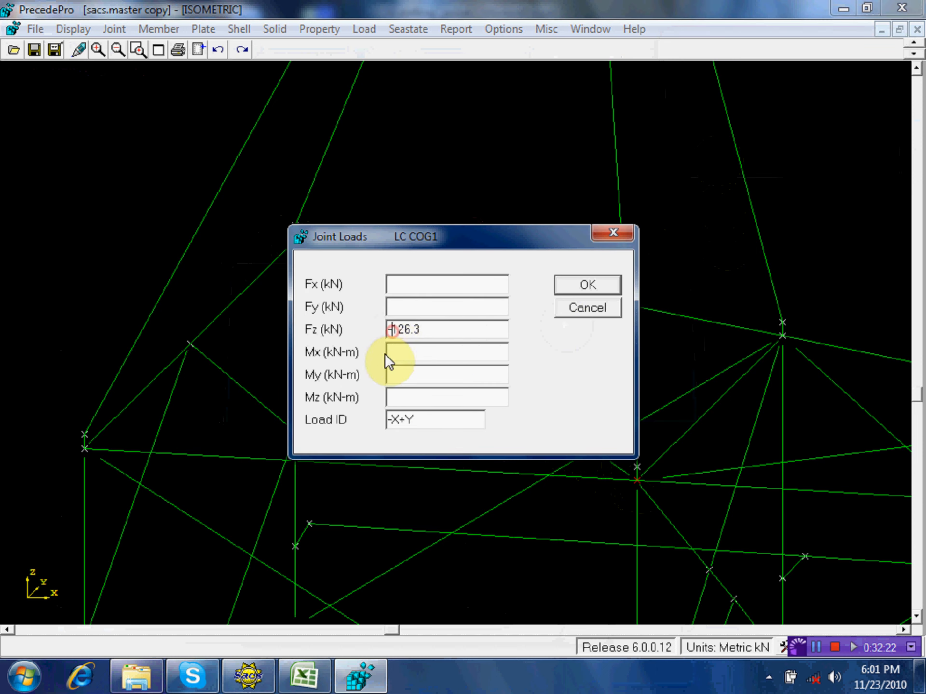
{"action": "key", "text": "BackSpace"}
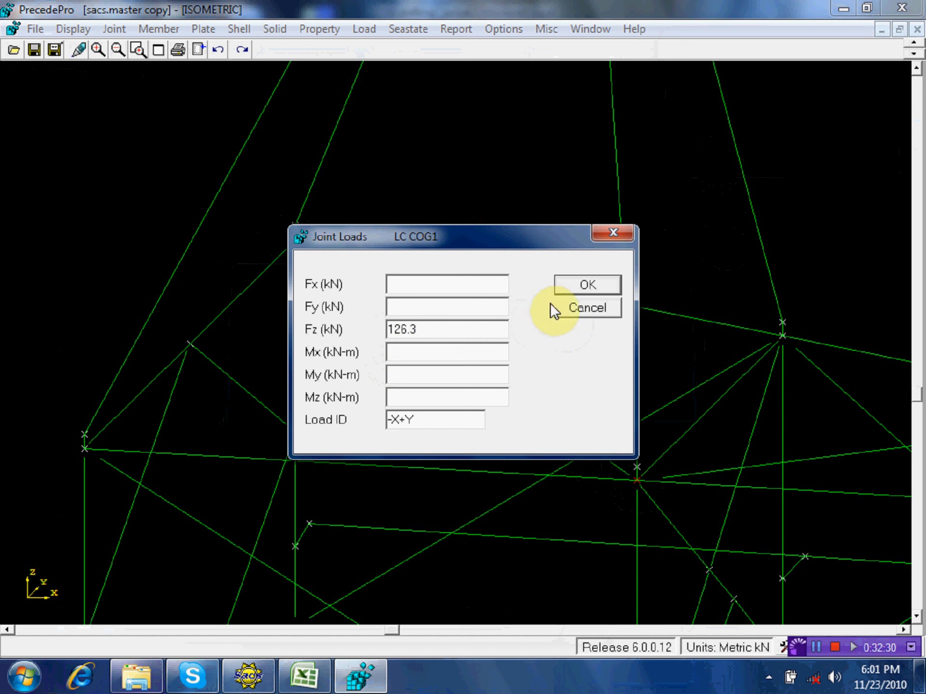
{"action": "left_click", "coordinate": [588, 286]}
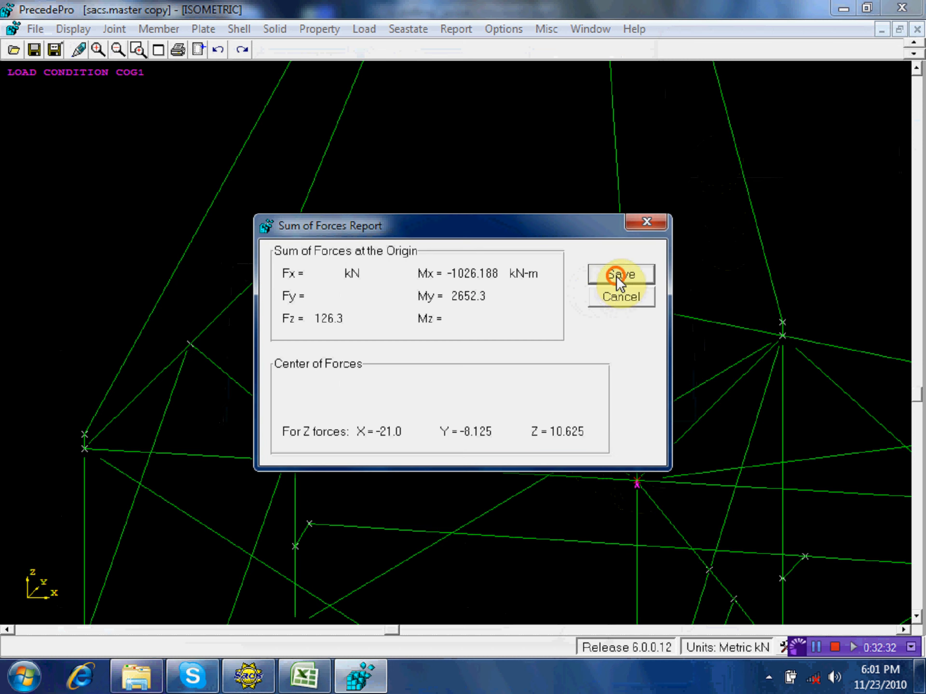
{"action": "left_click", "coordinate": [617, 276]}
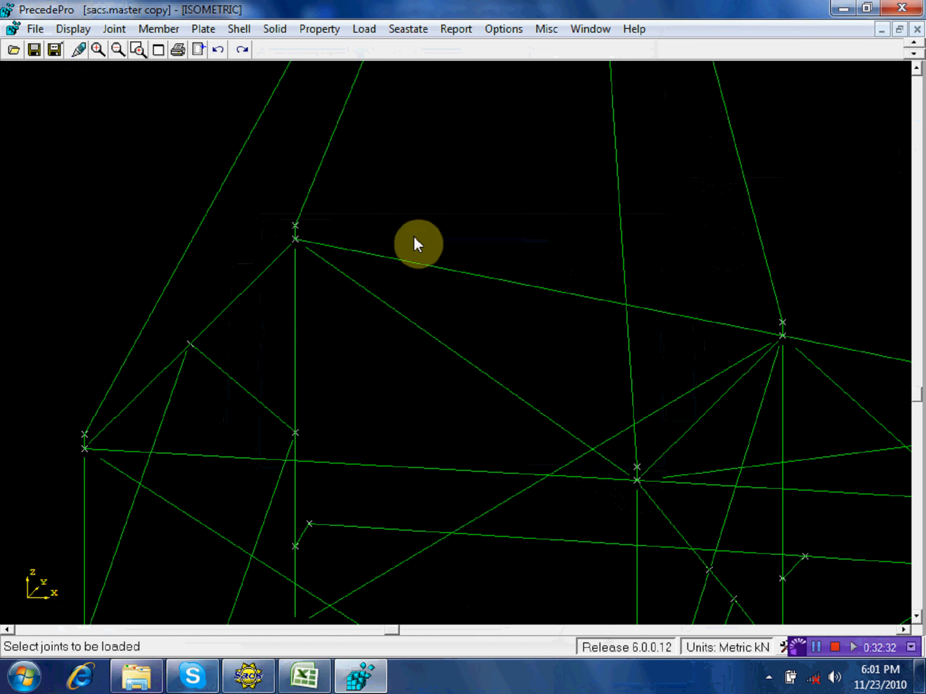
{"action": "left_click", "coordinate": [33, 48]}
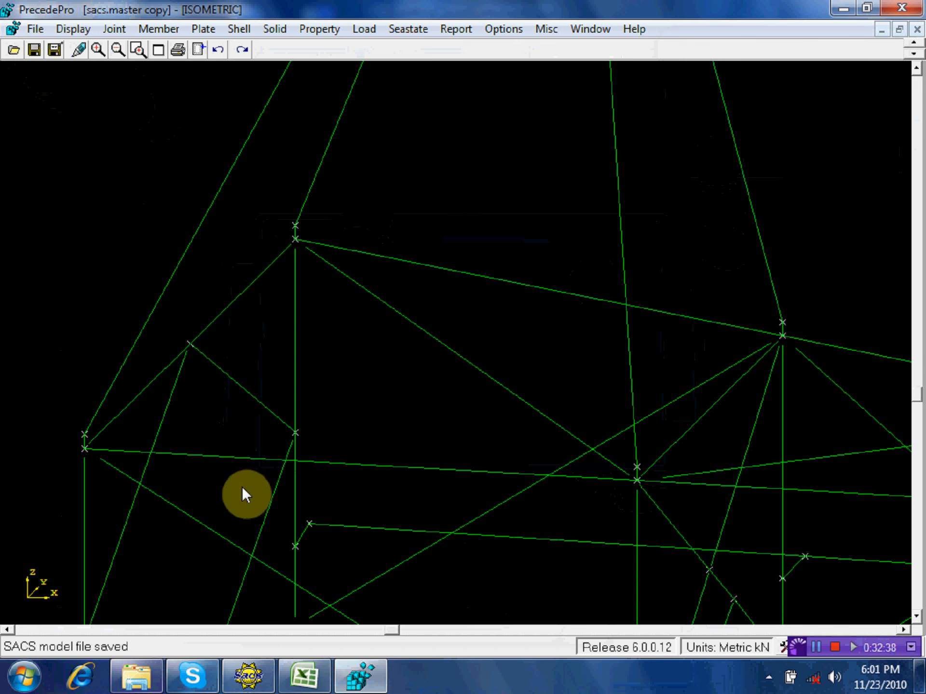
Step: In the Excel workbook, make the calculated Mx and My values and their units in F30:G31 bold
{"action": "left_click", "coordinate": [304, 675]}
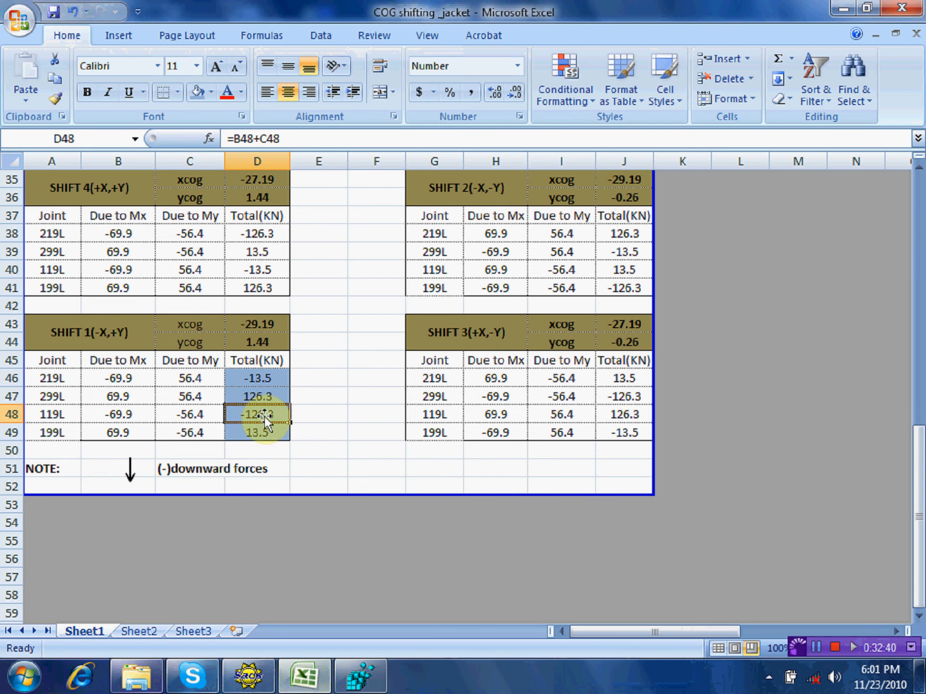
{"action": "scroll", "coordinate": [248, 370], "scroll_direction": "up", "scroll_amount": 3}
{"action": "scroll", "coordinate": [248, 370], "scroll_direction": "up", "scroll_amount": 3}
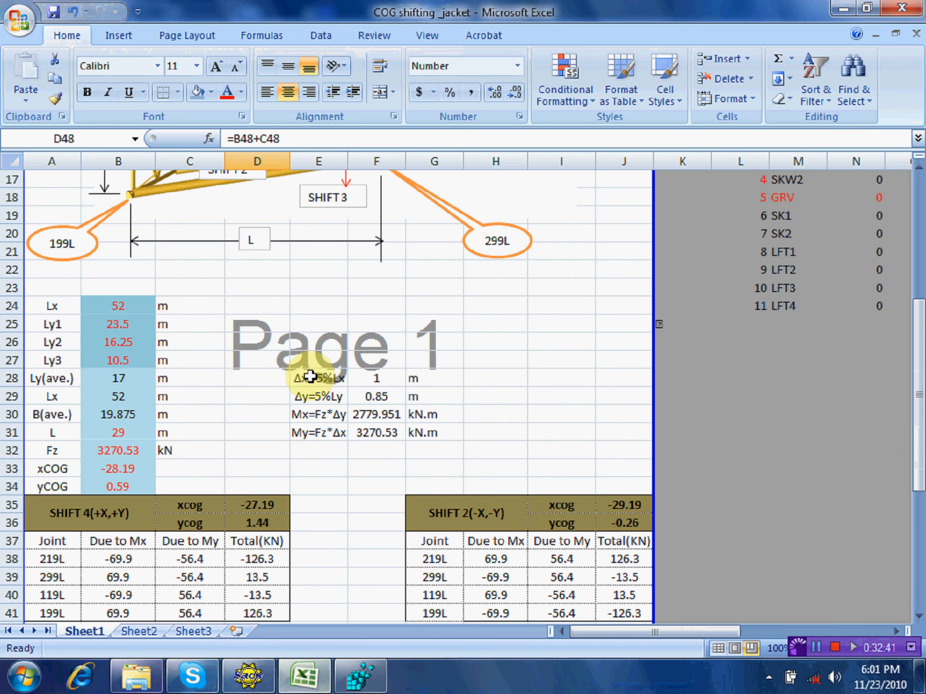
{"action": "left_click", "coordinate": [363, 409]}
{"action": "left_click_drag", "start_coordinate": [363, 409], "coordinate": [436, 436]}
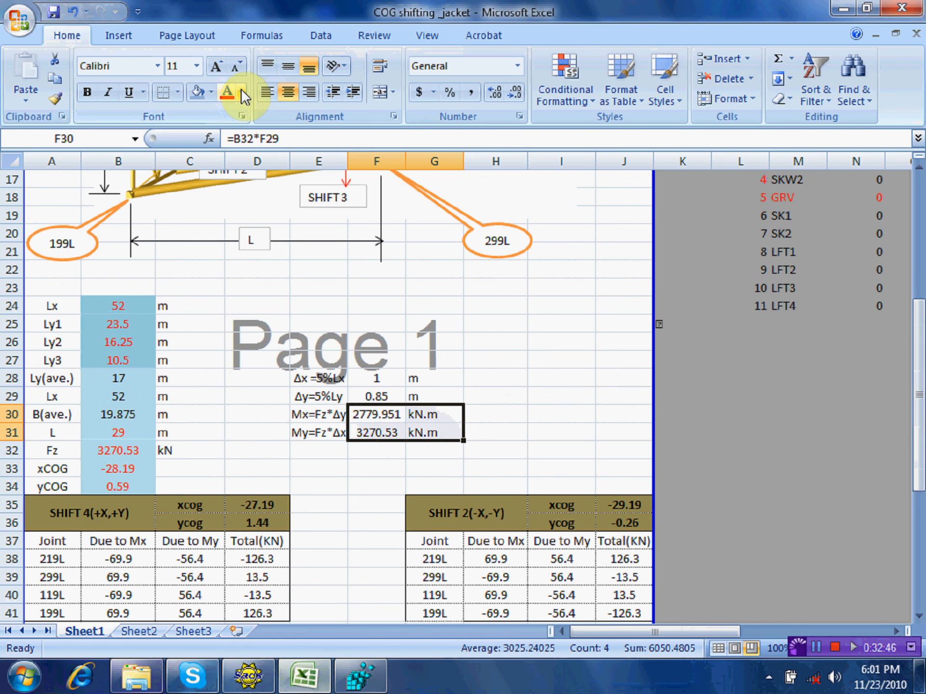
{"action": "left_click", "coordinate": [86, 90]}
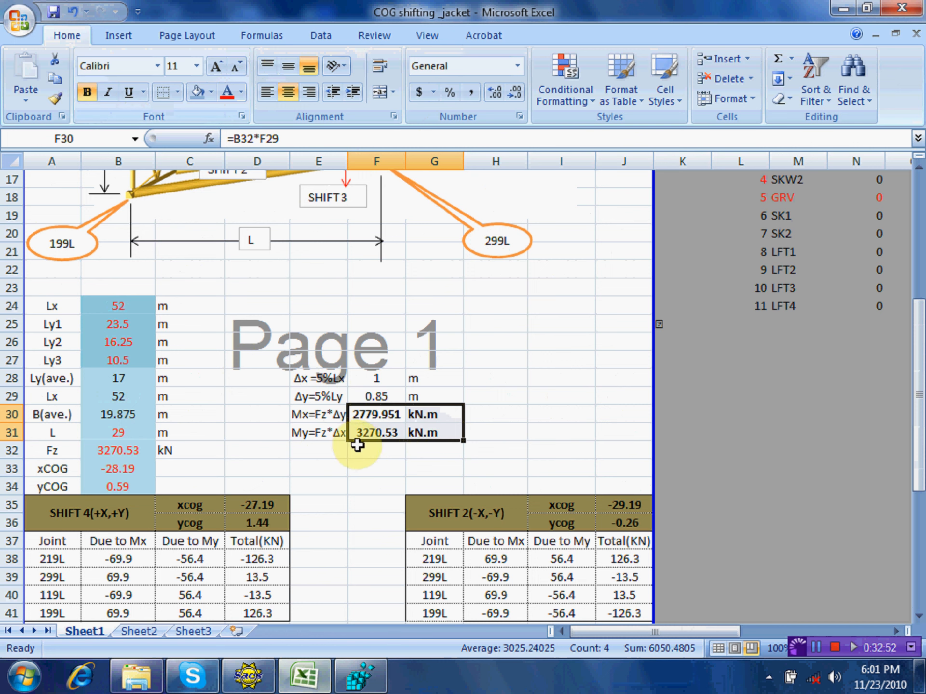
Step: Switch back to PrecedePro and choose COG1 as the load condition in the load labeling options
{"action": "left_click", "coordinate": [360, 676]}
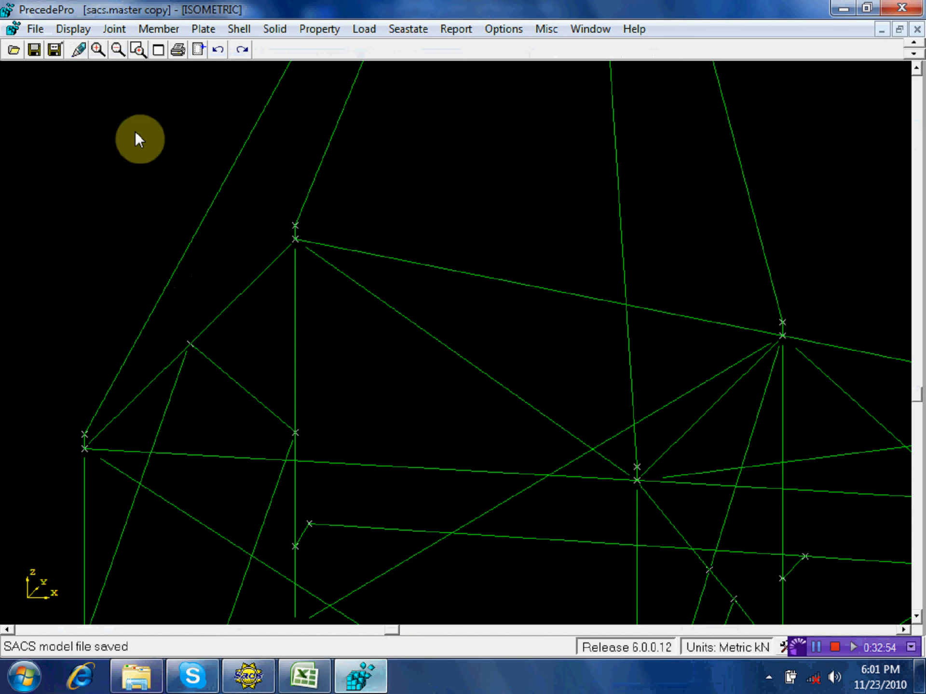
{"action": "left_click", "coordinate": [73, 30]}
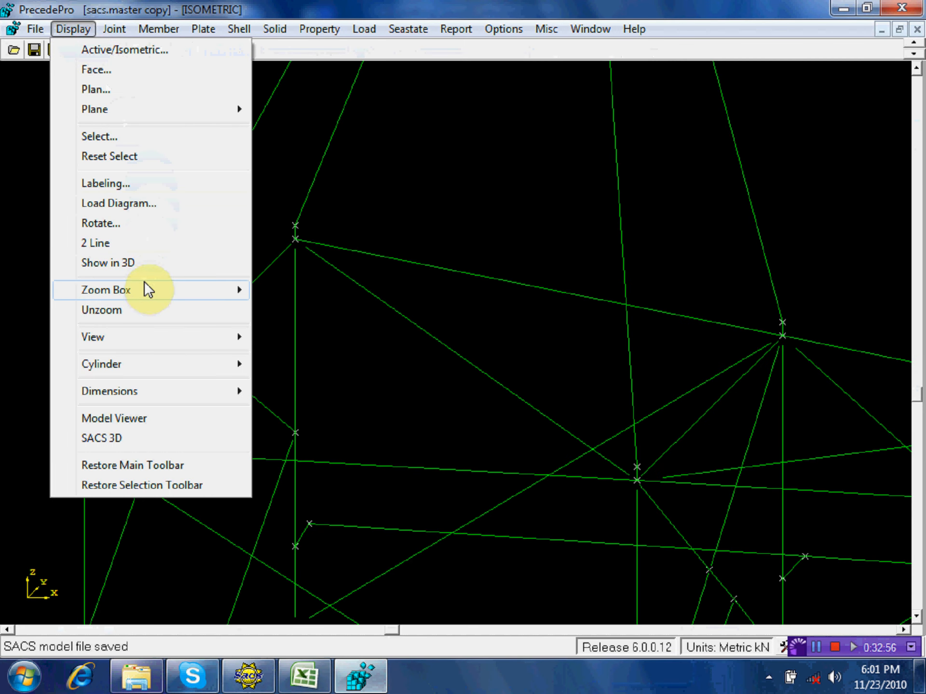
{"action": "left_click", "coordinate": [153, 189]}
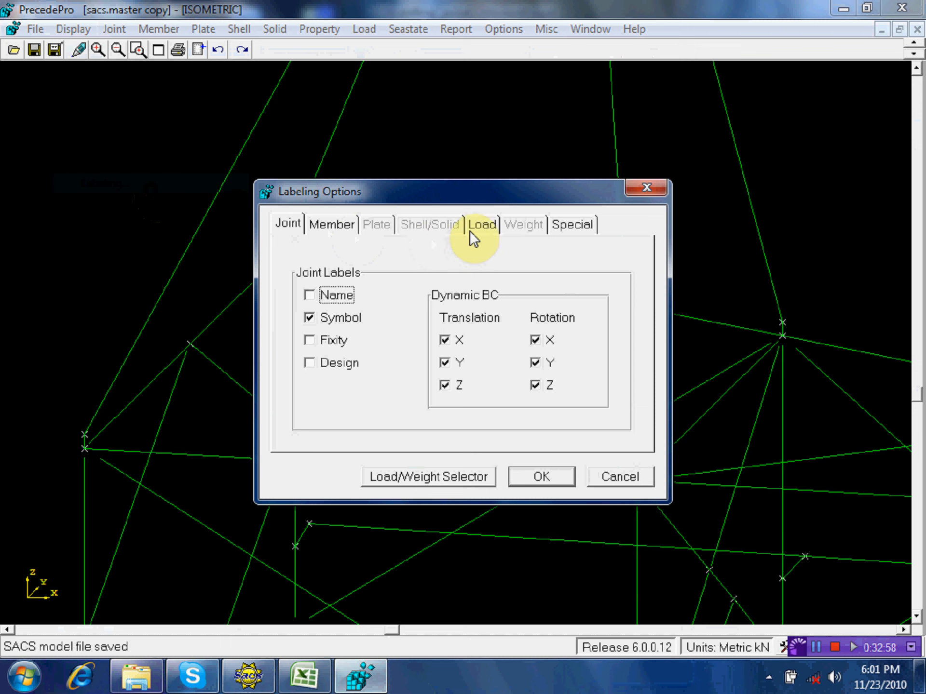
{"action": "left_click", "coordinate": [483, 234]}
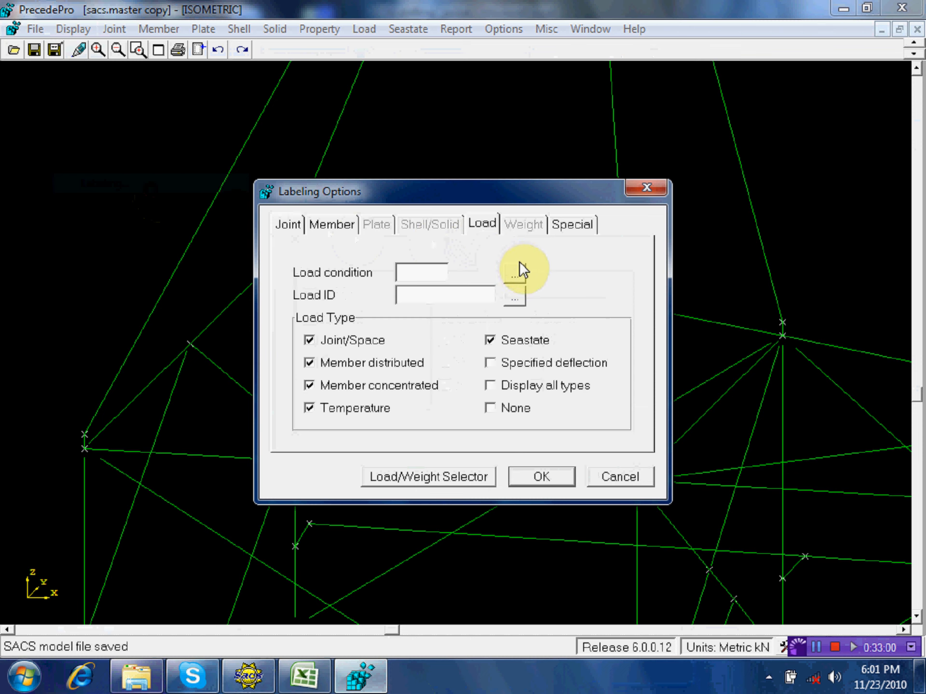
{"action": "left_click", "coordinate": [514, 273]}
{"action": "left_click", "coordinate": [417, 329]}
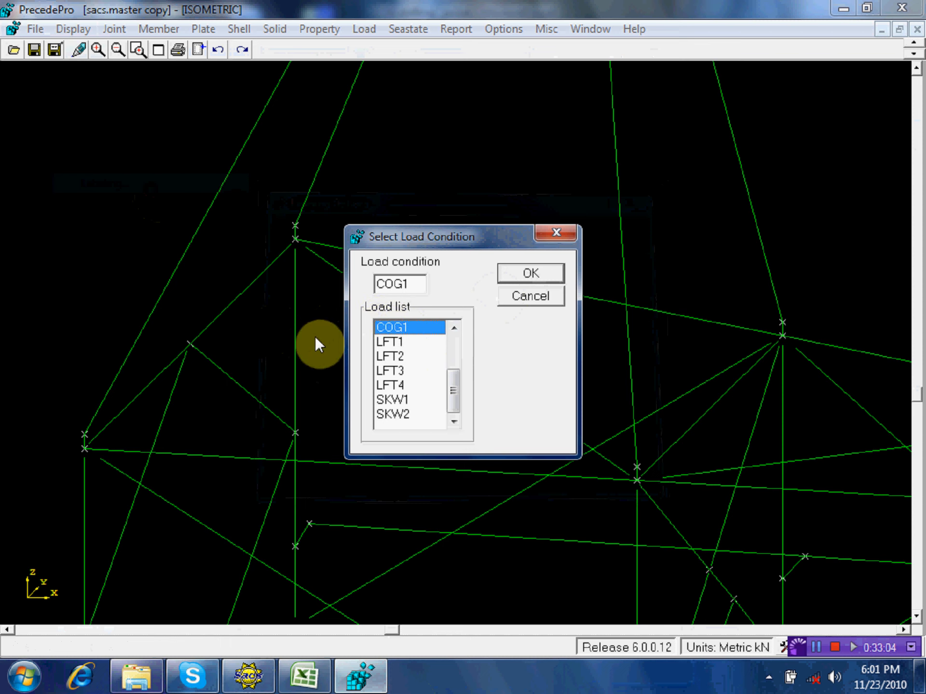
{"action": "left_click", "coordinate": [518, 277]}
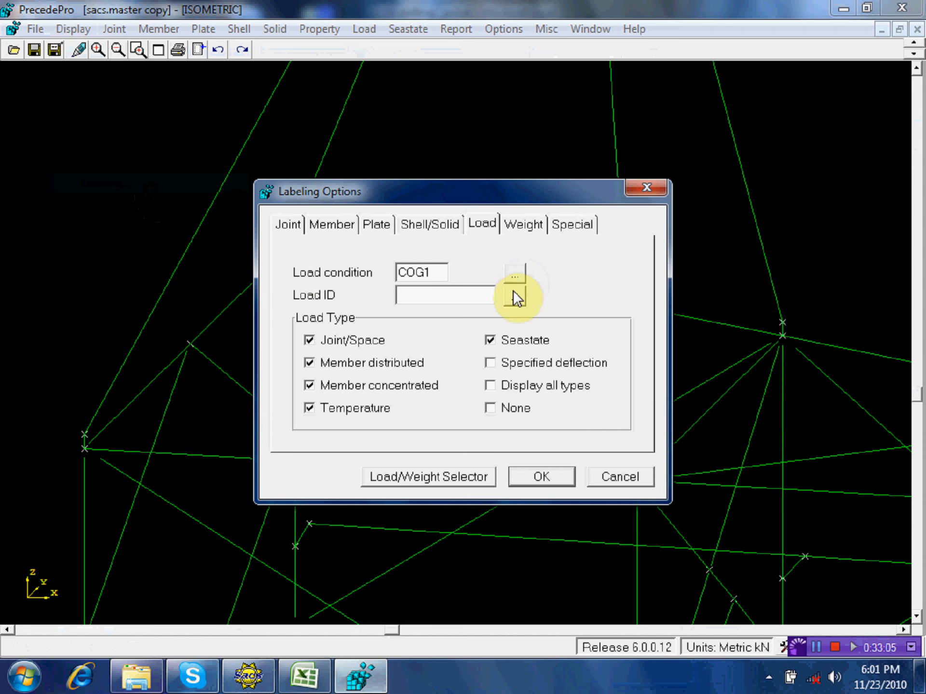
Step: Include specified deflections and all load types in the load labels, apply them, and review the Sum of Forces report
{"action": "left_click", "coordinate": [499, 361]}
{"action": "left_click", "coordinate": [495, 386]}
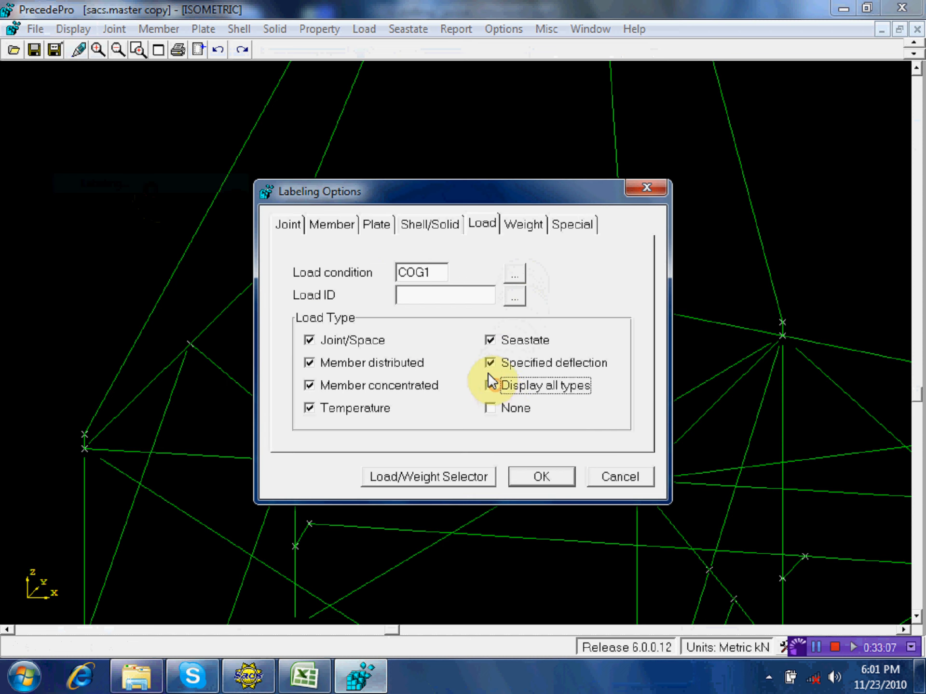
{"action": "left_click", "coordinate": [553, 474]}
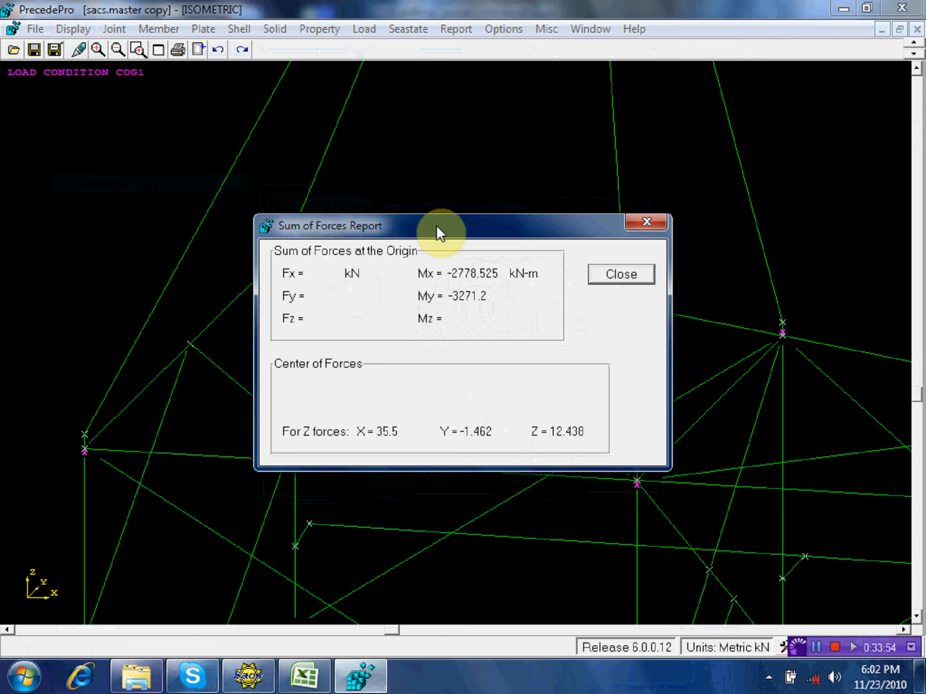
{"action": "left_click", "coordinate": [615, 274]}
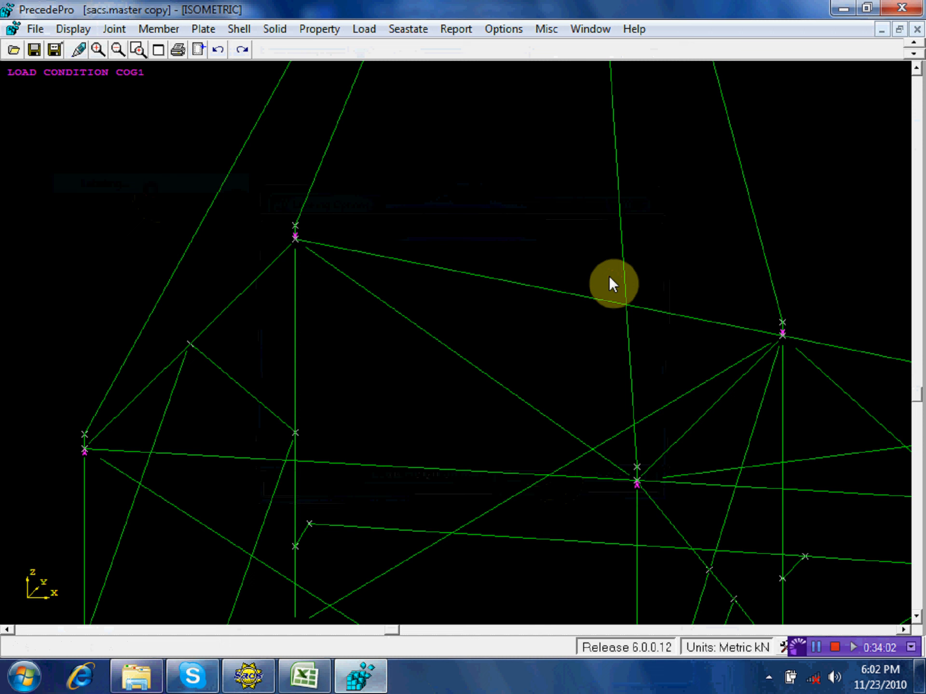
Step: Edit load combination SK1 to include load condition COG1 with a factor of 1.000
{"action": "left_click", "coordinate": [365, 29]}
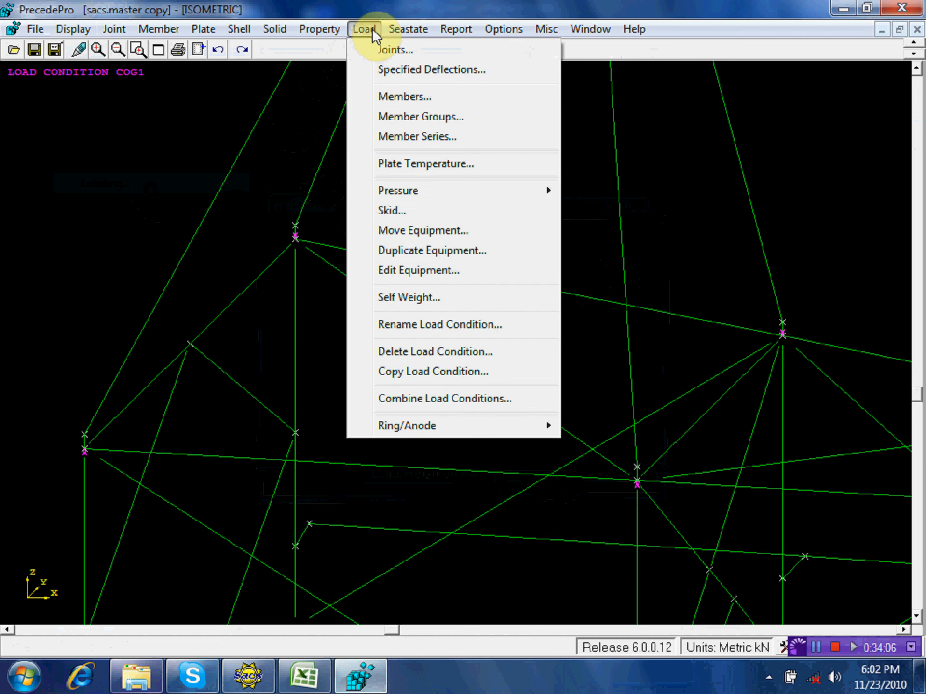
{"action": "left_click", "coordinate": [451, 399]}
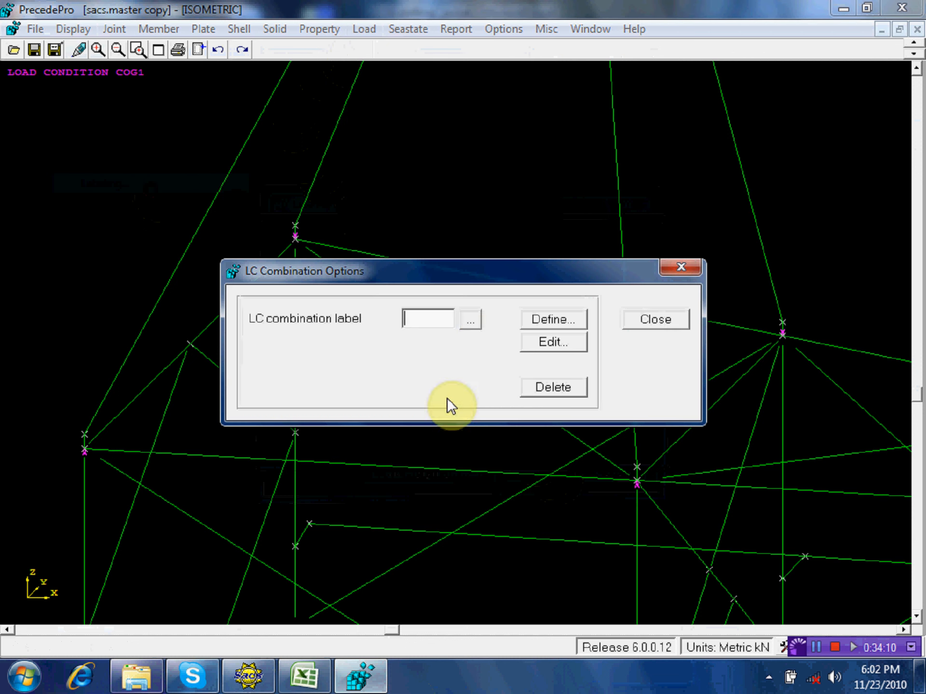
{"action": "left_click", "coordinate": [468, 320]}
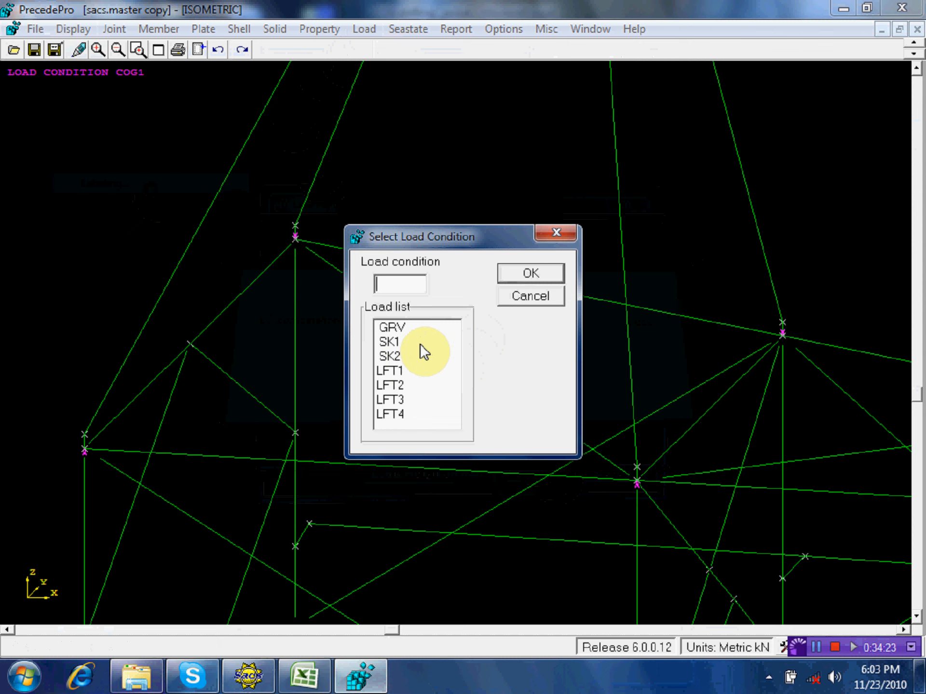
{"action": "left_click", "coordinate": [420, 342]}
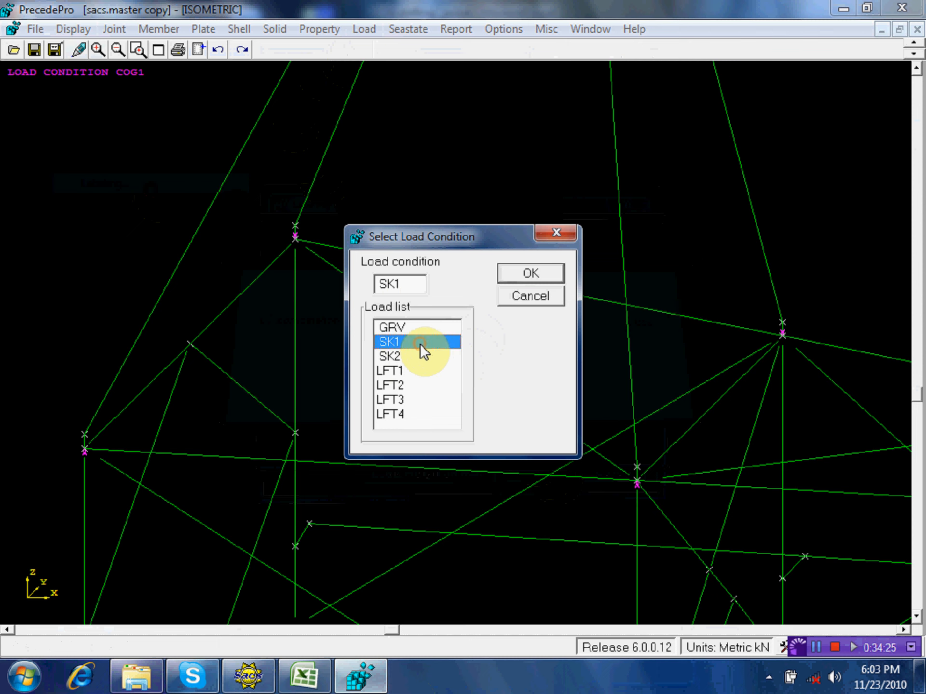
{"action": "left_click", "coordinate": [533, 271]}
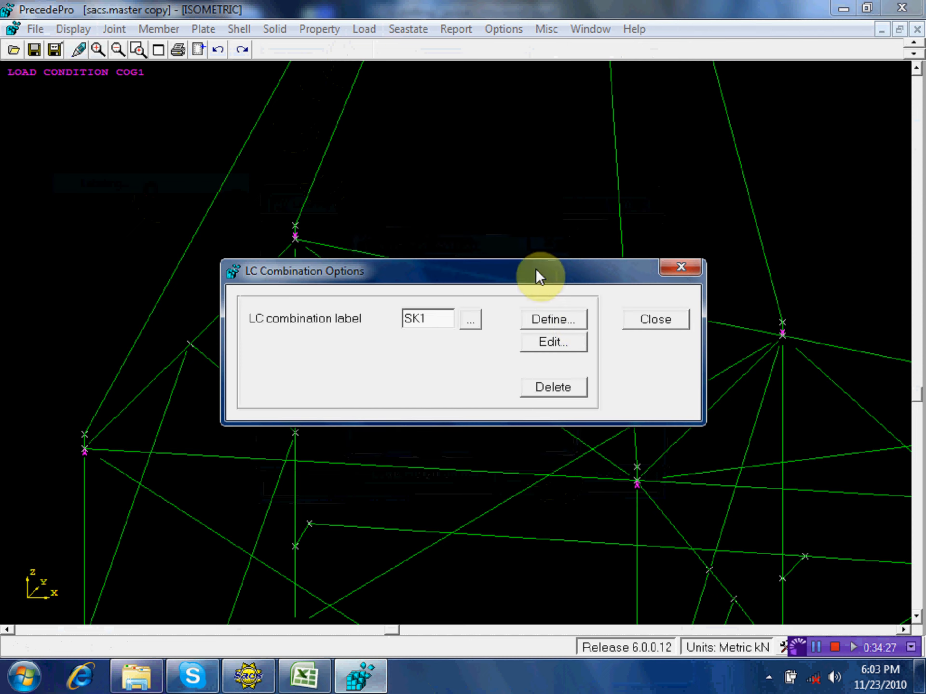
{"action": "left_click", "coordinate": [575, 342]}
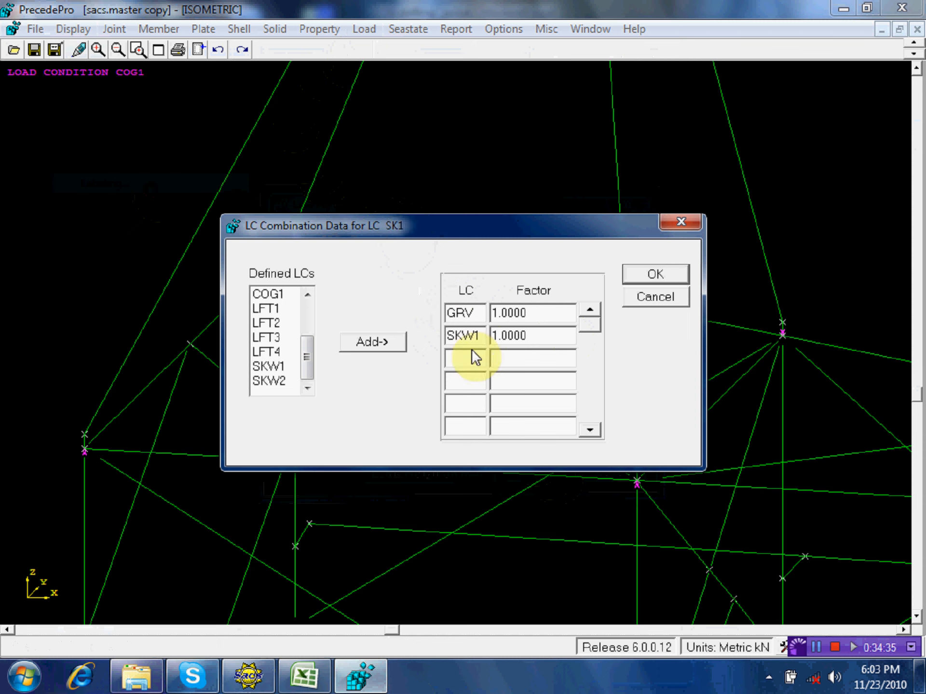
{"action": "left_click", "coordinate": [276, 294]}
{"action": "left_click", "coordinate": [362, 341]}
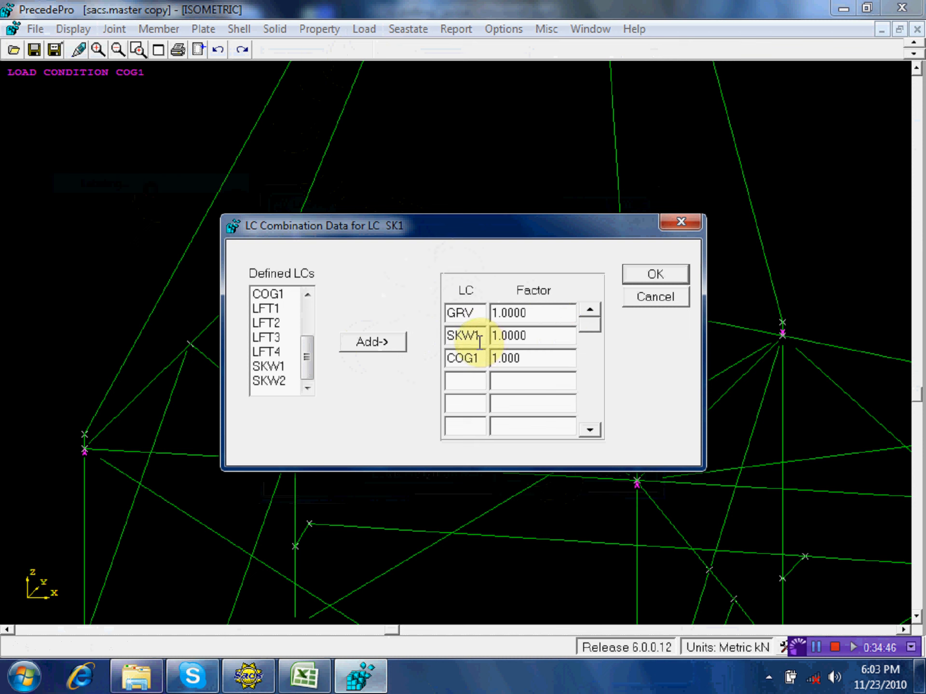
{"action": "left_click", "coordinate": [672, 280]}
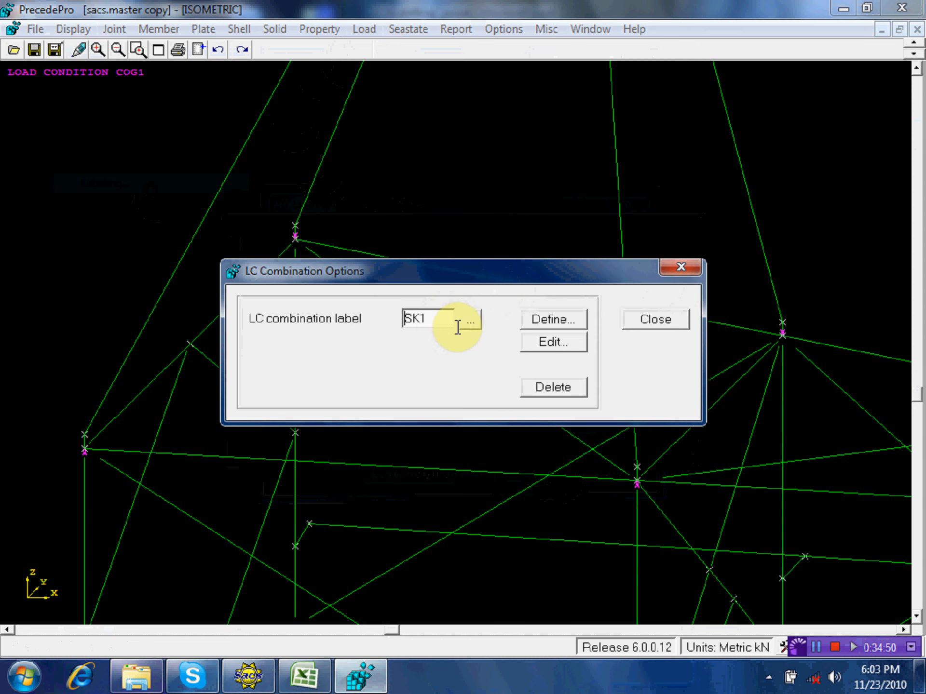
Step: Edit load combination SK2 to include load condition COG1 with a factor of 1.000
{"action": "left_click", "coordinate": [470, 321]}
{"action": "left_click", "coordinate": [417, 356]}
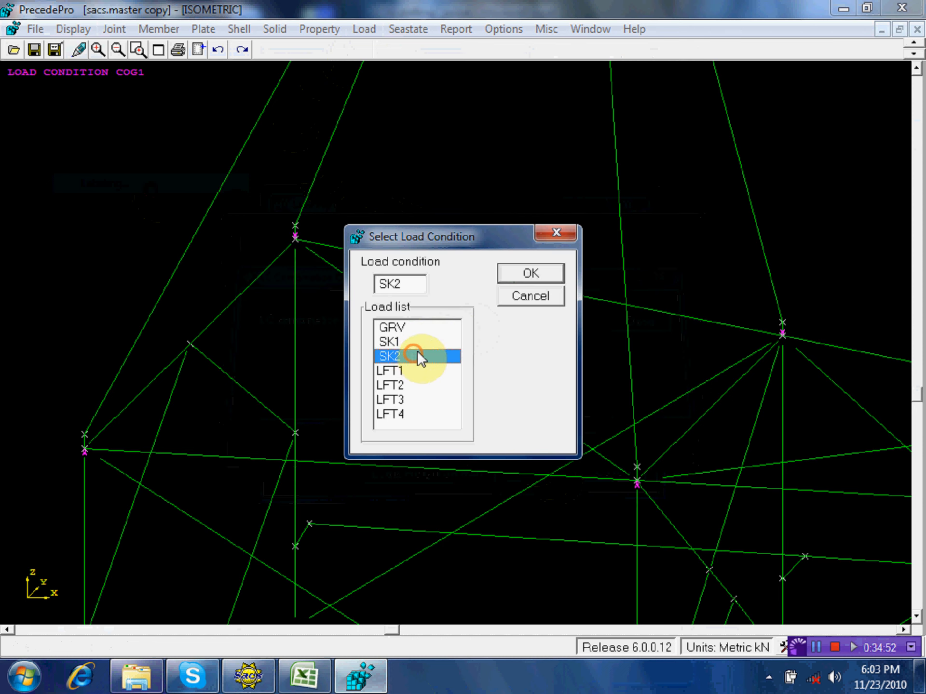
{"action": "left_click", "coordinate": [516, 275]}
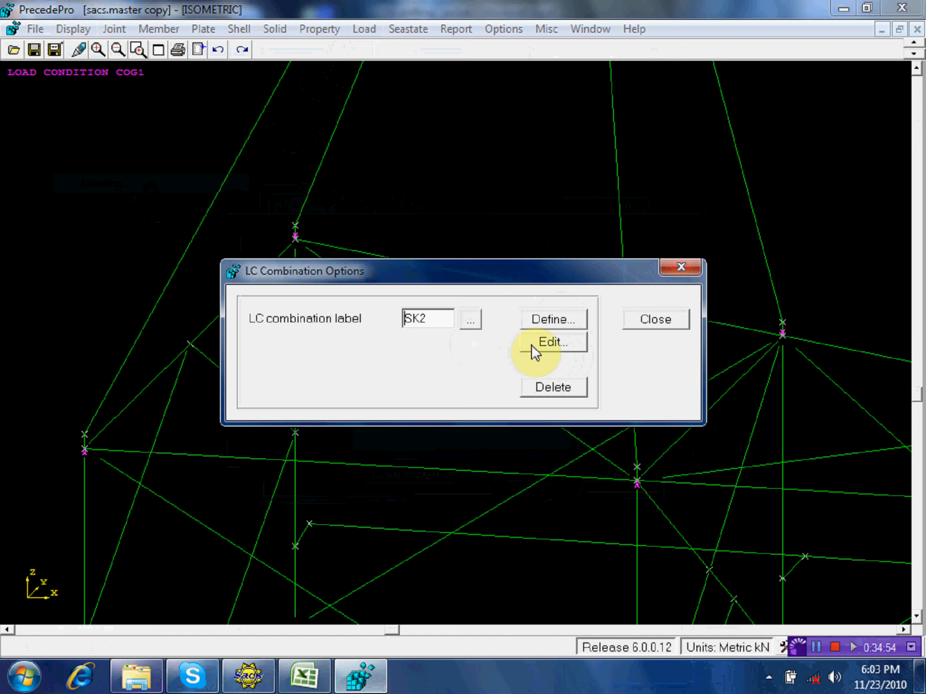
{"action": "left_click", "coordinate": [542, 345]}
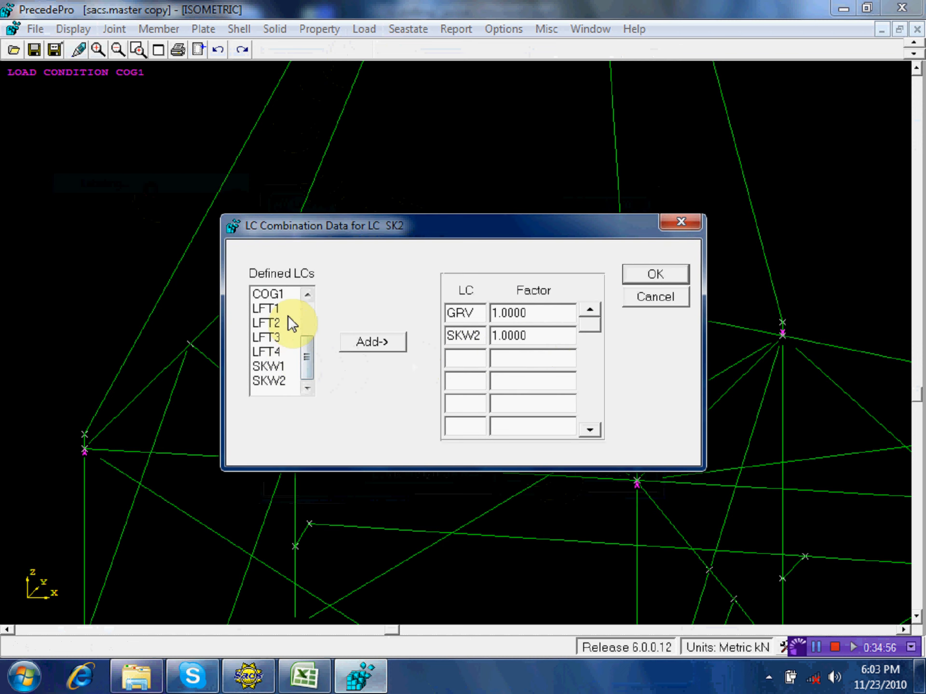
{"action": "left_click", "coordinate": [282, 294]}
{"action": "left_click", "coordinate": [372, 340]}
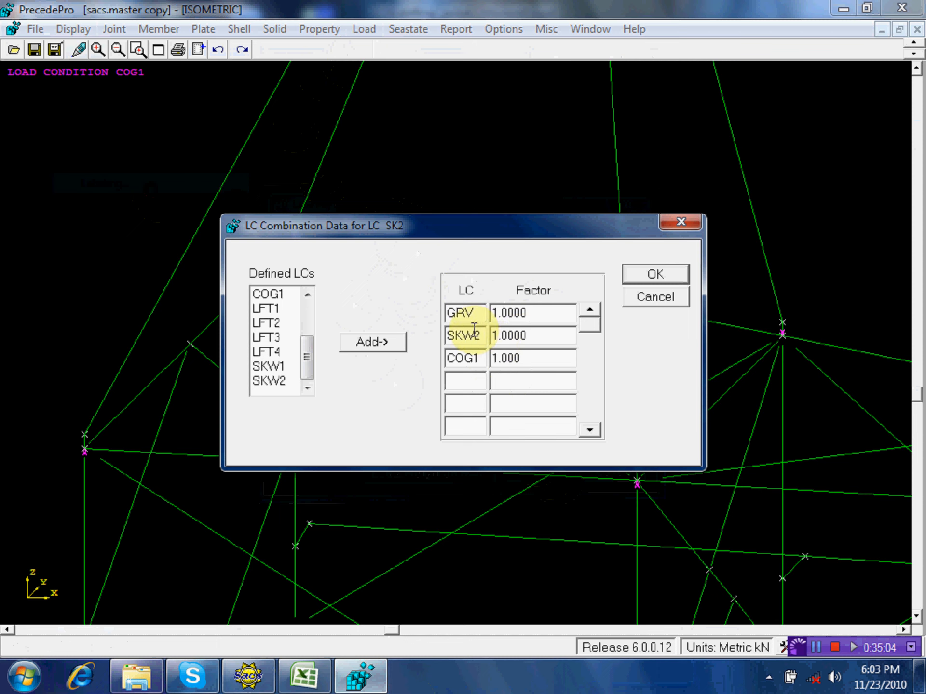
{"action": "left_click", "coordinate": [649, 276]}
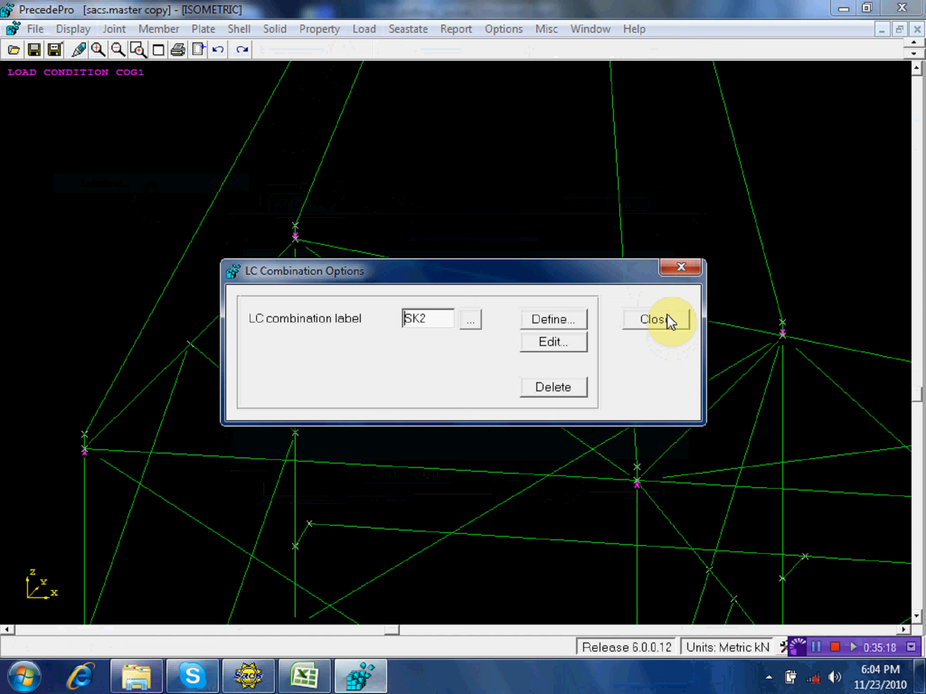
{"action": "left_click", "coordinate": [669, 320]}
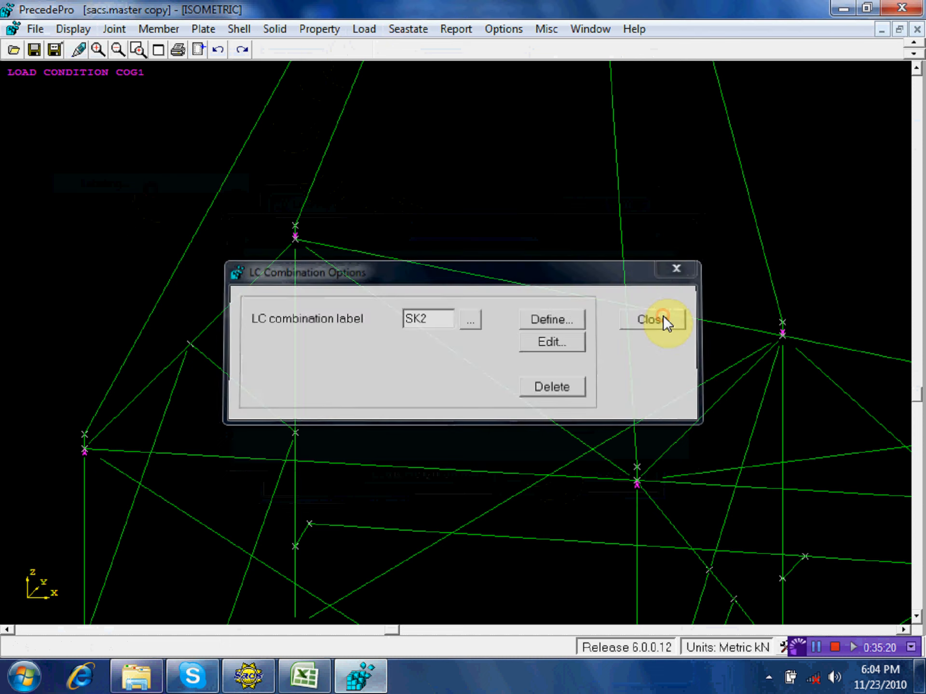
Step: Save the SACS model, close PrecedePro and switch to the SACS Executive
{"action": "left_click", "coordinate": [32, 50]}
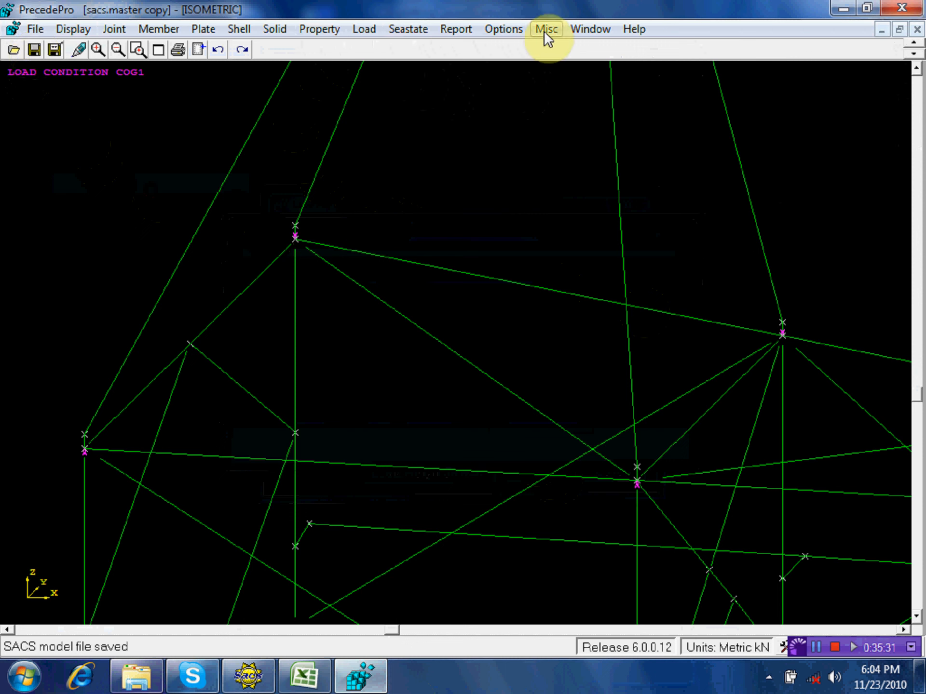
{"action": "left_click", "coordinate": [902, 7]}
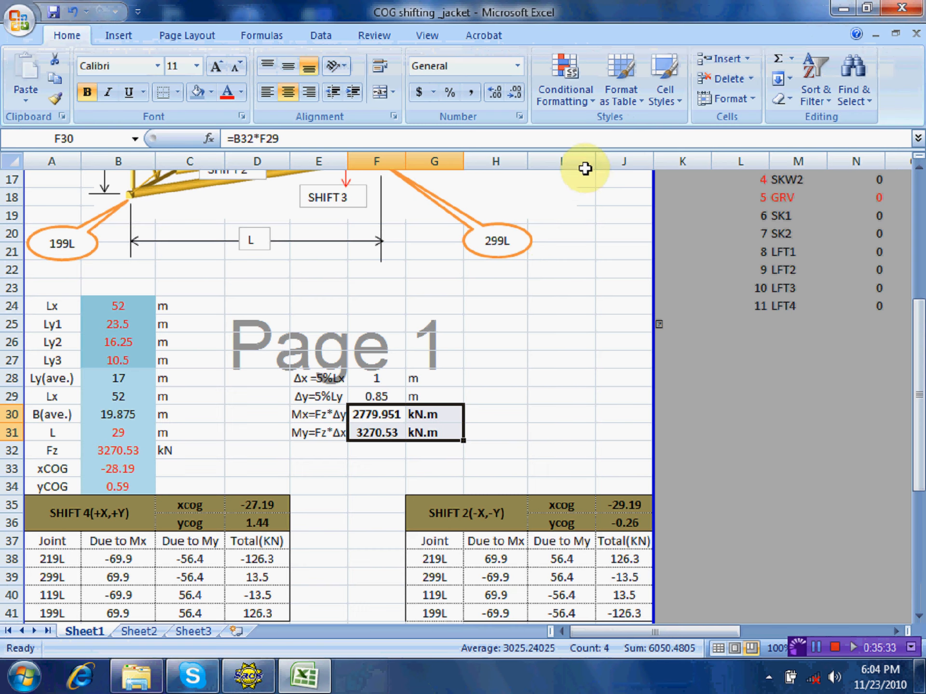
{"action": "left_click", "coordinate": [247, 675]}
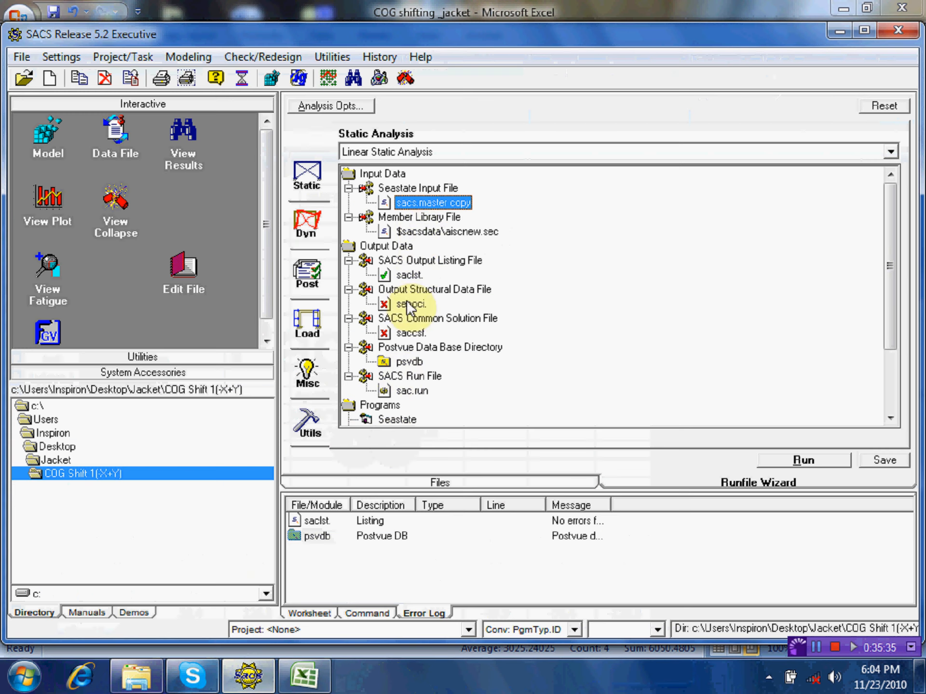
Step: Open the Seastate input file sacs.master copy for editing in the SACS Data Generator
{"action": "left_click_drag", "start_coordinate": [419, 203], "coordinate": [182, 266]}
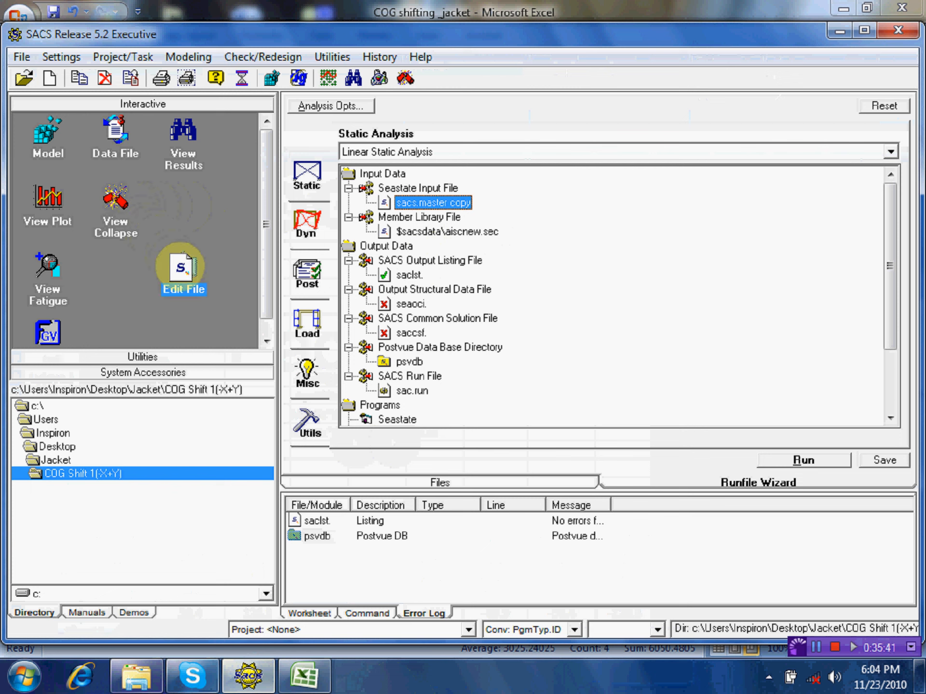
{"action": "mouse_move", "coordinate": [182, 266]}
{"action": "left_mouse_down"}
{"action": "mouse_move", "coordinate": [170, 244]}
{"action": "mouse_move", "coordinate": [170, 256]}
{"action": "mouse_move", "coordinate": [183, 270]}
{"action": "mouse_move", "coordinate": [180, 239]}
{"action": "mouse_move", "coordinate": [183, 264]}
{"action": "left_mouse_up"}
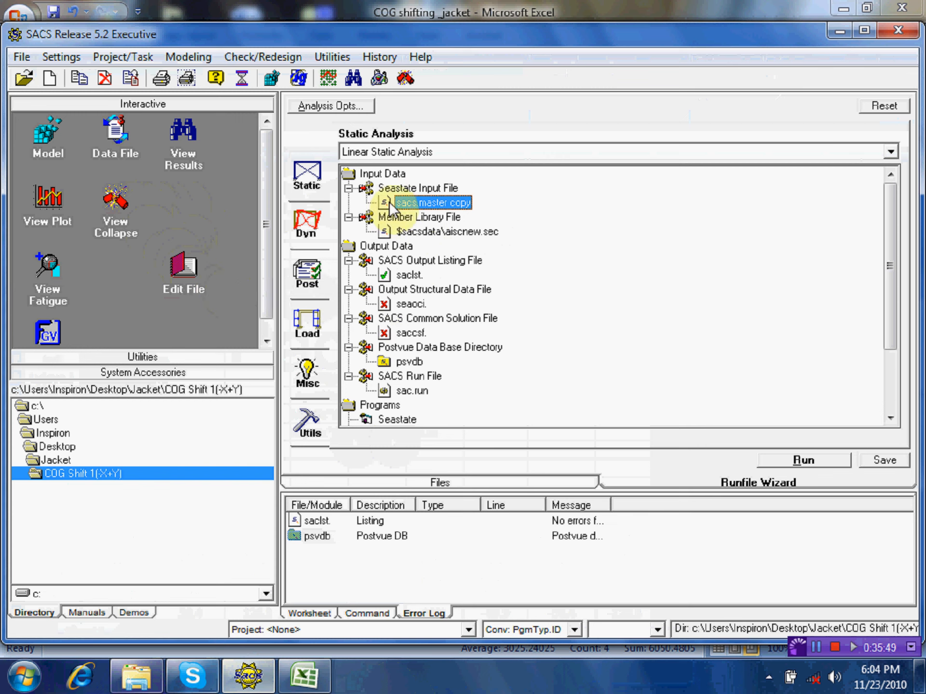
{"action": "left_click_drag", "start_coordinate": [431, 199], "coordinate": [190, 269]}
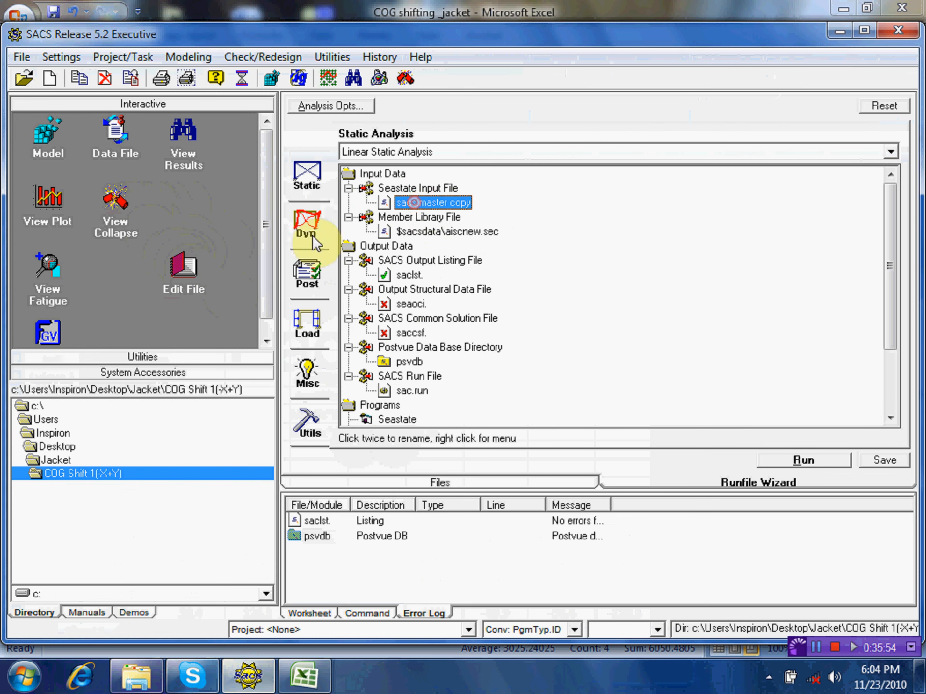
{"action": "double_click", "coordinate": [404, 201]}
{"action": "left_click", "coordinate": [646, 76]}
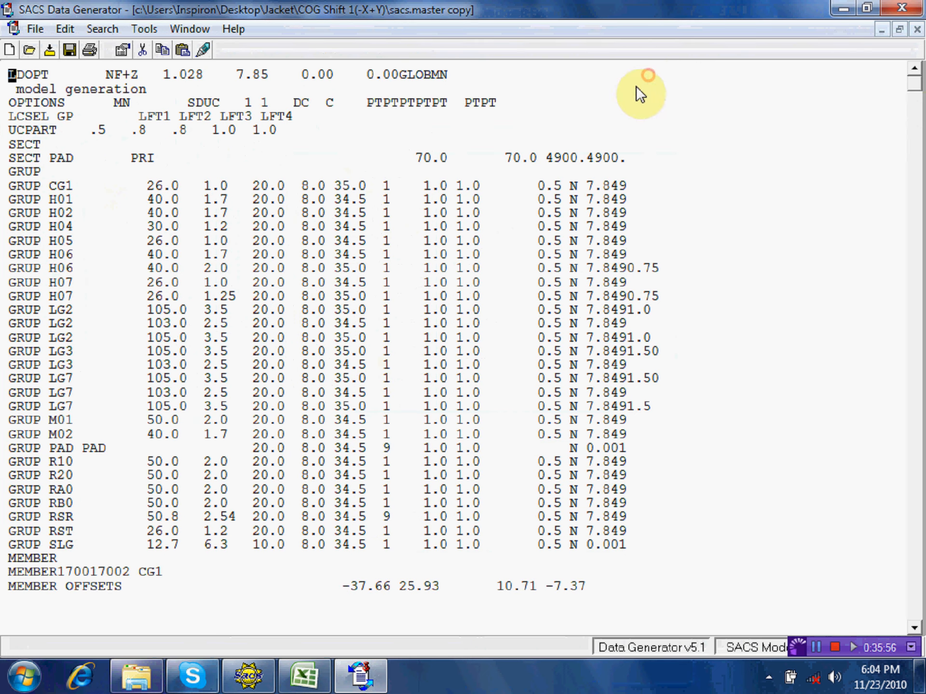
Step: Set the LCSEL load case selection function to STND for load cases LFT1 to LFT4 and save the file
{"action": "left_click", "coordinate": [914, 131]}
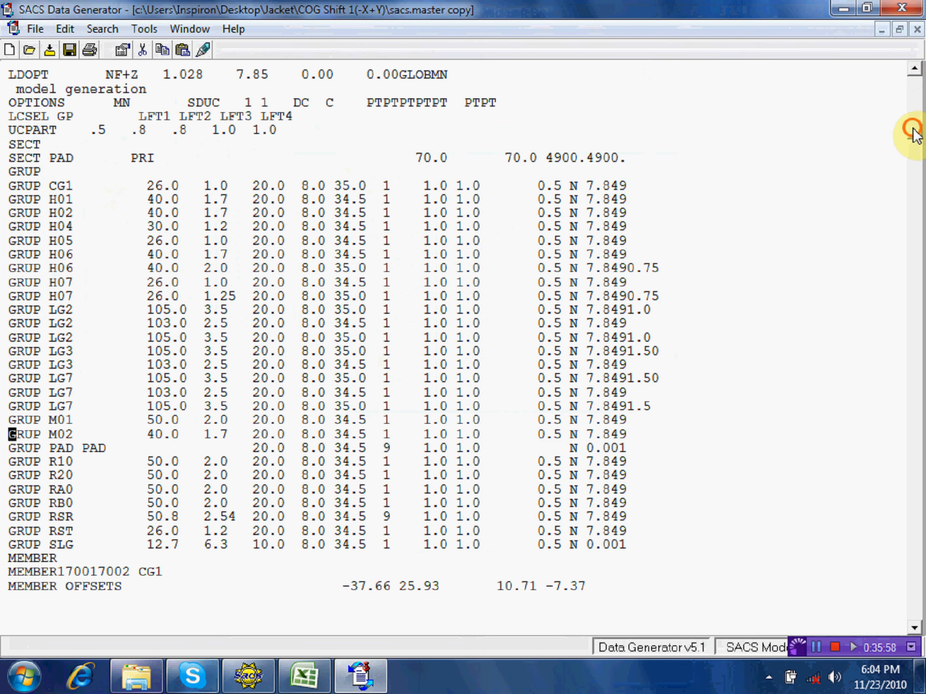
{"action": "key", "text": "Down"}
{"action": "key", "text": "Down"}
{"action": "key", "text": "Down"}
{"action": "key", "text": "Down"}
{"action": "key", "text": "Down"}
{"action": "key", "text": "Down"}
{"action": "key", "text": "Down"}
{"action": "key", "text": "Down"}
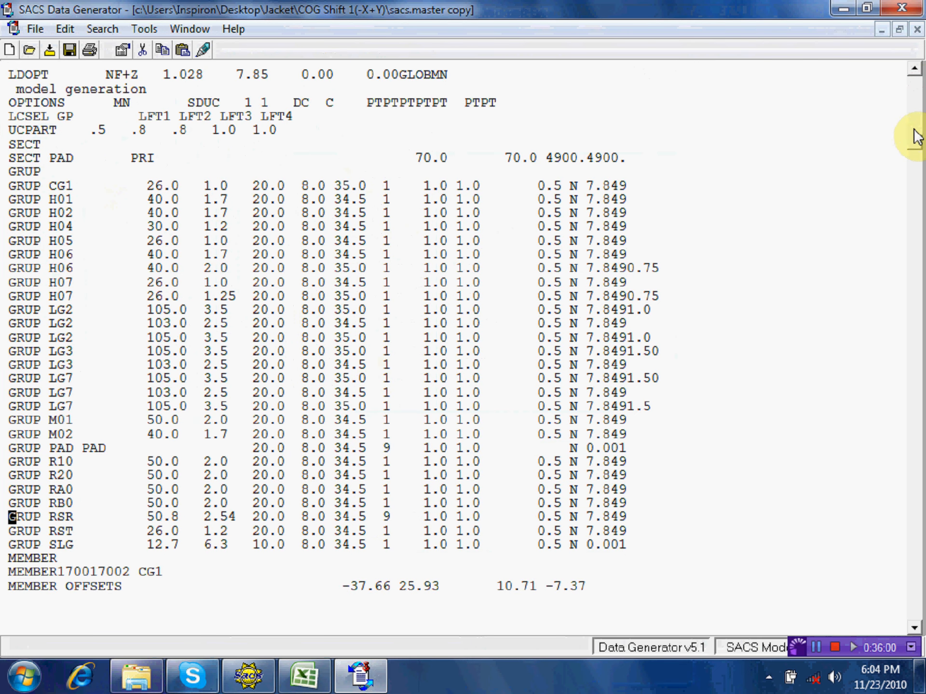
{"action": "left_click", "coordinate": [61, 117]}
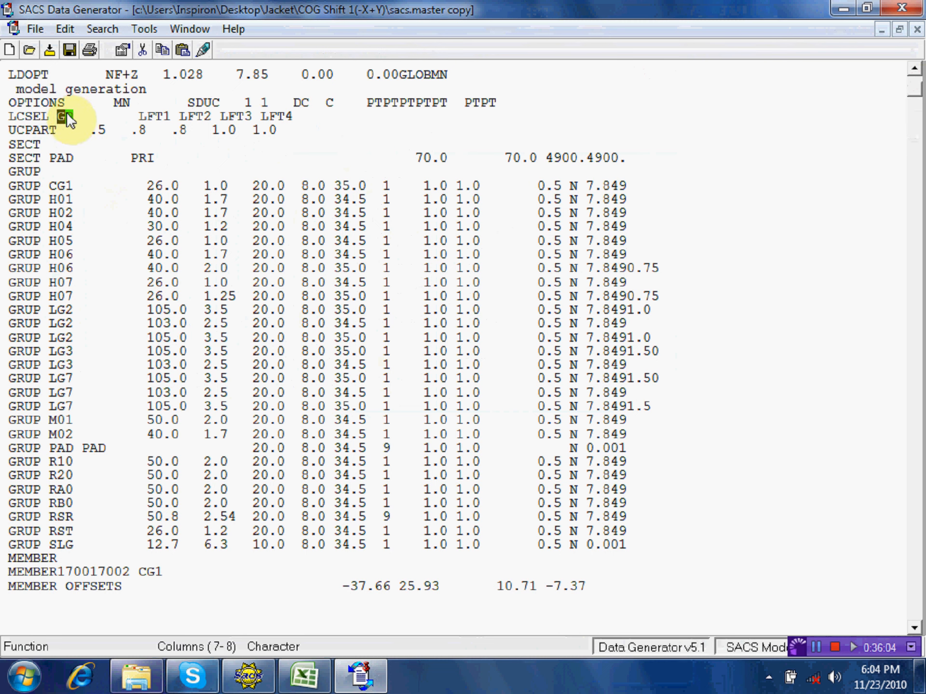
{"action": "double_click", "coordinate": [66, 114]}
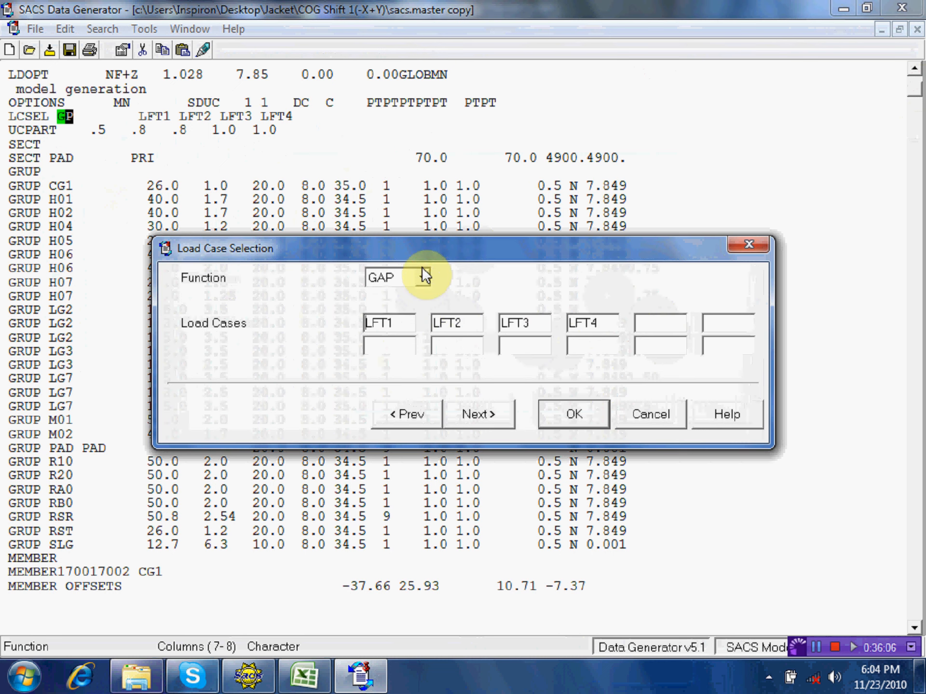
{"action": "left_click", "coordinate": [422, 276]}
{"action": "left_click", "coordinate": [405, 310]}
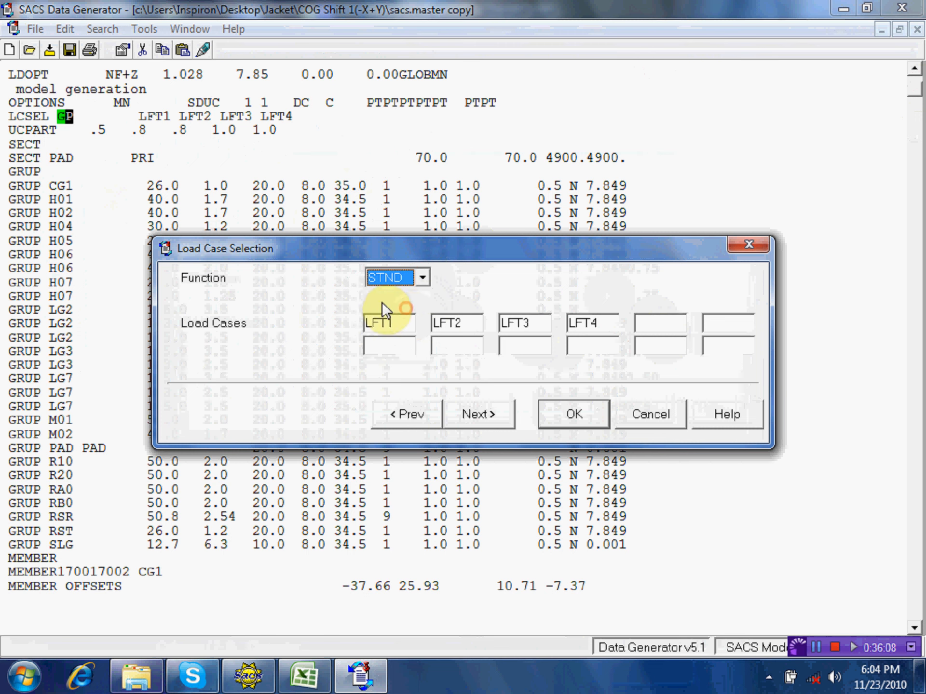
{"action": "left_click", "coordinate": [562, 416]}
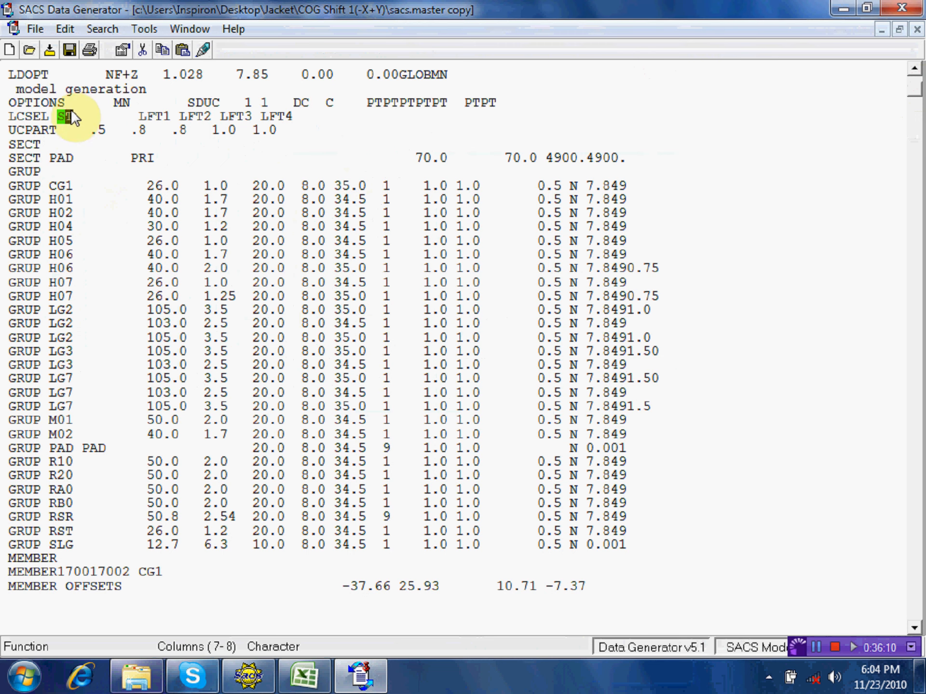
{"action": "left_click", "coordinate": [69, 49]}
Step: Examine the COG joint load lines and LCOMB load combination lines at the end of the file, then close the Data Generator
{"action": "left_click_drag", "start_coordinate": [912, 88], "coordinate": [868, 623]}
{"action": "key", "text": "Up"}
{"action": "key", "text": "Up"}
{"action": "key", "text": "Up"}
{"action": "key", "text": "Up"}
{"action": "key", "text": "Up"}
{"action": "key", "text": "Up"}
{"action": "key", "text": "Up"}
{"action": "key", "text": "Up"}
{"action": "key", "text": "Up"}
{"action": "key", "text": "Up"}
{"action": "key", "text": "Up"}
{"action": "key", "text": "Up"}
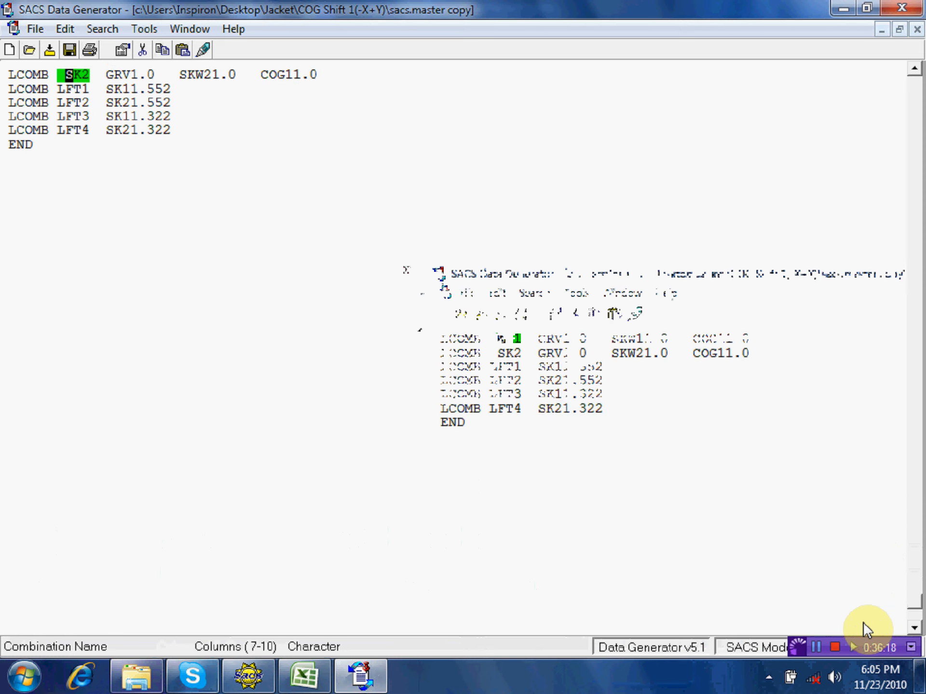
{"action": "key", "text": "Up"}
{"action": "key", "text": "Up"}
{"action": "key", "text": "Up"}
{"action": "key", "text": "Up"}
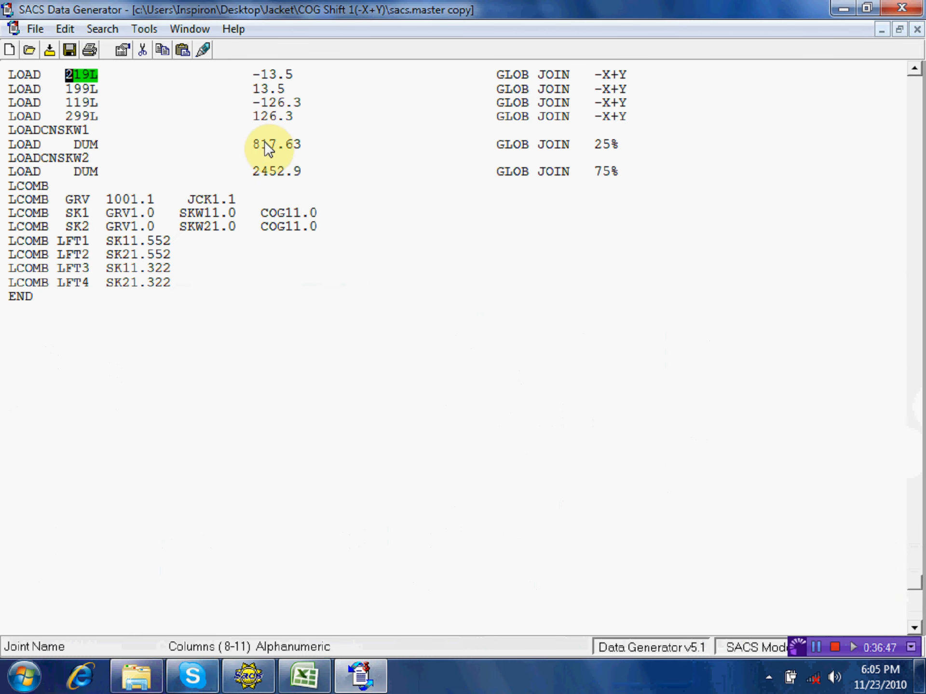
{"action": "left_click", "coordinate": [901, 9]}
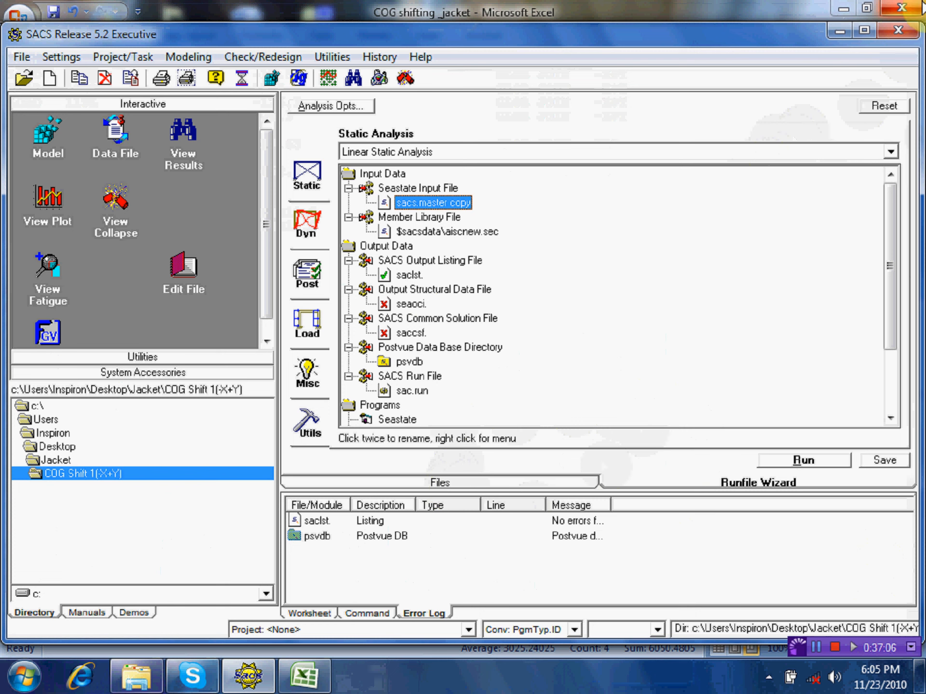
Step: Reset the Linear Static Analysis setup and restart its runfile wizard with sacs.master copy as the SACS input file
{"action": "left_click", "coordinate": [882, 106]}
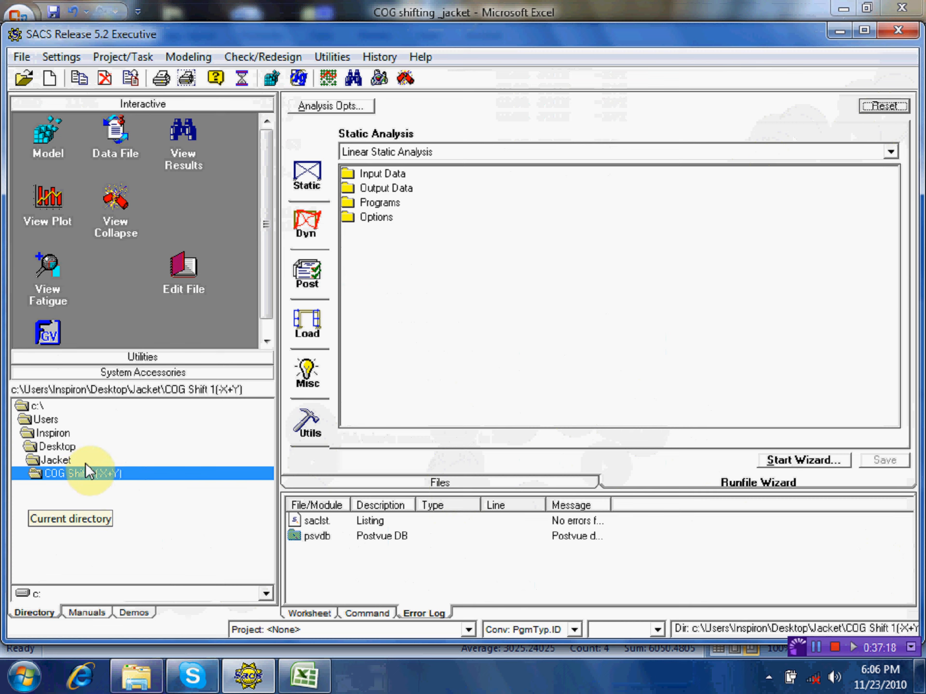
{"action": "left_click", "coordinate": [811, 459]}
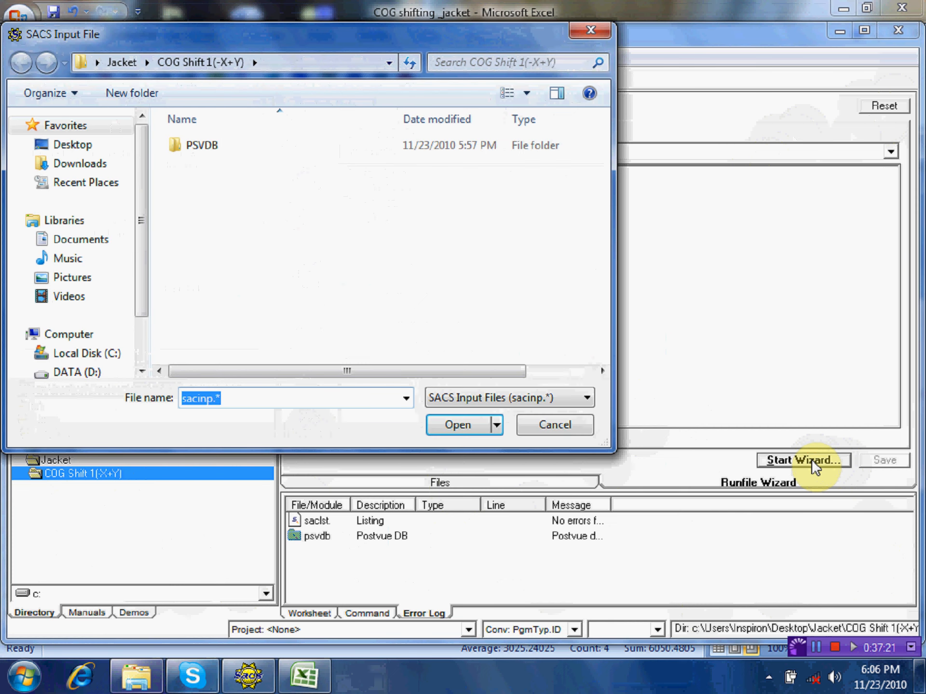
{"action": "left_click", "coordinate": [586, 400]}
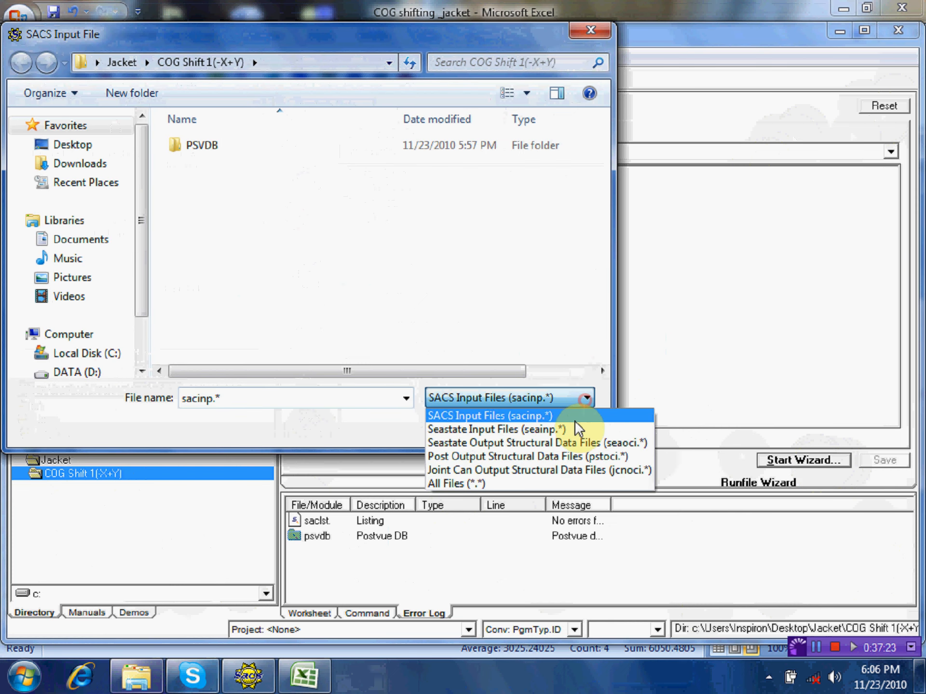
{"action": "left_click", "coordinate": [528, 485]}
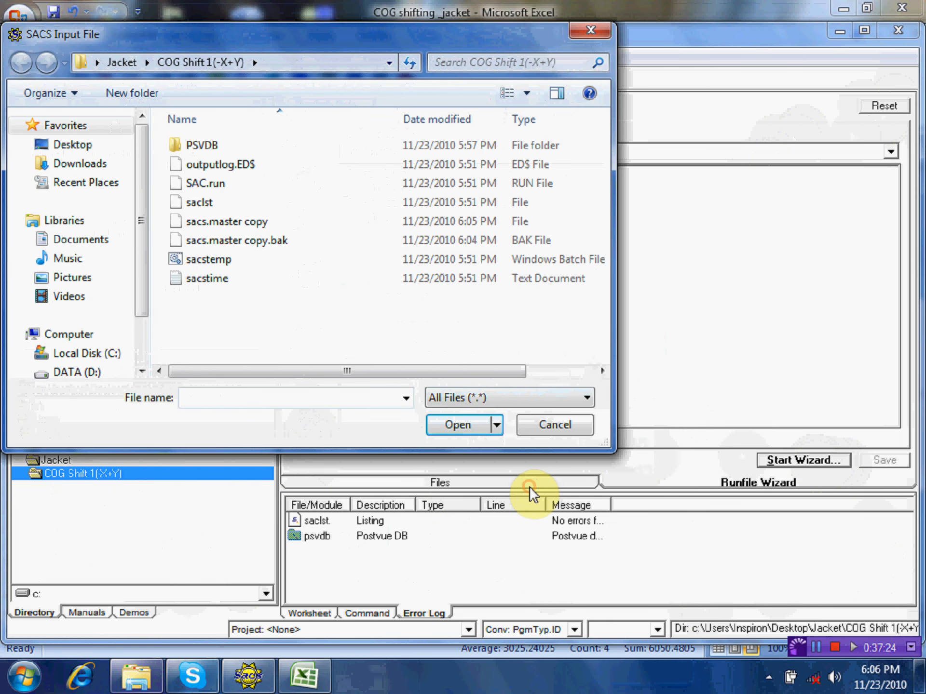
{"action": "left_click", "coordinate": [258, 226]}
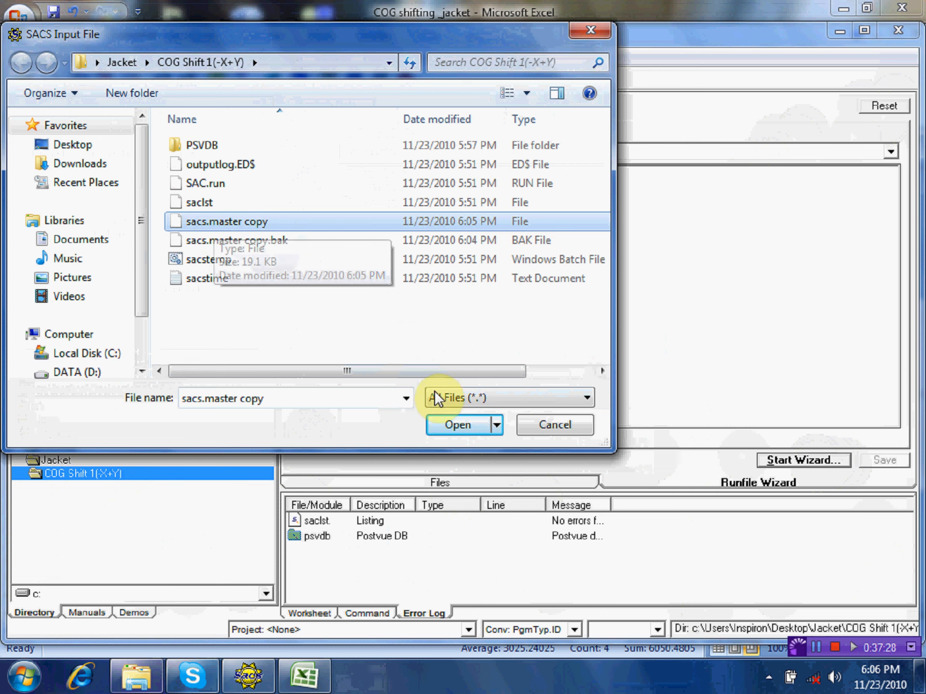
{"action": "left_click", "coordinate": [458, 424]}
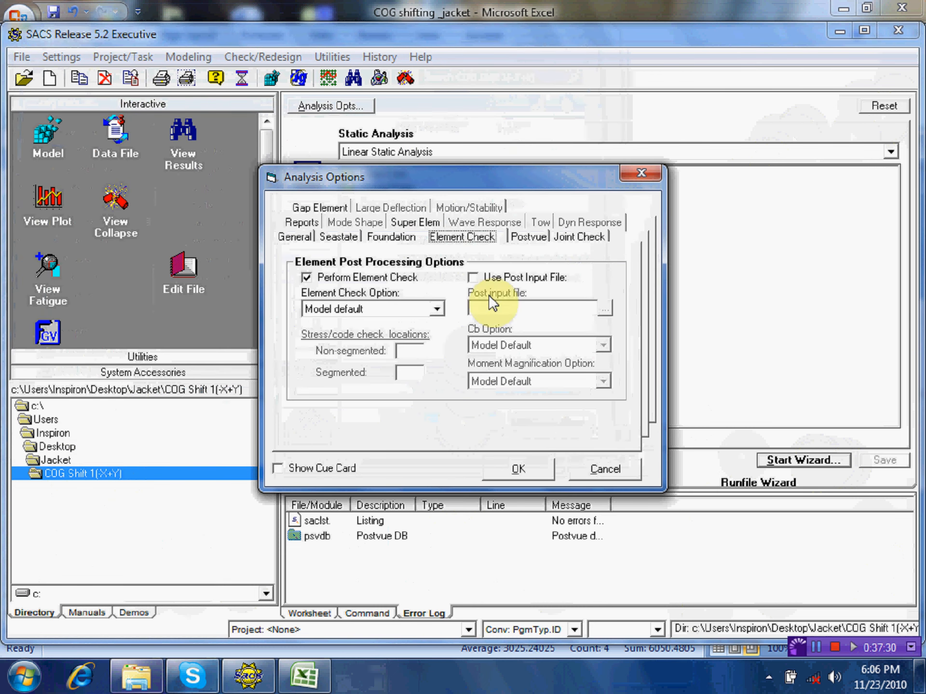
Step: Enable creation of the Postvue database psvdb and the tubular joint check in the analysis options
{"action": "left_click", "coordinate": [530, 236]}
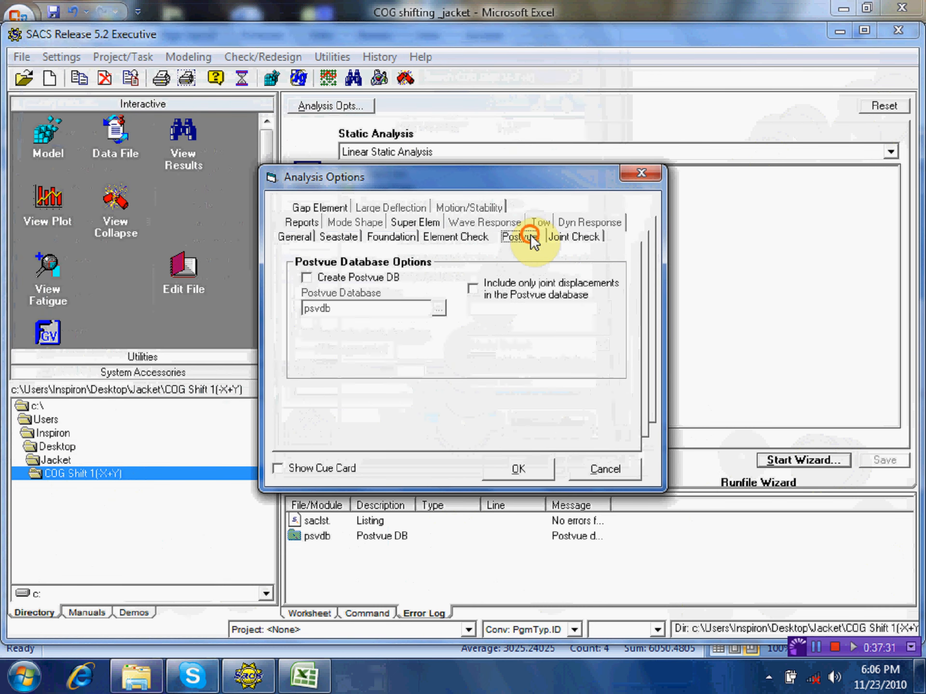
{"action": "left_click", "coordinate": [307, 279]}
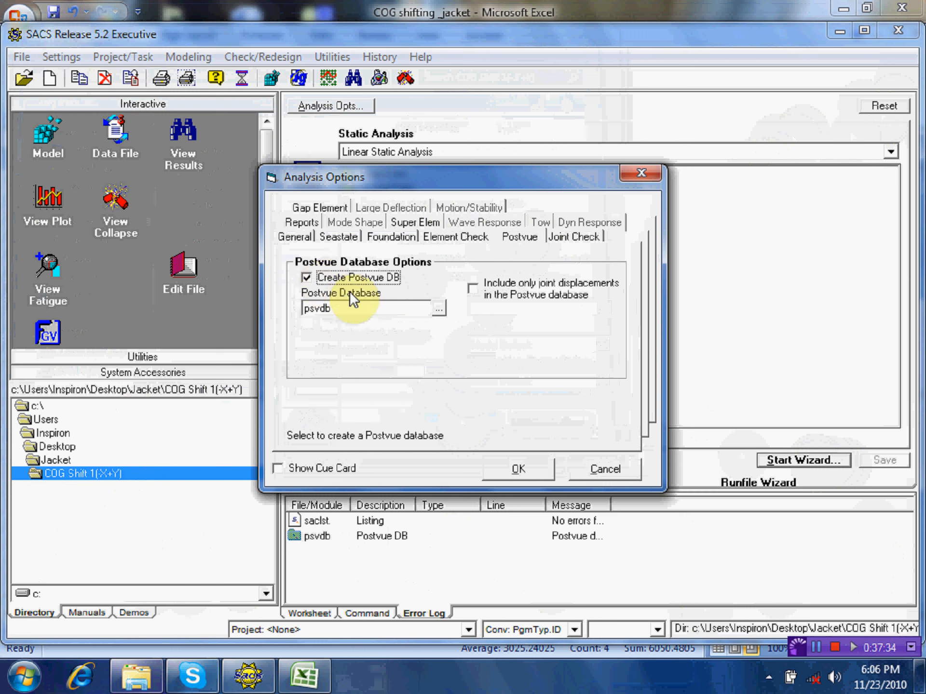
{"action": "left_click", "coordinate": [574, 238]}
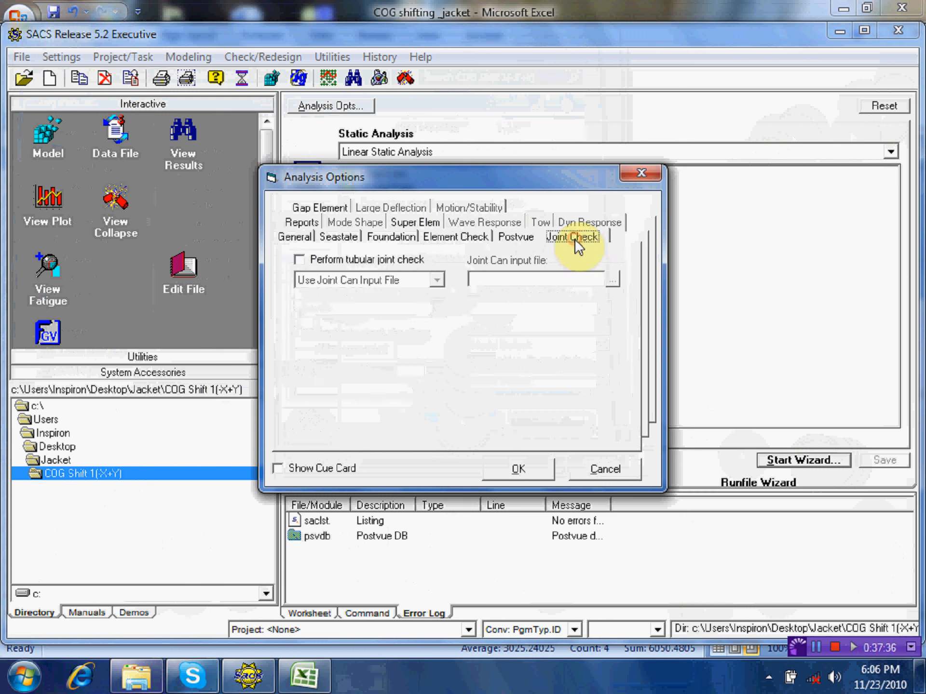
{"action": "left_click", "coordinate": [306, 260]}
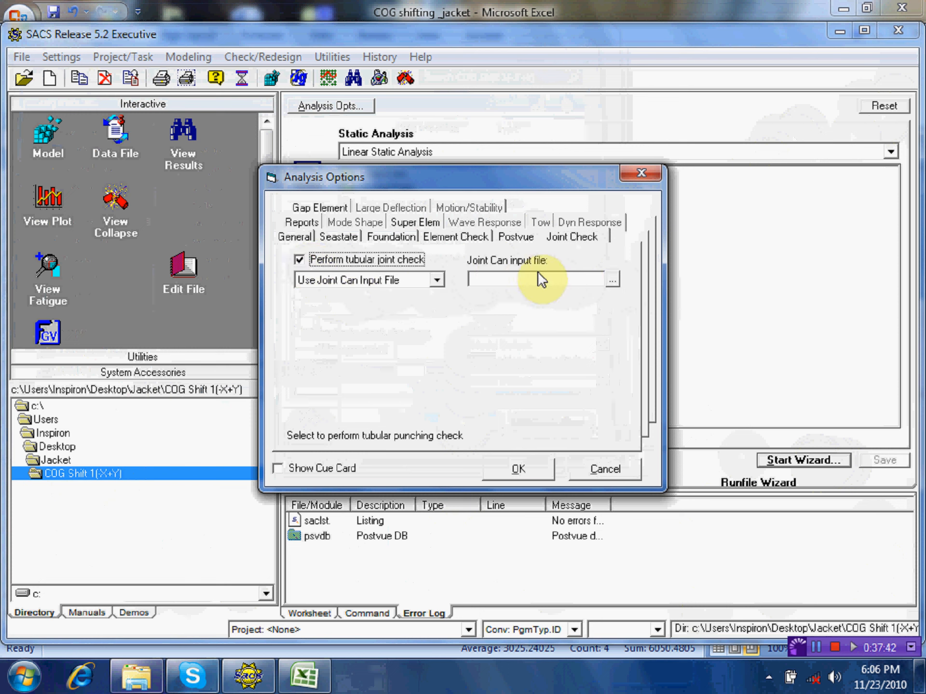
Step: Set the Joint Can input file to jcninp from the Base case NO COG shift folder and accept the analysis options
{"action": "left_click", "coordinate": [612, 280]}
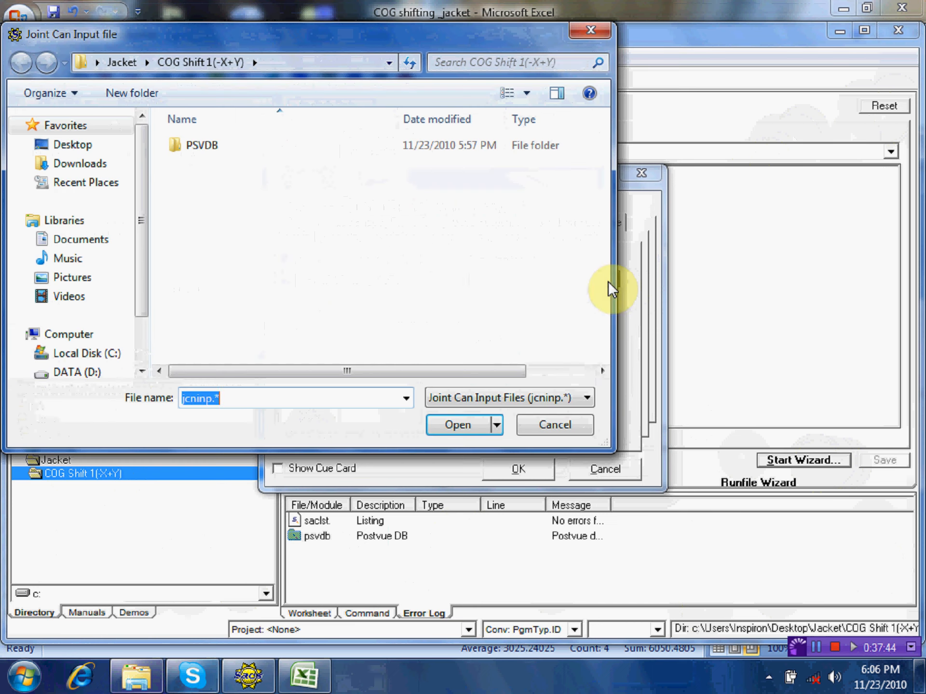
{"action": "left_click", "coordinate": [585, 398]}
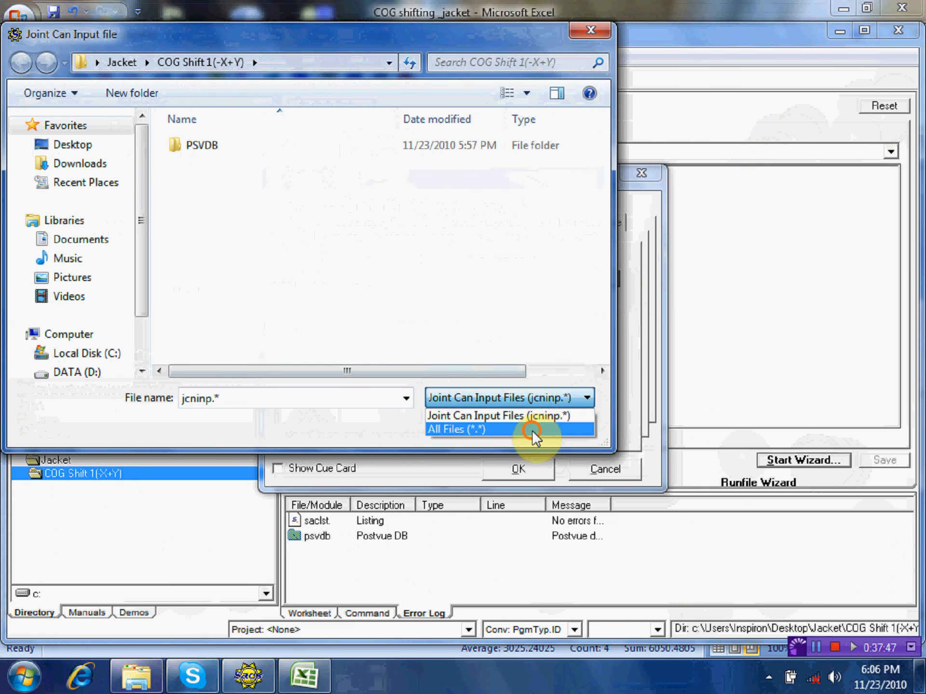
{"action": "left_click", "coordinate": [532, 432]}
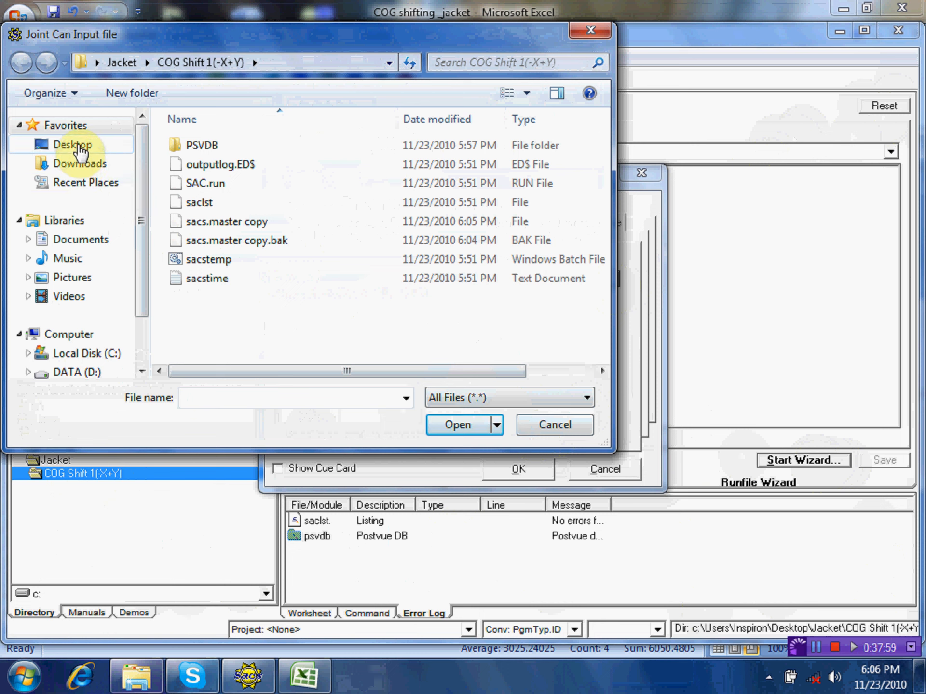
{"action": "left_click", "coordinate": [78, 145]}
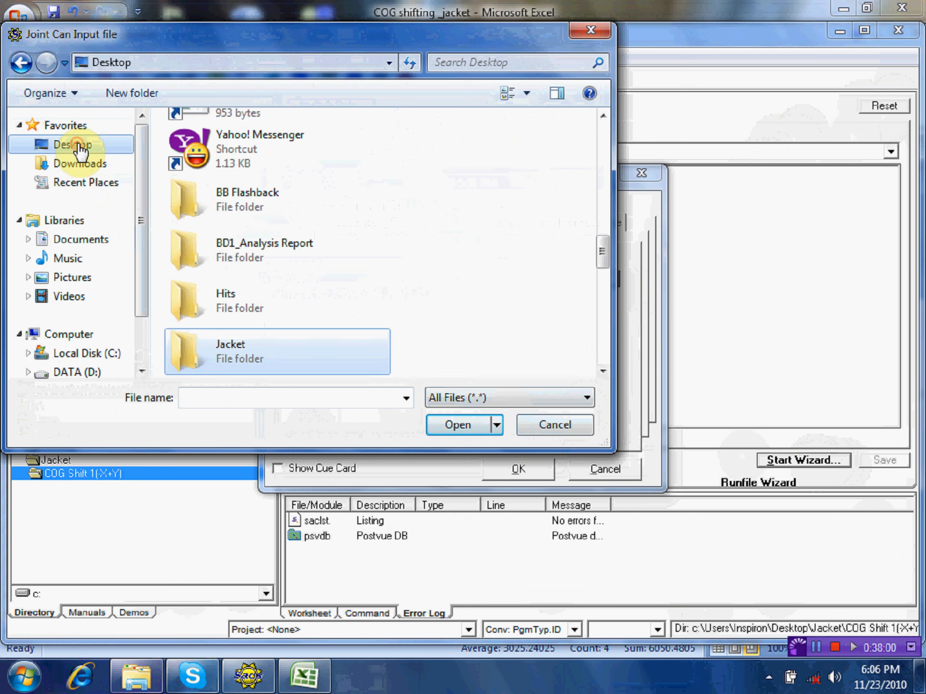
{"action": "double_click", "coordinate": [240, 352]}
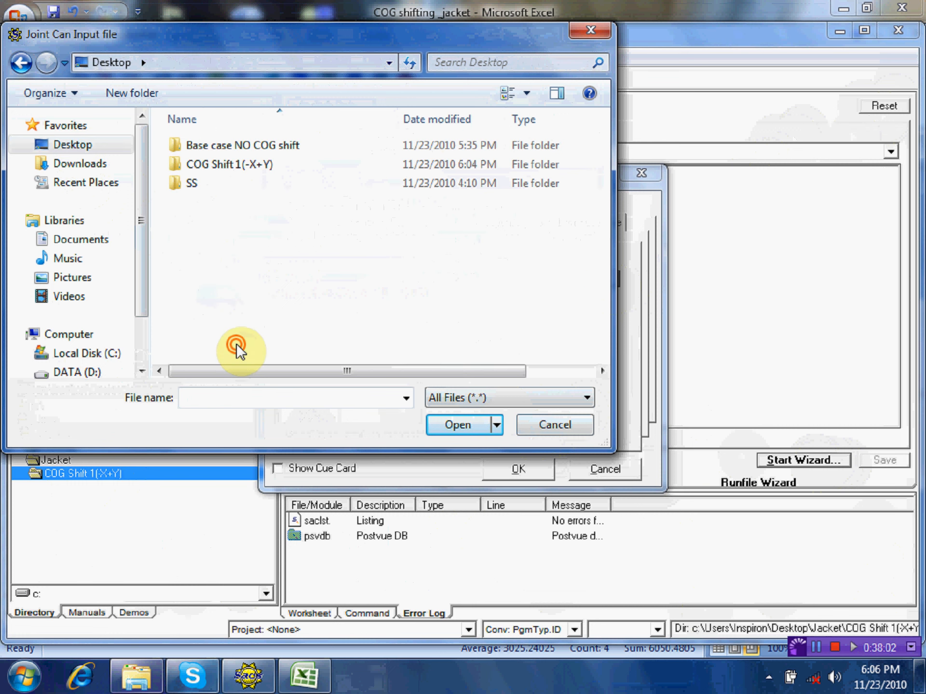
{"action": "left_click", "coordinate": [245, 153]}
{"action": "double_click", "coordinate": [245, 150]}
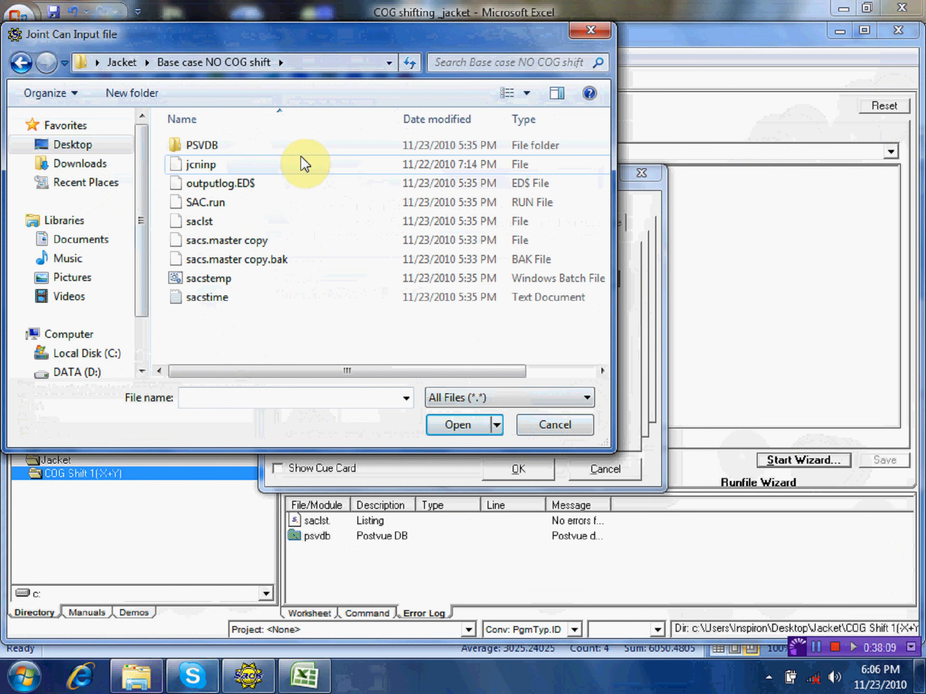
{"action": "left_click", "coordinate": [211, 164]}
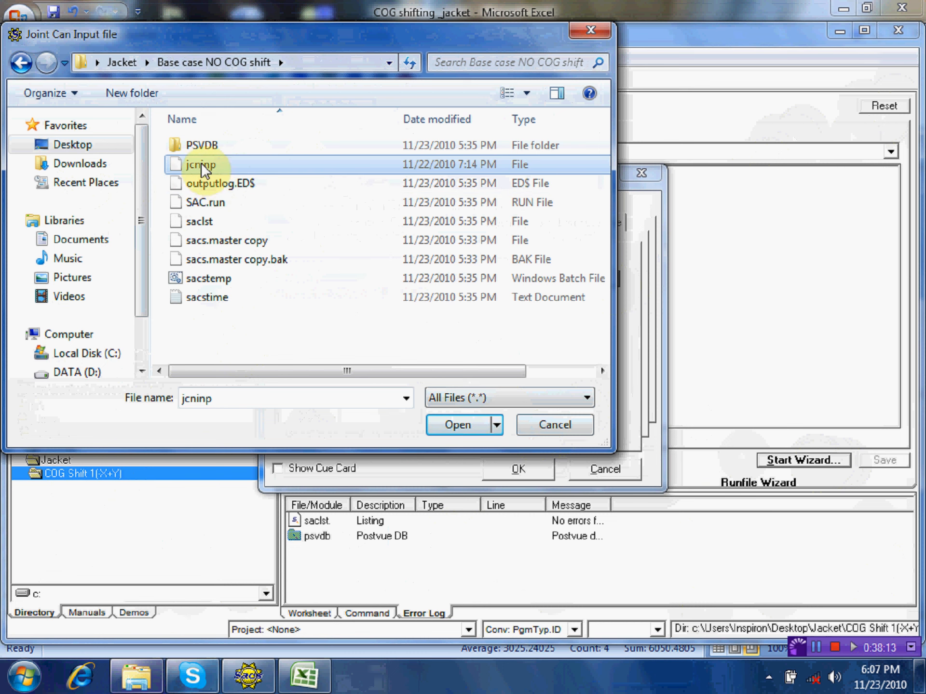
{"action": "left_click", "coordinate": [463, 424]}
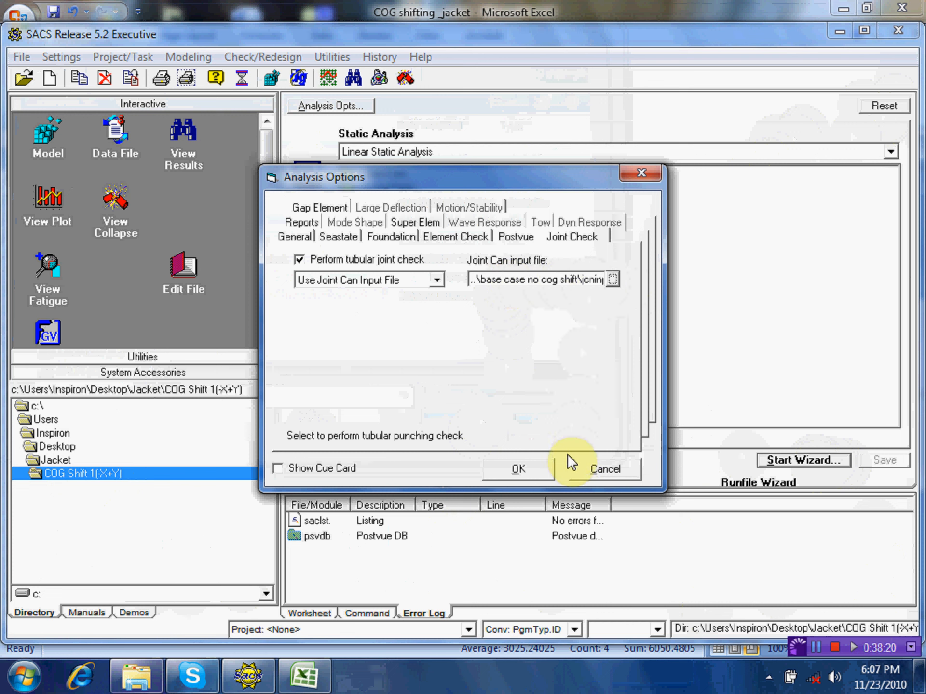
{"action": "left_click", "coordinate": [517, 470]}
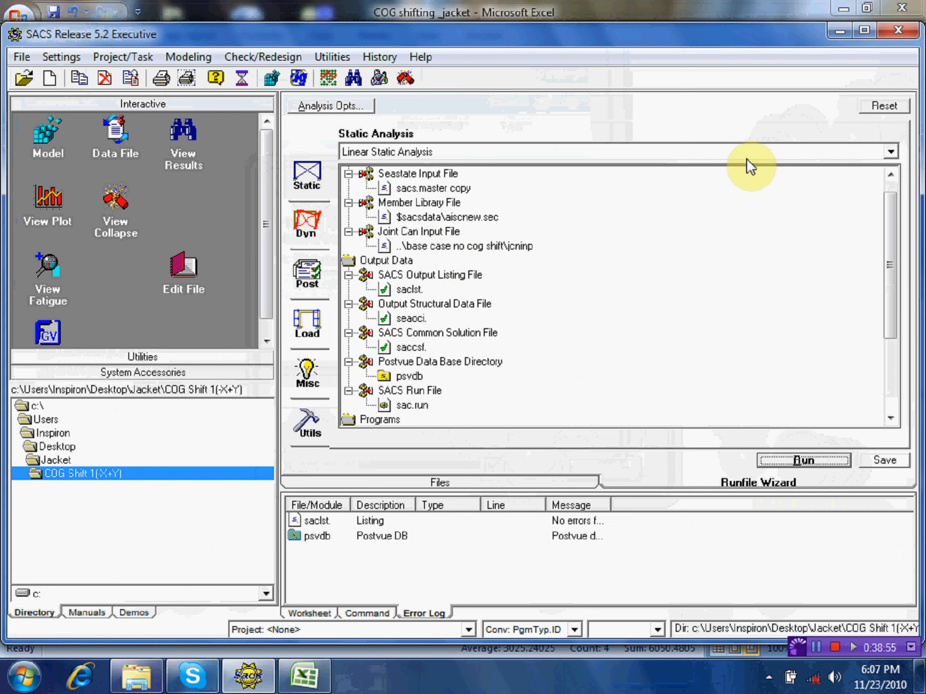
Step: In Windows Explorer, copy the jcninp file from the Base case NO COG shift folder into the COG Shift 1(-X+Y) folder
{"action": "left_click", "coordinate": [841, 33]}
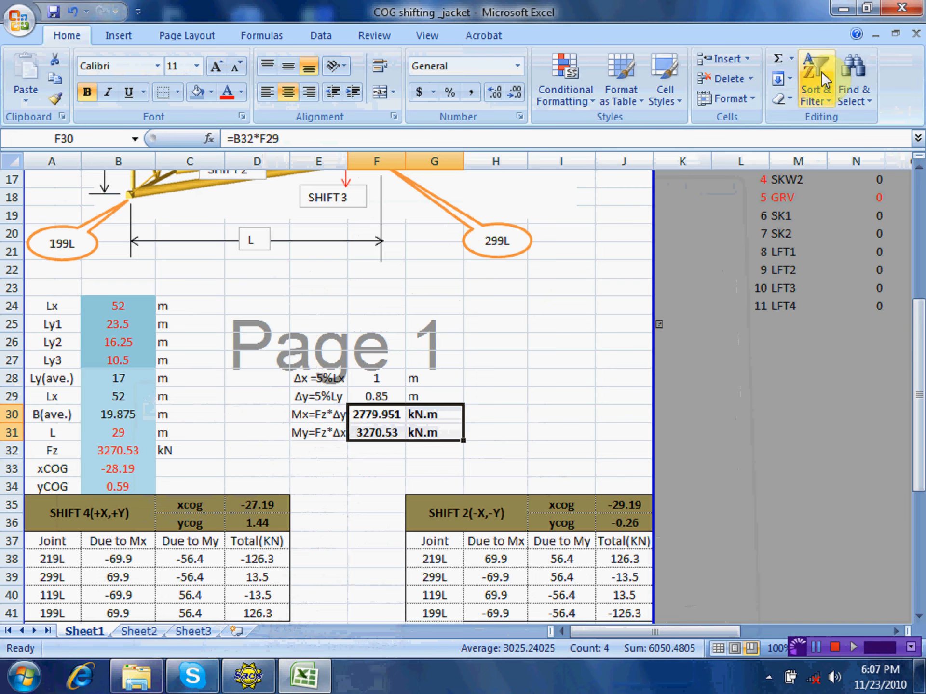
{"action": "left_click", "coordinate": [839, 9]}
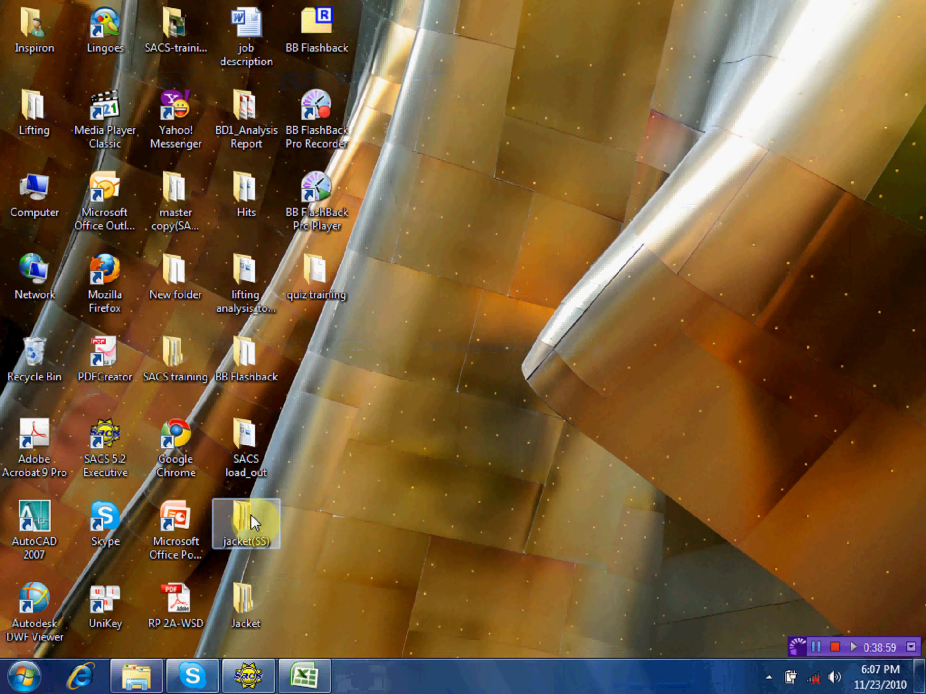
{"action": "double_click", "coordinate": [254, 596]}
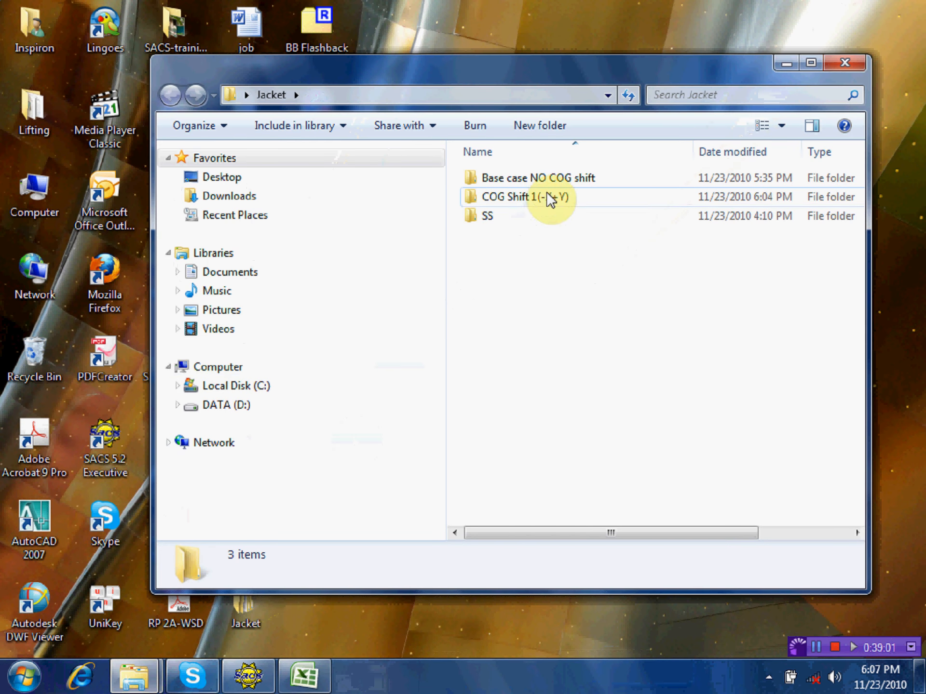
{"action": "double_click", "coordinate": [552, 179]}
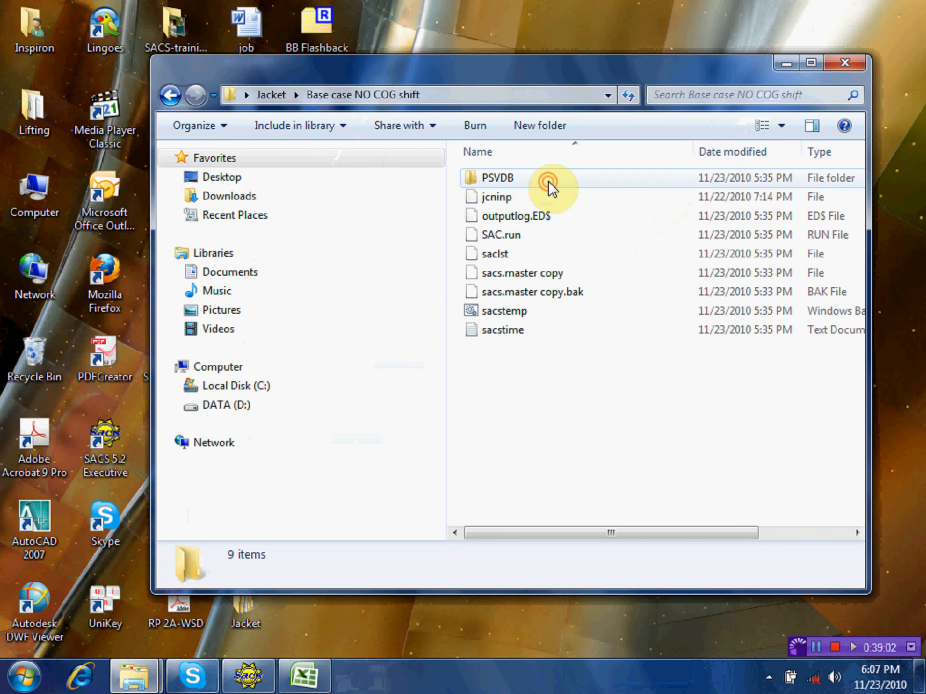
{"action": "left_click", "coordinate": [495, 198]}
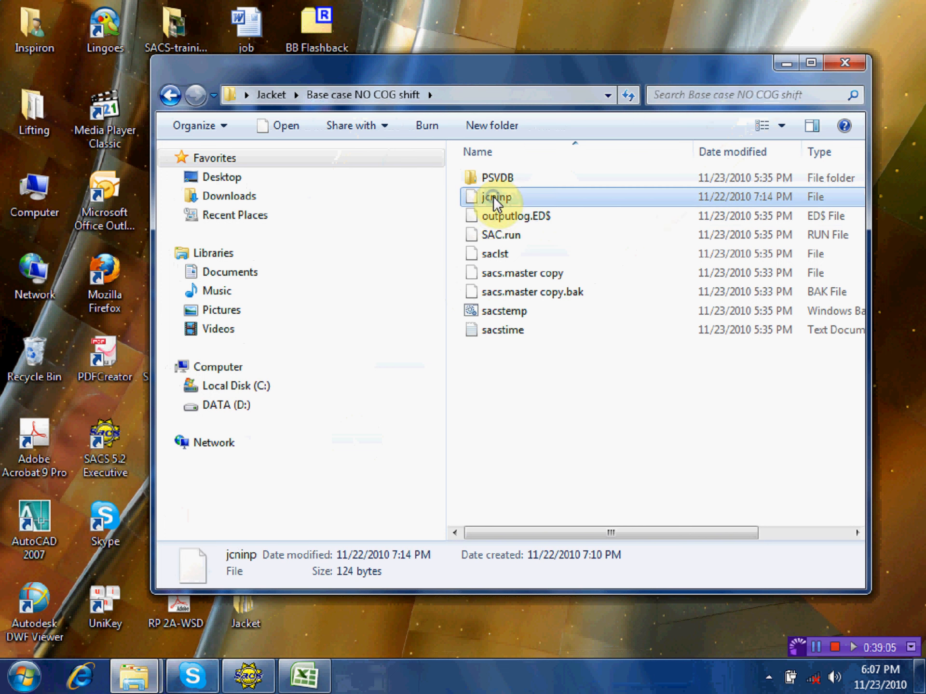
{"action": "right_click", "coordinate": [497, 198]}
{"action": "left_click", "coordinate": [578, 378]}
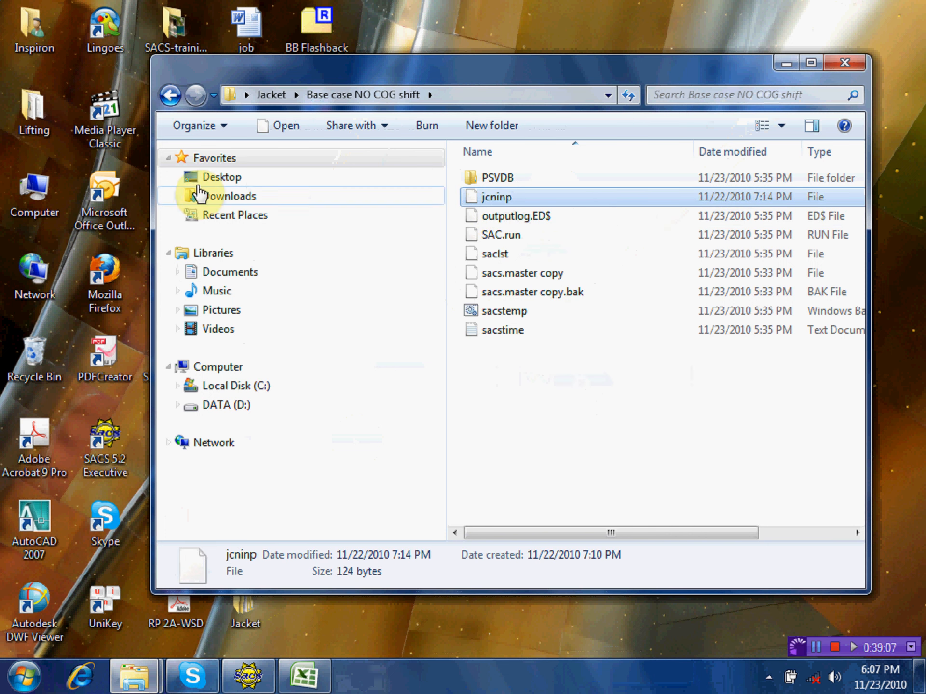
{"action": "left_click", "coordinate": [170, 95]}
{"action": "double_click", "coordinate": [538, 202]}
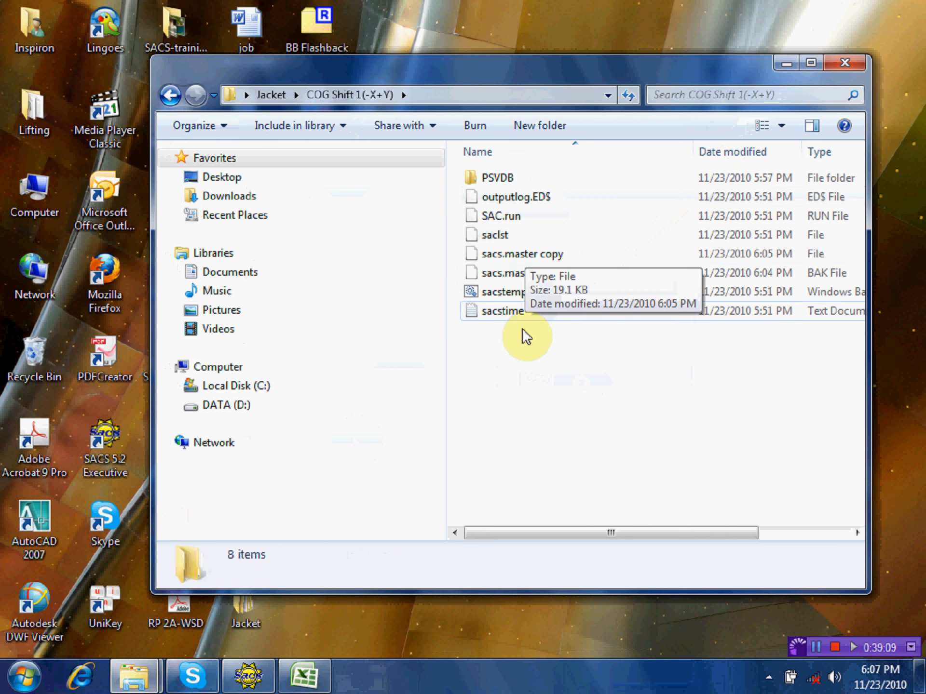
{"action": "right_click", "coordinate": [509, 355]}
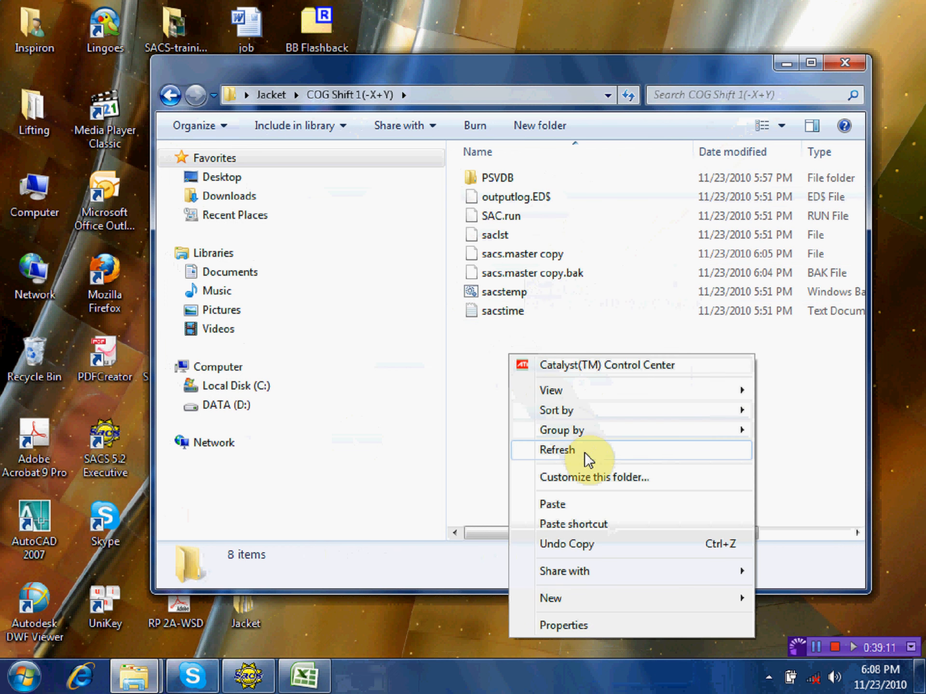
{"action": "left_click", "coordinate": [585, 506]}
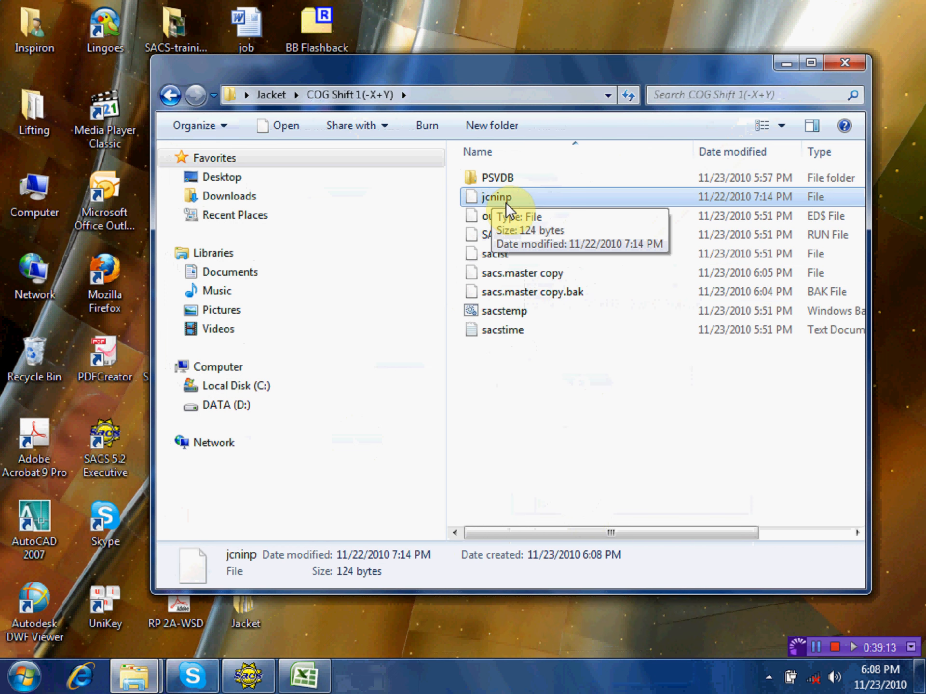
{"action": "left_click", "coordinate": [843, 62]}
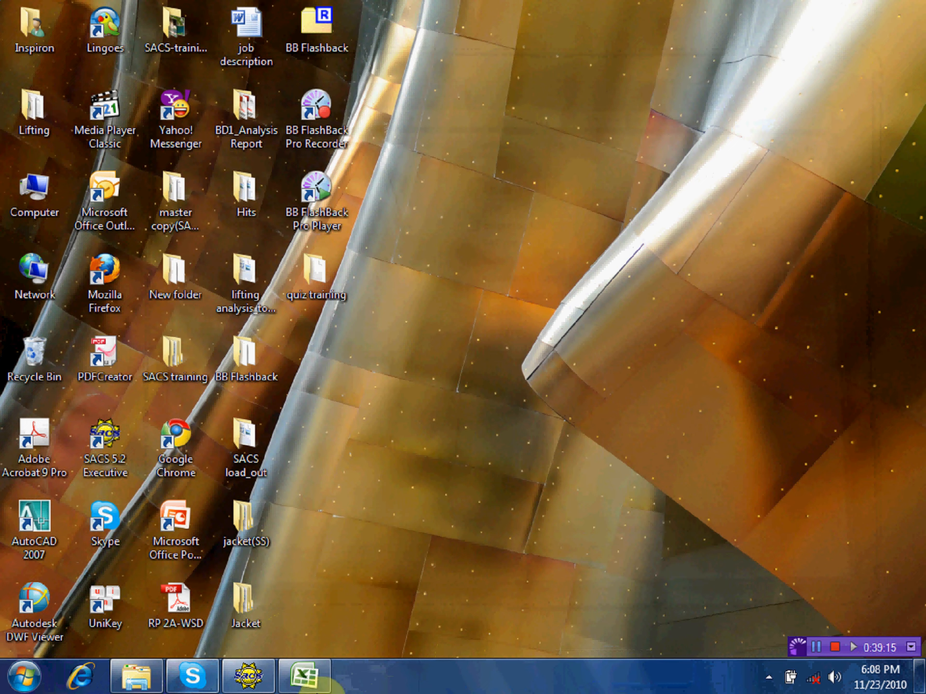
Step: Return to SACS Executive and replace the Joint Can input file with the jcninp copy in the COG Shift 1(-X+Y) folder
{"action": "left_click", "coordinate": [248, 675]}
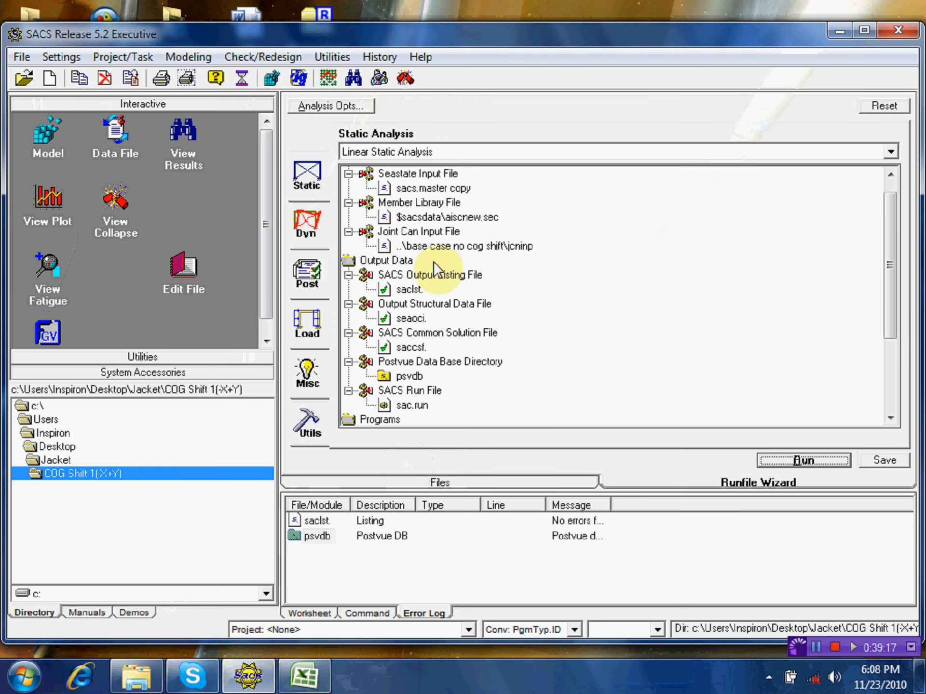
{"action": "left_click", "coordinate": [431, 247]}
{"action": "right_click", "coordinate": [429, 245]}
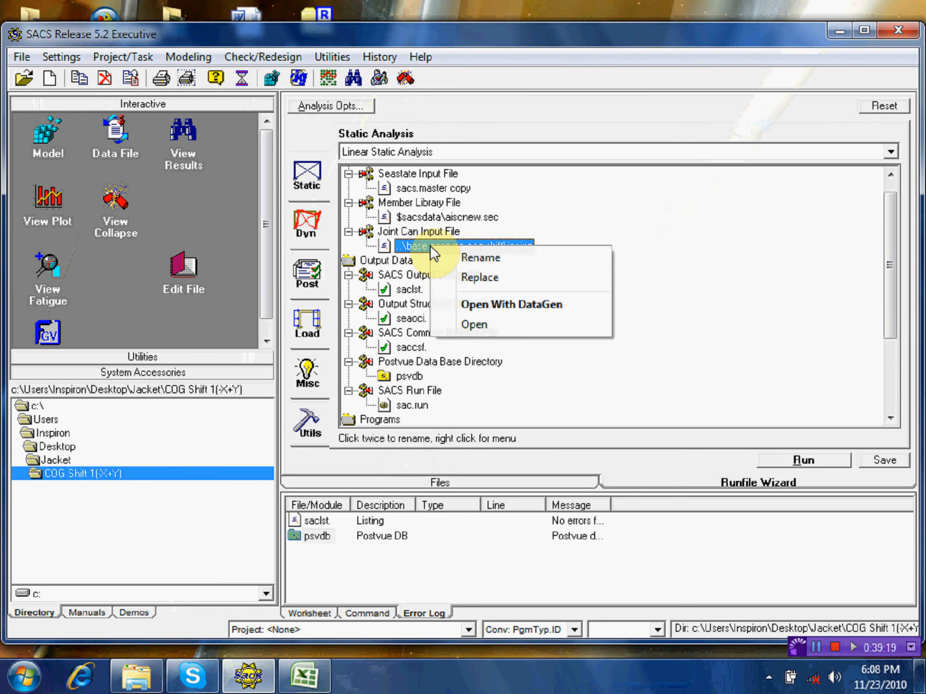
{"action": "left_click", "coordinate": [477, 279]}
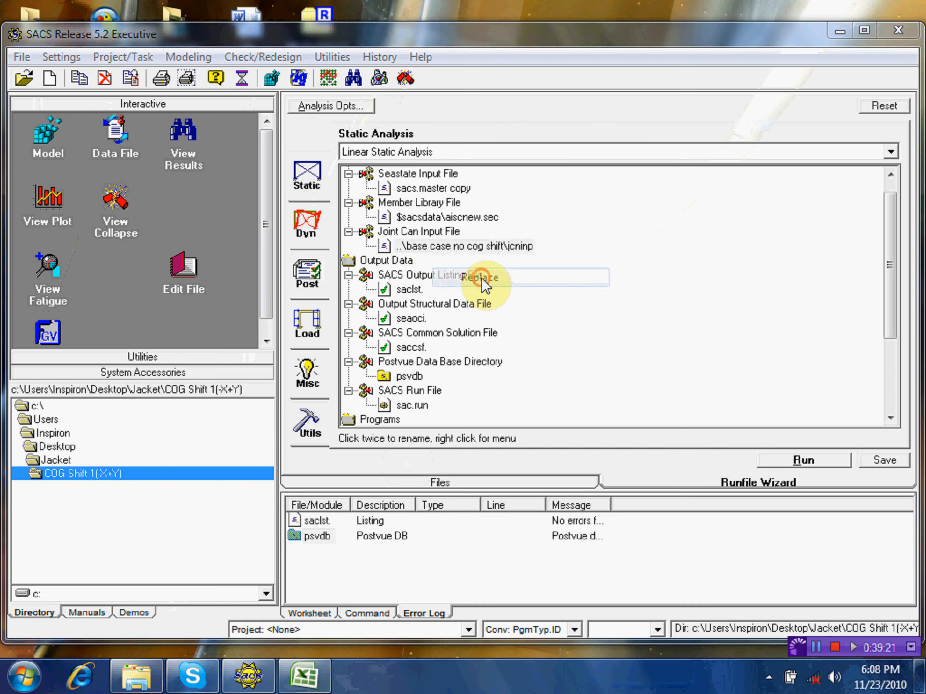
{"action": "left_click", "coordinate": [554, 401]}
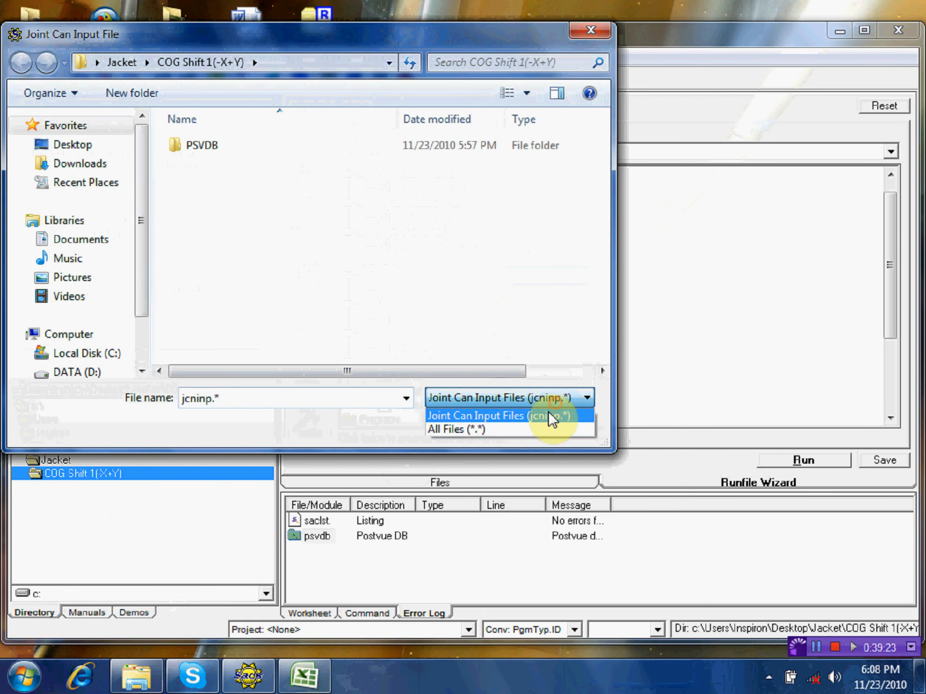
{"action": "left_click", "coordinate": [522, 429]}
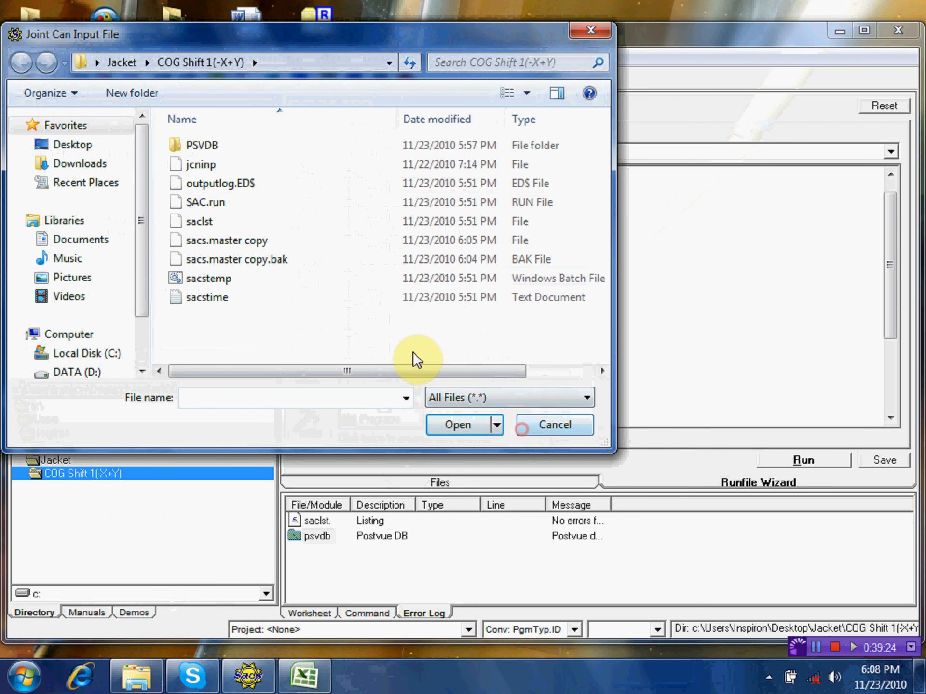
{"action": "left_click", "coordinate": [217, 165]}
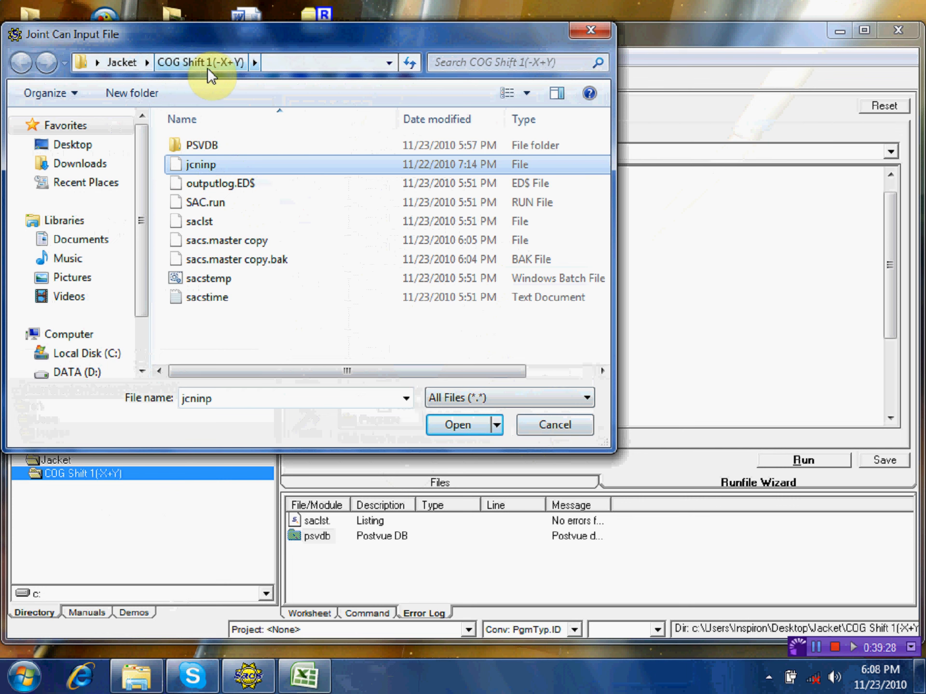
{"action": "left_click", "coordinate": [452, 424]}
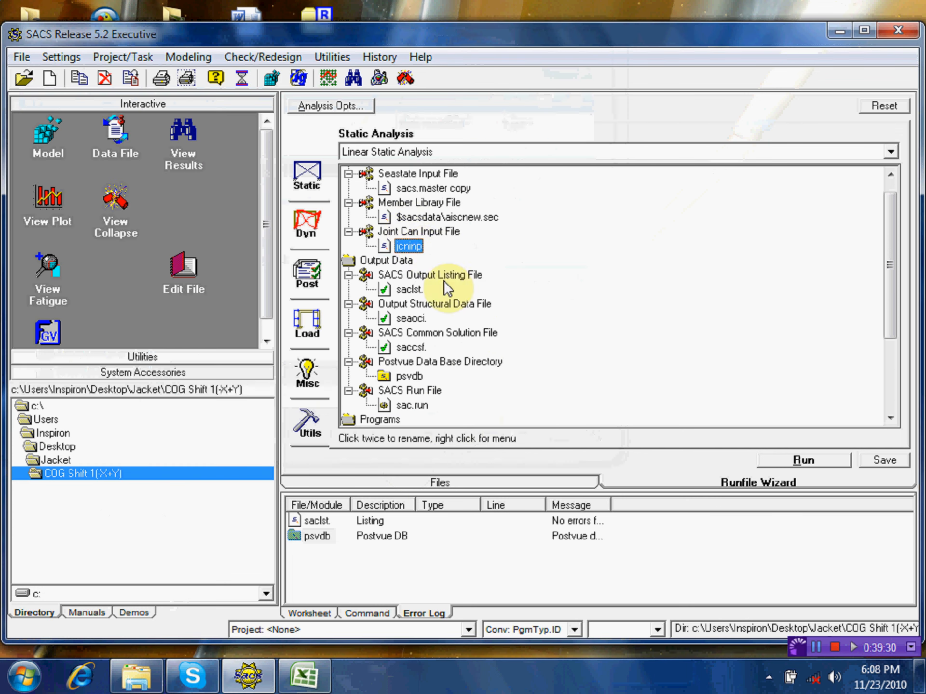
{"action": "left_click", "coordinate": [417, 245]}
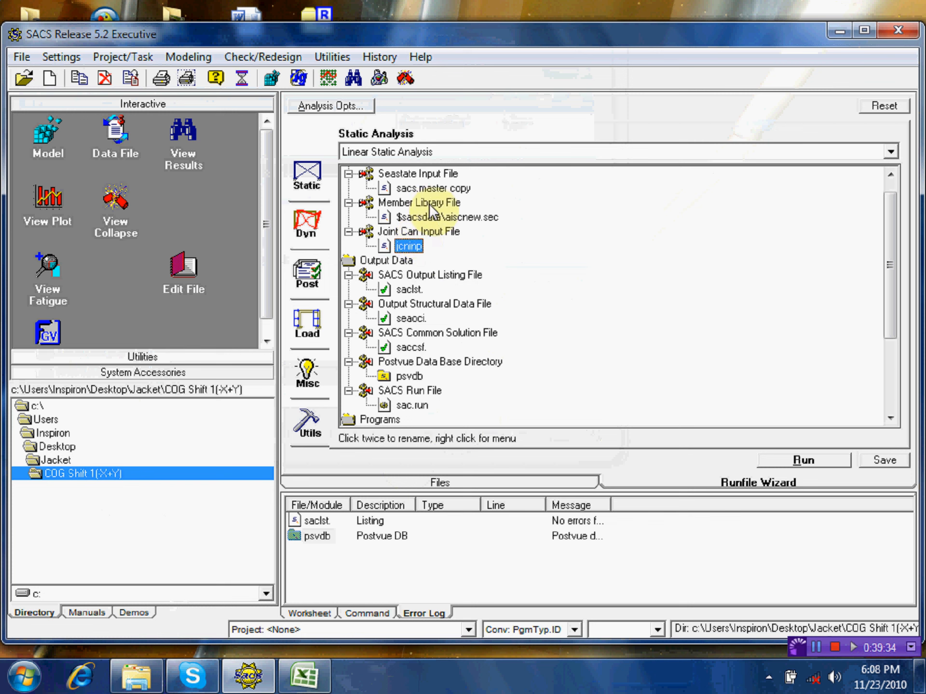
Step: Run the linear static analysis and open the psvdb results database in Postvue
{"action": "right_click", "coordinate": [424, 188]}
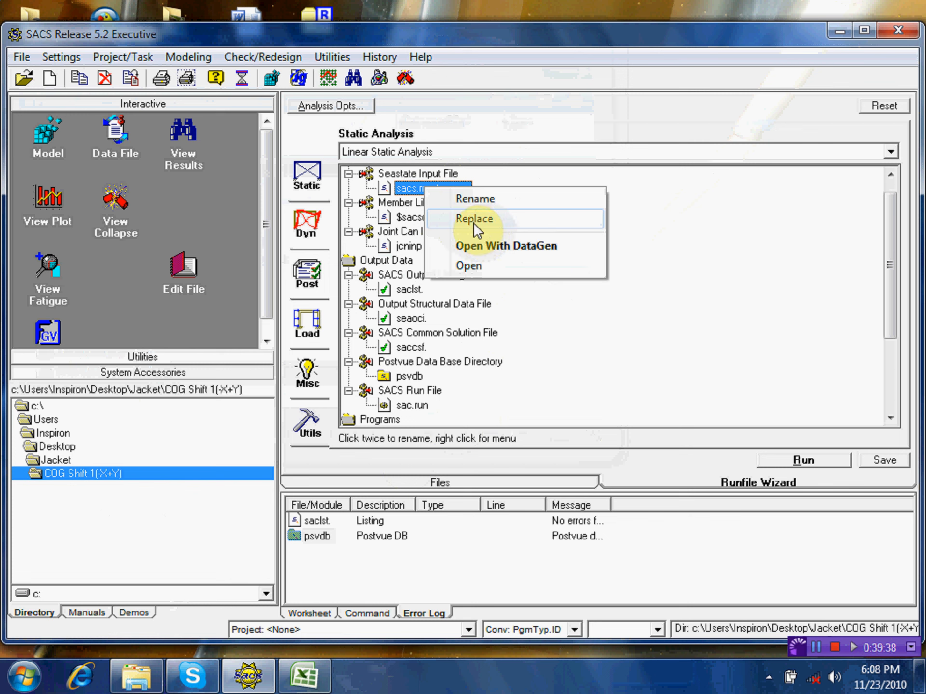
{"action": "left_click", "coordinate": [667, 218]}
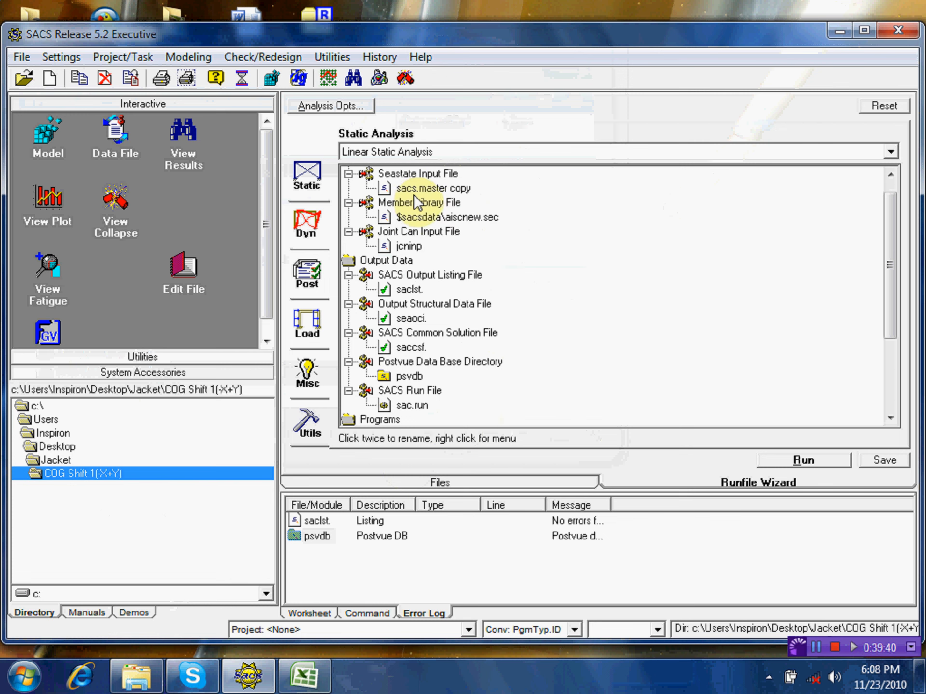
{"action": "left_click", "coordinate": [810, 460]}
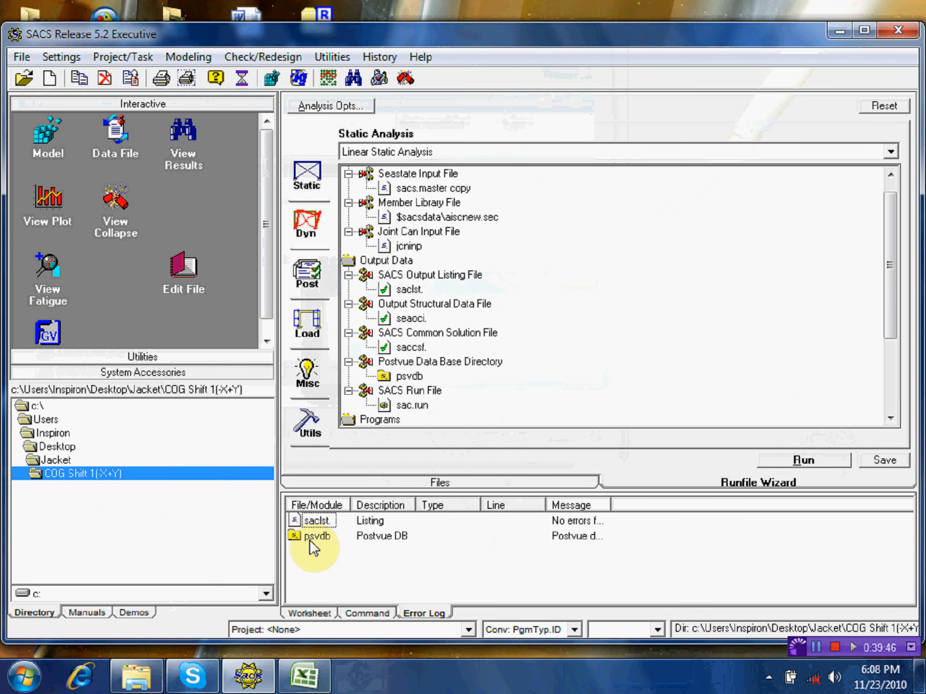
{"action": "double_click", "coordinate": [314, 536]}
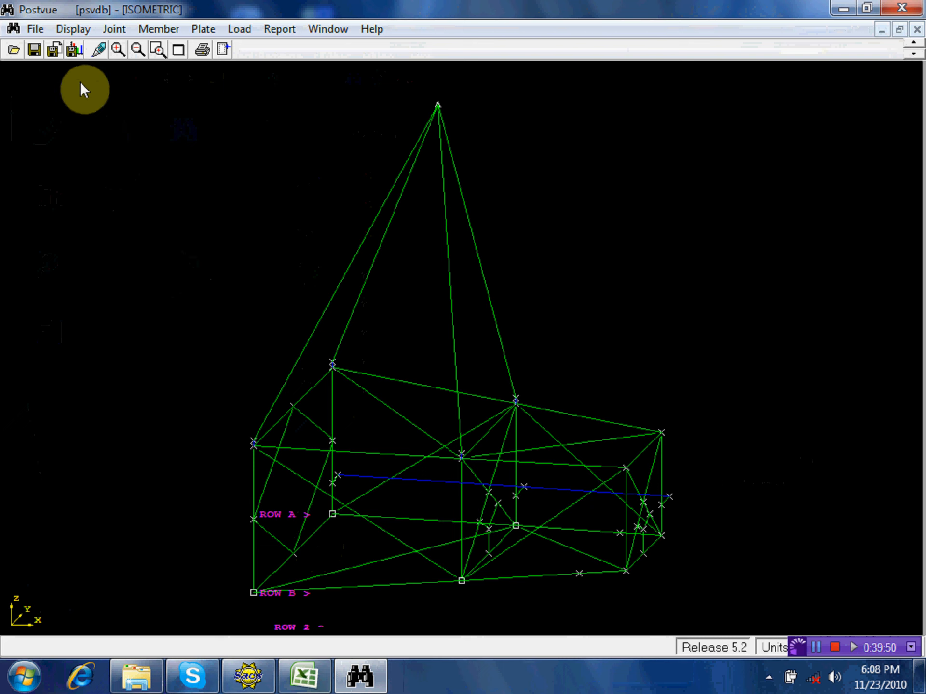
Step: Label the joints in the isometric view with their Force X reactions
{"action": "left_click", "coordinate": [77, 32]}
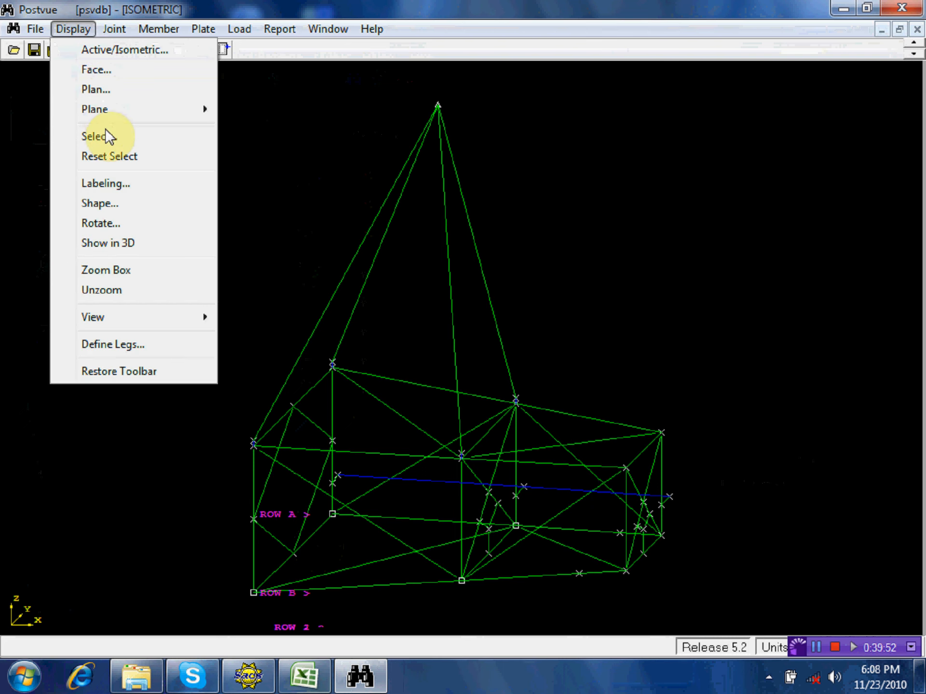
{"action": "left_click", "coordinate": [106, 184]}
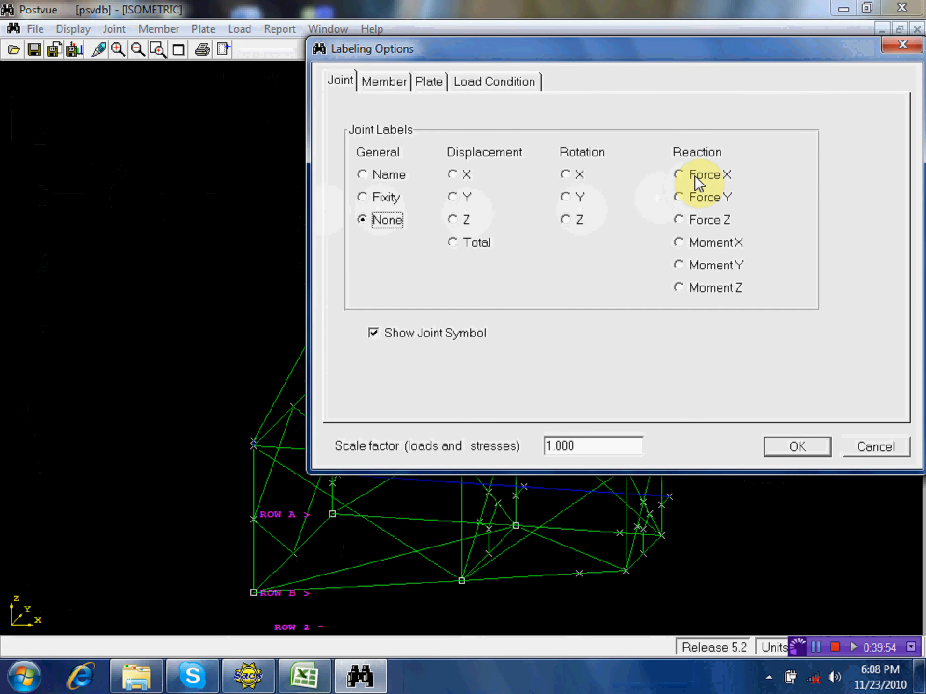
{"action": "left_click", "coordinate": [696, 182]}
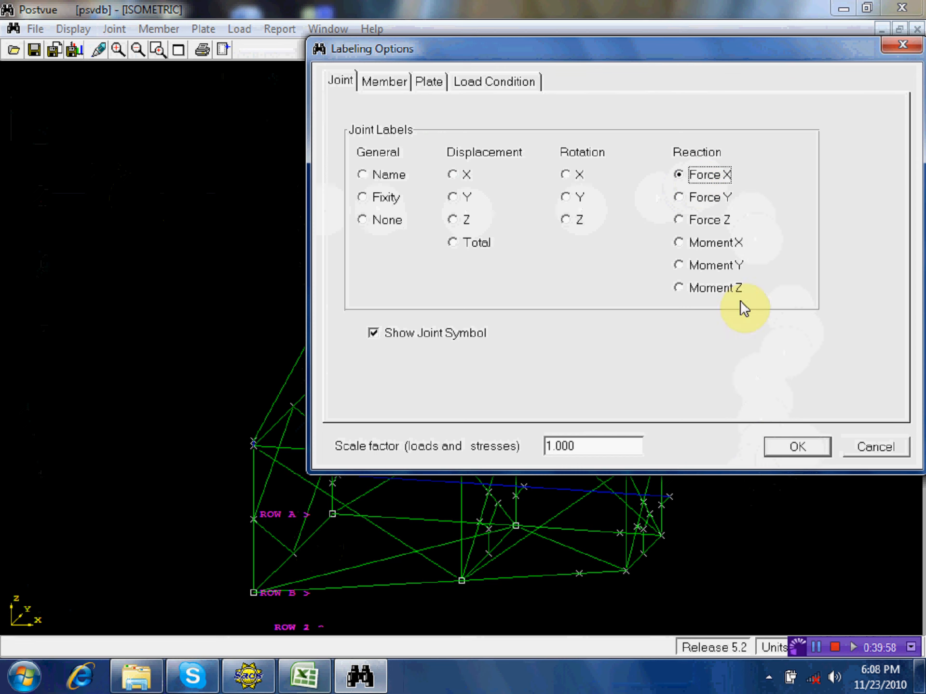
{"action": "left_click_drag", "start_coordinate": [601, 49], "coordinate": [378, 7]}
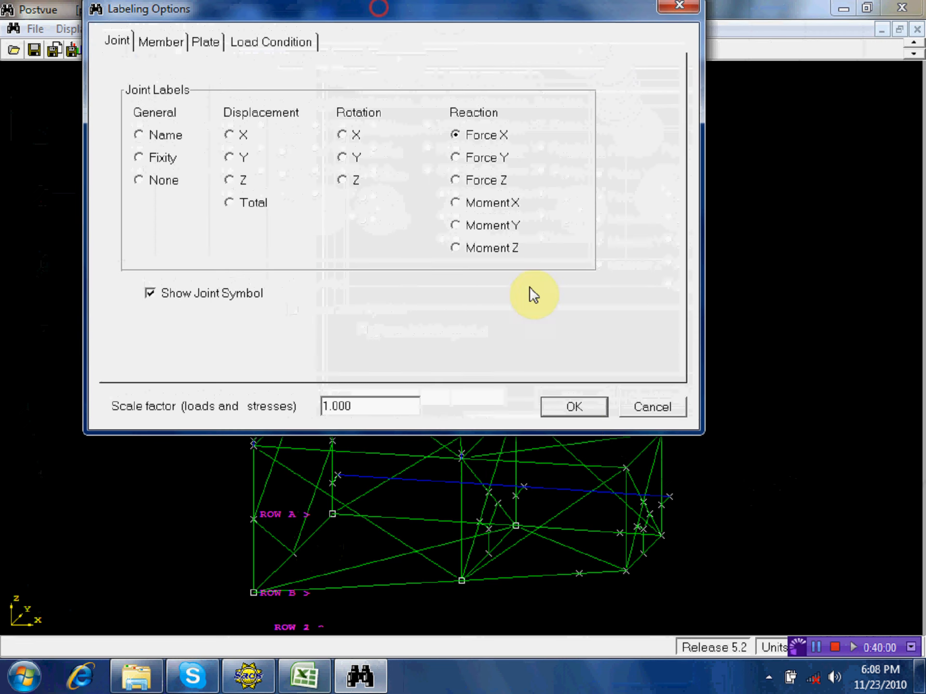
{"action": "left_click", "coordinate": [573, 398]}
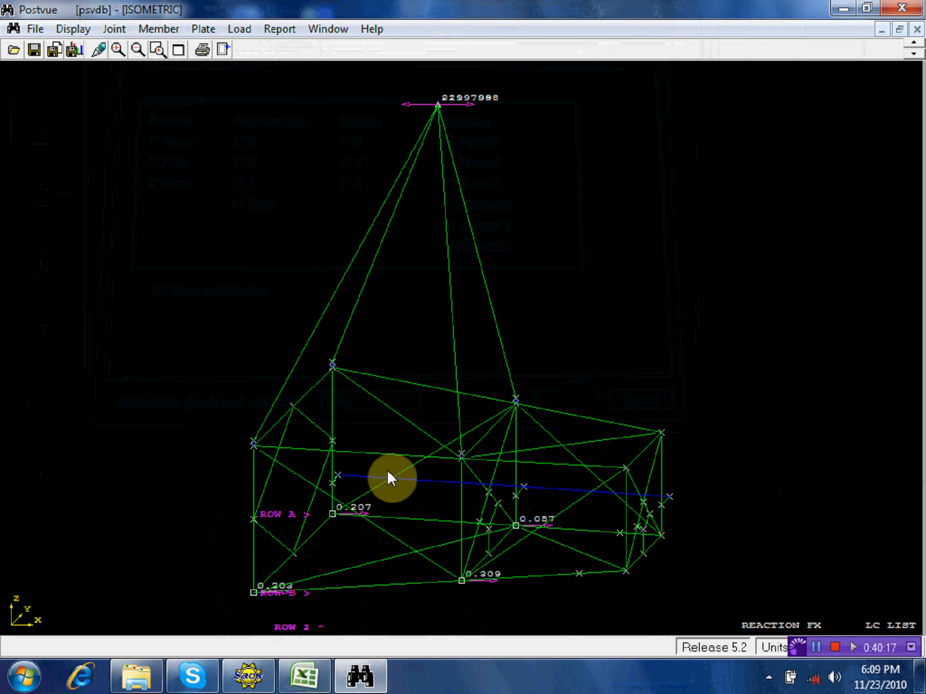
Step: Switch the joint labels to the Force Y reactions
{"action": "left_click", "coordinate": [73, 29]}
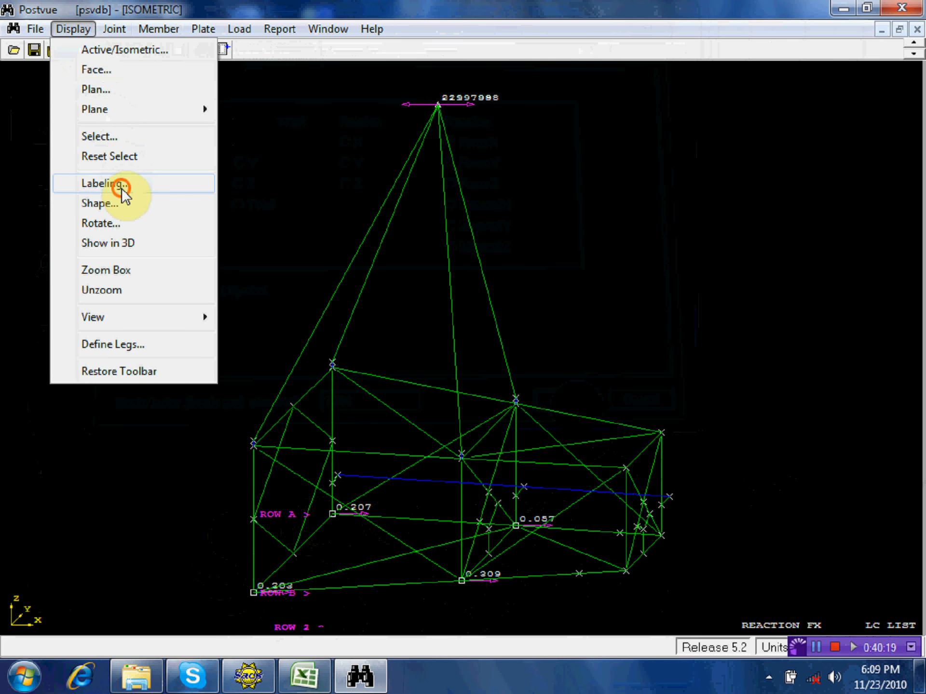
{"action": "left_click", "coordinate": [124, 183]}
{"action": "left_click", "coordinate": [694, 197]}
{"action": "left_click", "coordinate": [791, 439]}
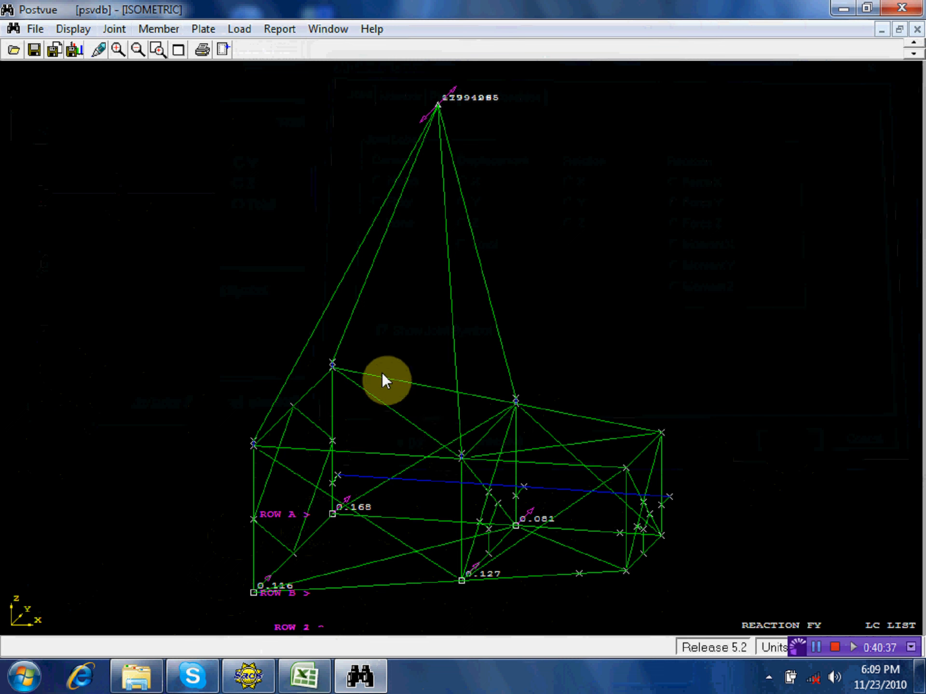
Step: Label the members with their internal compression loads
{"action": "left_click", "coordinate": [72, 29]}
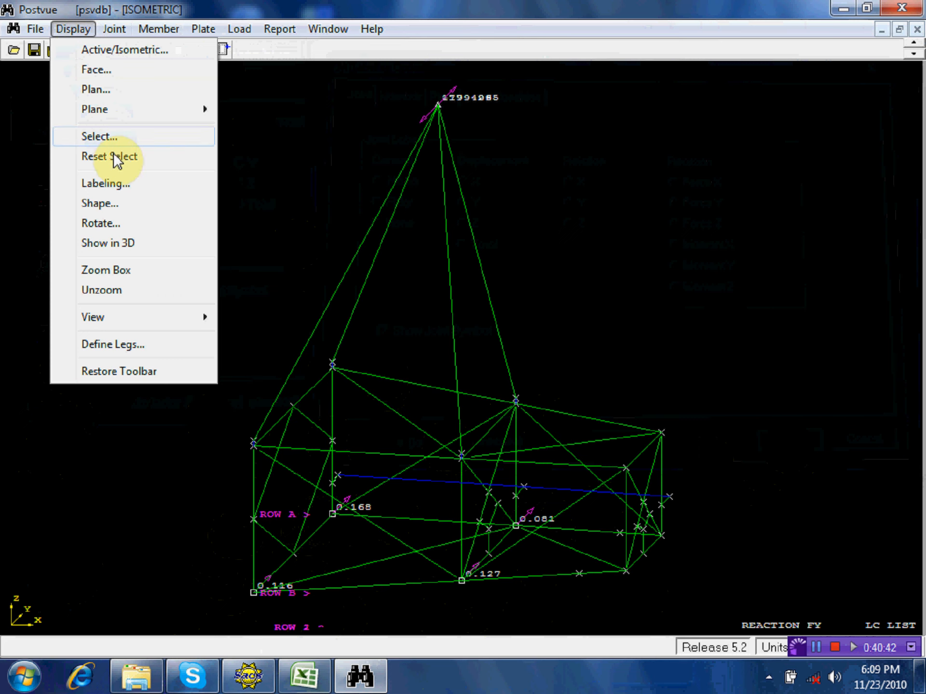
{"action": "left_click", "coordinate": [122, 183]}
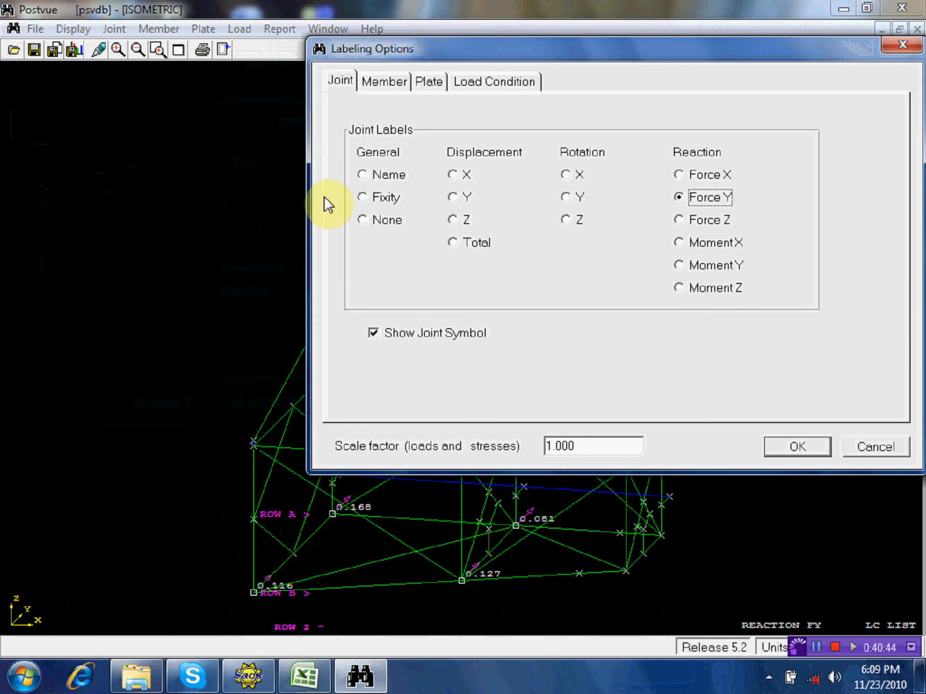
{"action": "left_click", "coordinate": [379, 82]}
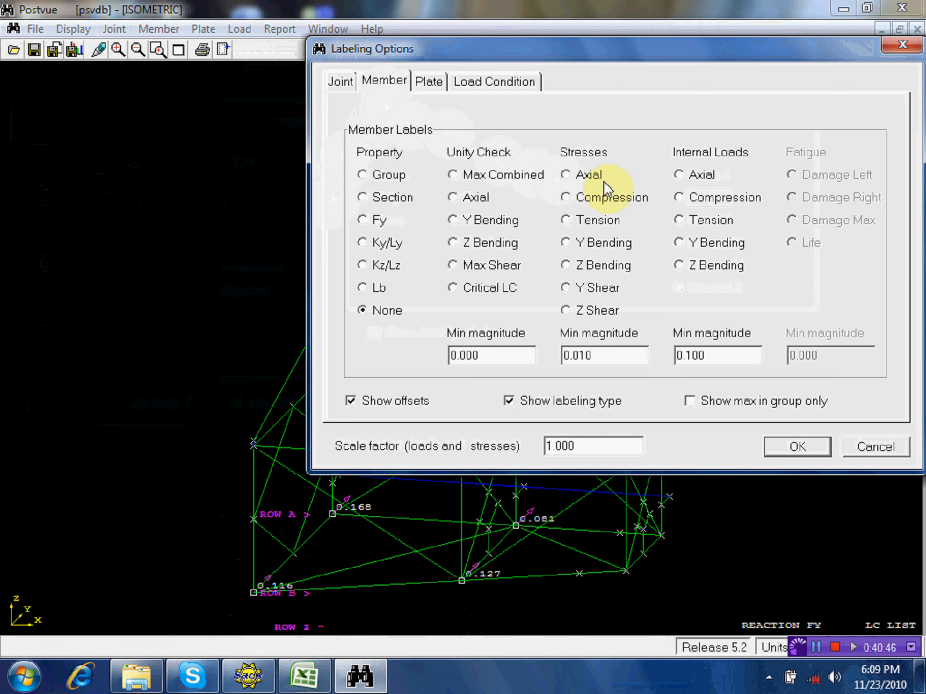
{"action": "left_click", "coordinate": [684, 197]}
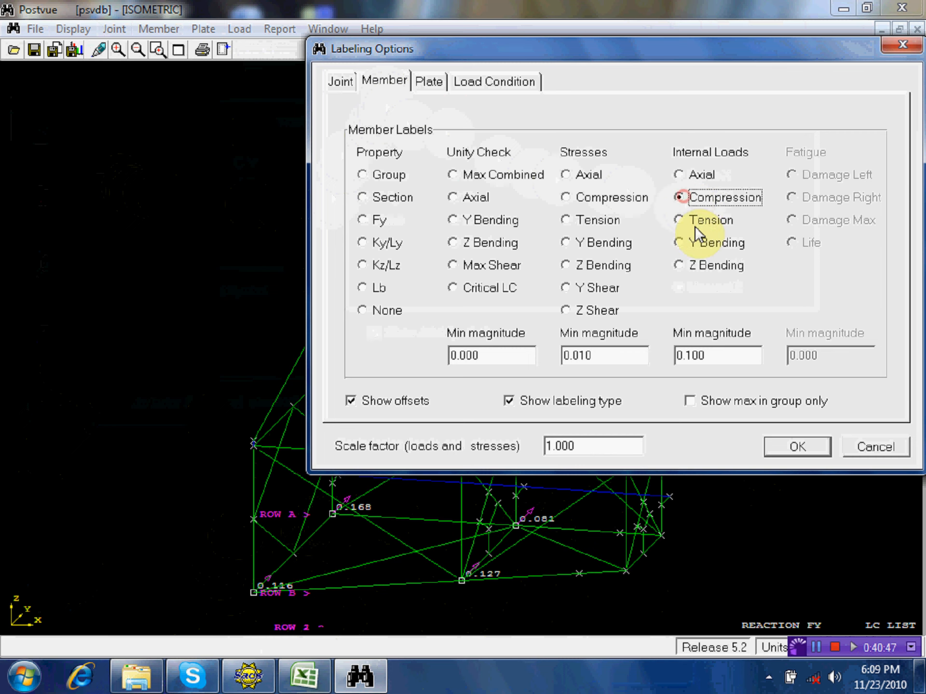
{"action": "left_click", "coordinate": [797, 447]}
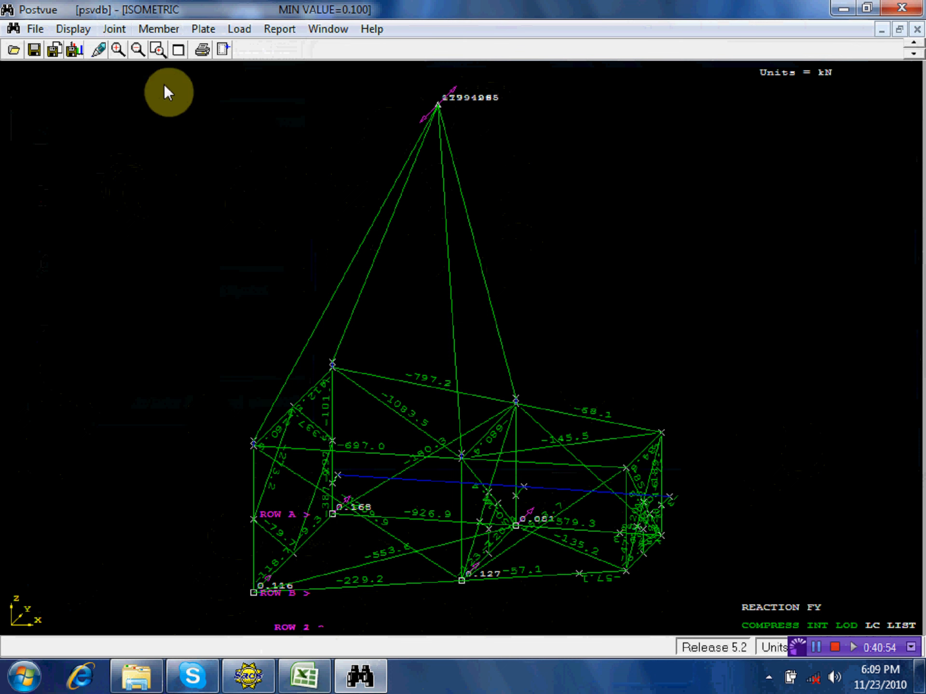
Step: Switch the member labels to the internal tension loads
{"action": "left_click", "coordinate": [77, 30]}
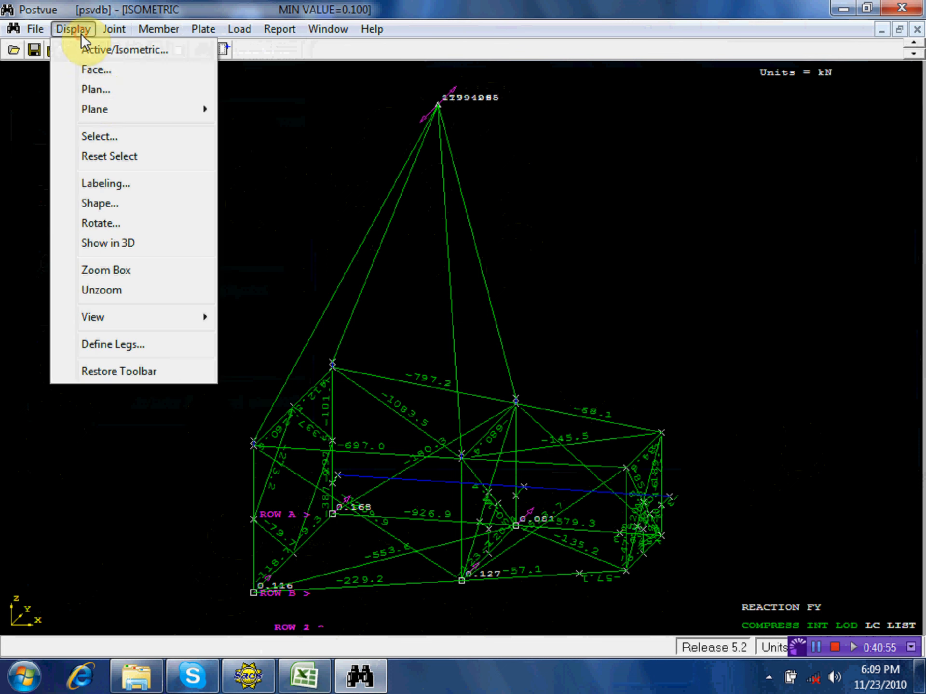
{"action": "left_click", "coordinate": [120, 189]}
{"action": "left_click", "coordinate": [679, 220]}
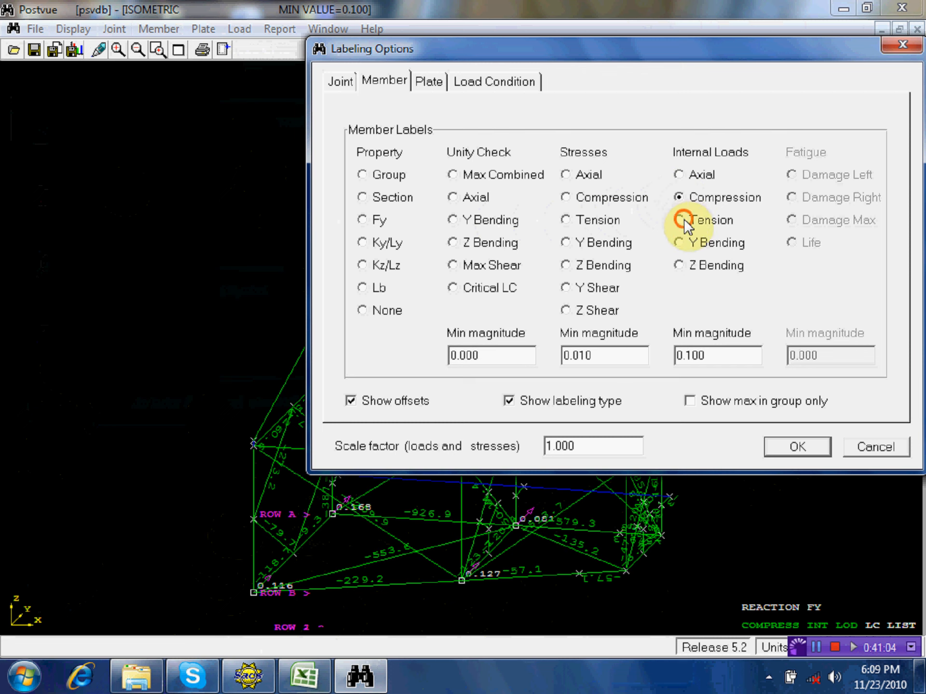
{"action": "left_click", "coordinate": [803, 438]}
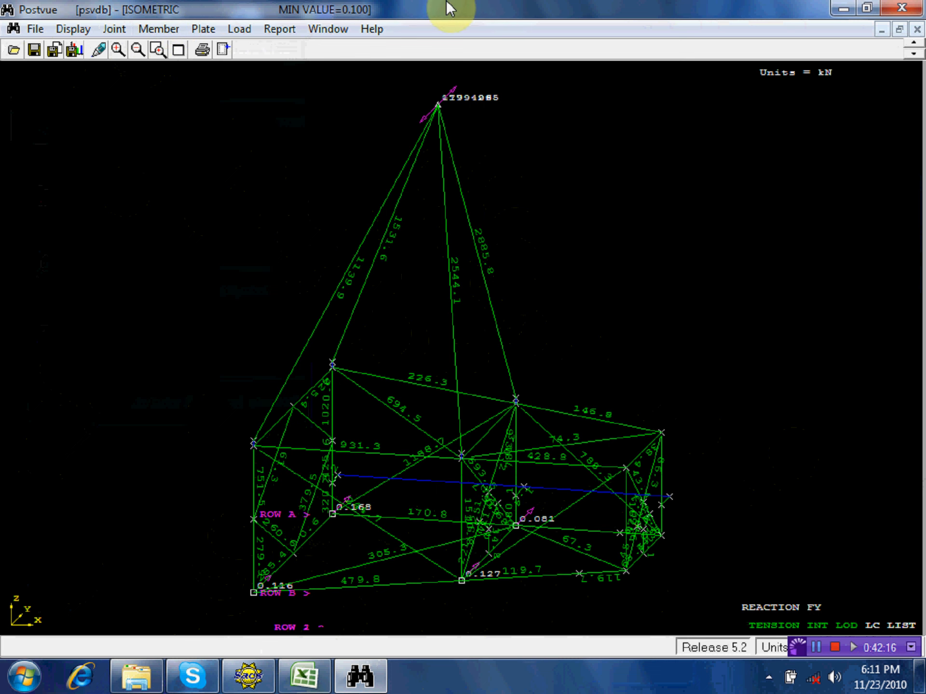
Step: Close Postvue, open the sacs.master copy input file from SACS Executive in PrecedePro, and maximize its isometric view without the selection toolbar
{"action": "left_click", "coordinate": [902, 8]}
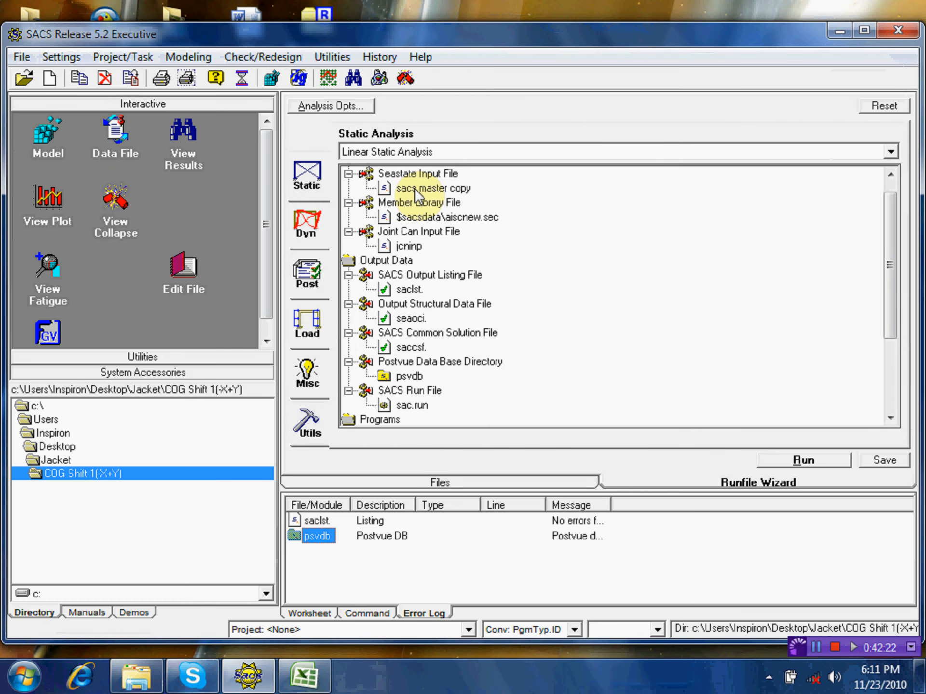
{"action": "left_click_drag", "start_coordinate": [418, 195], "coordinate": [54, 151]}
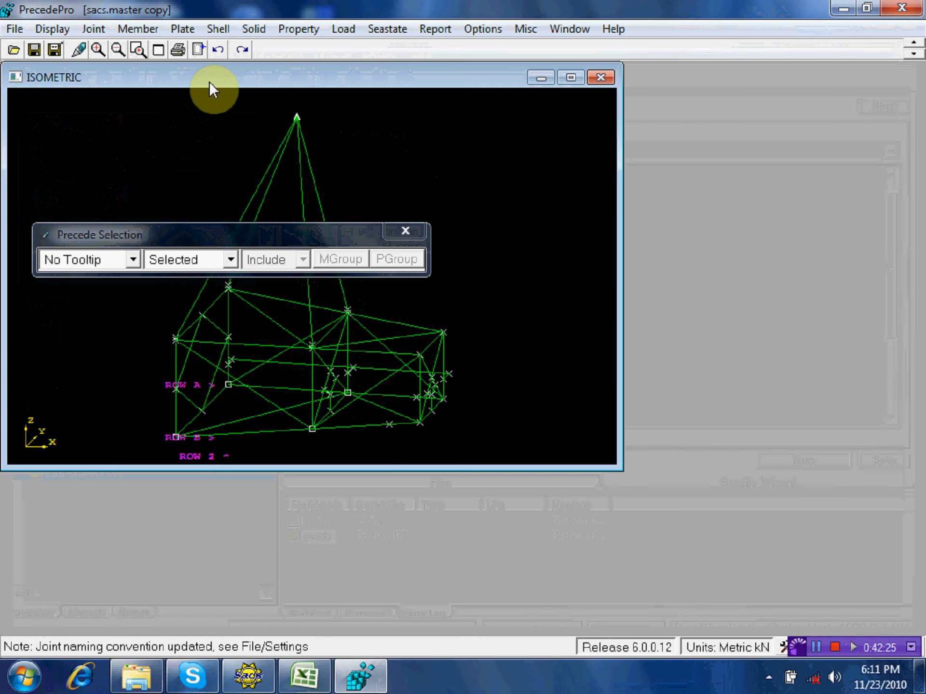
{"action": "double_click", "coordinate": [210, 82]}
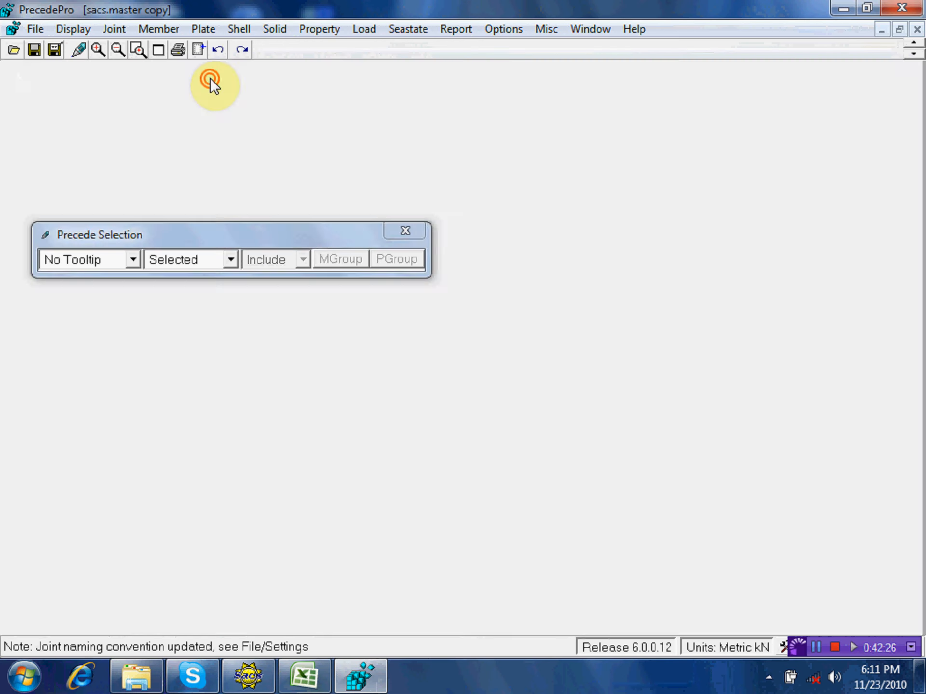
{"action": "left_click", "coordinate": [405, 231]}
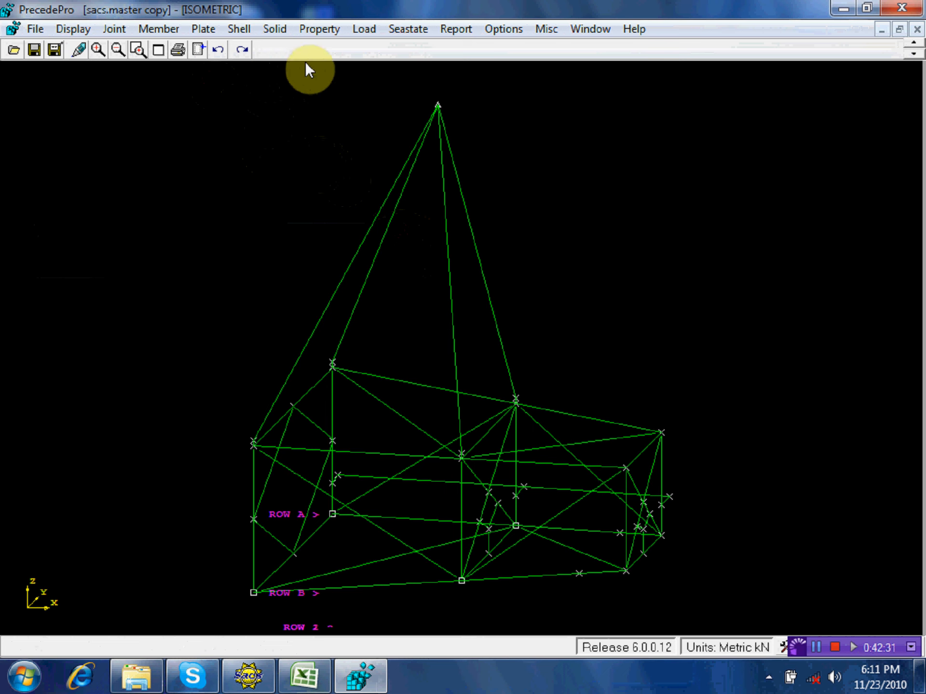
Step: Set the member type of the four SLG sling members running from the hook point to the jacket to Tension
{"action": "left_click", "coordinate": [160, 34]}
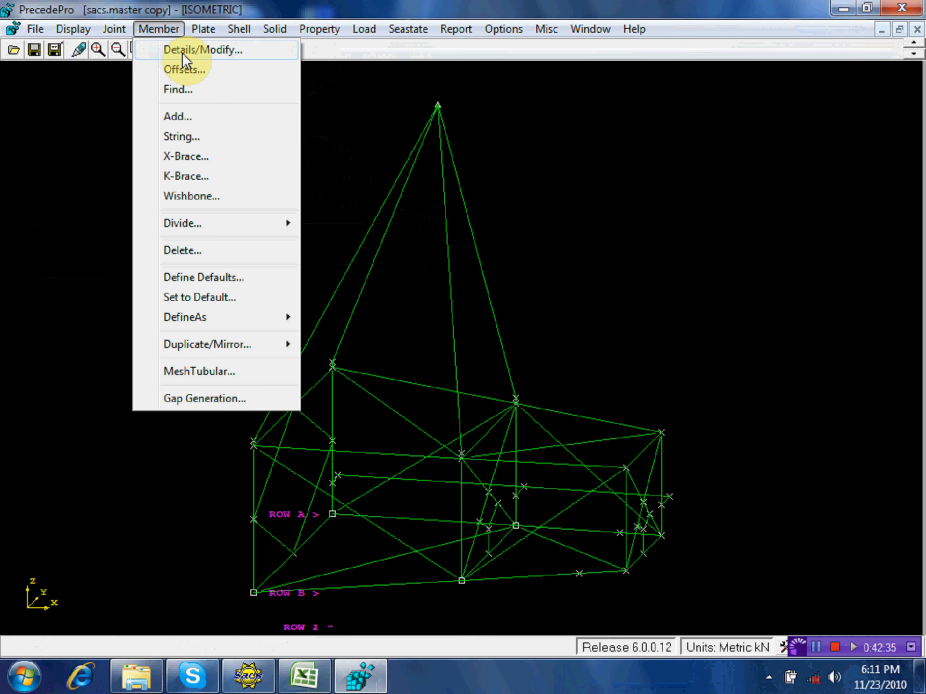
{"action": "left_click", "coordinate": [181, 53]}
{"action": "left_click", "coordinate": [479, 227]}
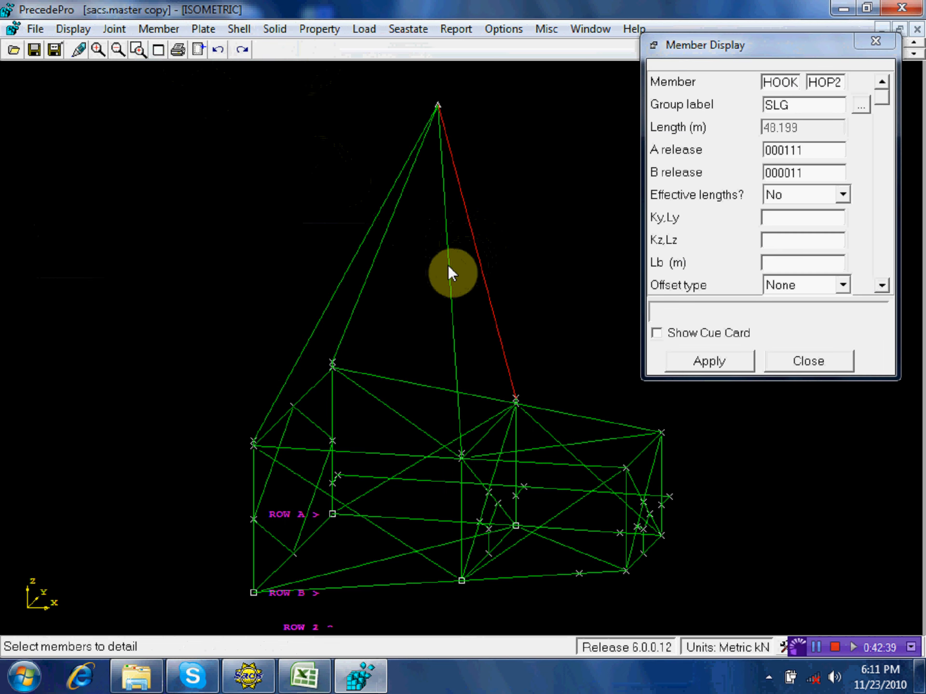
{"action": "left_click", "coordinate": [452, 300]}
{"action": "left_click", "coordinate": [371, 269]}
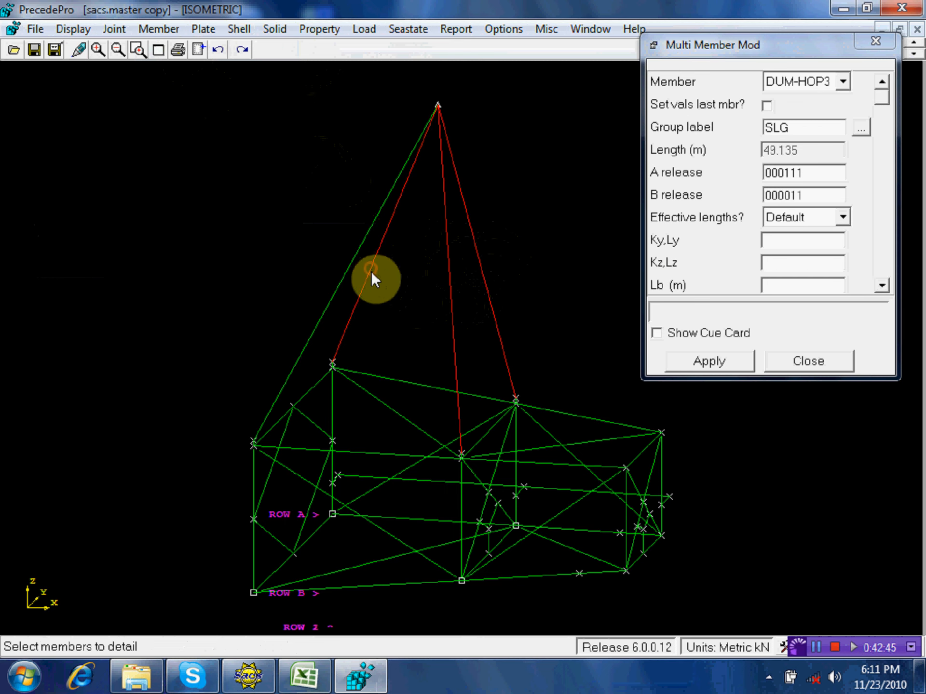
{"action": "left_click", "coordinate": [345, 279]}
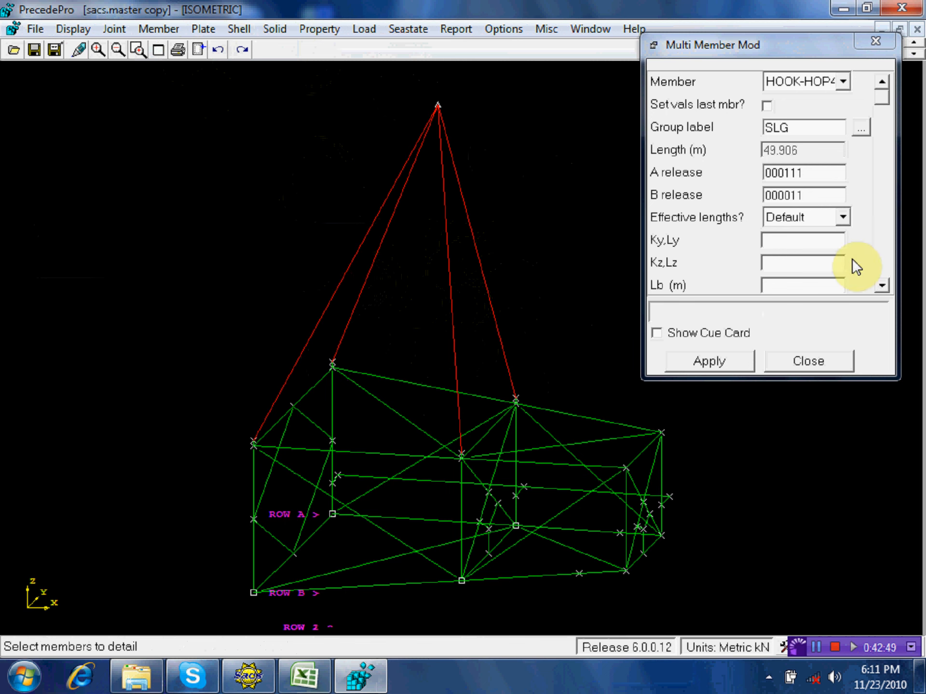
{"action": "left_click", "coordinate": [883, 148]}
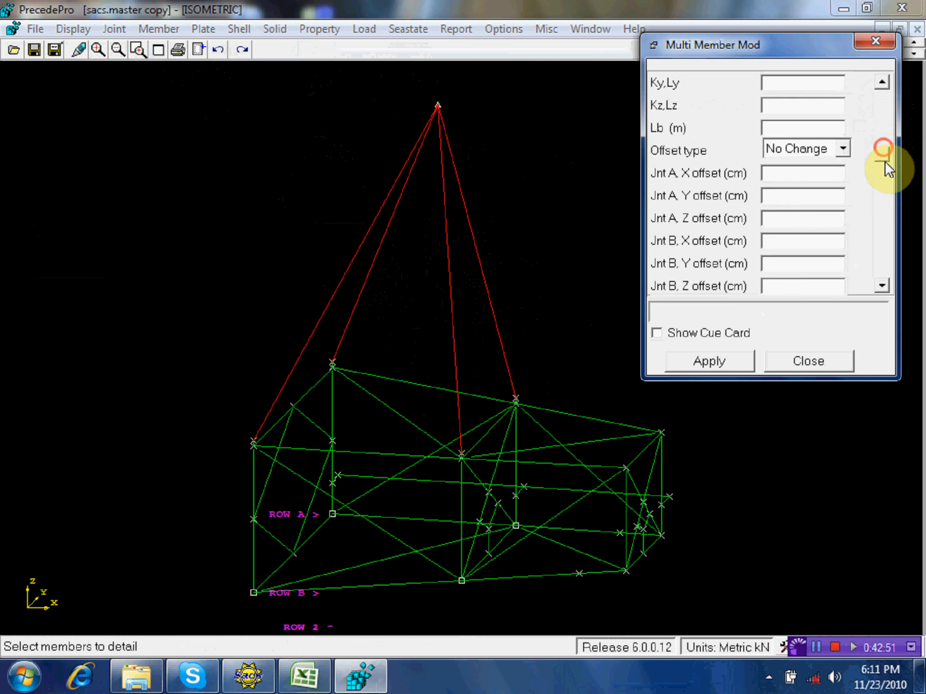
{"action": "left_click_drag", "start_coordinate": [885, 162], "coordinate": [884, 265]}
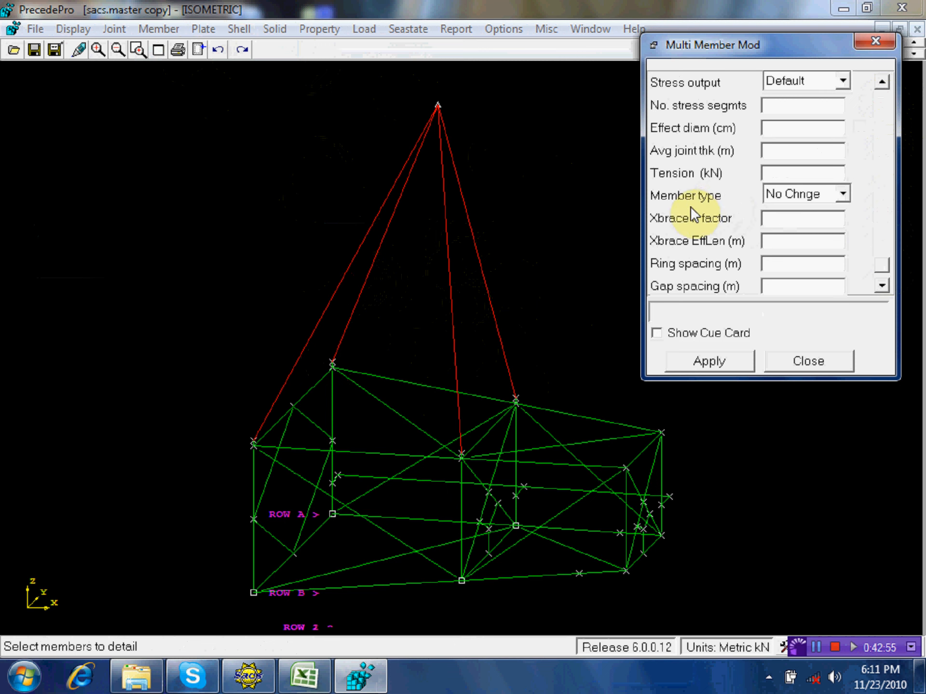
{"action": "left_click", "coordinate": [842, 193]}
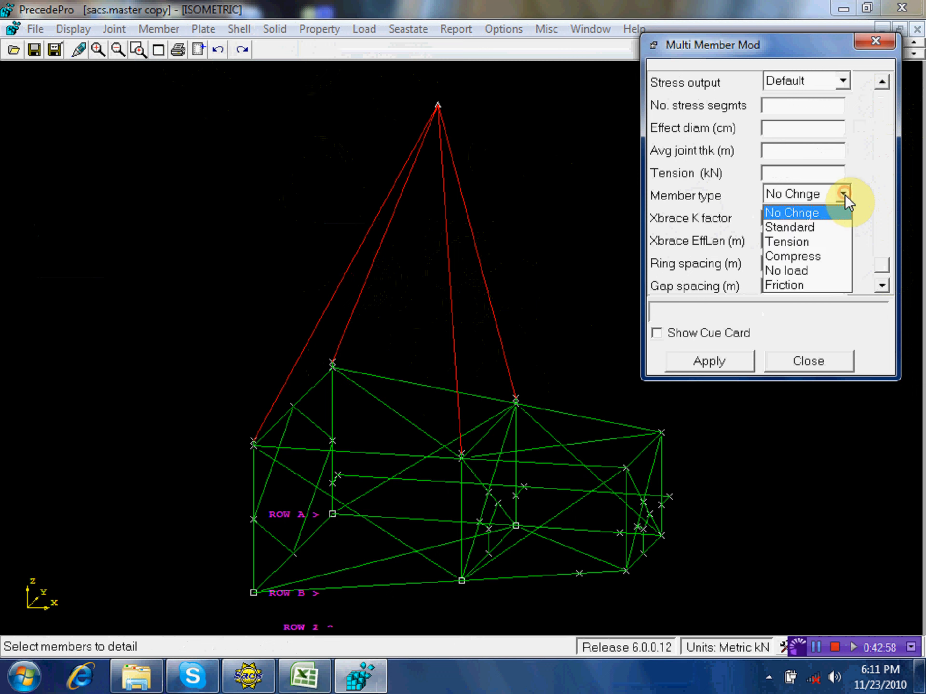
{"action": "left_click", "coordinate": [817, 241]}
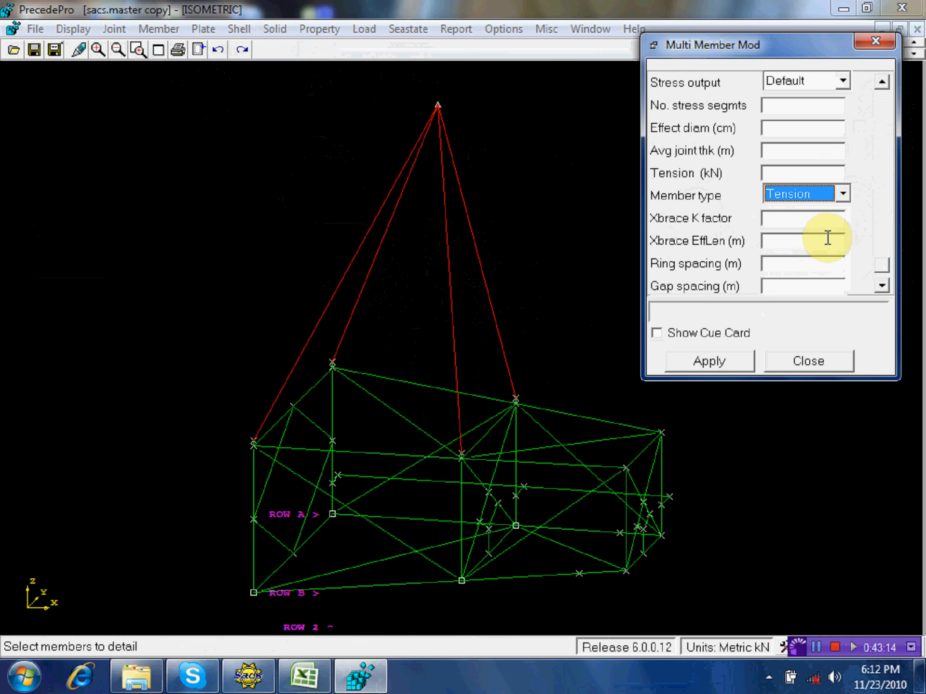
{"action": "left_click", "coordinate": [716, 361]}
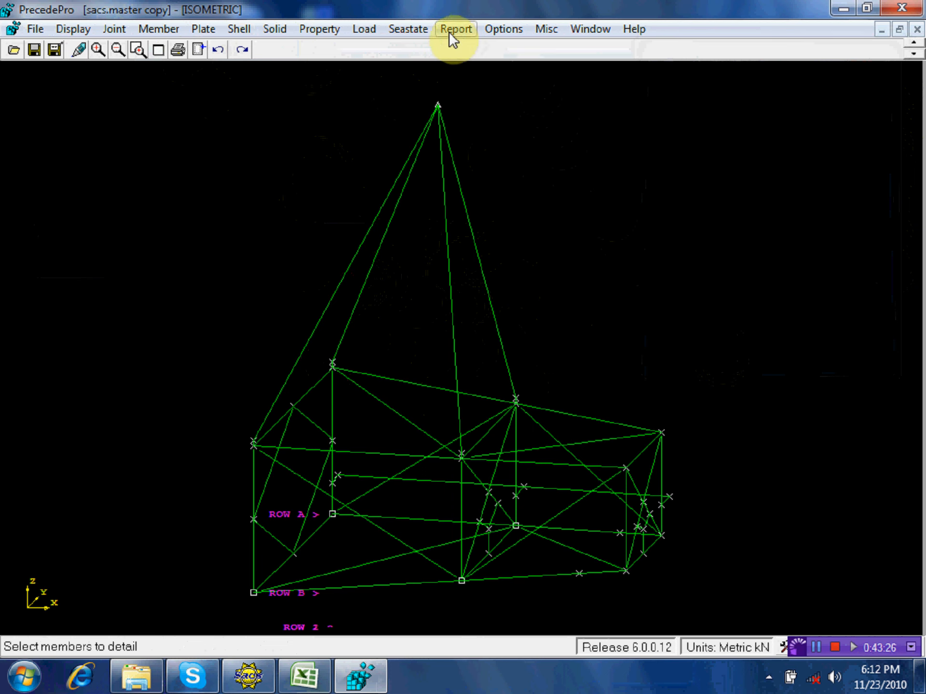
Step: Inspect the member details of the individual slings, then close the member display
{"action": "left_click", "coordinate": [514, 33]}
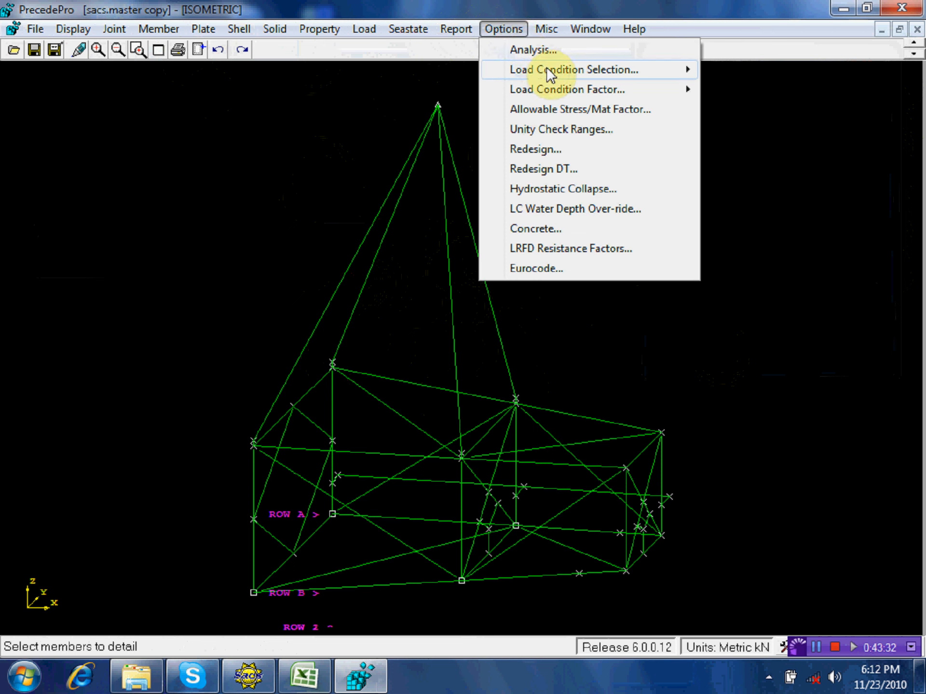
{"action": "mouse_move", "coordinate": [565, 70]}
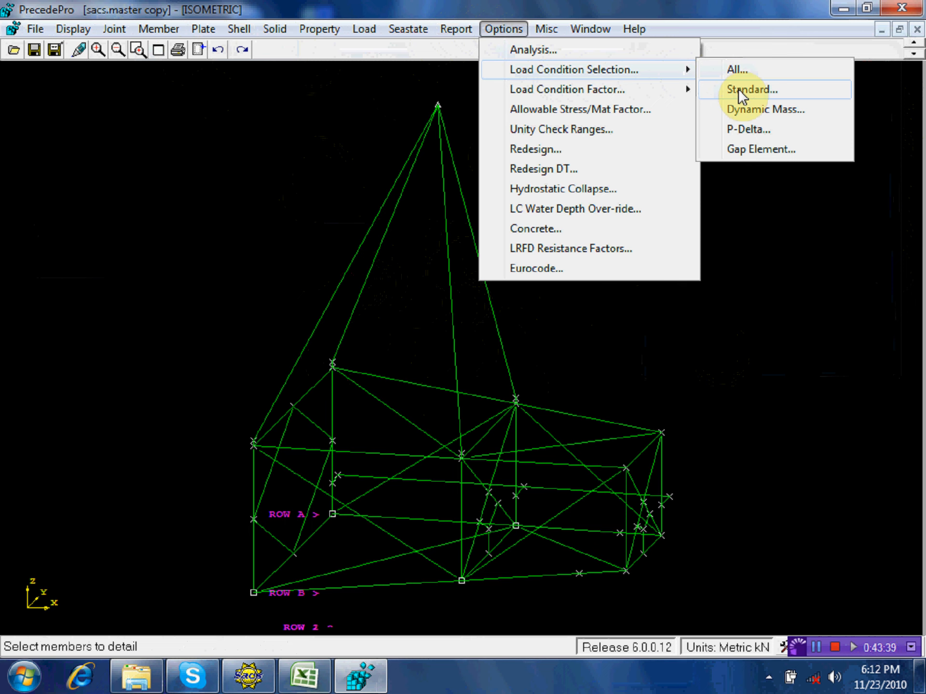
{"action": "left_click", "coordinate": [805, 309]}
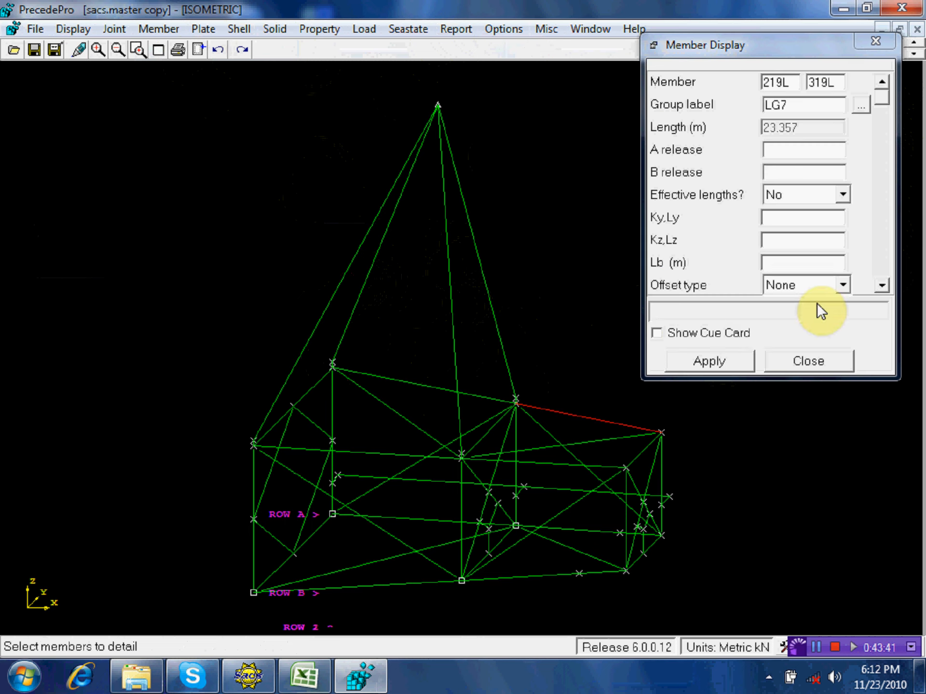
{"action": "left_click", "coordinate": [492, 274]}
{"action": "left_click", "coordinate": [452, 297]}
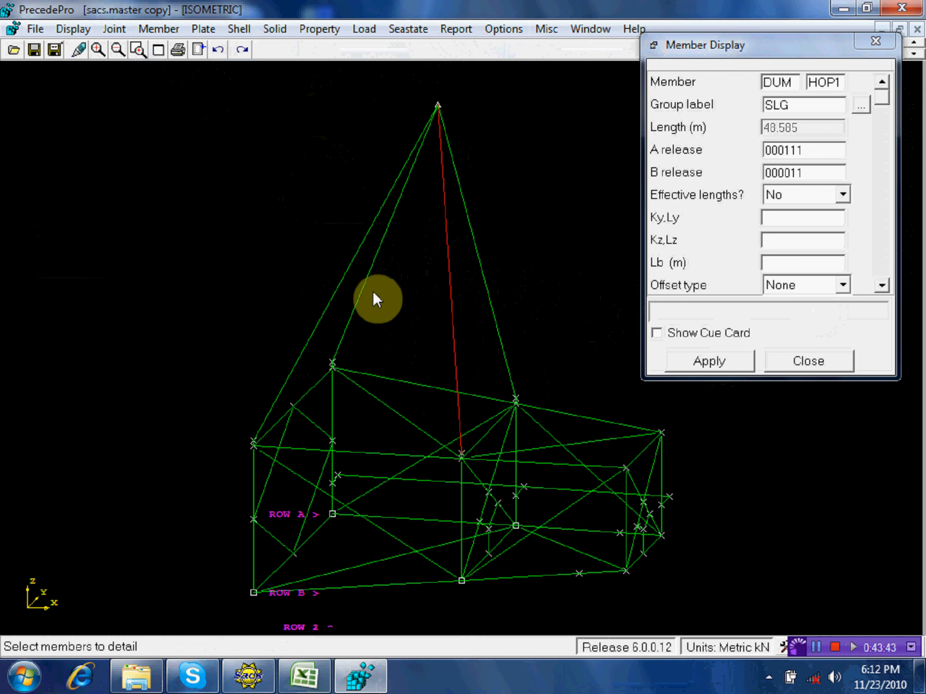
{"action": "left_click", "coordinate": [373, 291]}
{"action": "left_click", "coordinate": [314, 283]}
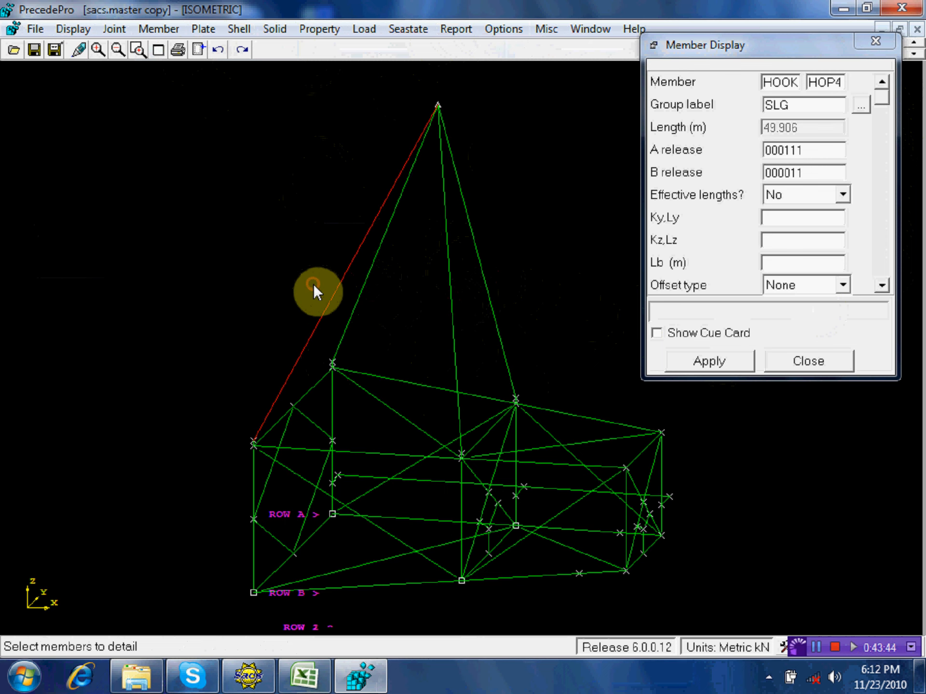
{"action": "left_click", "coordinate": [793, 364]}
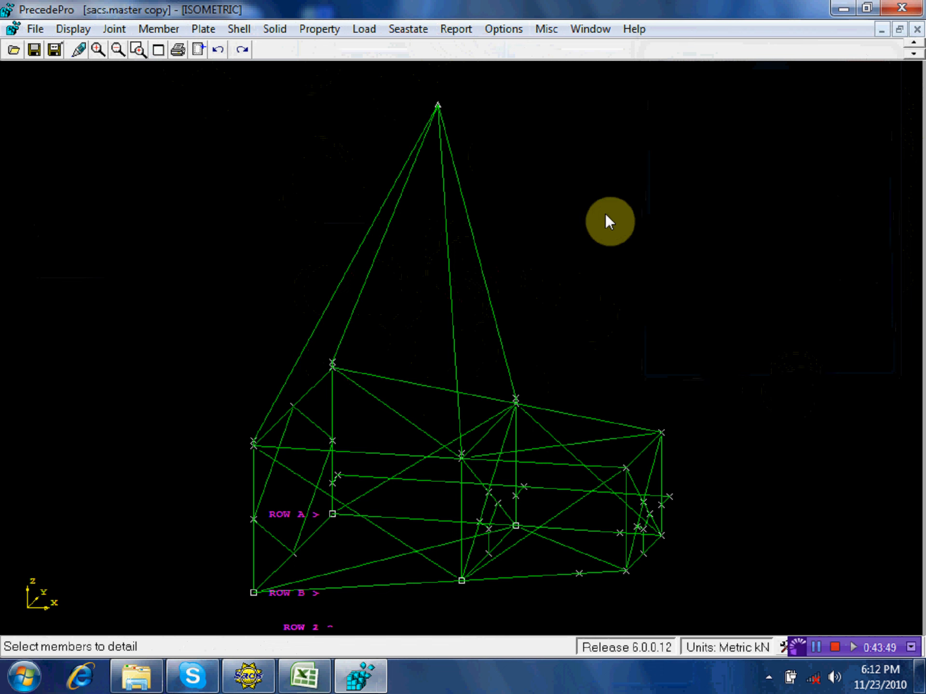
Step: Select load conditions LFT1, LFT2, LFT3 and LFT4 for the gap element analysis, then save and close the model
{"action": "left_click", "coordinate": [495, 34]}
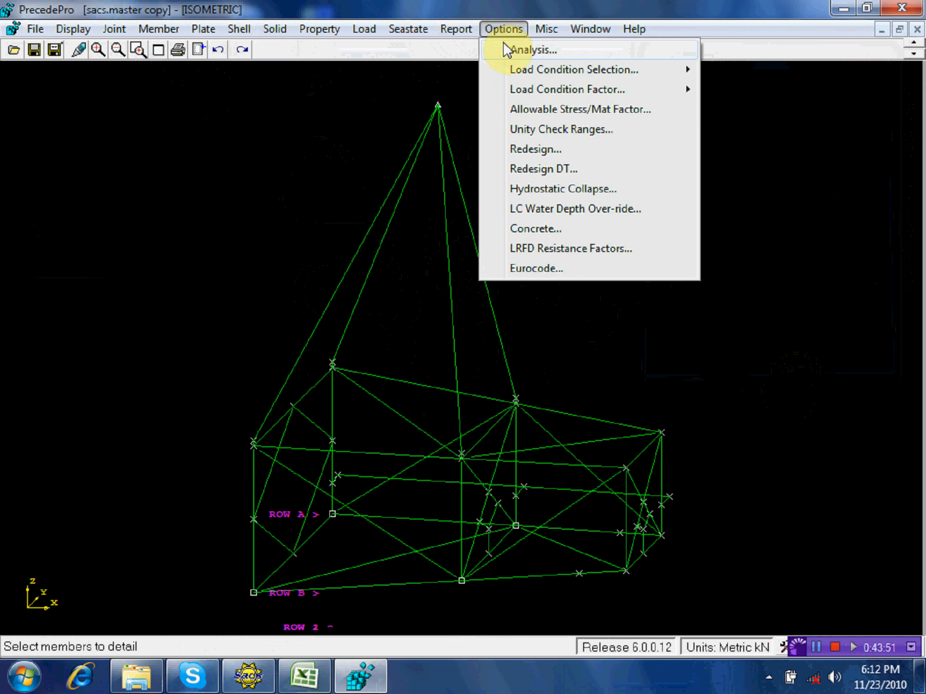
{"action": "mouse_move", "coordinate": [523, 69]}
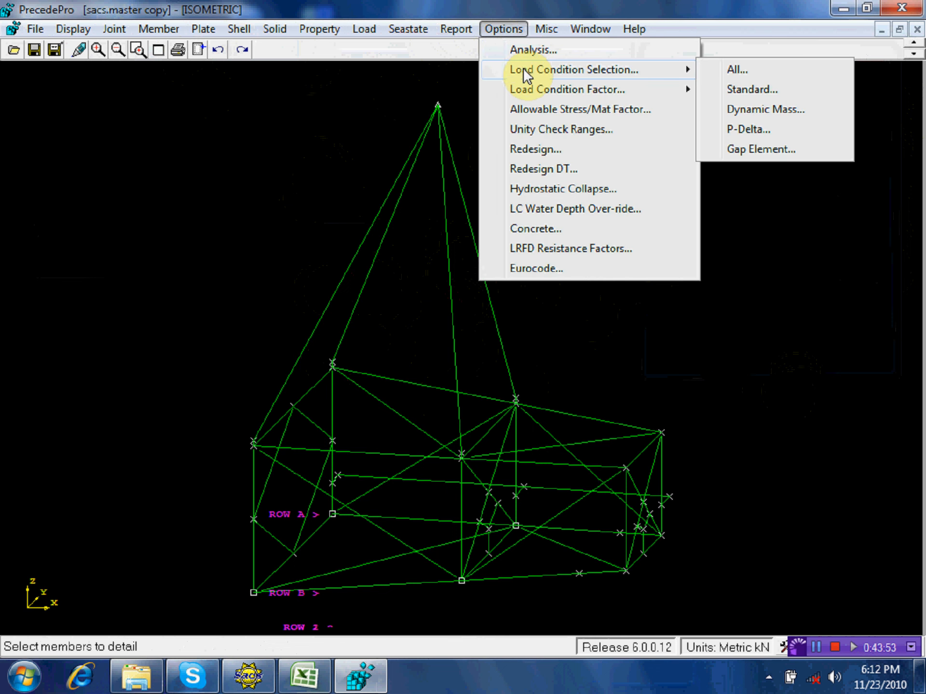
{"action": "left_click", "coordinate": [754, 149]}
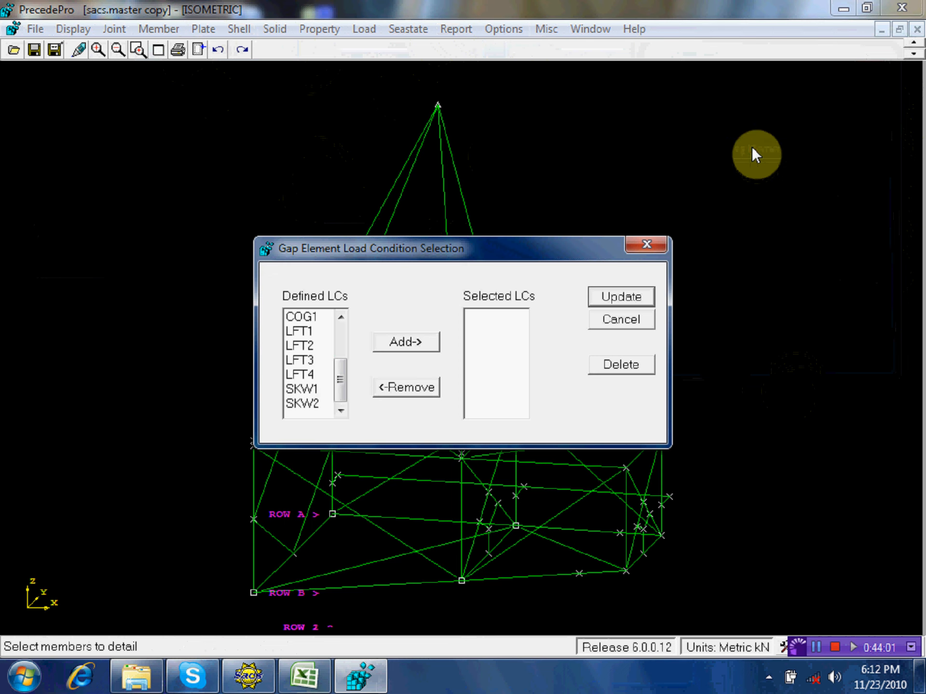
{"action": "left_click", "coordinate": [310, 331]}
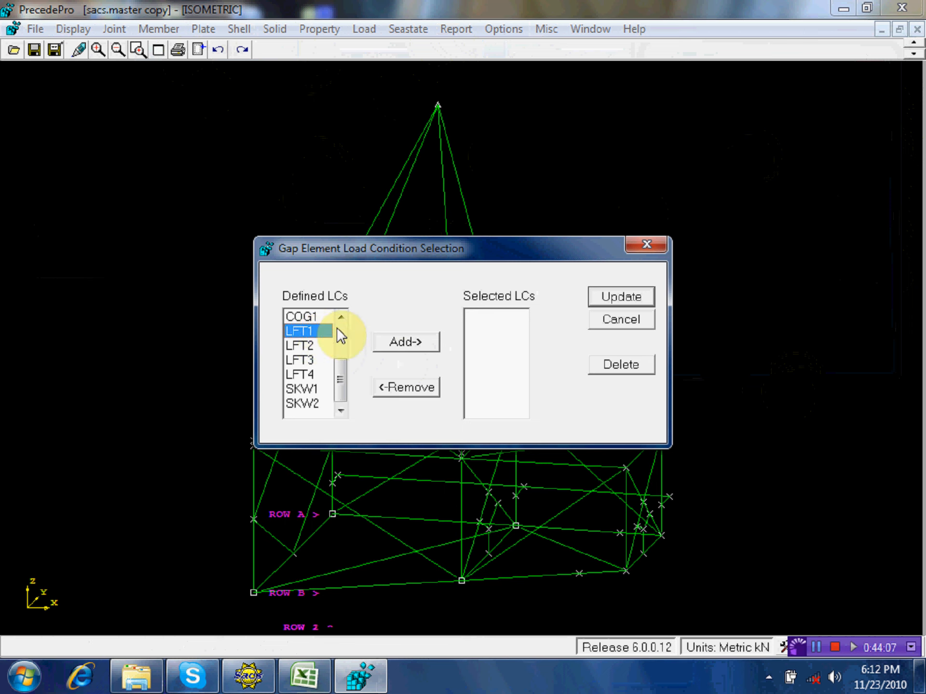
{"action": "left_click", "coordinate": [391, 343]}
{"action": "left_click", "coordinate": [308, 345]}
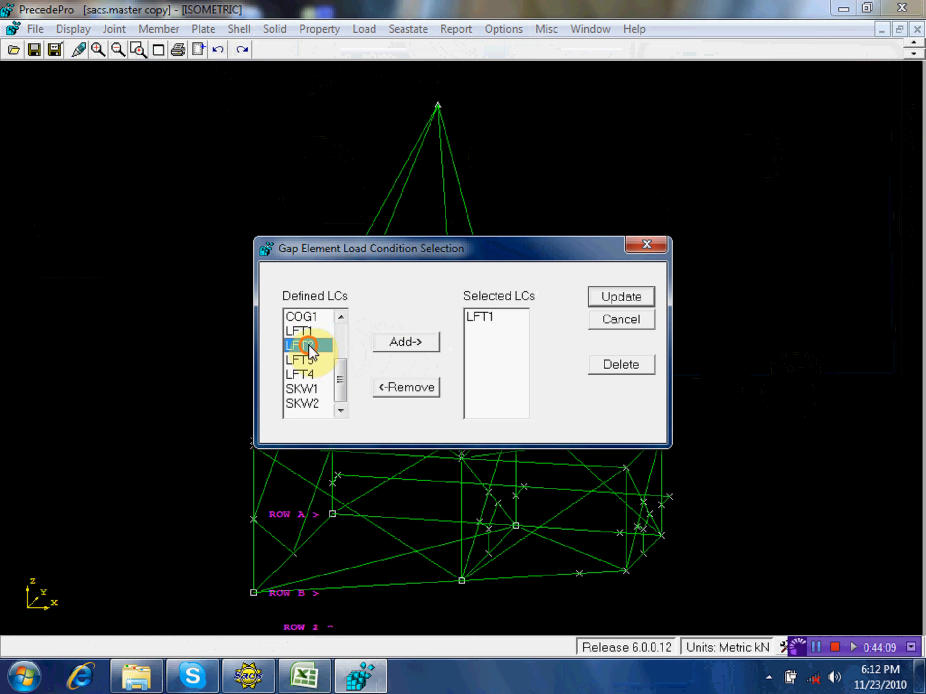
{"action": "left_click", "coordinate": [392, 343]}
{"action": "left_click", "coordinate": [307, 360]}
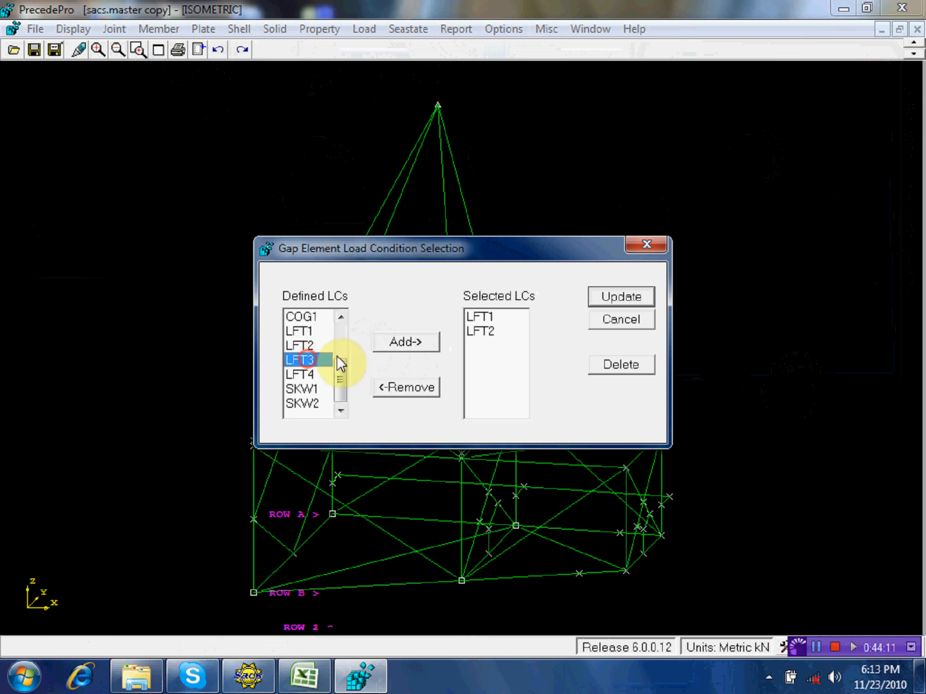
{"action": "left_click", "coordinate": [387, 339]}
{"action": "left_click", "coordinate": [313, 376]}
{"action": "left_click", "coordinate": [394, 341]}
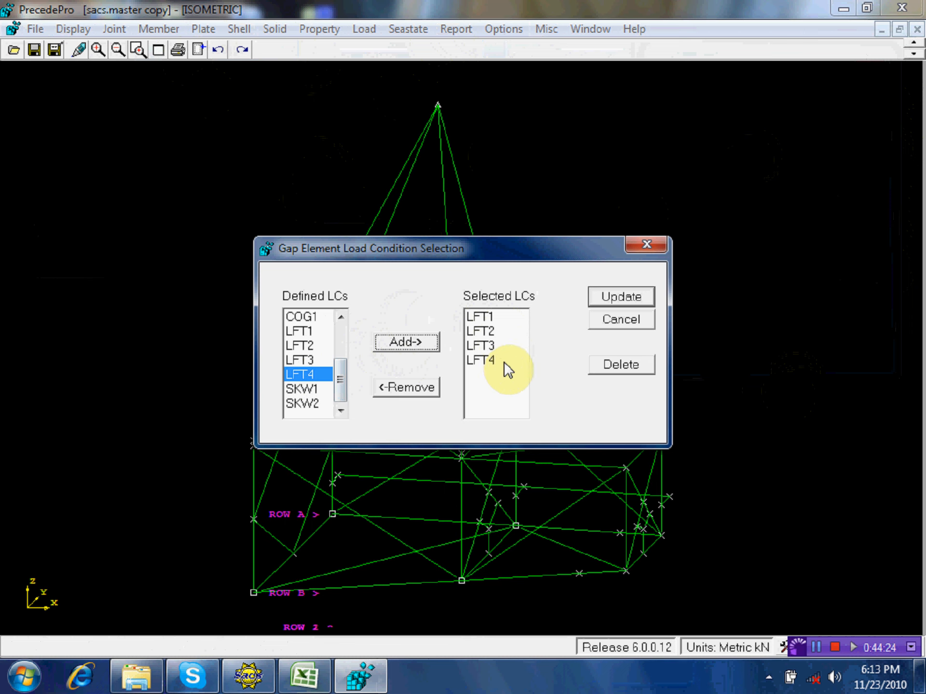
{"action": "left_click", "coordinate": [610, 297]}
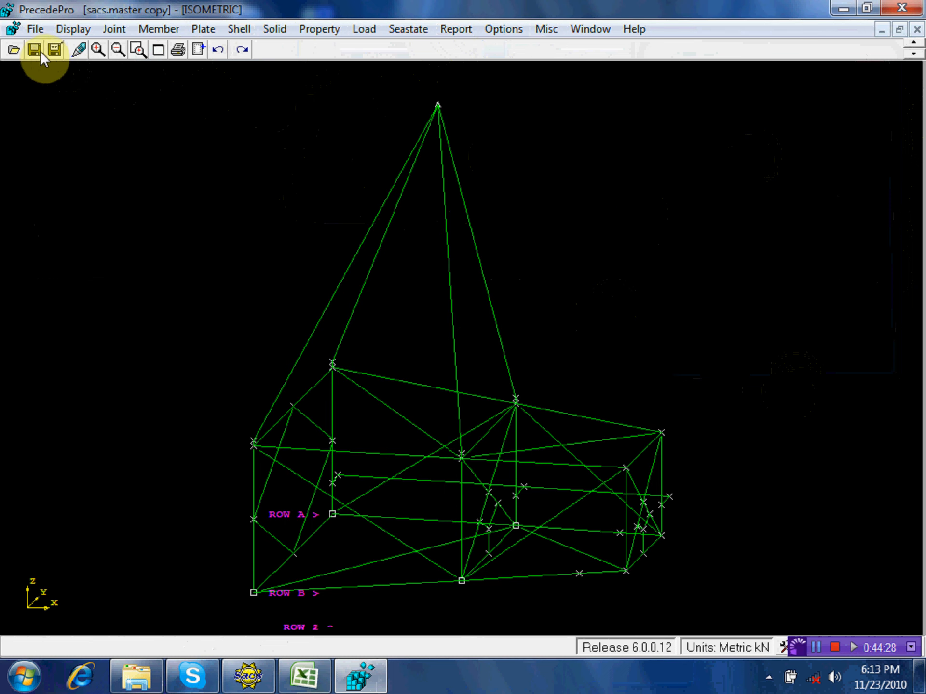
{"action": "left_click", "coordinate": [36, 48]}
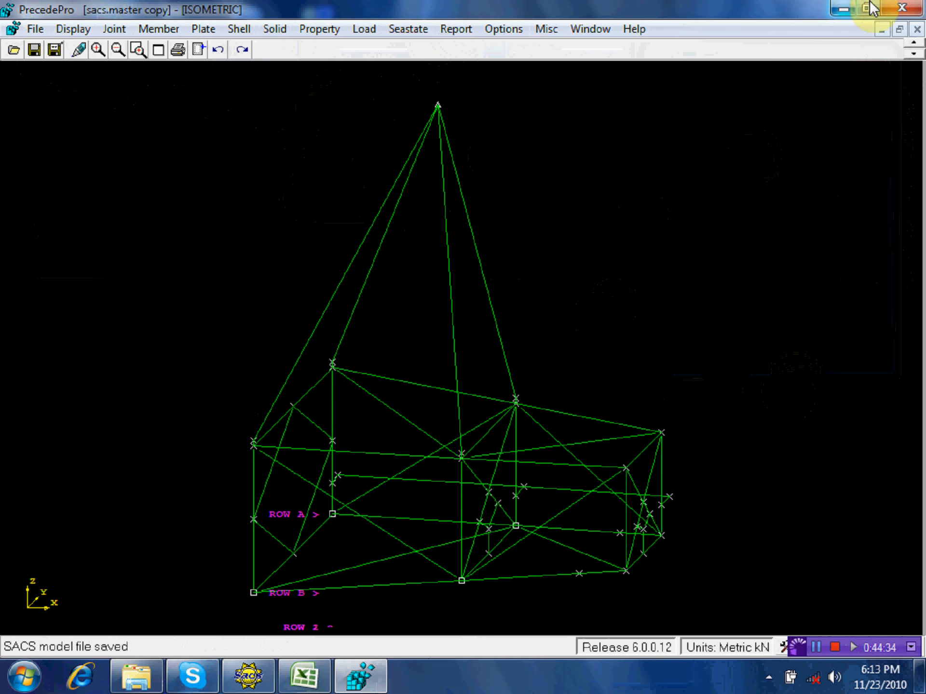
{"action": "left_click", "coordinate": [901, 8]}
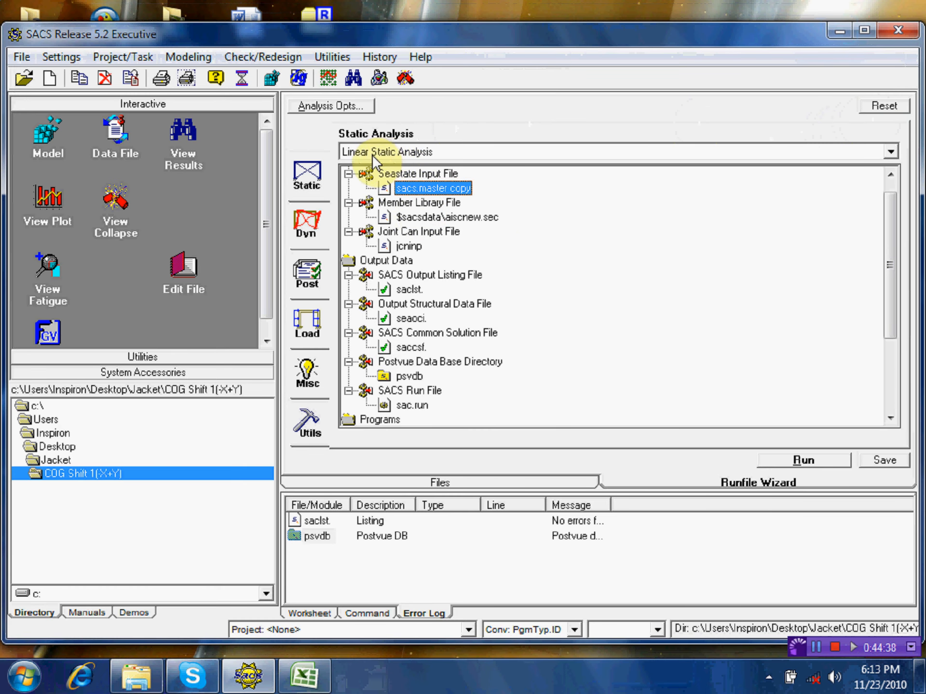
Step: Set up a Linear Static Analysis with Gap Element run using sacs.master copy as the SACS input file
{"action": "left_click", "coordinate": [890, 152]}
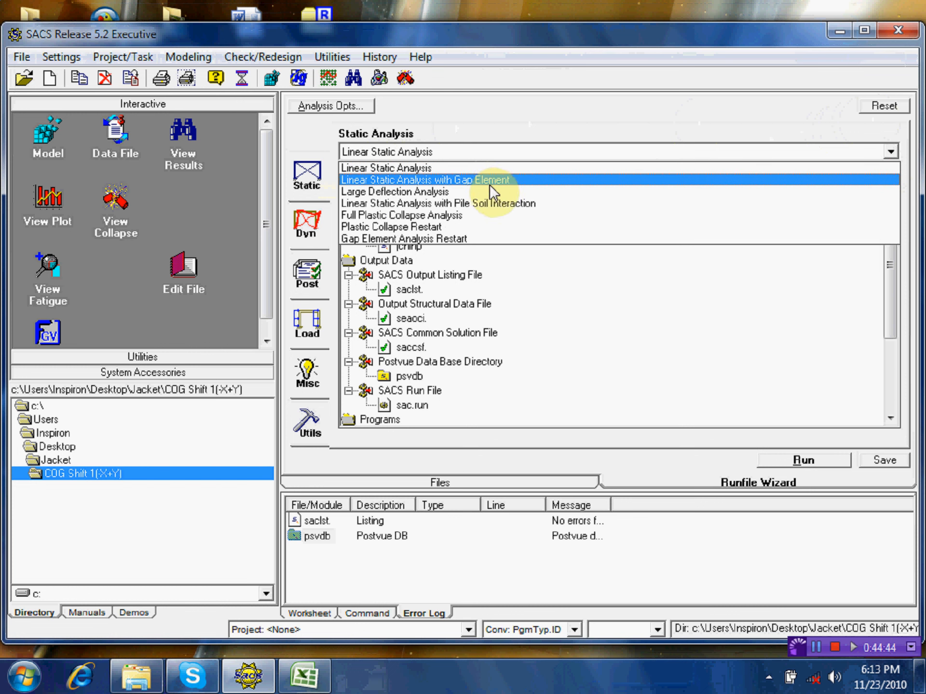
{"action": "left_click", "coordinate": [489, 184]}
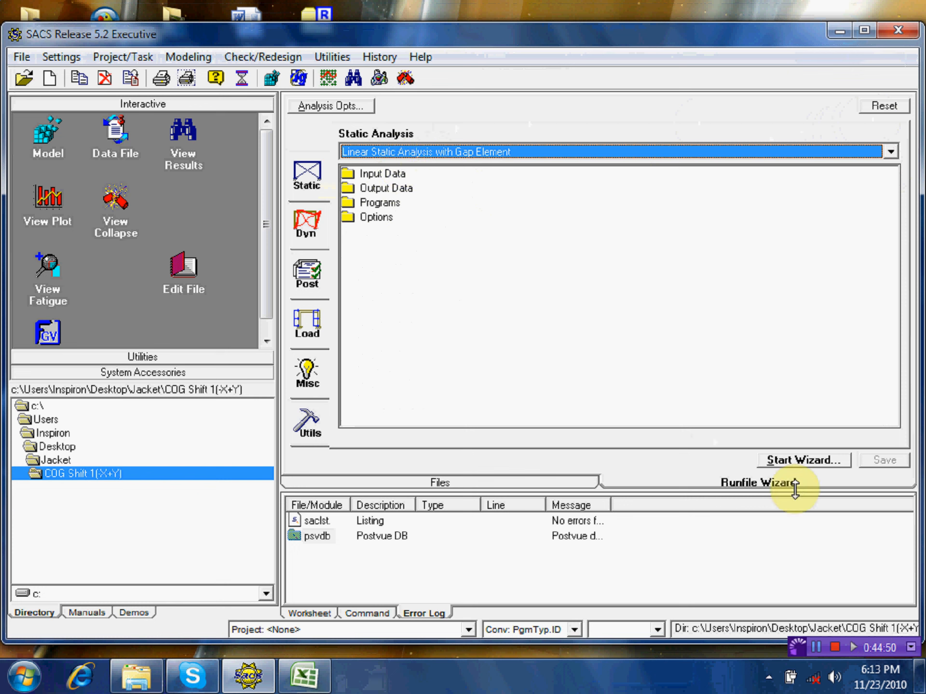
{"action": "left_click", "coordinate": [795, 464]}
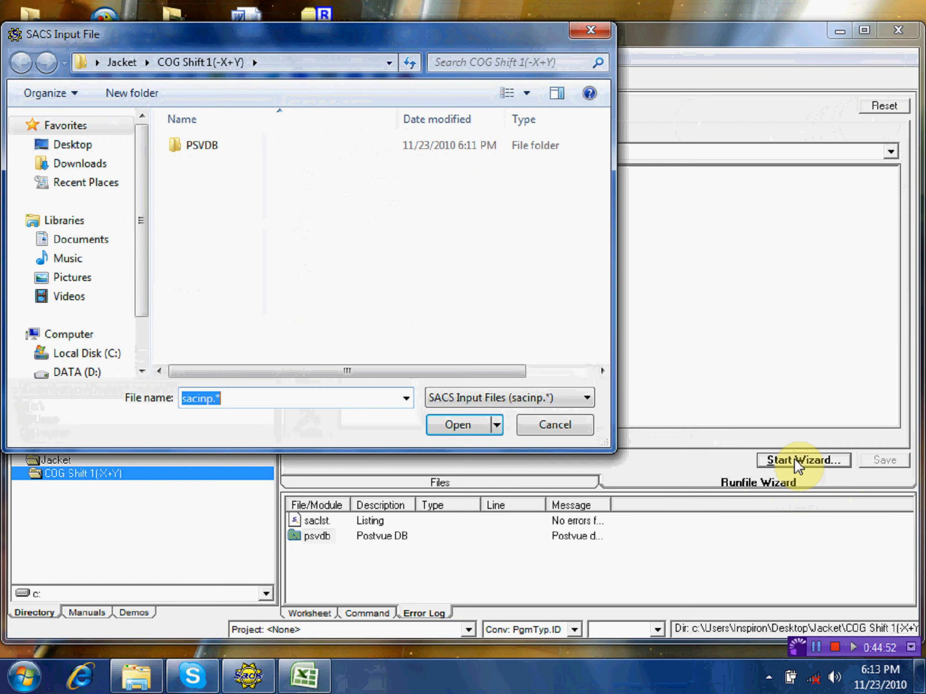
{"action": "left_click", "coordinate": [588, 400]}
{"action": "left_click", "coordinate": [549, 484]}
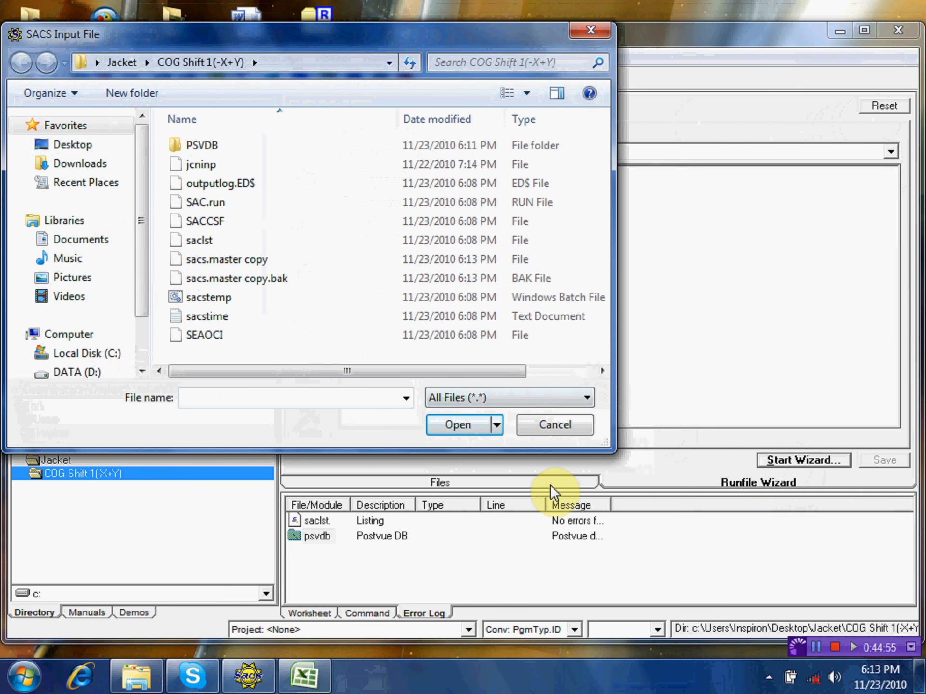
{"action": "left_click", "coordinate": [244, 261]}
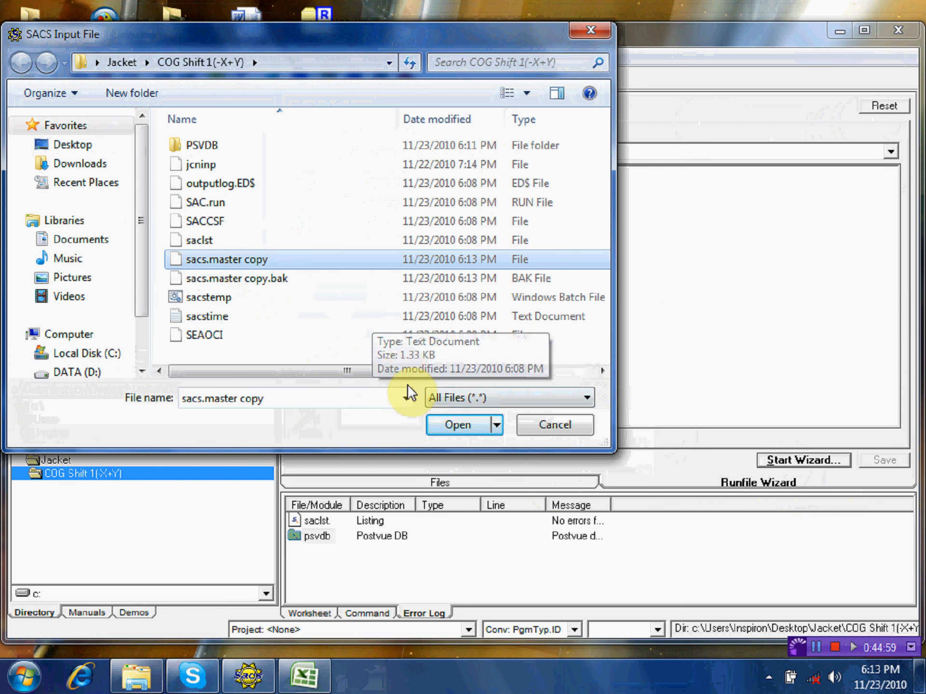
{"action": "left_click", "coordinate": [443, 422]}
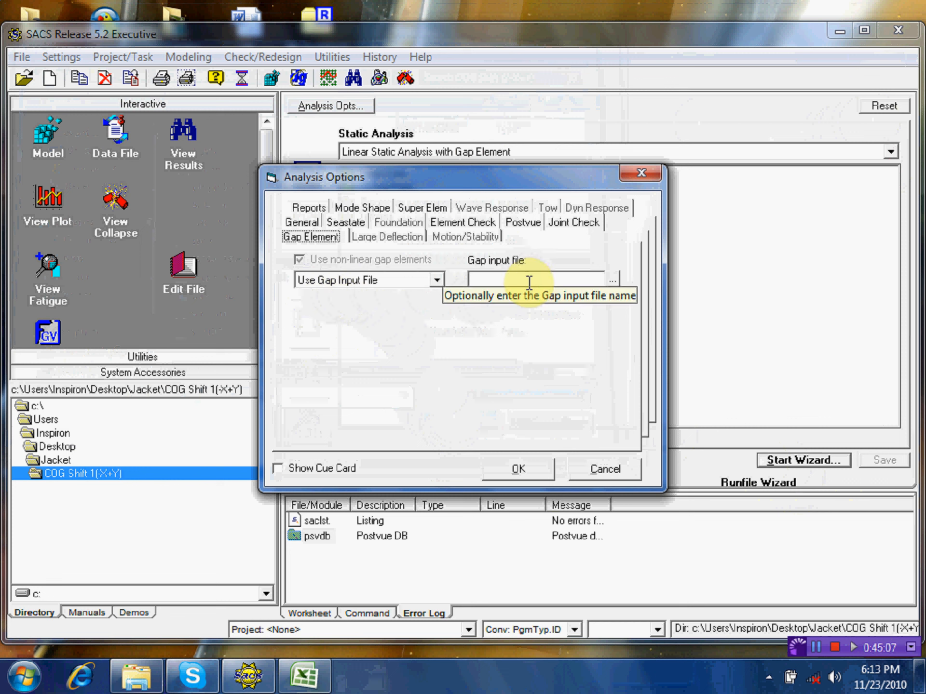
Step: Use gap element options instead of a gap input file and set the number of iterations to 9999
{"action": "left_click", "coordinate": [436, 280]}
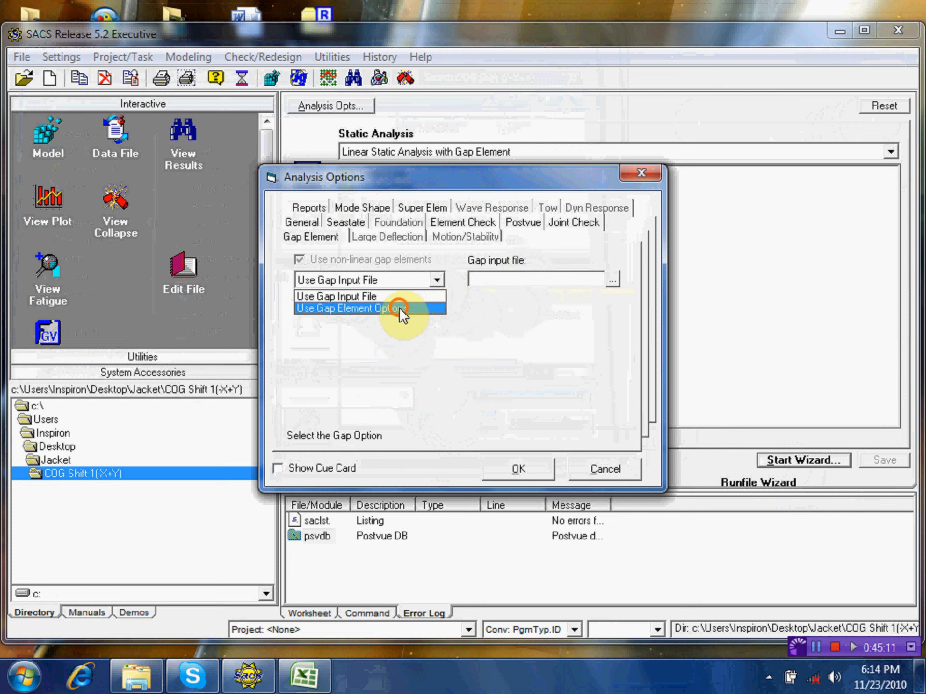
{"action": "left_click", "coordinate": [401, 310]}
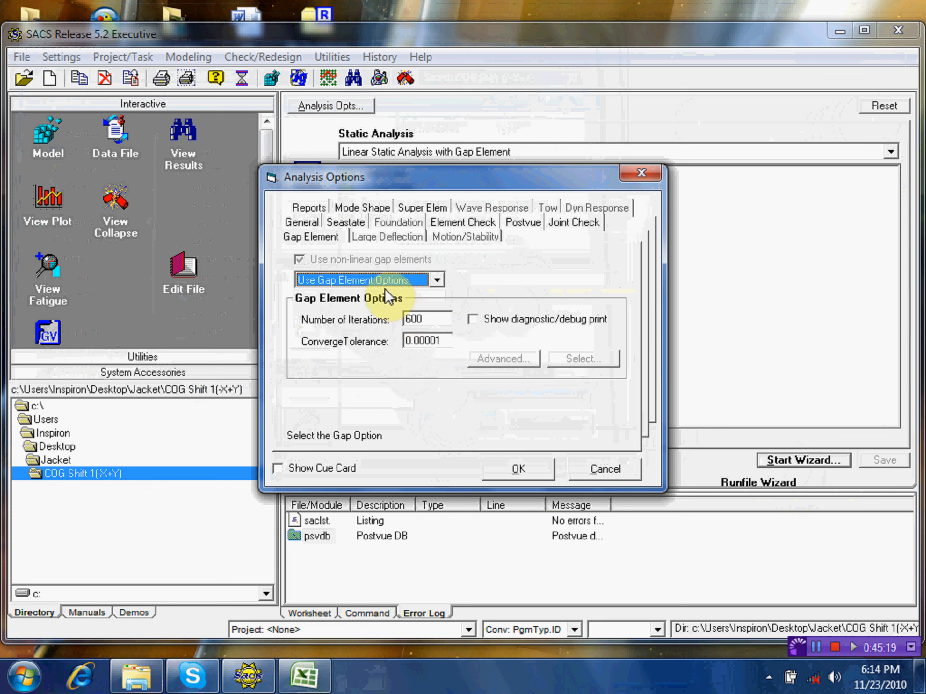
{"action": "left_click", "coordinate": [437, 280]}
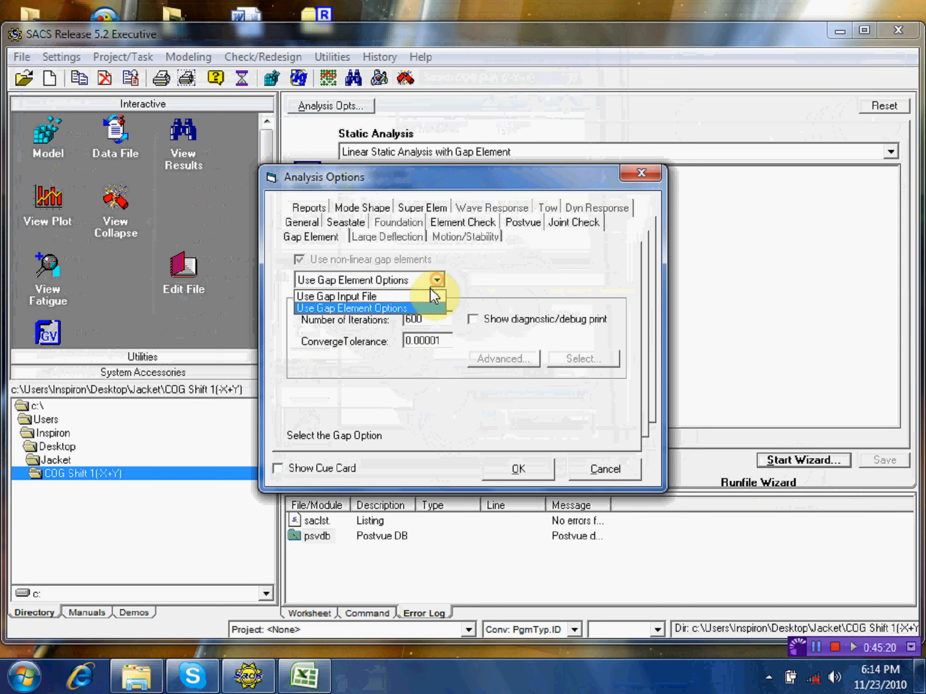
{"action": "left_click", "coordinate": [380, 308]}
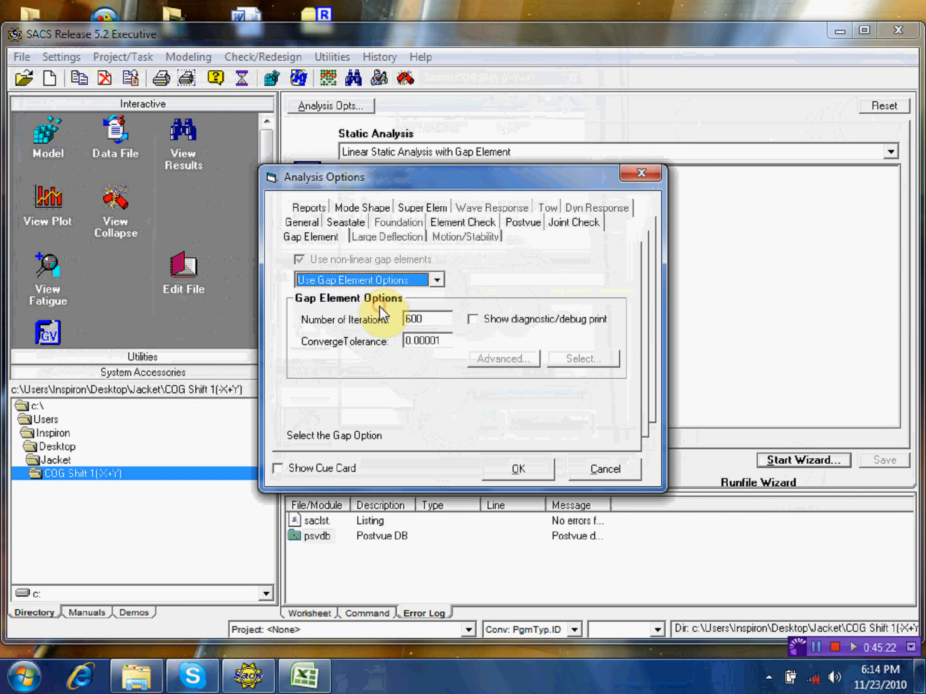
{"action": "double_click", "coordinate": [427, 319]}
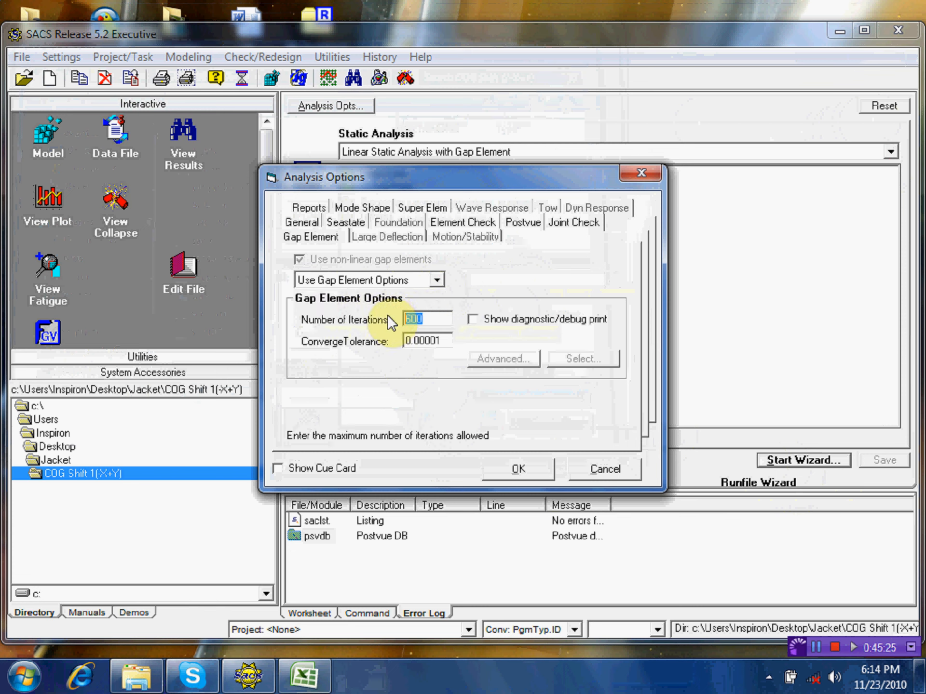
{"action": "type", "text": "9999"}
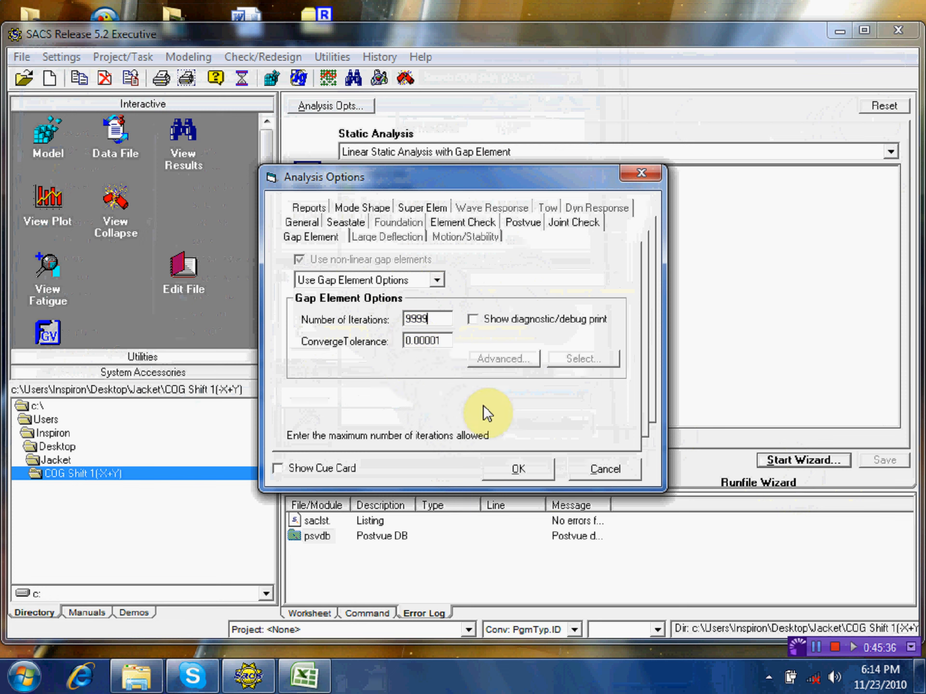
Step: Enable creation of the Postvue database and the tubular joint check with Joint Can input file jcninp, and accept the analysis options
{"action": "left_click", "coordinate": [524, 221]}
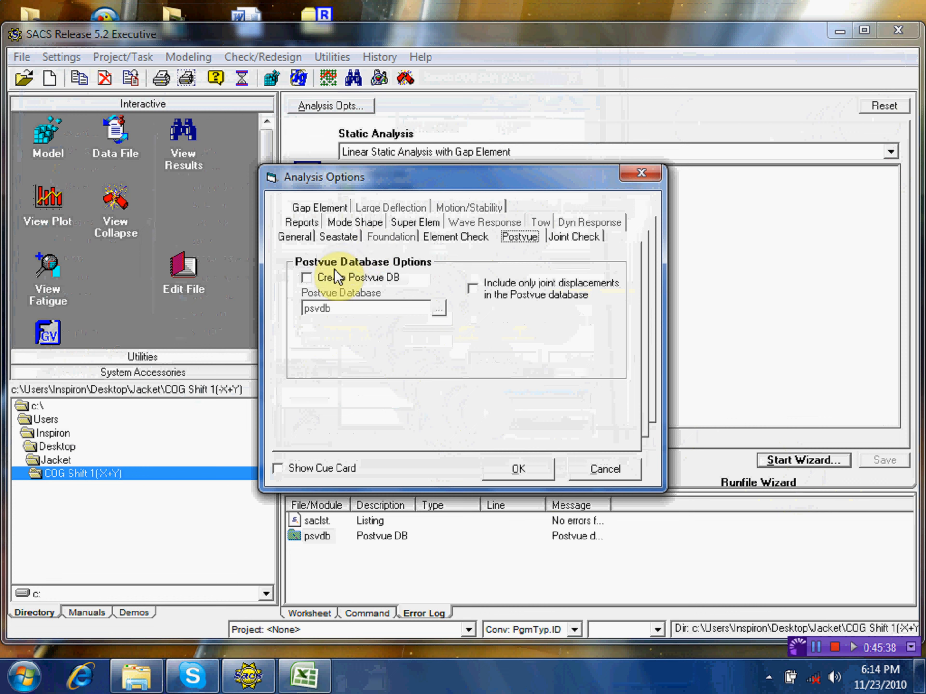
{"action": "left_click", "coordinate": [328, 280]}
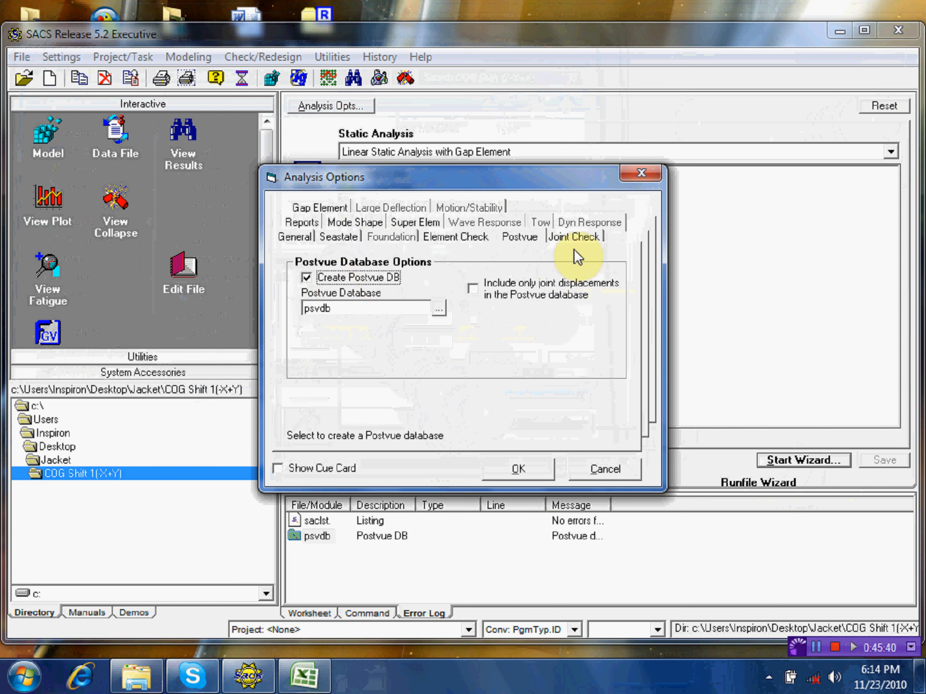
{"action": "left_click", "coordinate": [578, 237]}
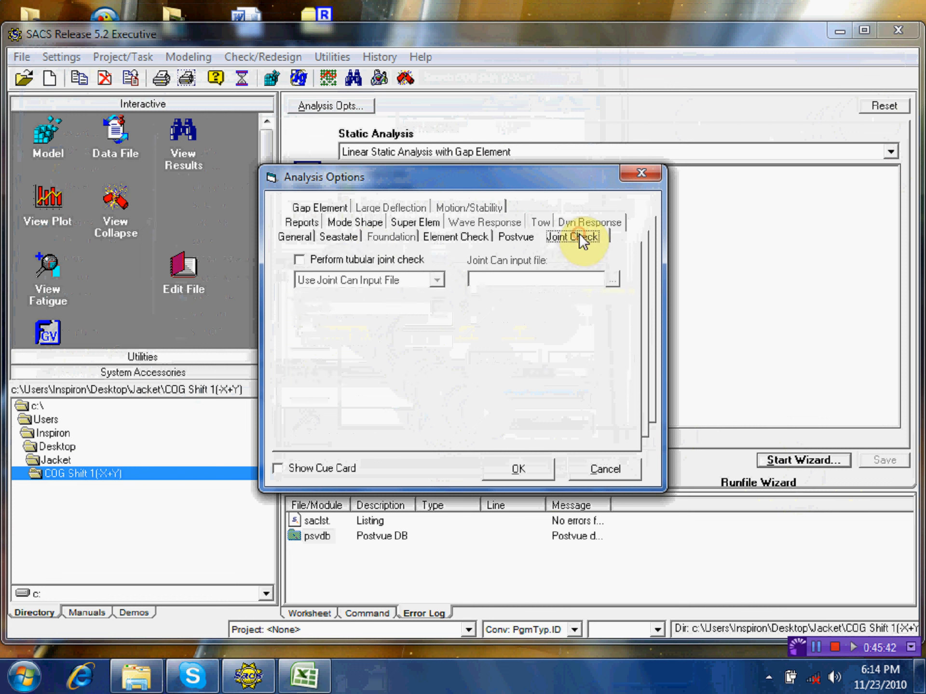
{"action": "left_click", "coordinate": [301, 260]}
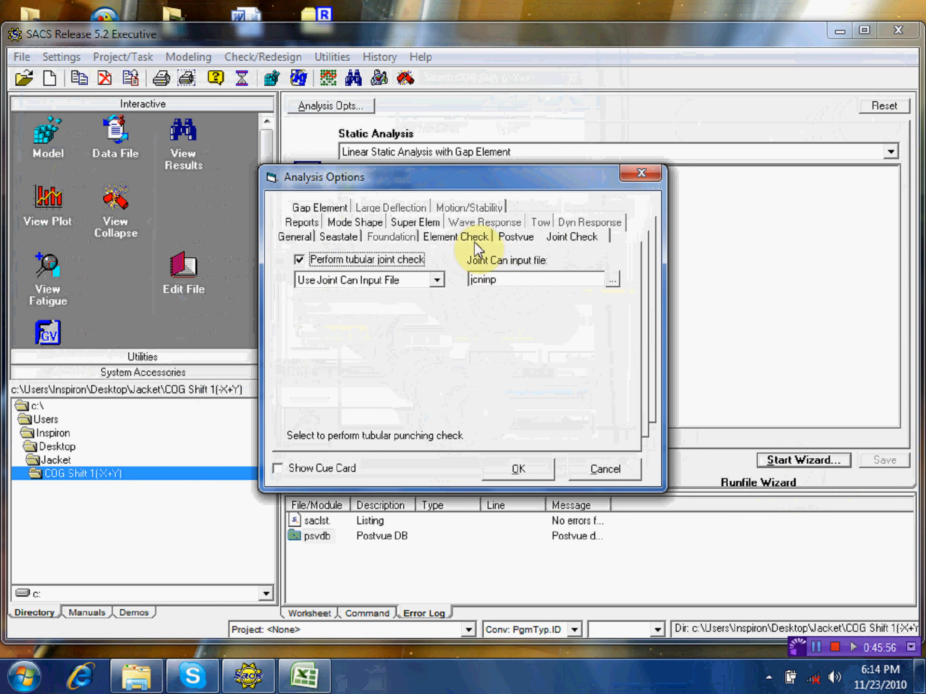
{"action": "left_click", "coordinate": [504, 238]}
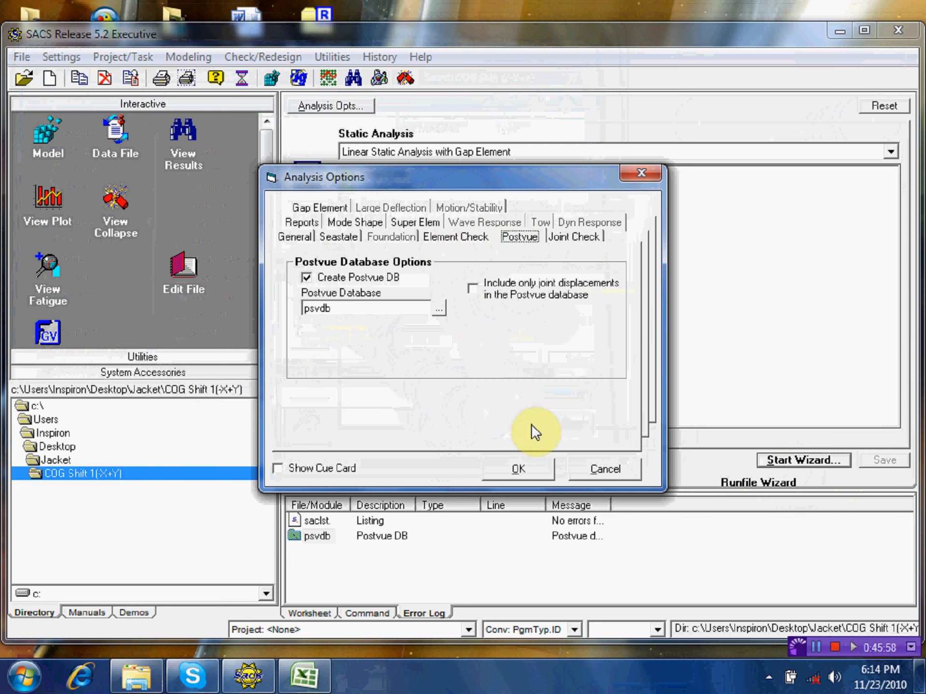
{"action": "left_click", "coordinate": [539, 468]}
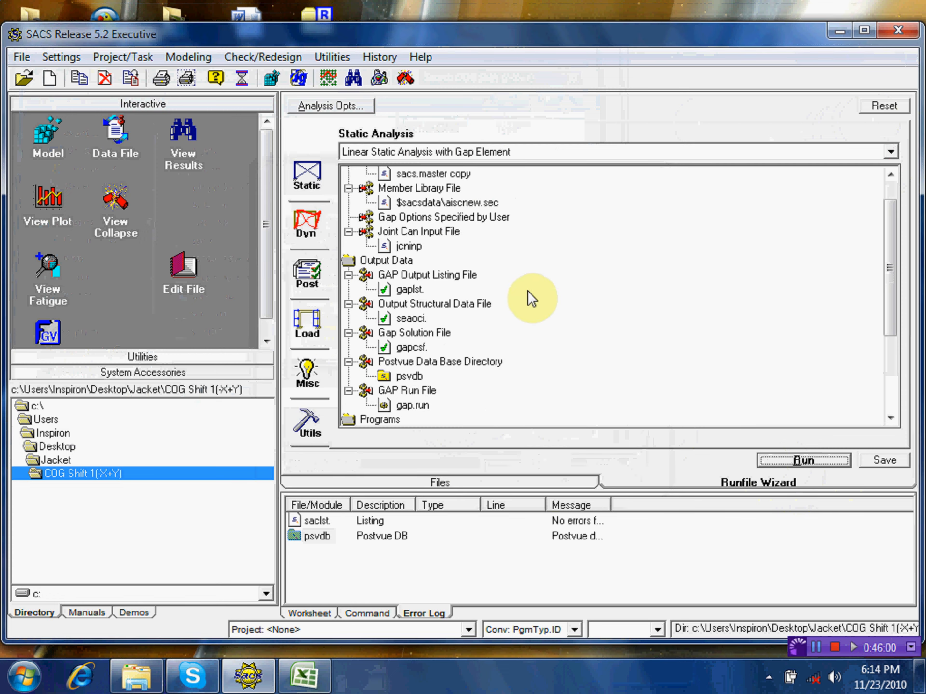
Step: Open the Seastate input file sacs.master copy from the gap analysis input data in SACS Data Generator
{"action": "left_click_drag", "start_coordinate": [891, 272], "coordinate": [888, 248]}
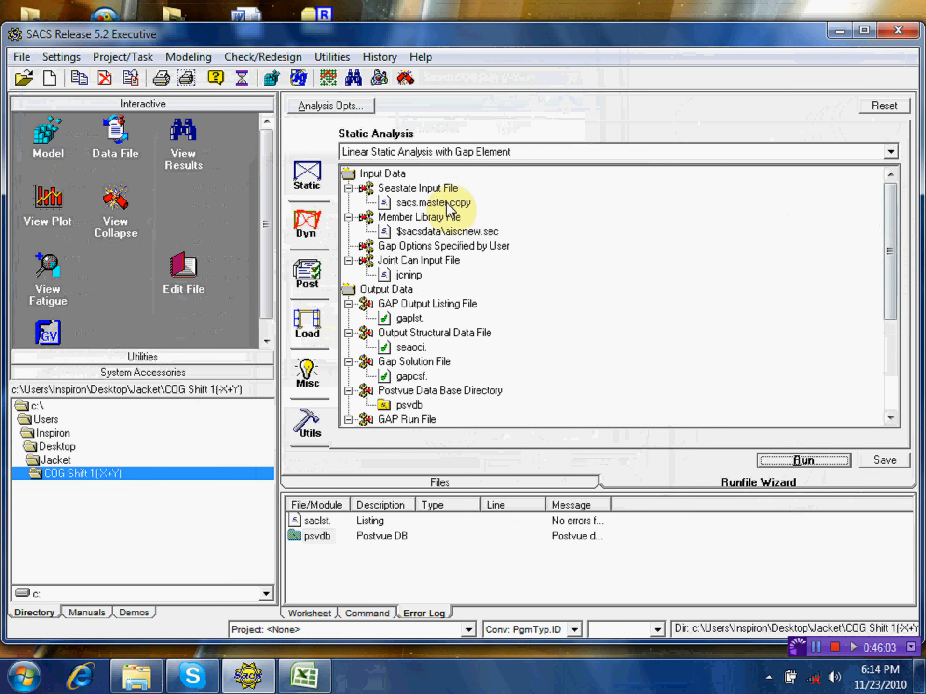
{"action": "left_click", "coordinate": [446, 202]}
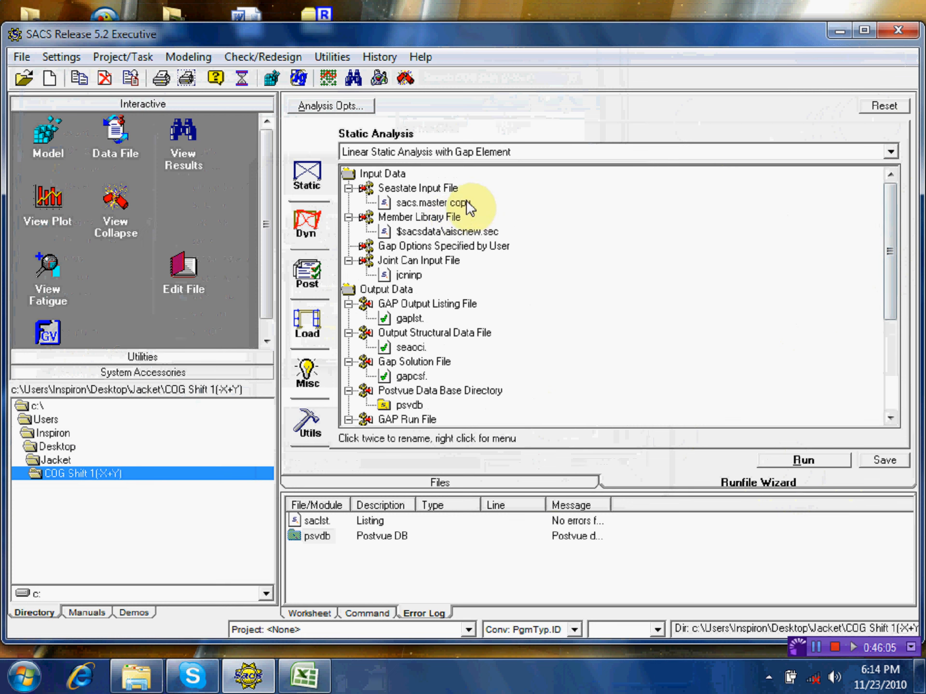
{"action": "left_click", "coordinate": [439, 202]}
{"action": "left_click_drag", "start_coordinate": [439, 203], "coordinate": [114, 153]}
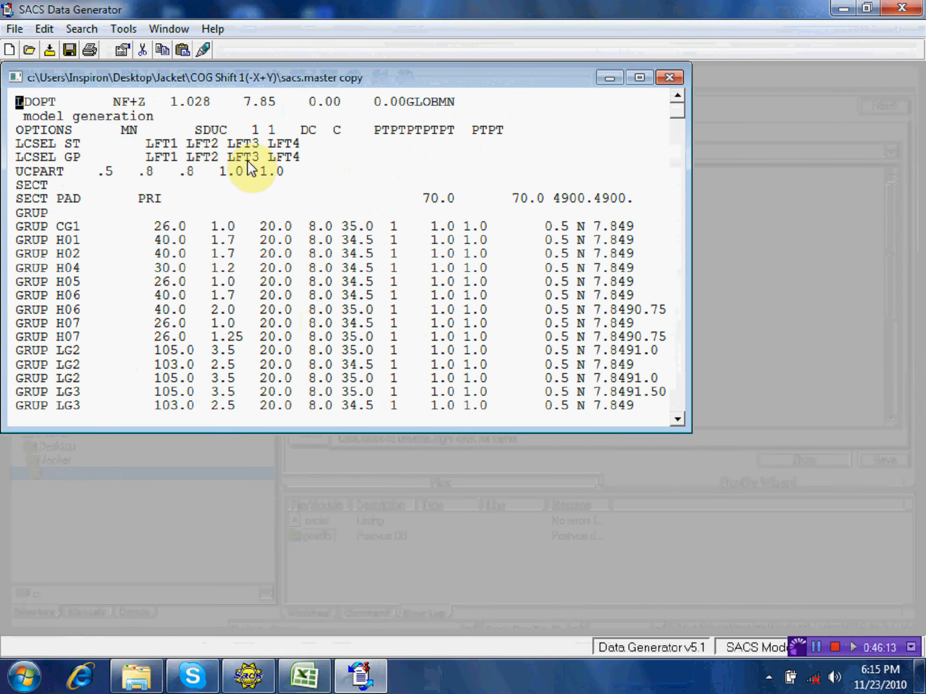
Step: Cut the standard load condition selection line LCSEL ST from the input file and save the file
{"action": "left_click", "coordinate": [73, 145]}
{"action": "left_click", "coordinate": [72, 157]}
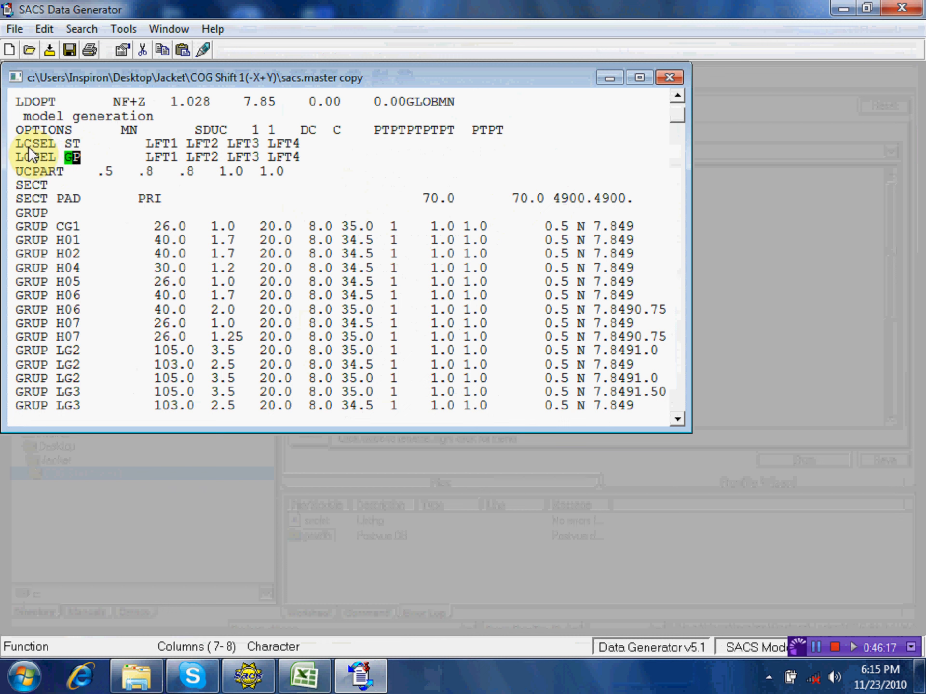
{"action": "left_click", "coordinate": [15, 140]}
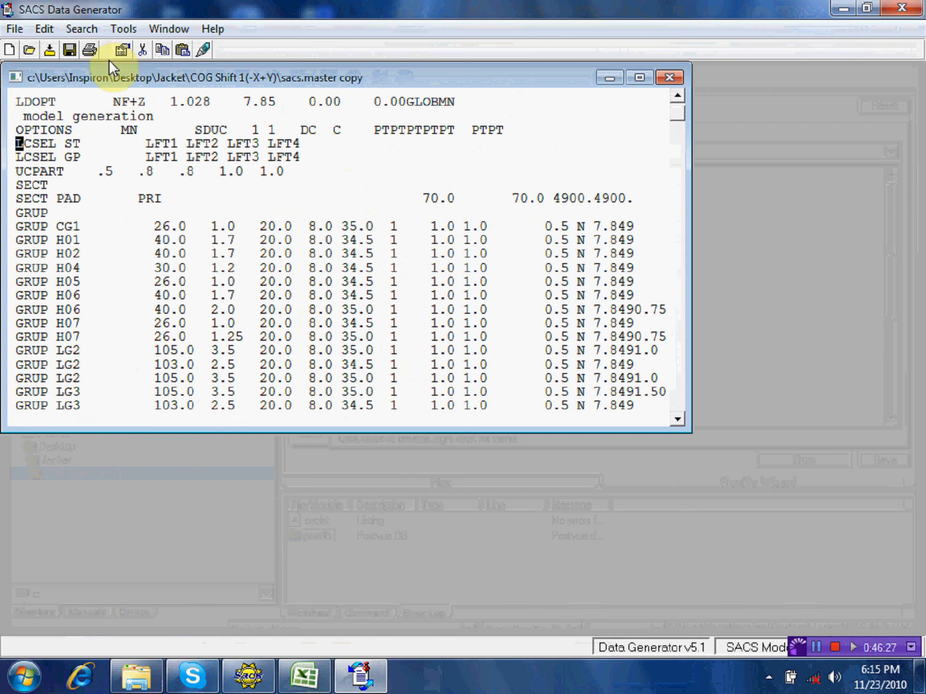
{"action": "left_click", "coordinate": [141, 51]}
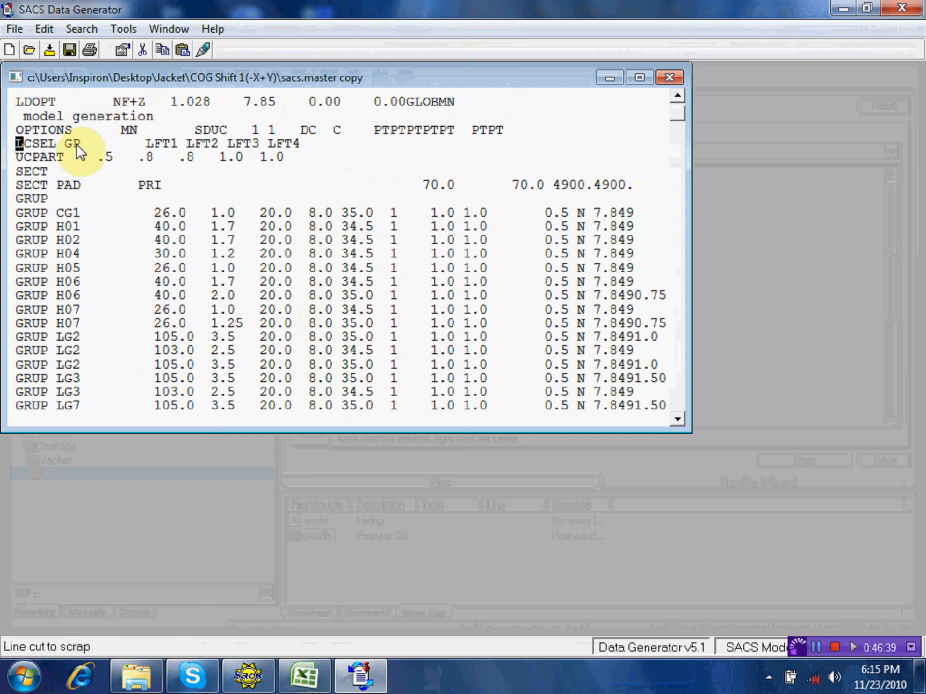
{"action": "left_click", "coordinate": [73, 53]}
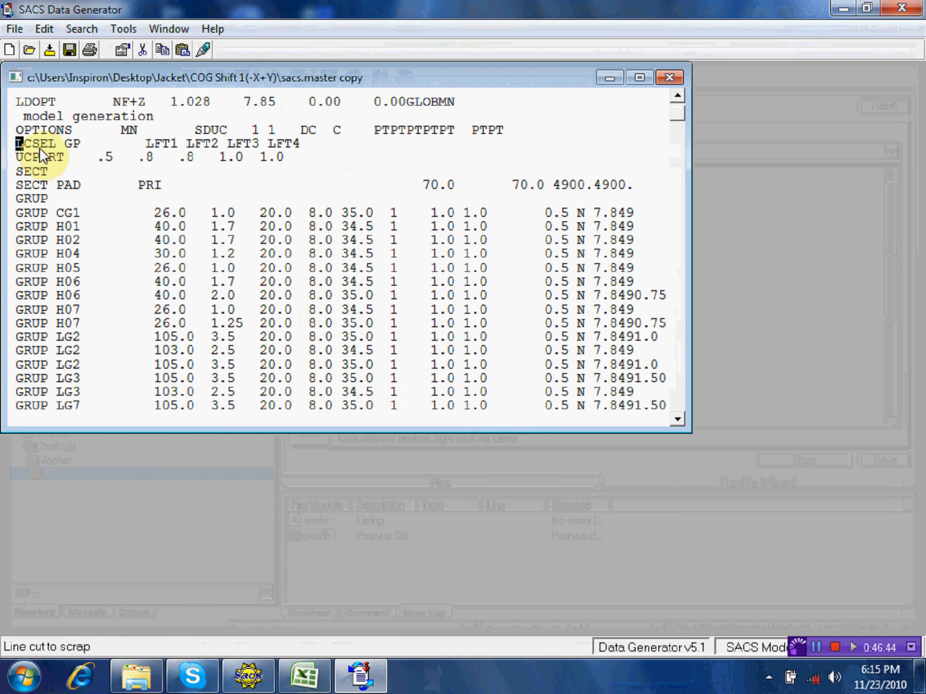
Step: Check the GP load condition selection line, close the input file and run the linear static analysis with gap elements
{"action": "left_click", "coordinate": [70, 144]}
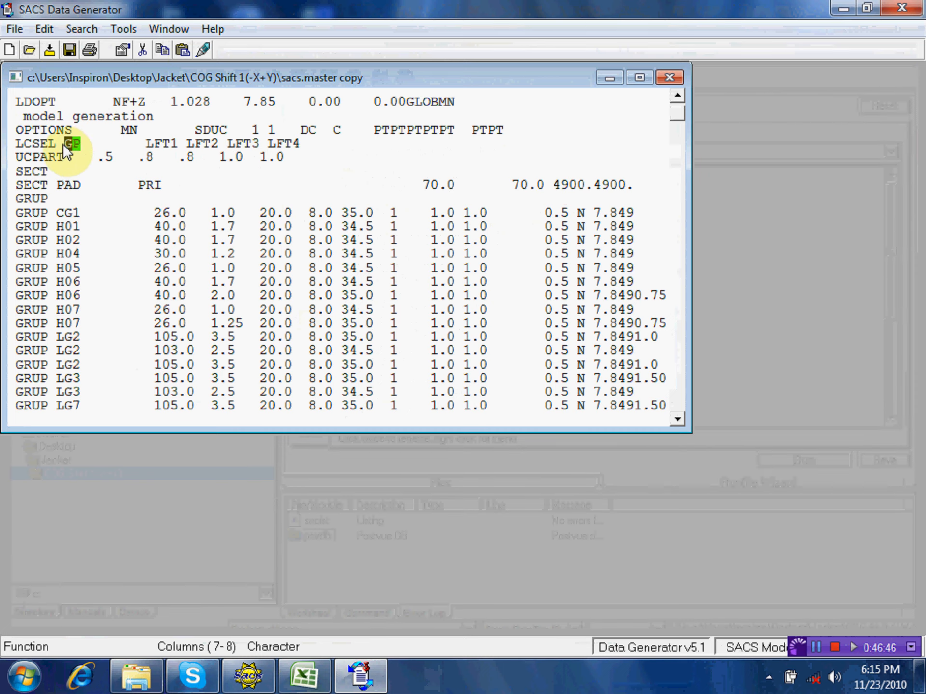
{"action": "left_click", "coordinate": [903, 8]}
{"action": "left_click", "coordinate": [837, 461]}
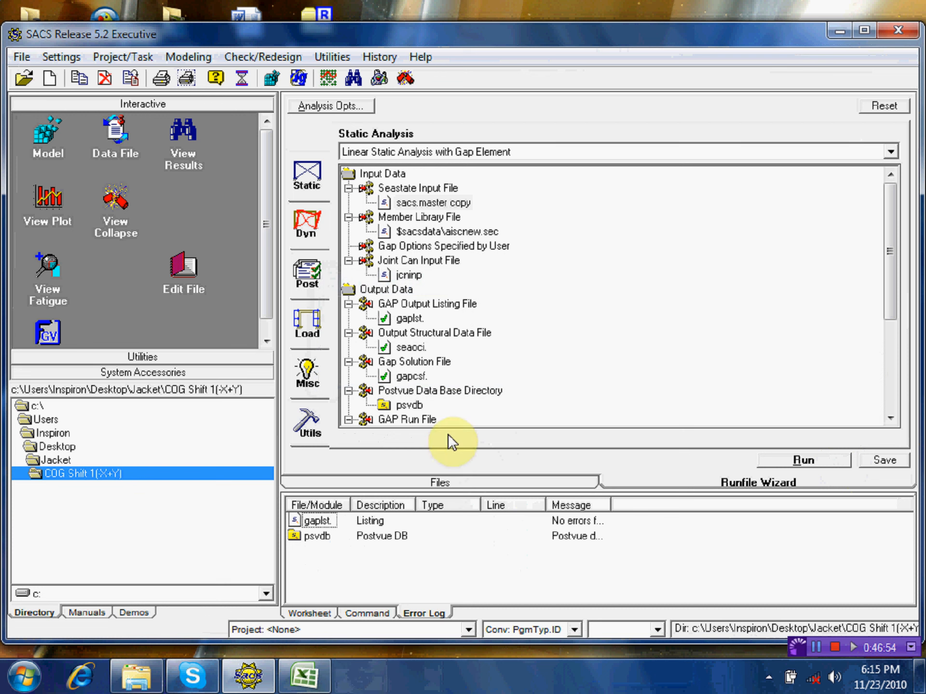
Step: Open the GAP output listing gaplst, locate the gap element report and maximize the listing window
{"action": "left_click", "coordinate": [408, 320]}
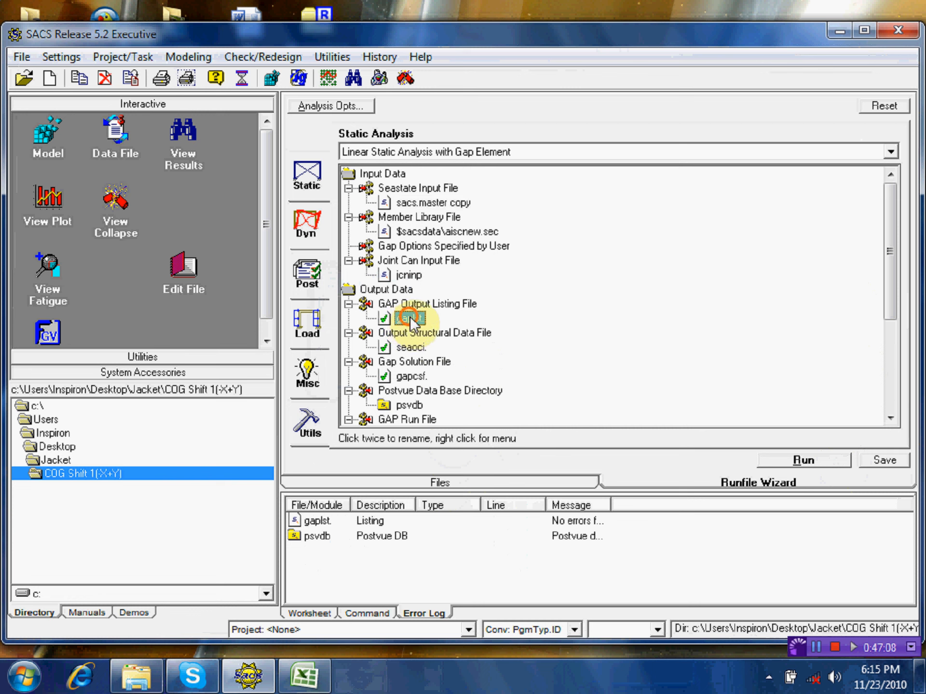
{"action": "left_click", "coordinate": [508, 313]}
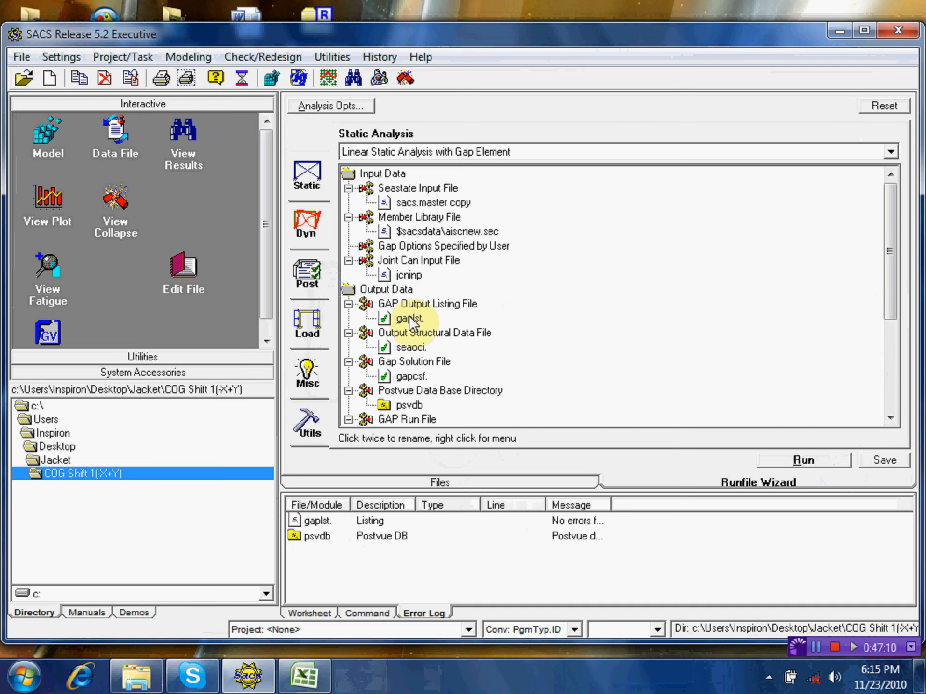
{"action": "double_click", "coordinate": [409, 316]}
{"action": "scroll", "coordinate": [502, 240], "scroll_direction": "down", "scroll_amount": 4}
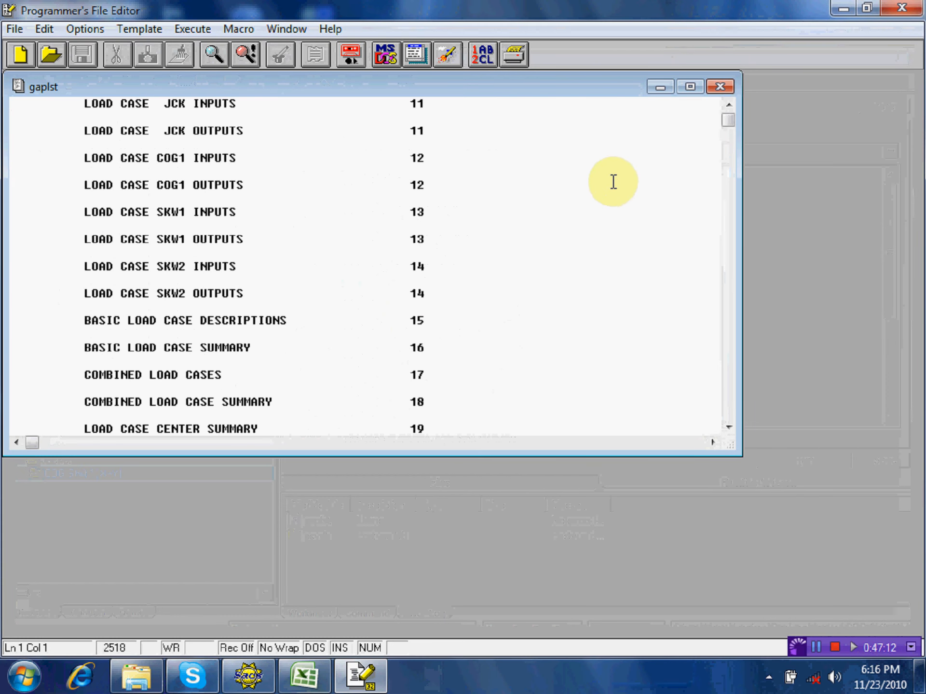
{"action": "left_click_drag", "start_coordinate": [726, 125], "coordinate": [728, 247]}
{"action": "scroll", "coordinate": [602, 268], "scroll_direction": "up", "scroll_amount": 8}
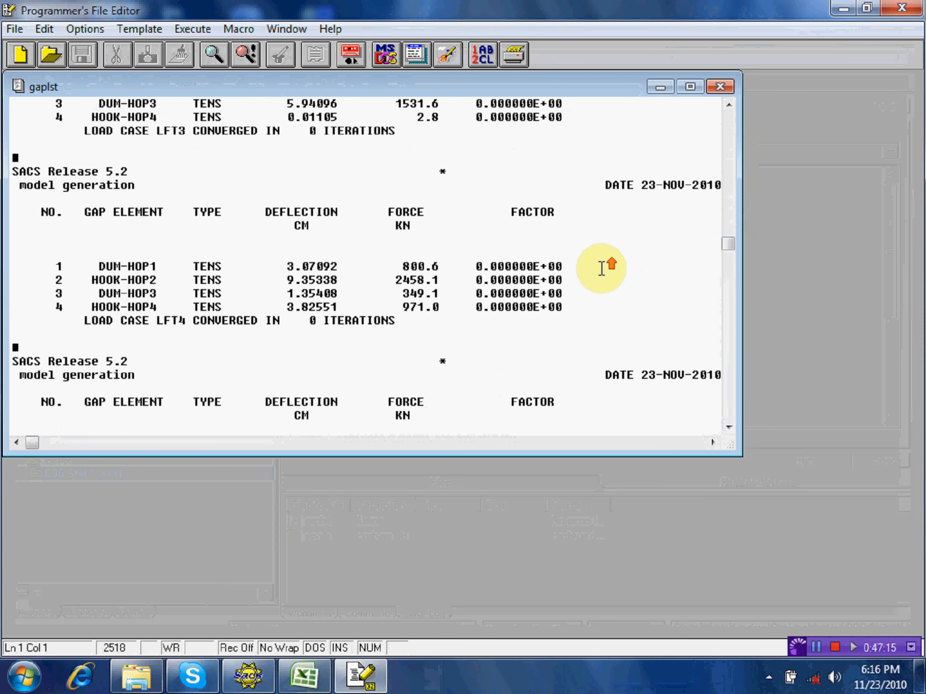
{"action": "scroll", "coordinate": [603, 268], "scroll_direction": "up", "scroll_amount": 10}
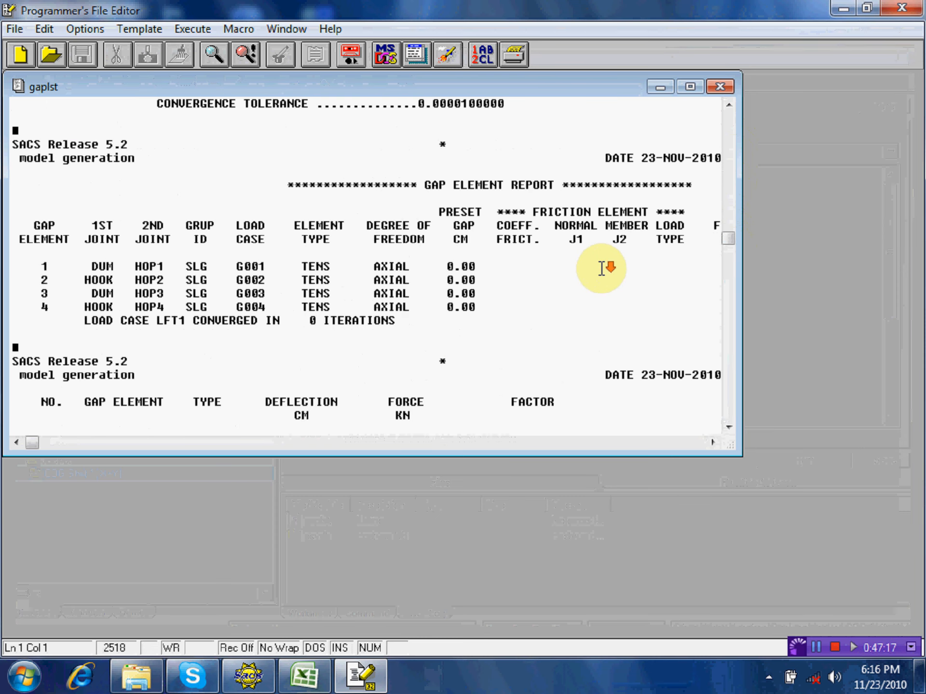
{"action": "double_click", "coordinate": [574, 89]}
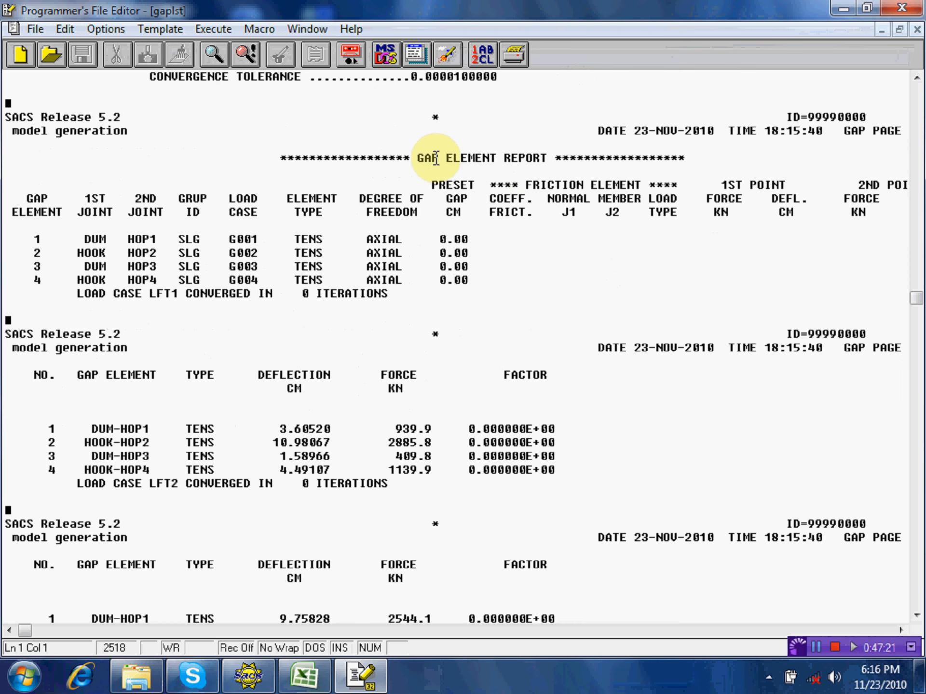
Step: Examine the sling deflections, forces and convergence for LFT1 to LFT4 in the gap element report, and minimize the listing
{"action": "scroll", "coordinate": [526, 232], "scroll_direction": "down", "scroll_amount": 1}
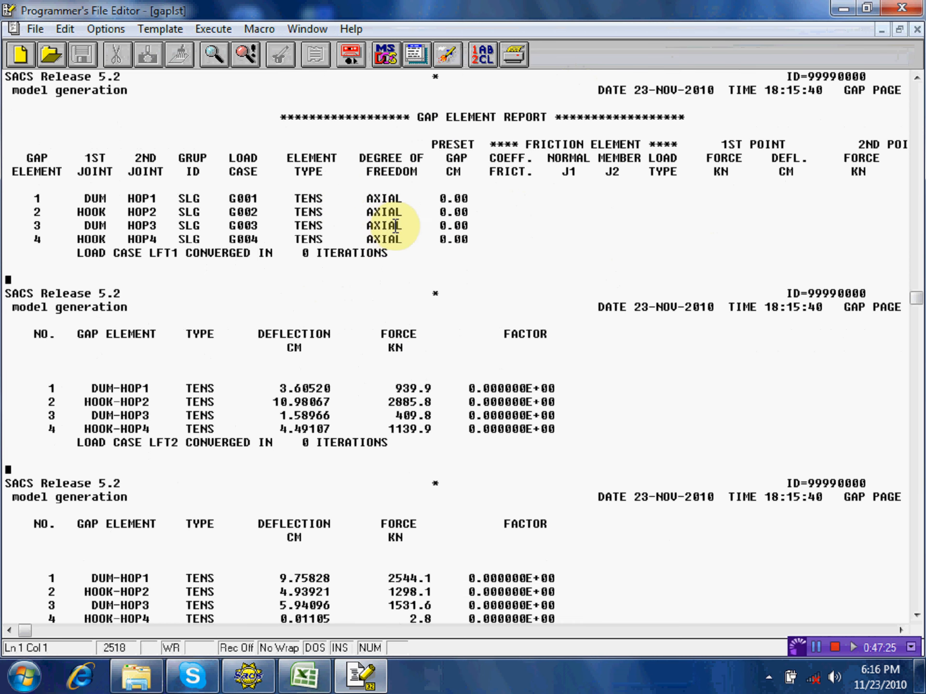
{"action": "scroll", "coordinate": [405, 232], "scroll_direction": "down", "scroll_amount": 2}
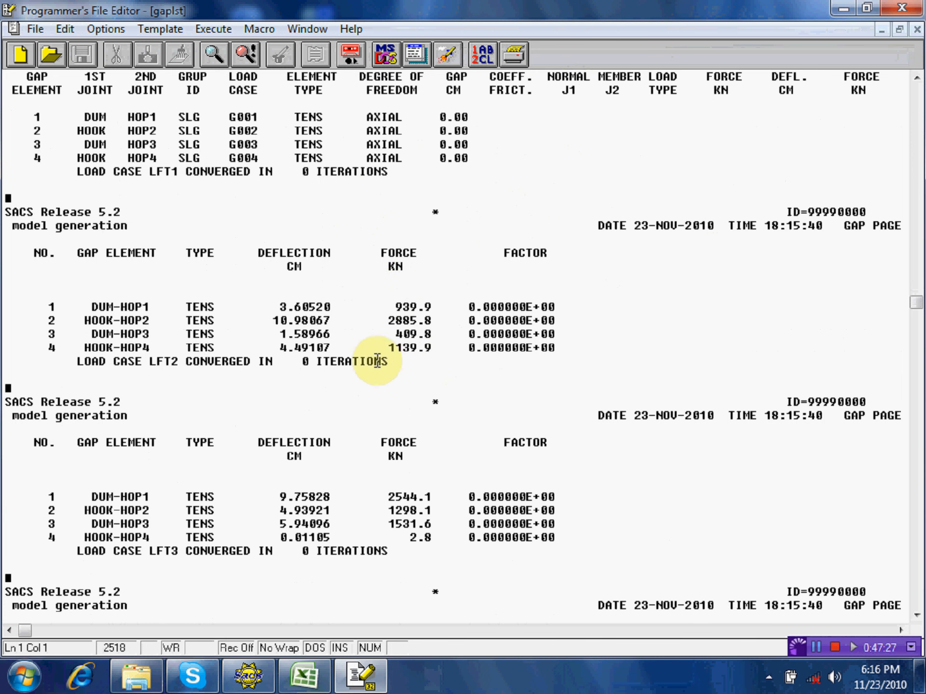
{"action": "scroll", "coordinate": [378, 290], "scroll_direction": "down", "scroll_amount": 4}
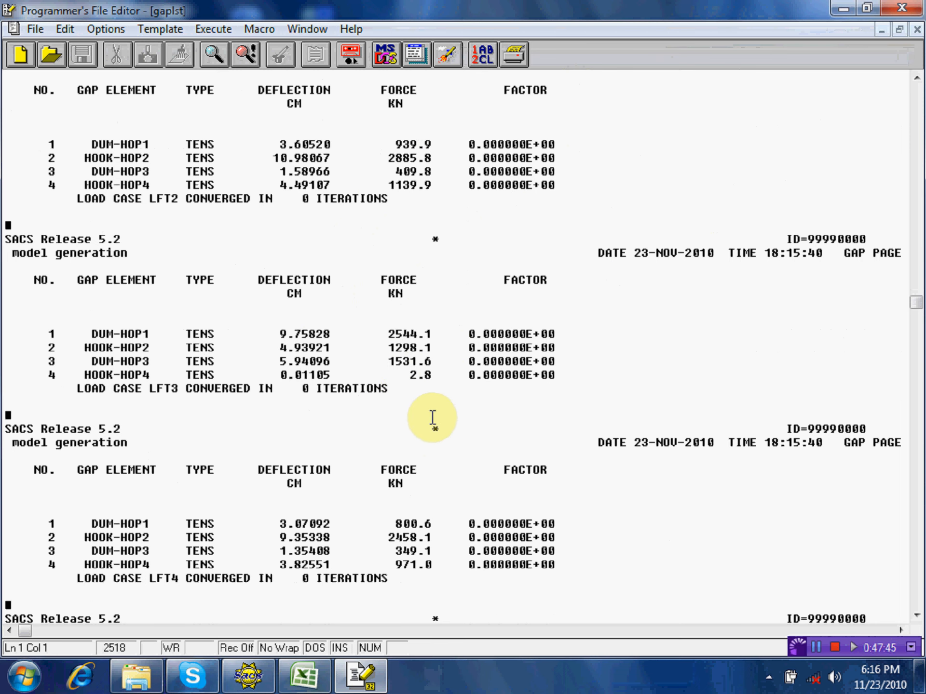
{"action": "scroll", "coordinate": [432, 418], "scroll_direction": "down", "scroll_amount": 5}
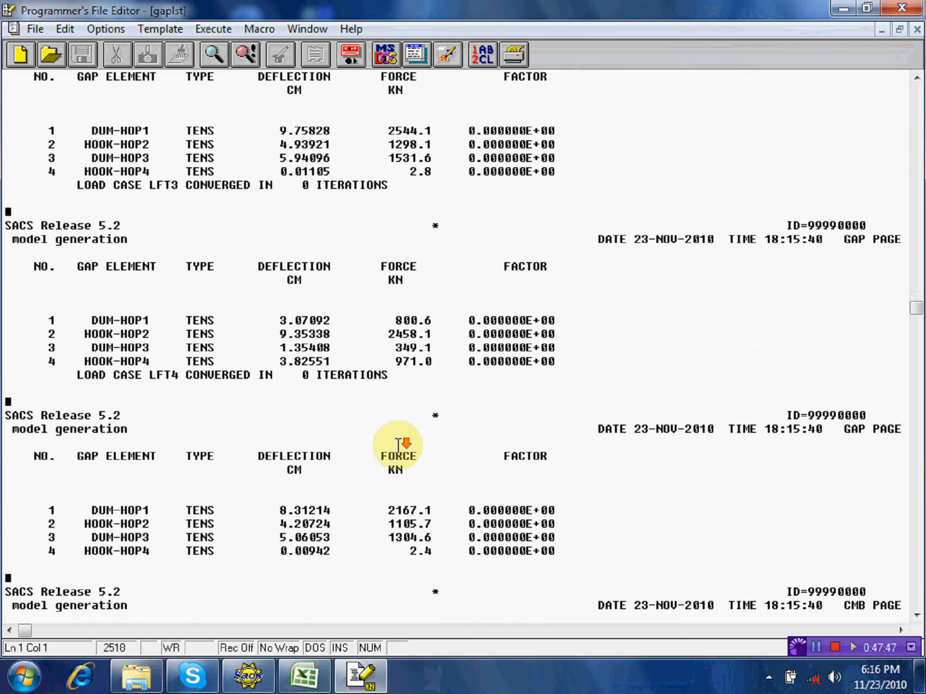
{"action": "scroll", "coordinate": [396, 521], "scroll_direction": "down", "scroll_amount": 2}
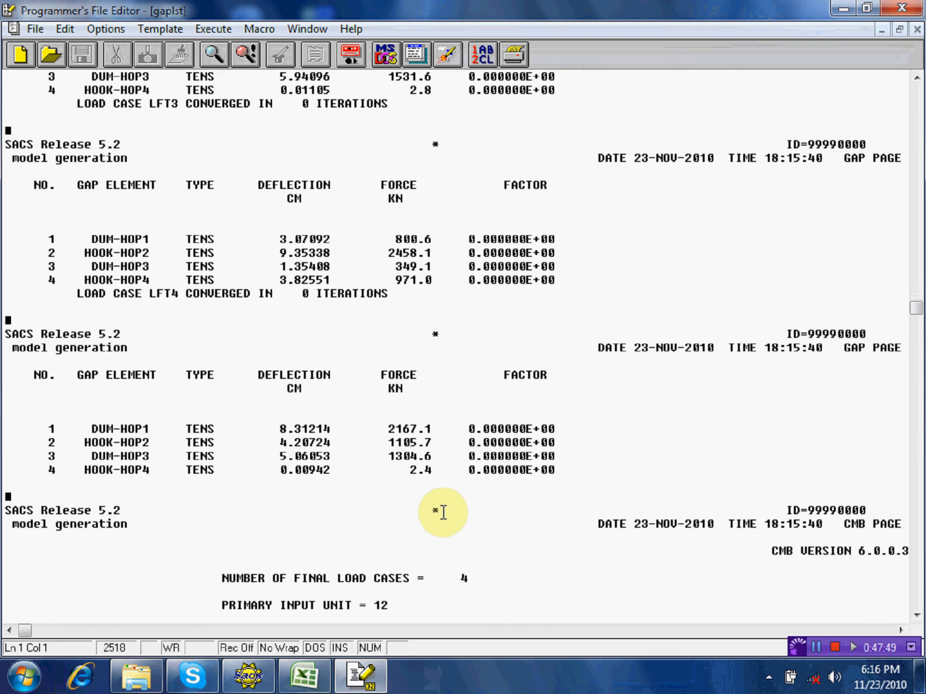
{"action": "scroll", "coordinate": [442, 512], "scroll_direction": "down", "scroll_amount": 4}
{"action": "scroll", "coordinate": [424, 299], "scroll_direction": "up", "scroll_amount": 3}
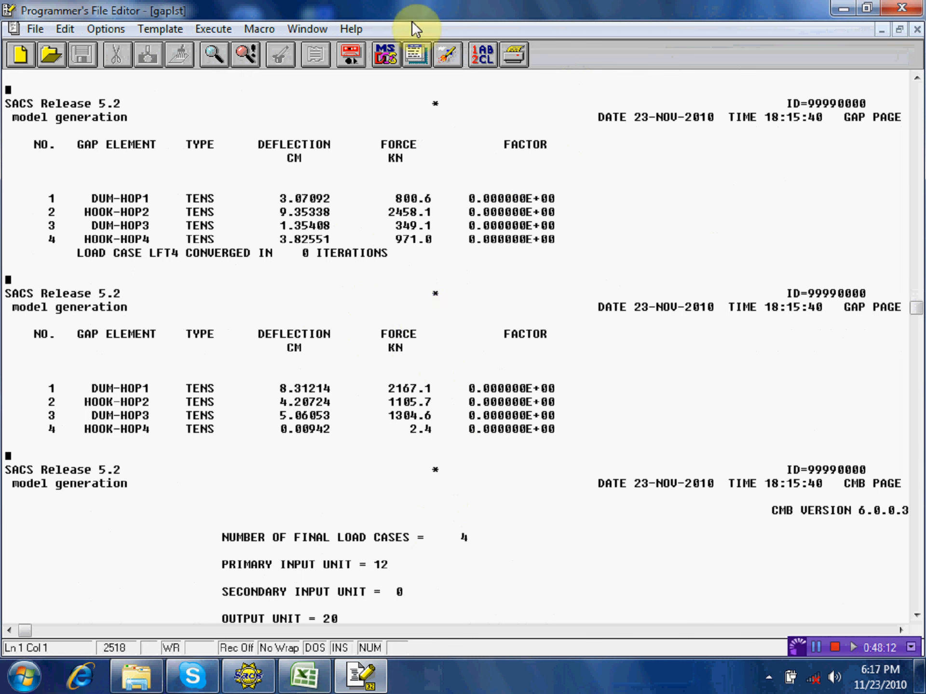
{"action": "left_click", "coordinate": [844, 9]}
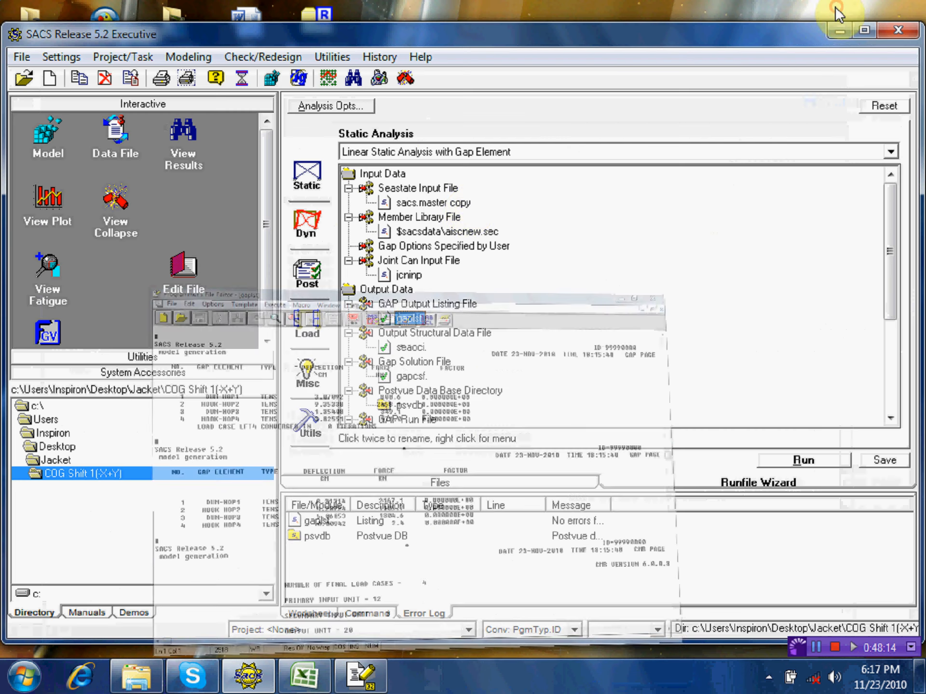
Step: Open the Seastate input file sacs.master copy in Precede, maximize the isometric view and close the selection palette
{"action": "left_click", "coordinate": [427, 203]}
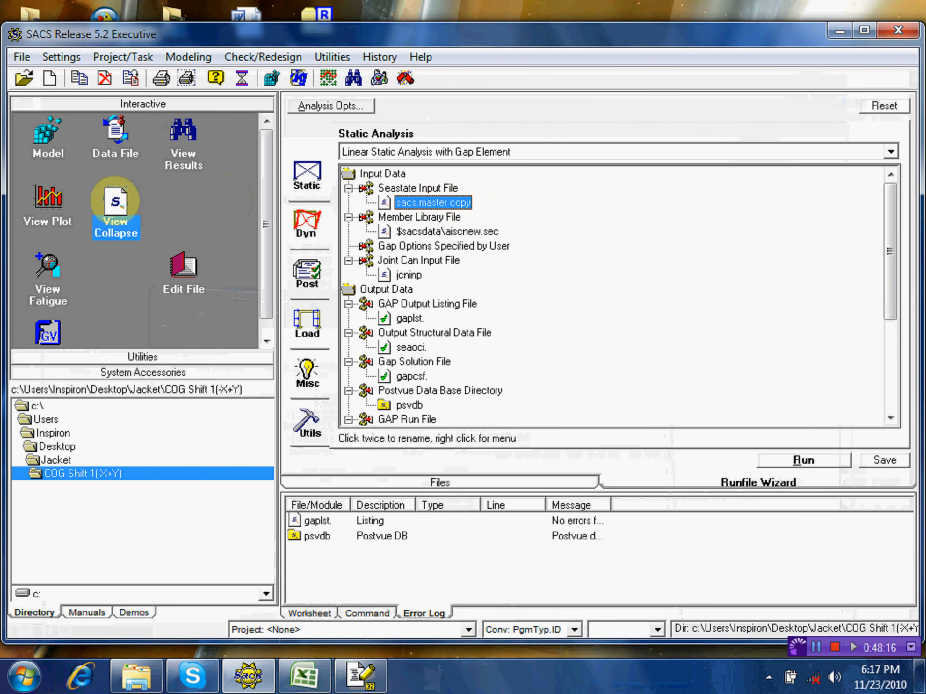
{"action": "left_click", "coordinate": [63, 153]}
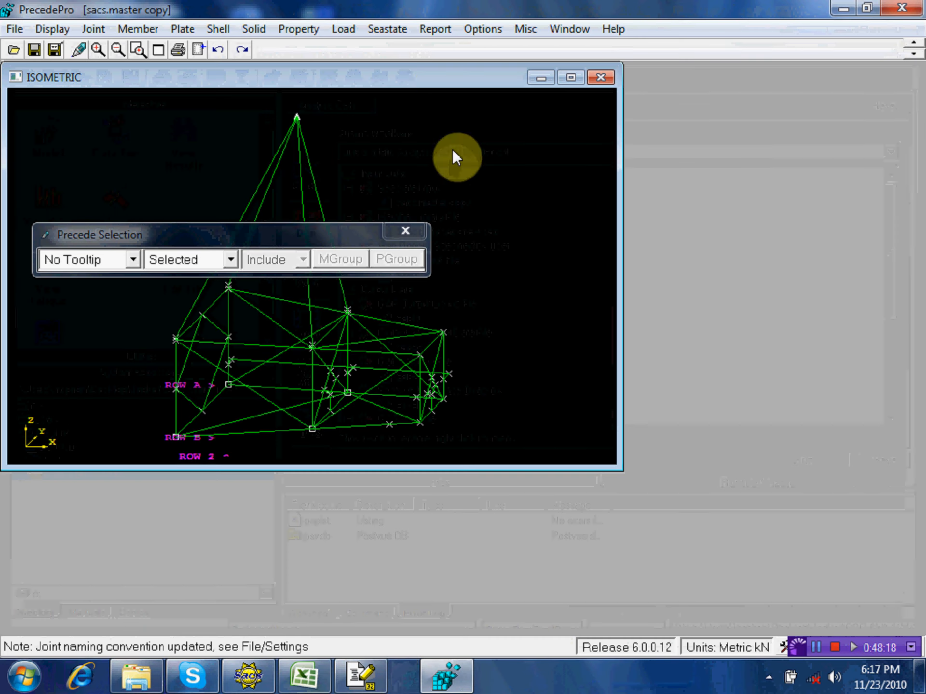
{"action": "double_click", "coordinate": [434, 77]}
{"action": "left_click", "coordinate": [408, 236]}
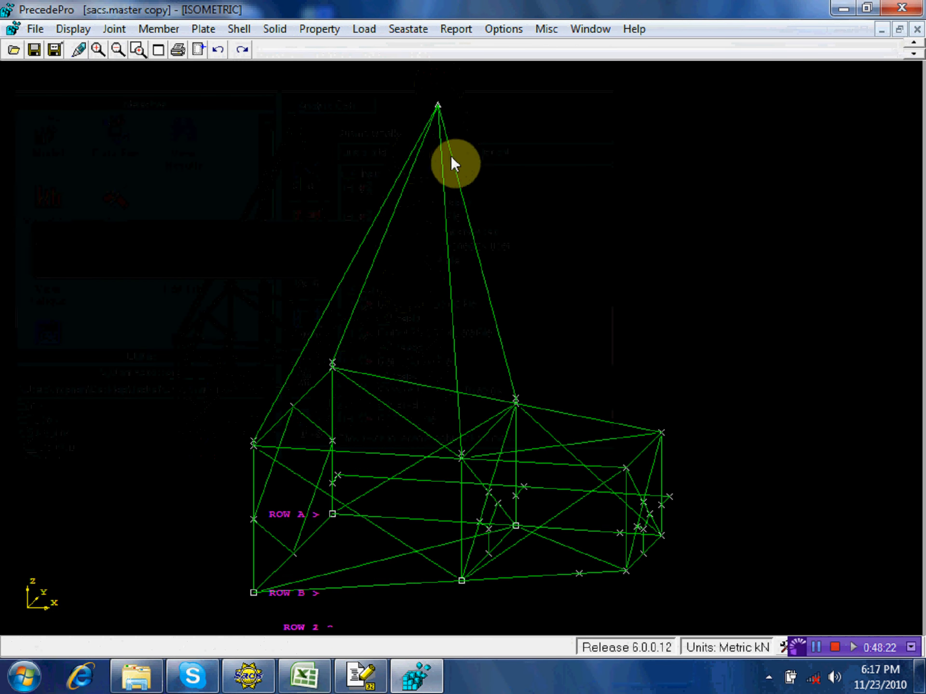
Step: Inspect the member details of the sling from joint DUM to HOP3 and close them
{"action": "left_click", "coordinate": [180, 30]}
{"action": "left_click", "coordinate": [182, 49]}
{"action": "left_click", "coordinate": [388, 246]}
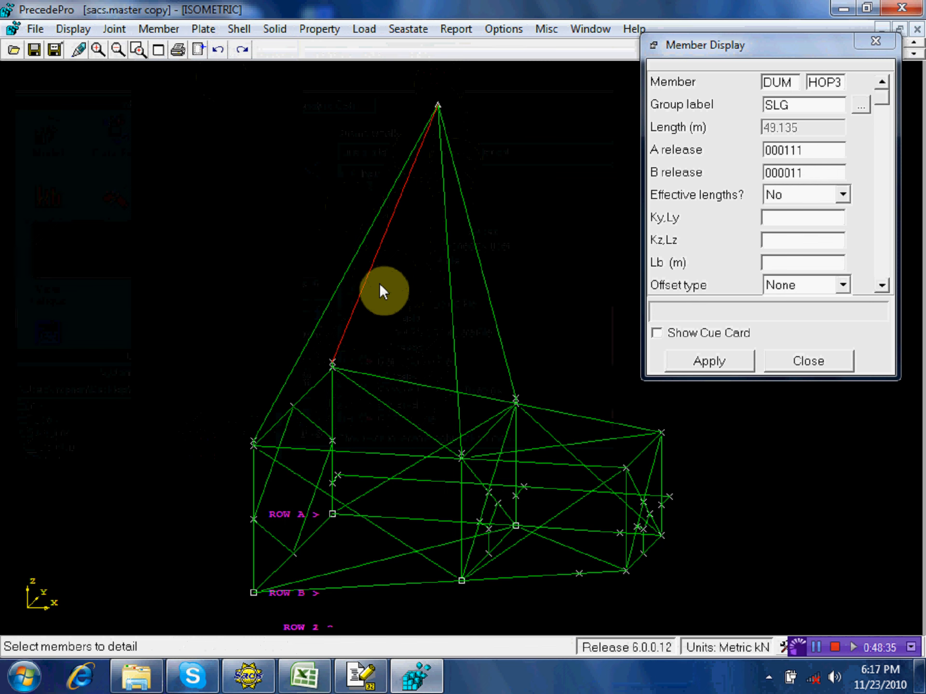
{"action": "left_click", "coordinate": [832, 362]}
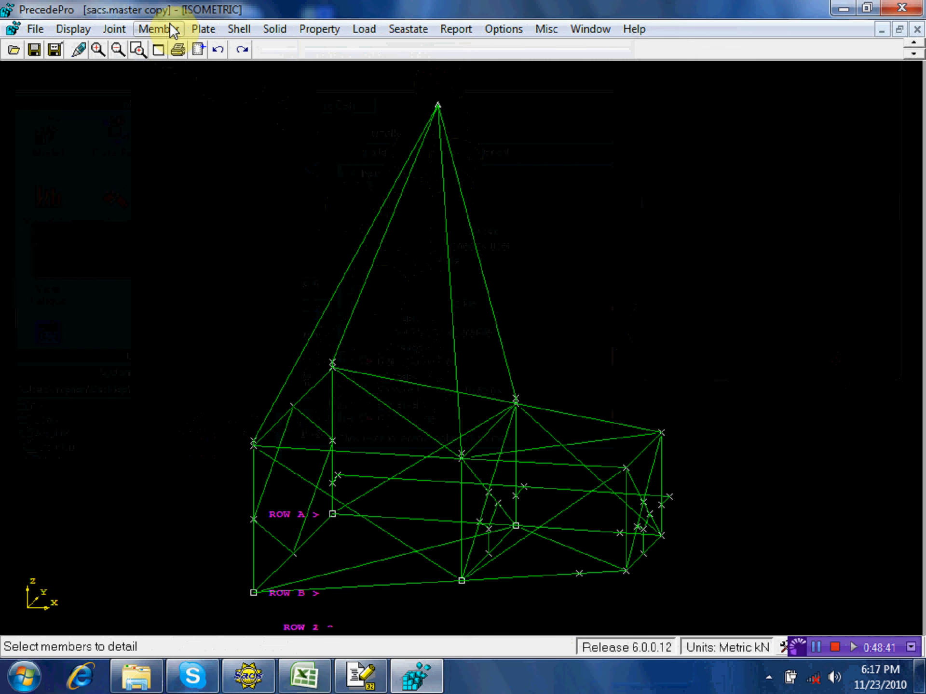
{"action": "left_click", "coordinate": [368, 278]}
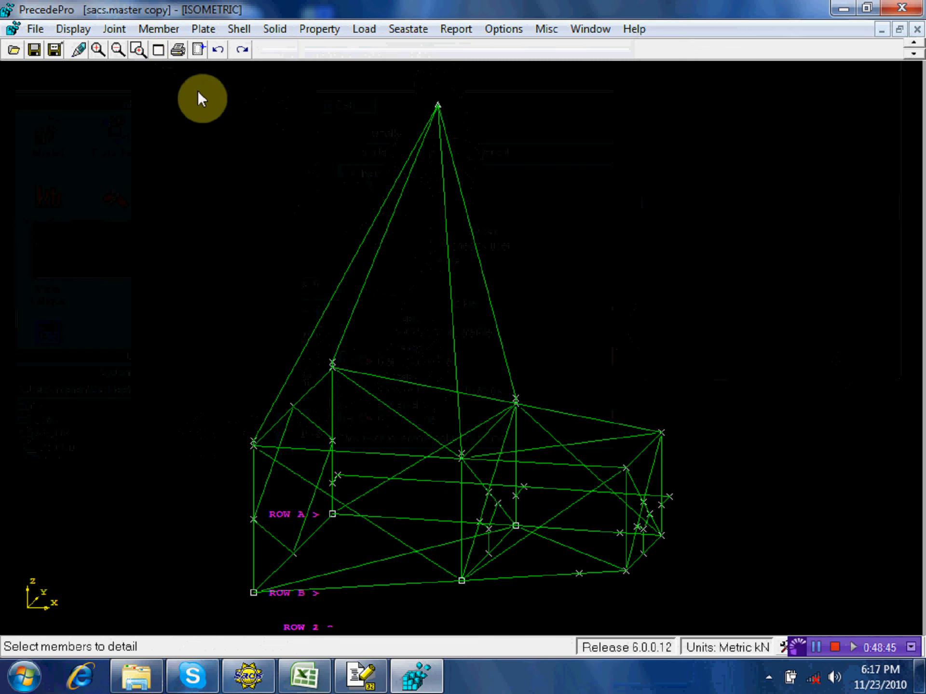
Step: Delete the sling member DUM-HOP3 from the model
{"action": "left_click", "coordinate": [153, 32]}
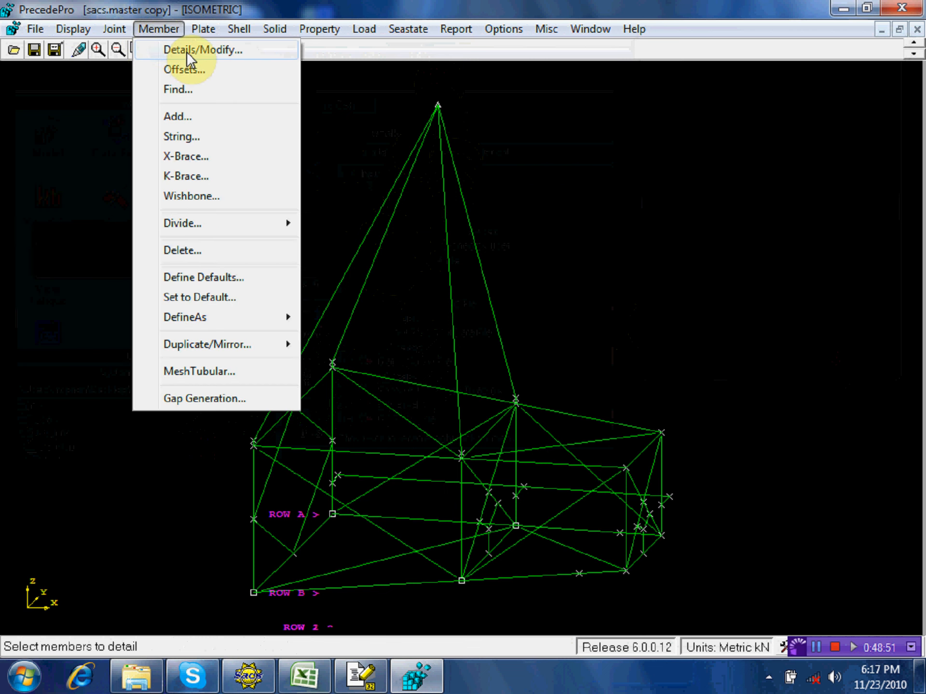
{"action": "left_click", "coordinate": [211, 251]}
{"action": "left_click", "coordinate": [377, 260]}
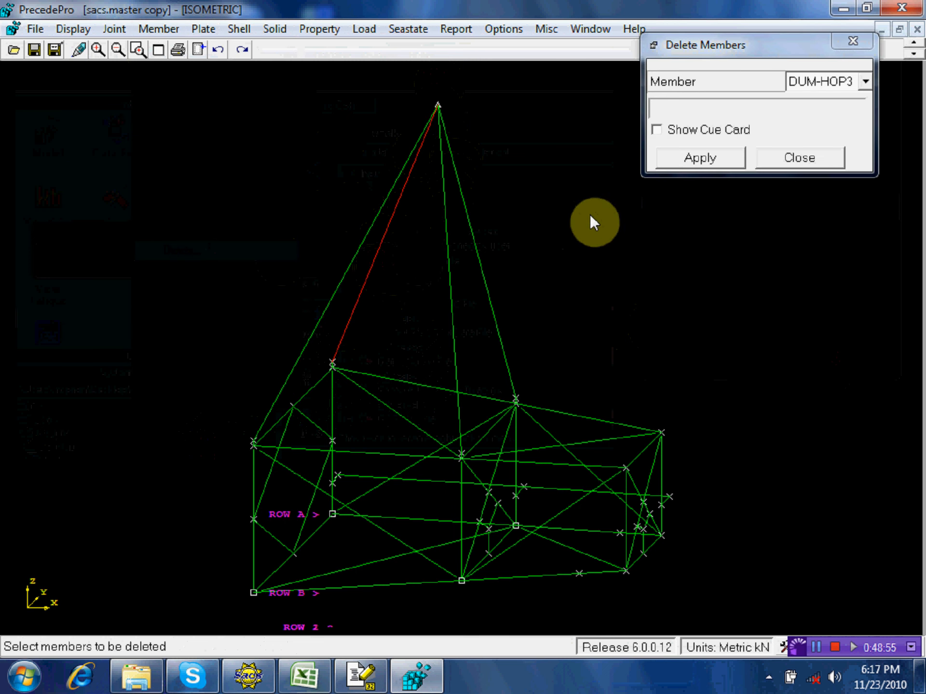
{"action": "left_click", "coordinate": [681, 163]}
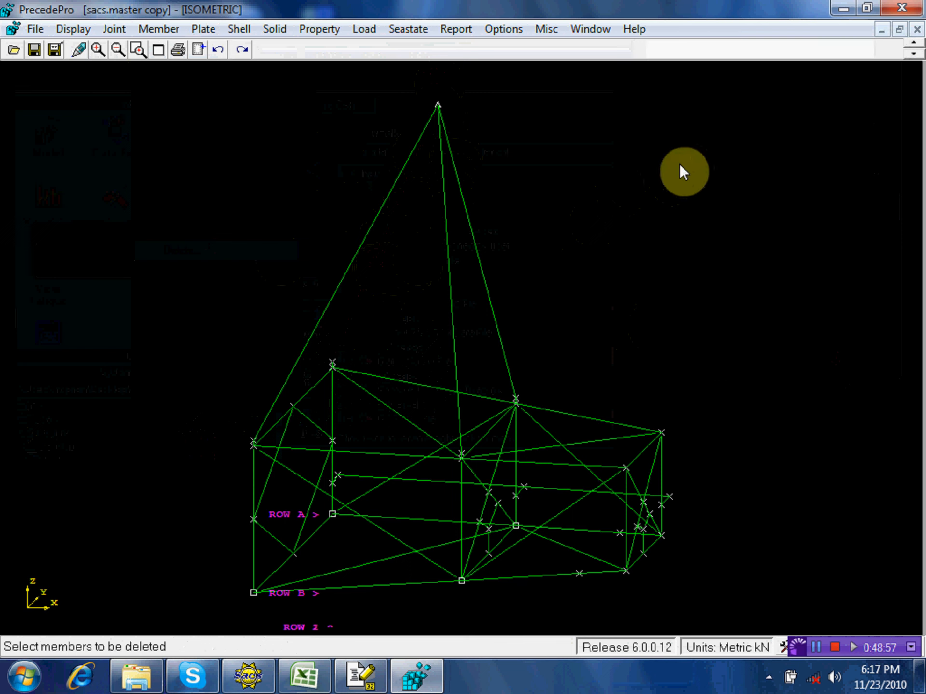
Step: Reconnect the upper end of sling member DUM-HOP1 to joint hook, apply the change and close the member details
{"action": "left_click", "coordinate": [136, 49]}
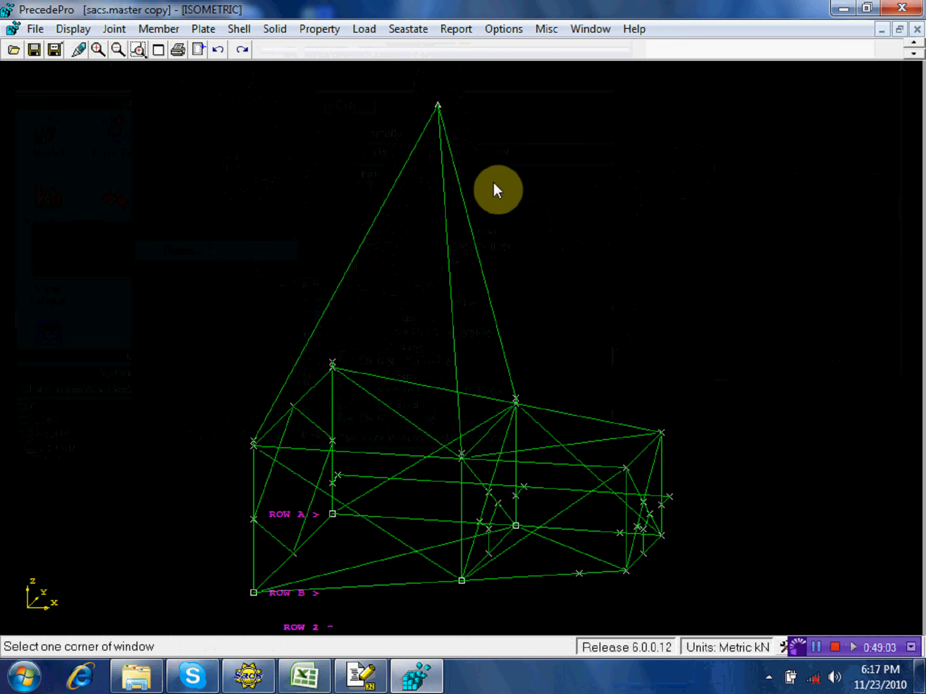
{"action": "left_click", "coordinate": [550, 222]}
{"action": "left_click", "coordinate": [399, 79]}
{"action": "left_click", "coordinate": [437, 259]}
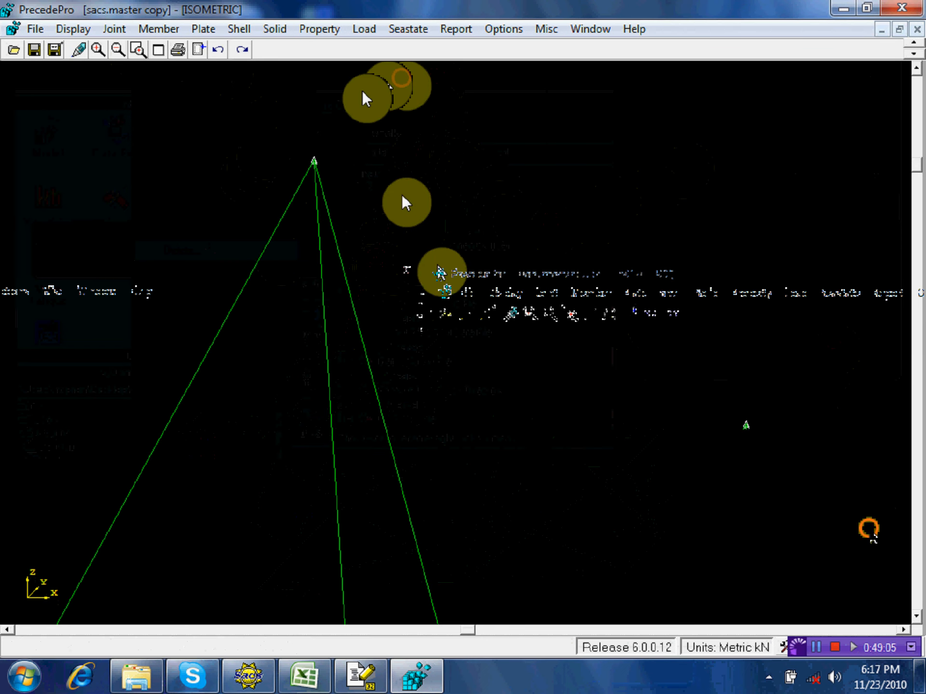
{"action": "left_click", "coordinate": [735, 427]}
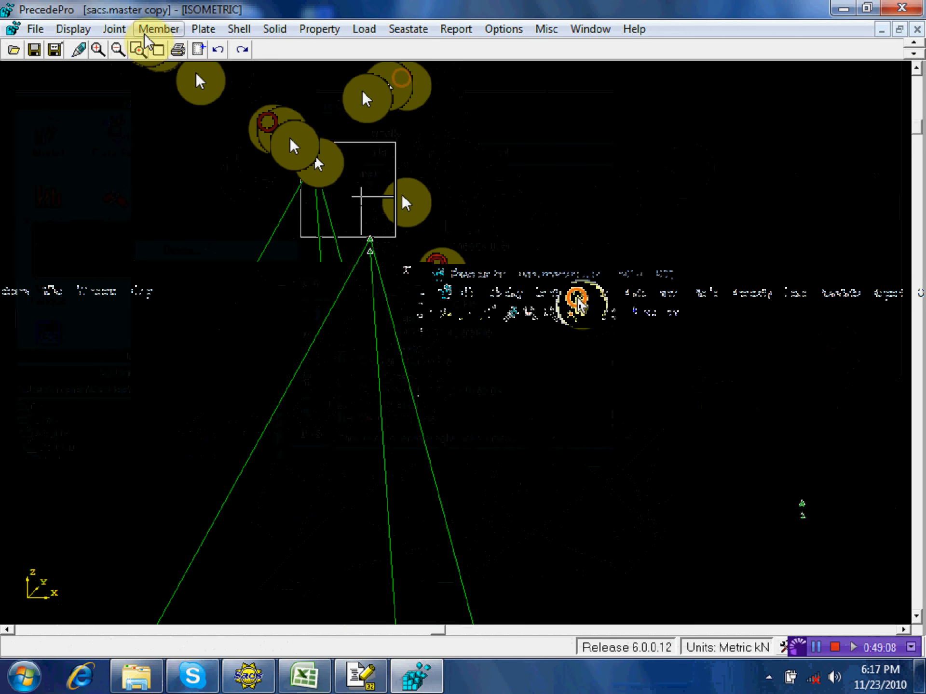
{"action": "left_click", "coordinate": [159, 29]}
{"action": "left_click", "coordinate": [187, 54]}
{"action": "left_click", "coordinate": [378, 365]}
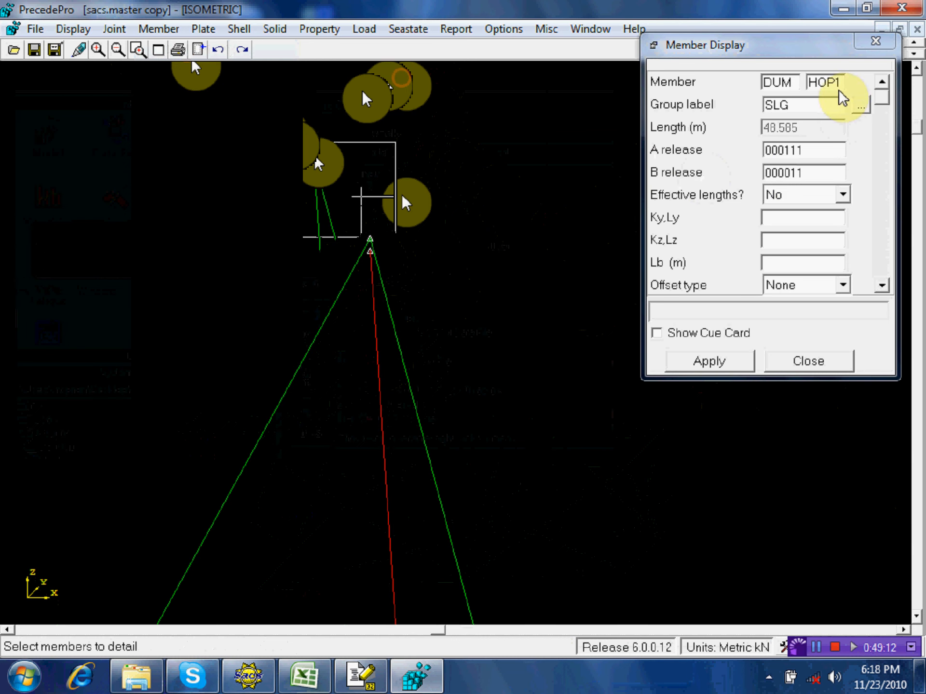
{"action": "left_click_drag", "start_coordinate": [781, 82], "coordinate": [748, 85]}
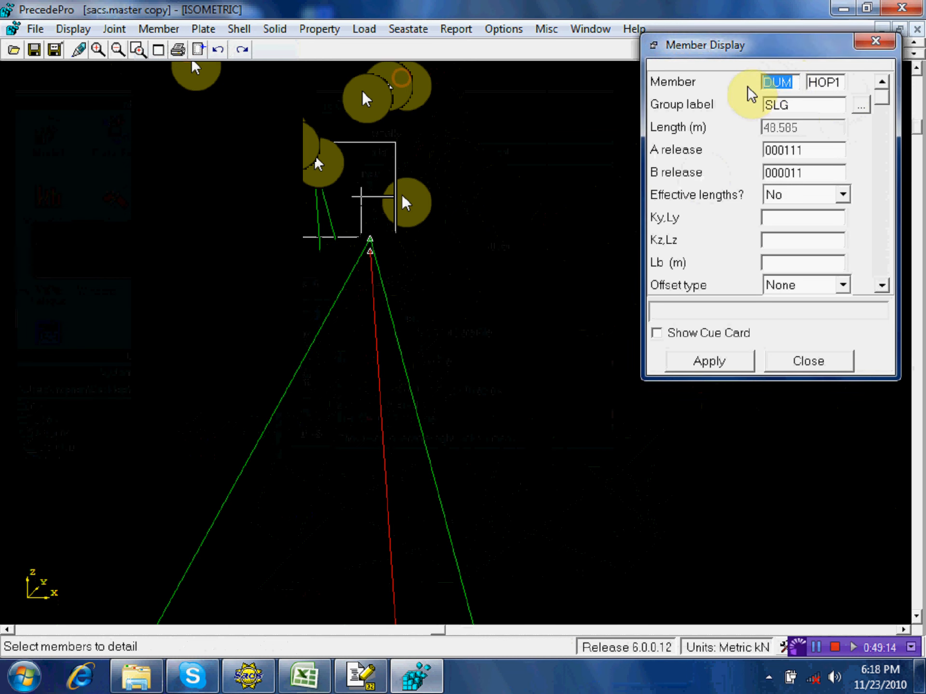
{"action": "type", "text": "hook"}
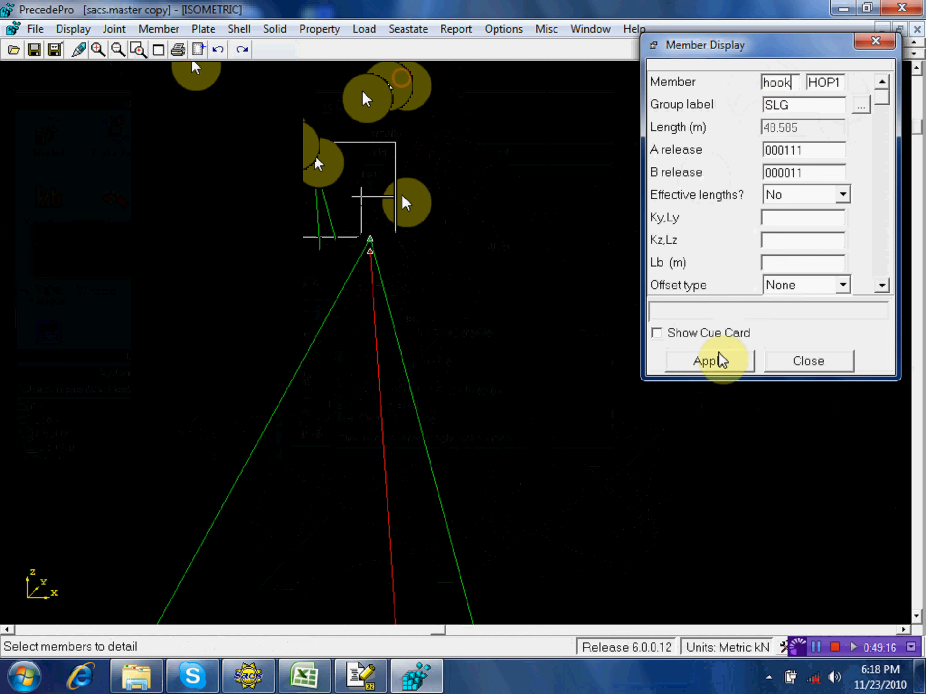
{"action": "left_click", "coordinate": [709, 363]}
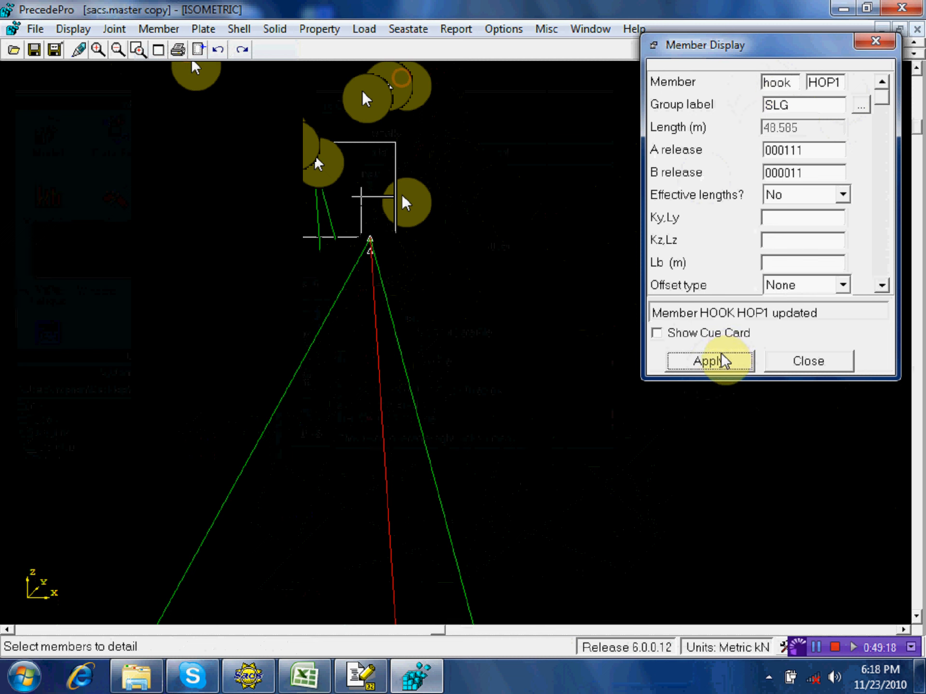
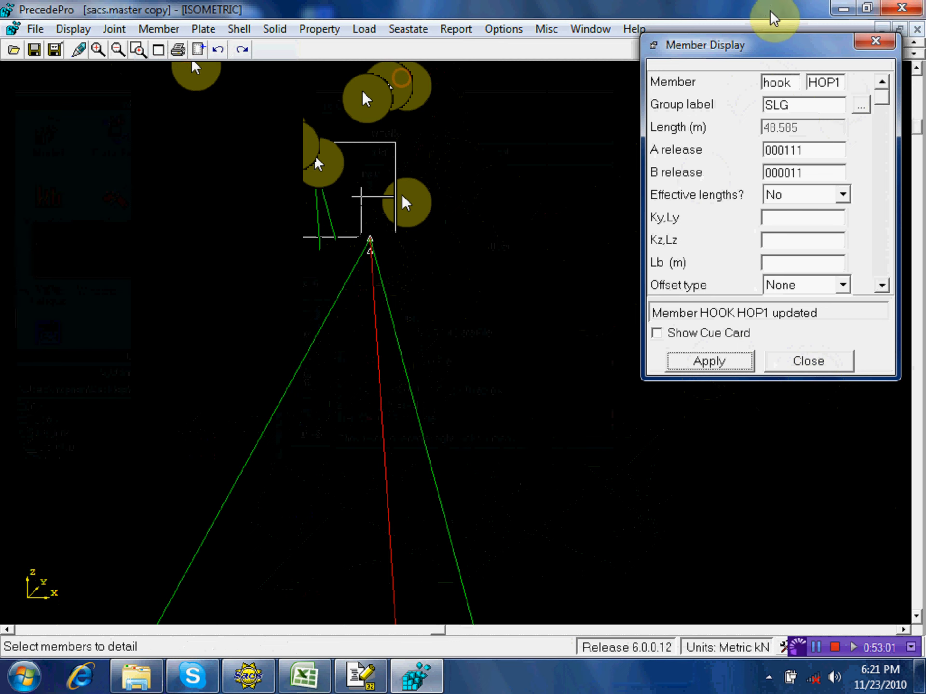
{"action": "left_click", "coordinate": [875, 40]}
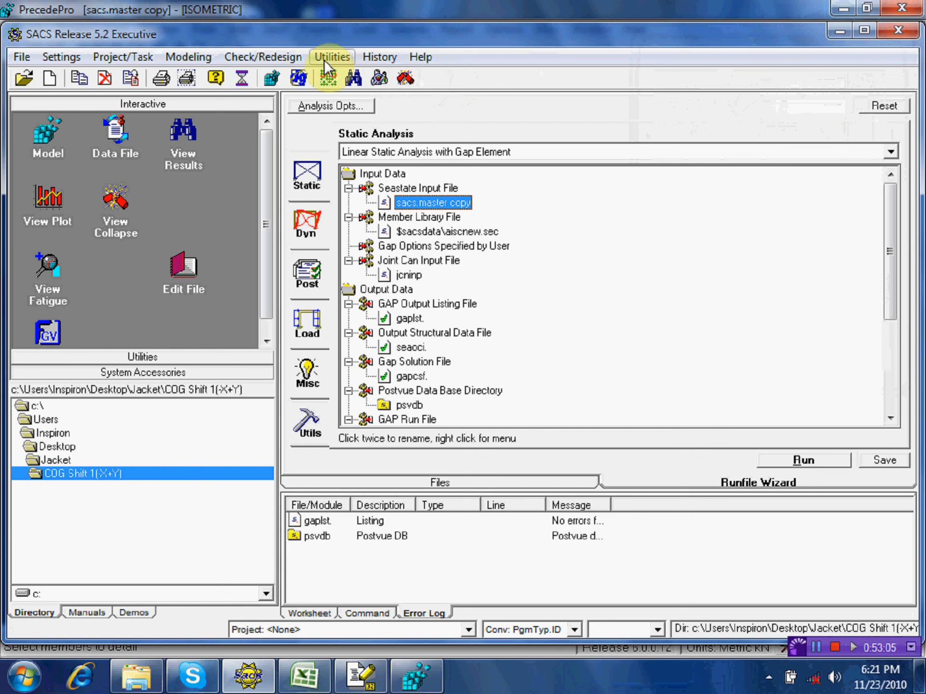
Step: Switch to the SACS Executive and show the list of available manuals
{"action": "left_click", "coordinate": [82, 610]}
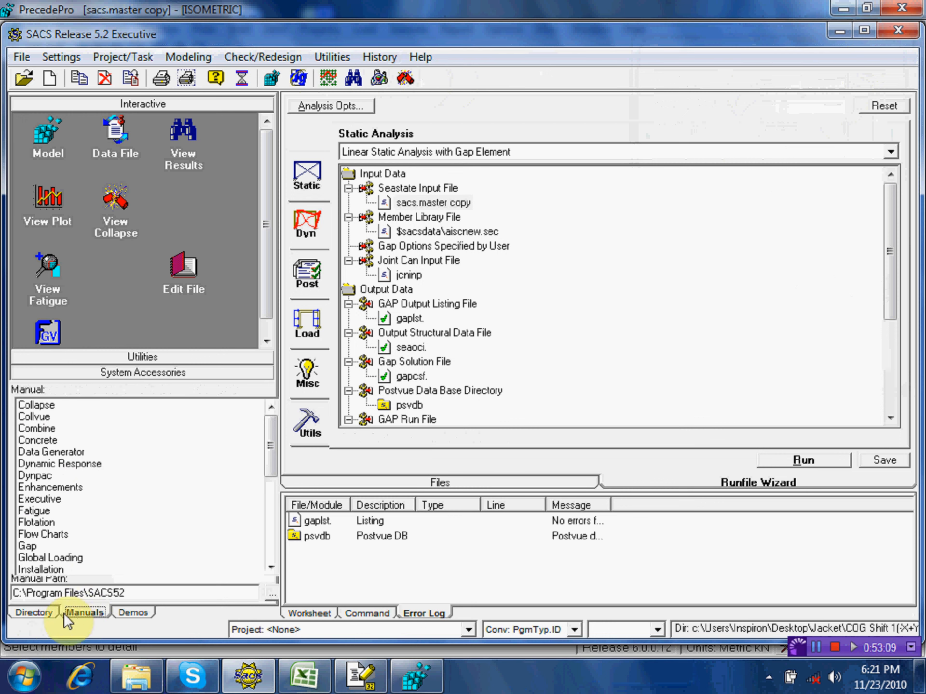
{"action": "left_click", "coordinate": [43, 612]}
{"action": "left_click", "coordinate": [72, 611]}
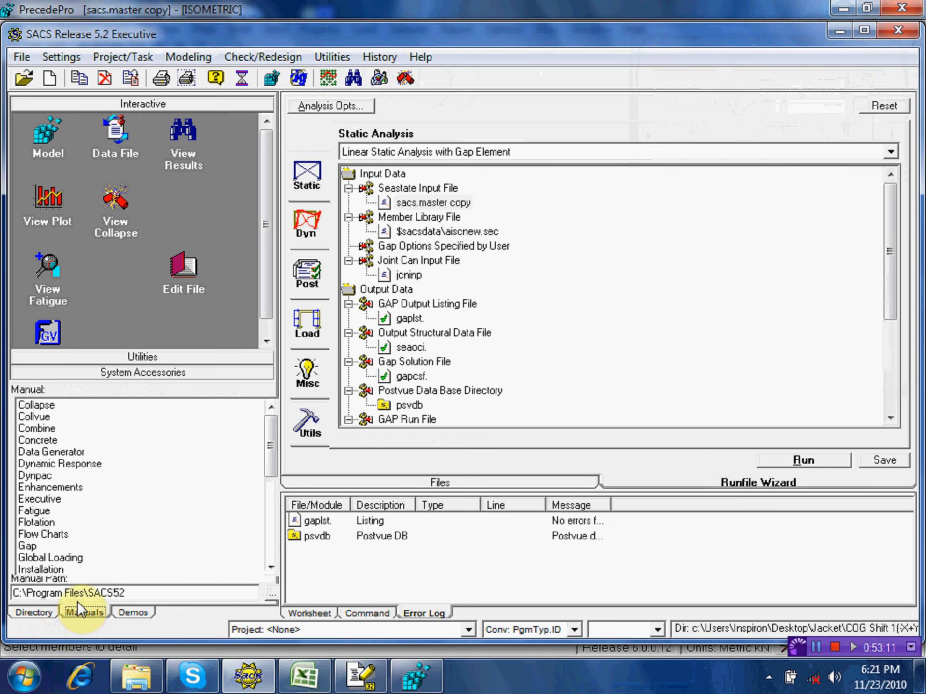
Step: Open the Seastate manual from the list of manuals and set its page zoom to 100%
{"action": "left_click_drag", "start_coordinate": [266, 443], "coordinate": [280, 537]}
{"action": "left_click", "coordinate": [53, 532]}
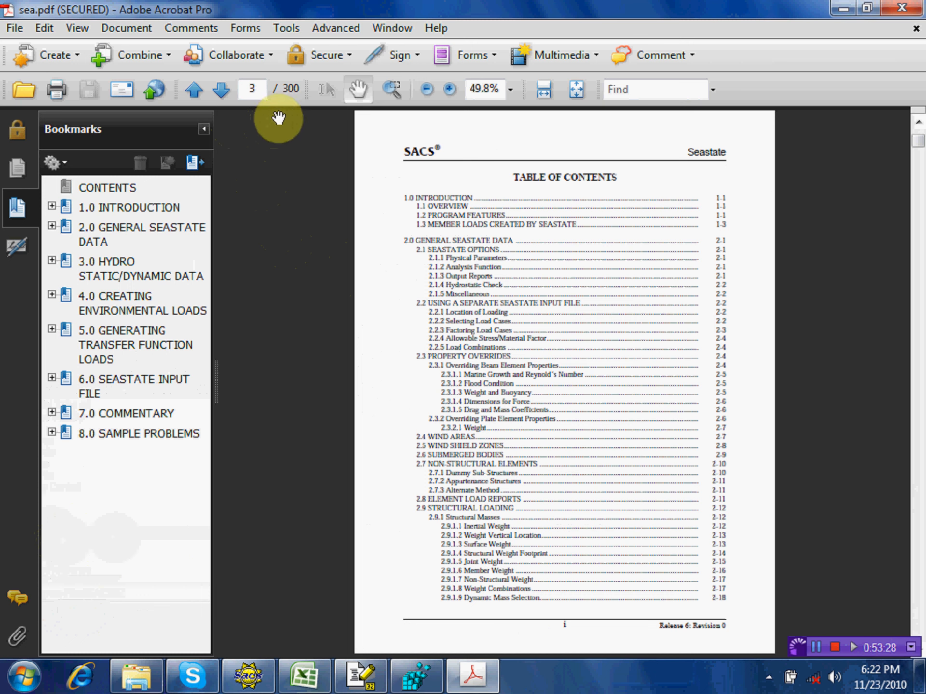
{"action": "left_click", "coordinate": [511, 92]}
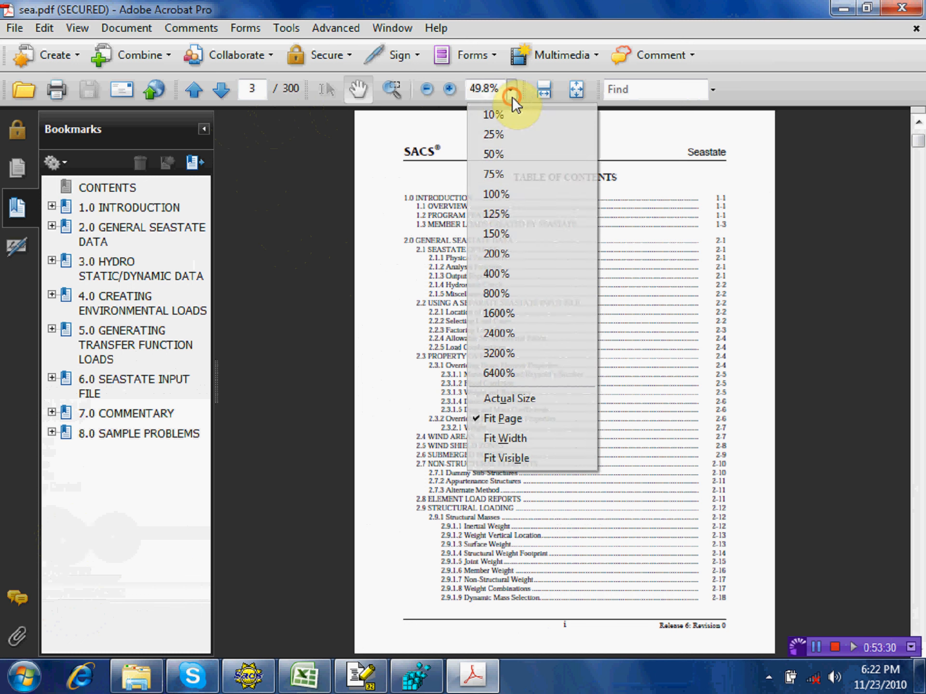
{"action": "left_click", "coordinate": [508, 196]}
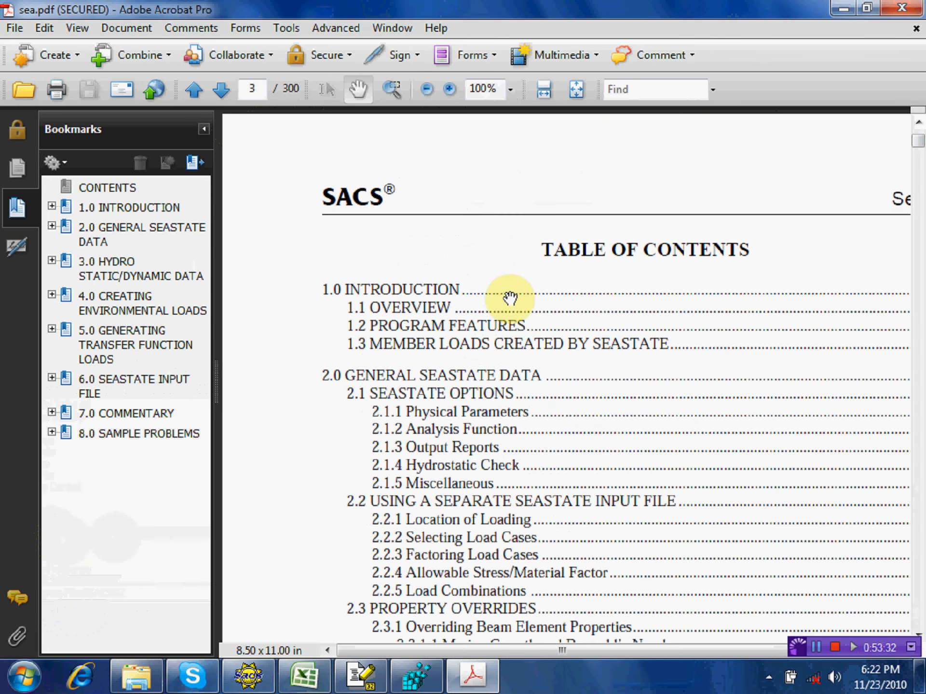
Step: Examine the table of contents of the Seastate manual, from the Seastate options through the structural loading sections
{"action": "scroll", "coordinate": [514, 313], "scroll_direction": "down", "scroll_amount": 6}
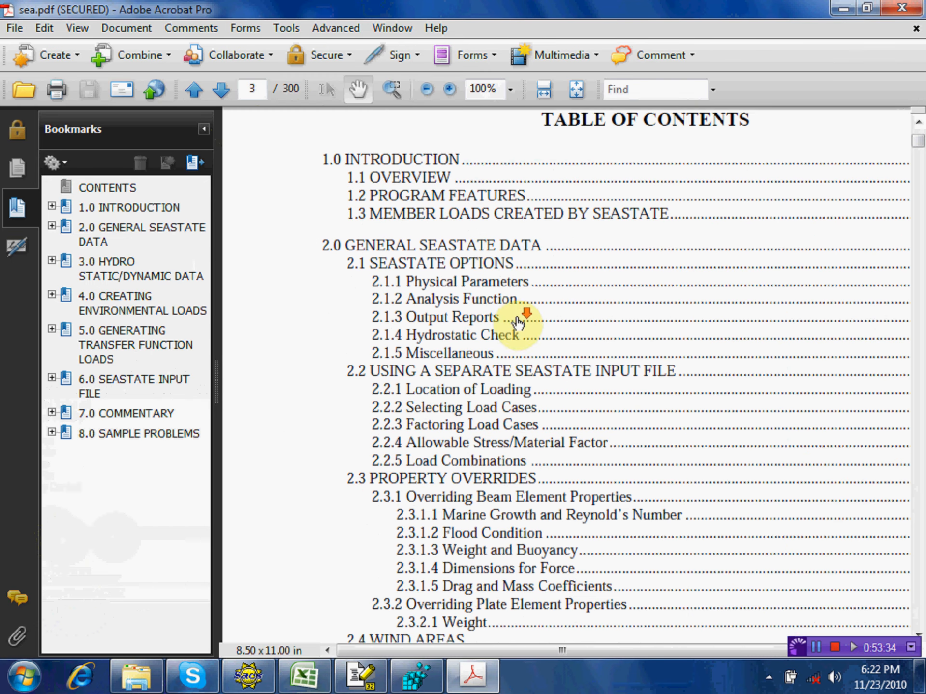
{"action": "scroll", "coordinate": [517, 316], "scroll_direction": "down", "scroll_amount": 9}
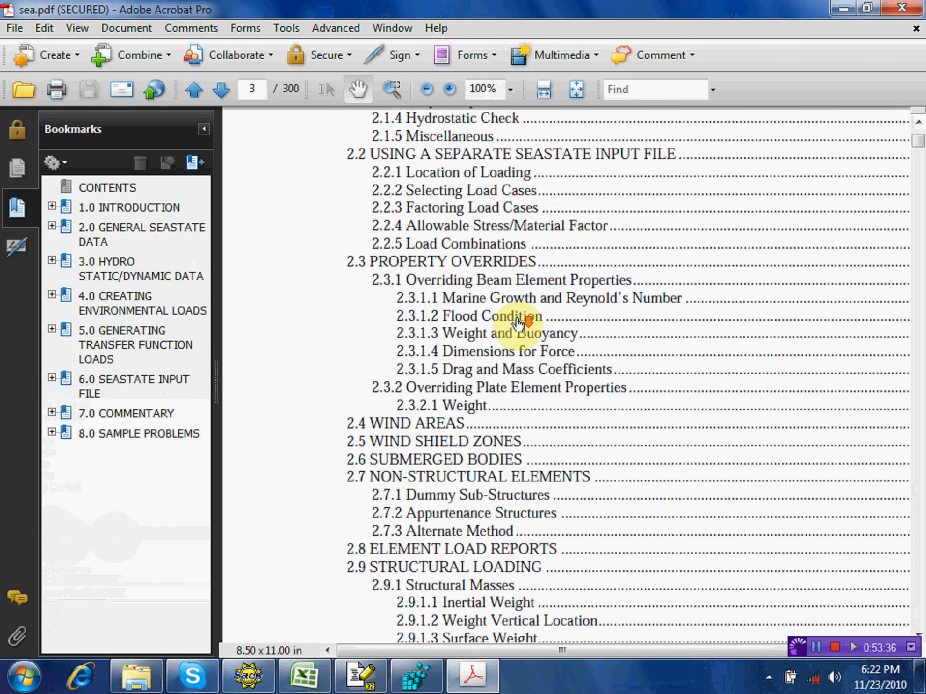
{"action": "scroll", "coordinate": [518, 323], "scroll_direction": "down", "scroll_amount": 2}
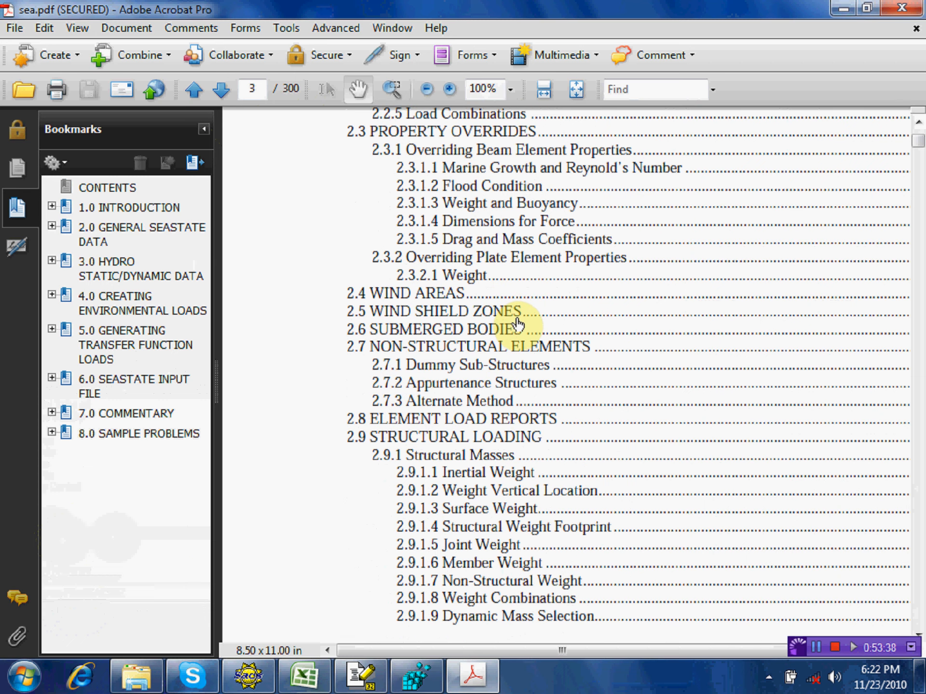
{"action": "scroll", "coordinate": [517, 322], "scroll_direction": "up", "scroll_amount": 6}
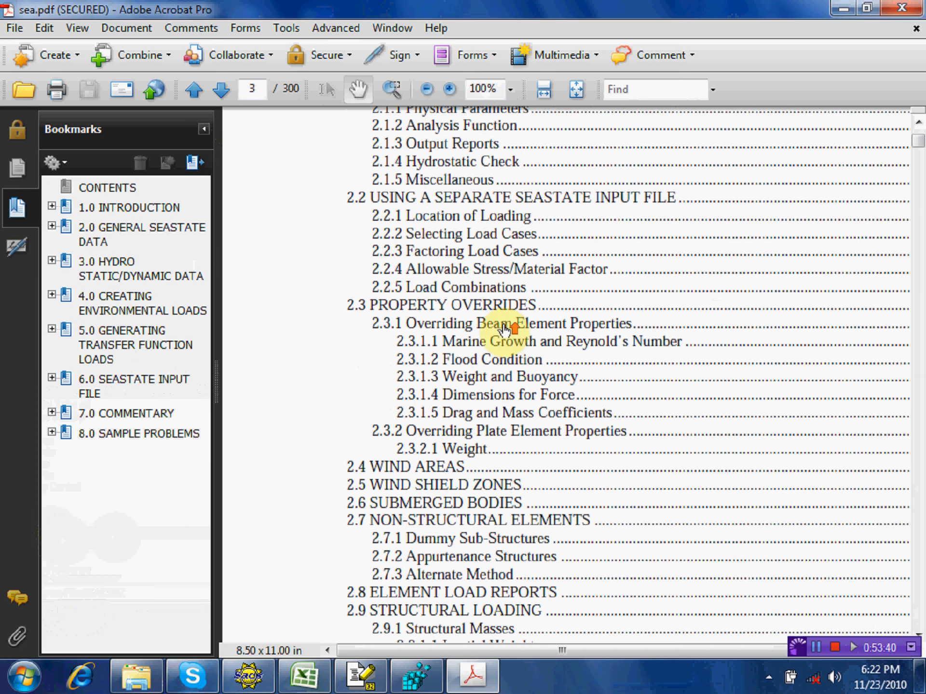
{"action": "scroll", "coordinate": [503, 328], "scroll_direction": "up", "scroll_amount": 2}
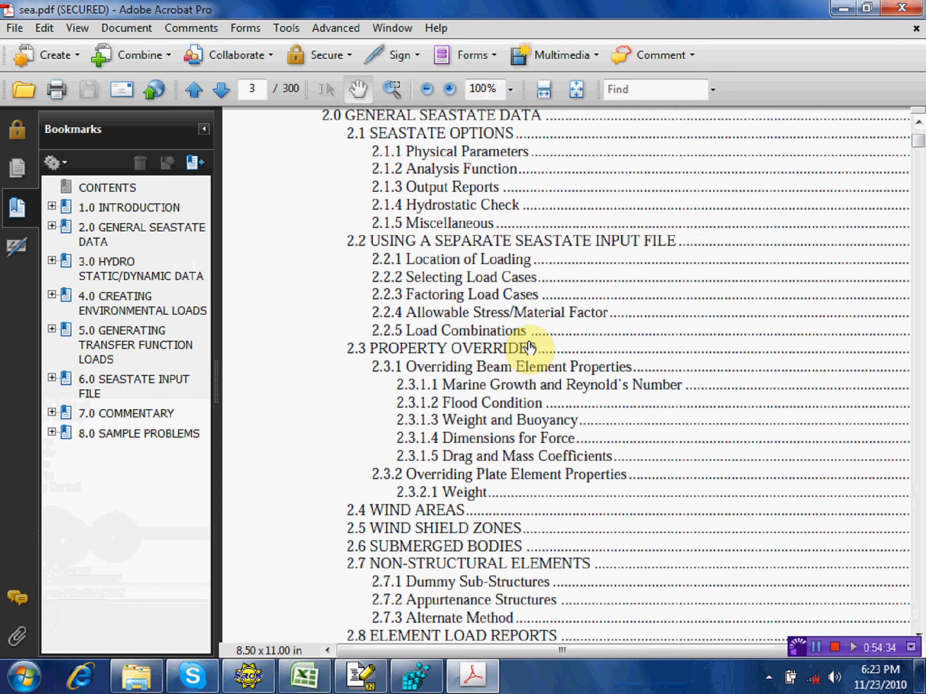
{"action": "scroll", "coordinate": [533, 347], "scroll_direction": "down", "scroll_amount": 5}
{"action": "scroll", "coordinate": [422, 342], "scroll_direction": "down", "scroll_amount": 4}
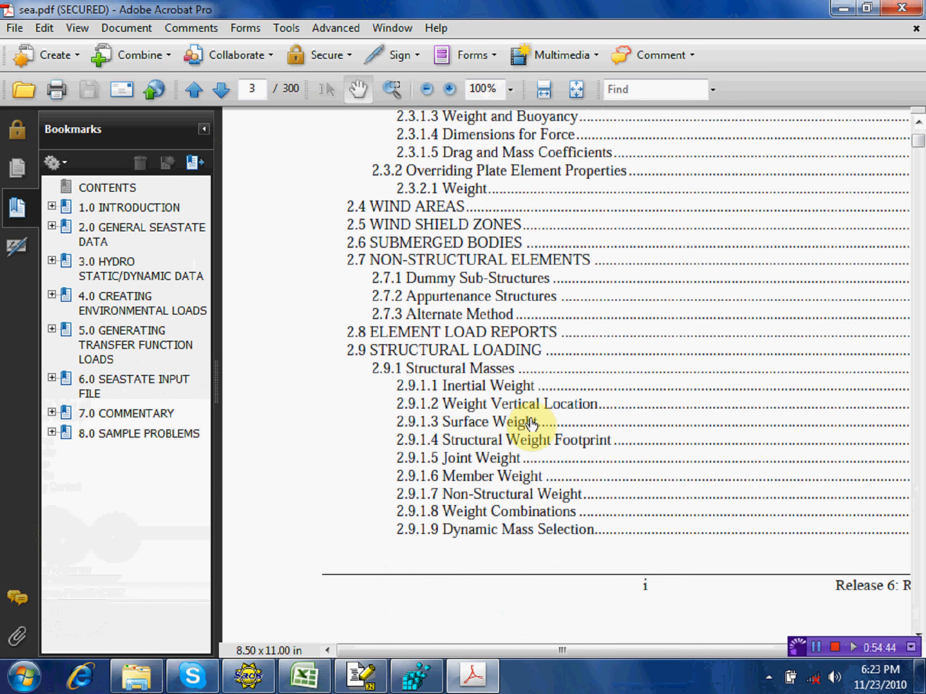
{"action": "scroll", "coordinate": [527, 424], "scroll_direction": "down", "scroll_amount": 3}
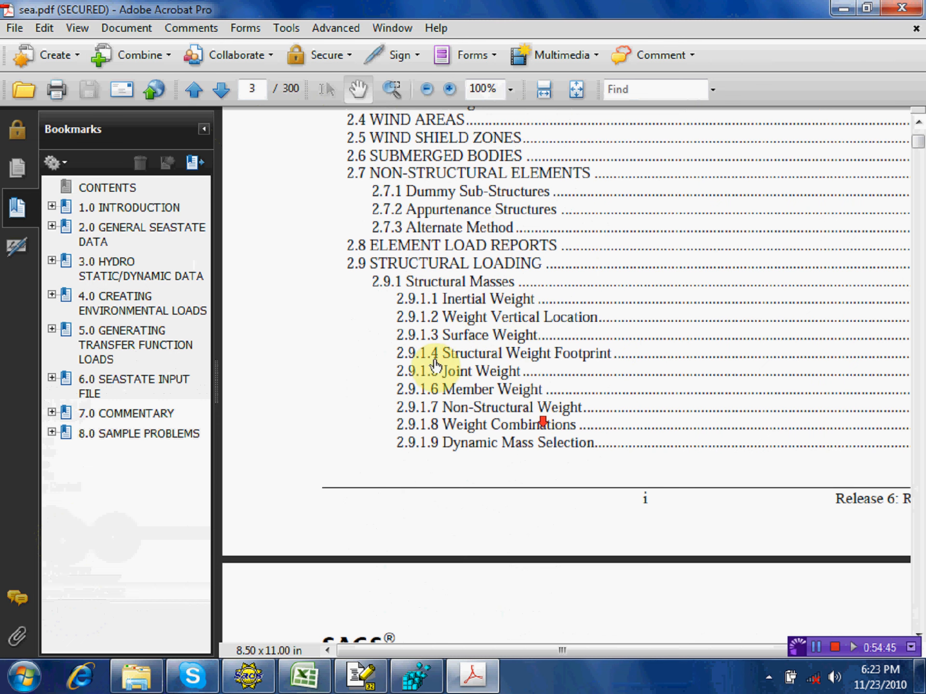
Step: Examine section 4.0 Creating Environmental Loads at 150% zoom, covering the load factors, wave theories and user defined waves
{"action": "left_click", "coordinate": [511, 90]}
{"action": "left_click", "coordinate": [501, 235]}
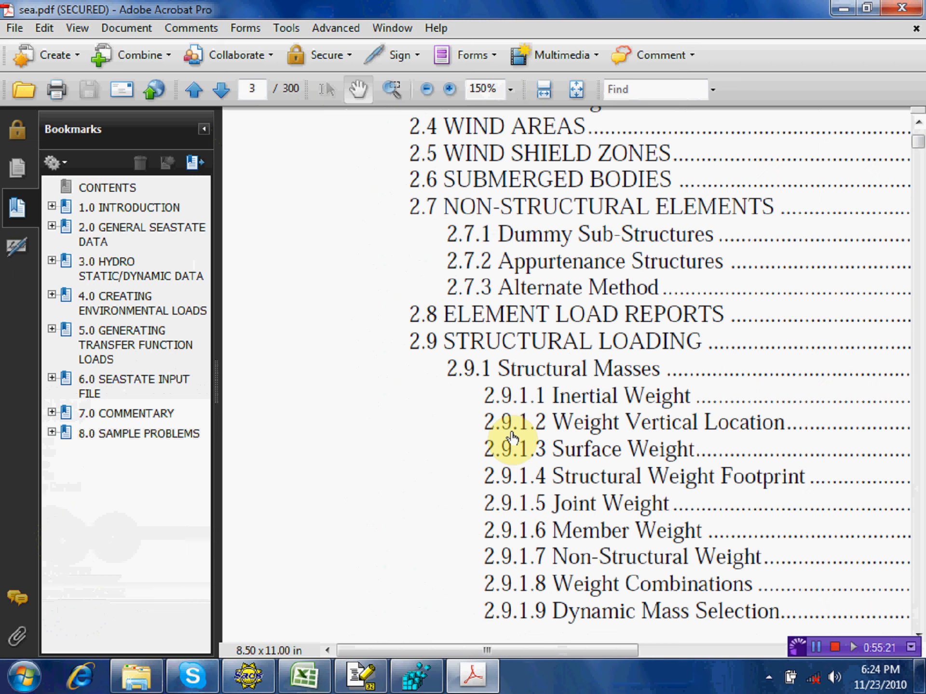
{"action": "left_click", "coordinate": [161, 311]}
{"action": "scroll", "coordinate": [682, 453], "scroll_direction": "down", "scroll_amount": 5}
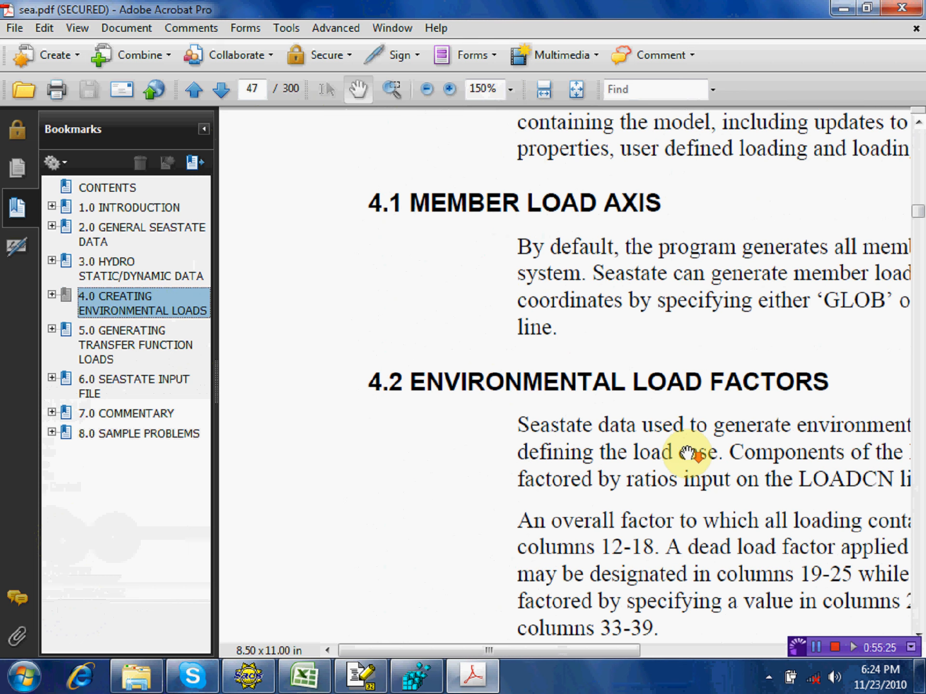
{"action": "left_click_drag", "start_coordinate": [584, 649], "coordinate": [727, 647]}
{"action": "scroll", "coordinate": [675, 531], "scroll_direction": "down", "scroll_amount": 10}
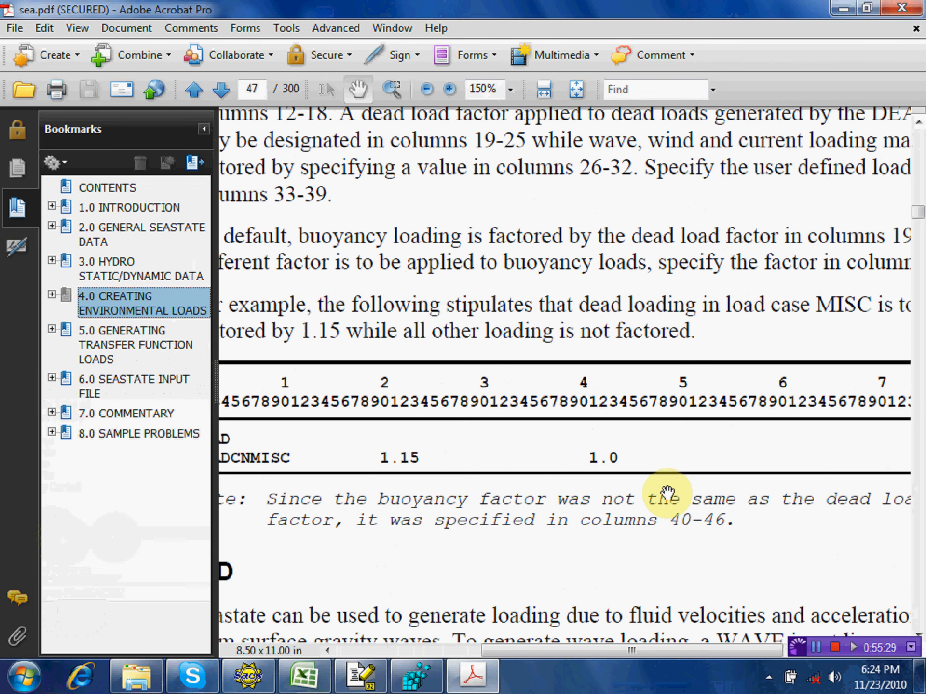
{"action": "left_click_drag", "start_coordinate": [594, 647], "coordinate": [555, 634]}
{"action": "scroll", "coordinate": [598, 536], "scroll_direction": "down", "scroll_amount": 8}
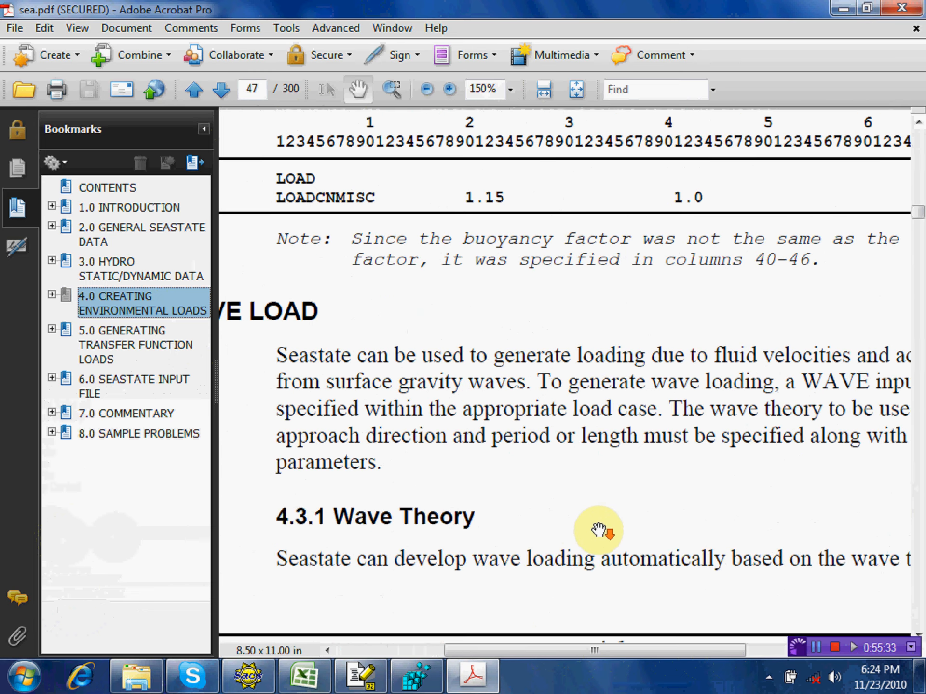
{"action": "scroll", "coordinate": [598, 536], "scroll_direction": "down", "scroll_amount": 13}
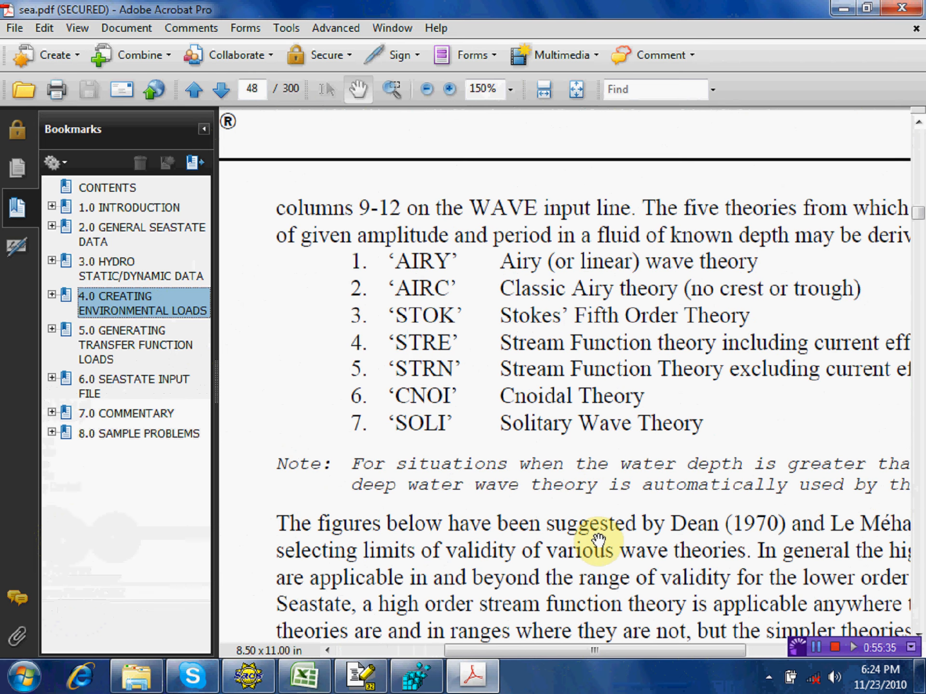
{"action": "scroll", "coordinate": [598, 543], "scroll_direction": "down", "scroll_amount": 9}
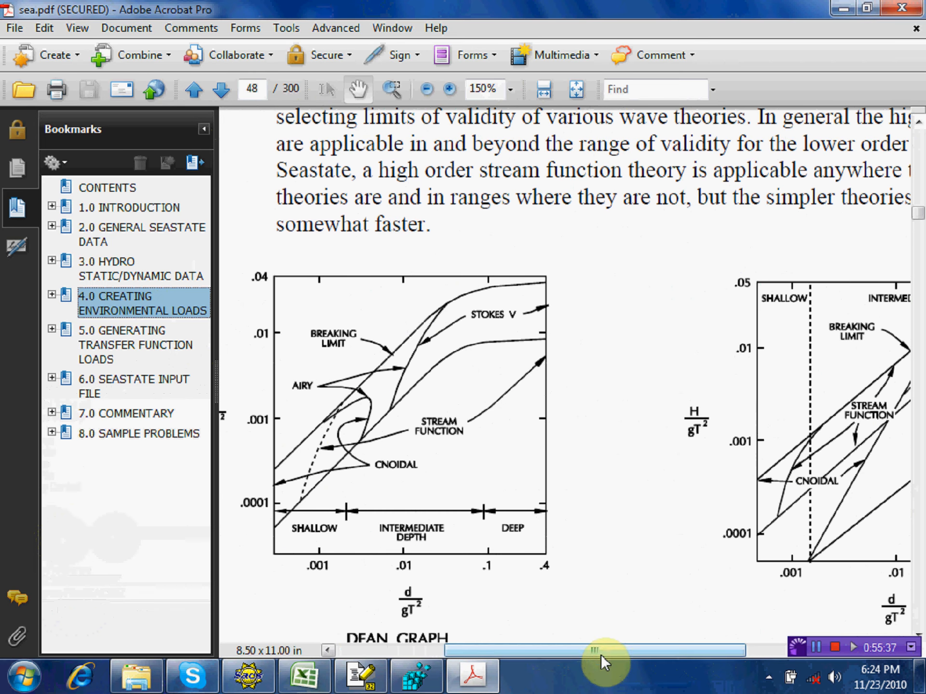
{"action": "left_click_drag", "start_coordinate": [600, 654], "coordinate": [737, 653]}
{"action": "scroll", "coordinate": [593, 414], "scroll_direction": "down", "scroll_amount": 12}
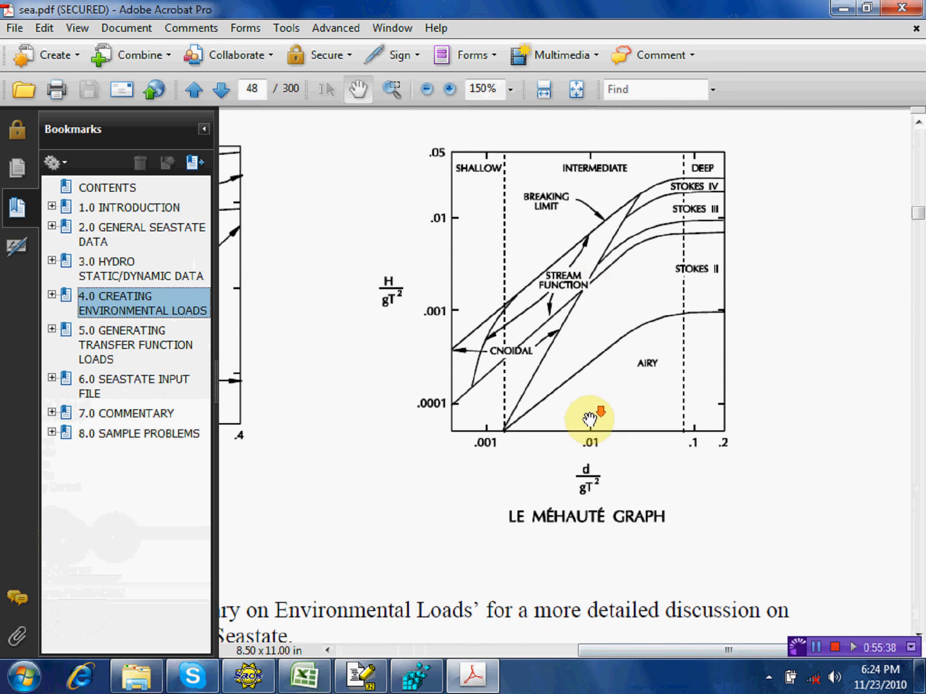
{"action": "left_click_drag", "start_coordinate": [604, 652], "coordinate": [541, 656]}
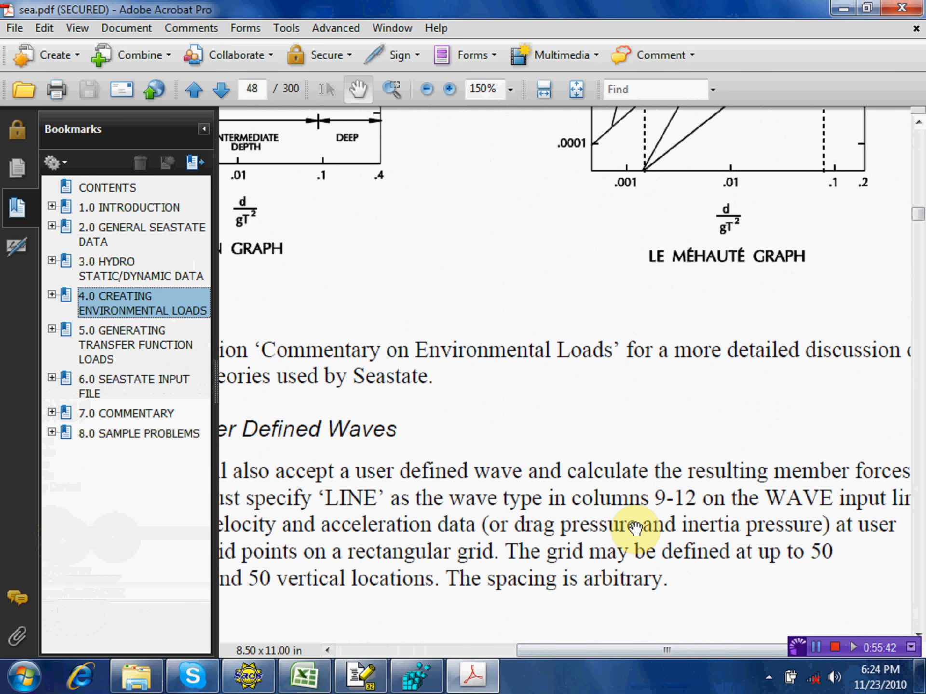
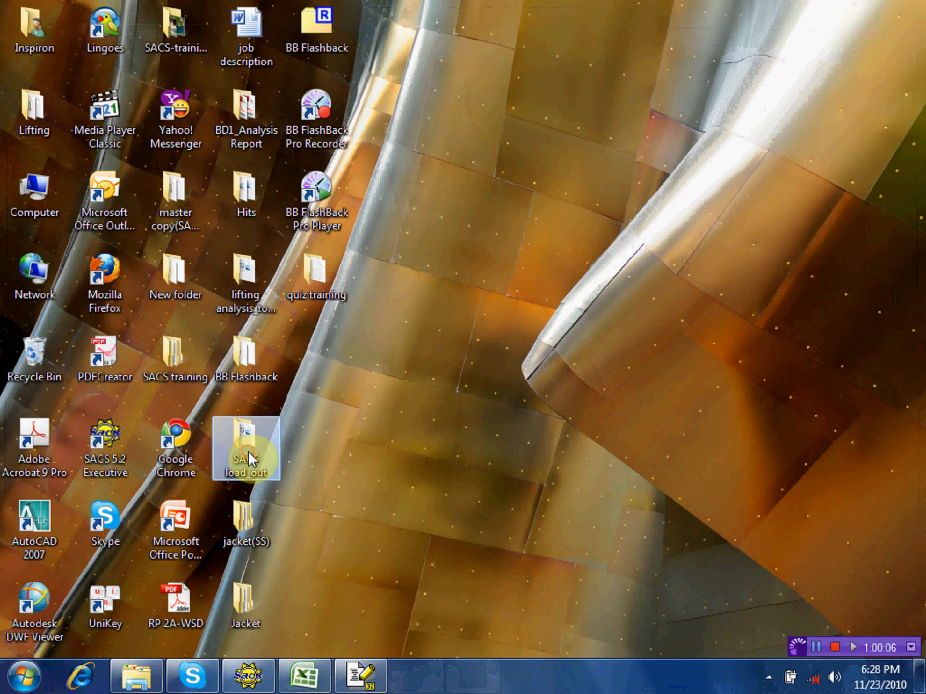
Step: Create a folder named jacket load_out inside the SACS load_out desktop folder and minimize the folder window
{"action": "left_click", "coordinate": [358, 468]}
{"action": "double_click", "coordinate": [240, 445]}
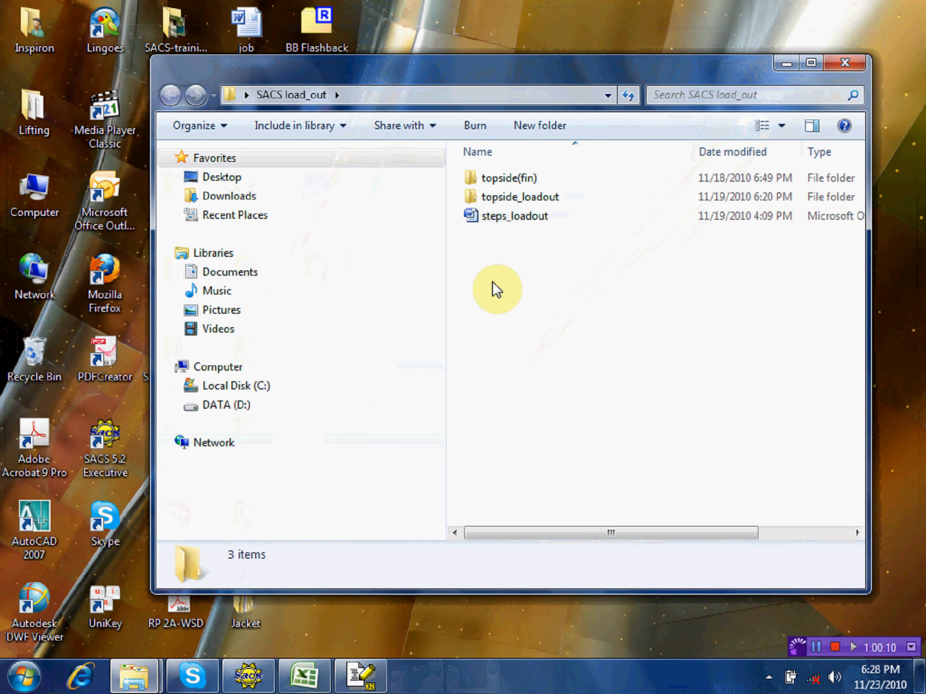
{"action": "right_click", "coordinate": [481, 266]}
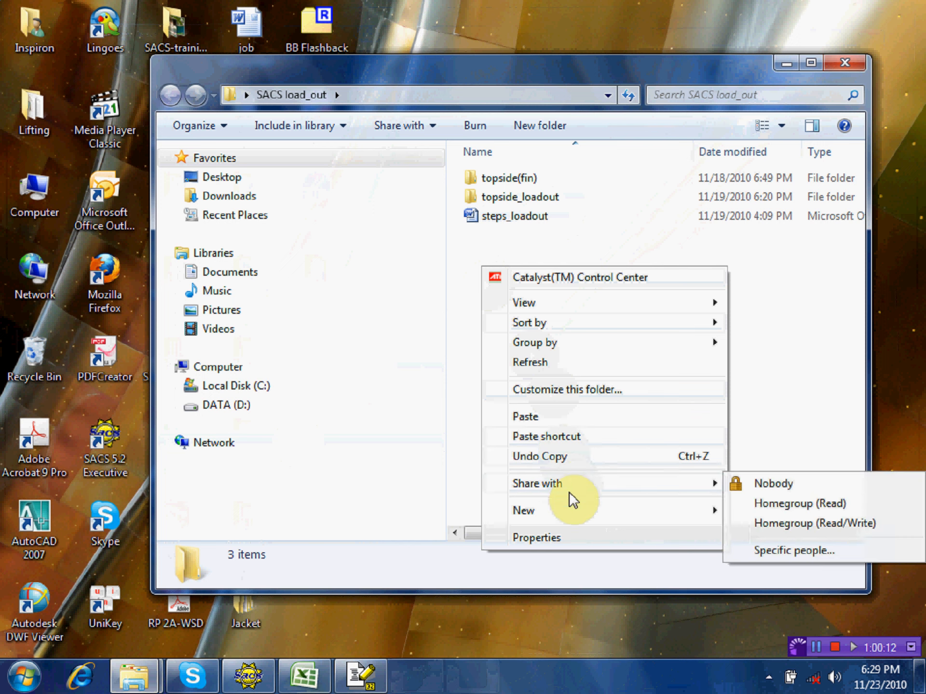
{"action": "mouse_move", "coordinate": [555, 505]}
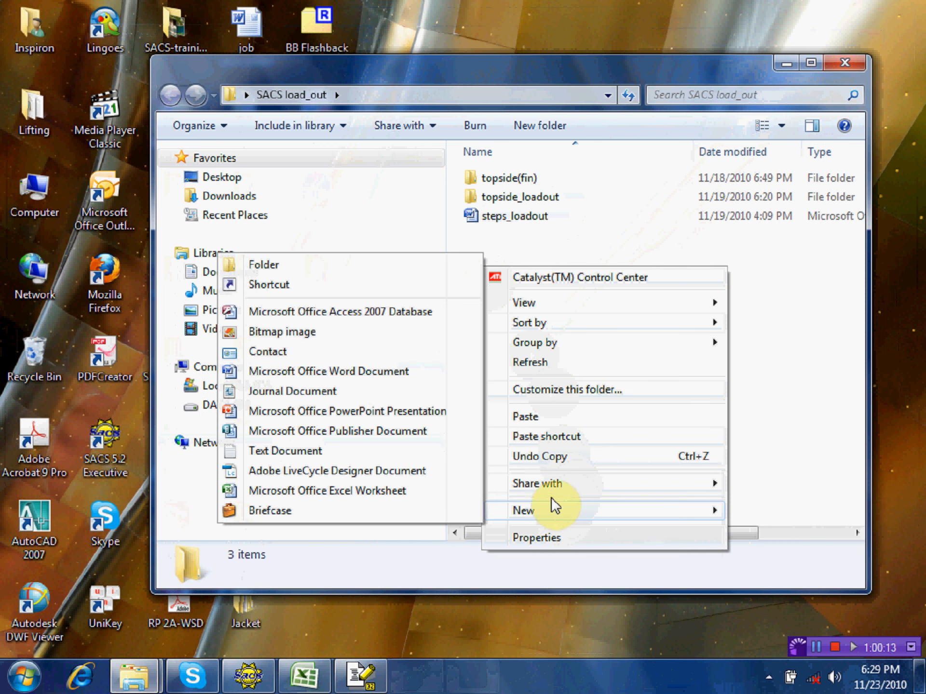
{"action": "left_click", "coordinate": [311, 266]}
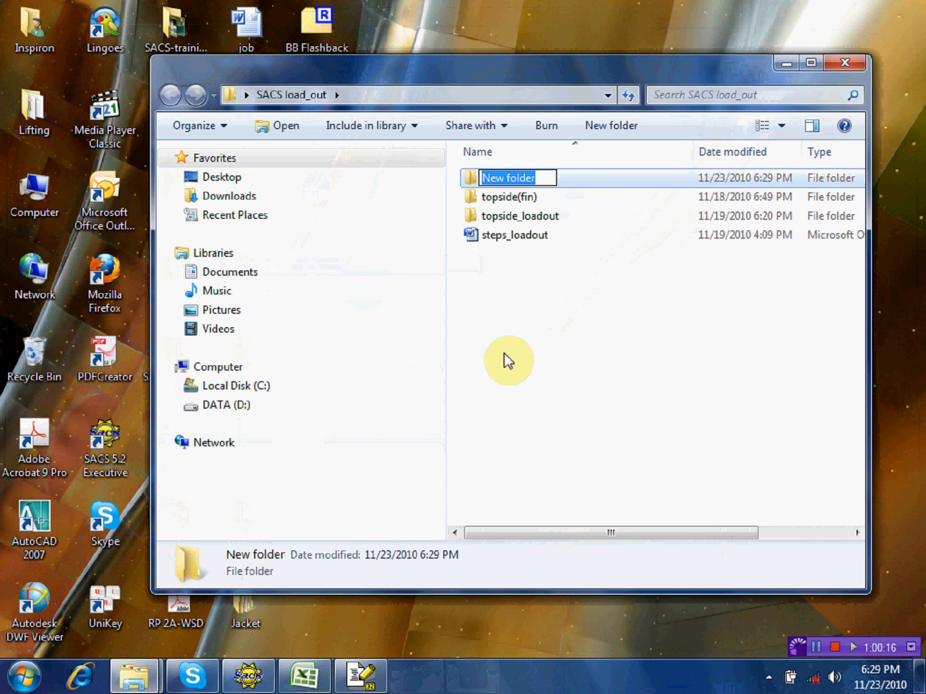
{"action": "type", "text": "jacket"}
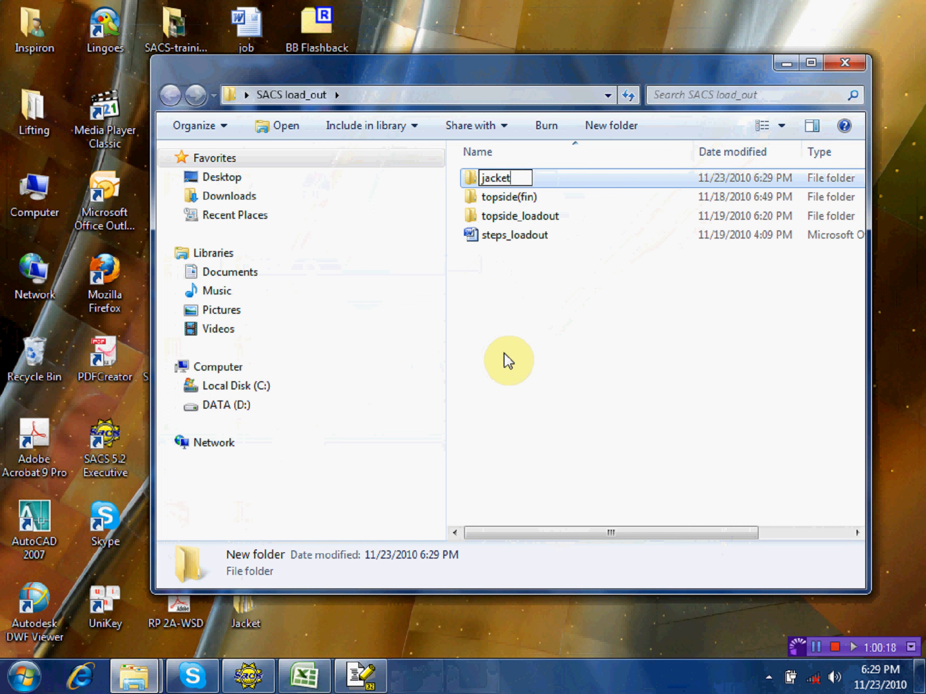
{"action": "type", "text": " load_out"}
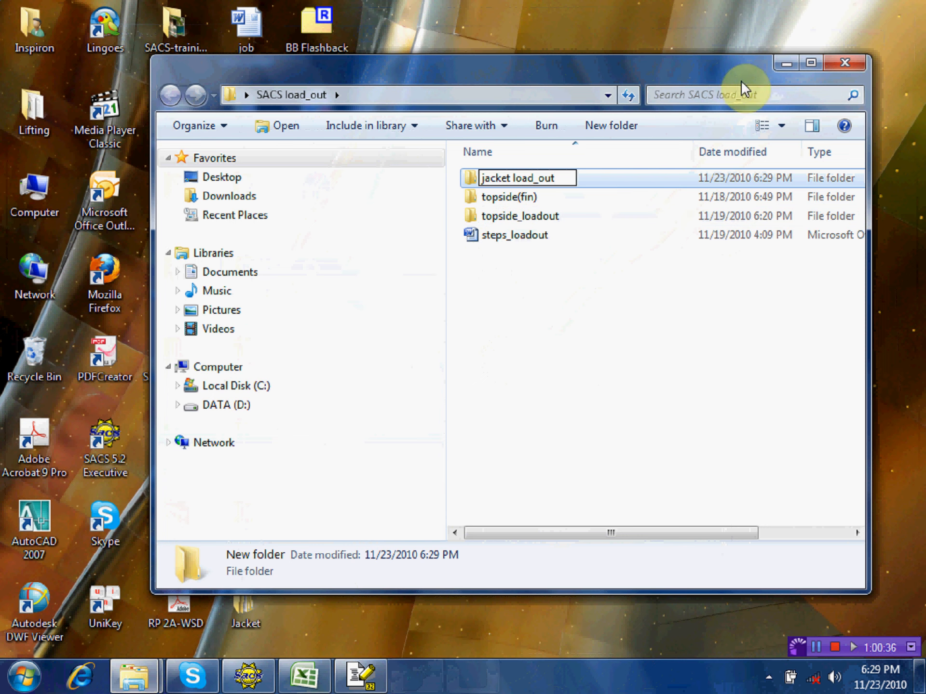
{"action": "left_click", "coordinate": [785, 62]}
Step: Copy the file sacs.master copy from the Base case NO COG shift folder inside Jacket and minimize that folder window
{"action": "double_click", "coordinate": [245, 603]}
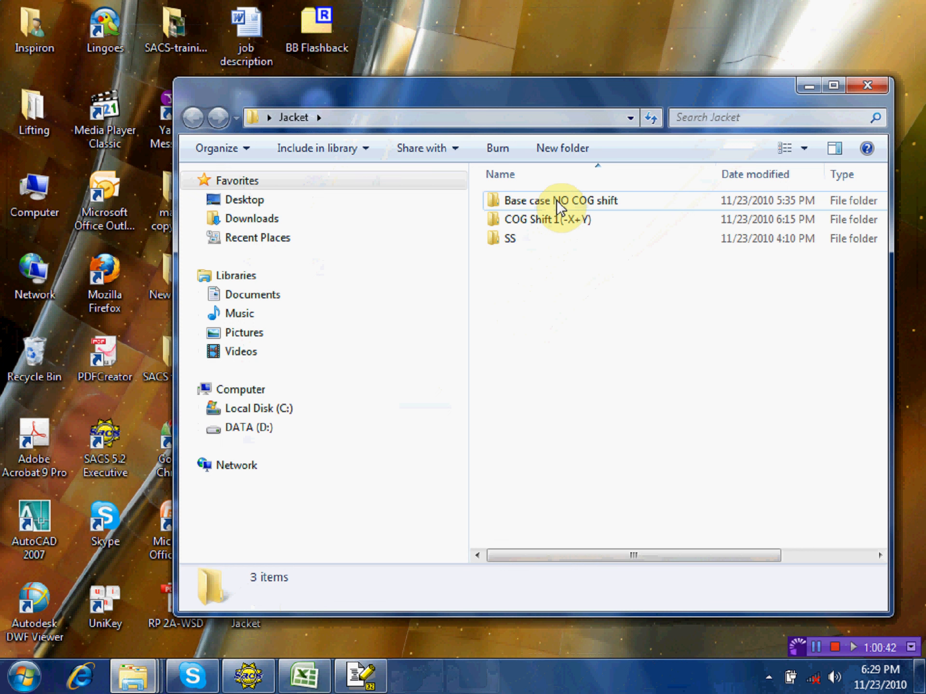
{"action": "double_click", "coordinate": [559, 206]}
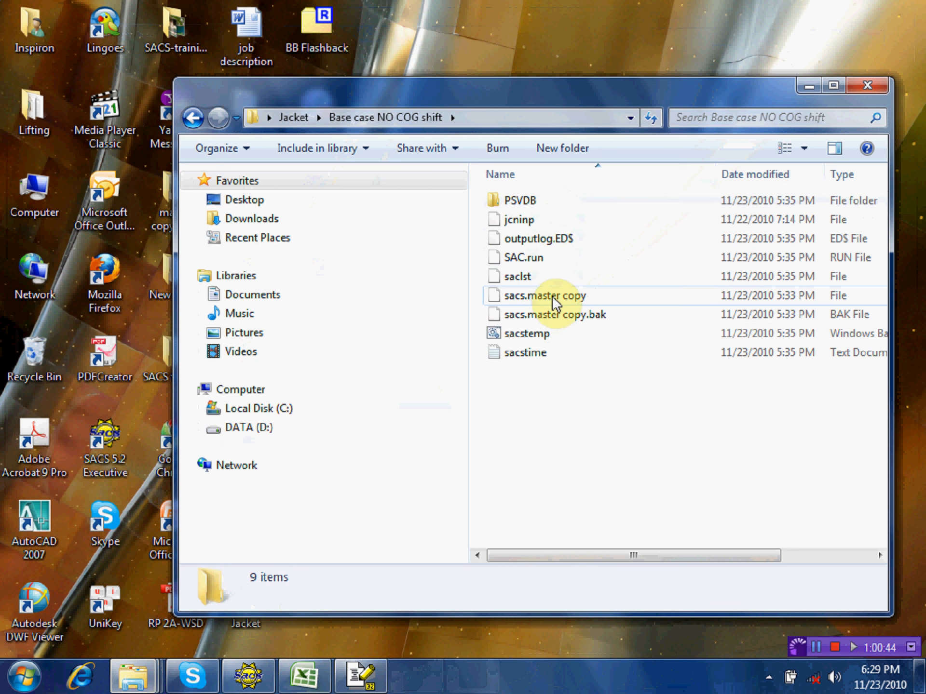
{"action": "left_click", "coordinate": [555, 300]}
{"action": "right_click", "coordinate": [554, 298]}
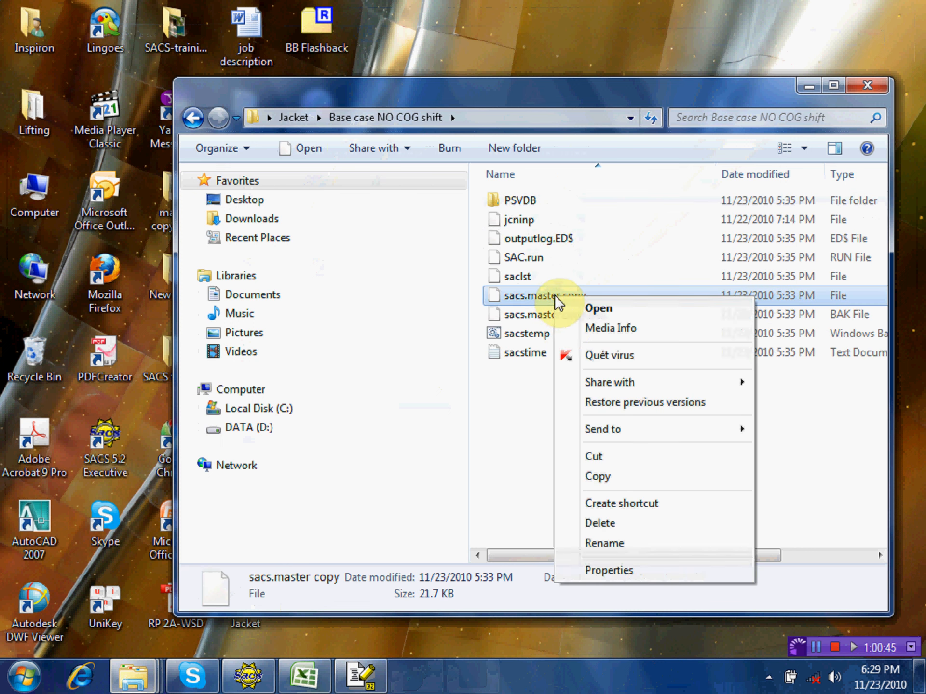
{"action": "left_click", "coordinate": [617, 476]}
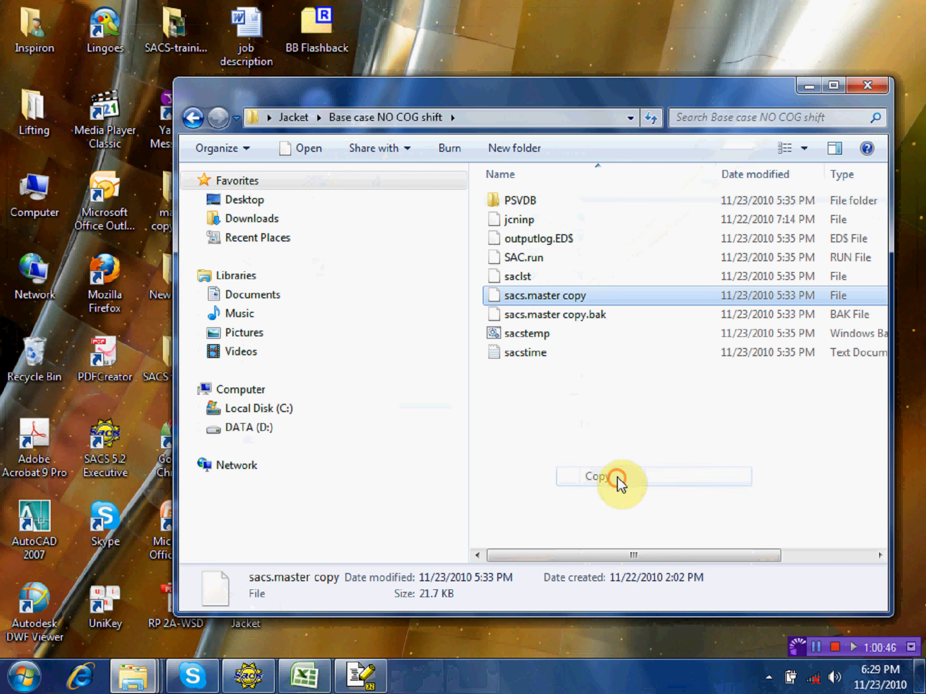
{"action": "left_click", "coordinate": [809, 86]}
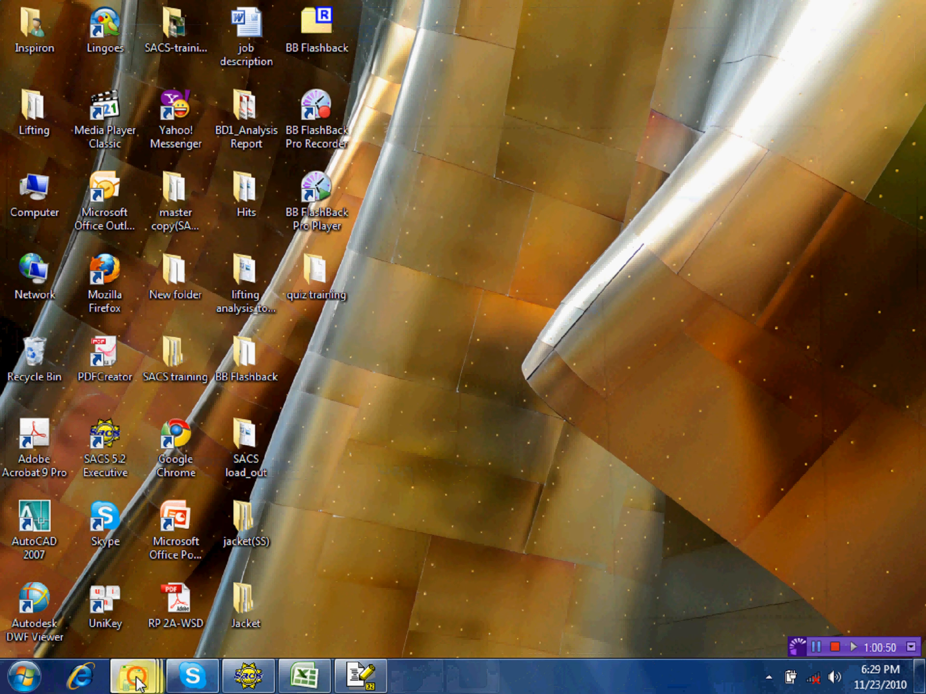
Step: Paste the copied model file into the jacket load_out folder and close the folder window
{"action": "left_click", "coordinate": [137, 681]}
{"action": "left_click", "coordinate": [285, 579]}
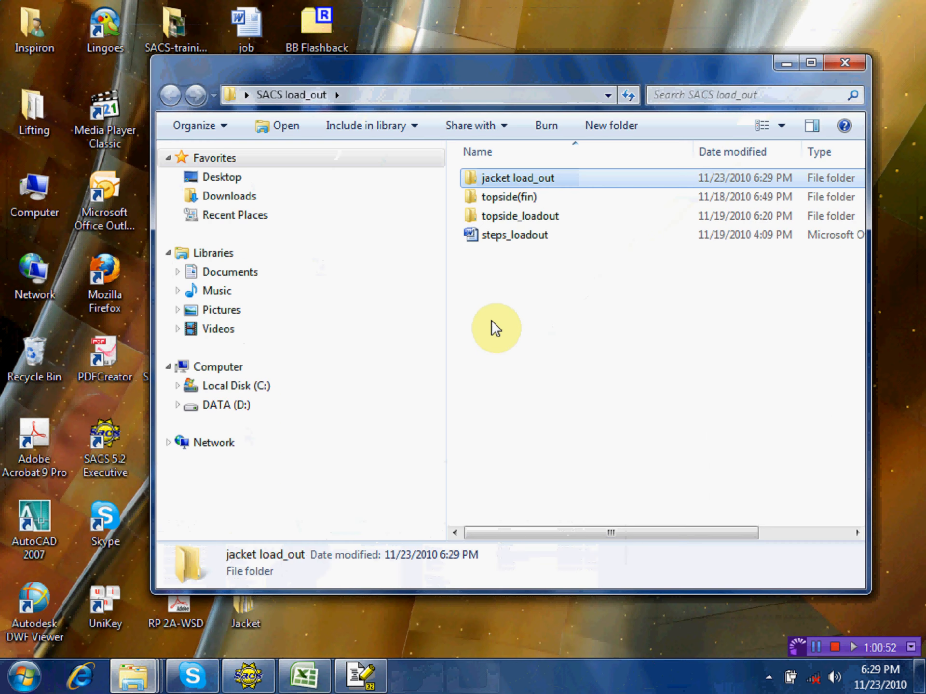
{"action": "double_click", "coordinate": [520, 181]}
{"action": "right_click", "coordinate": [509, 230]}
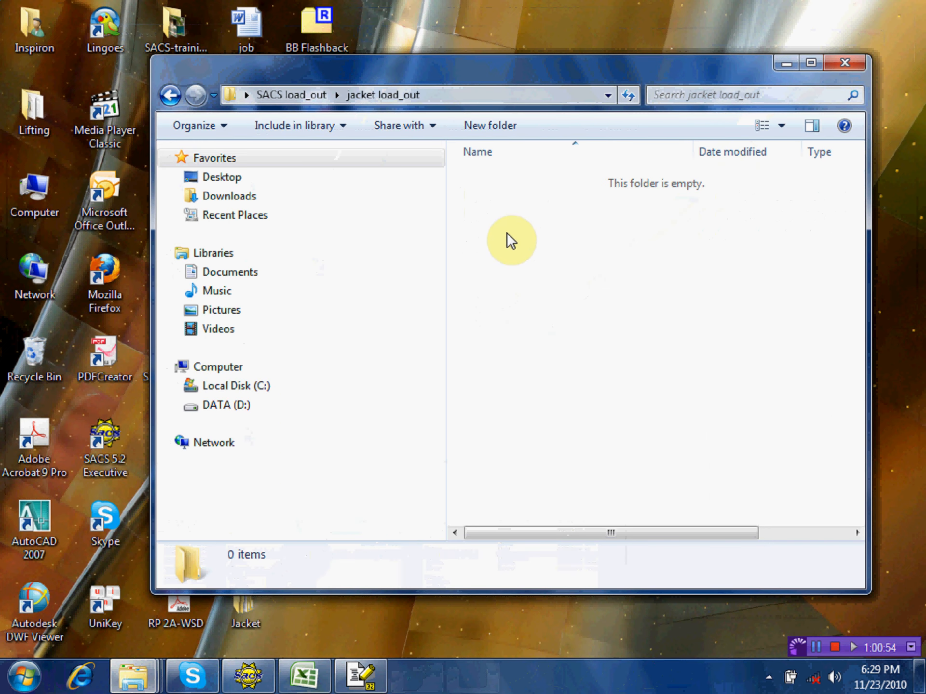
{"action": "left_click", "coordinate": [554, 386]}
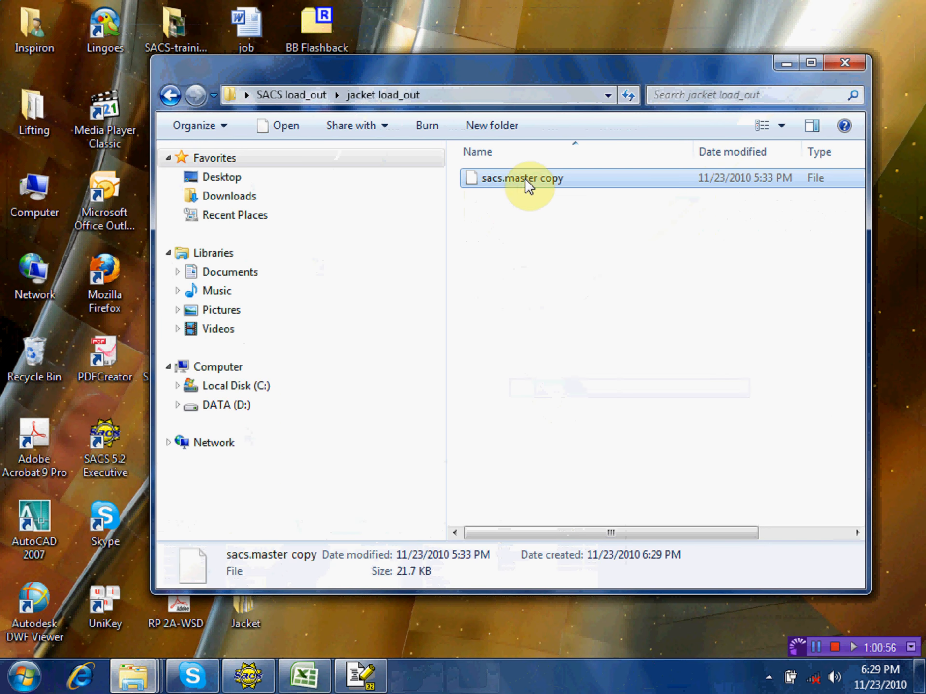
{"action": "left_click", "coordinate": [846, 61]}
Step: Close the Programmer's File Editor window and switch to the SACS Executive
{"action": "right_click", "coordinate": [380, 683]}
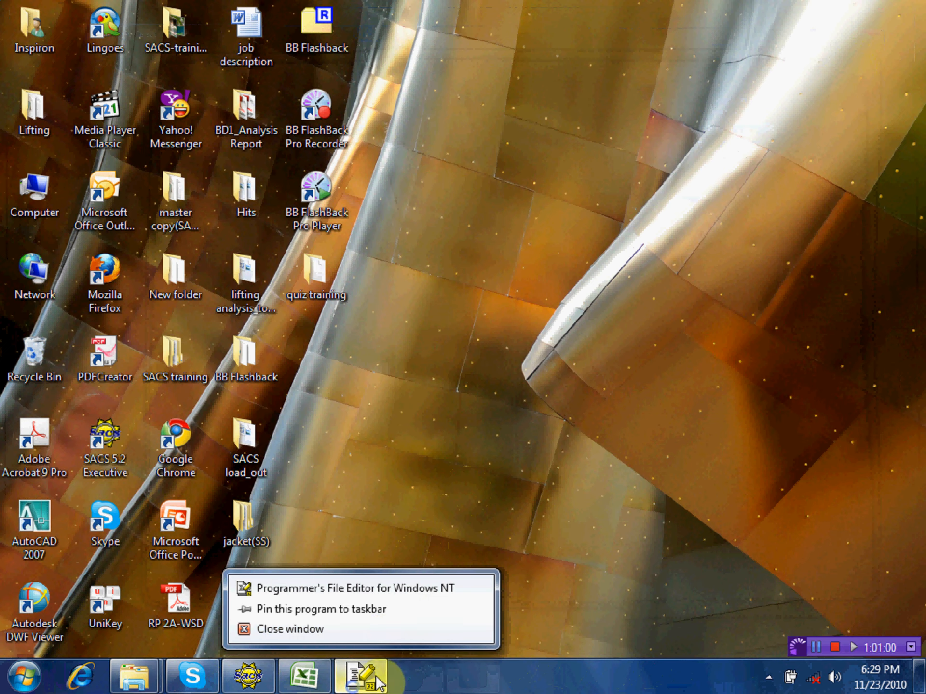
{"action": "left_click", "coordinate": [382, 631]}
{"action": "left_click", "coordinate": [248, 675]}
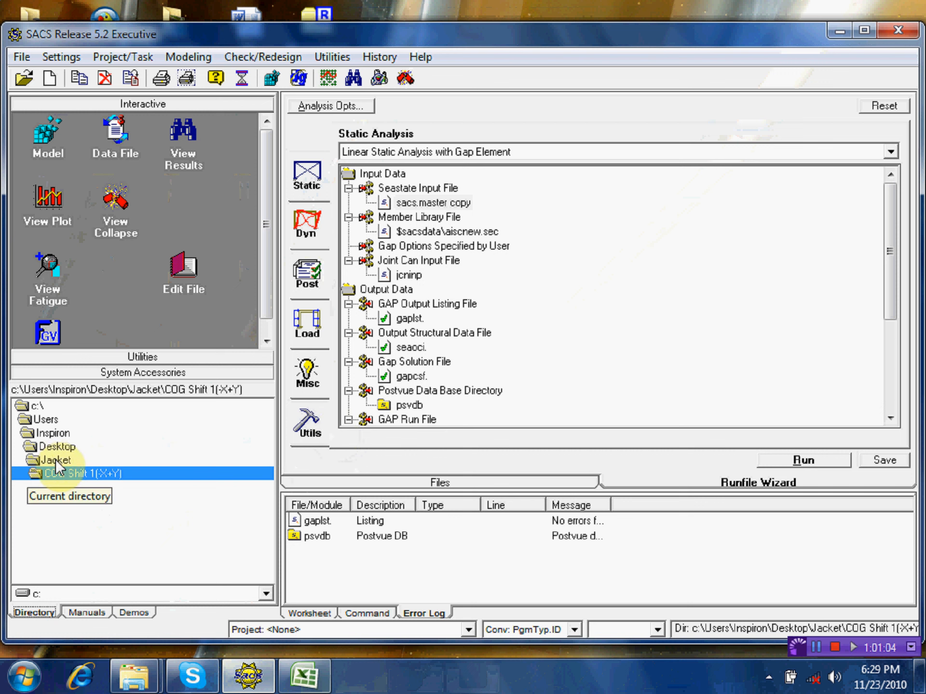
Step: Make the jacket load_out folder inside the SACS load_out desktop folder the current directory
{"action": "double_click", "coordinate": [57, 447]}
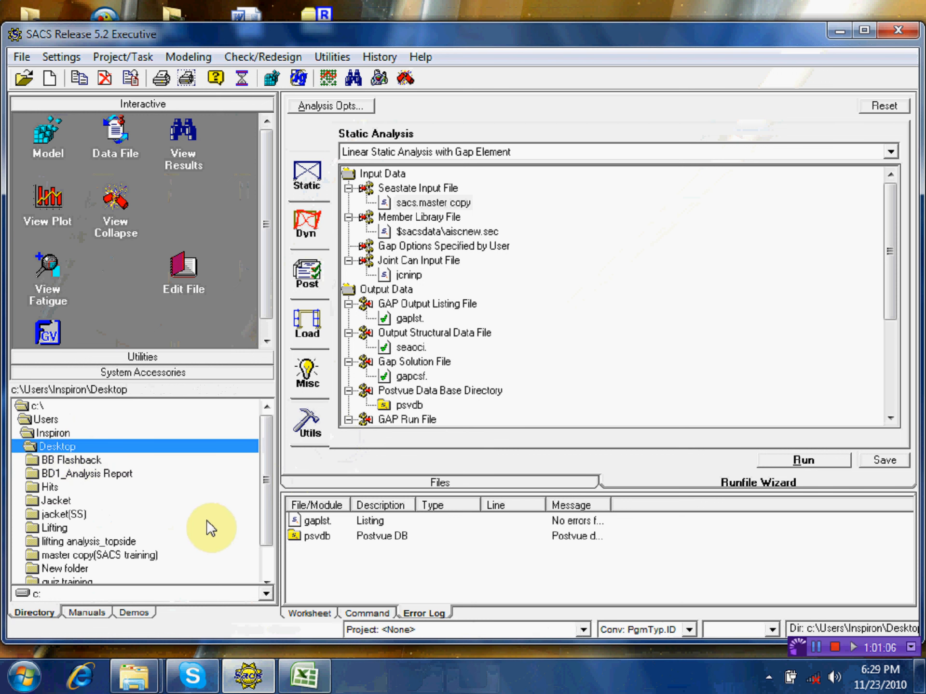
{"action": "left_click_drag", "start_coordinate": [264, 471], "coordinate": [259, 504]}
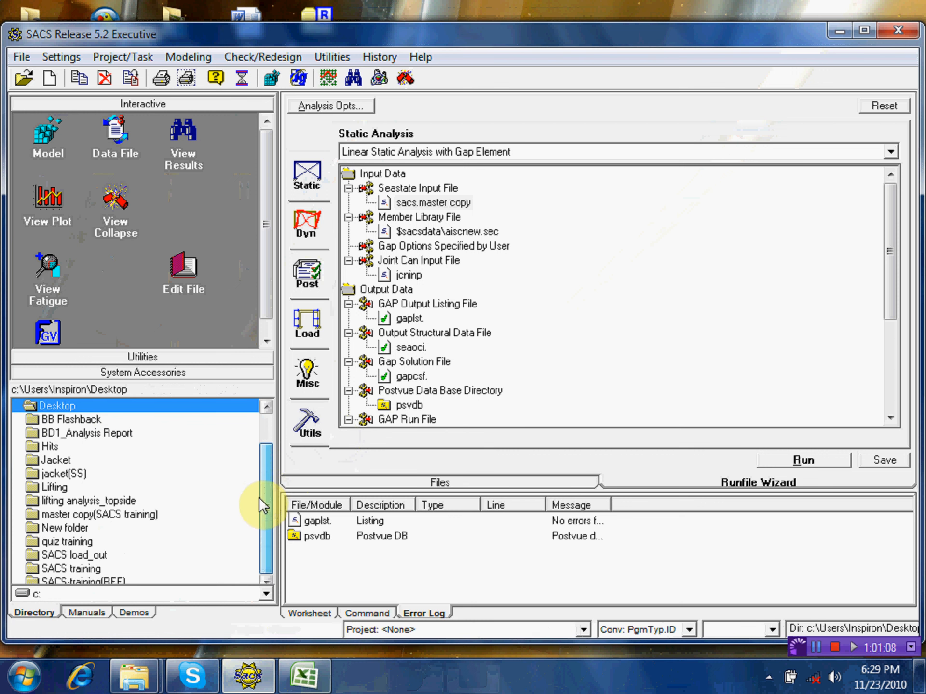
{"action": "double_click", "coordinate": [109, 555]}
{"action": "double_click", "coordinate": [91, 474]}
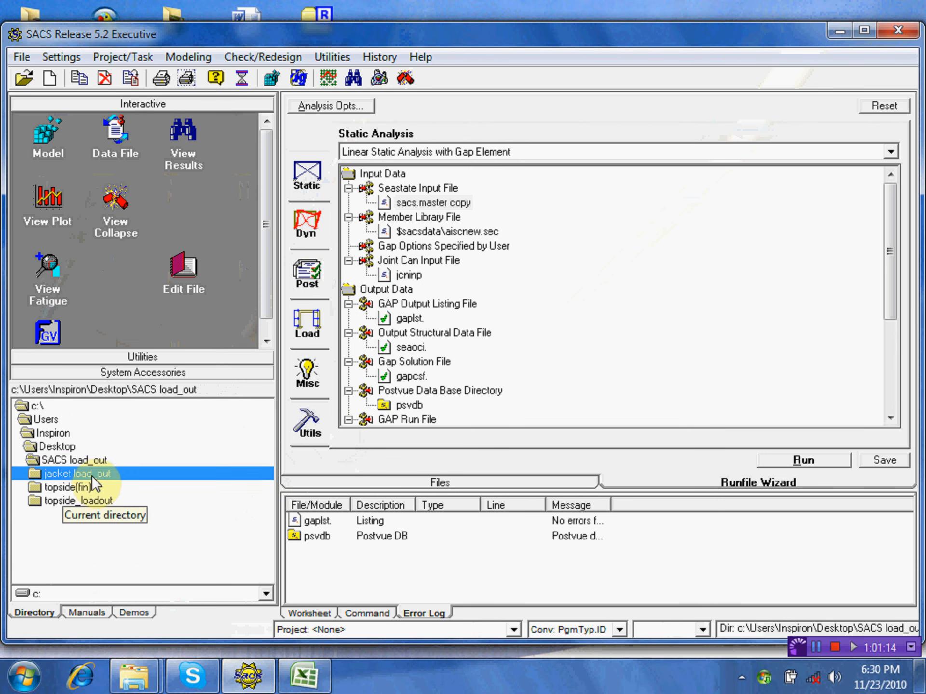
Step: Open the sacs.master copy file in the modeler, dismiss the selection toolbar and maximize the isometric view
{"action": "left_click", "coordinate": [439, 482]}
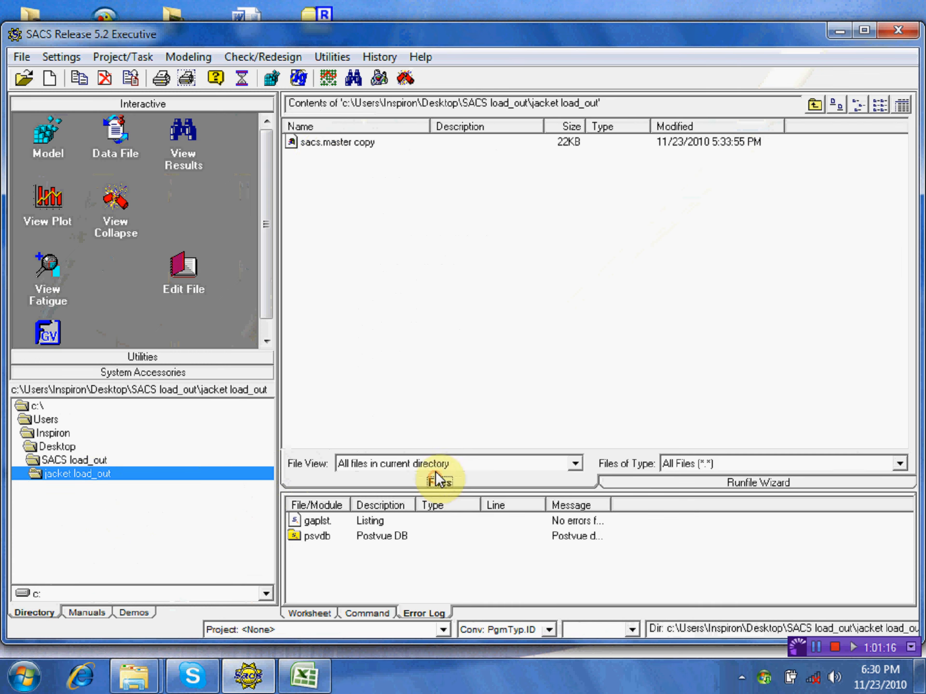
{"action": "left_click_drag", "start_coordinate": [320, 147], "coordinate": [61, 149]}
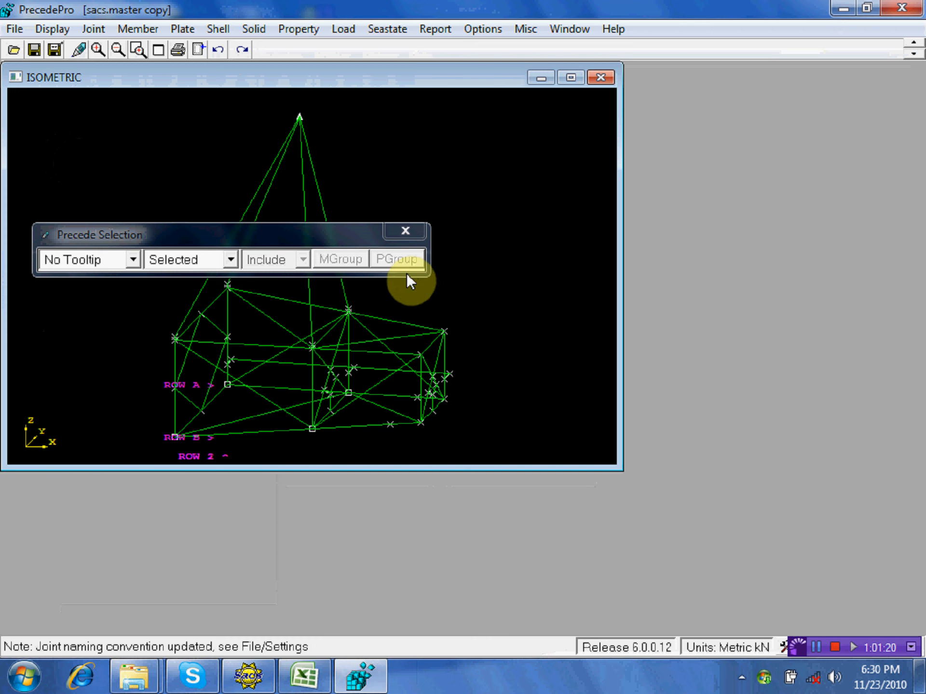
{"action": "left_click", "coordinate": [410, 234]}
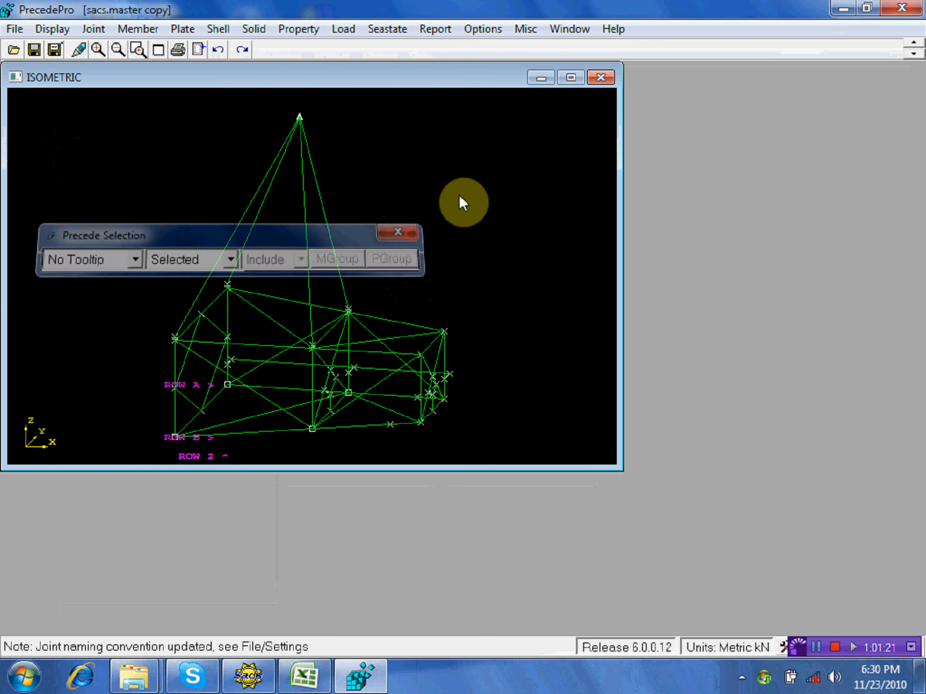
{"action": "left_click", "coordinate": [569, 78]}
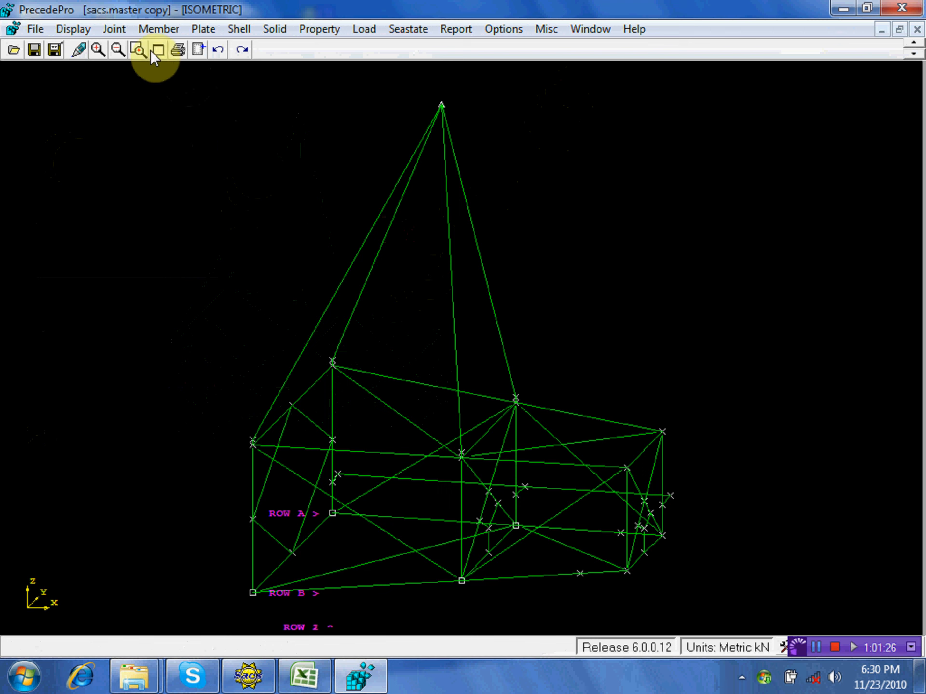
Step: Delete the hook joint at the apex of the slings with a joint-deletion window so the sling members go too
{"action": "left_click", "coordinate": [80, 30]}
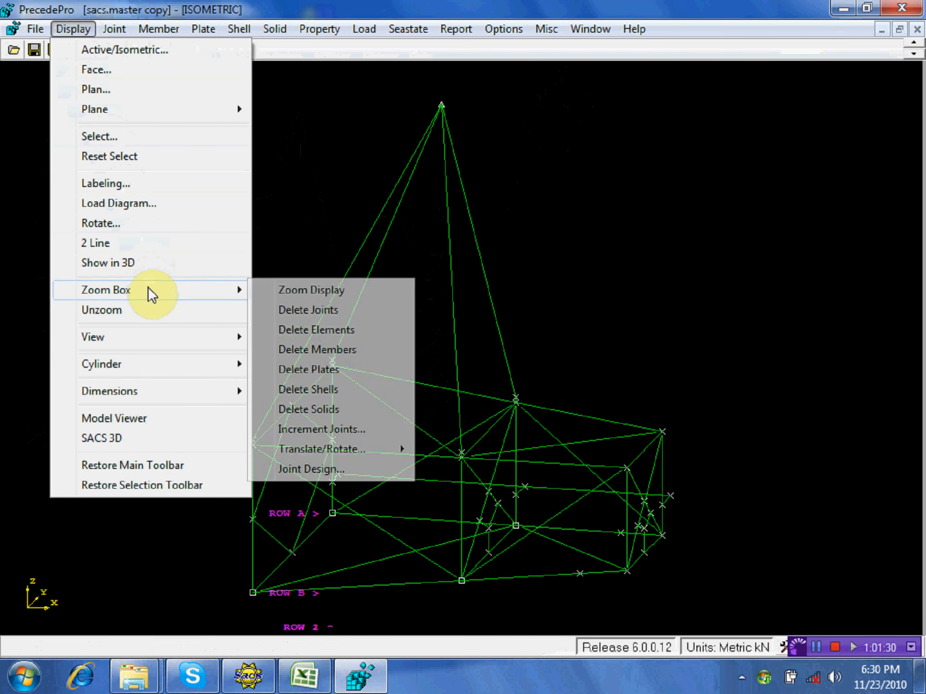
{"action": "mouse_move", "coordinate": [157, 299]}
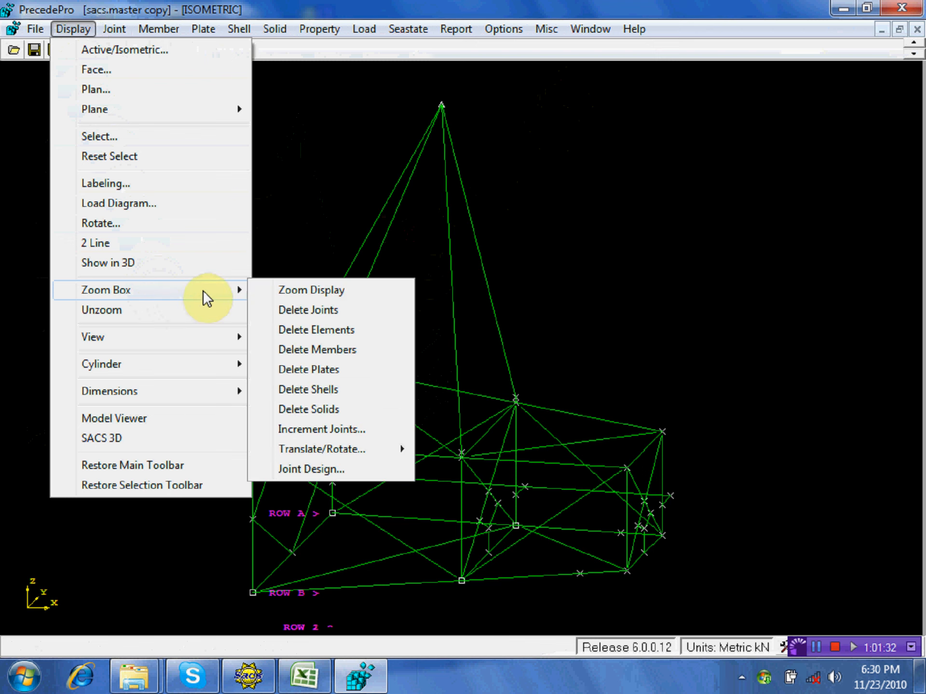
{"action": "left_click", "coordinate": [298, 312]}
{"action": "left_click", "coordinate": [506, 170]}
{"action": "left_click", "coordinate": [420, 92]}
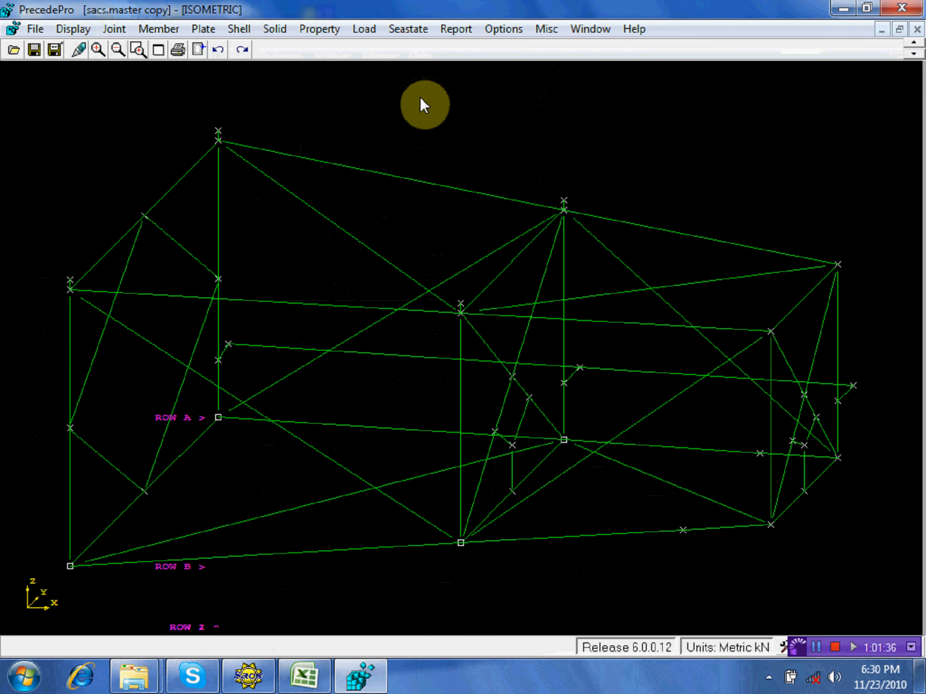
Step: Delete the two short padeye joints above the upper leg nodes on the Row A side
{"action": "left_click", "coordinate": [236, 131]}
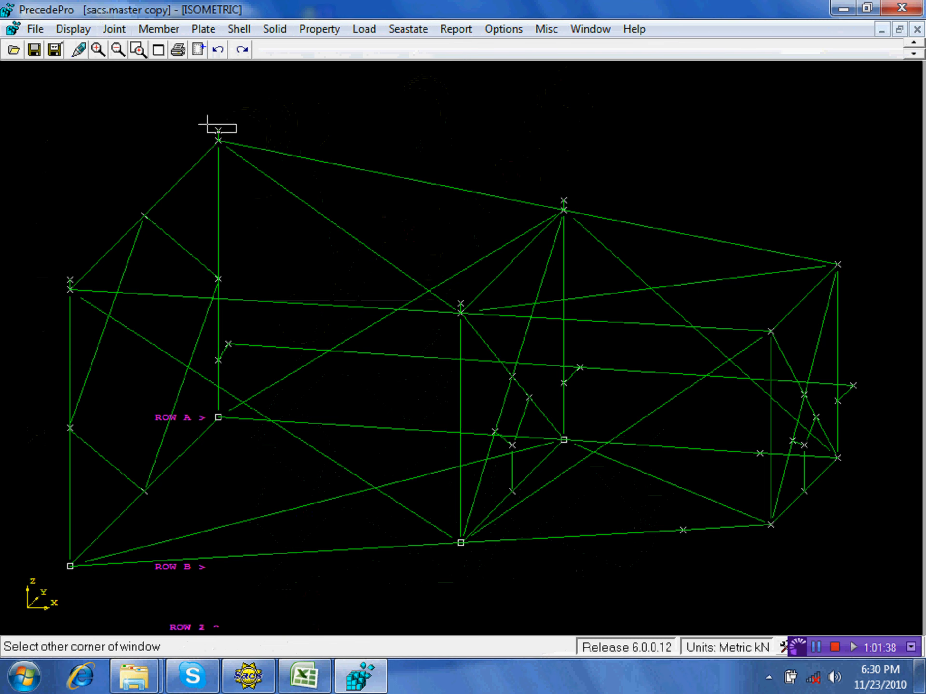
{"action": "left_click", "coordinate": [207, 123]}
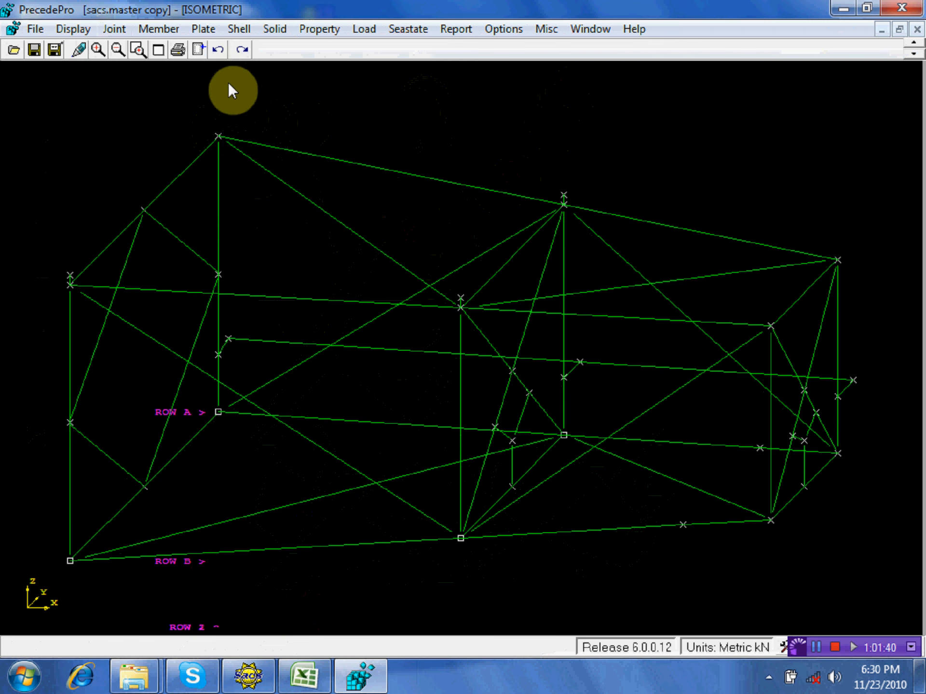
{"action": "left_click", "coordinate": [572, 198]}
{"action": "left_click", "coordinate": [558, 189]}
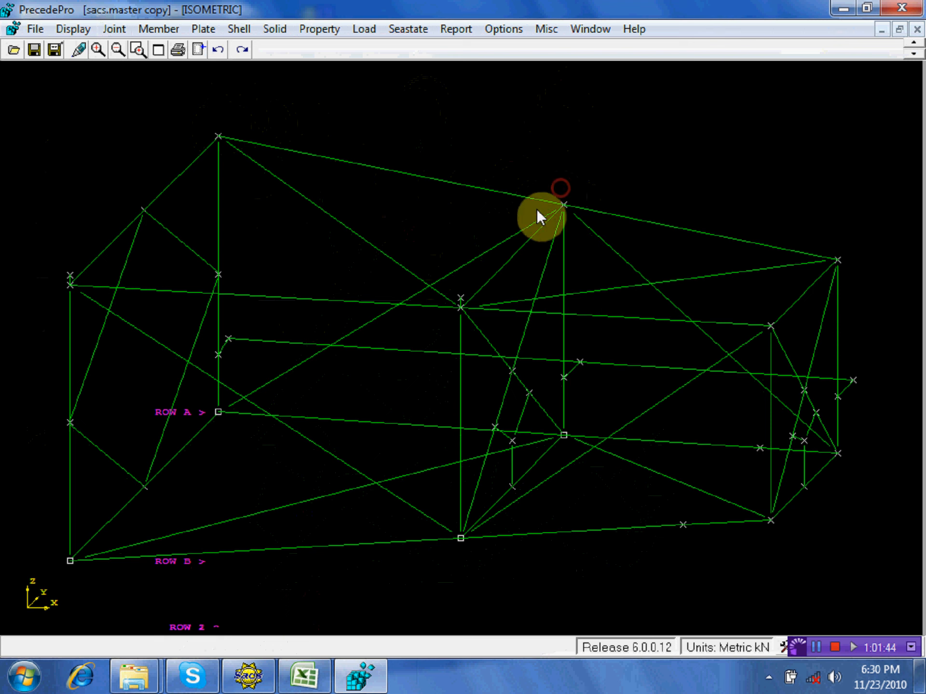
Step: Delete the two short padeye joints above the upper leg nodes on the Row B side and save the model
{"action": "left_click", "coordinate": [467, 294]}
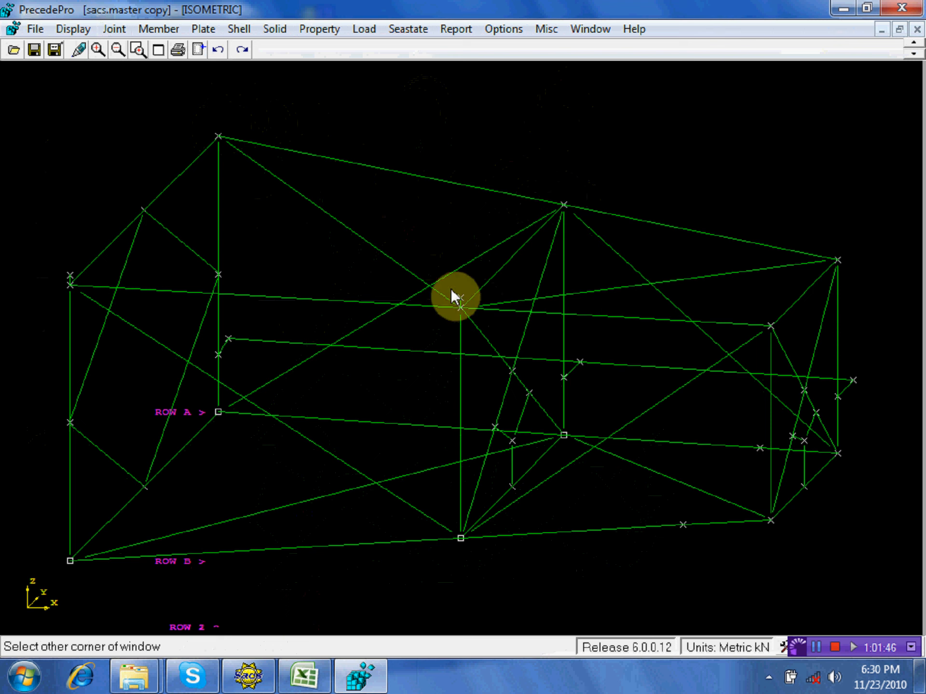
{"action": "left_click", "coordinate": [467, 300]}
{"action": "left_click", "coordinate": [462, 296]}
{"action": "left_click", "coordinate": [458, 291]}
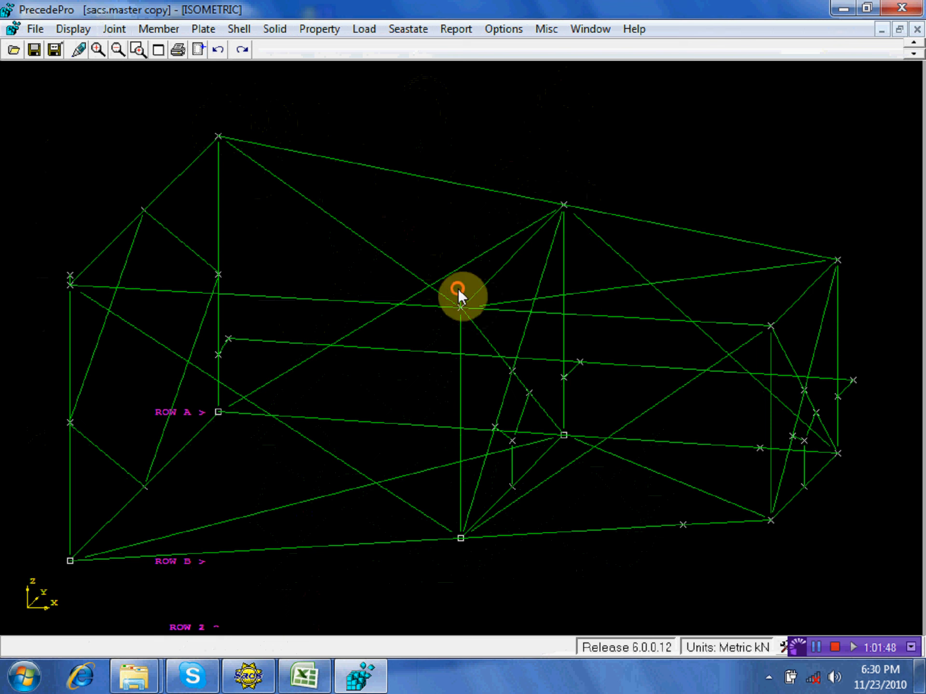
{"action": "left_click", "coordinate": [470, 299]}
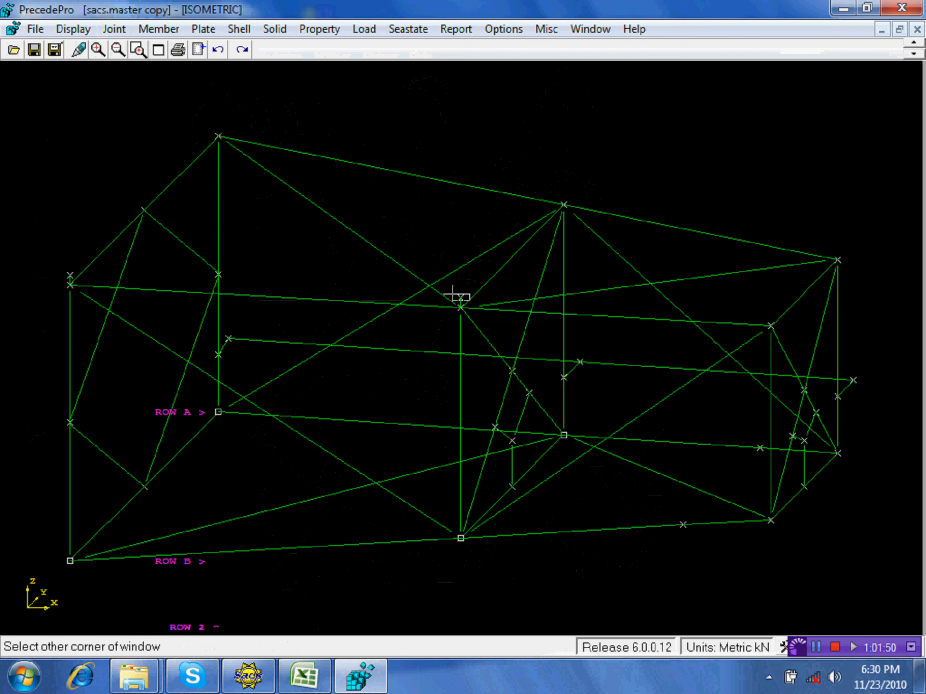
{"action": "left_click", "coordinate": [452, 292]}
{"action": "left_click", "coordinate": [85, 272]}
{"action": "left_click", "coordinate": [48, 292]}
{"action": "left_click", "coordinate": [34, 50]}
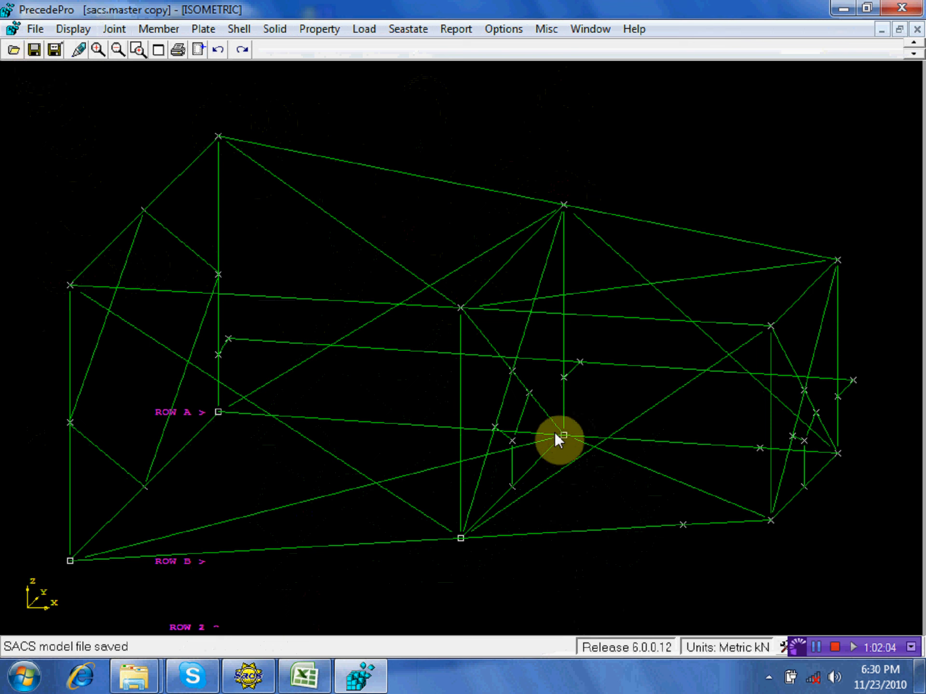
Step: Clear the X and Y elastic support stiffnesses of joint 201L
{"action": "left_click", "coordinate": [113, 29]}
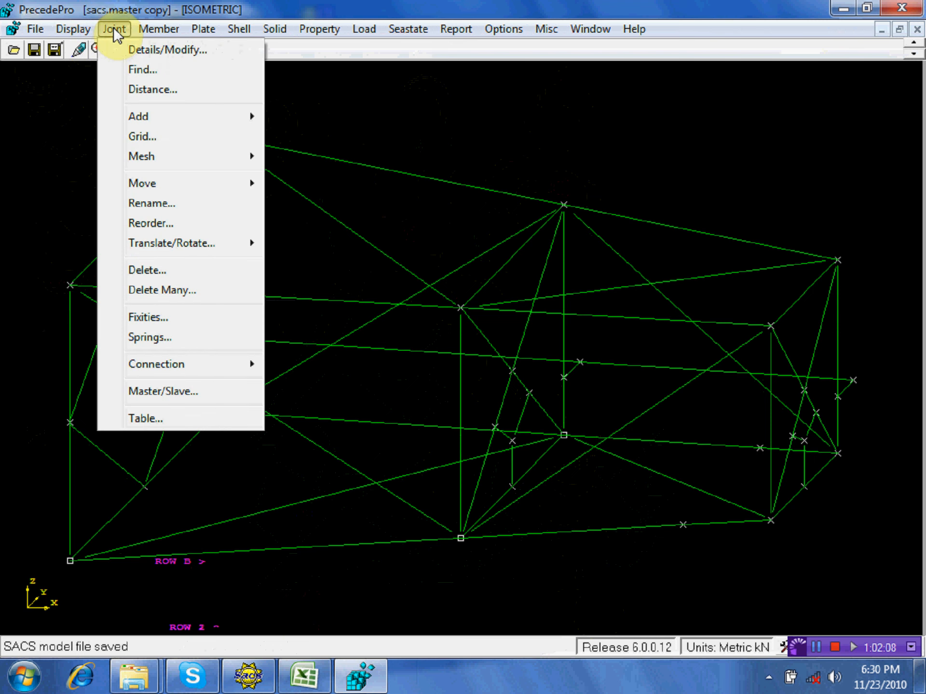
{"action": "left_click", "coordinate": [171, 338]}
{"action": "left_click", "coordinate": [572, 438]}
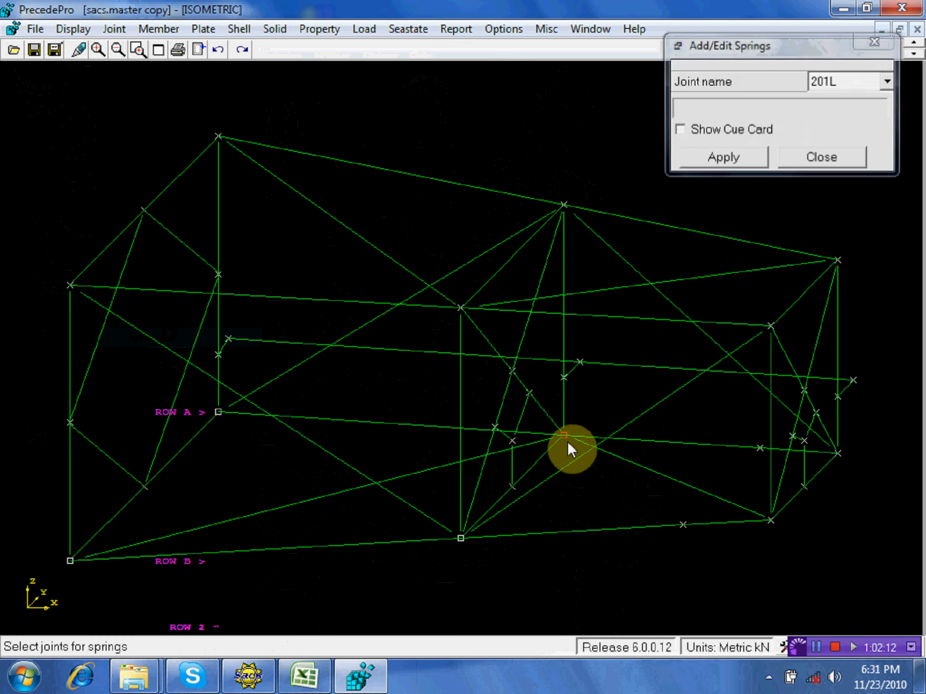
{"action": "left_click", "coordinate": [745, 161]}
{"action": "left_click_drag", "start_coordinate": [486, 240], "coordinate": [385, 240]}
{"action": "key", "text": "BackSpace"}
{"action": "left_click_drag", "start_coordinate": [458, 264], "coordinate": [384, 265]}
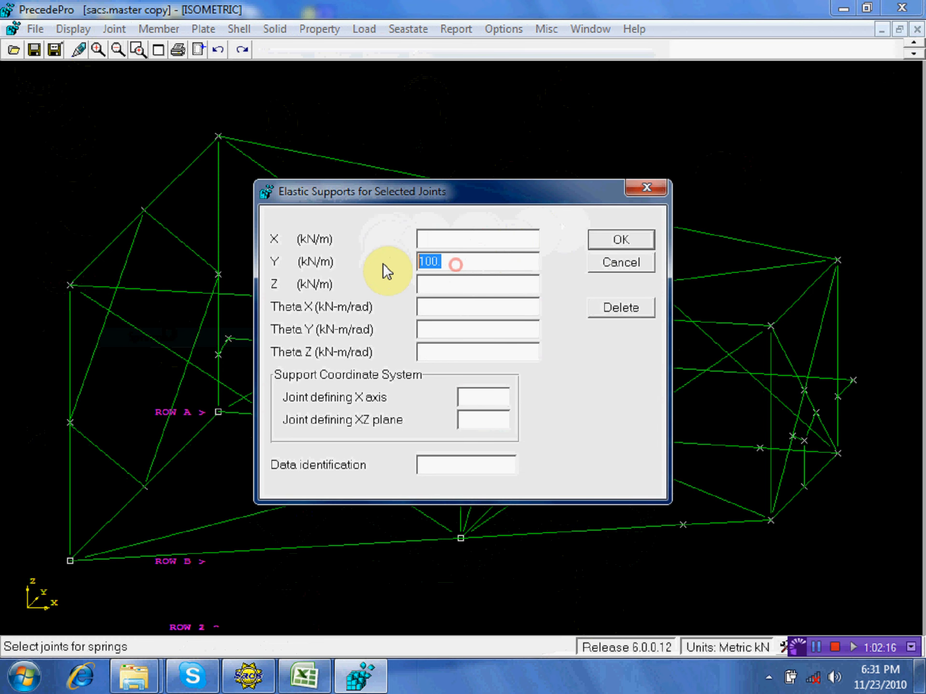
{"action": "key", "text": "BackSpace"}
{"action": "left_click", "coordinate": [606, 241]}
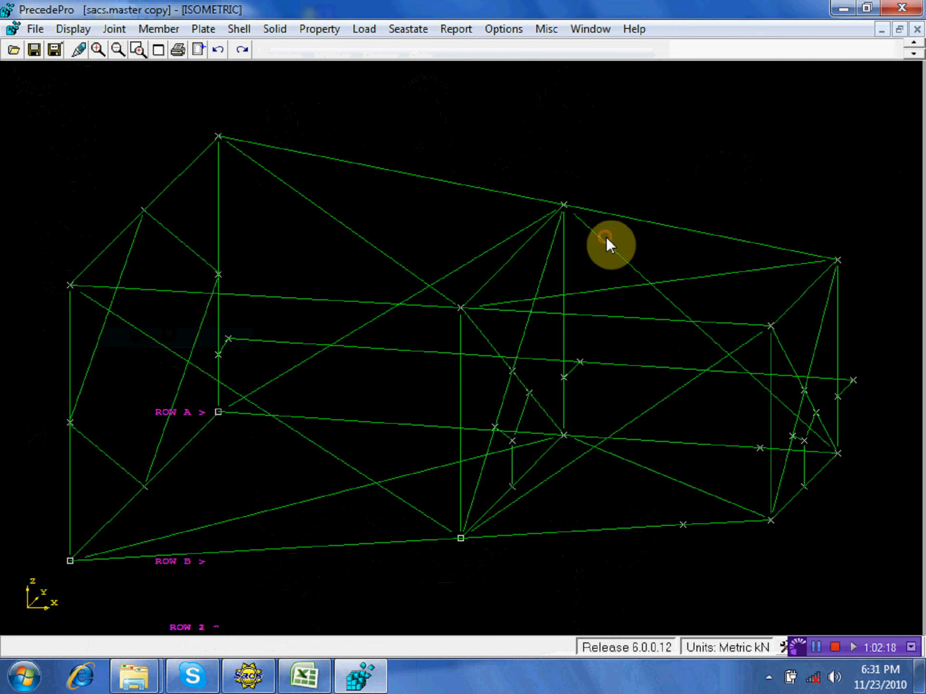
Step: Clear the X and Y elastic support stiffnesses of joint 281L
{"action": "left_click", "coordinate": [460, 537]}
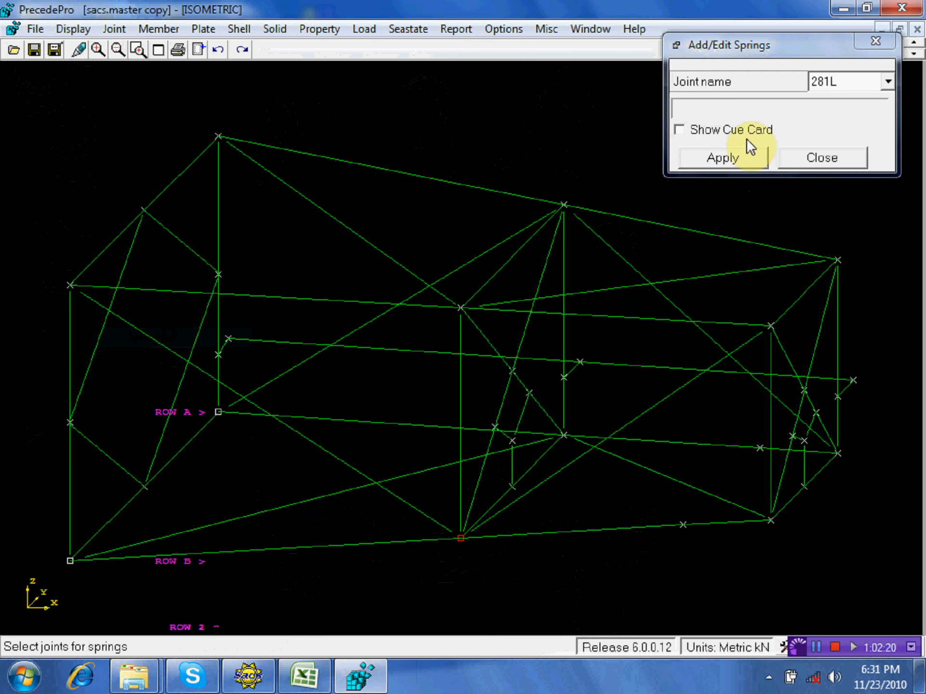
{"action": "left_click", "coordinate": [742, 162]}
{"action": "left_click", "coordinate": [464, 261]}
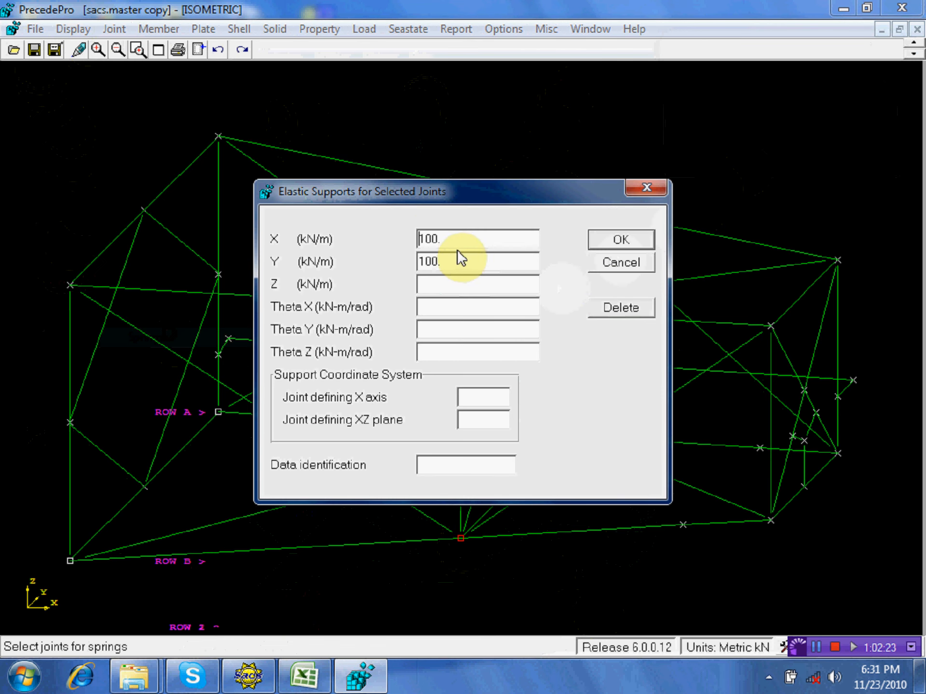
{"action": "left_click_drag", "start_coordinate": [459, 241], "coordinate": [414, 240]}
{"action": "key", "text": "BackSpace"}
{"action": "left_click_drag", "start_coordinate": [465, 266], "coordinate": [420, 268]}
{"action": "key", "text": "BackSpace"}
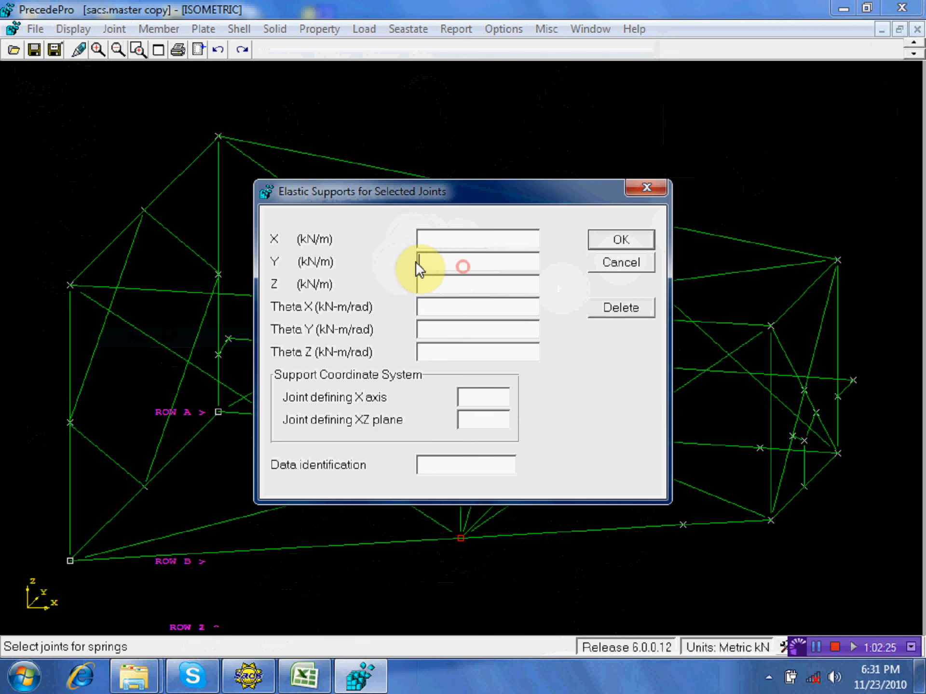
{"action": "left_click", "coordinate": [598, 243]}
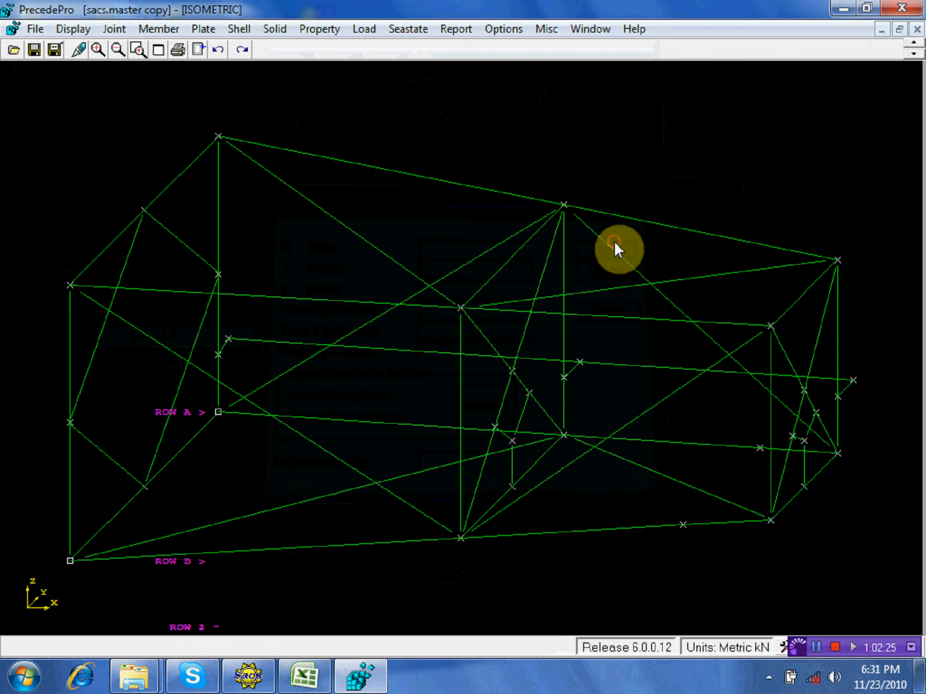
Step: Clear the X and Y elastic support stiffnesses of the lower end joint beside the Row A label
{"action": "left_click", "coordinate": [243, 421]}
{"action": "left_click", "coordinate": [730, 158]}
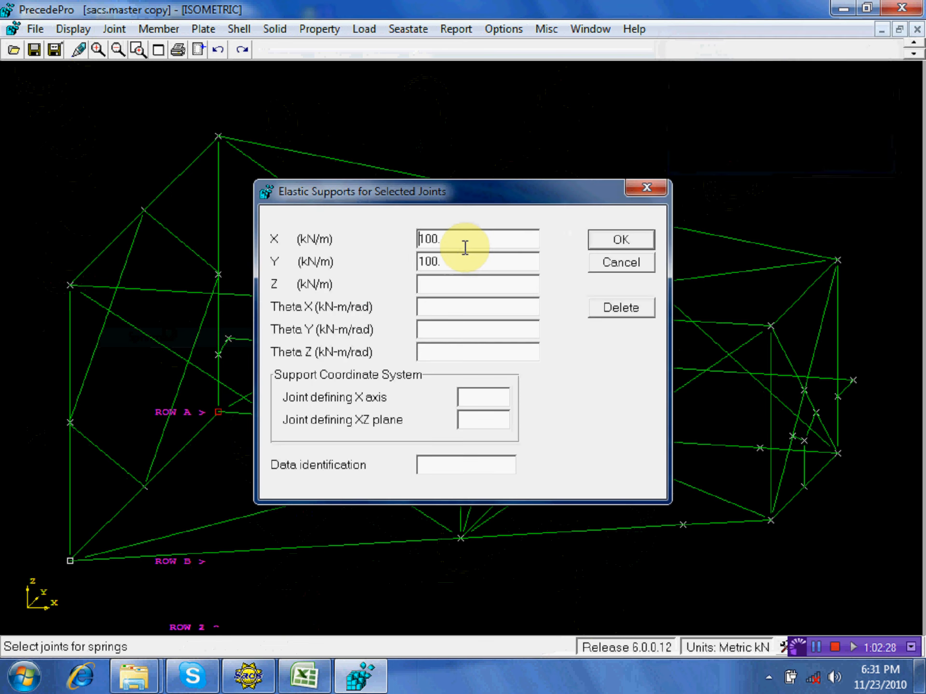
{"action": "left_click_drag", "start_coordinate": [464, 245], "coordinate": [380, 250]}
{"action": "key", "text": "BackSpace"}
{"action": "left_click_drag", "start_coordinate": [446, 258], "coordinate": [397, 270]}
{"action": "key", "text": "BackSpace"}
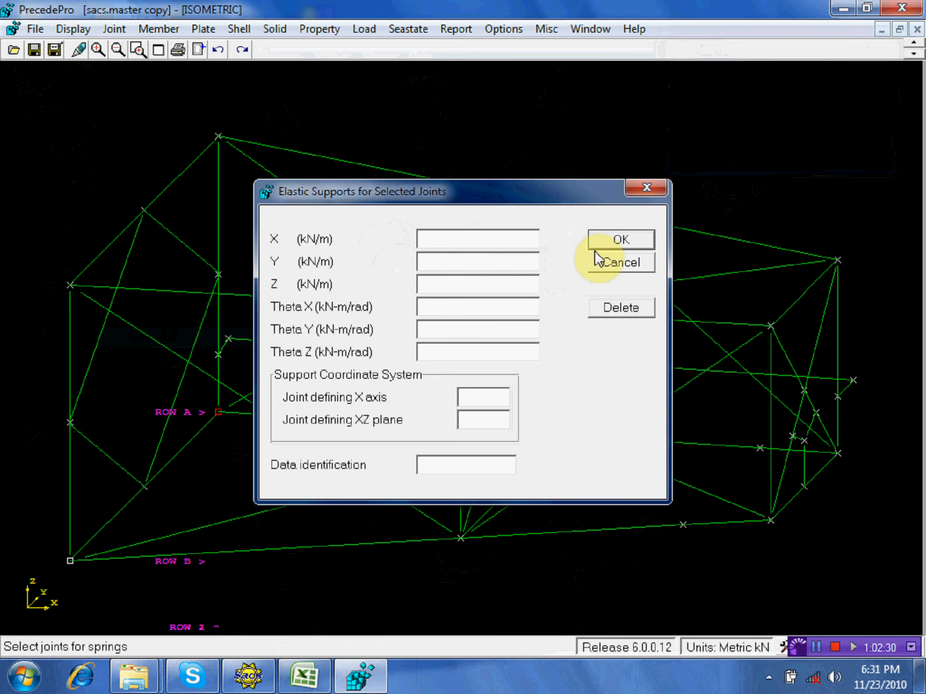
{"action": "left_click", "coordinate": [616, 244]}
Step: Clear the X and Y elastic support stiffnesses of joint 181L and save the model
{"action": "left_click", "coordinate": [74, 574]}
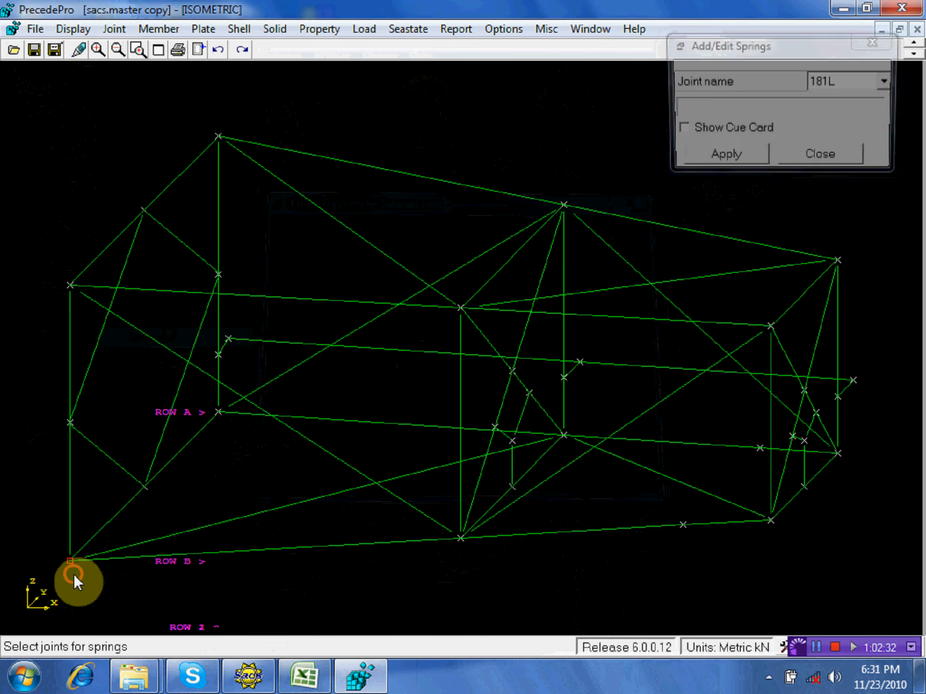
{"action": "left_click", "coordinate": [762, 158]}
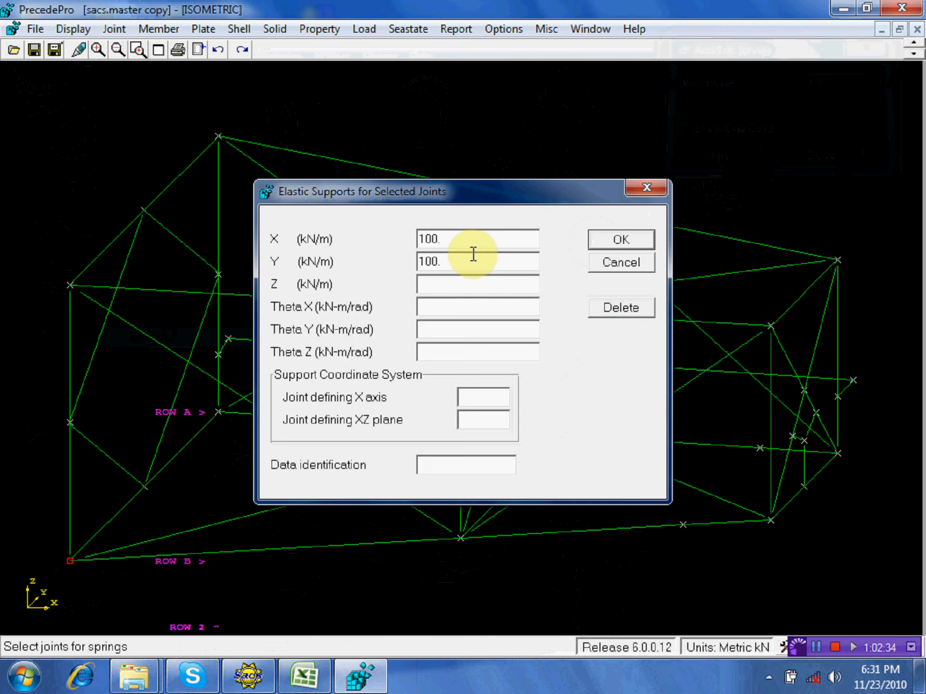
{"action": "left_click_drag", "start_coordinate": [471, 238], "coordinate": [403, 244]}
{"action": "key", "text": "BackSpace"}
{"action": "left_click_drag", "start_coordinate": [479, 265], "coordinate": [392, 251]}
{"action": "key", "text": "BackSpace"}
{"action": "left_click", "coordinate": [599, 245]}
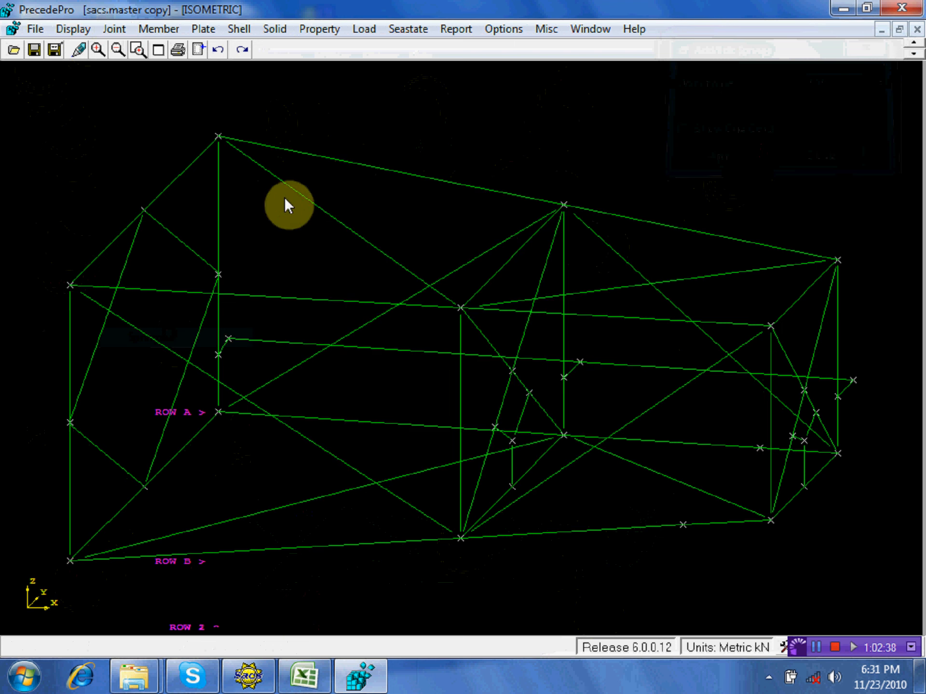
{"action": "left_click", "coordinate": [33, 49]}
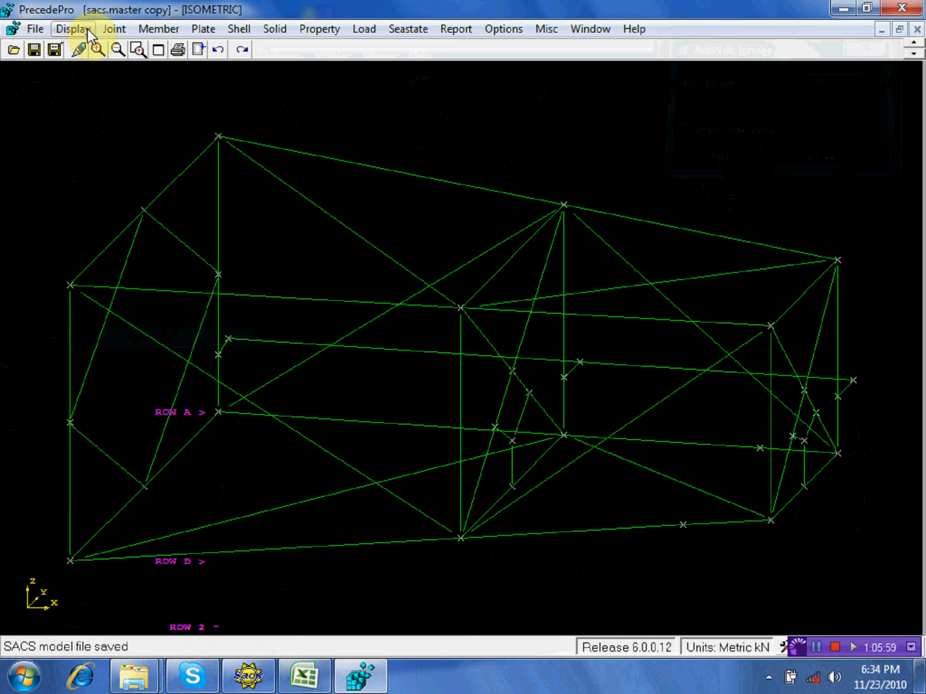
Step: Add joint S1 relative to joint 301L with a Z offset of -0.50 m
{"action": "left_click", "coordinate": [114, 31]}
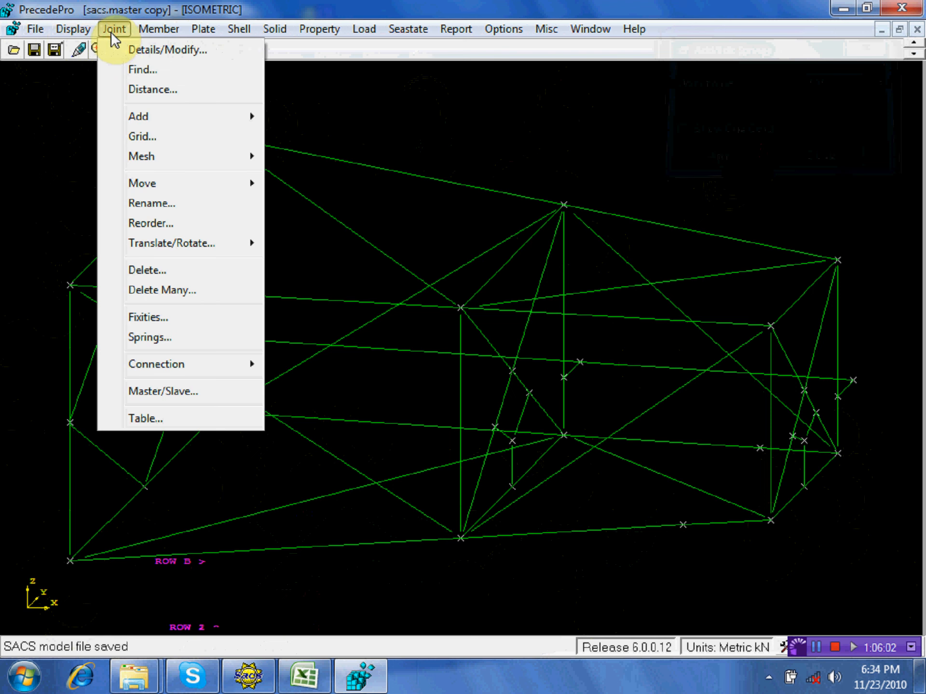
{"action": "mouse_move", "coordinate": [159, 120]}
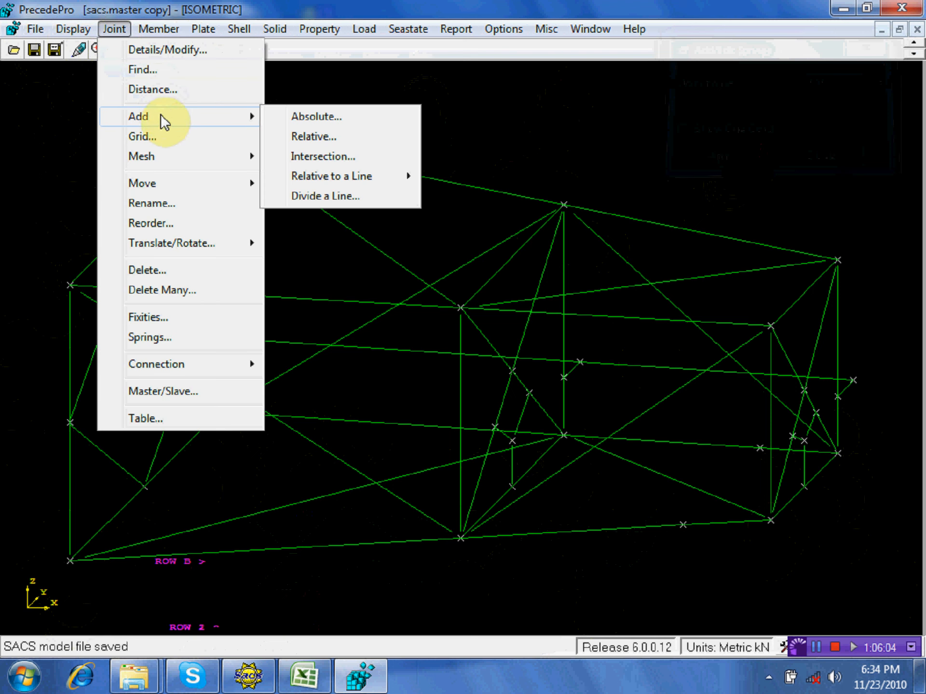
{"action": "left_click", "coordinate": [331, 139]}
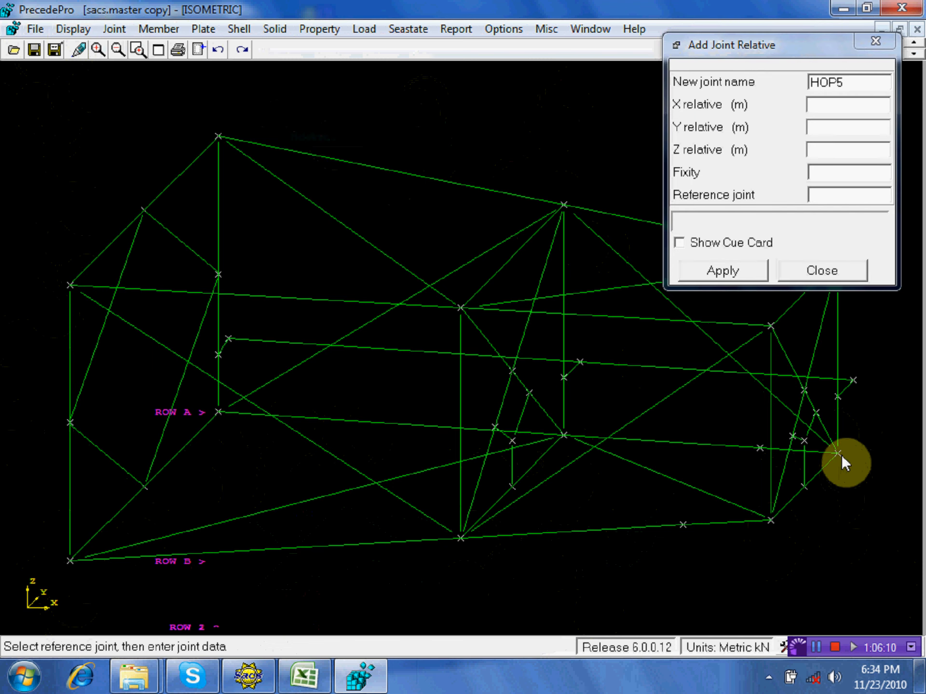
{"action": "left_click", "coordinate": [841, 456]}
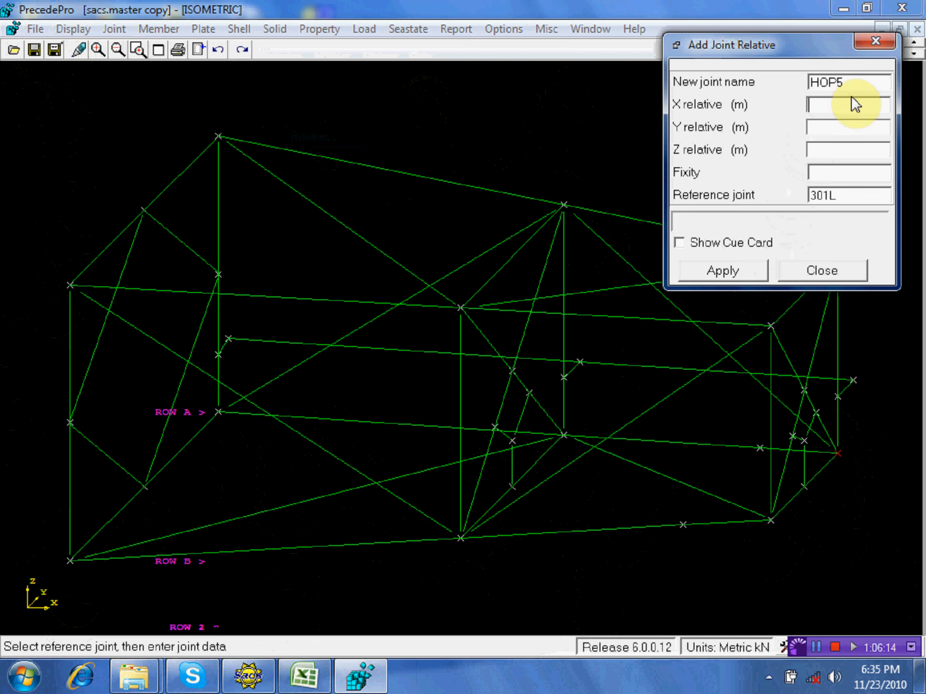
{"action": "double_click", "coordinate": [846, 82]}
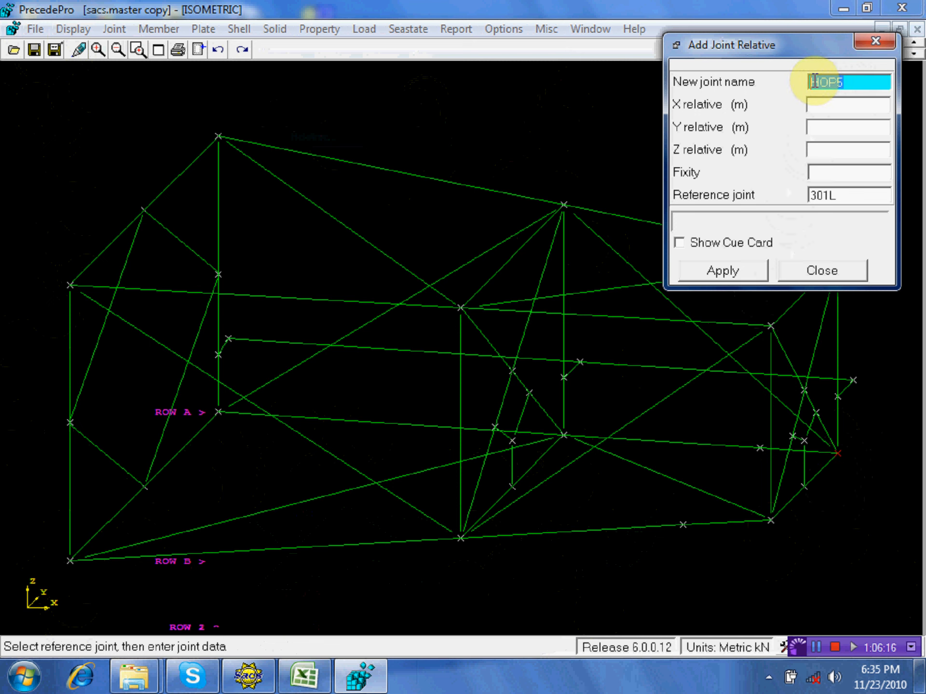
{"action": "type", "text": "s"}
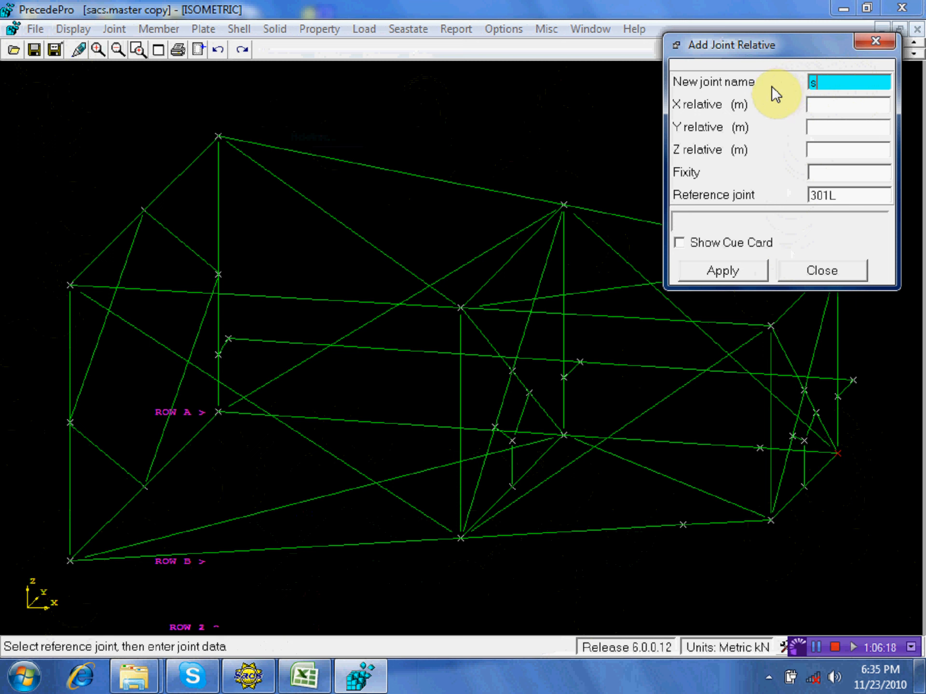
{"action": "type", "text": "1"}
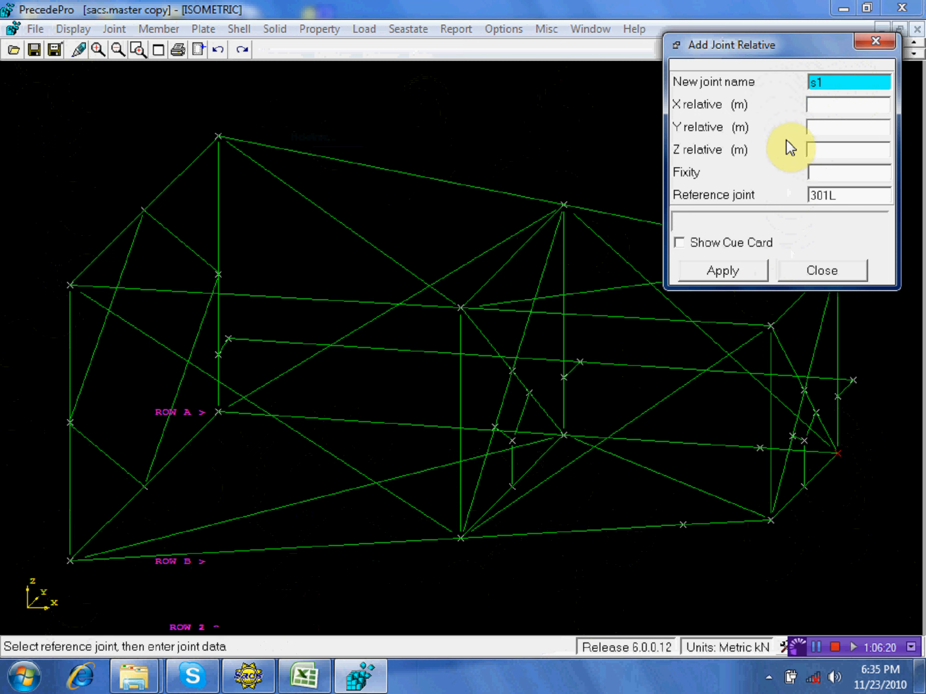
{"action": "left_click", "coordinate": [818, 150]}
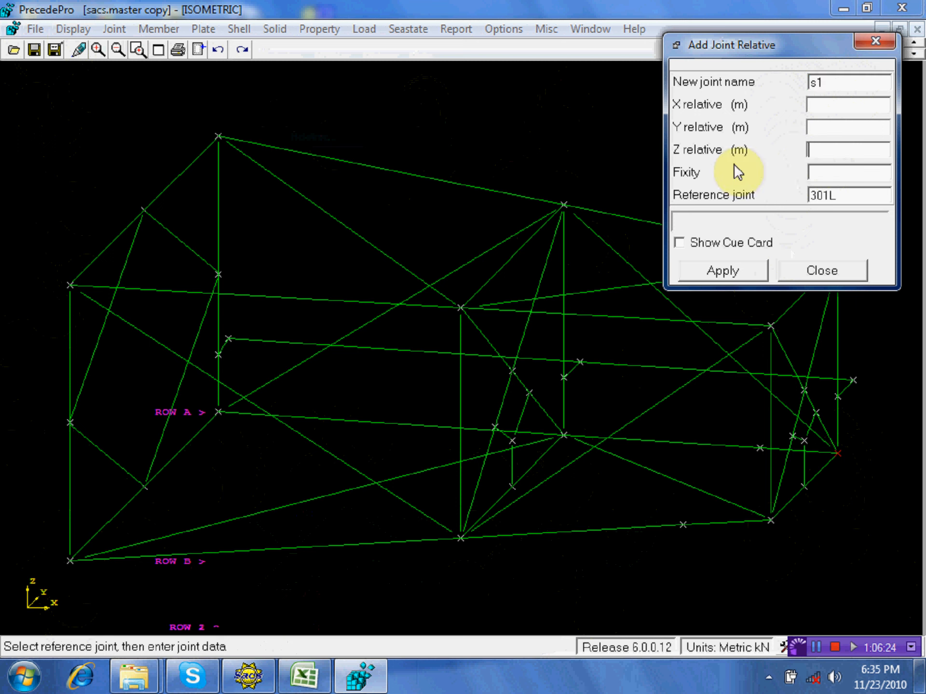
{"action": "type", "text": "-0."}
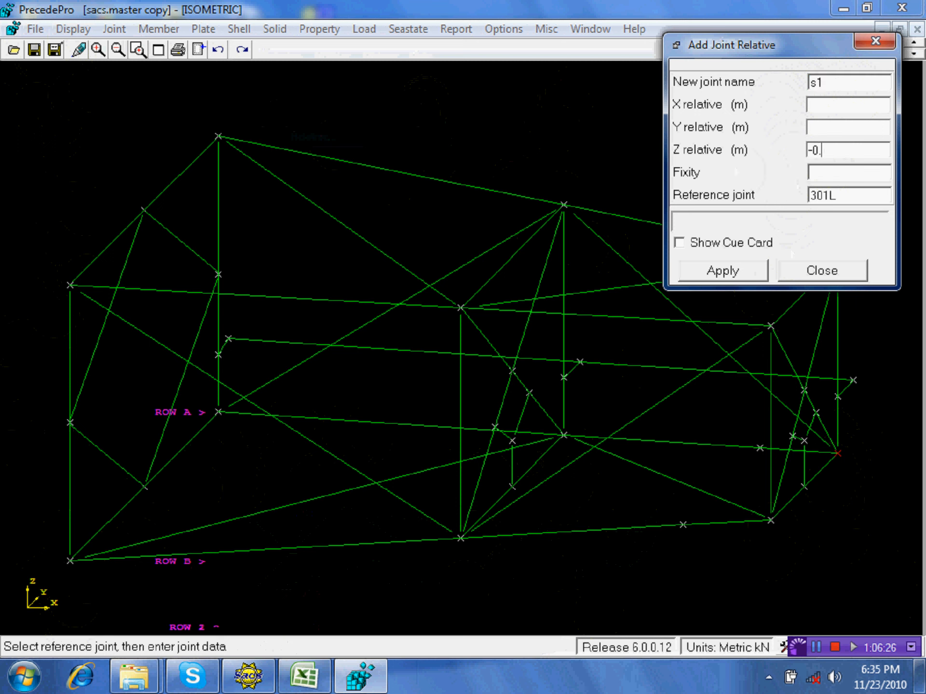
{"action": "type", "text": "50"}
{"action": "left_click", "coordinate": [735, 271]}
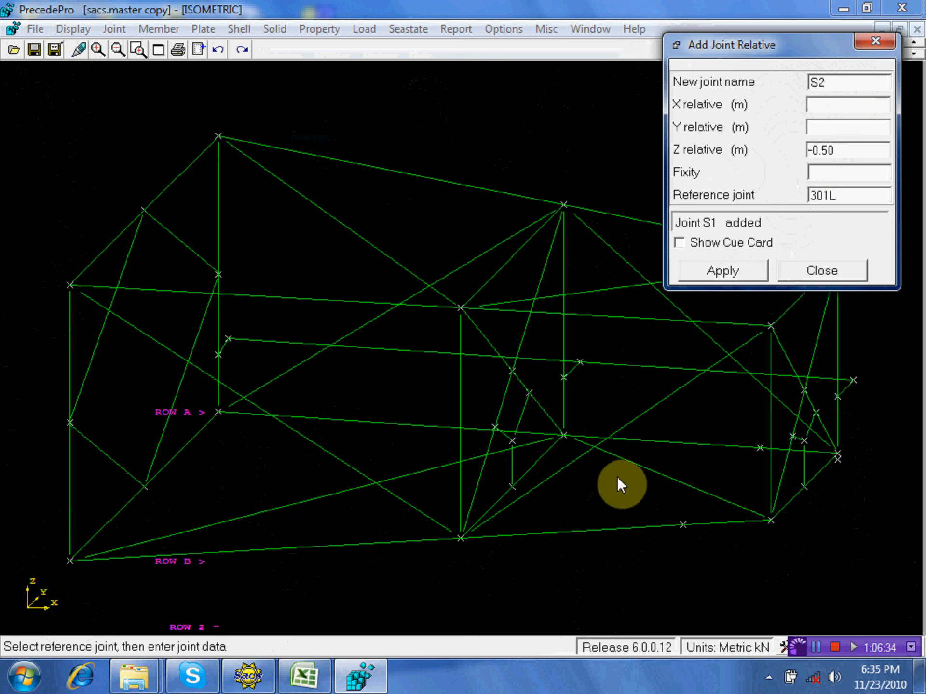
Step: Add joints S2 and S3 at a Z offset of -0.50 m from joints 201L and 101L respectively
{"action": "left_click", "coordinate": [565, 437]}
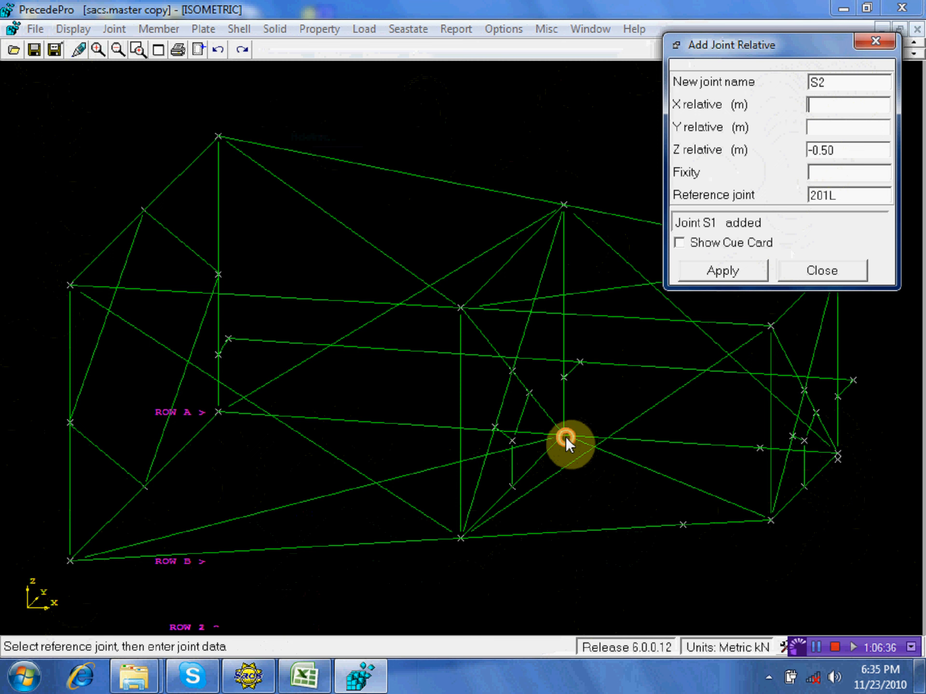
{"action": "left_click", "coordinate": [738, 274]}
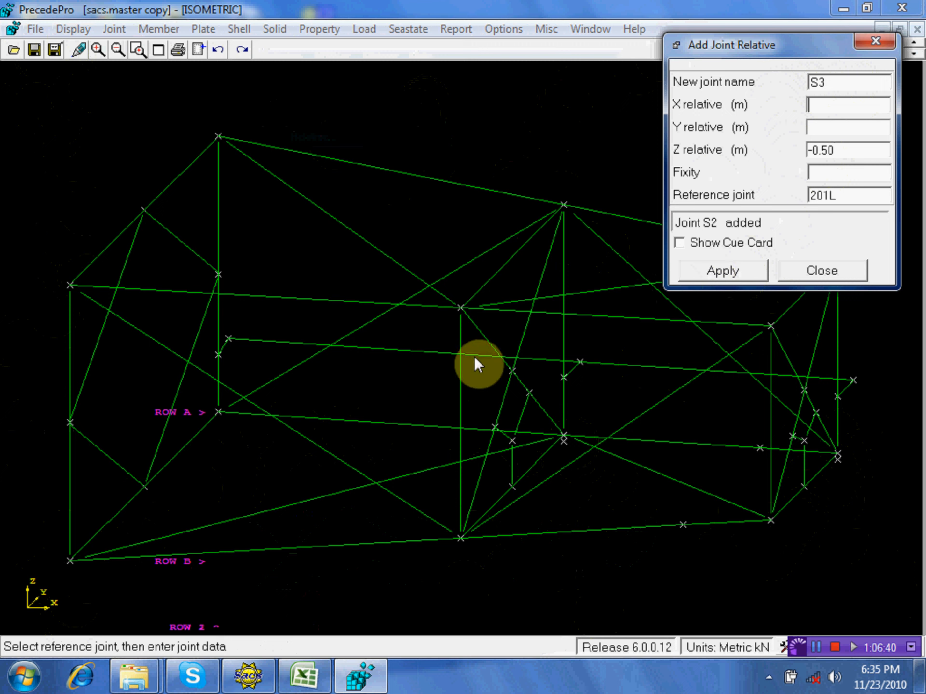
{"action": "left_click", "coordinate": [218, 413]}
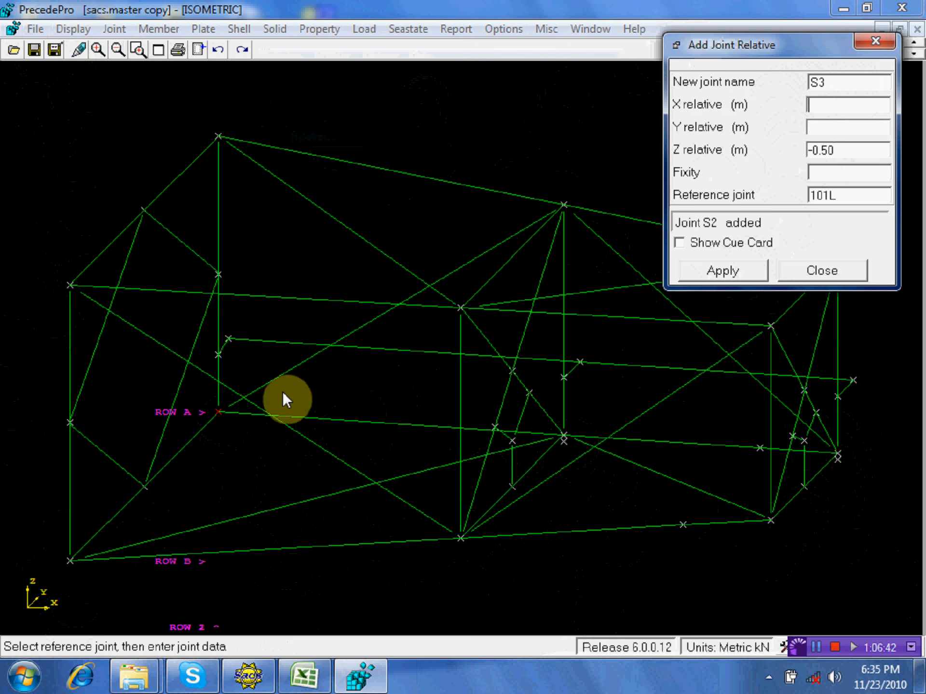
{"action": "left_click", "coordinate": [719, 274]}
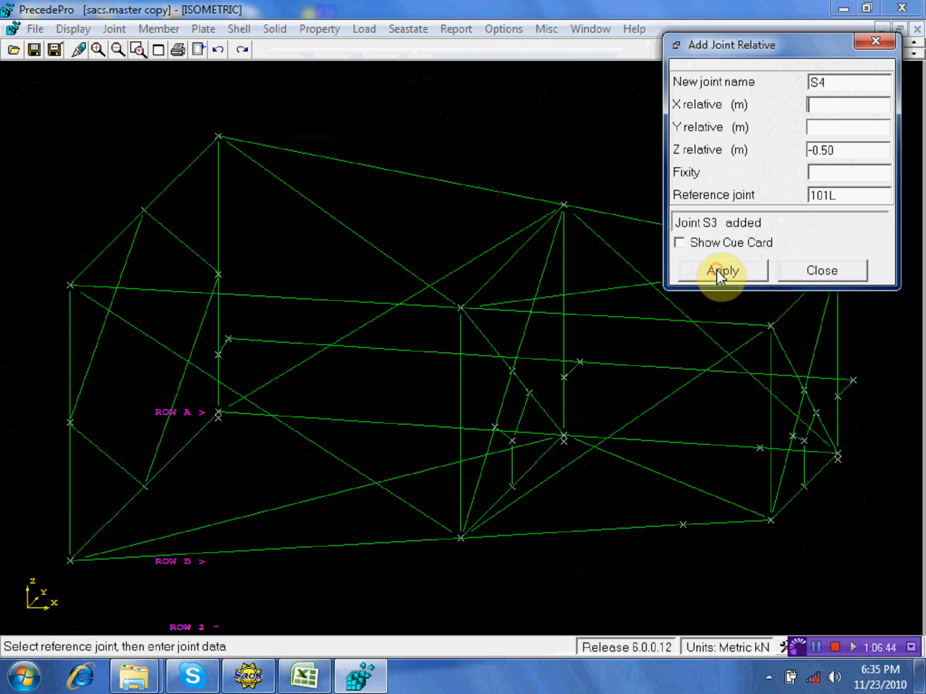
Step: Add joints S4, S5 and S6 at a Z offset of -0.50 m from Row B joints 381L, 281L and 181L
{"action": "left_click", "coordinate": [769, 521]}
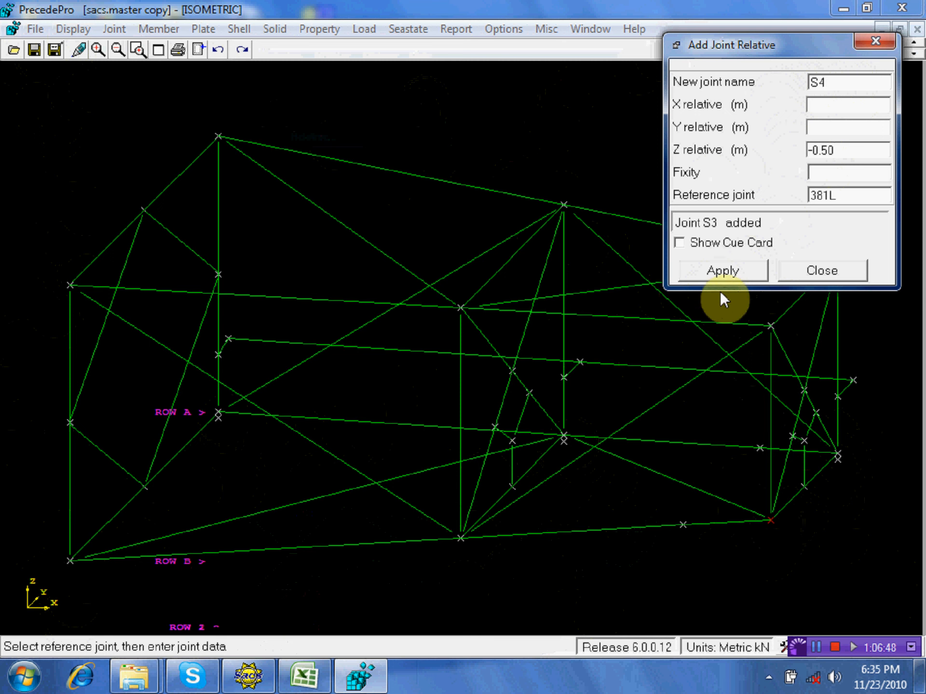
{"action": "left_click", "coordinate": [722, 271]}
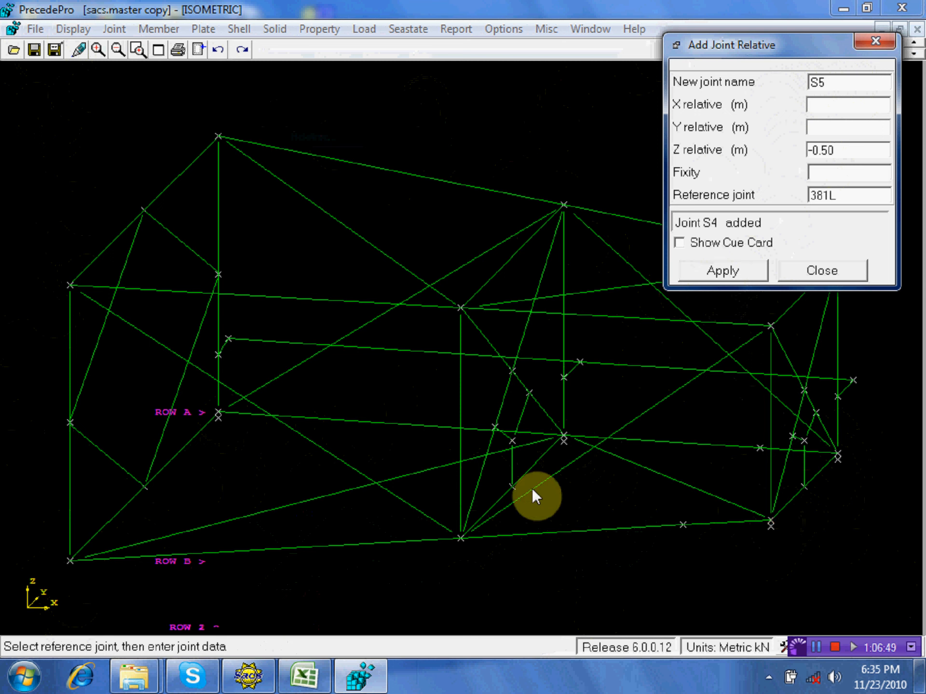
{"action": "left_click", "coordinate": [462, 537]}
{"action": "left_click", "coordinate": [719, 271]}
{"action": "left_click", "coordinate": [69, 564]}
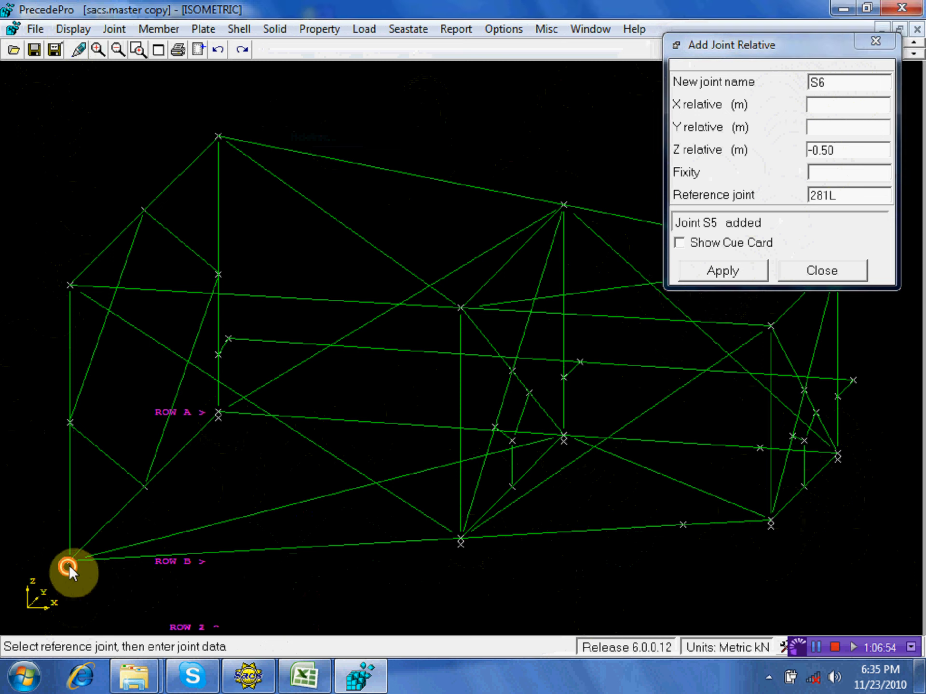
{"action": "left_click", "coordinate": [746, 273]}
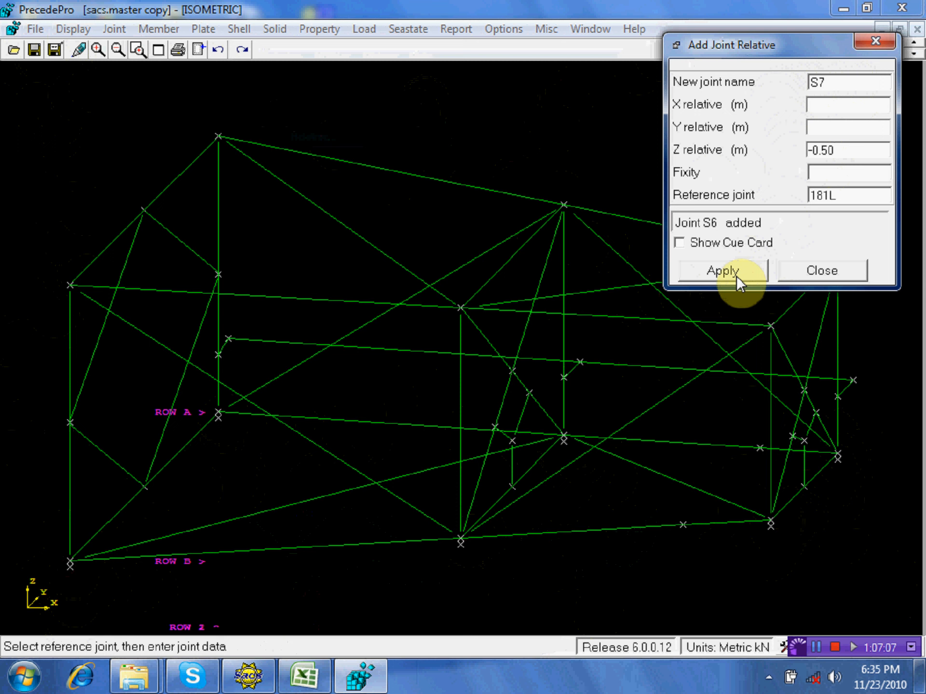
{"action": "left_click", "coordinate": [840, 270]}
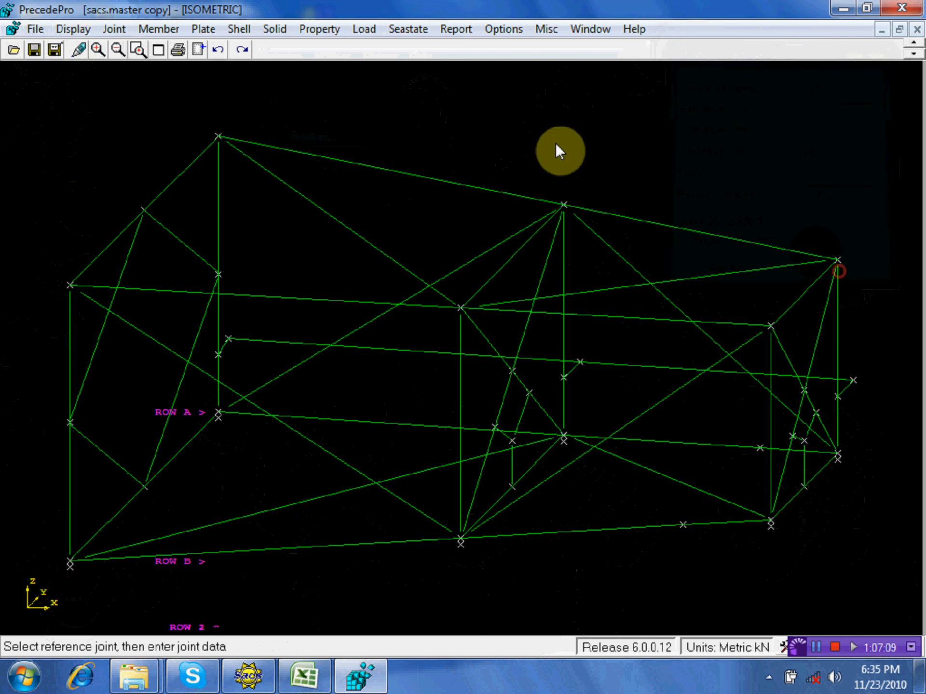
Step: Start adding a member from joint S1 to joint 301L, up to its group label entry
{"action": "left_click", "coordinate": [158, 30]}
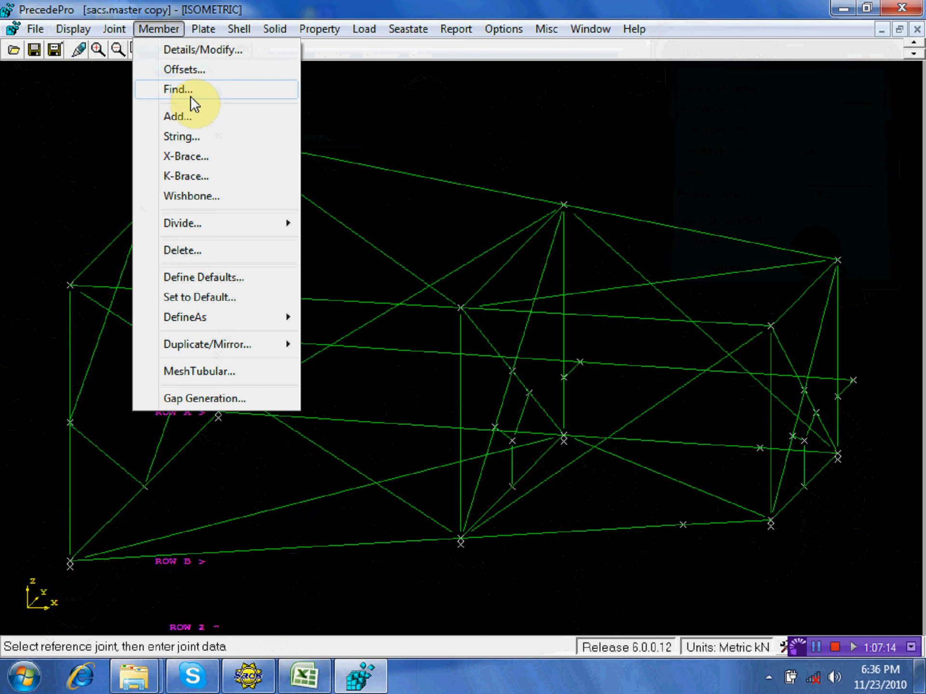
{"action": "left_click", "coordinate": [189, 117]}
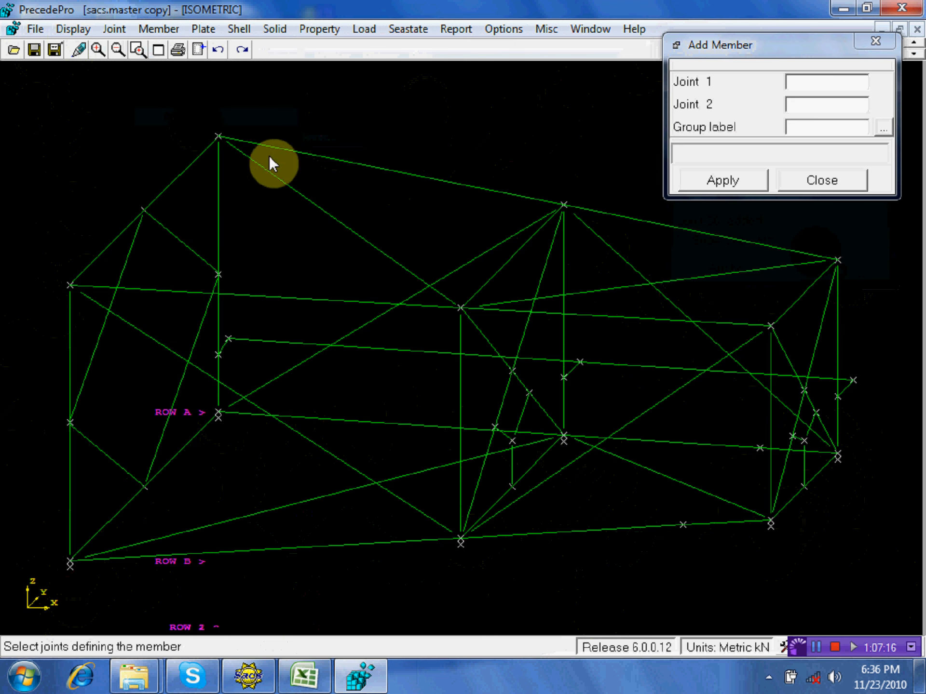
{"action": "left_click", "coordinate": [838, 464]}
{"action": "left_click", "coordinate": [840, 452]}
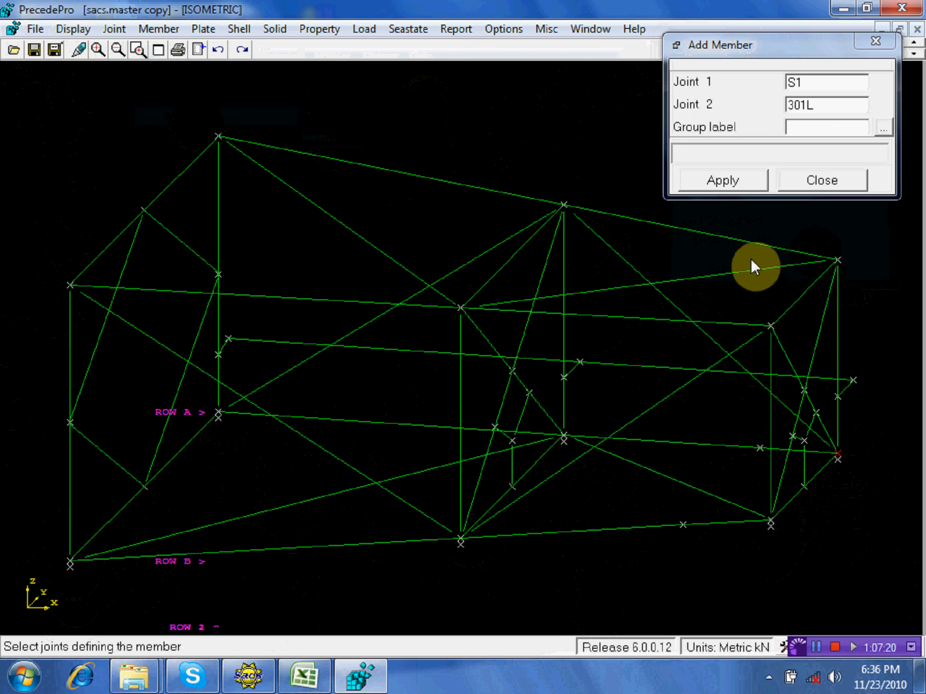
{"action": "left_click", "coordinate": [803, 127]}
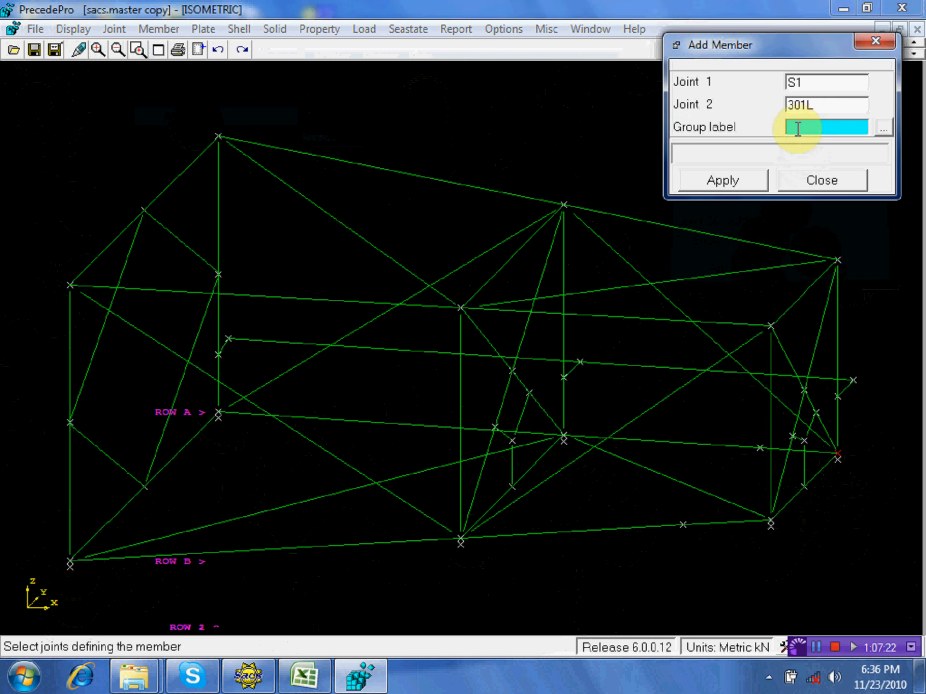
Step: Add two members with group label GAP, one from joint S1 to 301L and one from S4 to 381L
{"action": "type", "text": "qap"}
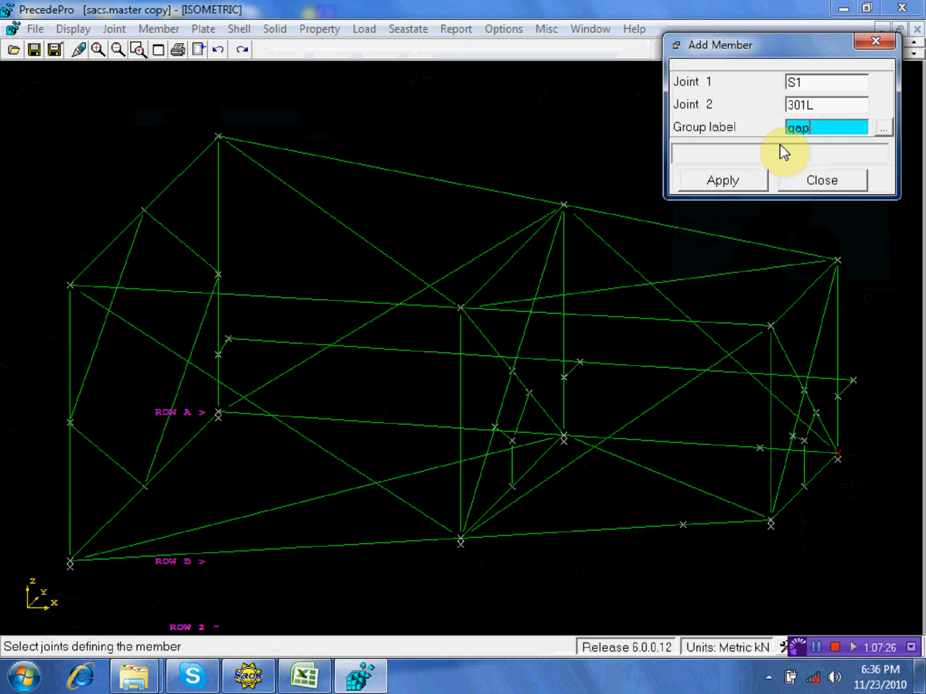
{"action": "left_click", "coordinate": [736, 186]}
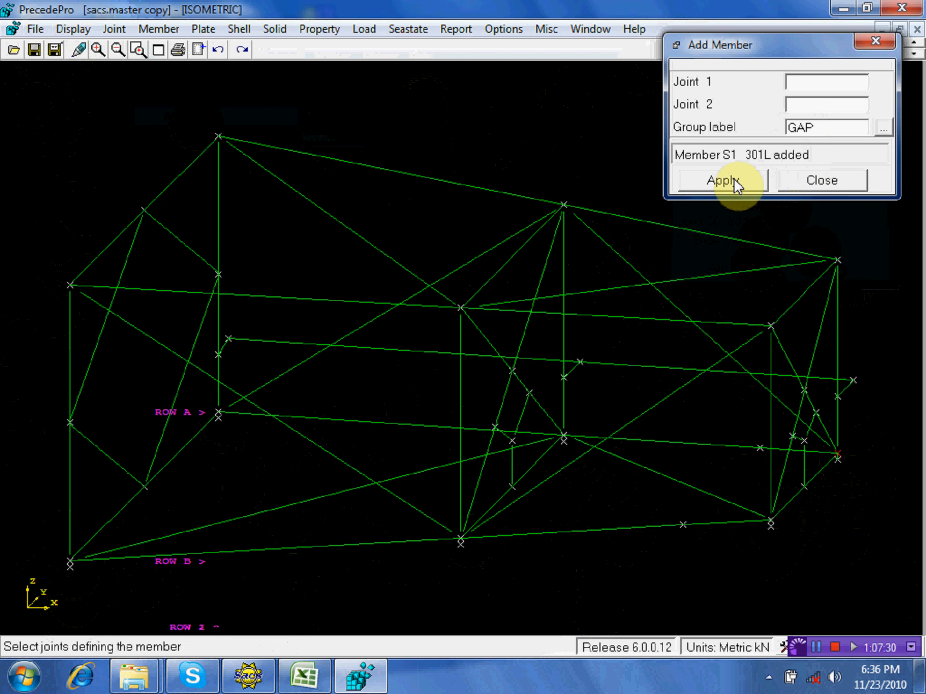
{"action": "left_click", "coordinate": [784, 533]}
{"action": "left_click", "coordinate": [773, 517]}
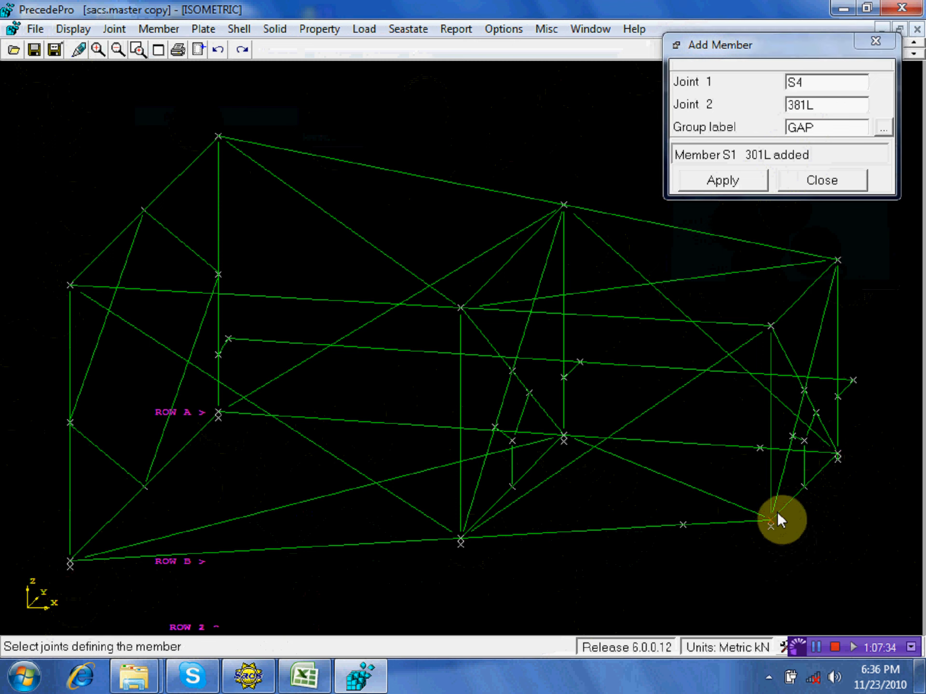
{"action": "left_click", "coordinate": [731, 181]}
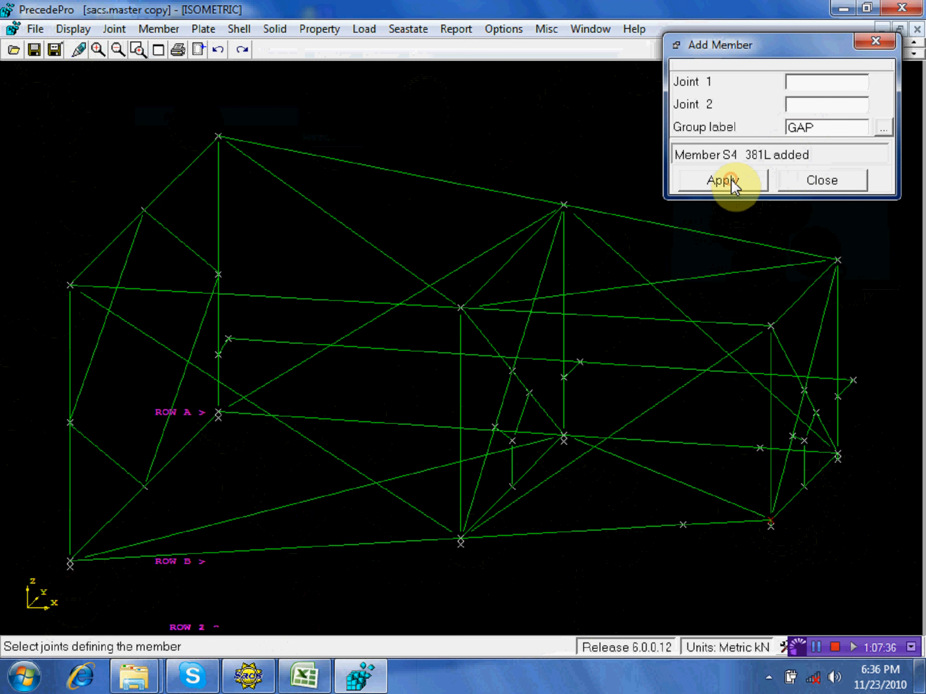
Step: Add GAP members from joint S2 to 201L and from joint S5 to 281L
{"action": "left_click", "coordinate": [569, 444]}
{"action": "left_click", "coordinate": [568, 429]}
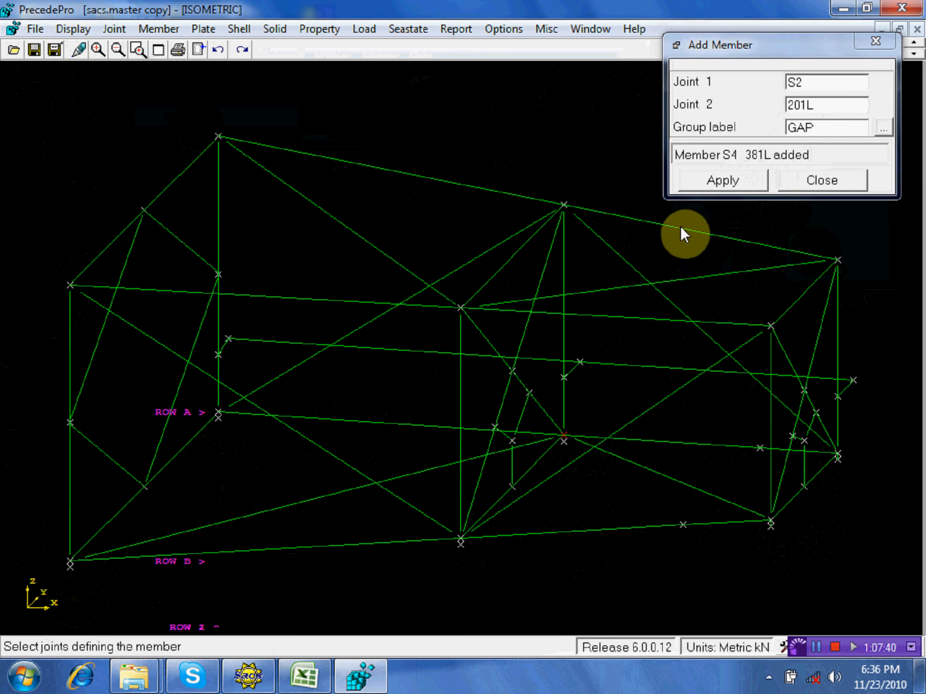
{"action": "left_click", "coordinate": [716, 181]}
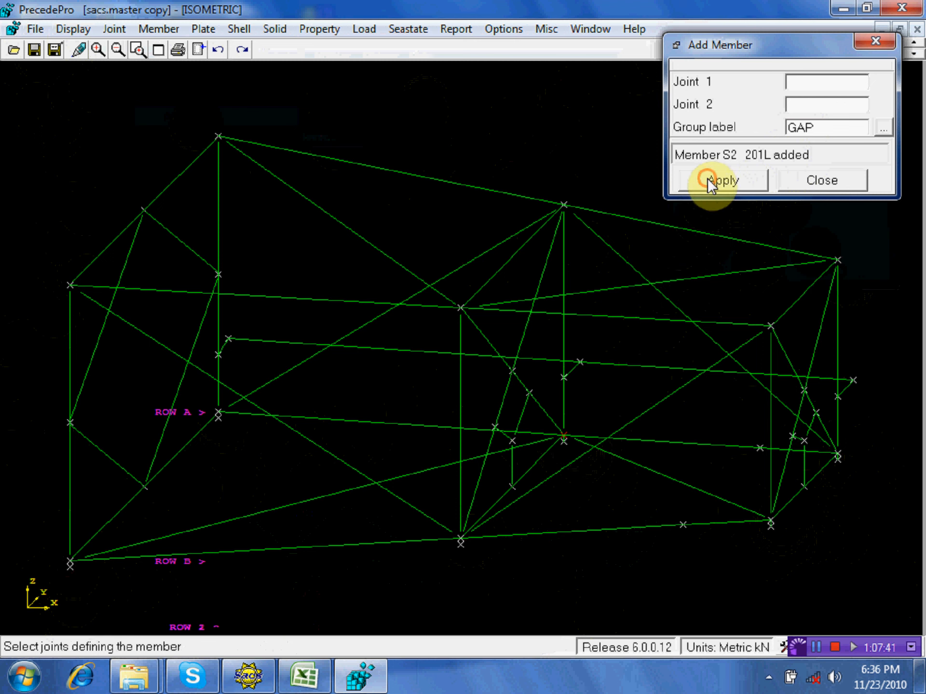
{"action": "left_click", "coordinate": [458, 547]}
{"action": "left_click", "coordinate": [577, 436]}
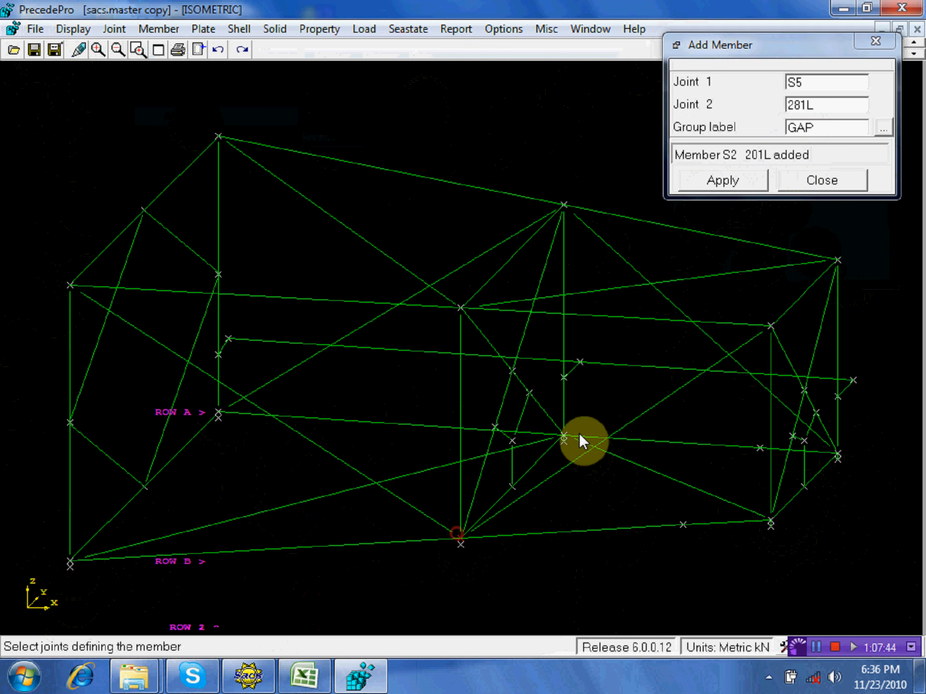
{"action": "left_click", "coordinate": [713, 183]}
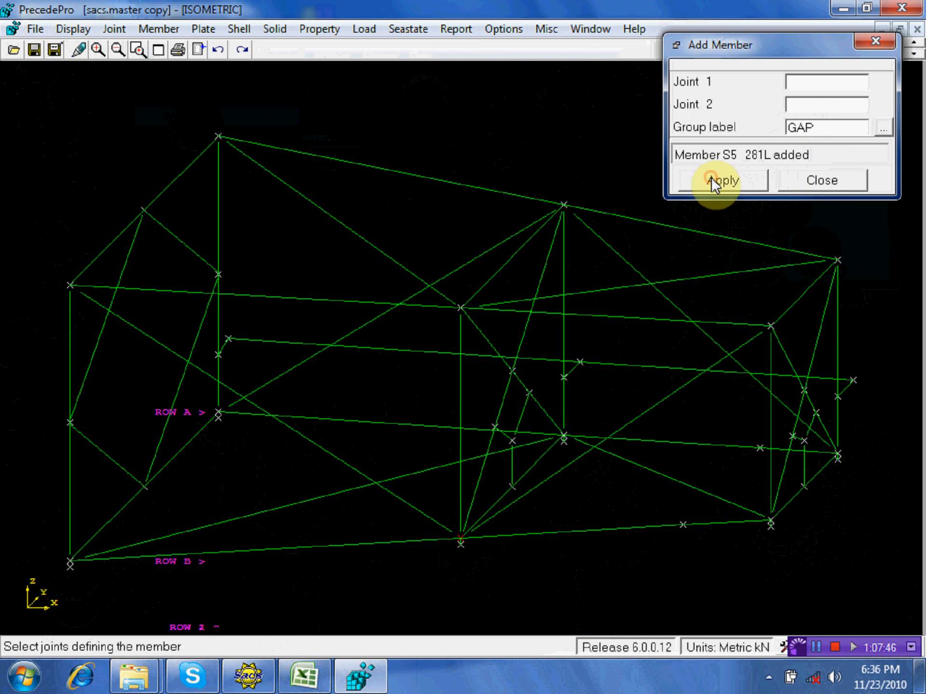
Step: Add a GAP member from joint S6 to 181L and finish adding members
{"action": "left_click", "coordinate": [71, 571]}
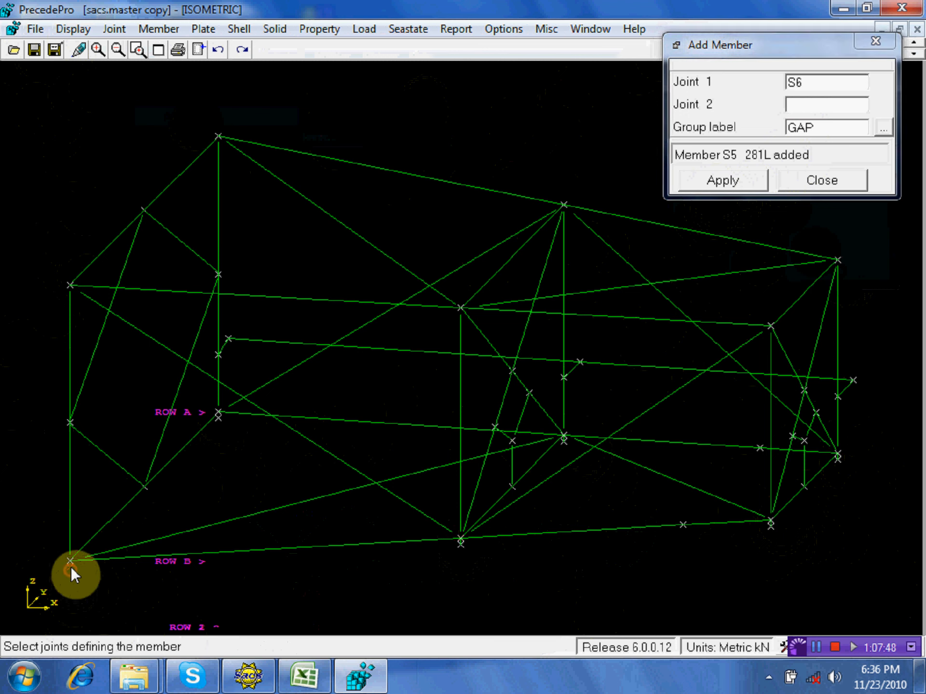
{"action": "left_click", "coordinate": [71, 558]}
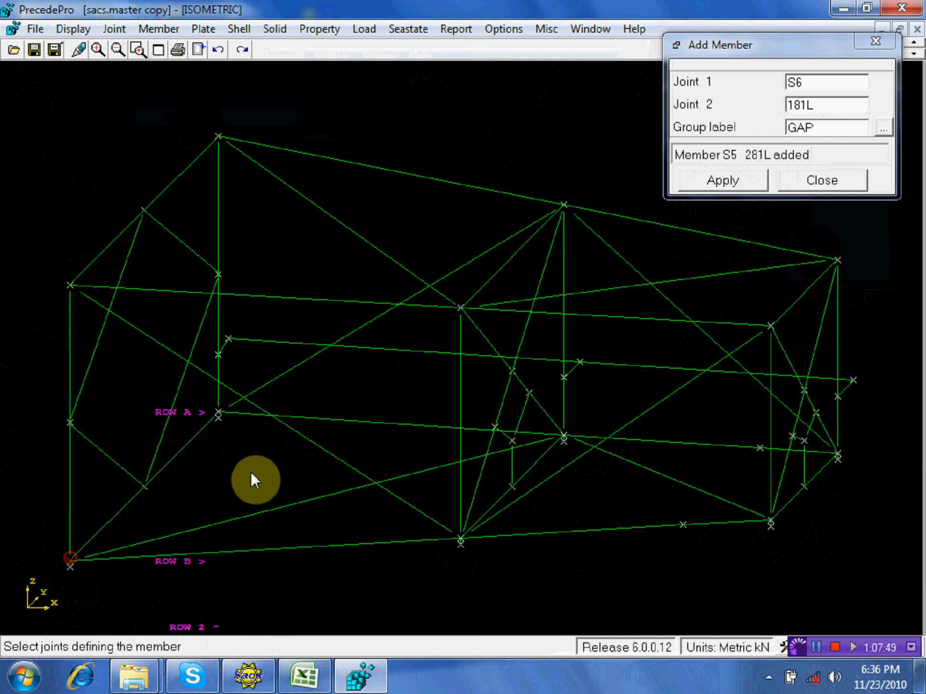
{"action": "left_click", "coordinate": [688, 182]}
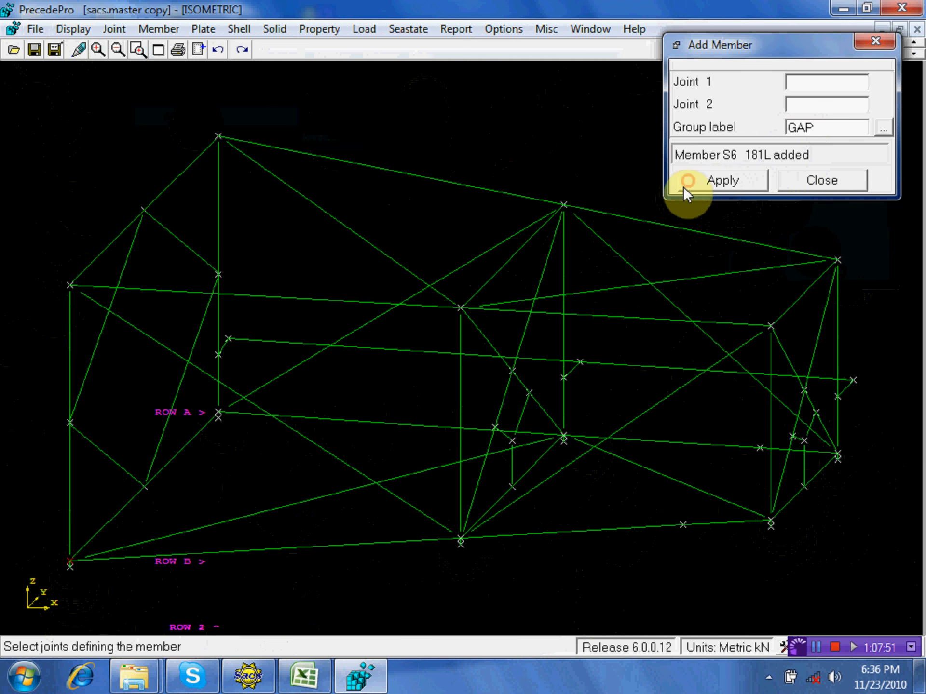
{"action": "left_click", "coordinate": [846, 181]}
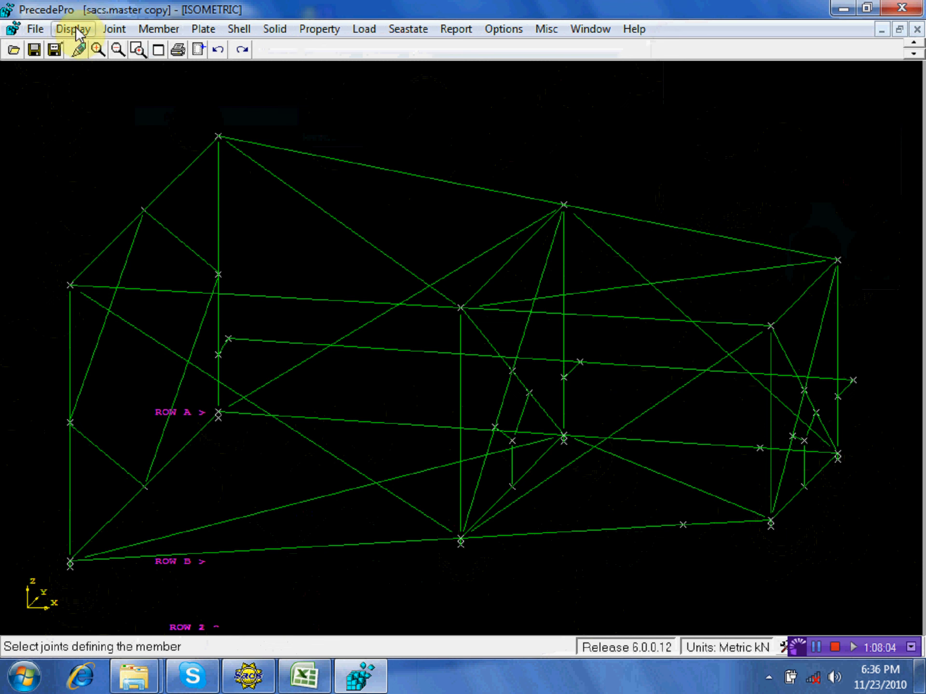
Step: Set the fixity of the six support joints S1 to S6 to 001000
{"action": "left_click", "coordinate": [115, 29]}
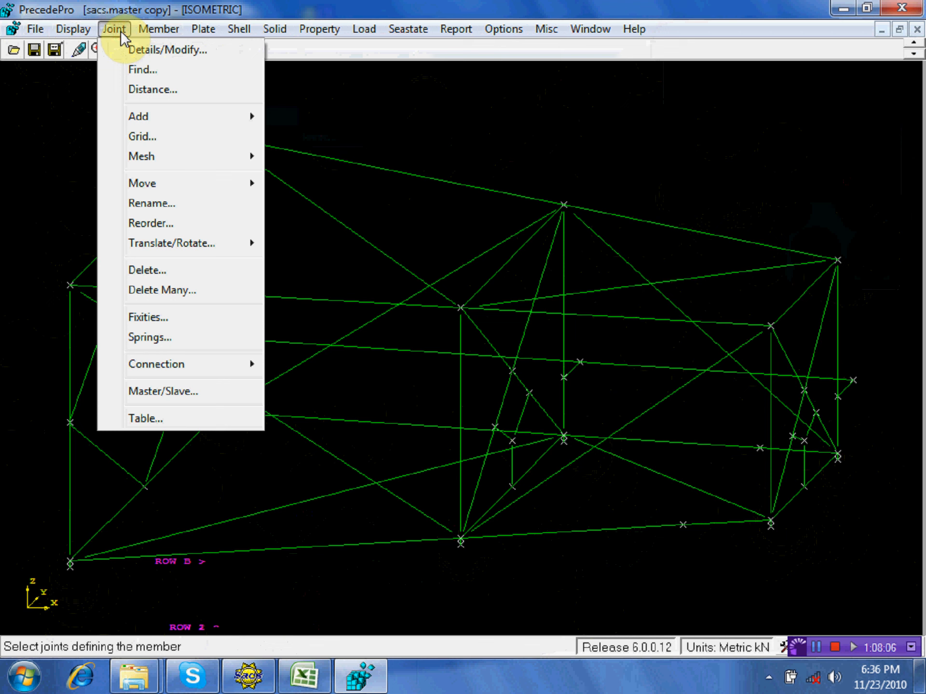
{"action": "left_click", "coordinate": [146, 48]}
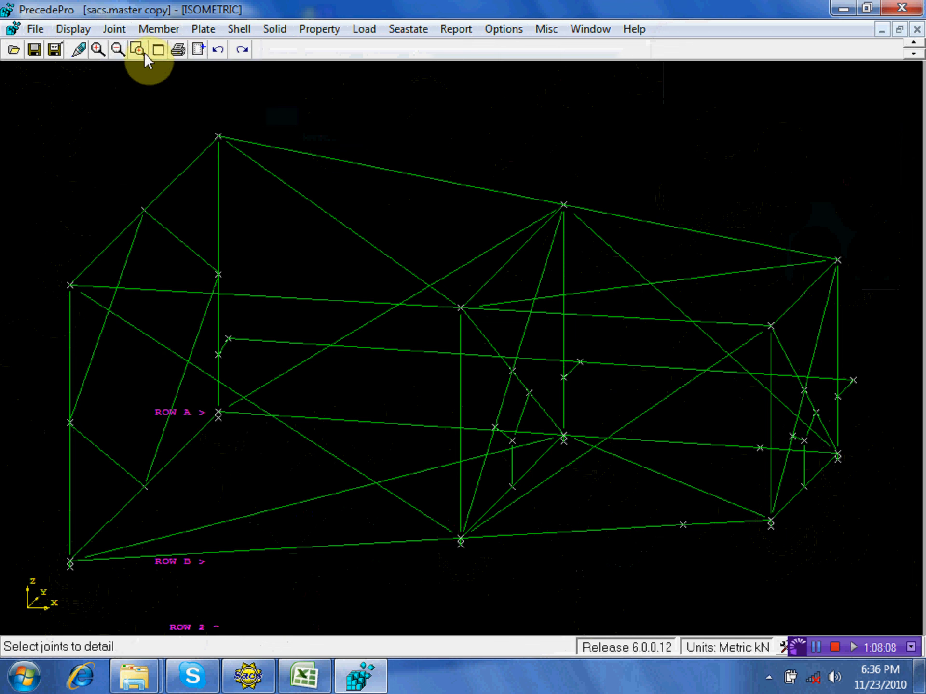
{"action": "left_click", "coordinate": [73, 571]}
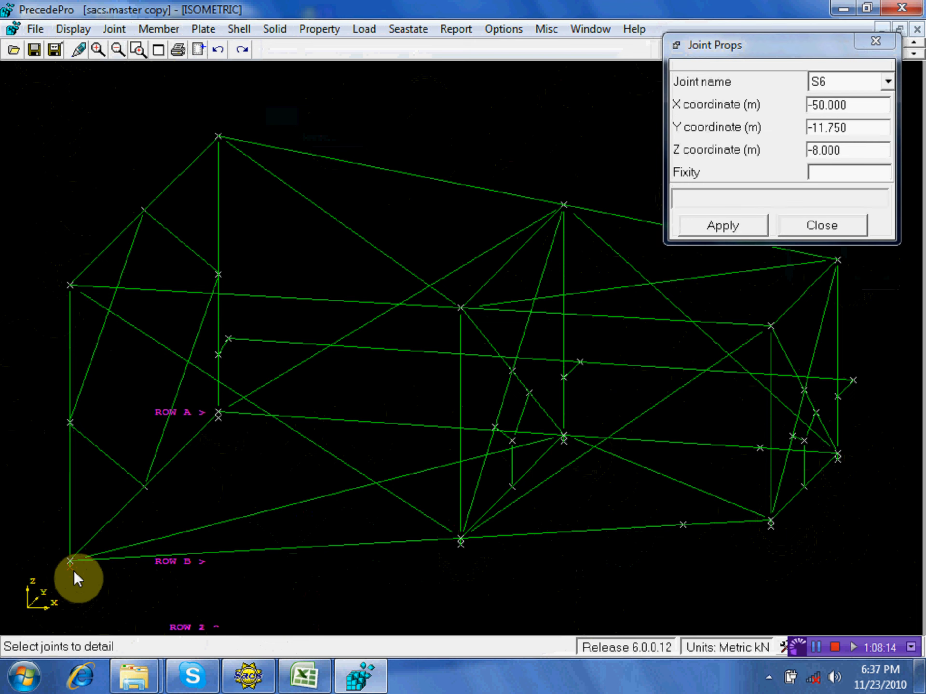
{"action": "left_click", "coordinate": [217, 421]}
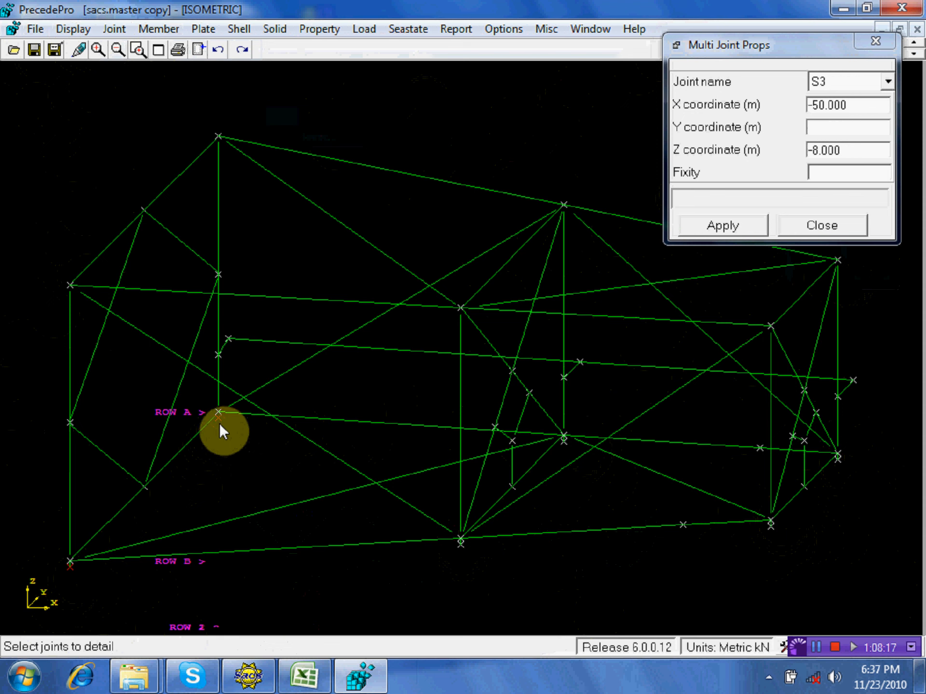
{"action": "left_click", "coordinate": [563, 447]}
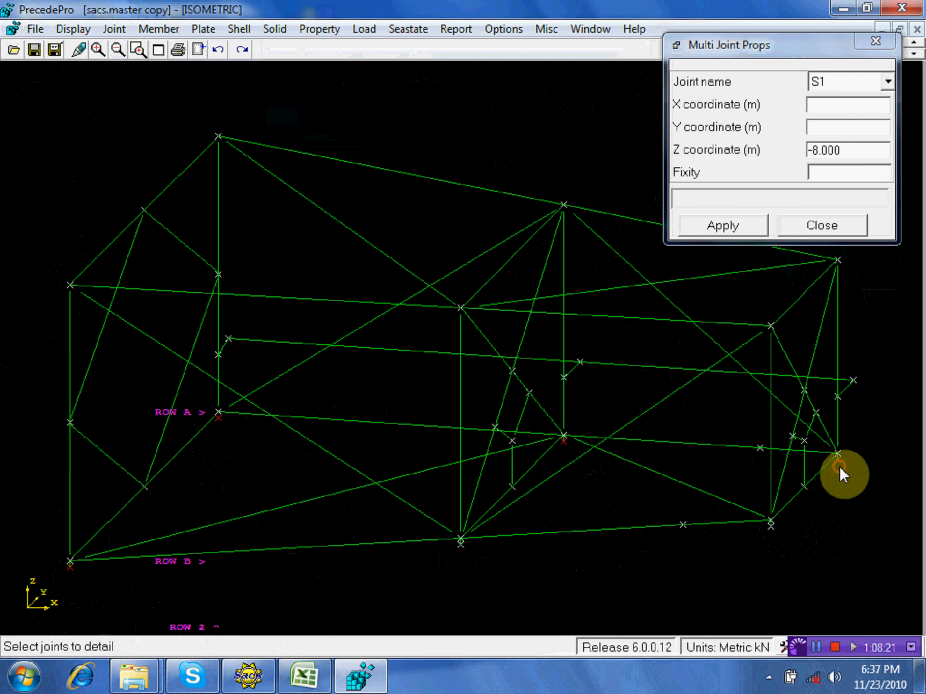
{"action": "left_click", "coordinate": [773, 529]}
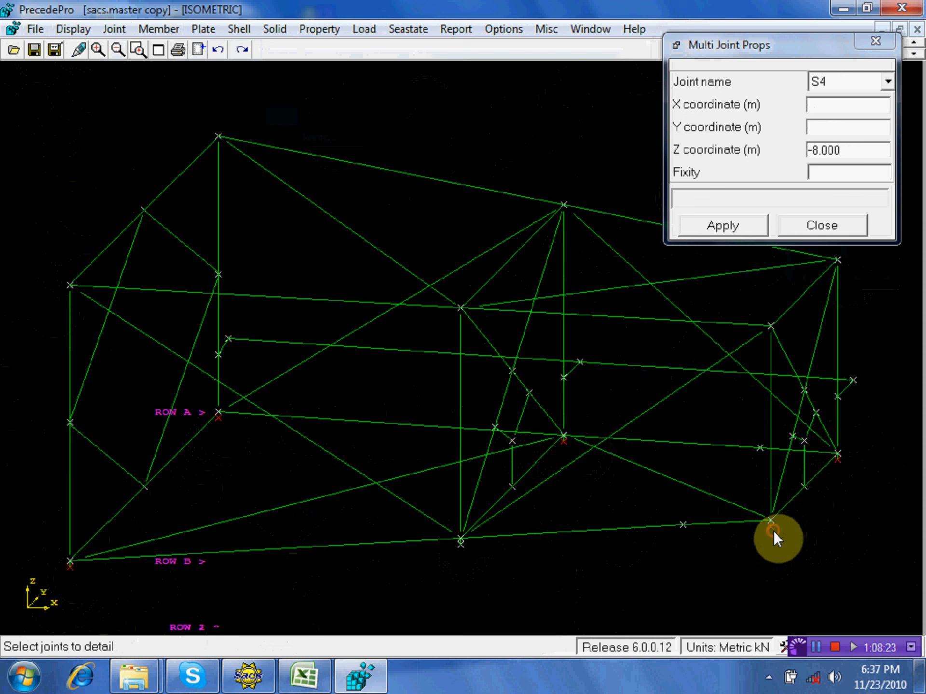
{"action": "left_click", "coordinate": [469, 551]}
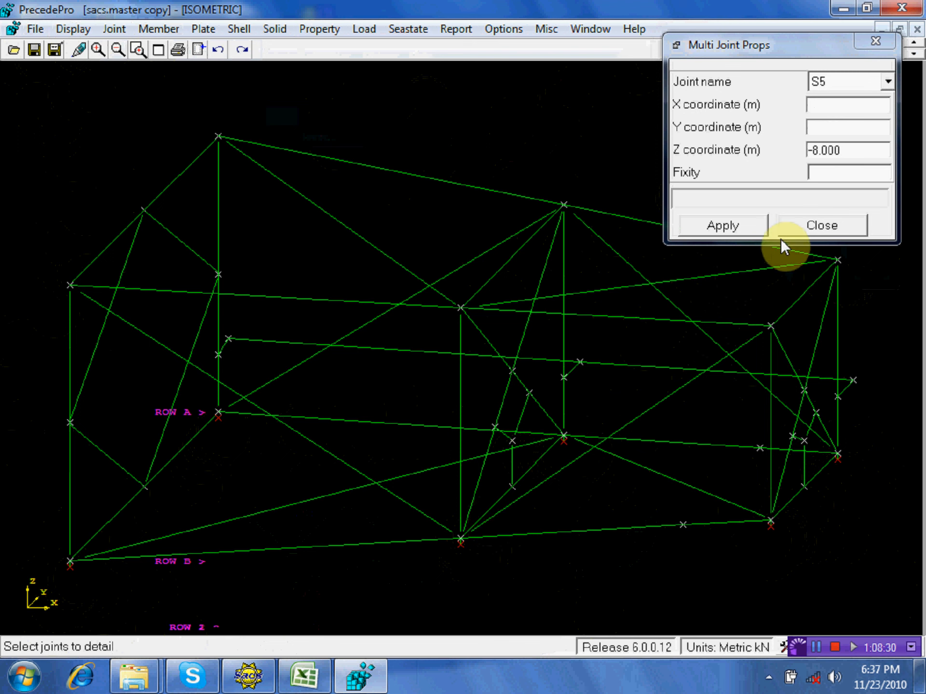
{"action": "left_click", "coordinate": [825, 172]}
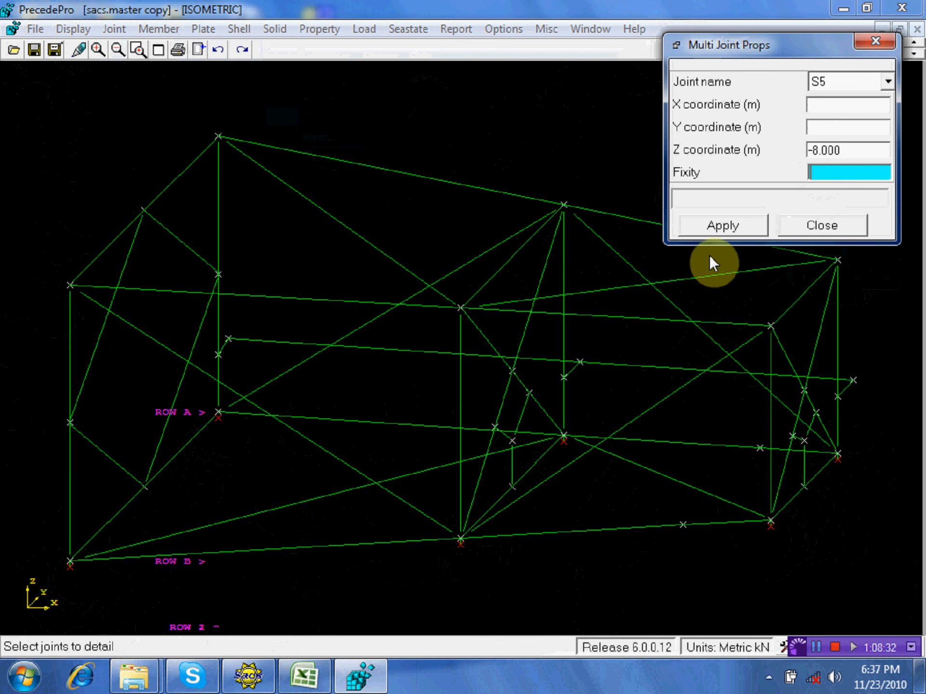
{"action": "type", "text": "001"}
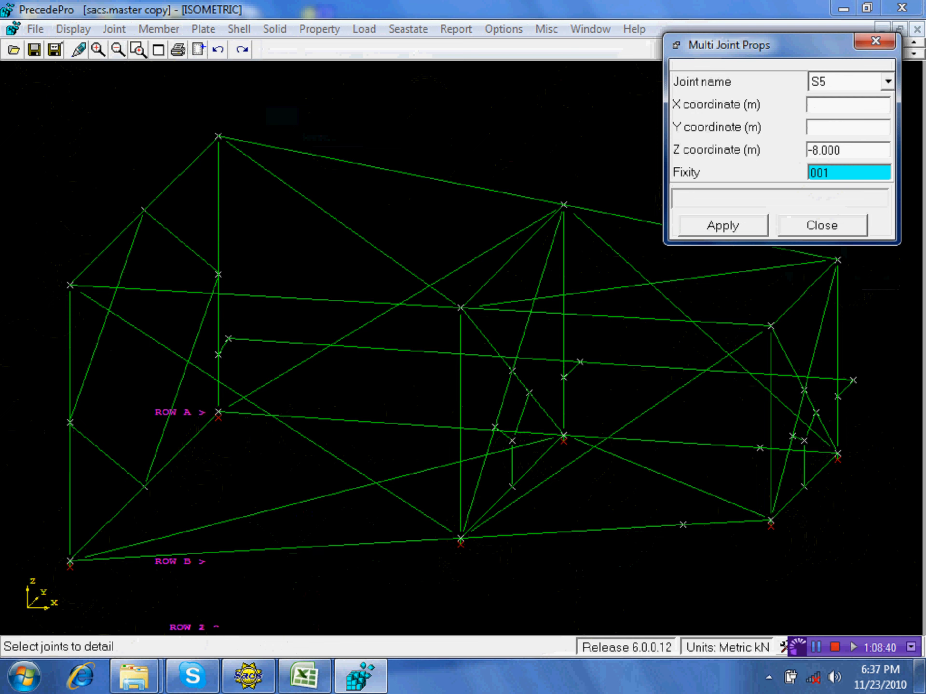
{"action": "type", "text": "000"}
{"action": "left_click", "coordinate": [710, 228]}
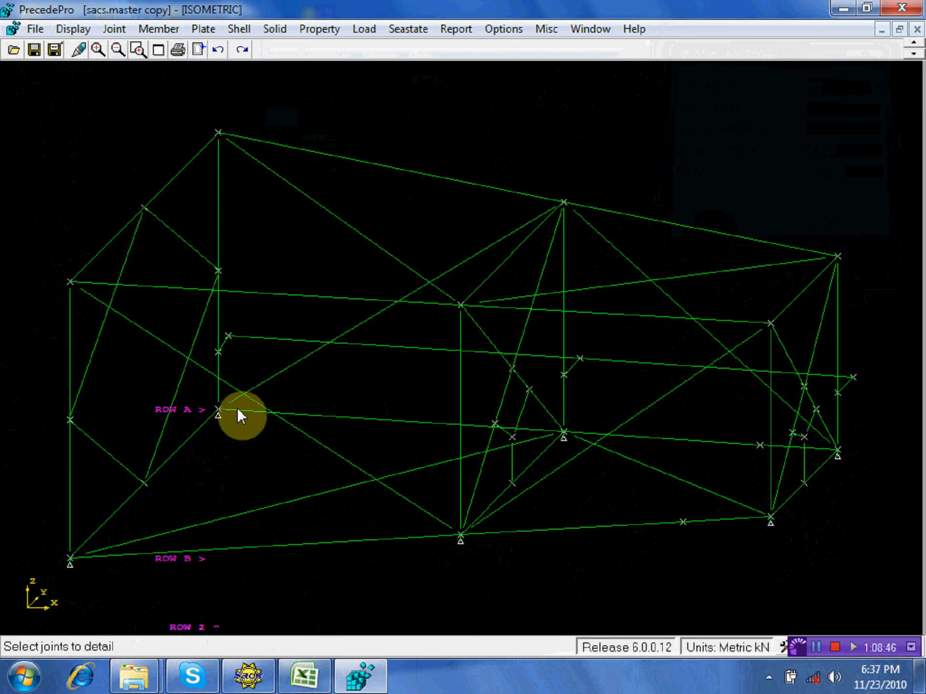
Step: Add the missing GAP member from support joint S3 to 101L and save the model
{"action": "left_click", "coordinate": [138, 49]}
{"action": "left_click", "coordinate": [271, 467]}
{"action": "left_click", "coordinate": [202, 384]}
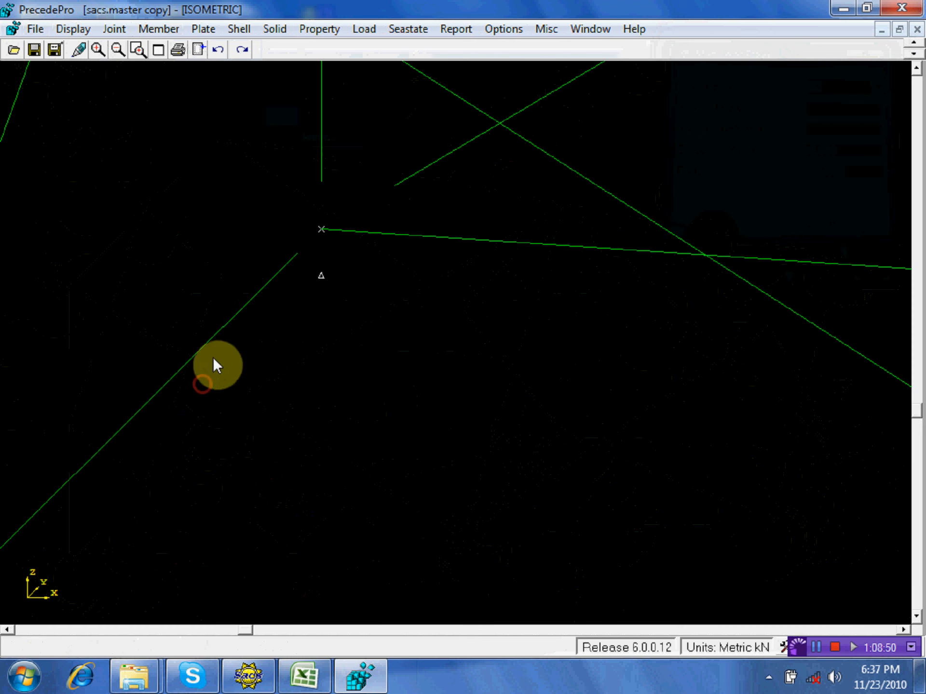
{"action": "left_click", "coordinate": [159, 30]}
{"action": "left_click", "coordinate": [189, 117]}
{"action": "left_click", "coordinate": [320, 272]}
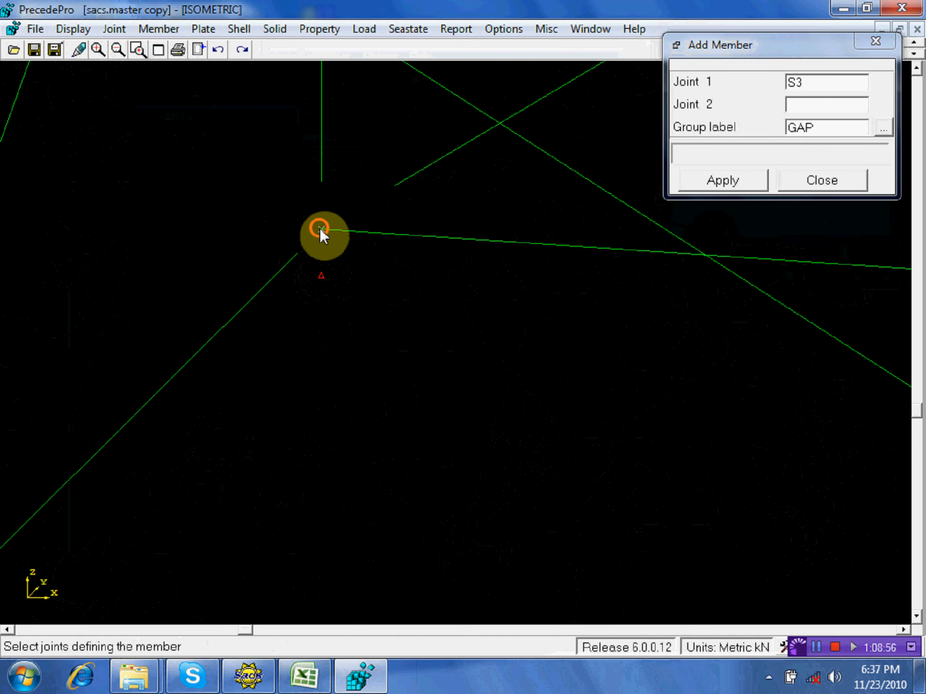
{"action": "left_click", "coordinate": [321, 229]}
{"action": "left_click", "coordinate": [734, 180]}
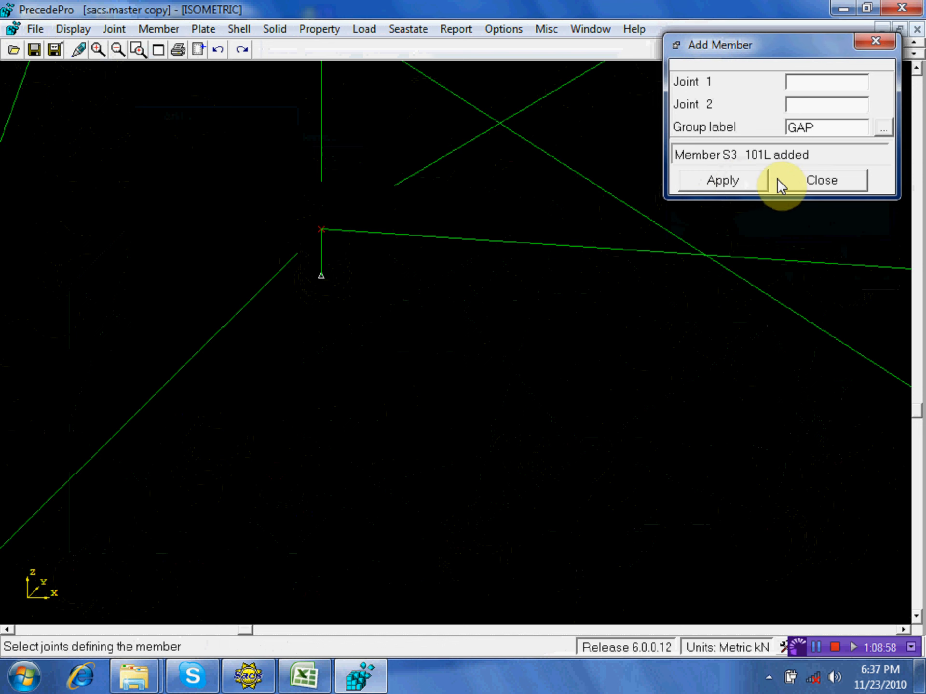
{"action": "left_click", "coordinate": [822, 181]}
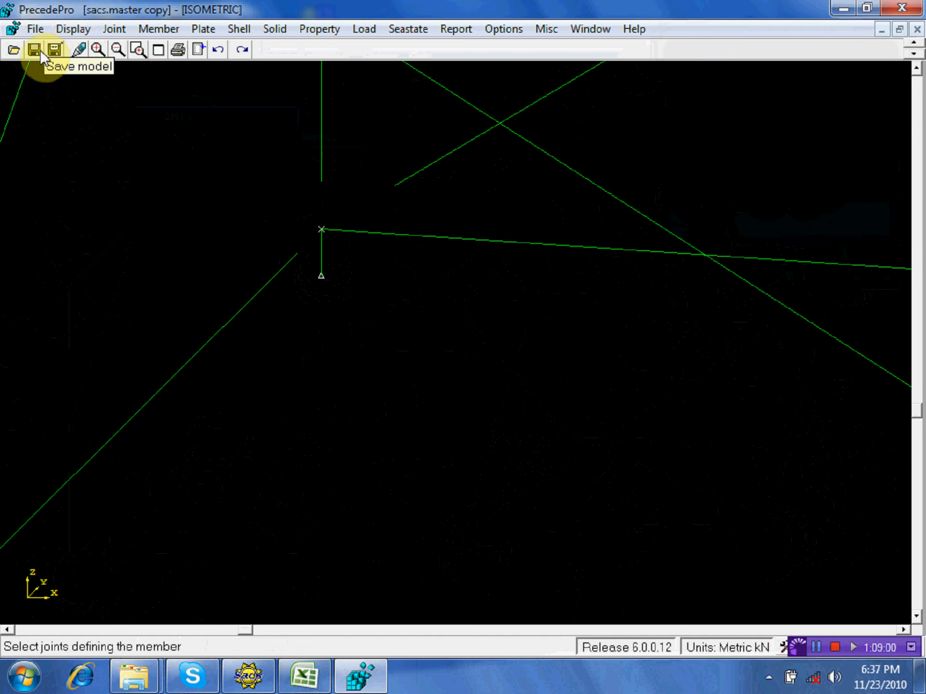
{"action": "left_click", "coordinate": [35, 51]}
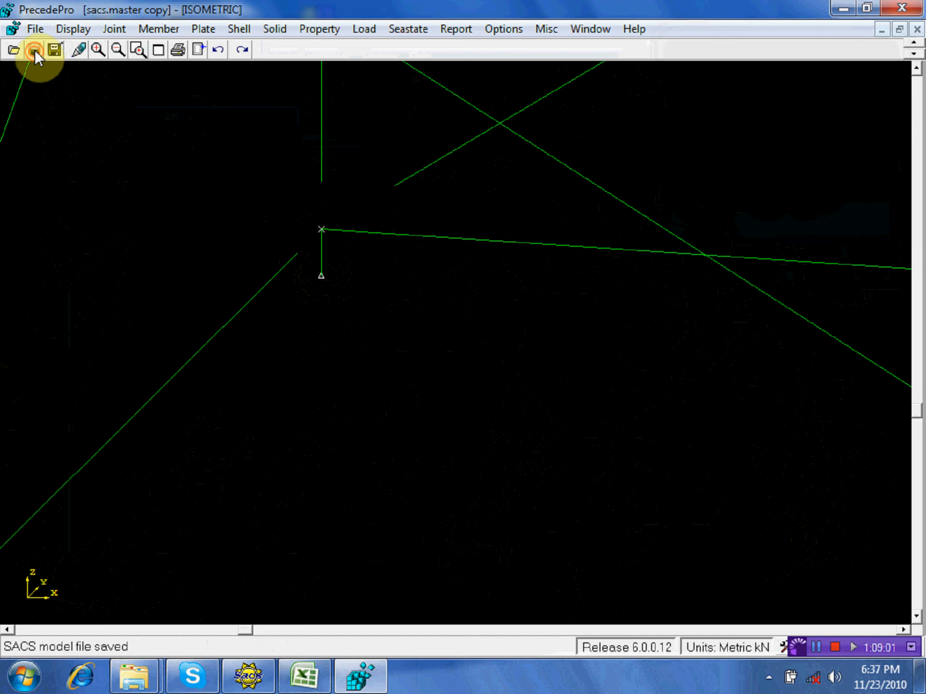
Step: Check the coordinates and fixity of support joint S6 in its joint details
{"action": "left_click", "coordinate": [117, 50]}
{"action": "left_click", "coordinate": [117, 50]}
{"action": "left_click", "coordinate": [118, 51]}
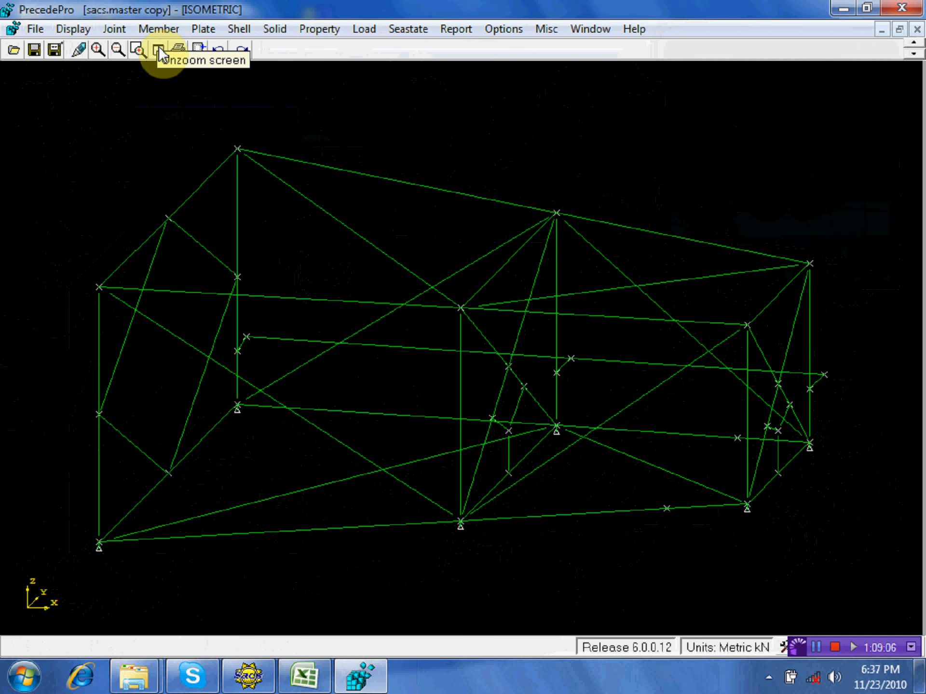
{"action": "left_click", "coordinate": [112, 29]}
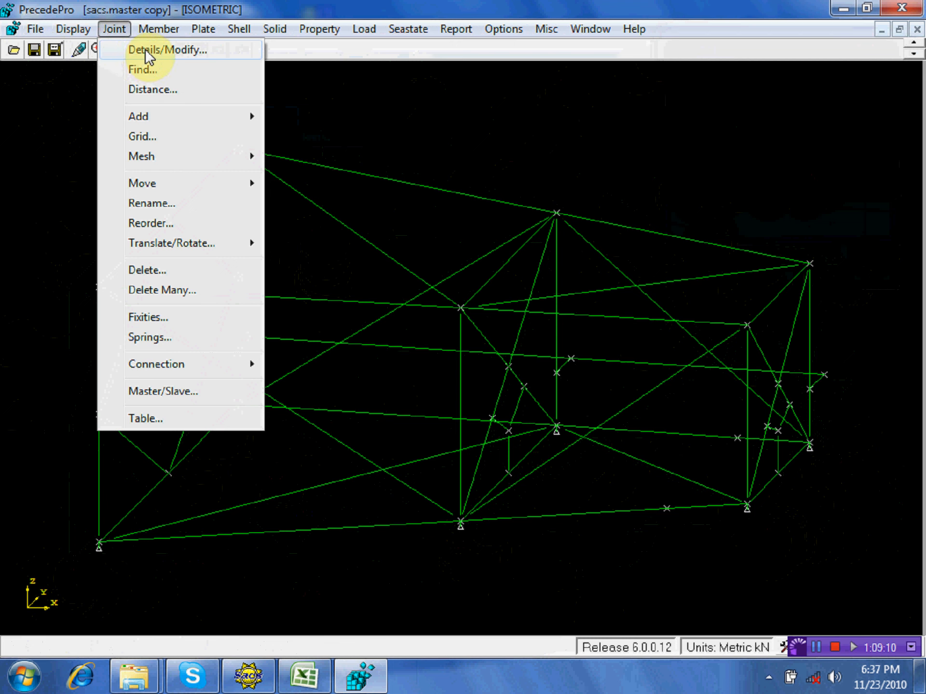
{"action": "left_click", "coordinate": [145, 48]}
{"action": "left_click", "coordinate": [95, 558]}
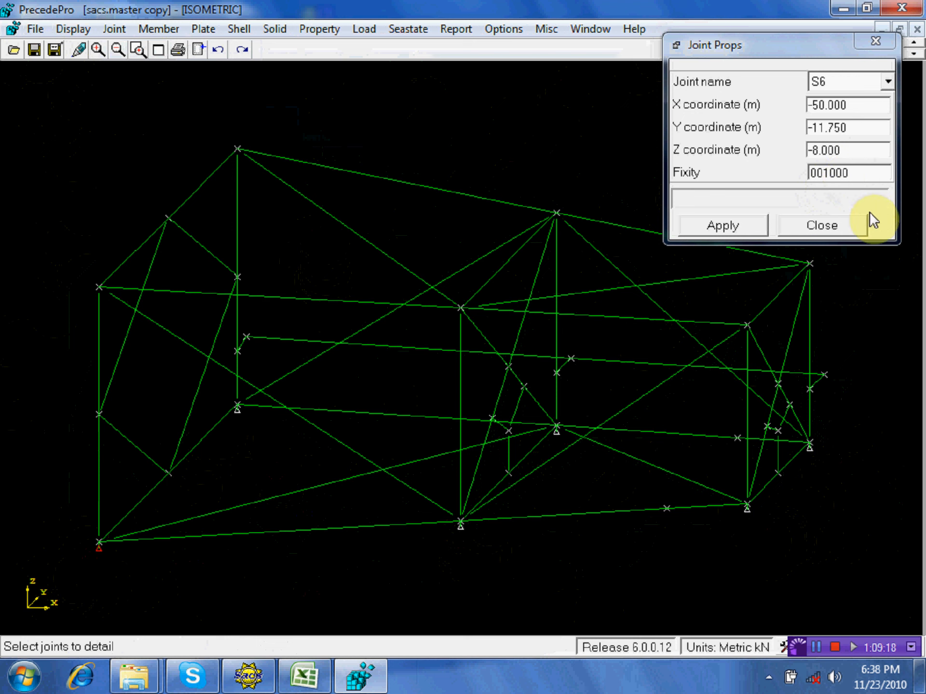
{"action": "left_click", "coordinate": [851, 226]}
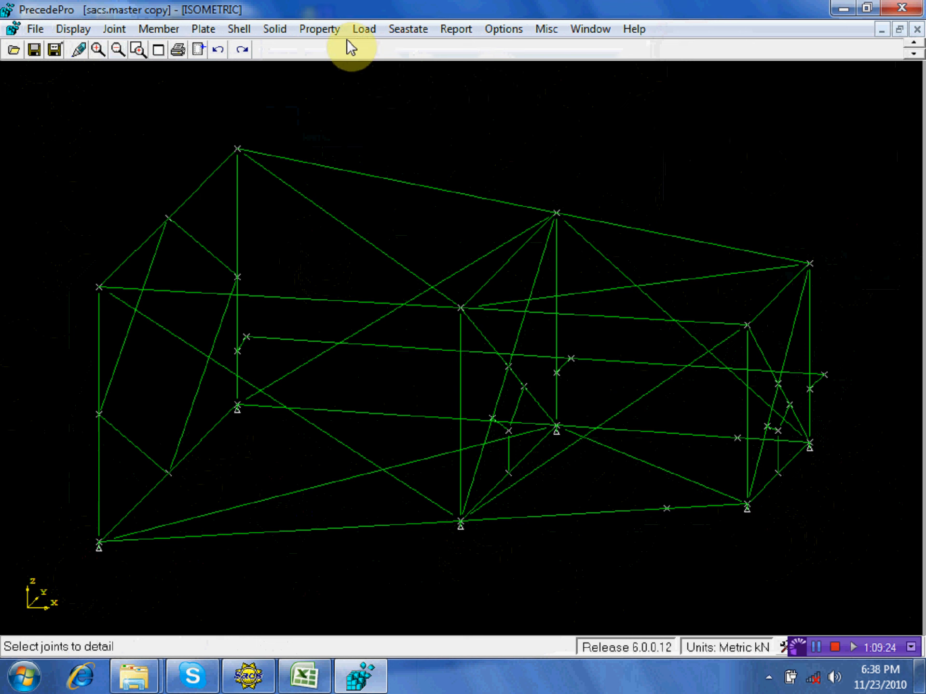
Step: Define the undefined member group GAP as a Tubular section with an OD of 90.0 cm and a wall thickness of 2.54 cm
{"action": "left_click", "coordinate": [319, 29]}
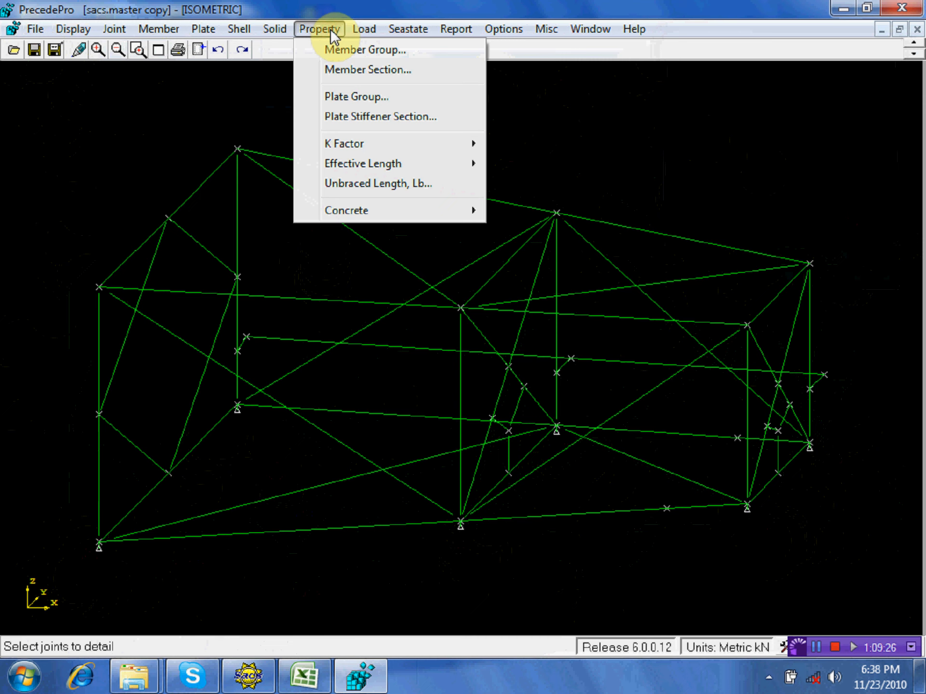
{"action": "left_click", "coordinate": [341, 51]}
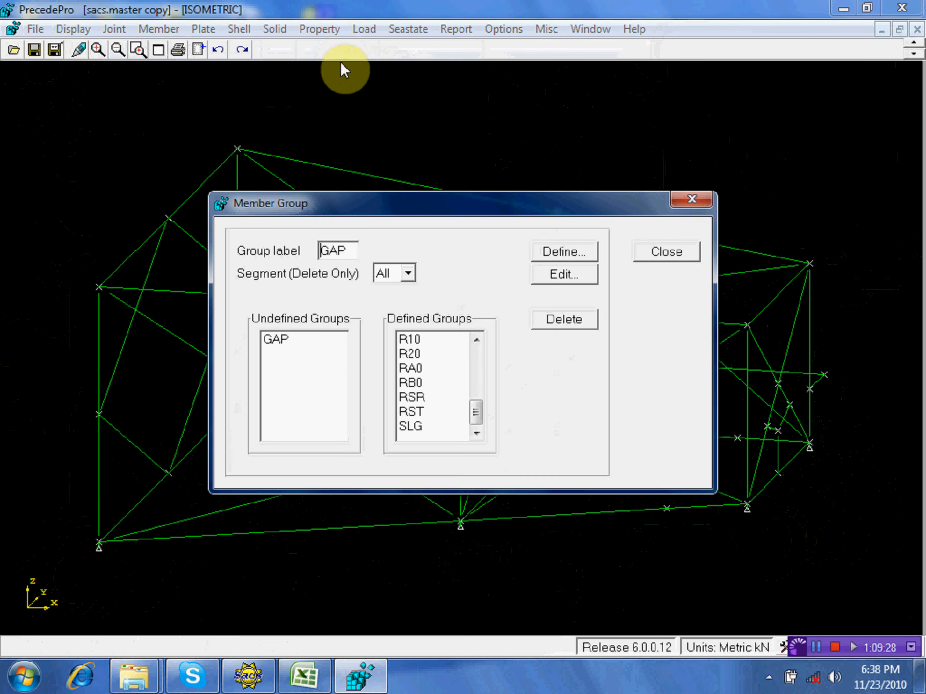
{"action": "left_click", "coordinate": [272, 339]}
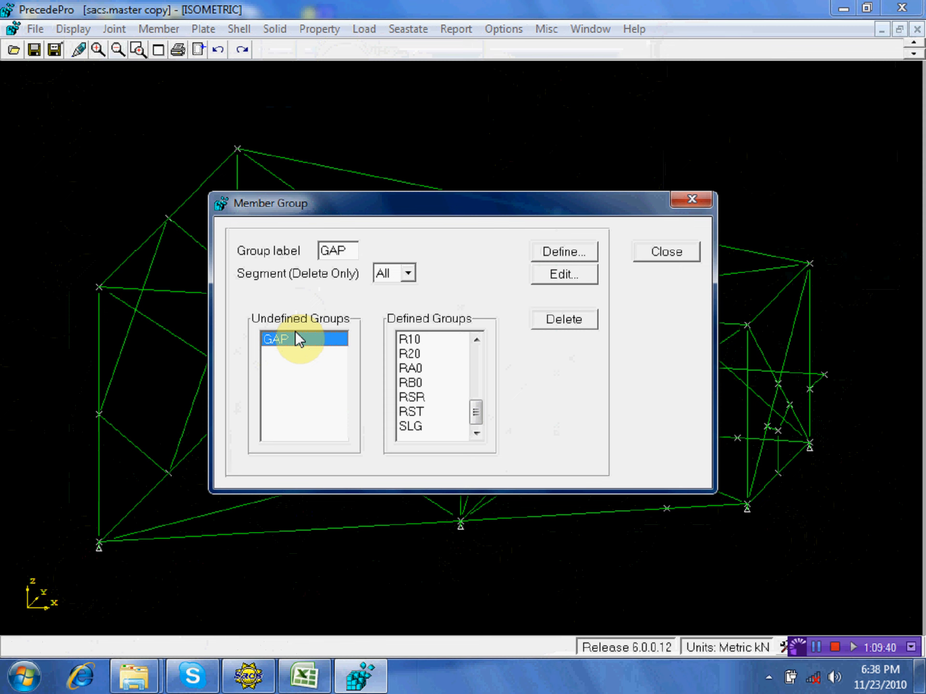
{"action": "left_click", "coordinate": [569, 252]}
{"action": "left_click", "coordinate": [569, 228]}
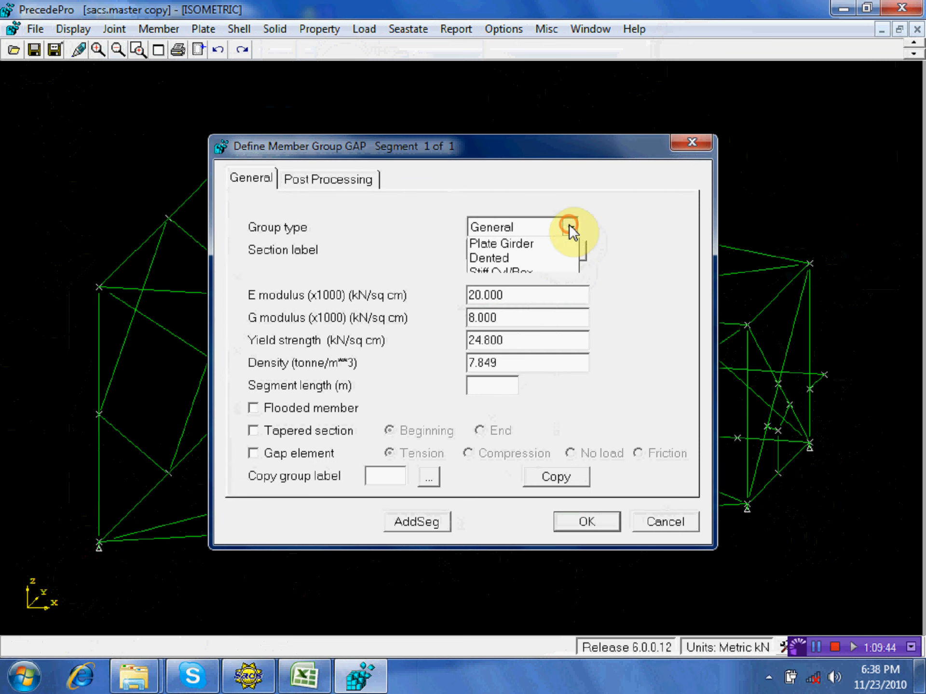
{"action": "left_click", "coordinate": [548, 263]}
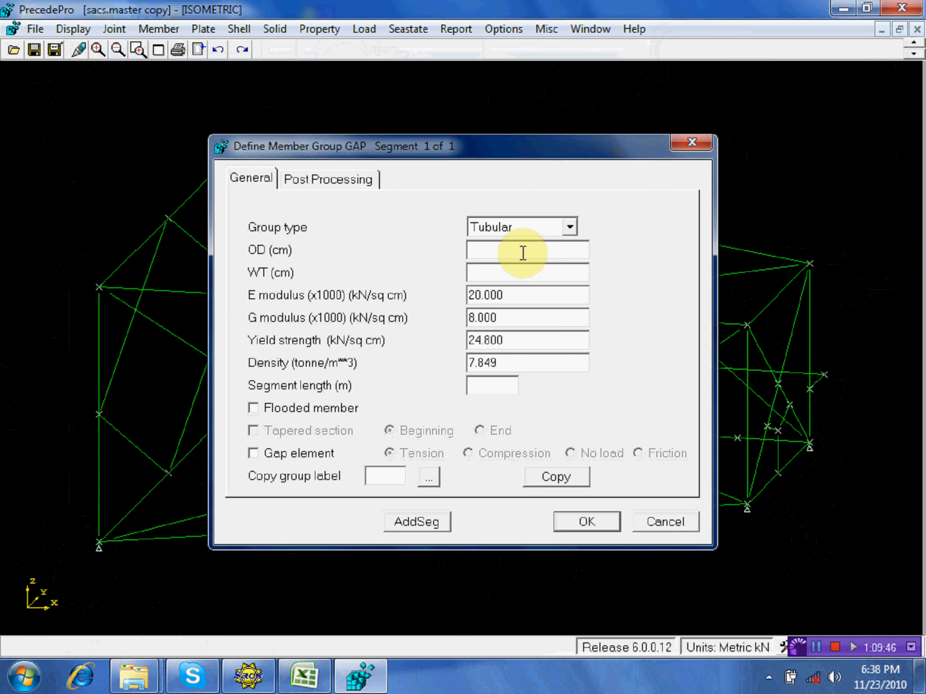
{"action": "left_click", "coordinate": [522, 251]}
{"action": "type", "text": "90.0"}
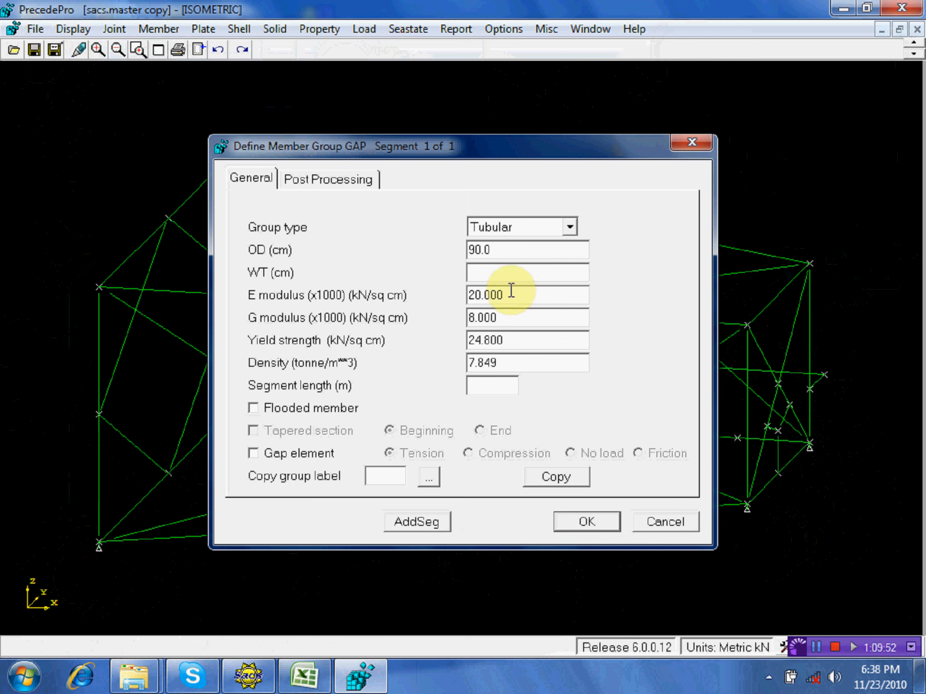
{"action": "left_click", "coordinate": [503, 273]}
{"action": "type", "text": "2"}
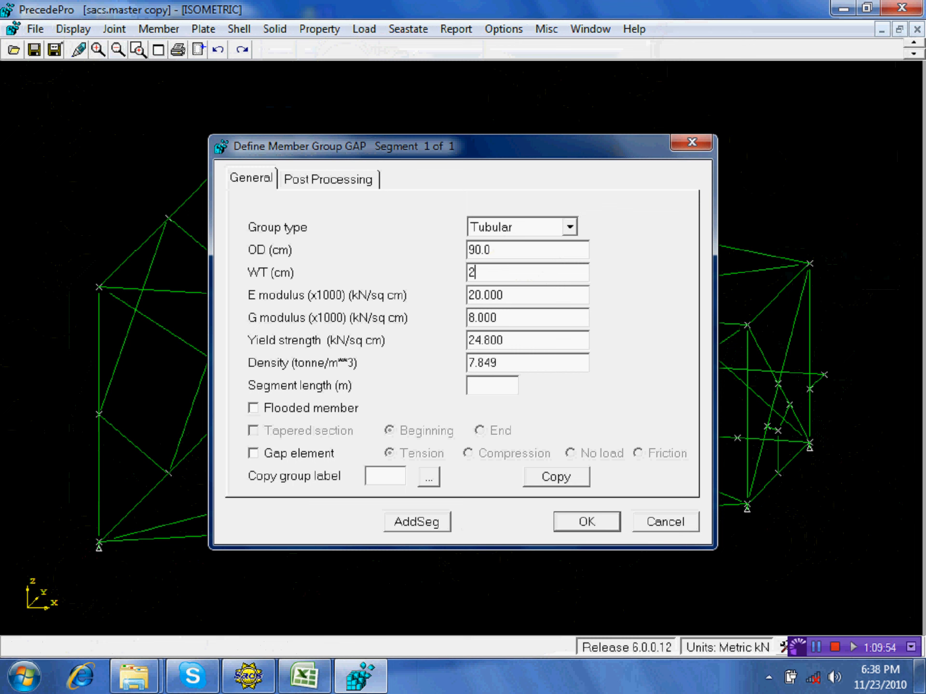
{"action": "type", "text": ".54"}
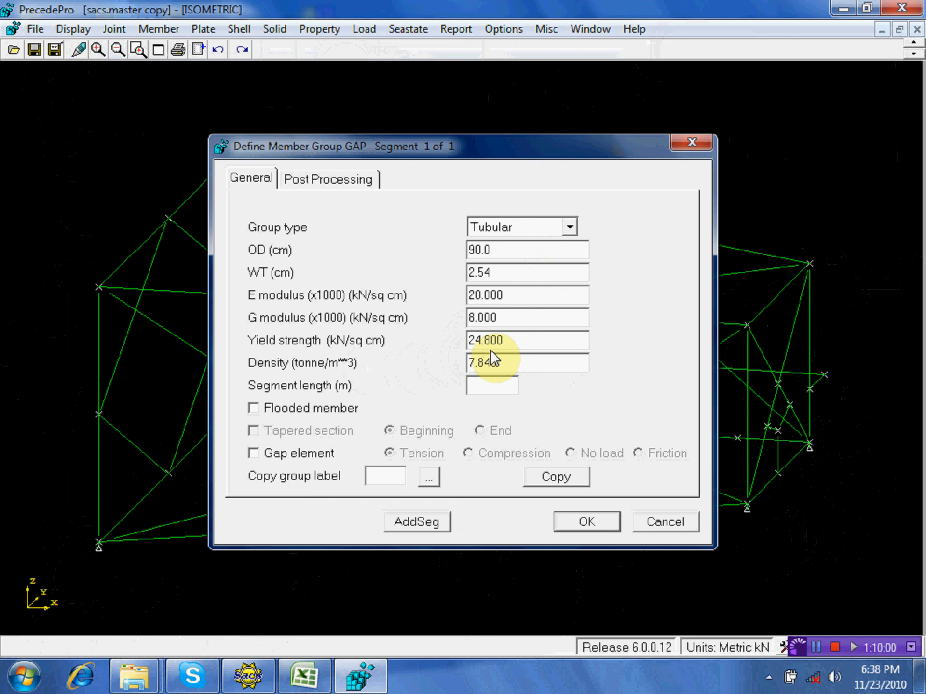
Step: Set the GAP group's density to 0.01 tonne/m³, finish the group definition and save the model
{"action": "left_click_drag", "start_coordinate": [501, 366], "coordinate": [443, 381]}
{"action": "type", "text": "0.01"}
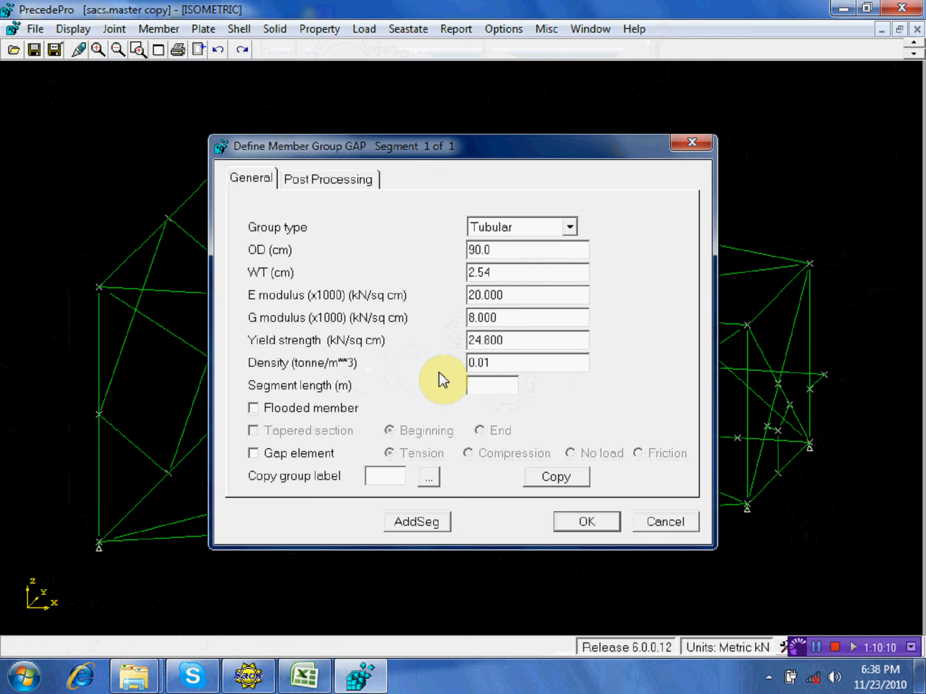
{"action": "left_click", "coordinate": [585, 522]}
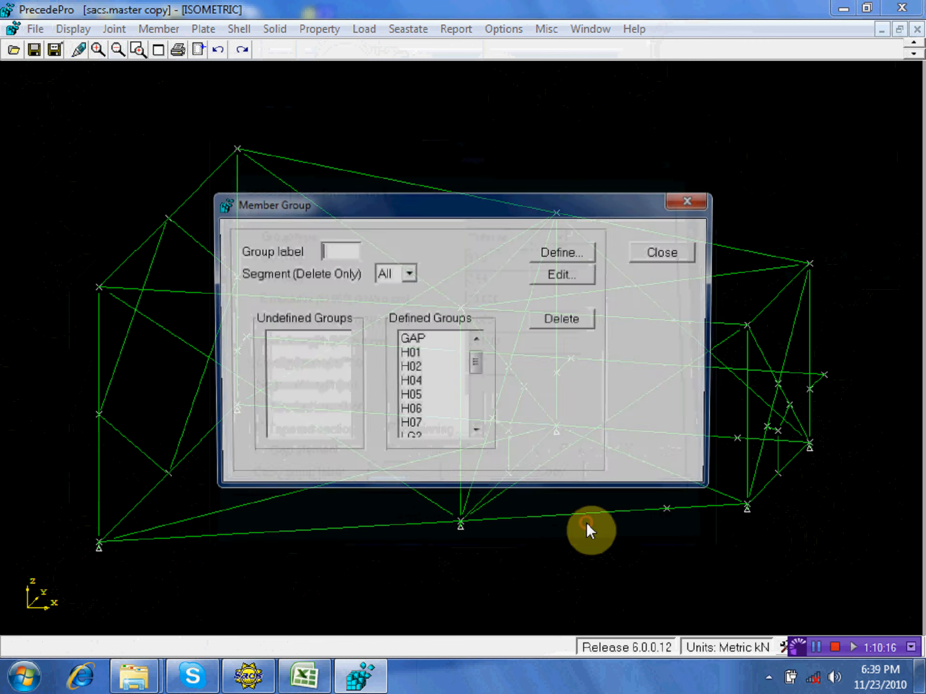
{"action": "left_click", "coordinate": [669, 253]}
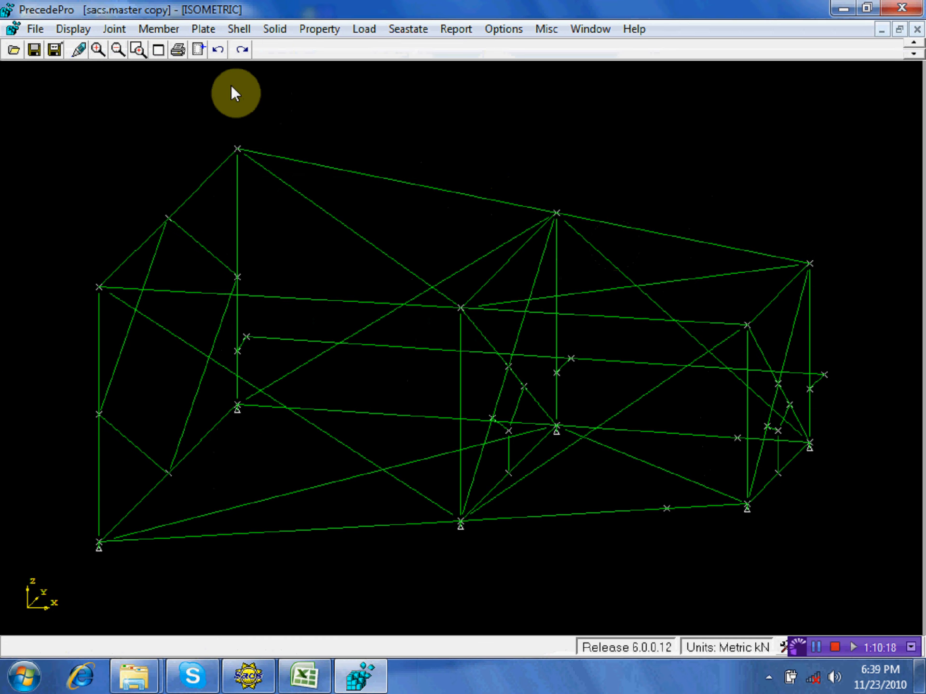
{"action": "left_click", "coordinate": [32, 48]}
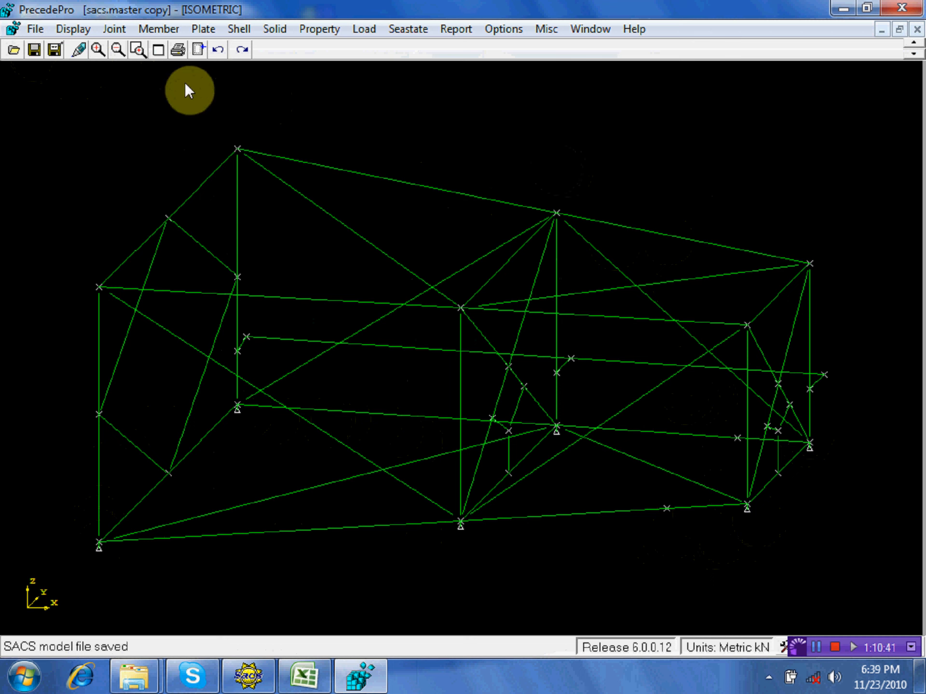
Step: Add springs of 100.0 kN/m in X and Y to base joints 181L, 101L, 281L, 201L, 381L and 301L, and save the model
{"action": "left_click", "coordinate": [115, 28]}
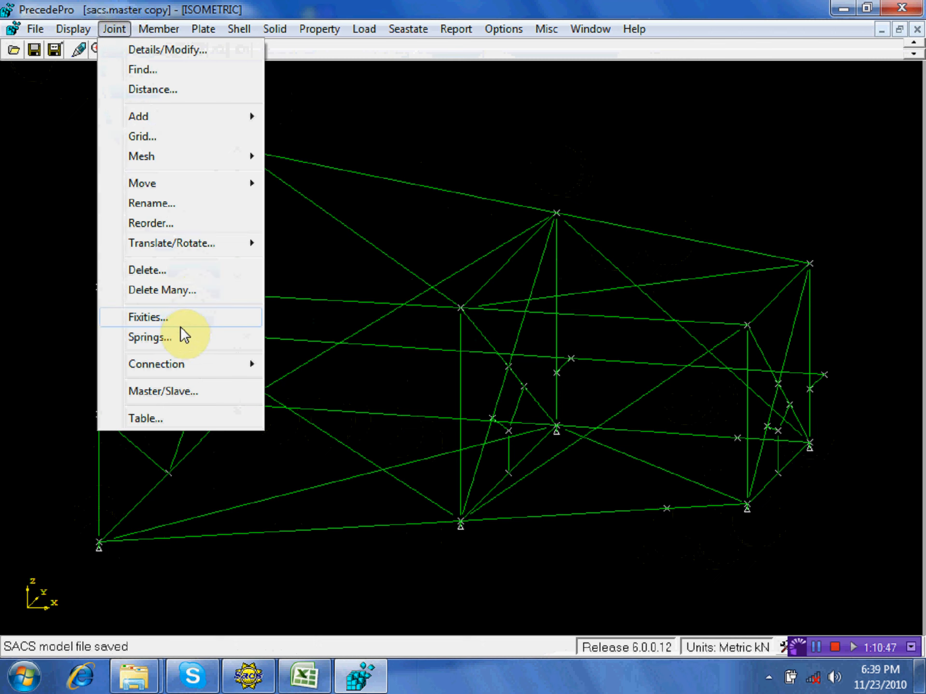
{"action": "left_click", "coordinate": [173, 340]}
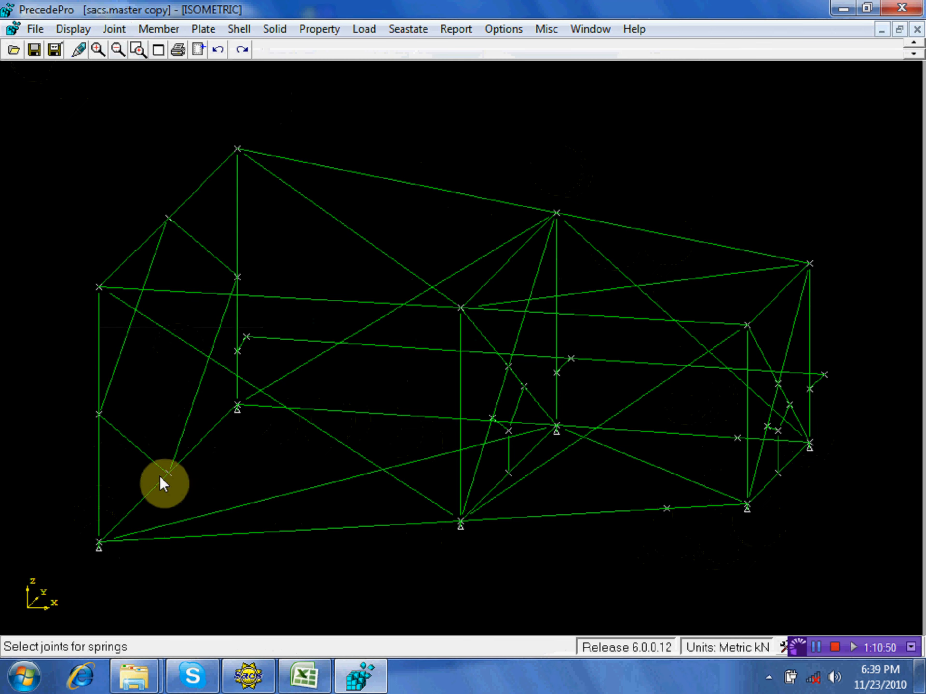
{"action": "left_click", "coordinate": [107, 542]}
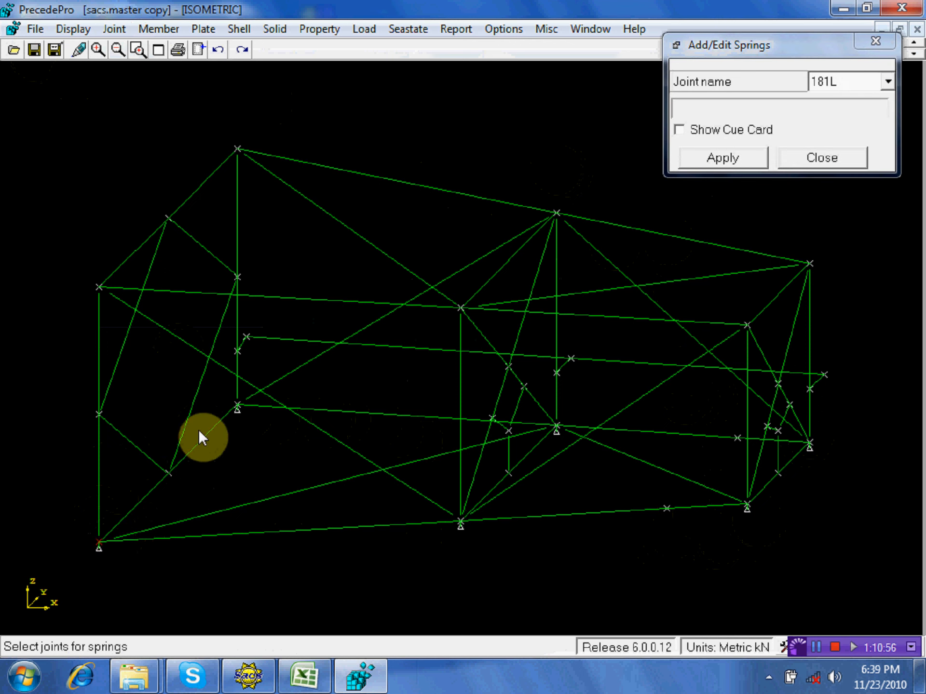
{"action": "left_click", "coordinate": [237, 397]}
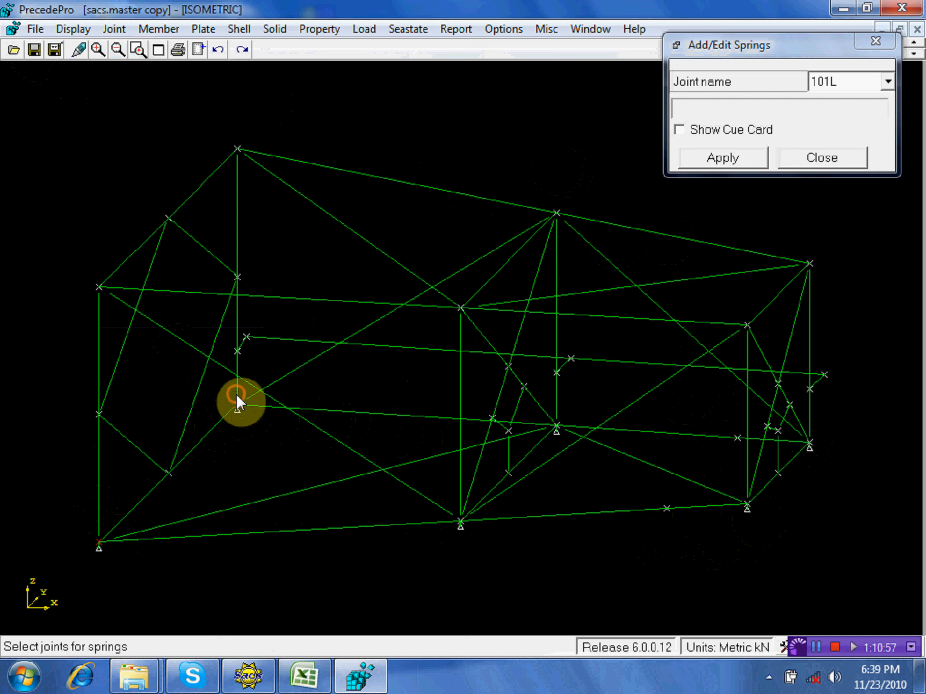
{"action": "left_click", "coordinate": [462, 514]}
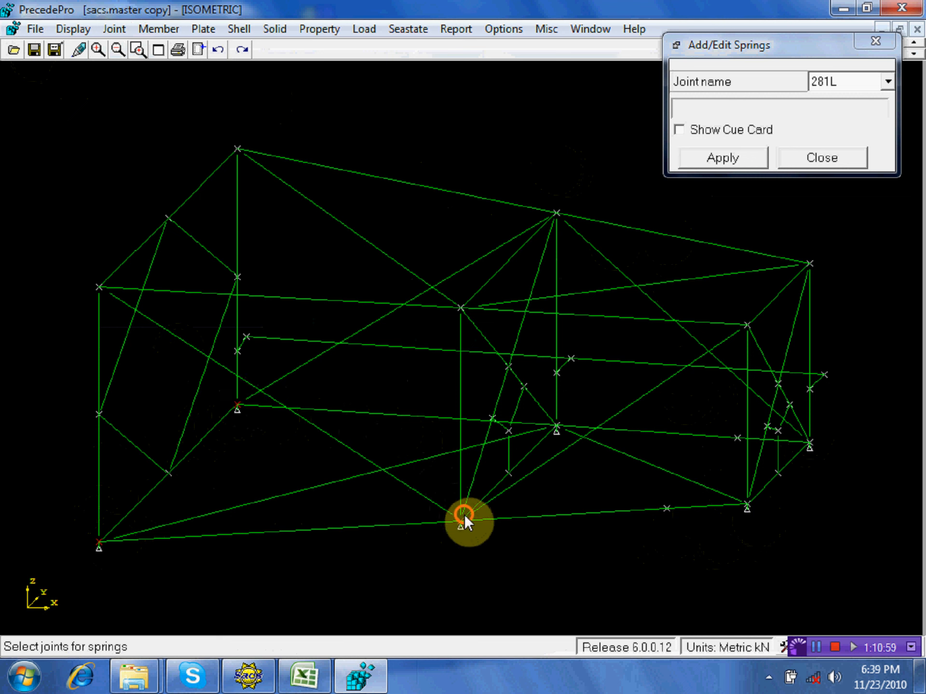
{"action": "left_click", "coordinate": [566, 419]}
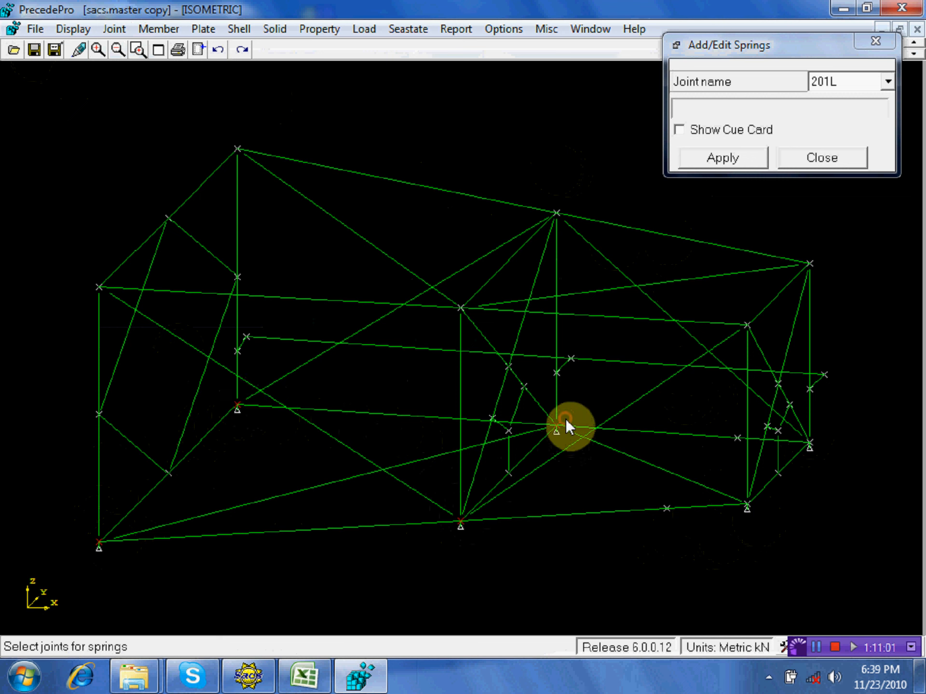
{"action": "left_click", "coordinate": [751, 499]}
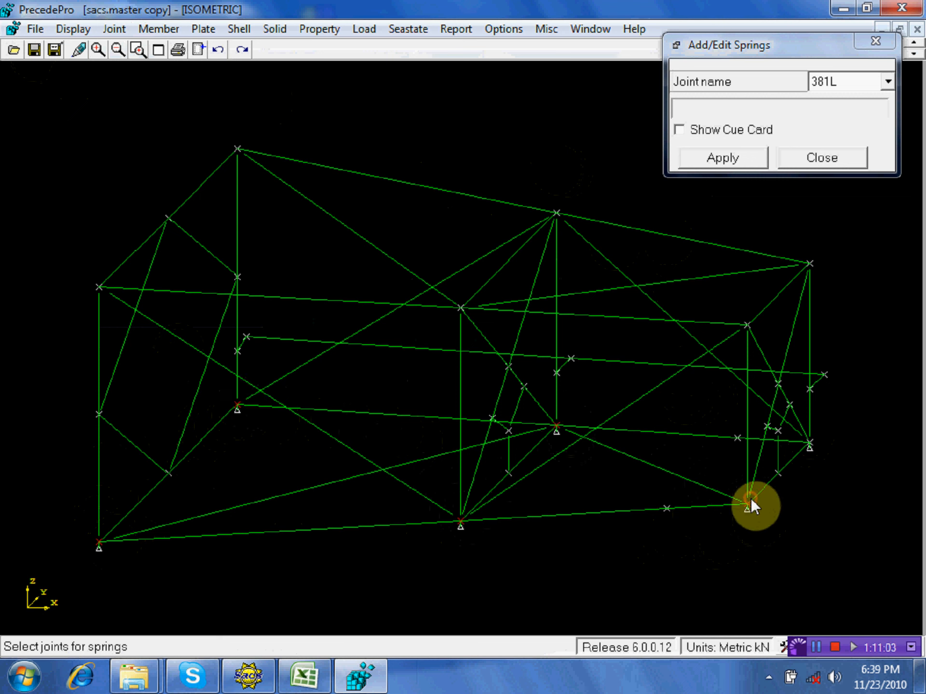
{"action": "left_click", "coordinate": [809, 438]}
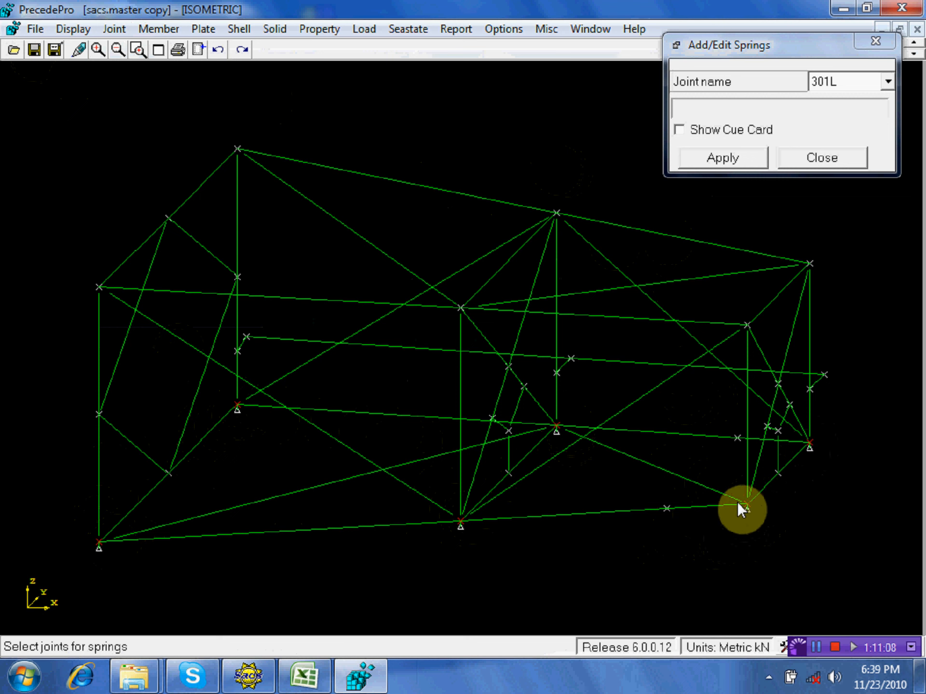
{"action": "left_click", "coordinate": [562, 416]}
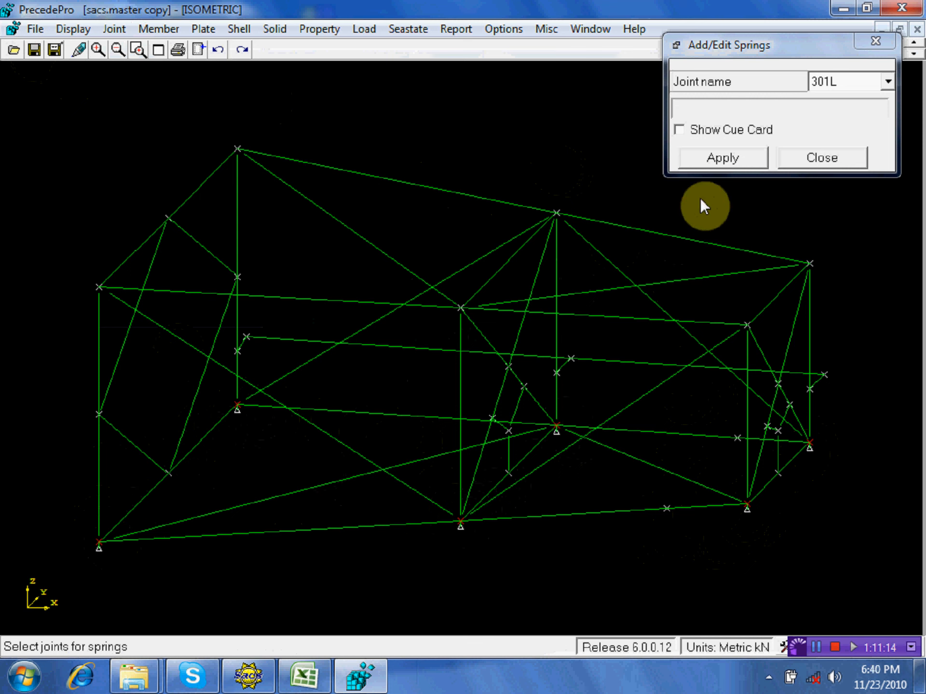
{"action": "left_click", "coordinate": [724, 154]}
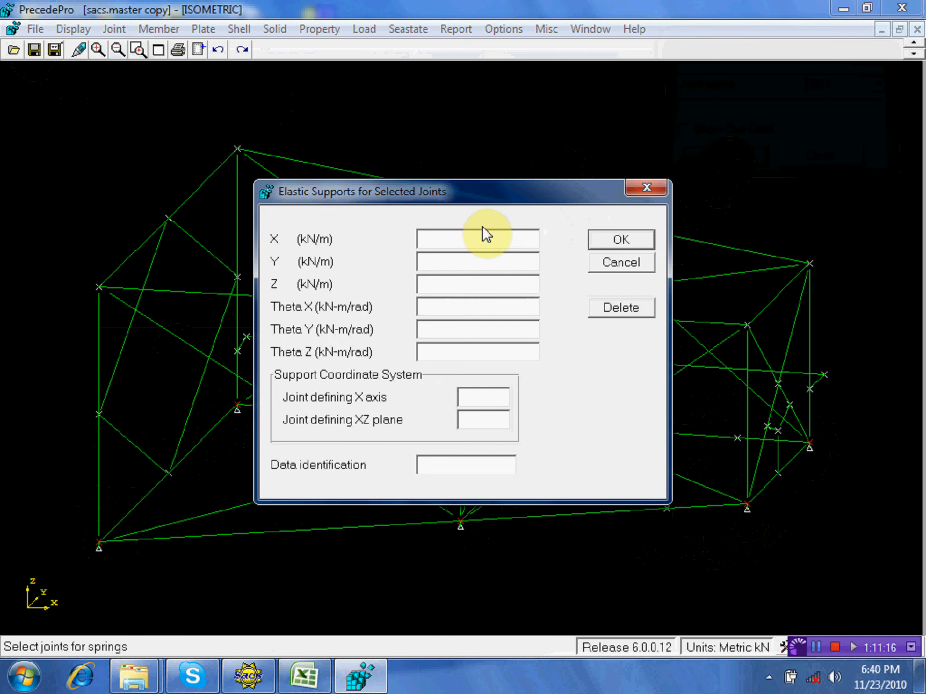
{"action": "left_click", "coordinate": [464, 238]}
{"action": "type", "text": "10"}
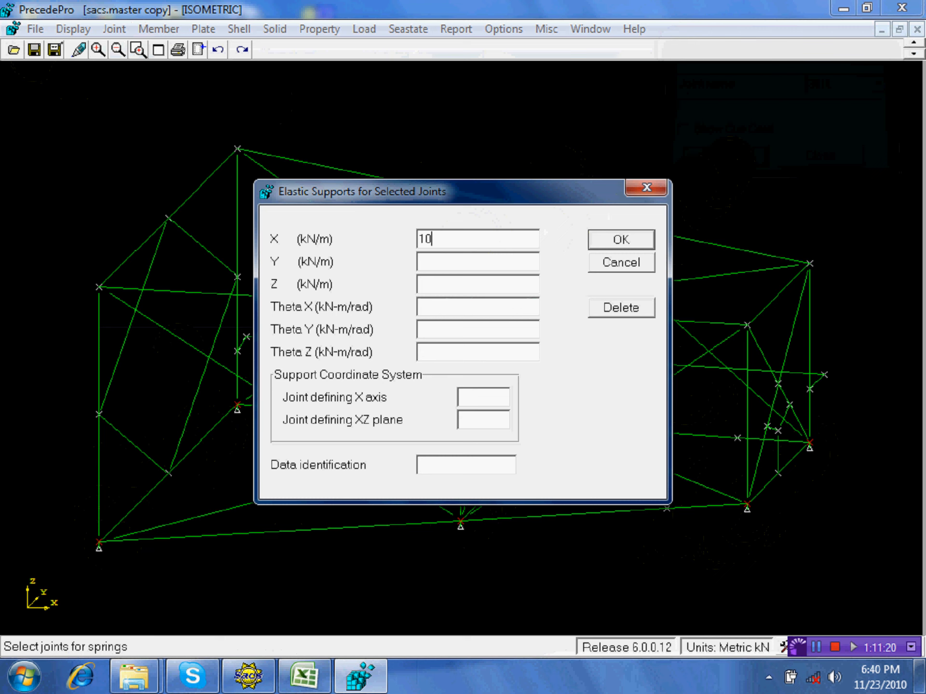
{"action": "type", "text": "0.0"}
{"action": "left_click", "coordinate": [477, 263]}
{"action": "type", "text": "100.0"}
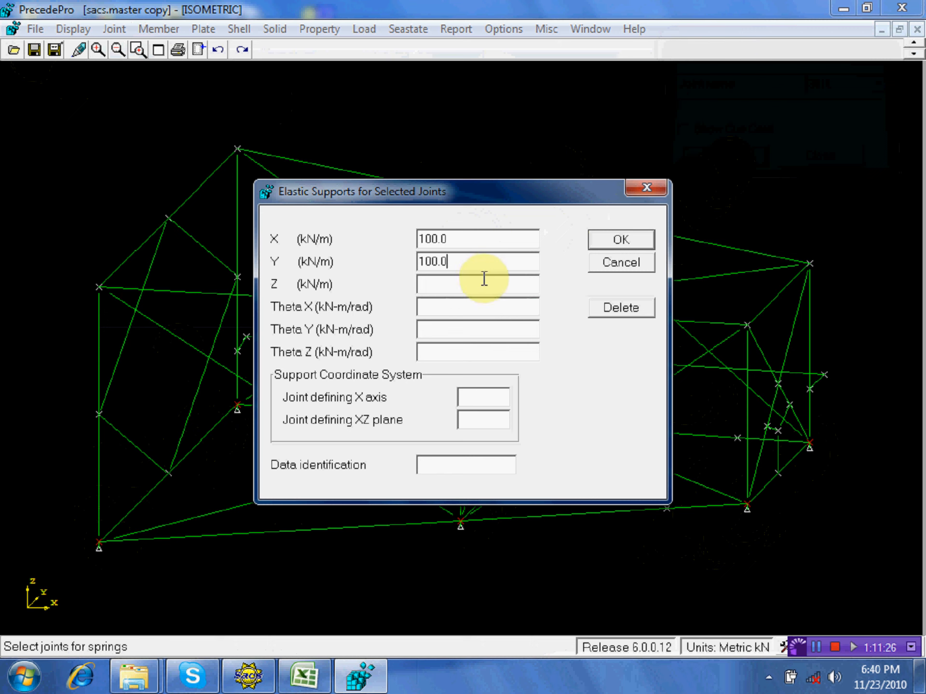
{"action": "left_click", "coordinate": [607, 242]}
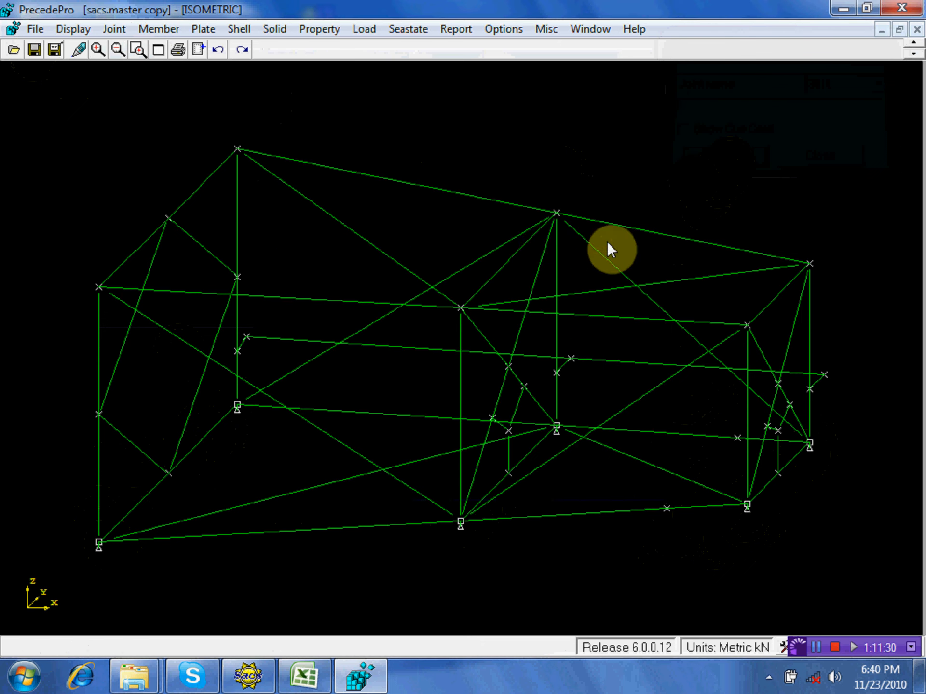
{"action": "left_click", "coordinate": [35, 49]}
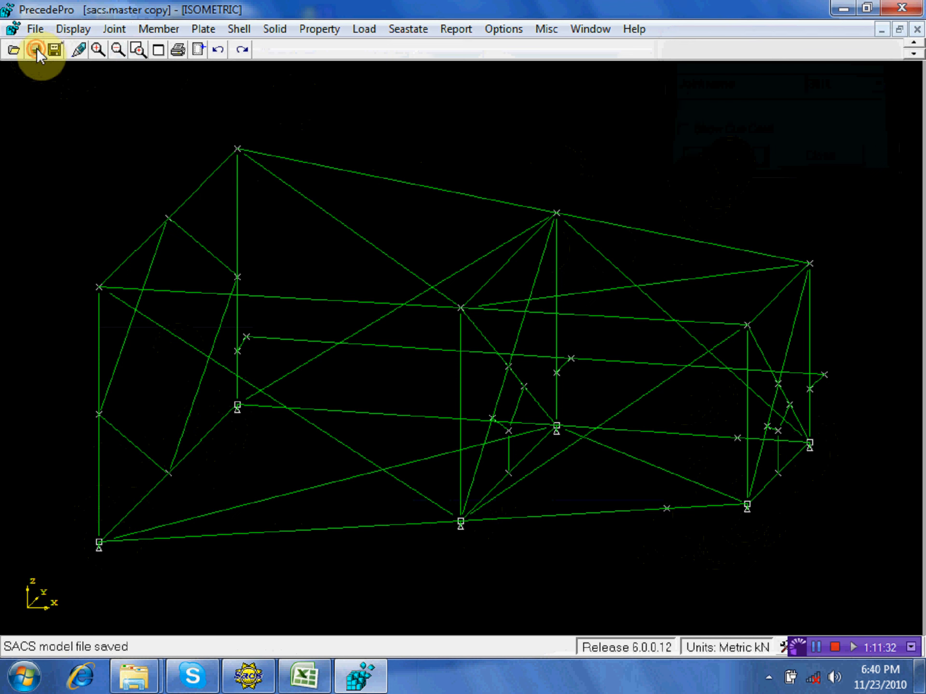
Step: Check the coordinates and fixity of base joint 381L in its joint details
{"action": "left_click", "coordinate": [123, 30]}
{"action": "left_click", "coordinate": [143, 50]}
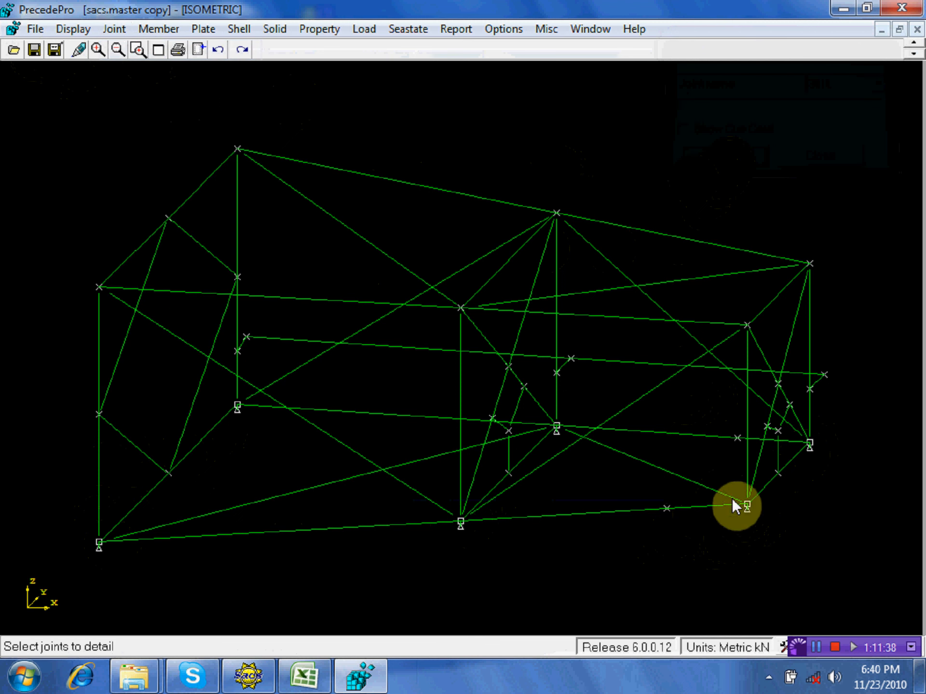
{"action": "left_click", "coordinate": [748, 501]}
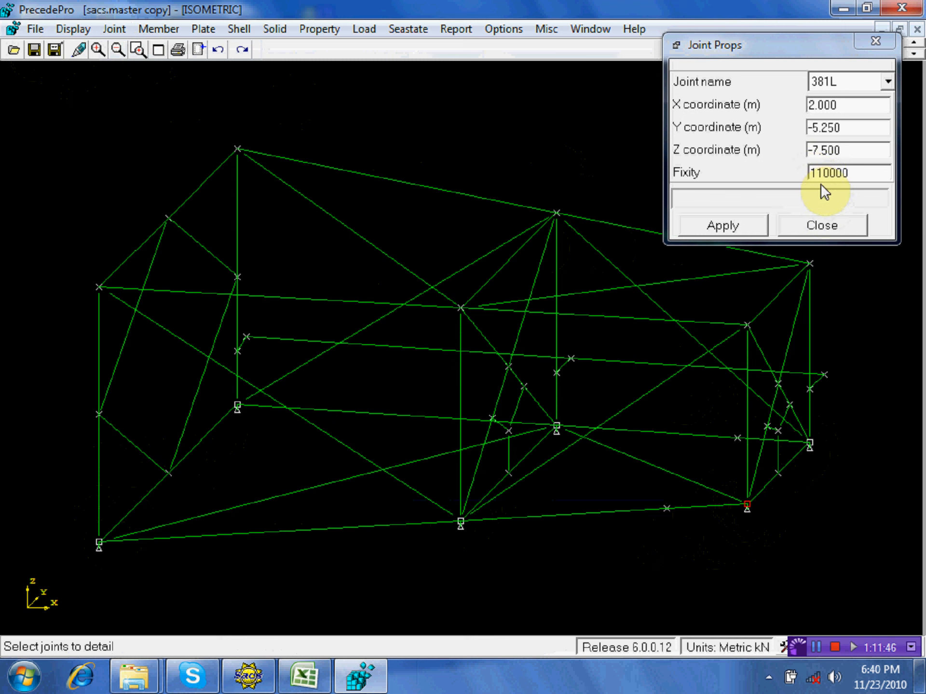
{"action": "left_click", "coordinate": [828, 224]}
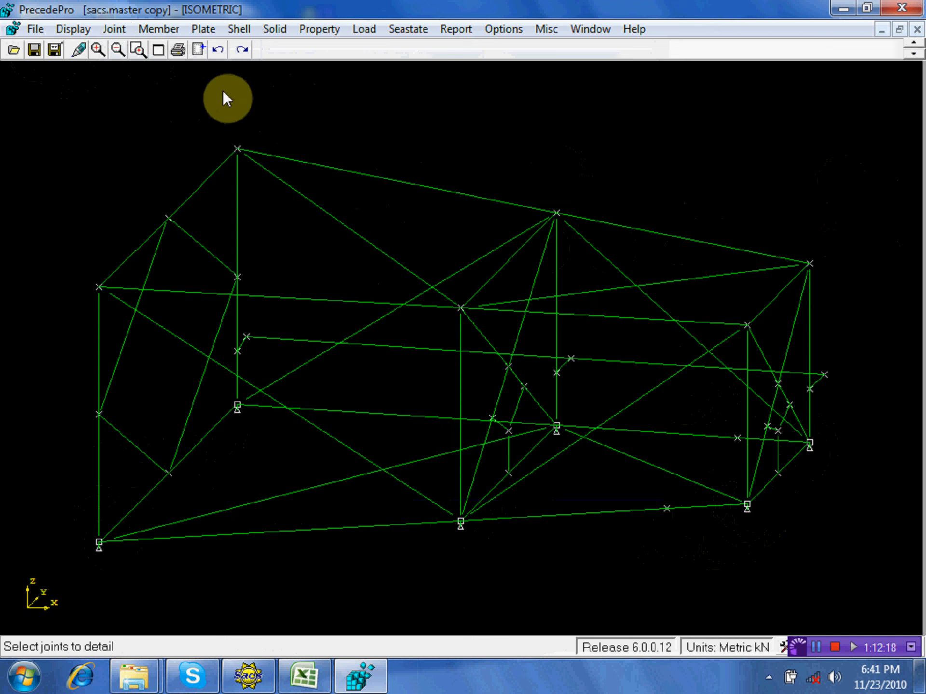
Step: Set the member type of the six GAP members at the base supports to Compress and save the model
{"action": "left_click", "coordinate": [158, 29]}
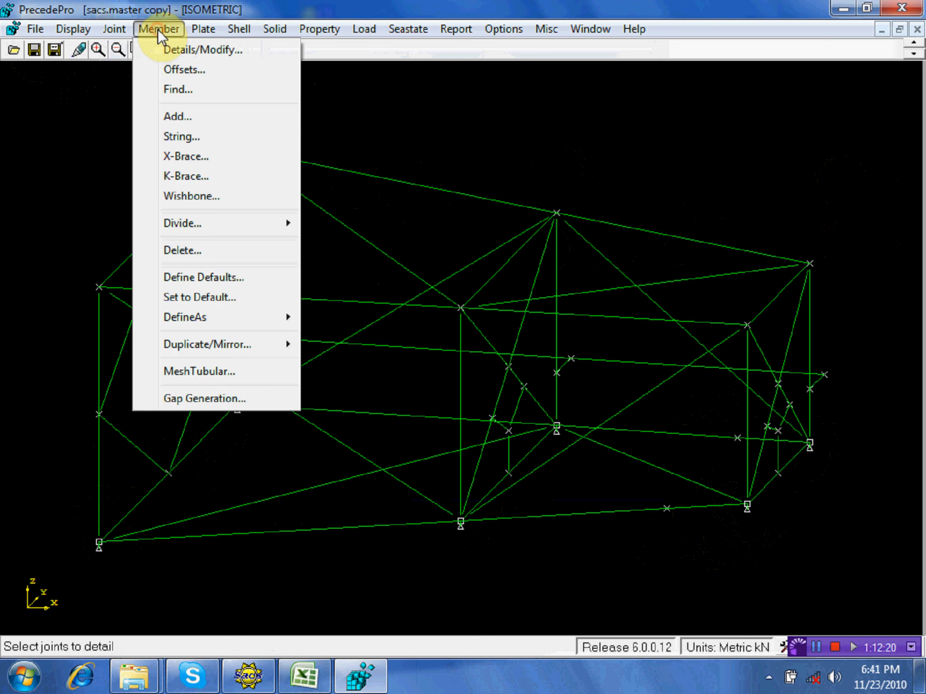
{"action": "left_click", "coordinate": [188, 51]}
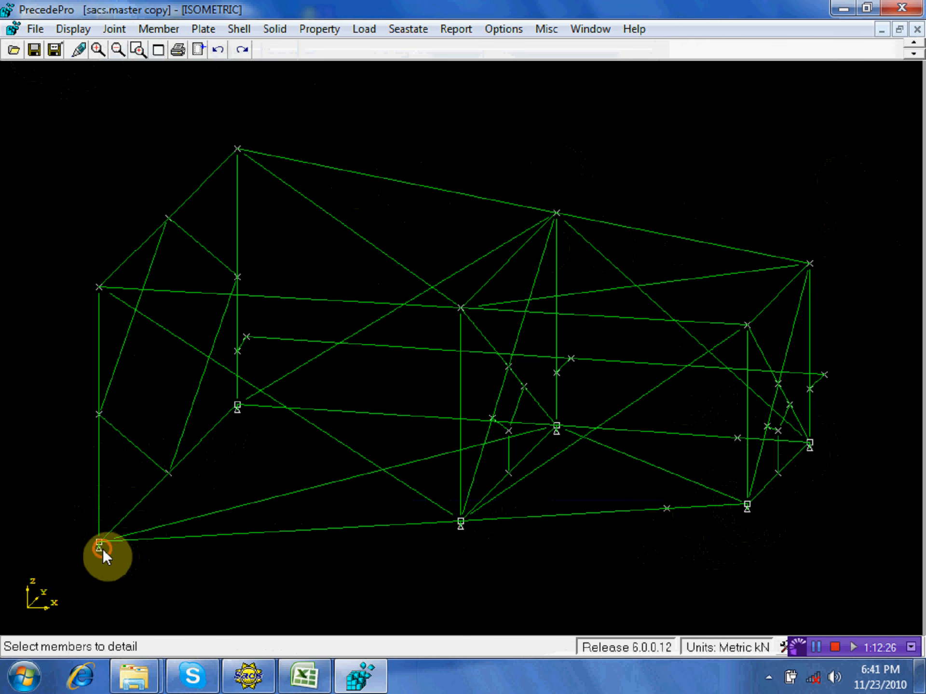
{"action": "left_click", "coordinate": [102, 548]}
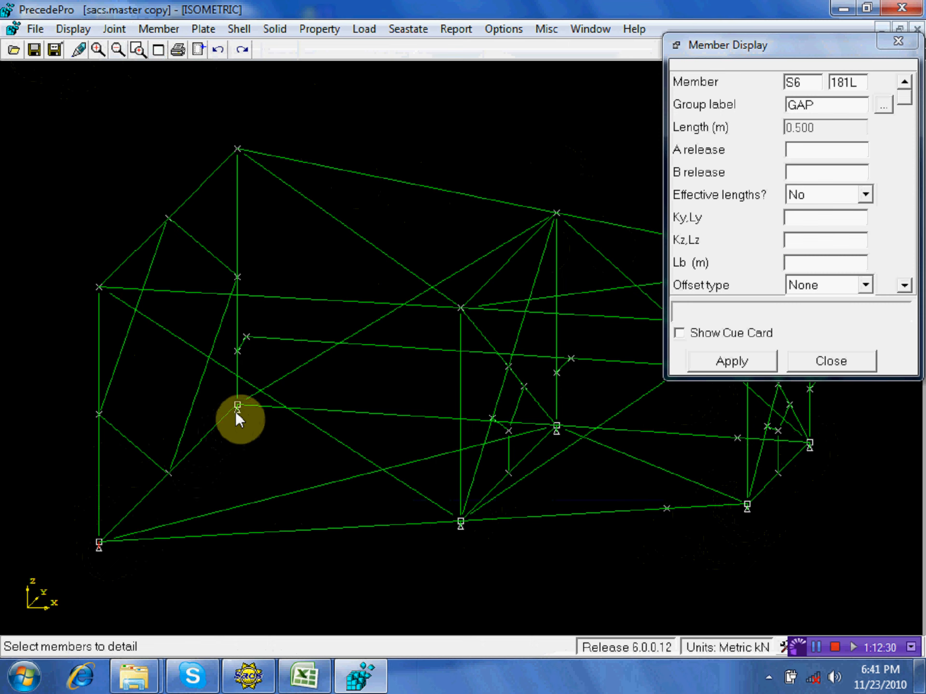
{"action": "left_click", "coordinate": [236, 412]}
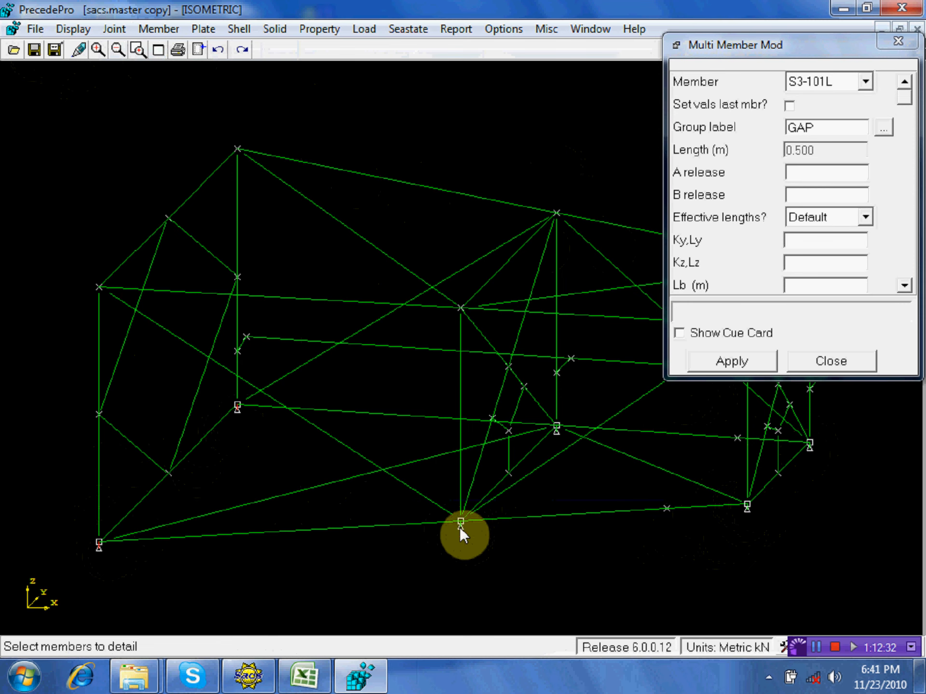
{"action": "left_click", "coordinate": [461, 528]}
{"action": "left_click", "coordinate": [557, 427]}
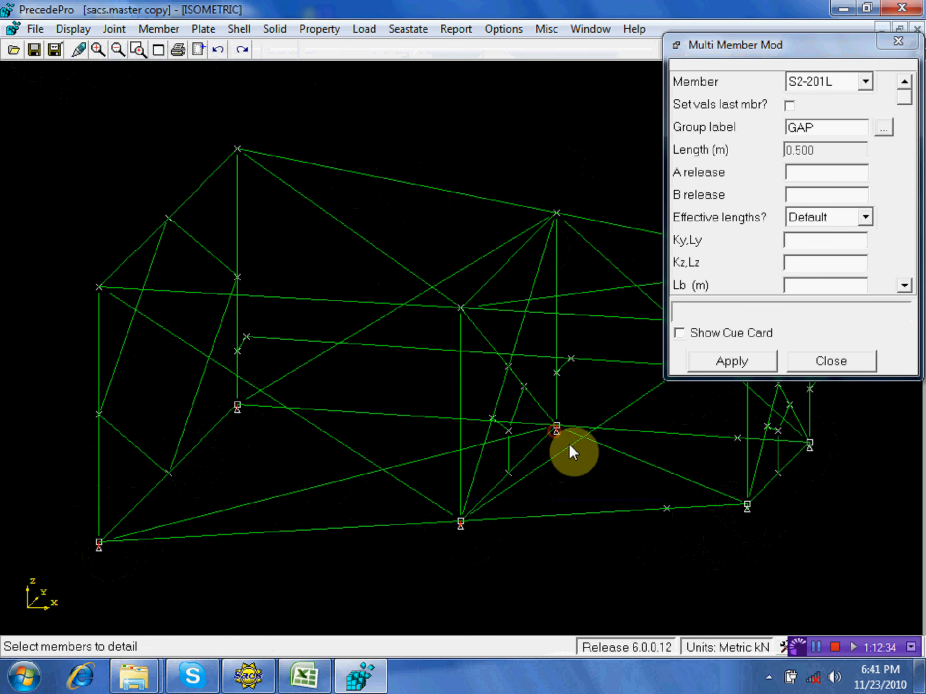
{"action": "left_click", "coordinate": [810, 444]}
{"action": "left_click", "coordinate": [747, 508]}
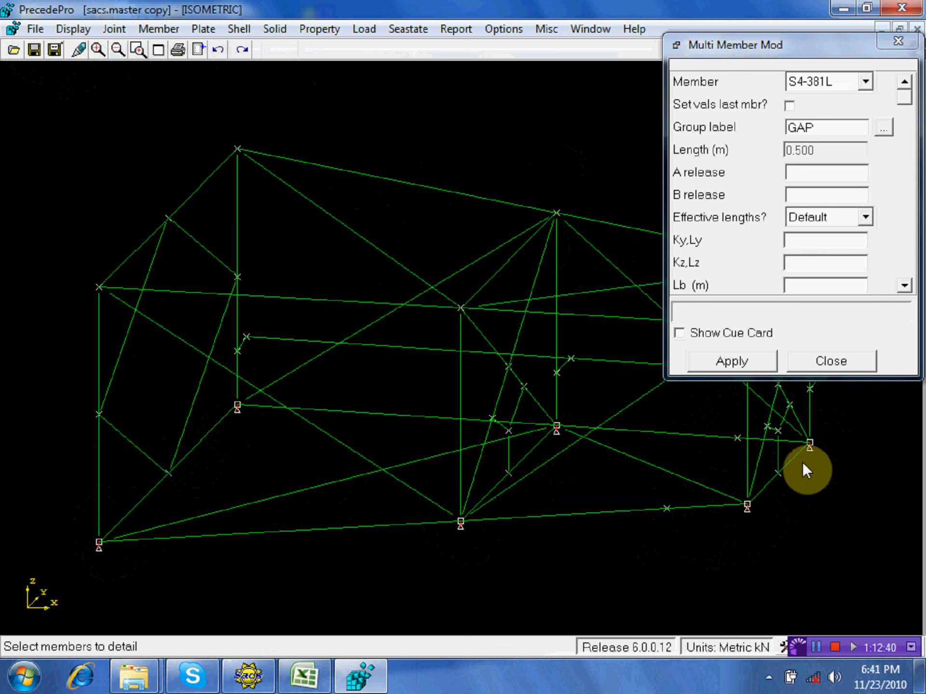
{"action": "left_click", "coordinate": [901, 98]}
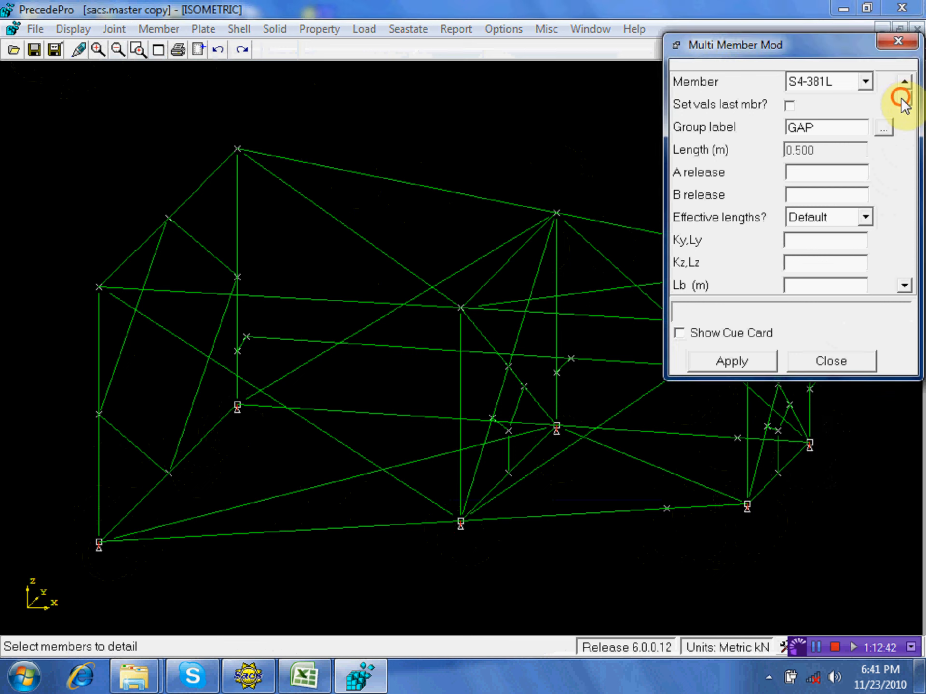
{"action": "left_click", "coordinate": [902, 145]}
{"action": "left_click", "coordinate": [905, 195]}
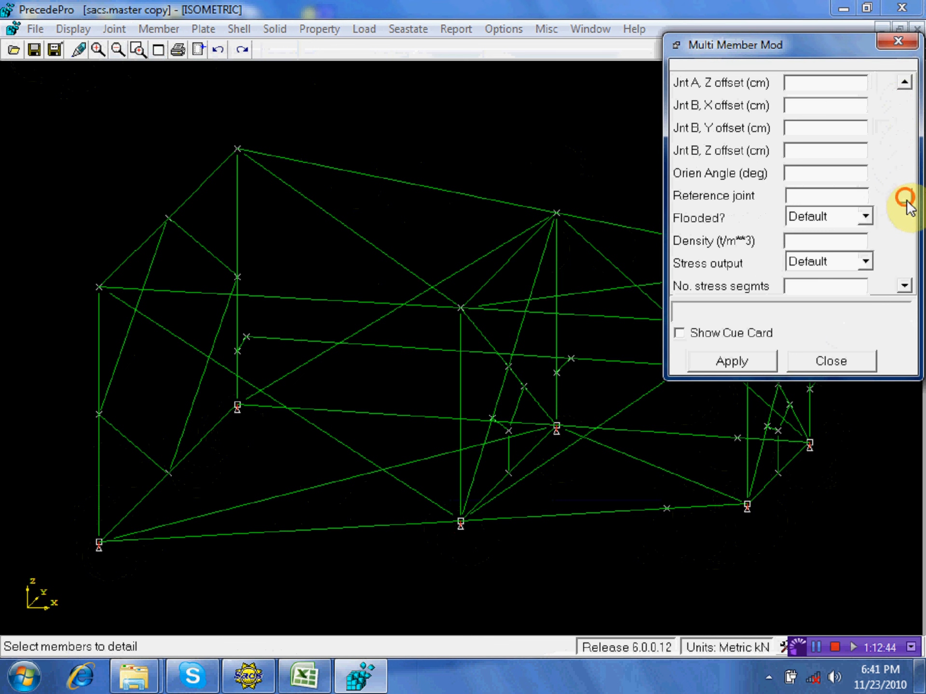
{"action": "left_click", "coordinate": [904, 239]}
{"action": "left_click", "coordinate": [904, 227]}
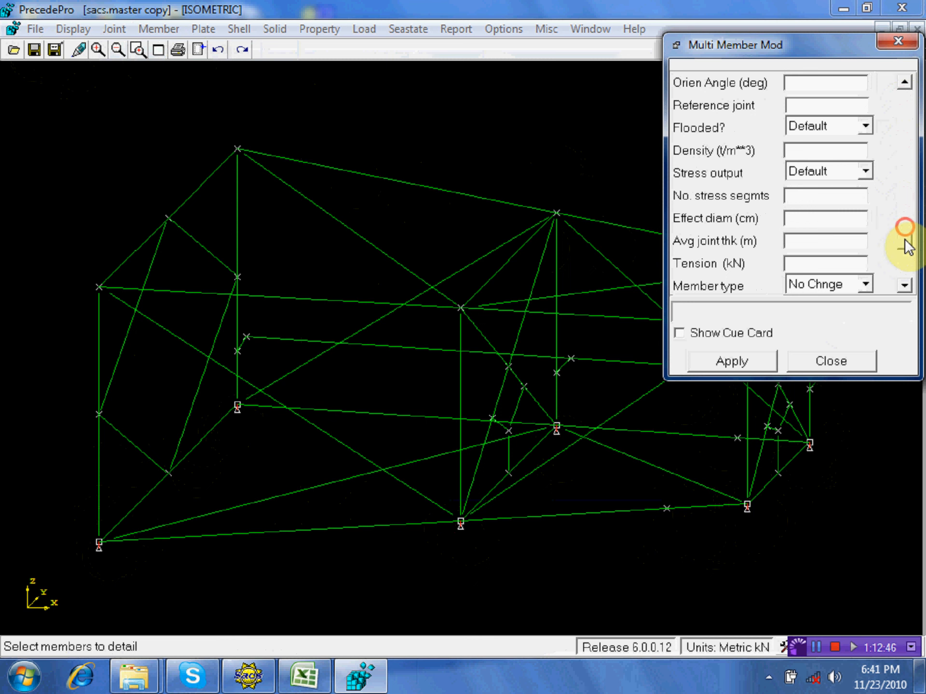
{"action": "left_click", "coordinate": [865, 216]}
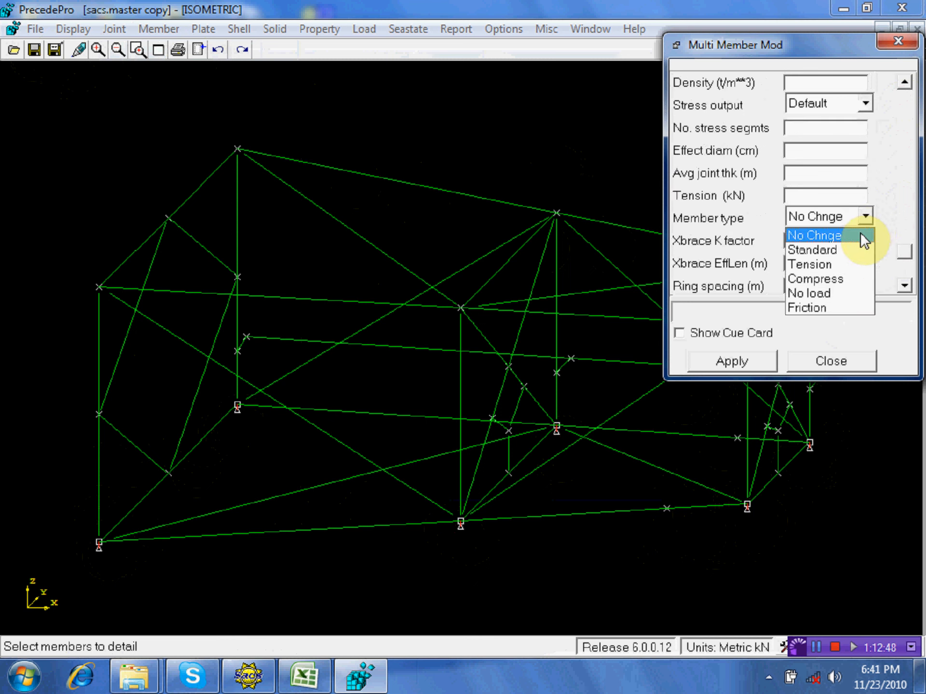
{"action": "left_click", "coordinate": [834, 279]}
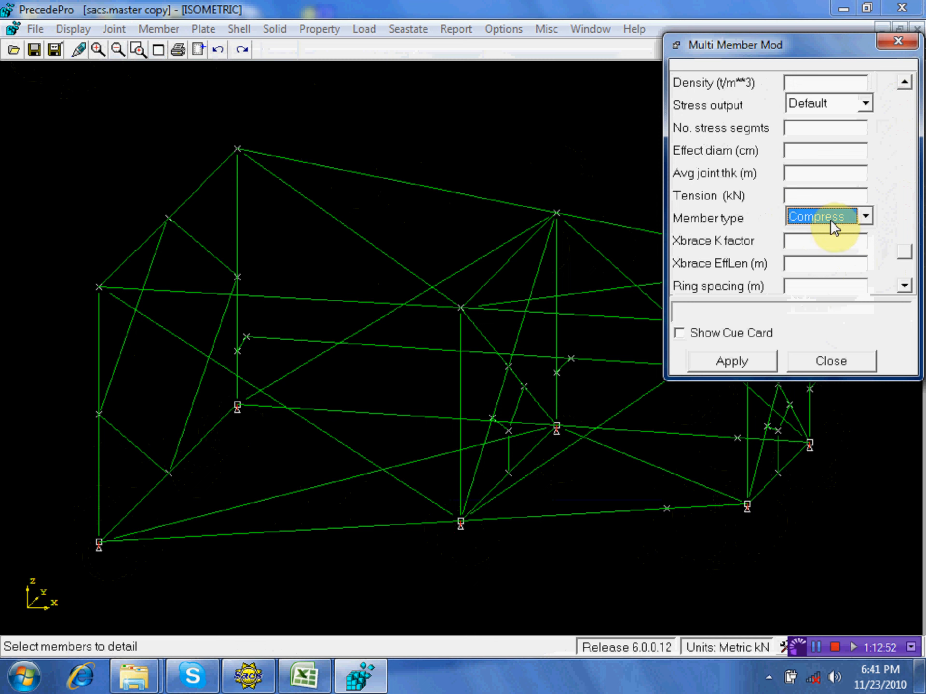
{"action": "left_click", "coordinate": [733, 363]}
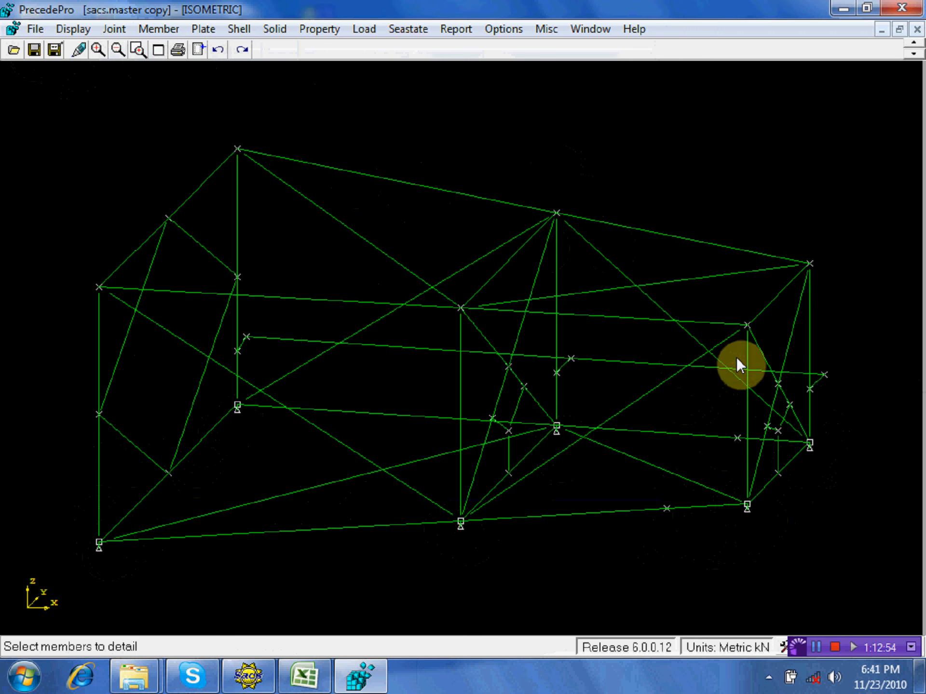
{"action": "left_click", "coordinate": [35, 51]}
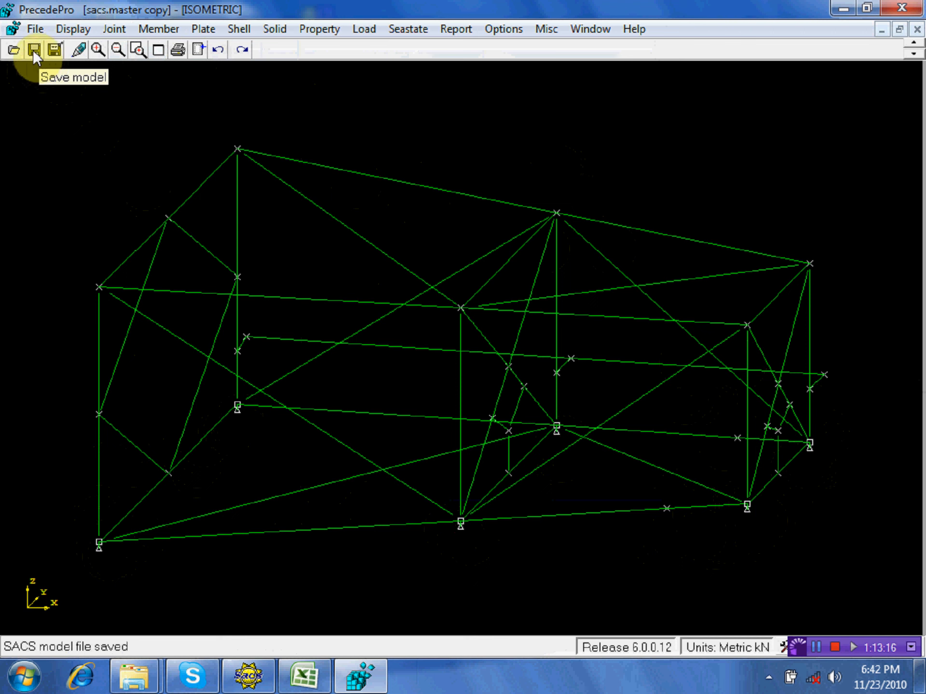
{"action": "left_click", "coordinate": [33, 49]}
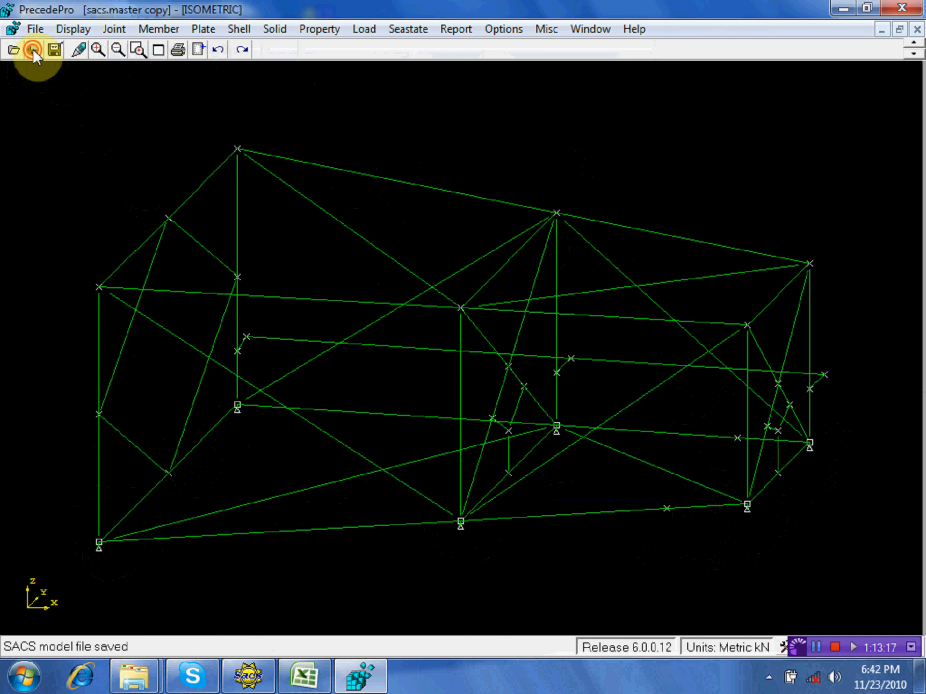
Step: Close PrecedePro and open the sacs.master copy file in a maximized SACS Data Generator view
{"action": "left_click", "coordinate": [905, 10]}
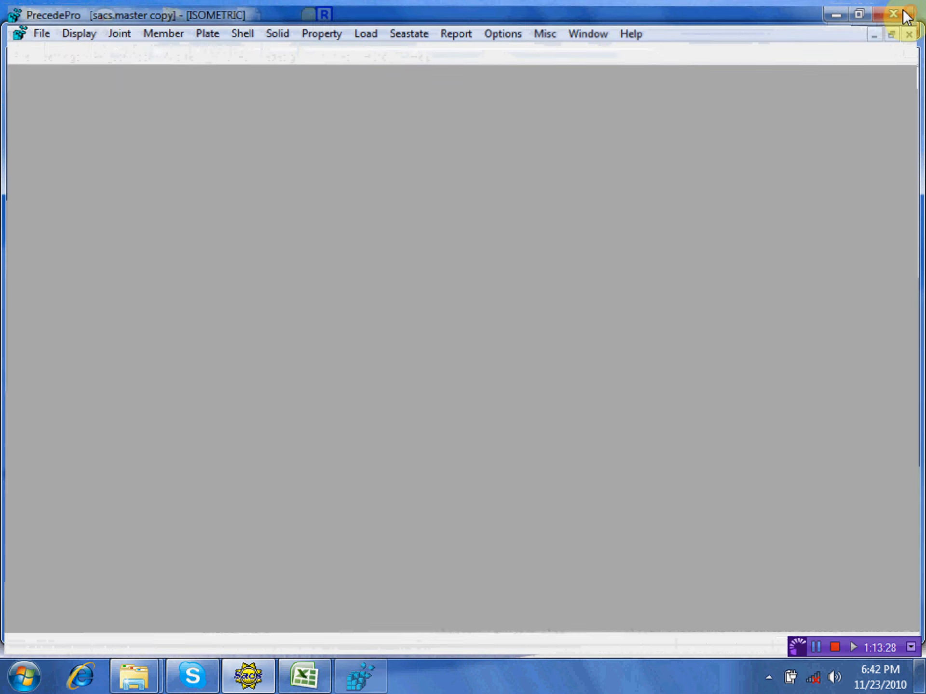
{"action": "left_click_drag", "start_coordinate": [351, 145], "coordinate": [114, 141]}
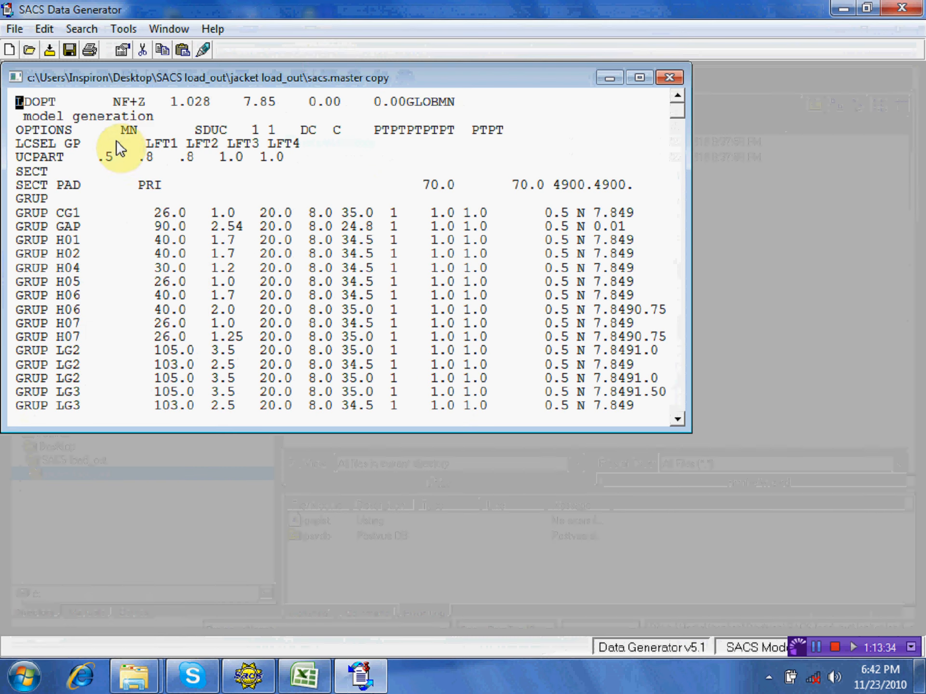
{"action": "double_click", "coordinate": [326, 77]}
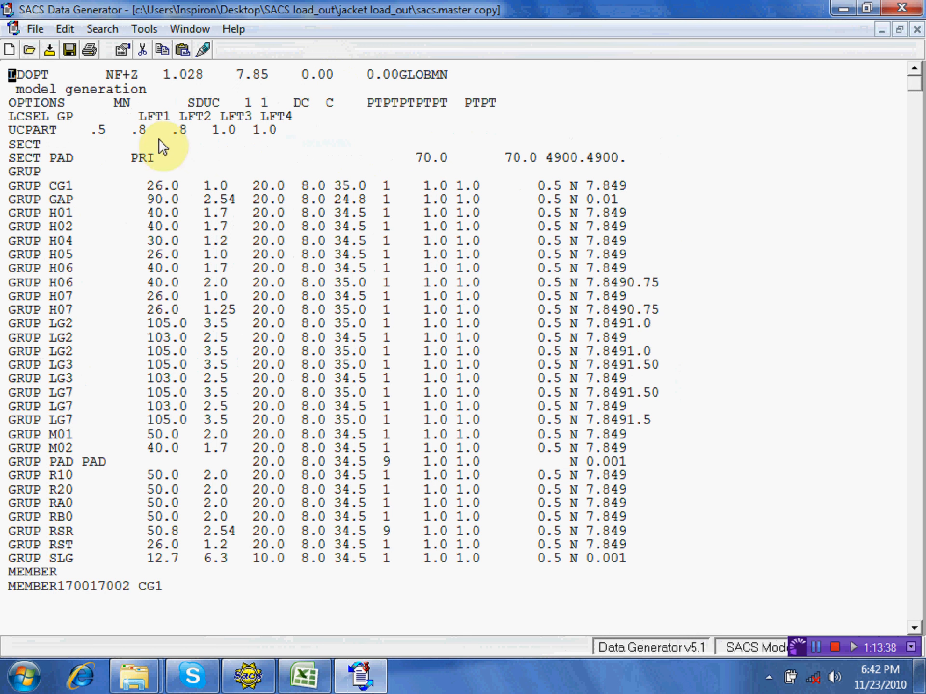
Step: Remove the SKW1 and SKW2 LOADCN lines near the end of the input file
{"action": "left_click_drag", "start_coordinate": [911, 83], "coordinate": [865, 617]}
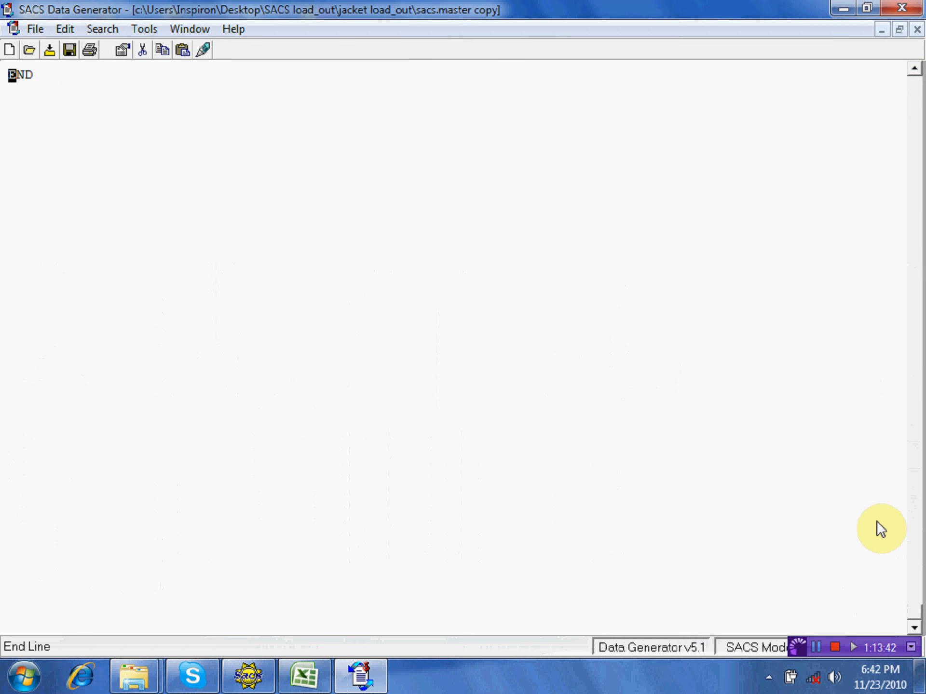
{"action": "key", "text": "Up"}
{"action": "key", "text": "Up"}
{"action": "key", "text": "Up"}
{"action": "key", "text": "Up"}
{"action": "key", "text": "Up"}
{"action": "key", "text": "Up"}
{"action": "key", "text": "Up"}
{"action": "key", "text": "Up"}
{"action": "key", "text": "Up"}
{"action": "key", "text": "Up"}
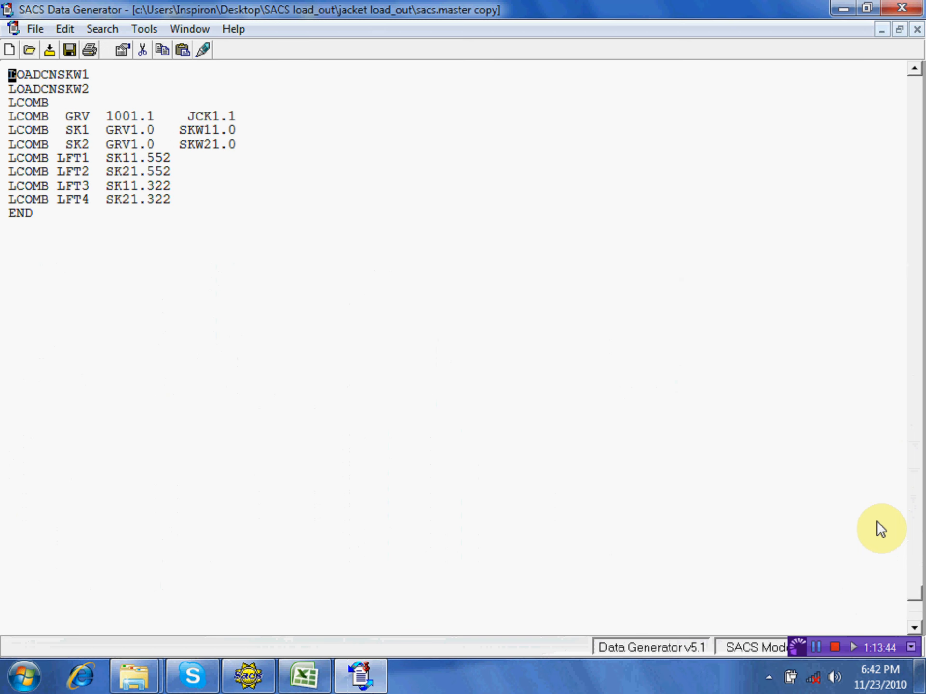
{"action": "key", "text": "Up"}
{"action": "key", "text": "Up"}
{"action": "key", "text": "Up"}
{"action": "key", "text": "Up"}
{"action": "key", "text": "Up"}
{"action": "key", "text": "Up"}
{"action": "key", "text": "Up"}
{"action": "key", "text": "Up"}
{"action": "key", "text": "Up"}
{"action": "key", "text": "Up"}
{"action": "key", "text": "Up"}
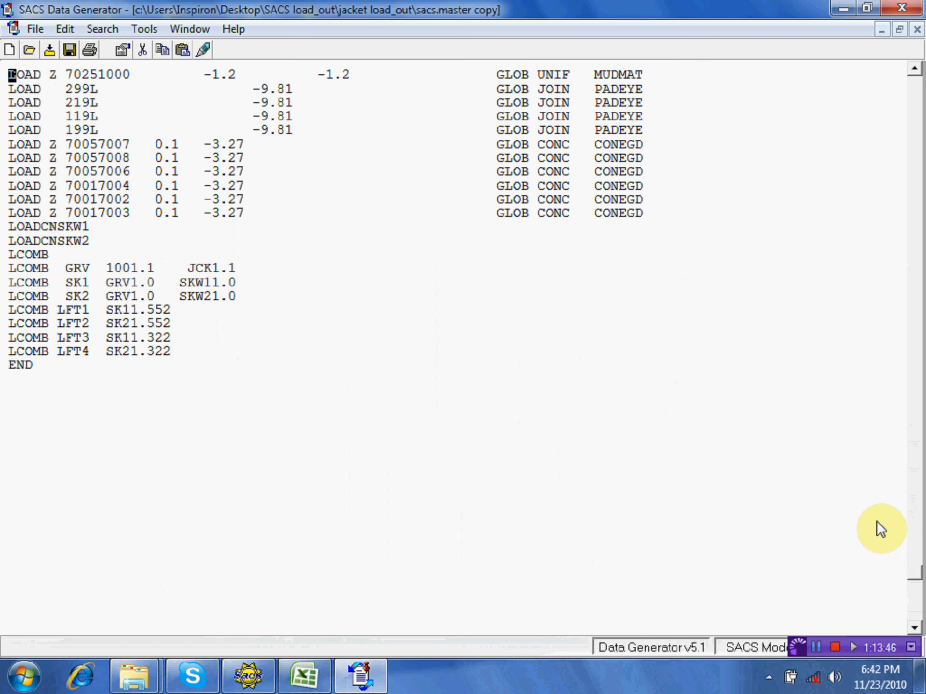
{"action": "key", "text": "Up"}
{"action": "key", "text": "Up"}
{"action": "key", "text": "Up"}
{"action": "key", "text": "Up"}
{"action": "key", "text": "Up"}
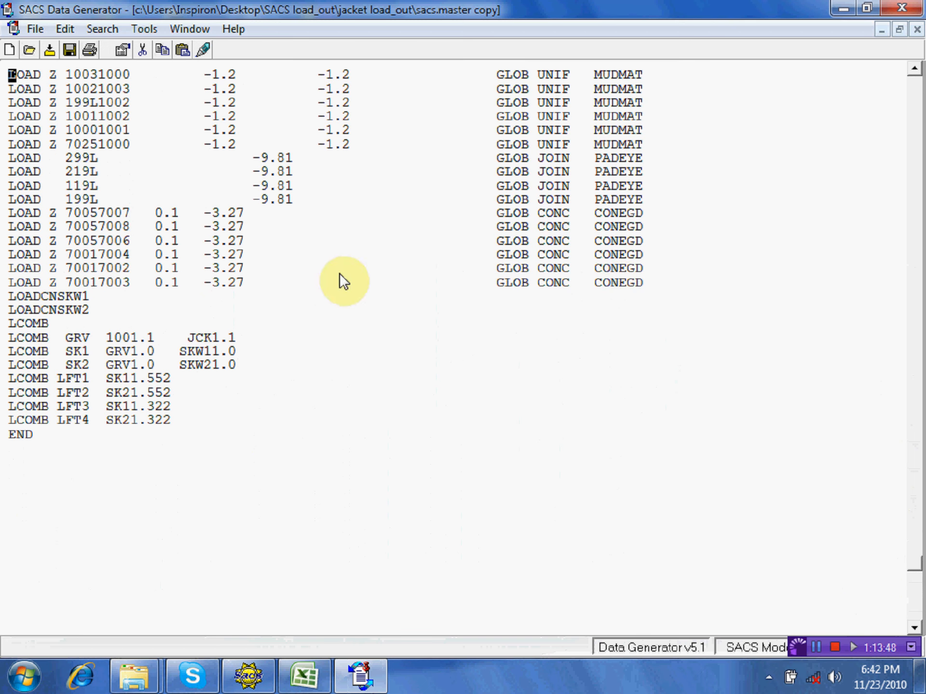
{"action": "left_click", "coordinate": [10, 295]}
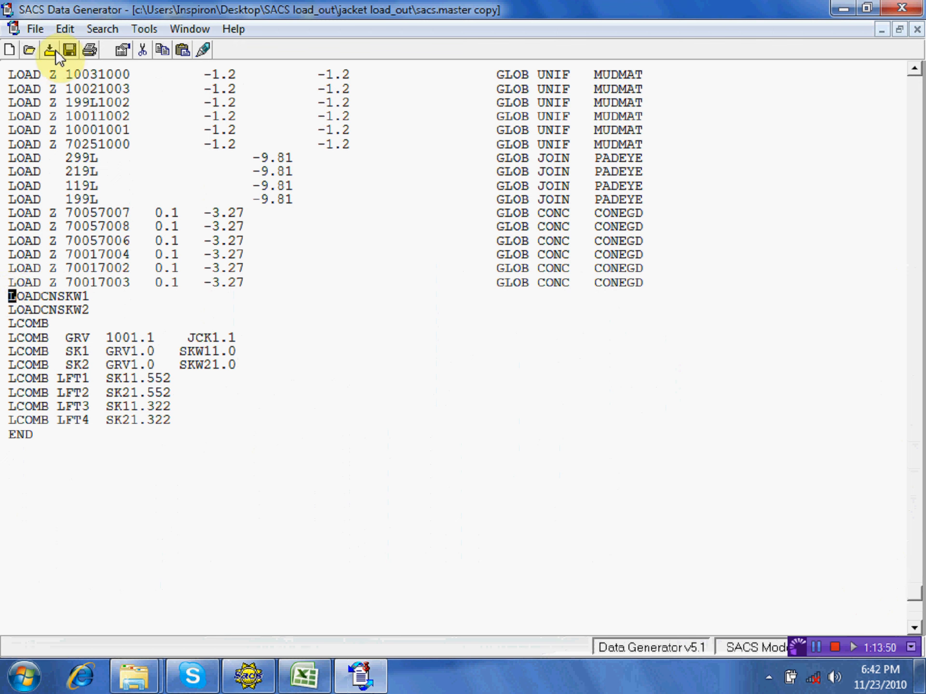
{"action": "left_click", "coordinate": [144, 50]}
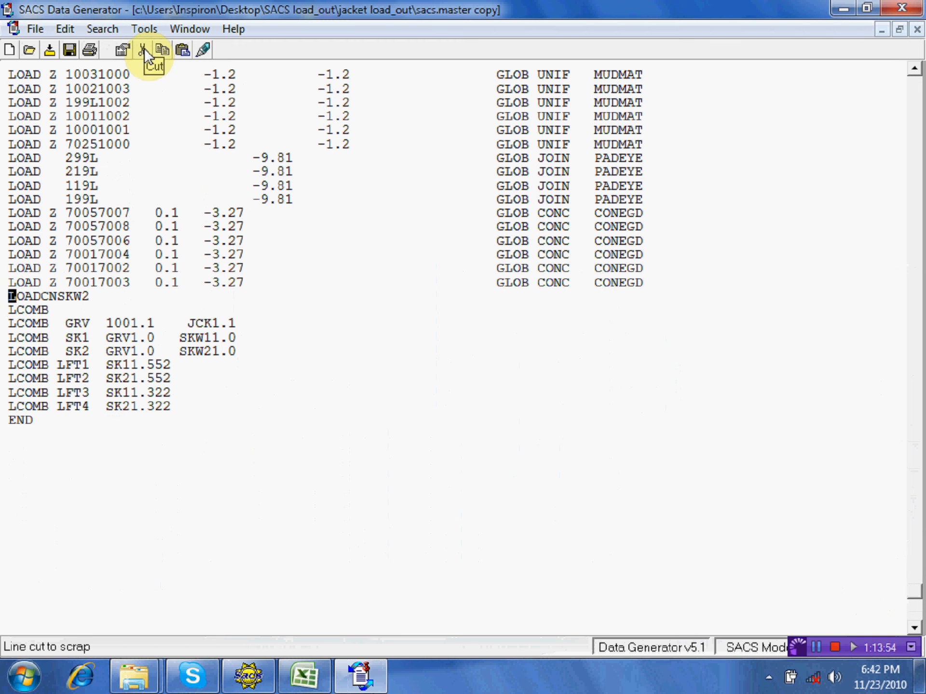
{"action": "left_click", "coordinate": [143, 50]}
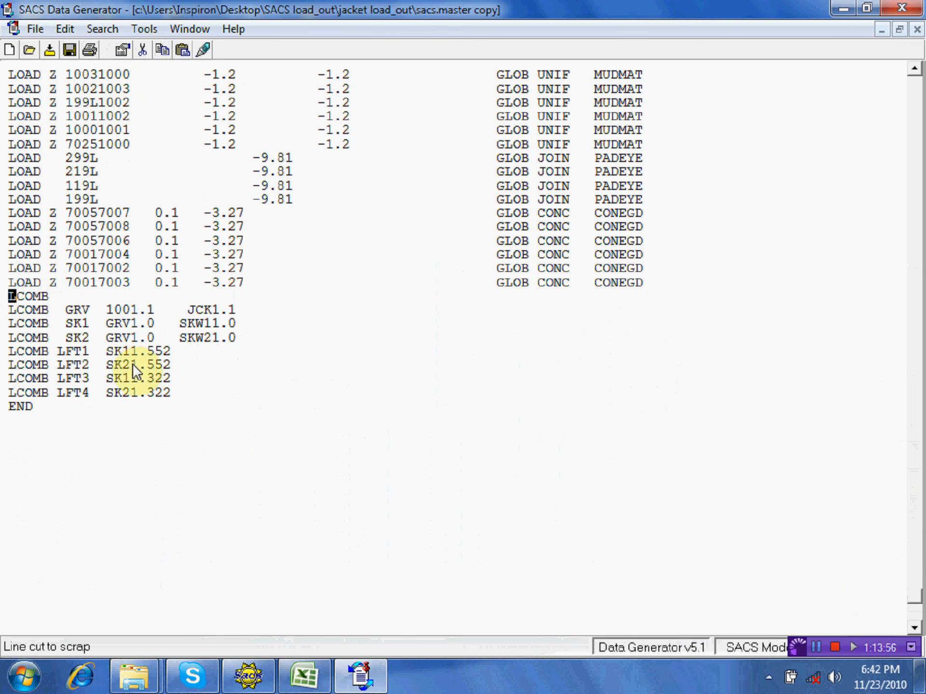
Step: Remove the LCOMB lines for SK1, SK2, LFT1, LFT2, LFT3 and LFT4, keeping GRV, and save the file
{"action": "left_click", "coordinate": [5, 323]}
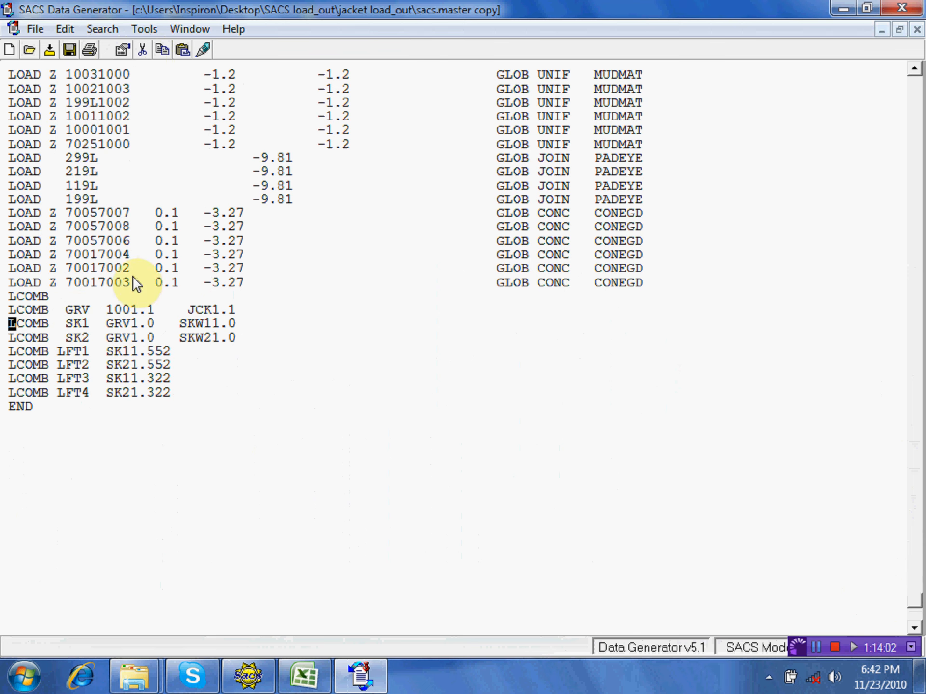
{"action": "left_click", "coordinate": [142, 50]}
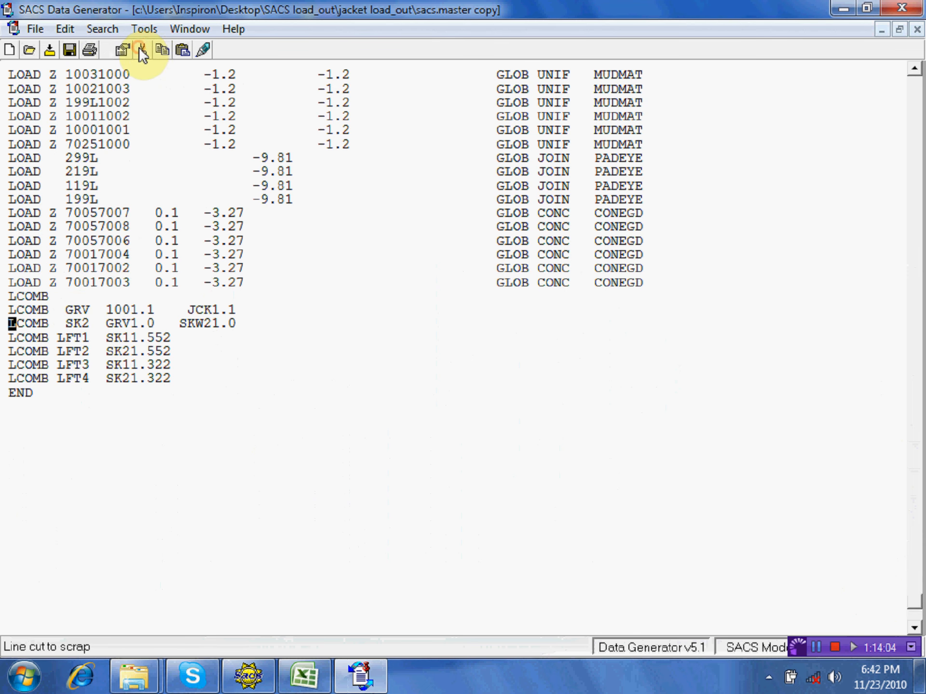
{"action": "left_click", "coordinate": [143, 51]}
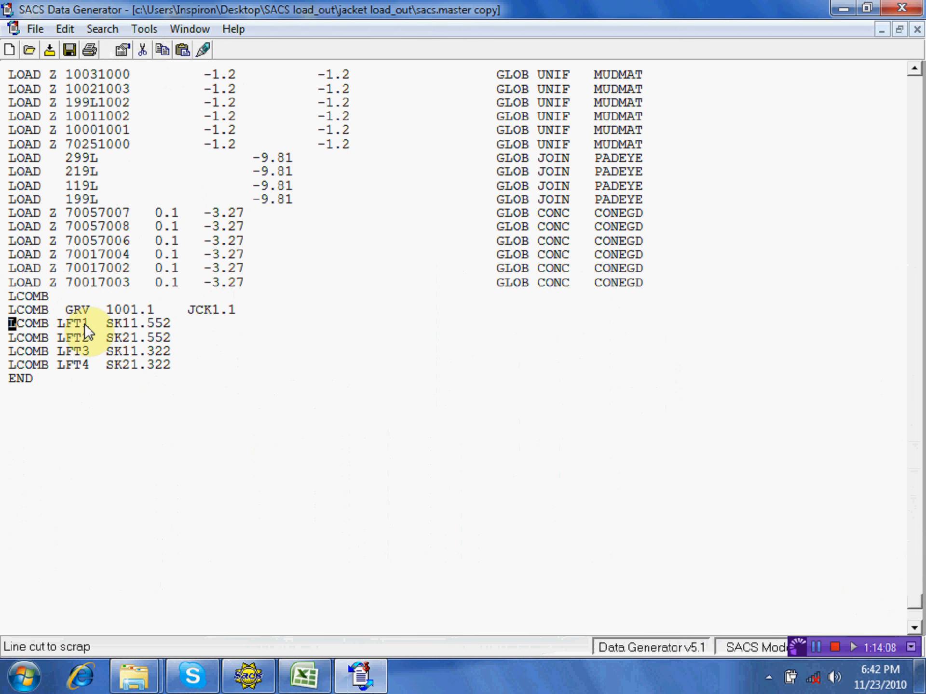
{"action": "left_click", "coordinate": [142, 50]}
{"action": "left_click", "coordinate": [143, 50]}
{"action": "left_click", "coordinate": [142, 50]}
{"action": "left_click", "coordinate": [143, 51]}
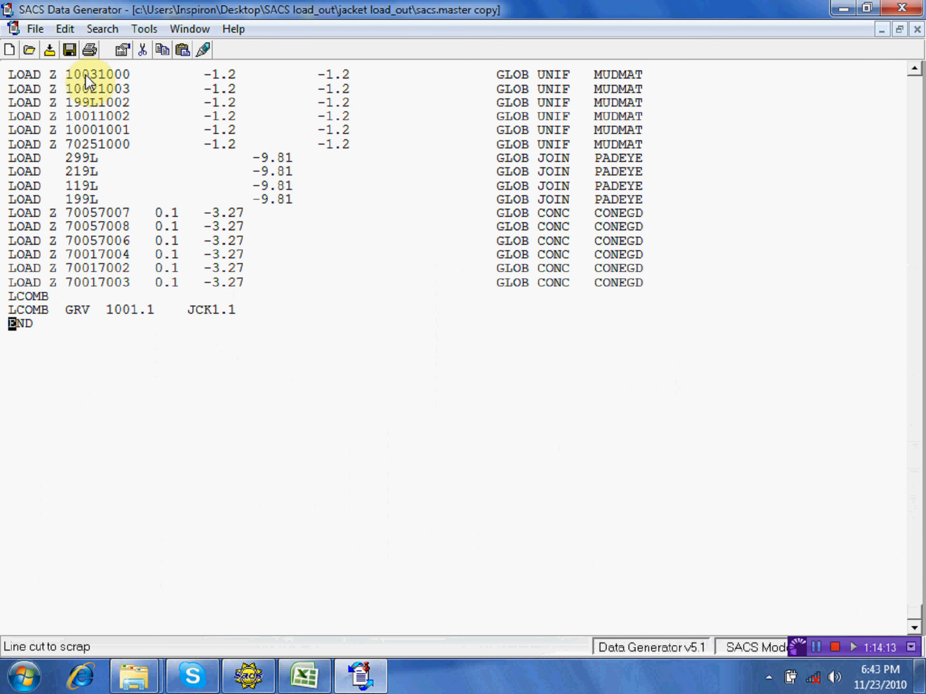
{"action": "left_click", "coordinate": [69, 49]}
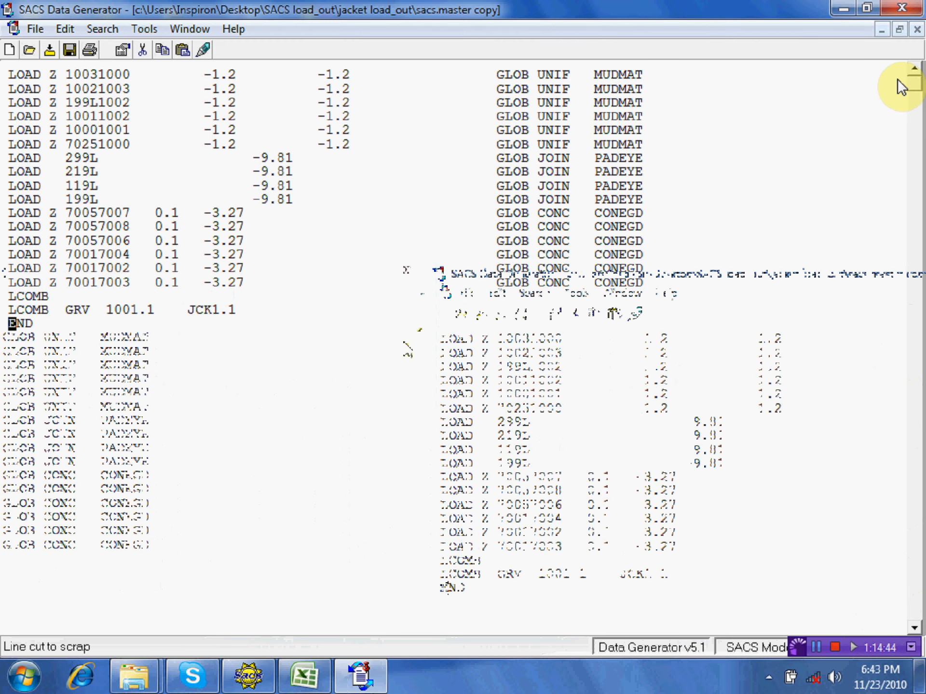
Step: Edit the LCSEL GAP load case selection to use only GRV, clearing LFT2, LFT3 and LFT4
{"action": "key", "text": "ctrl+Home"}
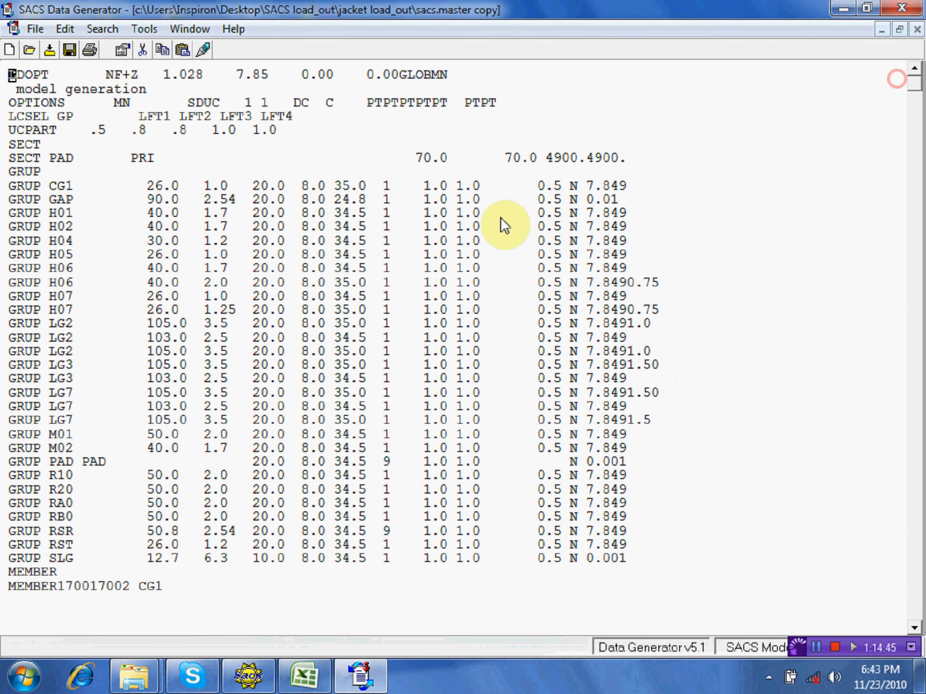
{"action": "double_click", "coordinate": [38, 115]}
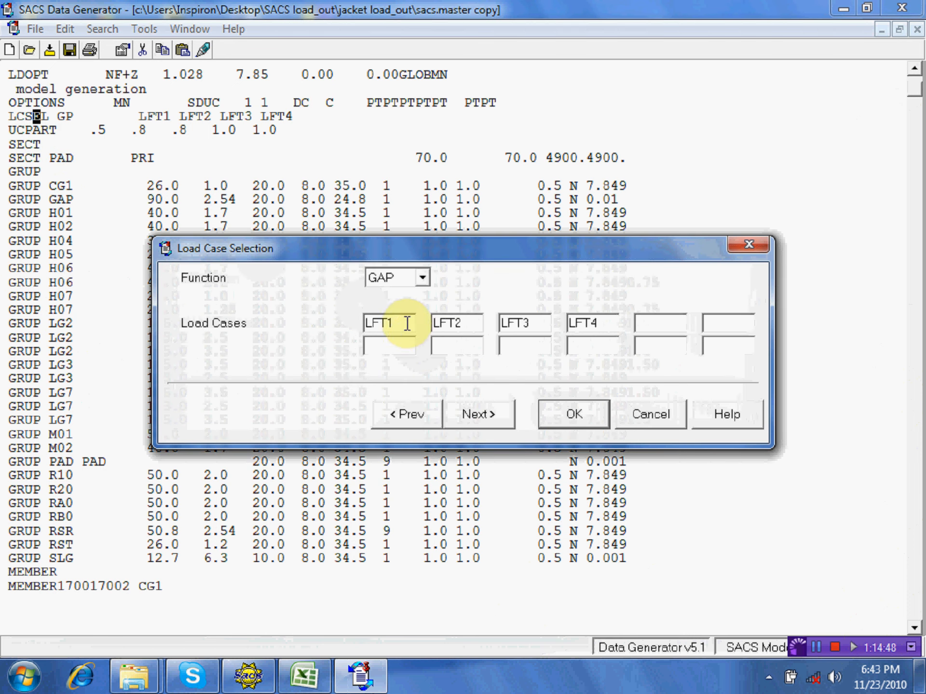
{"action": "left_click_drag", "start_coordinate": [408, 323], "coordinate": [343, 321]}
{"action": "type", "text": "gr"}
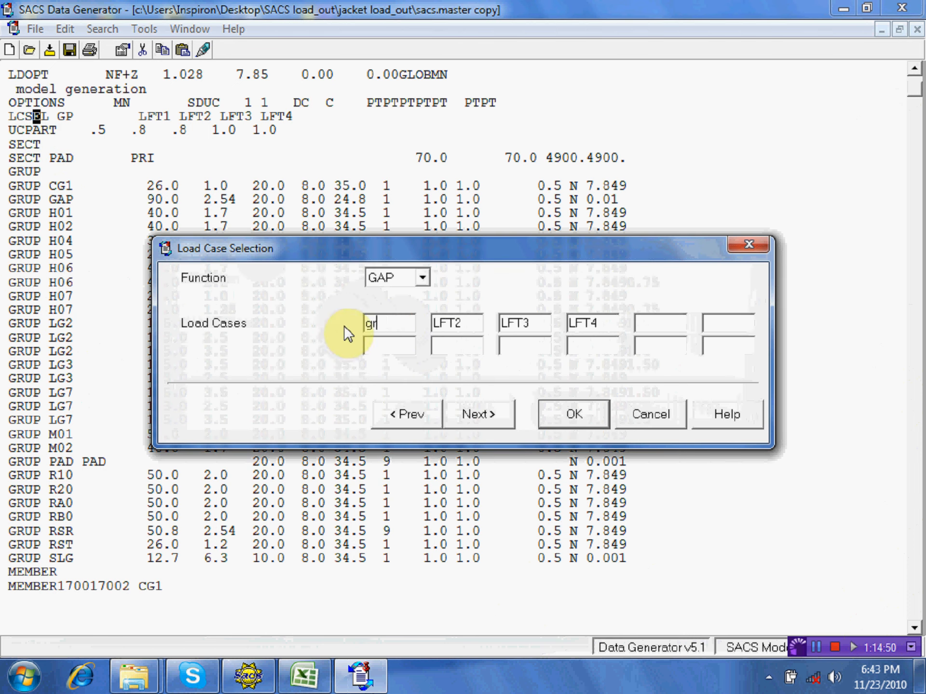
{"action": "type", "text": "v"}
{"action": "left_click_drag", "start_coordinate": [479, 323], "coordinate": [412, 328]}
{"action": "key", "text": "Delete"}
{"action": "left_click_drag", "start_coordinate": [533, 320], "coordinate": [489, 334]}
{"action": "key", "text": "Delete"}
{"action": "left_click_drag", "start_coordinate": [607, 328], "coordinate": [554, 326]}
{"action": "key", "text": "Delete"}
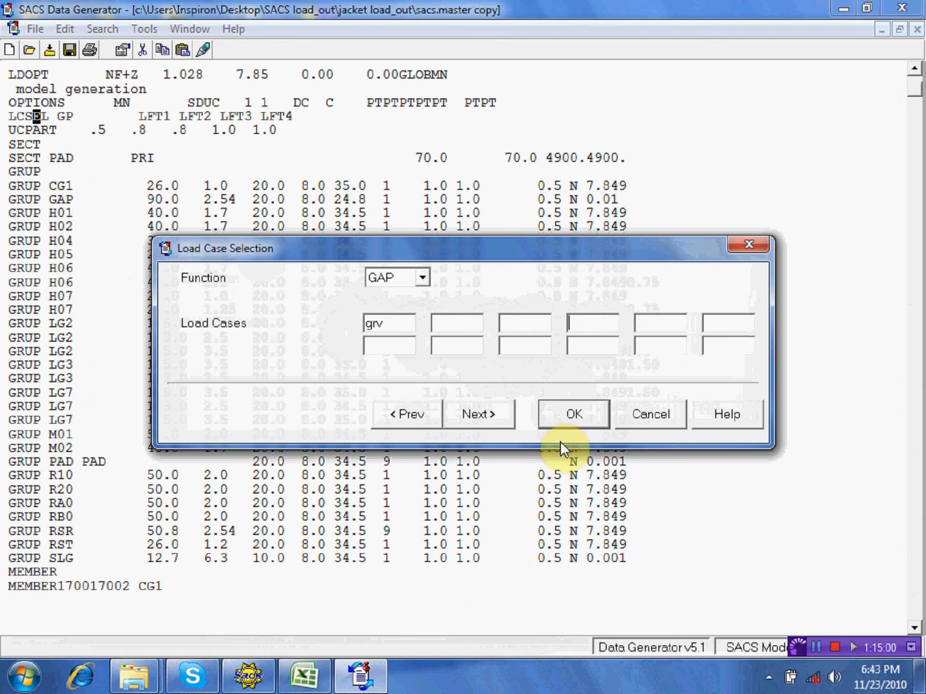
{"action": "left_click", "coordinate": [555, 413]}
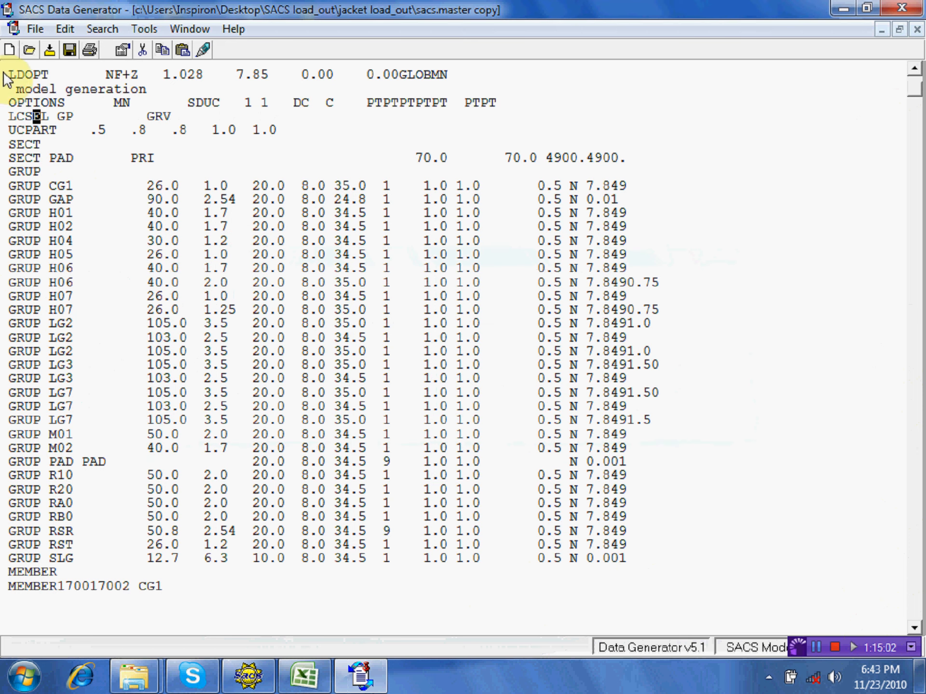
{"action": "left_click", "coordinate": [66, 116]}
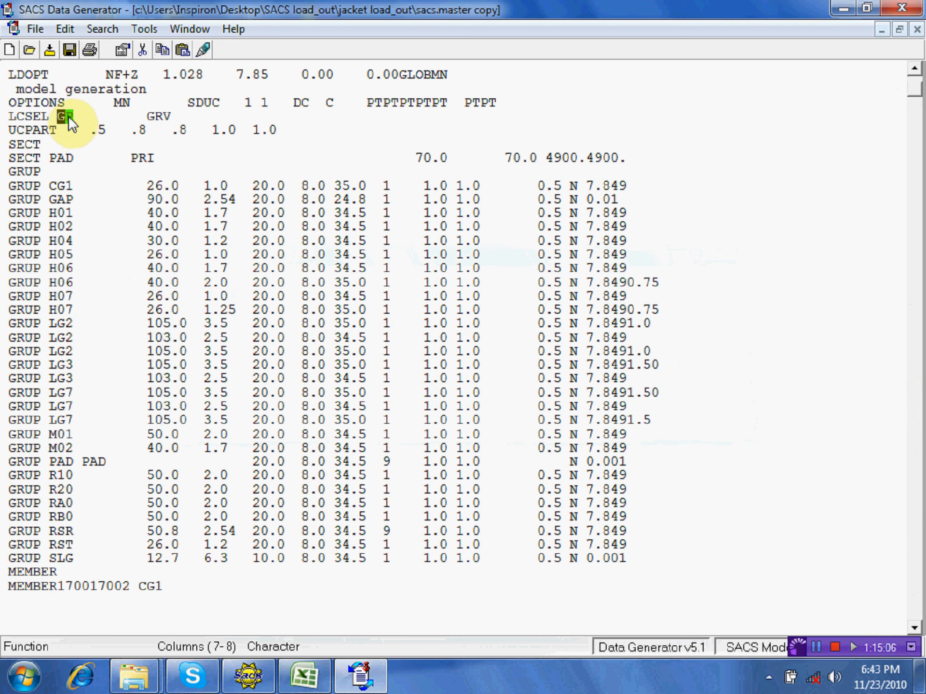
Step: Enable the Combined Loads to Basics Option in the LDOPT line's SEASTATE options, then save and close the input file
{"action": "left_click", "coordinate": [36, 72]}
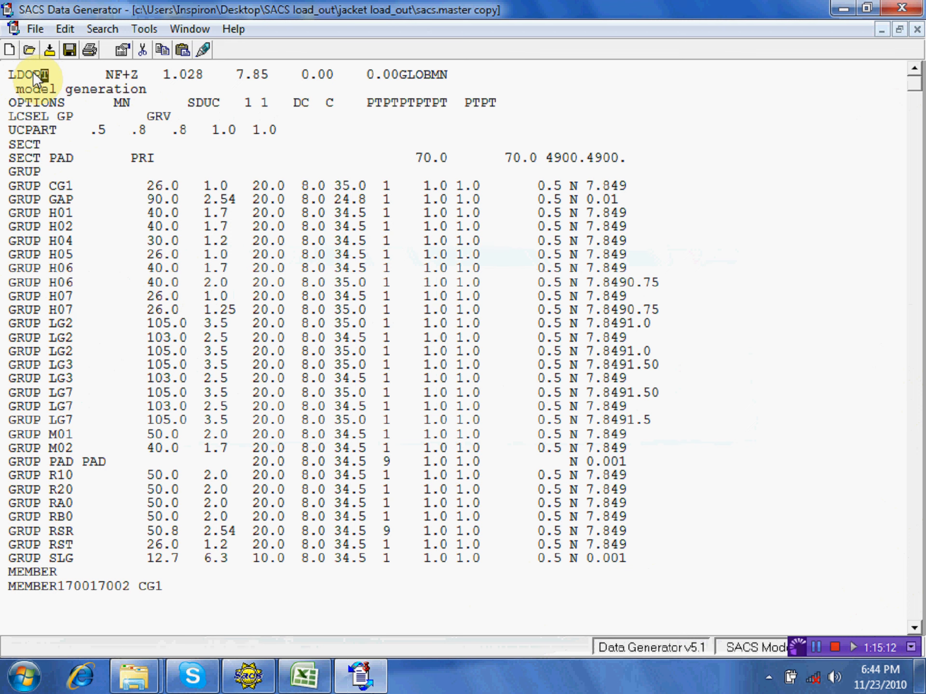
{"action": "double_click", "coordinate": [33, 71]}
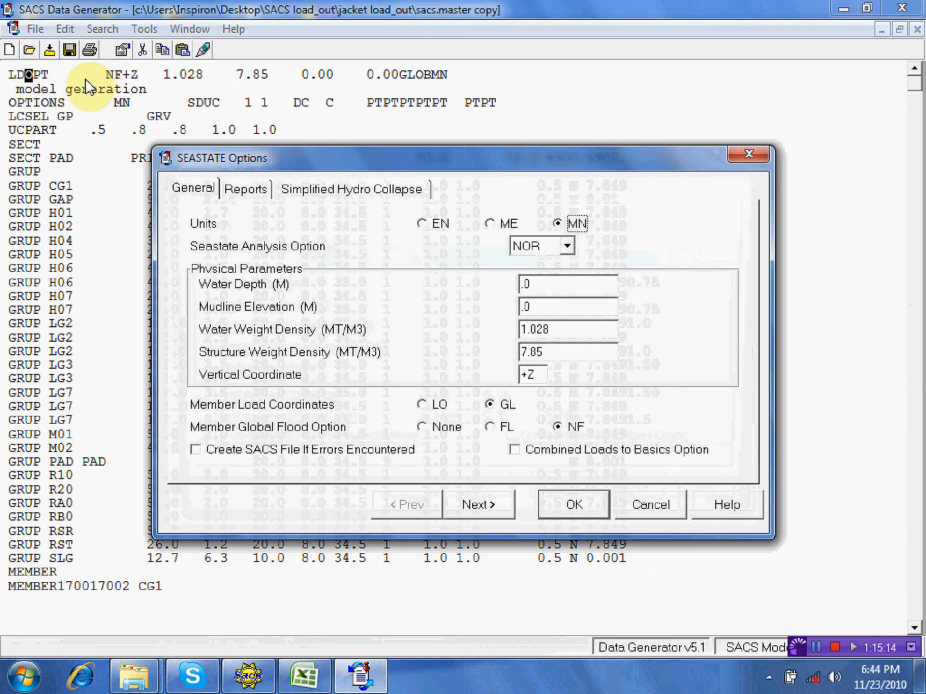
{"action": "left_click", "coordinate": [528, 448]}
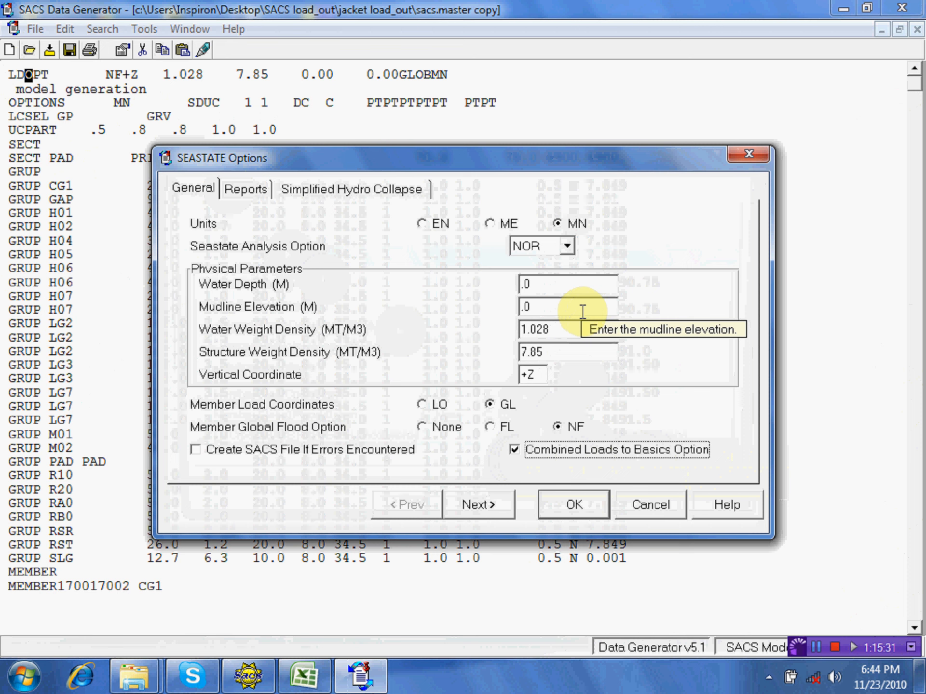
{"action": "left_click", "coordinate": [572, 505]}
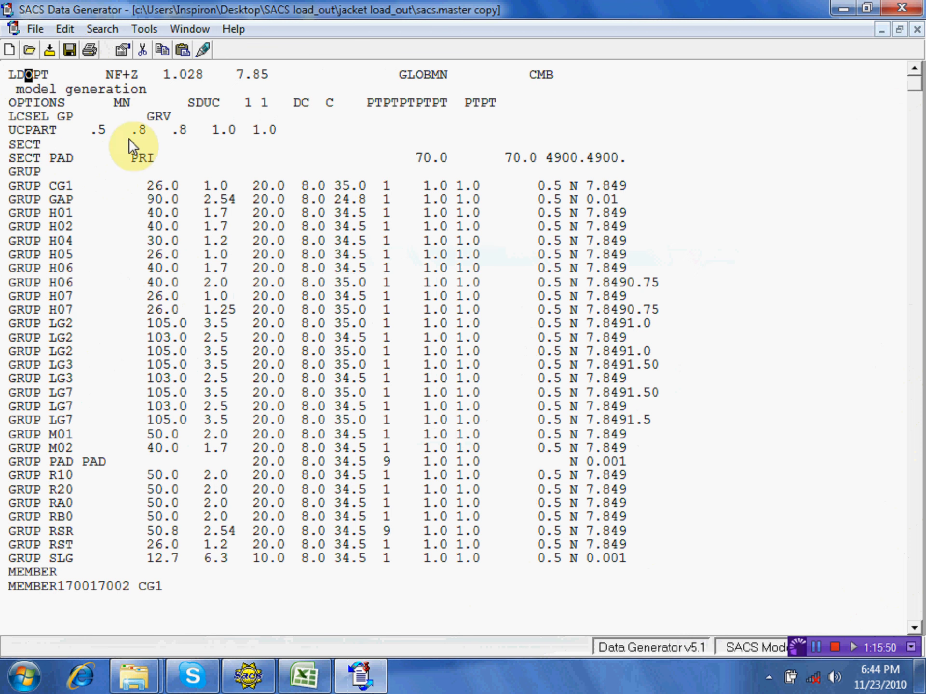
{"action": "double_click", "coordinate": [37, 71]}
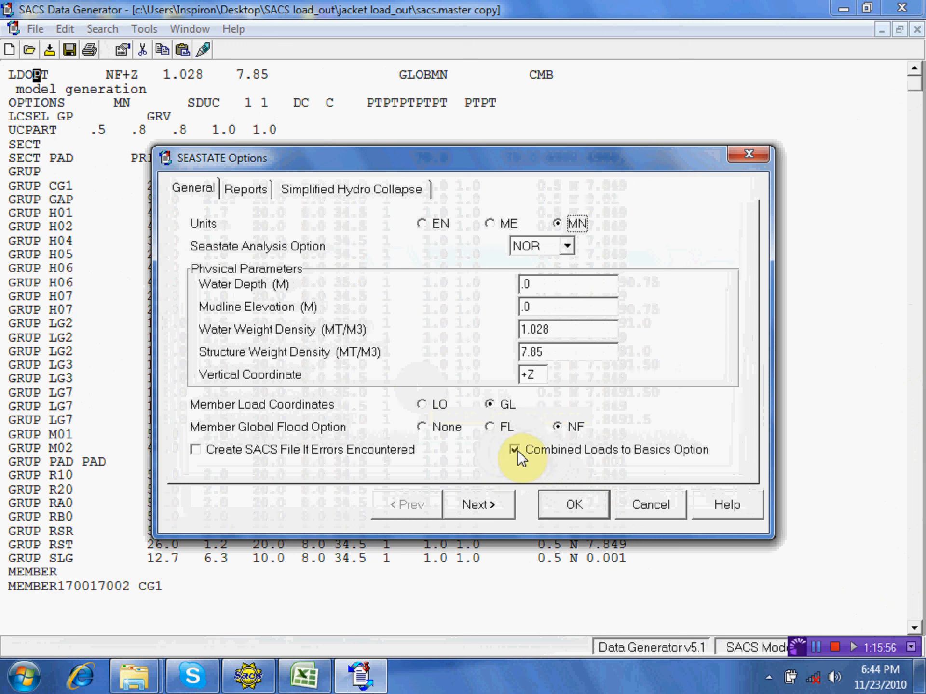
{"action": "mouse_move", "coordinate": [518, 452]}
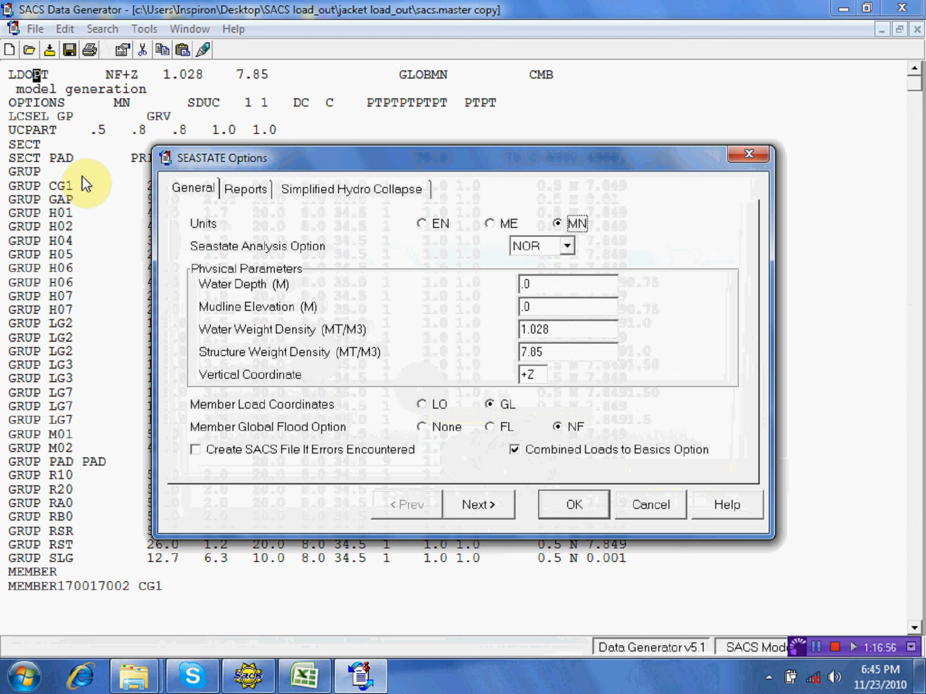
{"action": "left_click", "coordinate": [565, 505]}
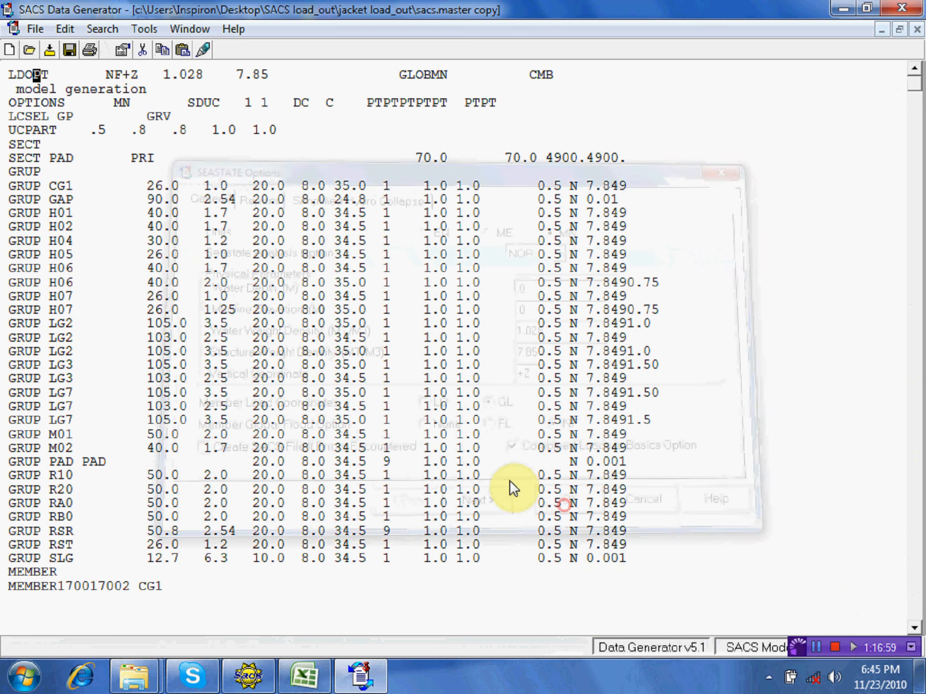
{"action": "left_click", "coordinate": [70, 49]}
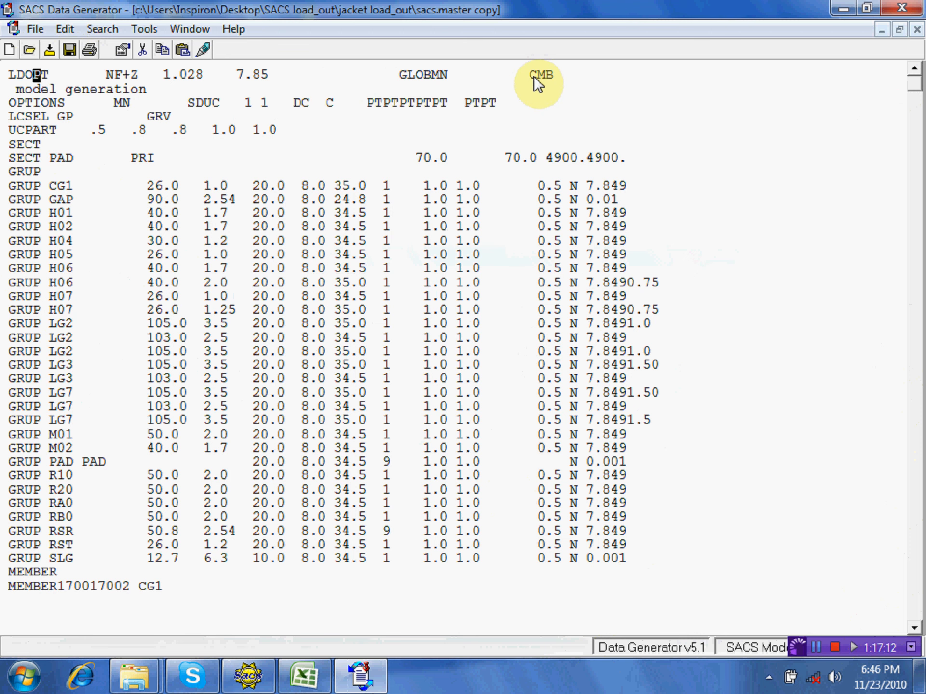
{"action": "left_click", "coordinate": [902, 8]}
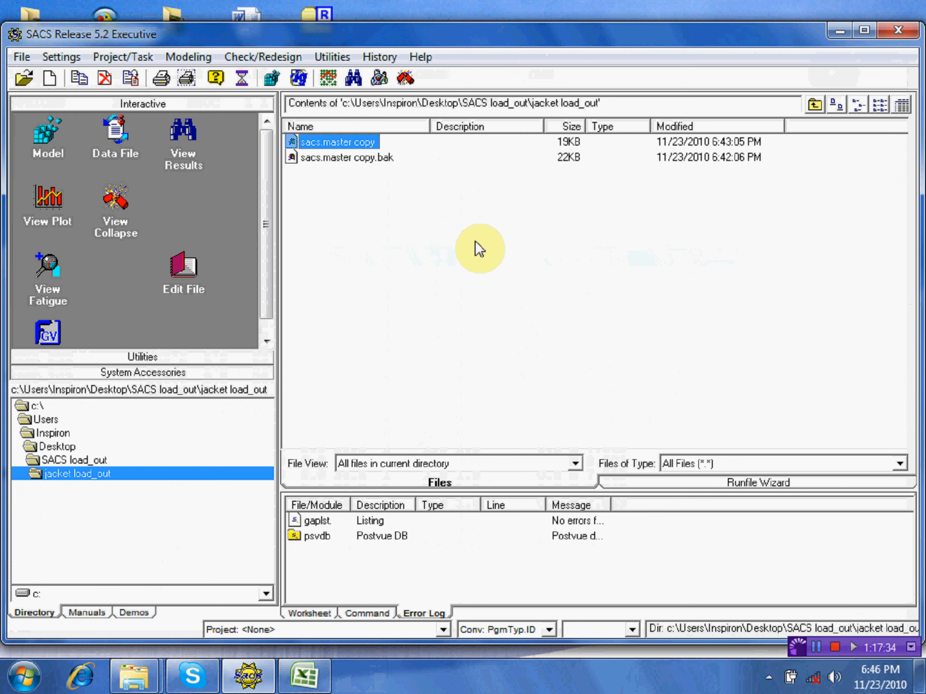
Step: Open the loadout sequence document from the SACS training folder's SACS presentation\misc subfolder and examine the barge and quay diagram
{"action": "left_click", "coordinate": [839, 32]}
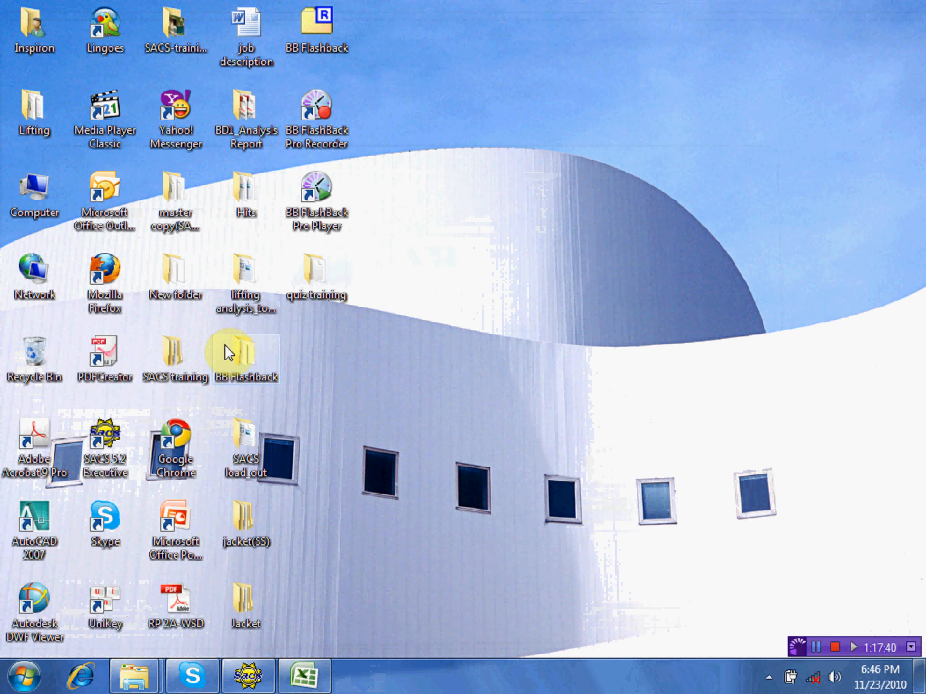
{"action": "double_click", "coordinate": [242, 442]}
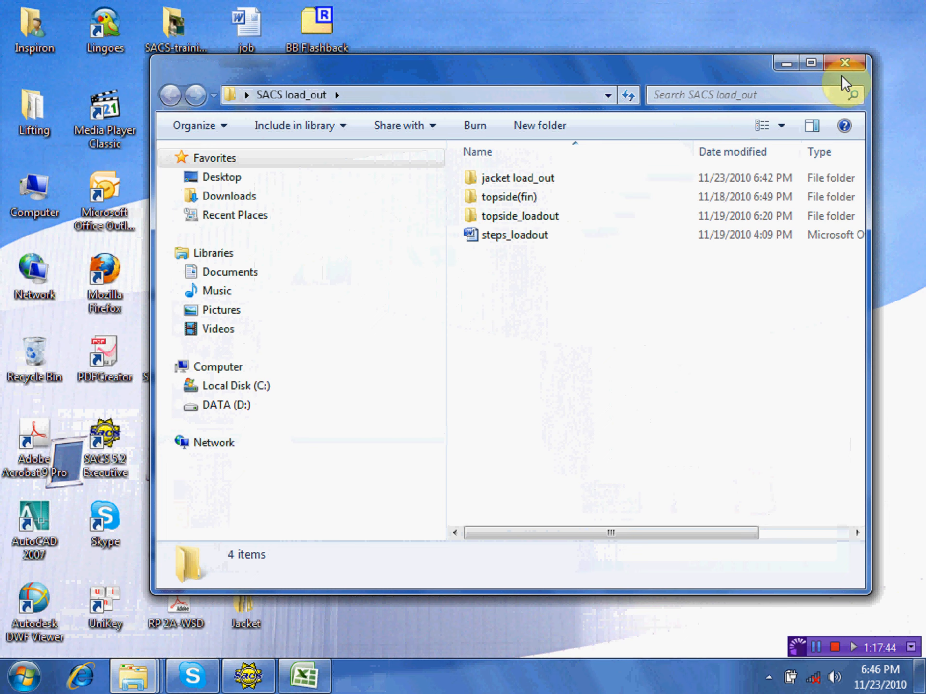
{"action": "left_click", "coordinate": [842, 70]}
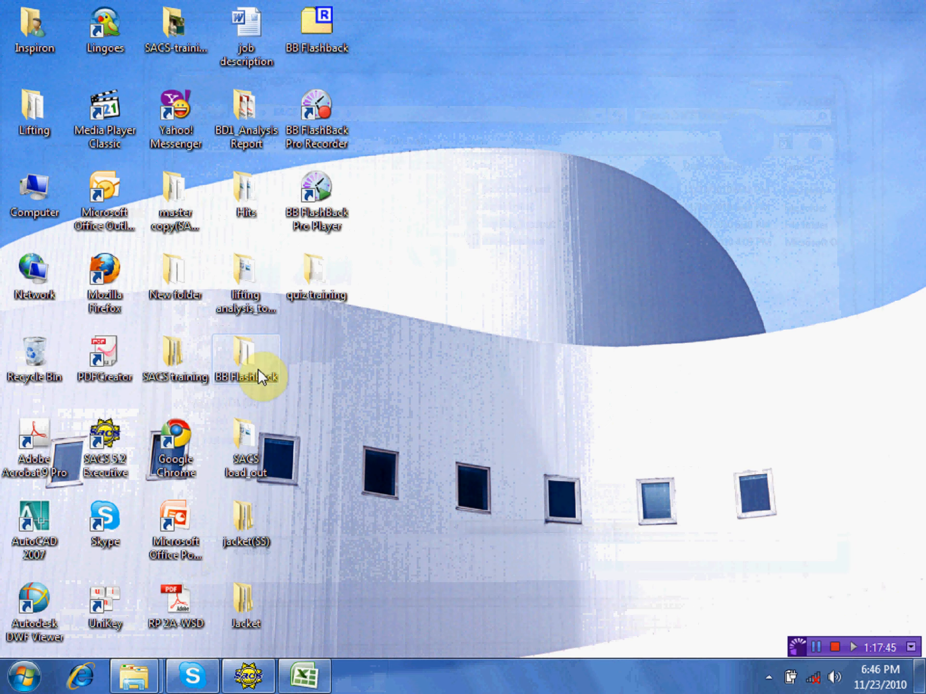
{"action": "double_click", "coordinate": [184, 366]}
{"action": "double_click", "coordinate": [551, 182]}
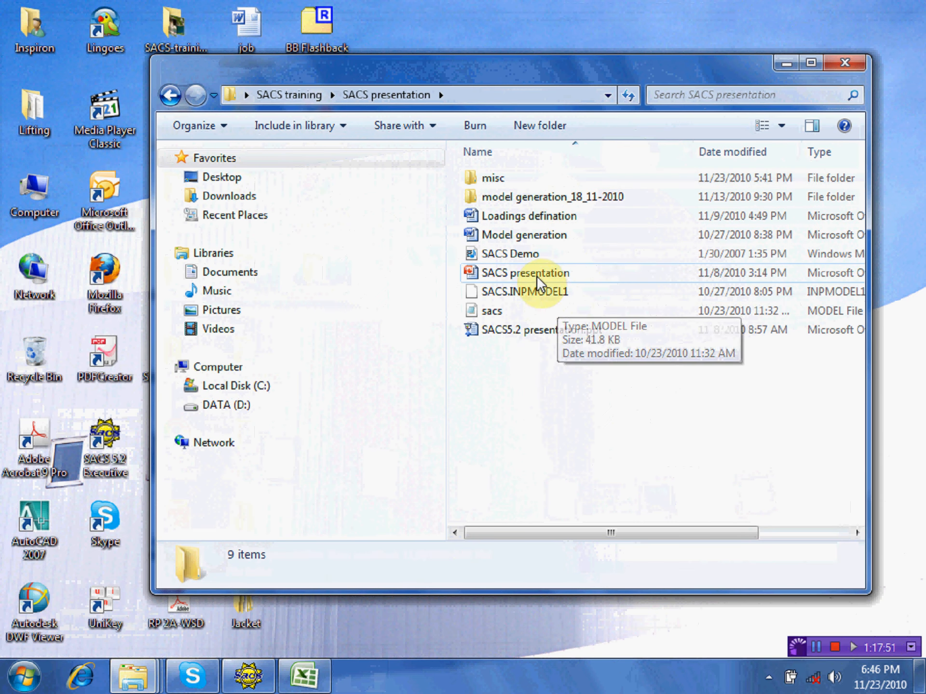
{"action": "double_click", "coordinate": [521, 179]}
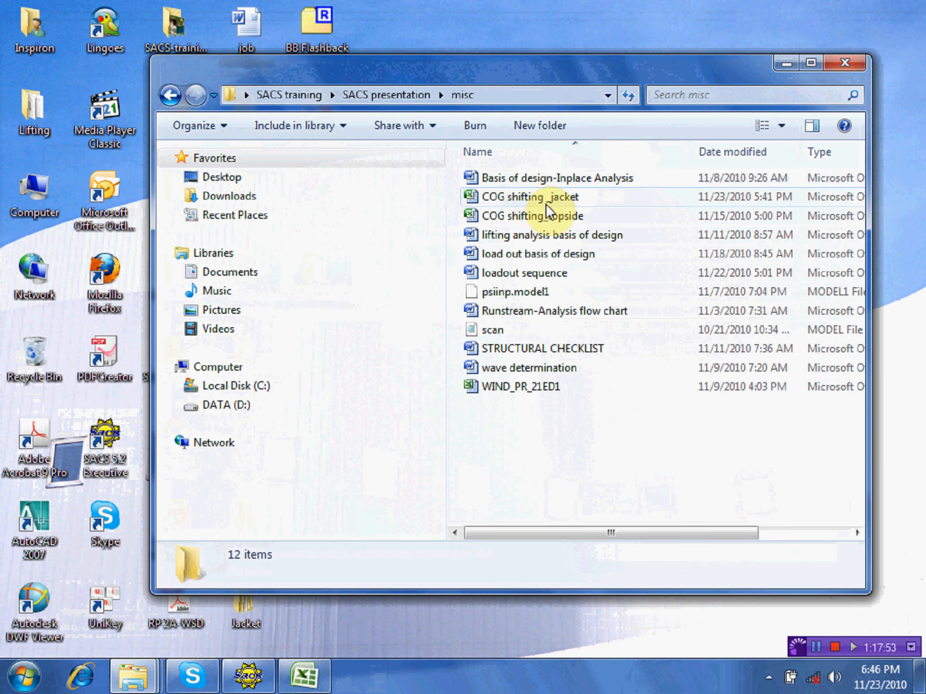
{"action": "double_click", "coordinate": [534, 274]}
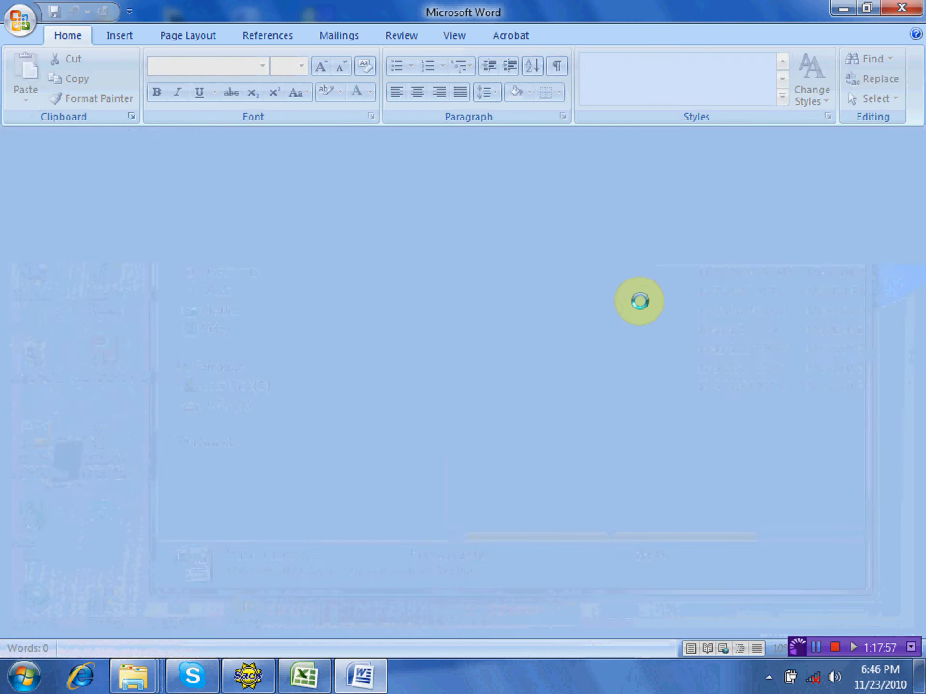
{"action": "scroll", "coordinate": [562, 270], "scroll_direction": "down", "scroll_amount": 3}
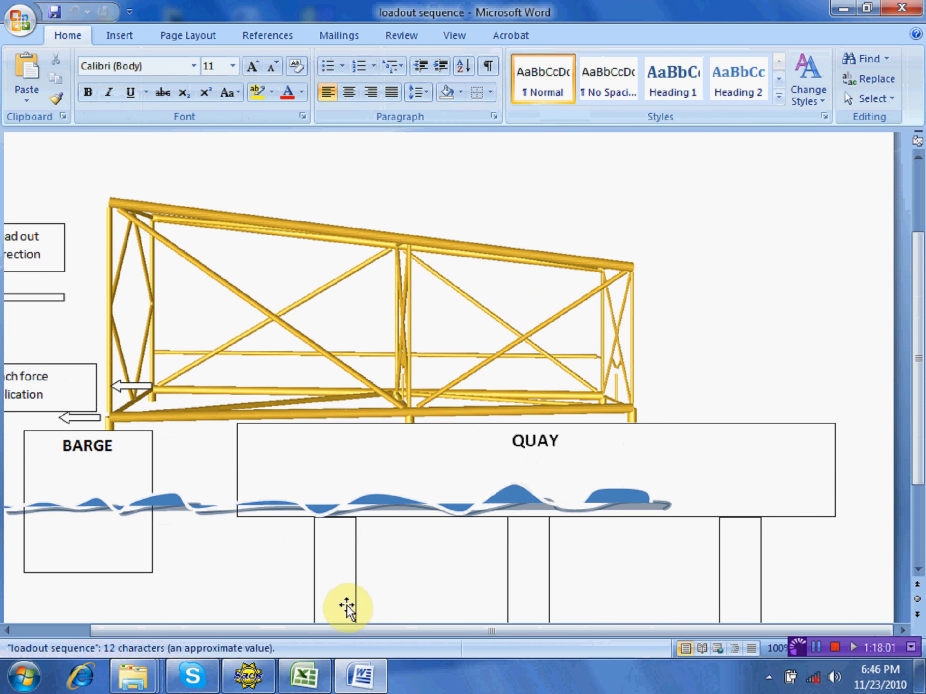
{"action": "left_click_drag", "start_coordinate": [311, 634], "coordinate": [239, 638]}
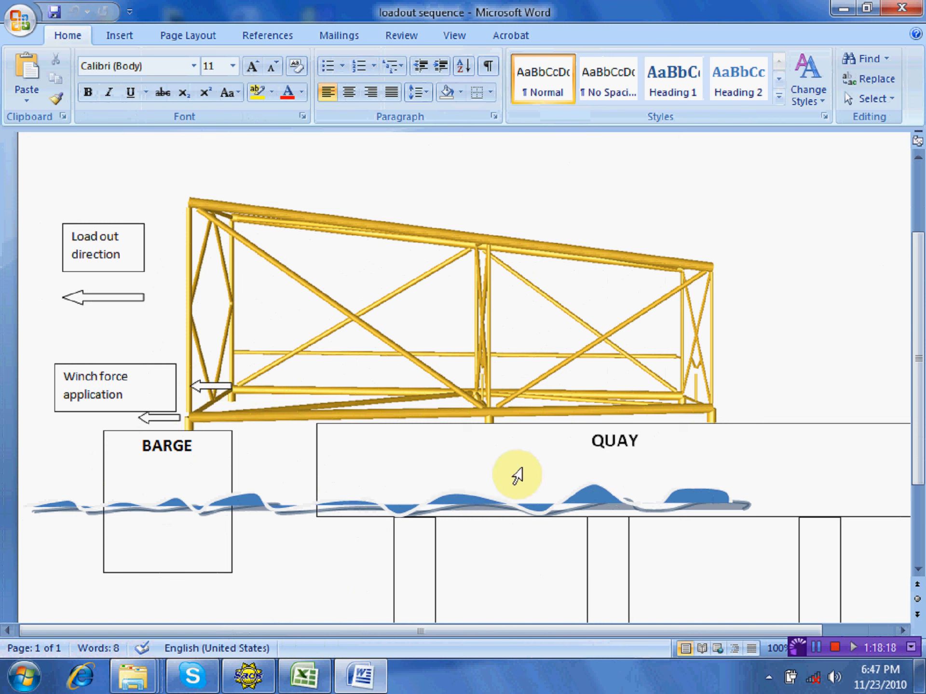
Step: Lower the BARGE box slightly away from the jacket leg, then raise it back to the leg's underside
{"action": "left_click", "coordinate": [316, 476]}
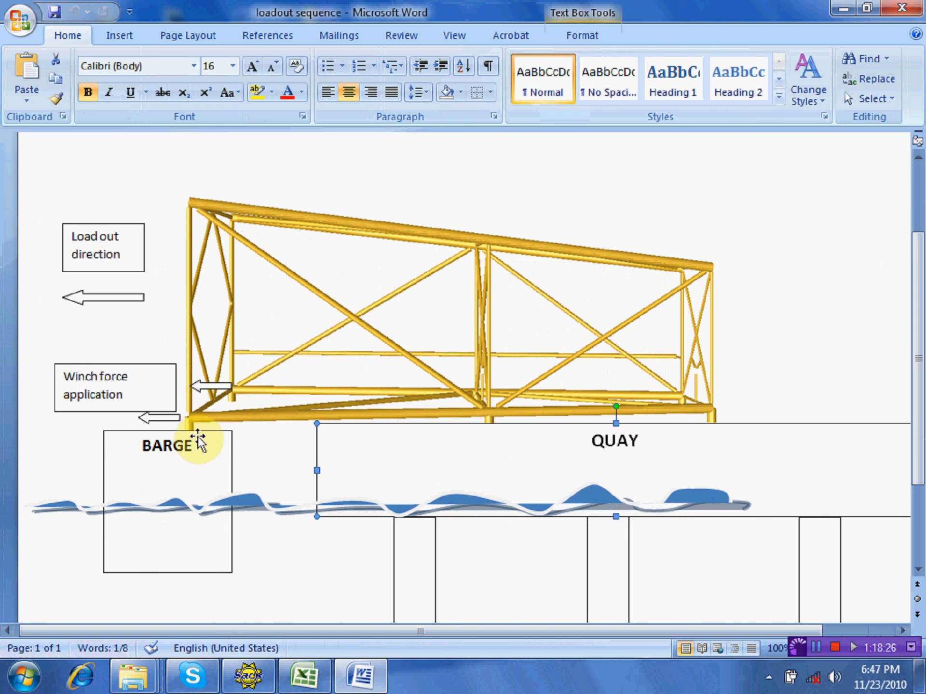
{"action": "left_click", "coordinate": [168, 434]}
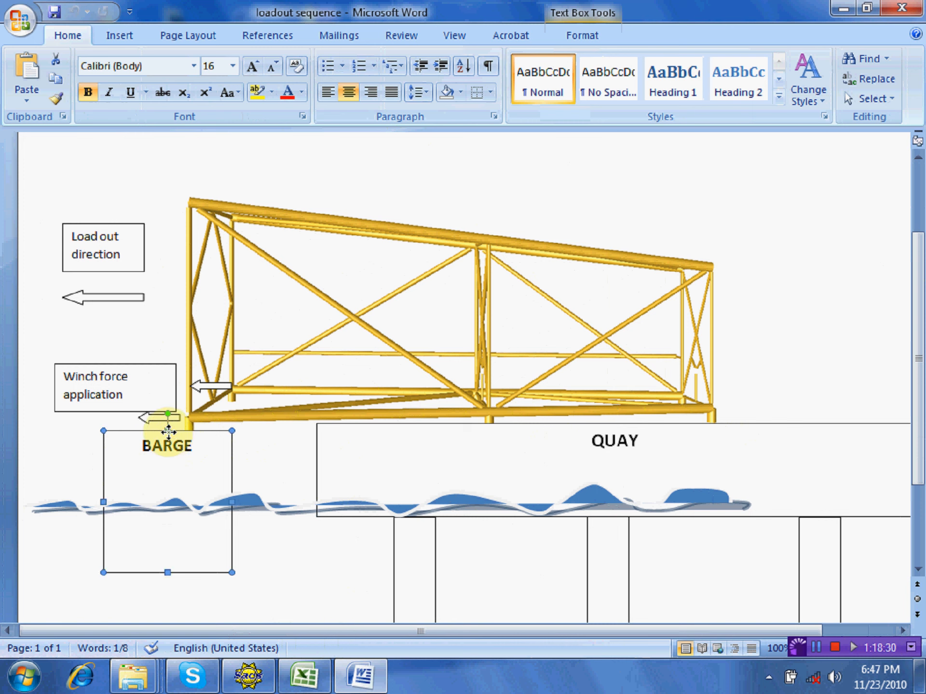
{"action": "left_click", "coordinate": [169, 435]}
{"action": "left_click_drag", "start_coordinate": [168, 446], "coordinate": [168, 446]}
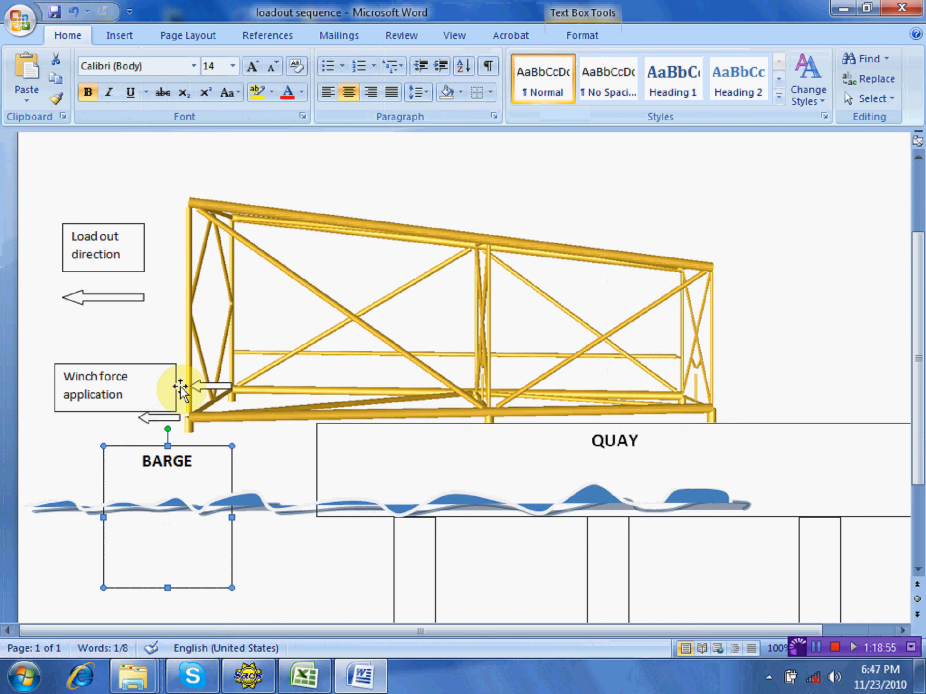
{"action": "left_click", "coordinate": [207, 450]}
{"action": "left_click_drag", "start_coordinate": [207, 450], "coordinate": [207, 432]}
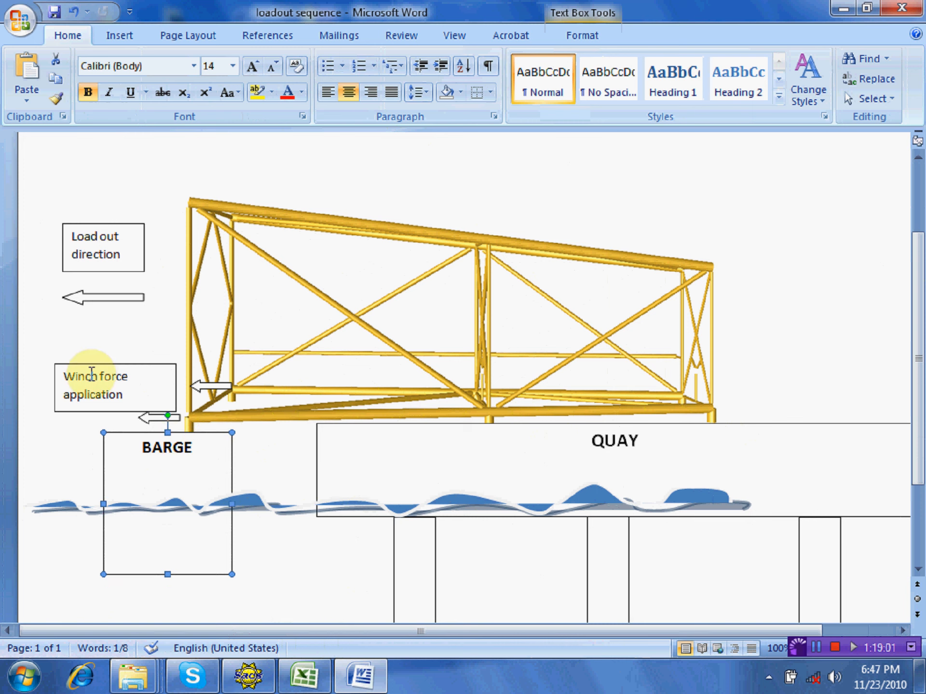
Step: Shorten the QUAY box so it starts beyond the jacket's middle support, then close the document without saving and close its folder
{"action": "left_click", "coordinate": [312, 477]}
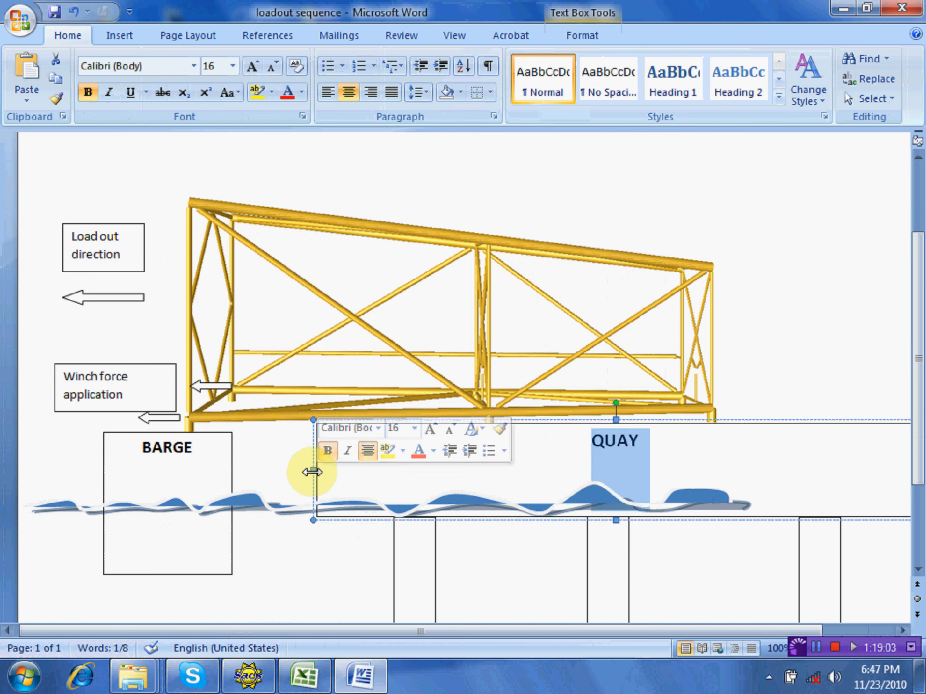
{"action": "left_click_drag", "start_coordinate": [312, 477], "coordinate": [549, 470]}
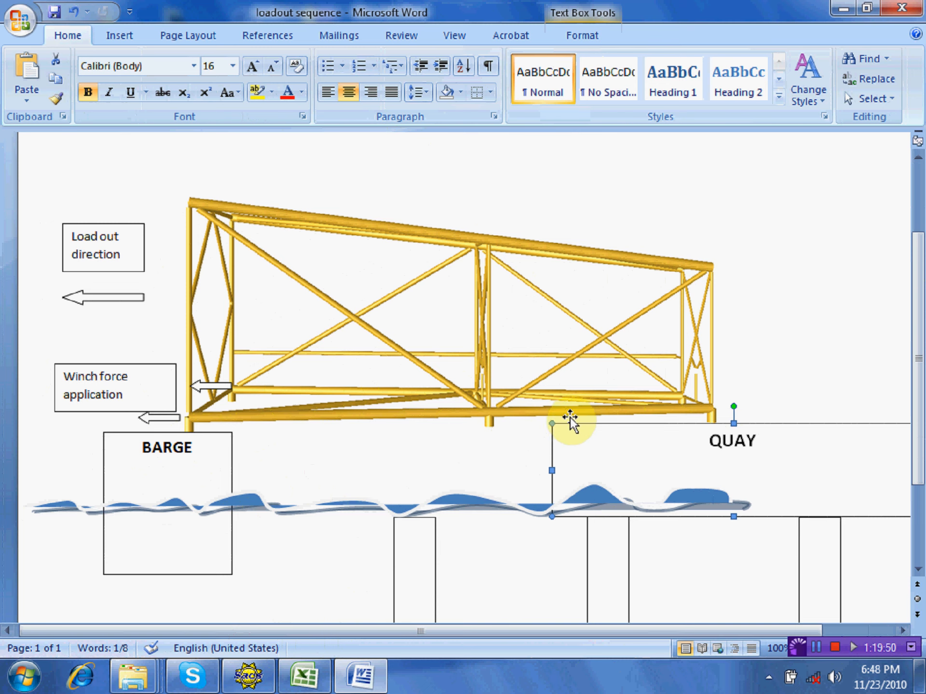
{"action": "left_click", "coordinate": [900, 8]}
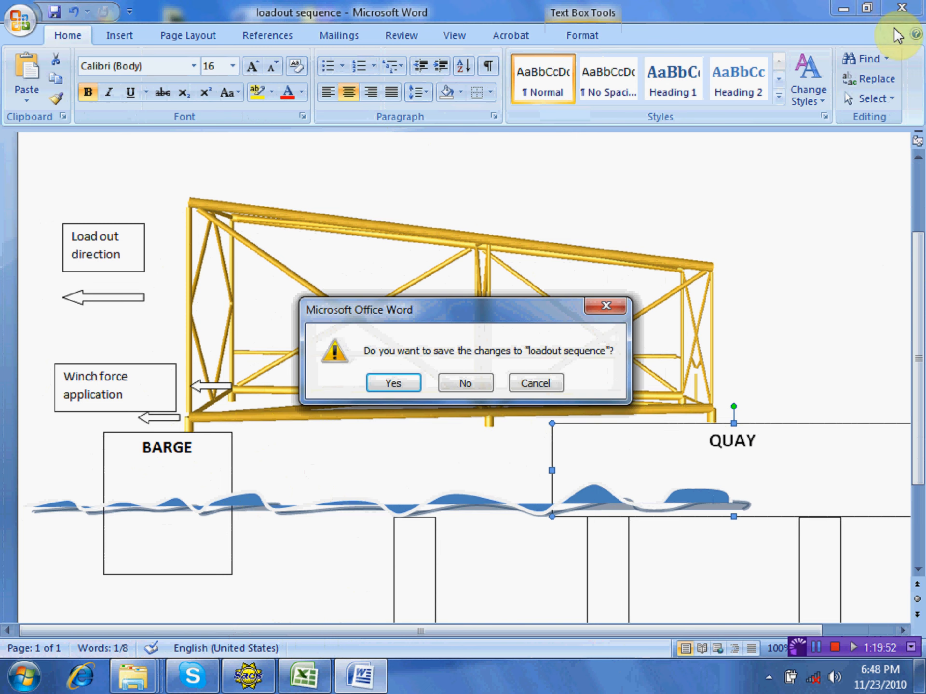
{"action": "left_click", "coordinate": [456, 383]}
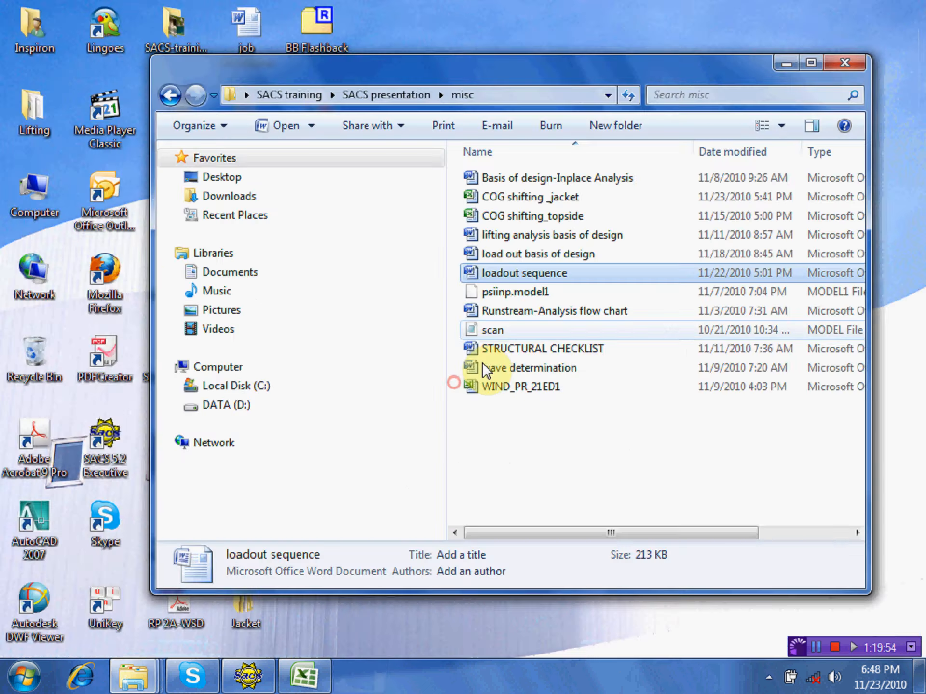
{"action": "left_click", "coordinate": [856, 63]}
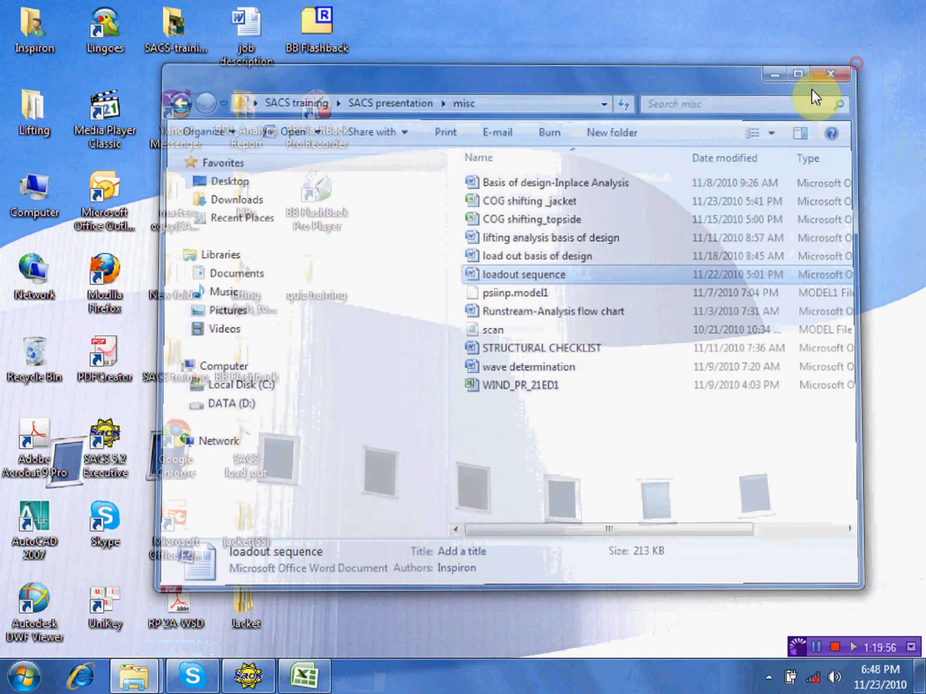
Step: Return to SACS Executive and start the Data Generator with a new data file
{"action": "left_click", "coordinate": [247, 675]}
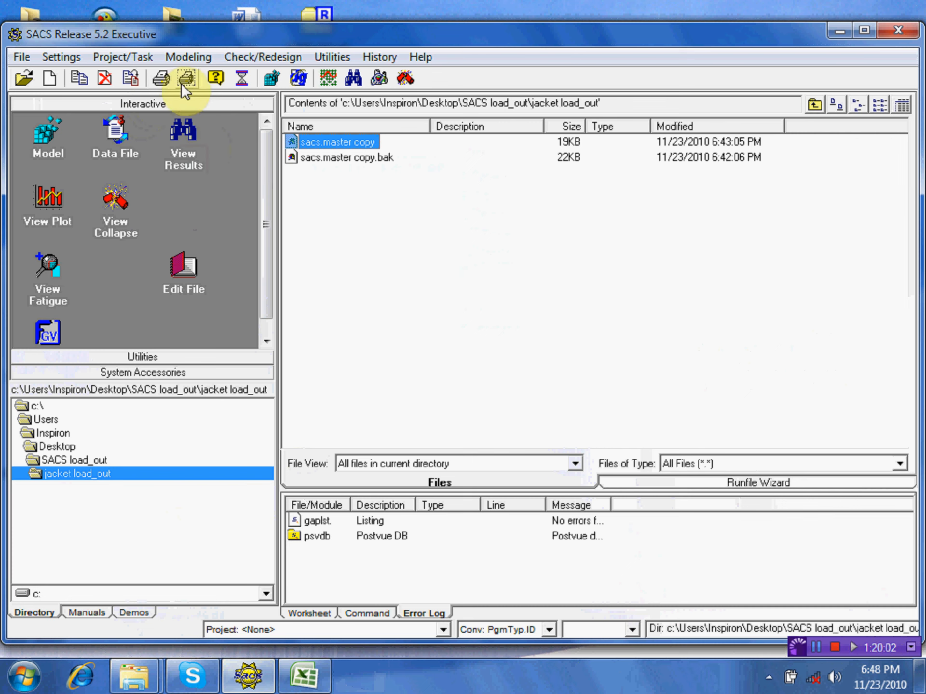
{"action": "left_click", "coordinate": [183, 60]}
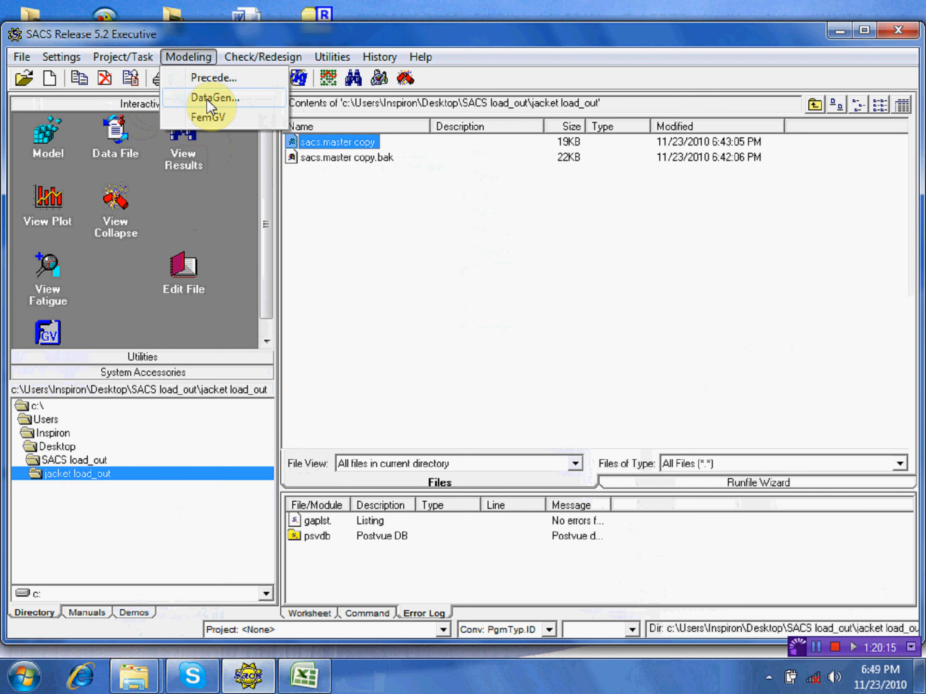
{"action": "left_click", "coordinate": [224, 98]}
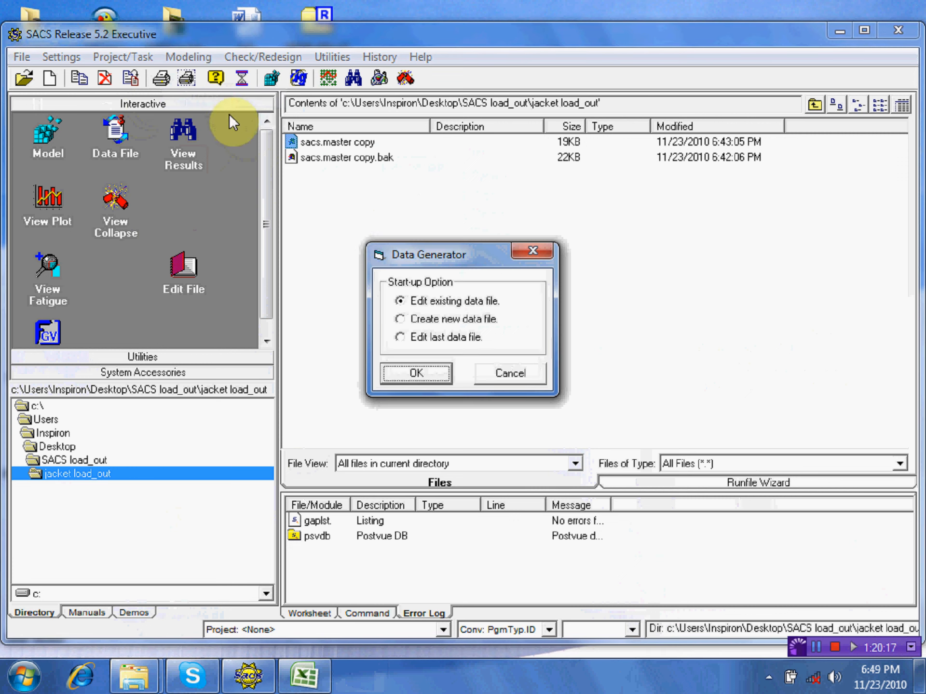
{"action": "left_click", "coordinate": [415, 318]}
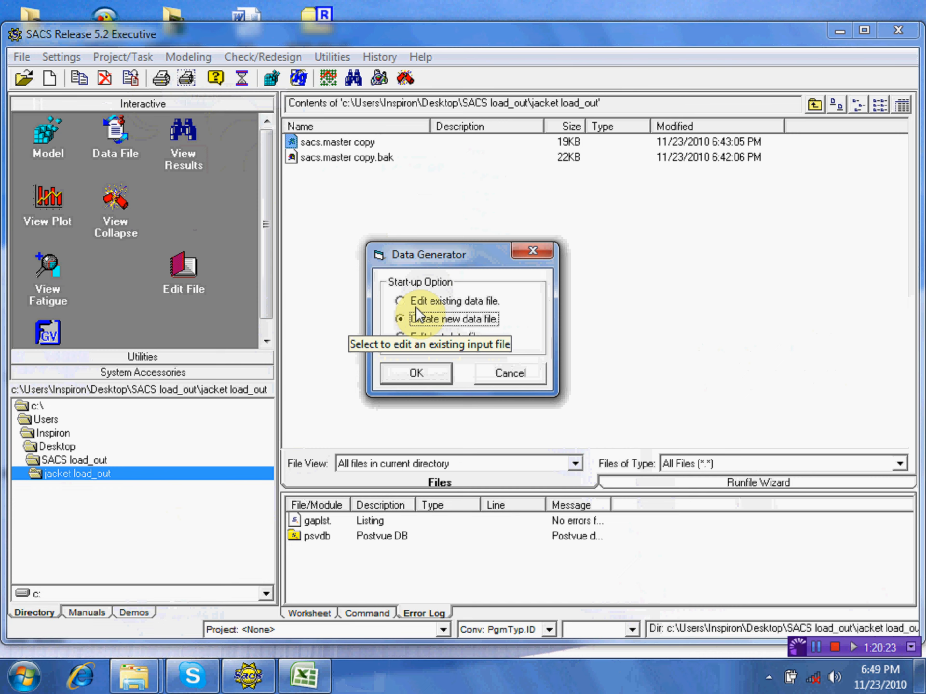
{"action": "left_click", "coordinate": [433, 372]}
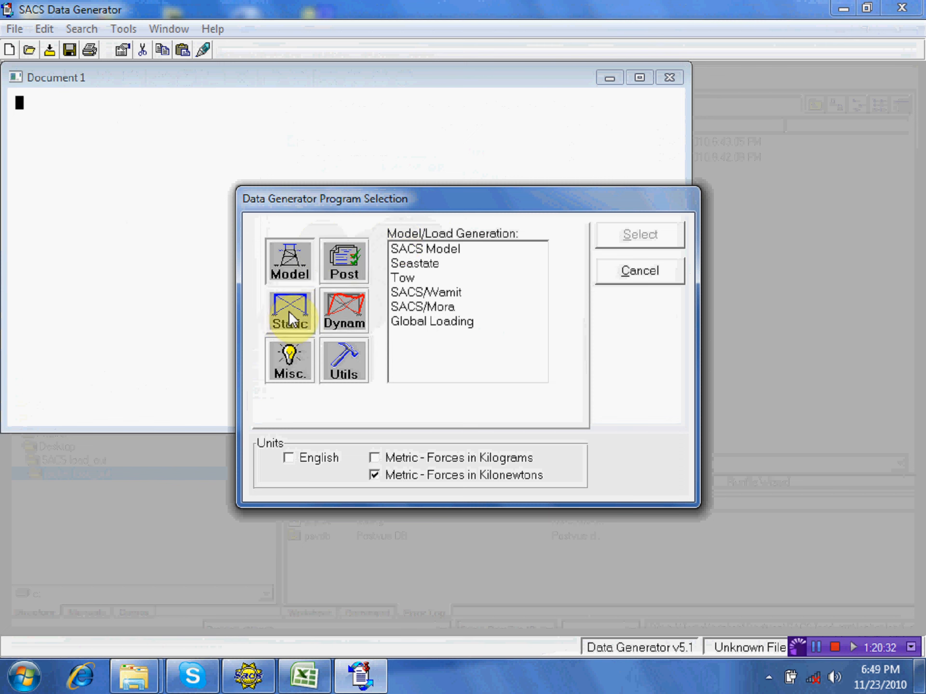
Step: Choose Gap Element from the static analysis programs as the input type for the new data file
{"action": "left_click", "coordinate": [288, 311]}
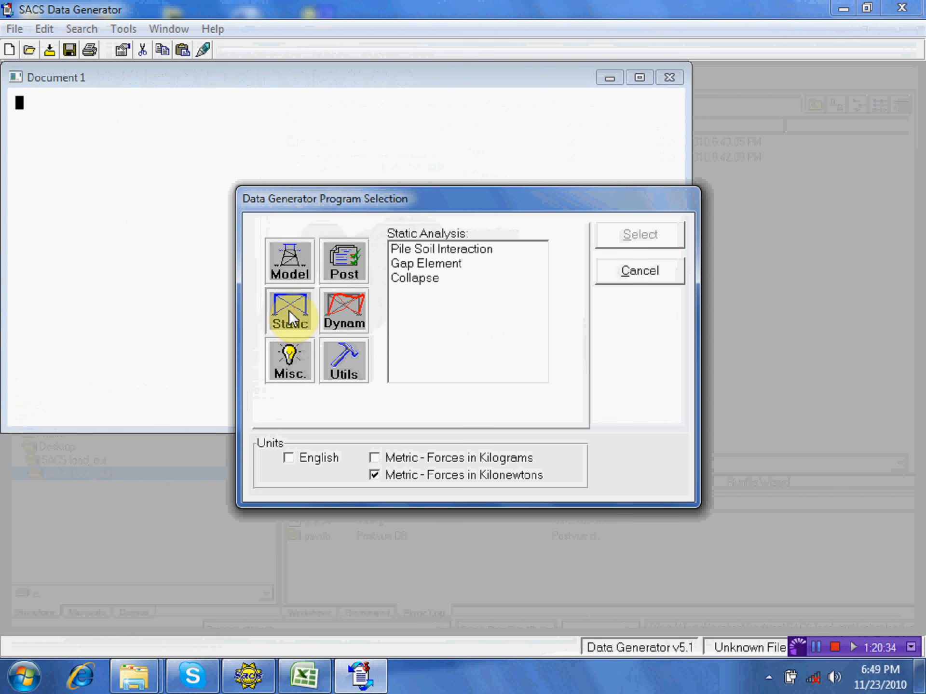
{"action": "left_click", "coordinate": [436, 263]}
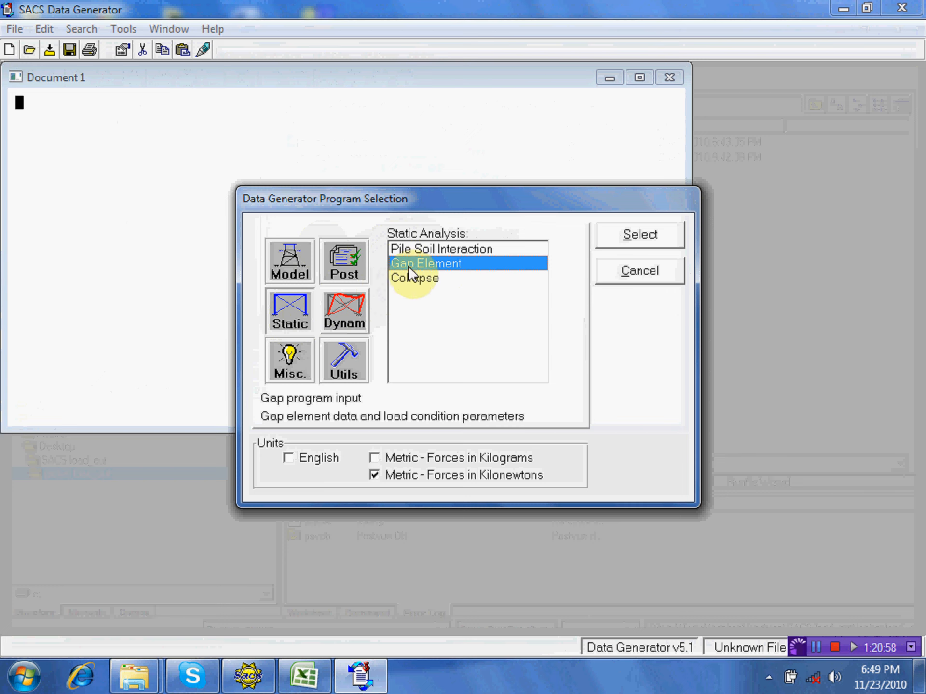
{"action": "left_click", "coordinate": [621, 235]}
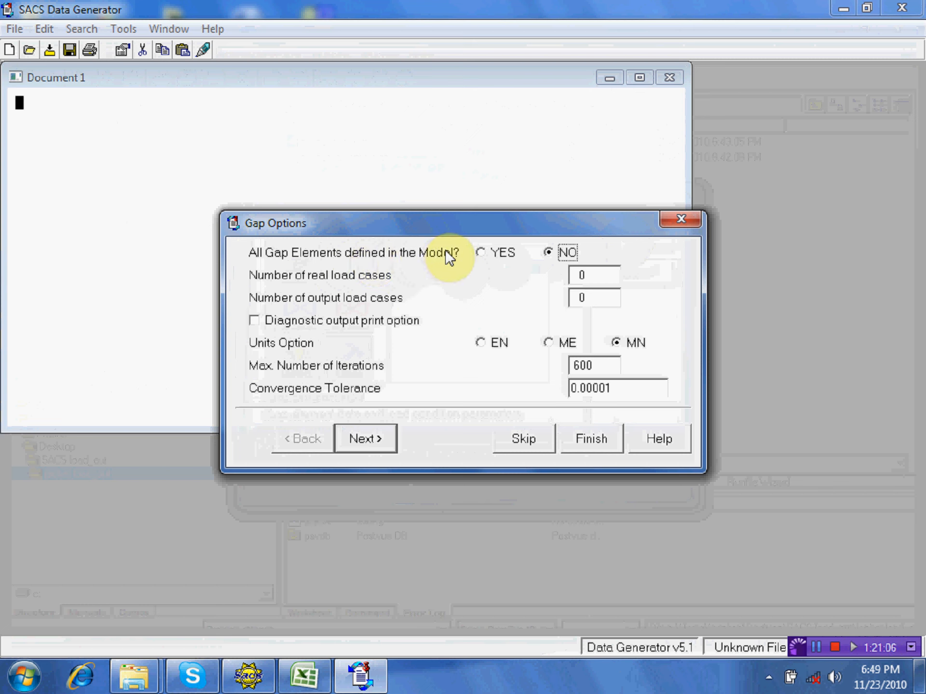
Step: Set the gap options to all gap elements defined in the model with a maximum of 9999 iterations, and accept them
{"action": "left_click", "coordinate": [497, 258]}
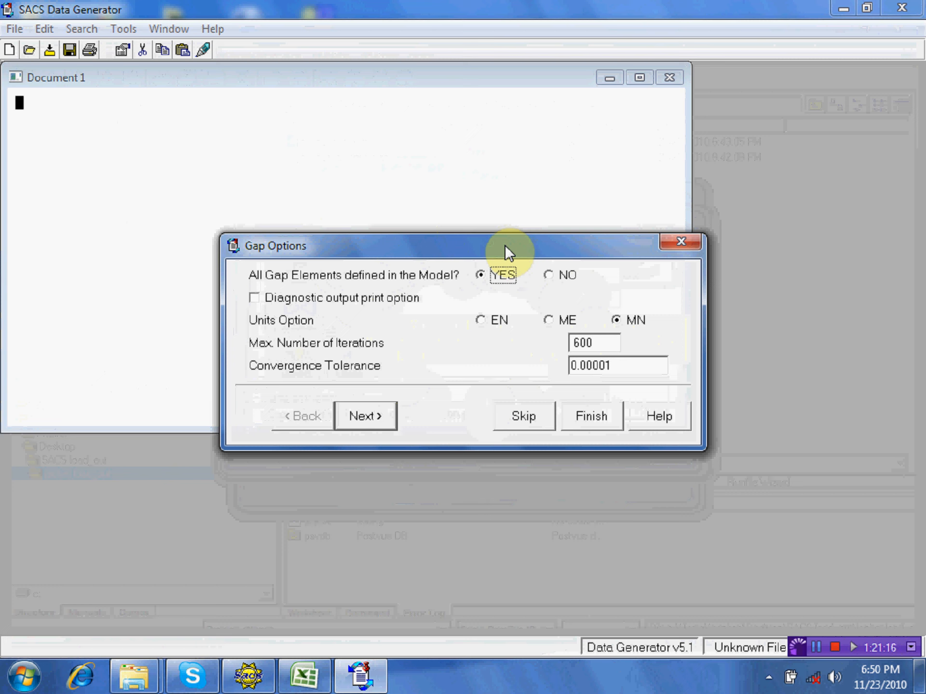
{"action": "left_click", "coordinate": [591, 343]}
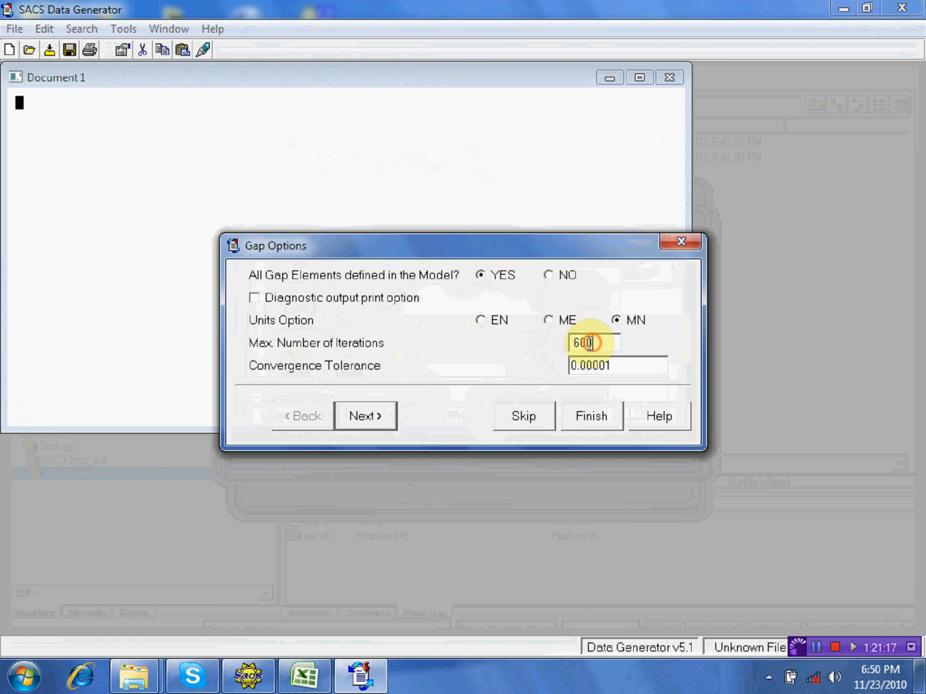
{"action": "left_click_drag", "start_coordinate": [591, 343], "coordinate": [554, 351]}
{"action": "type", "text": "9999"}
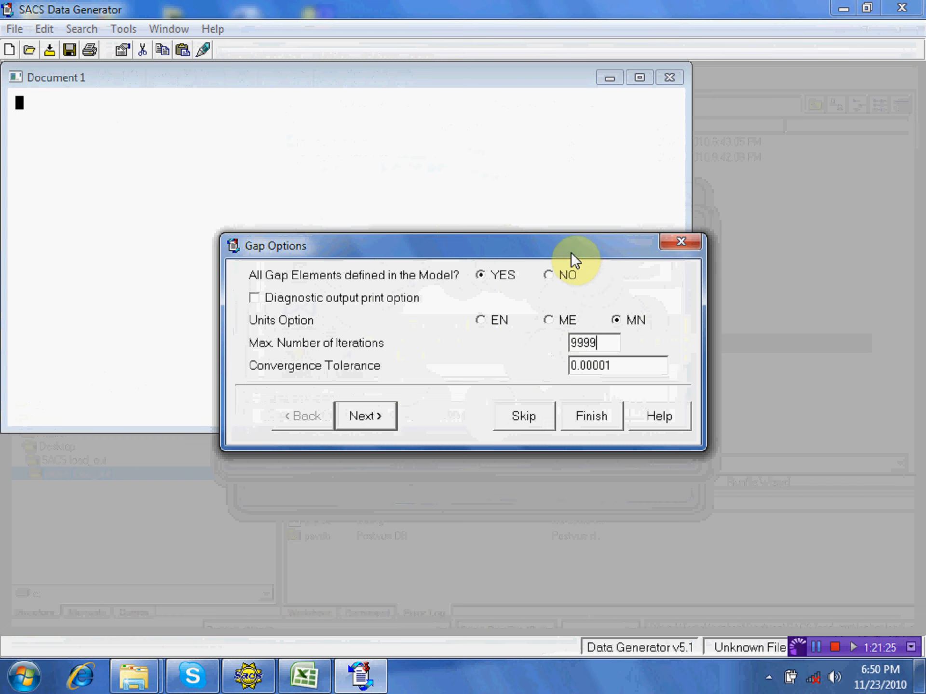
{"action": "left_click_drag", "start_coordinate": [571, 252], "coordinate": [564, 132]}
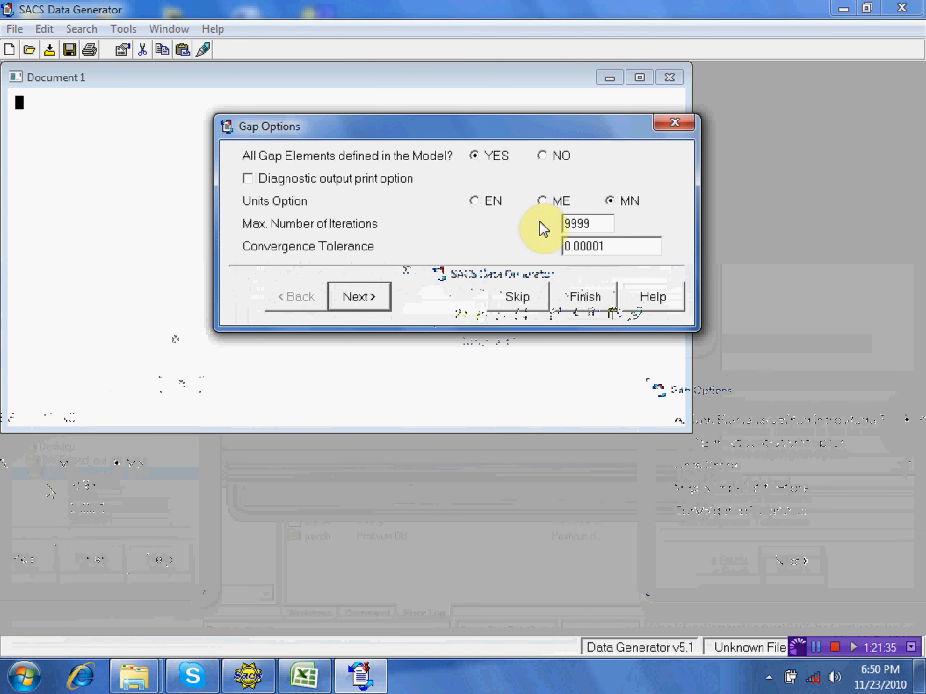
{"action": "left_click", "coordinate": [372, 299]}
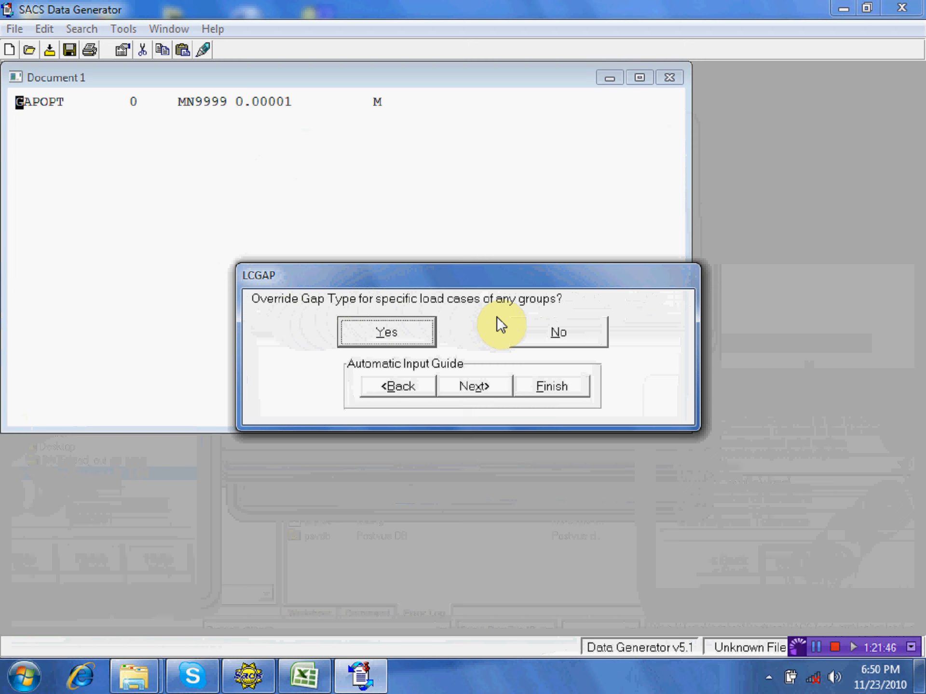
Step: Decline the gap type override by group and begin a member override for load case grv1 with element type NoLD
{"action": "left_click", "coordinate": [543, 334]}
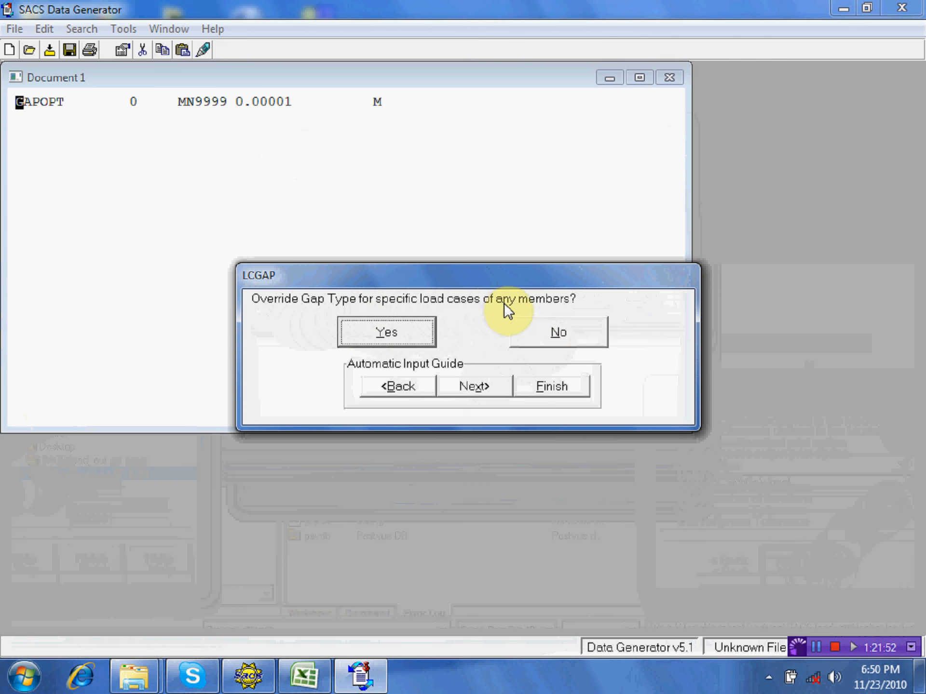
{"action": "left_click", "coordinate": [424, 331]}
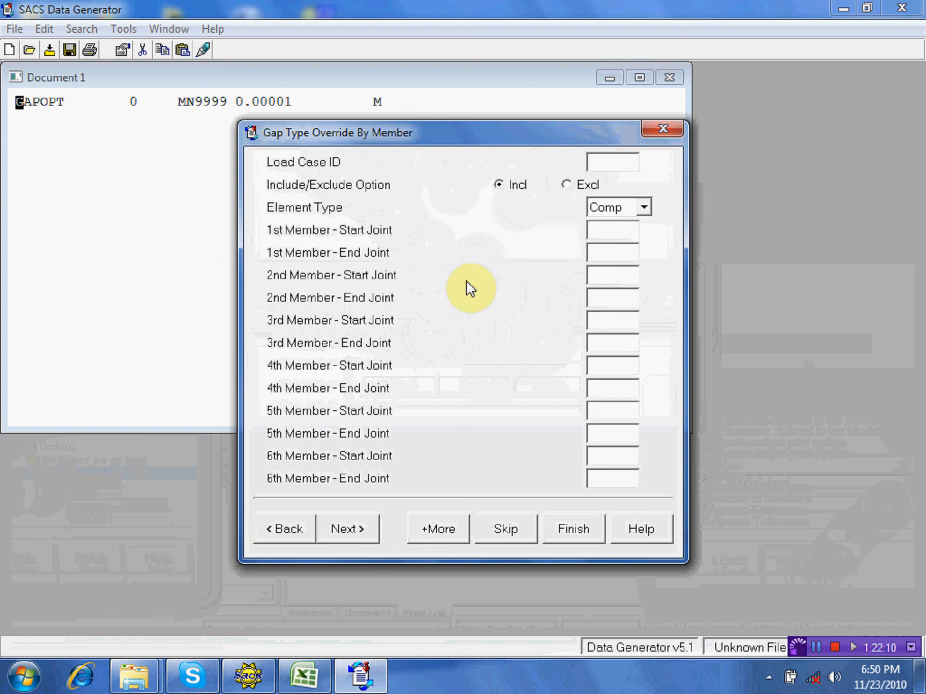
{"action": "type", "text": "grv1"}
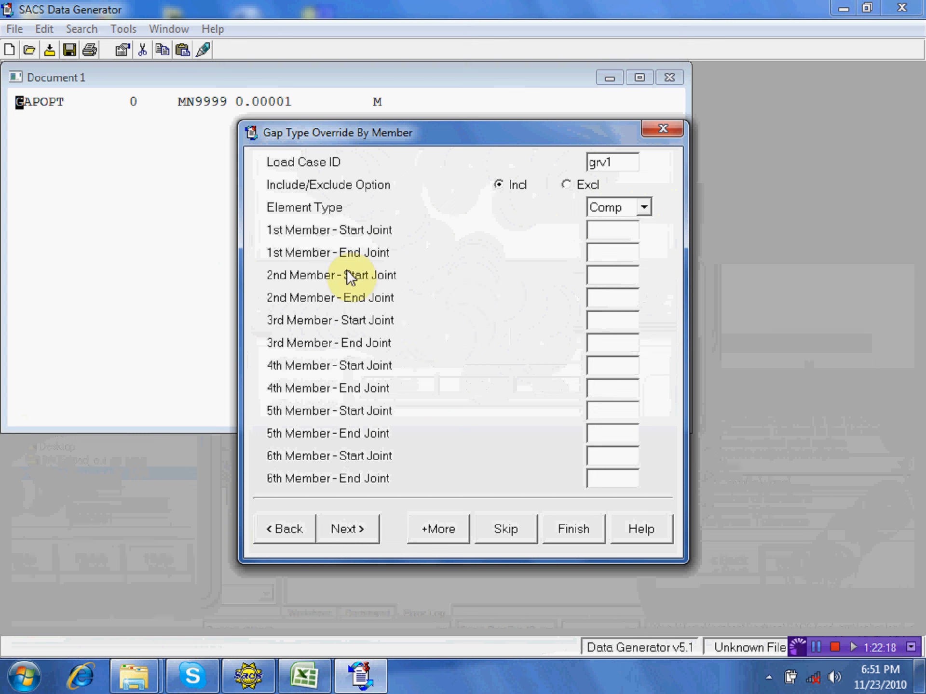
{"action": "left_click", "coordinate": [644, 208]}
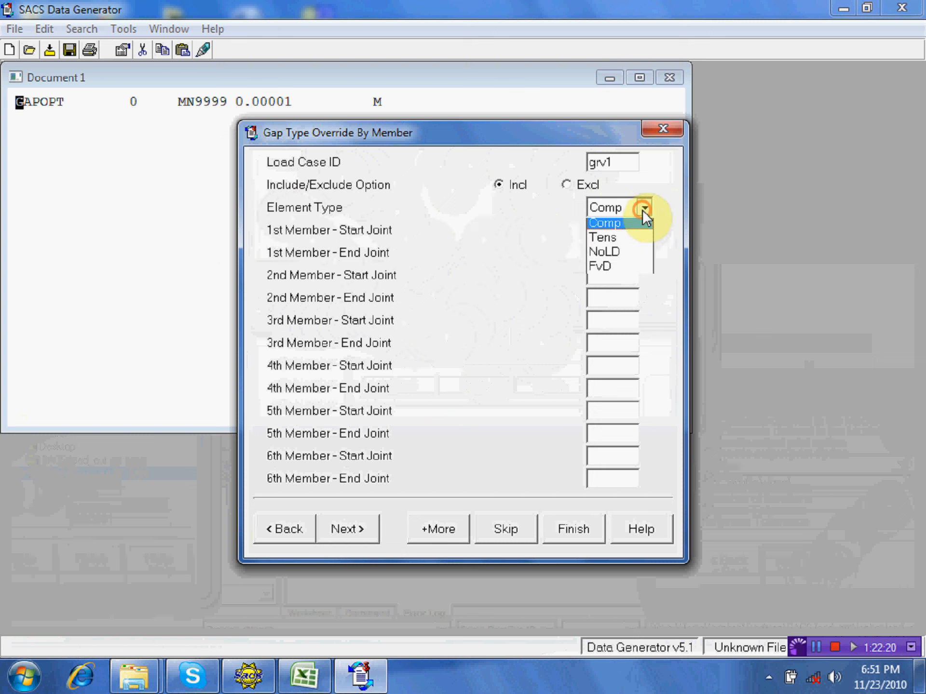
{"action": "left_click", "coordinate": [626, 254]}
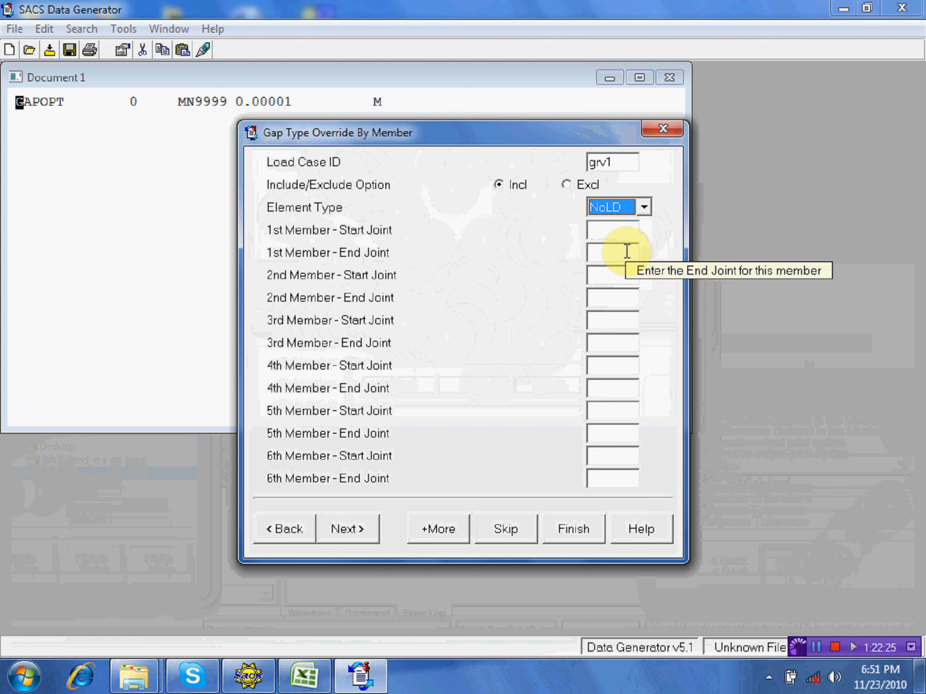
Step: Enter s1 as the first member's start joint and x as its end joint, then complete the gap input without more overrides
{"action": "left_click", "coordinate": [608, 228]}
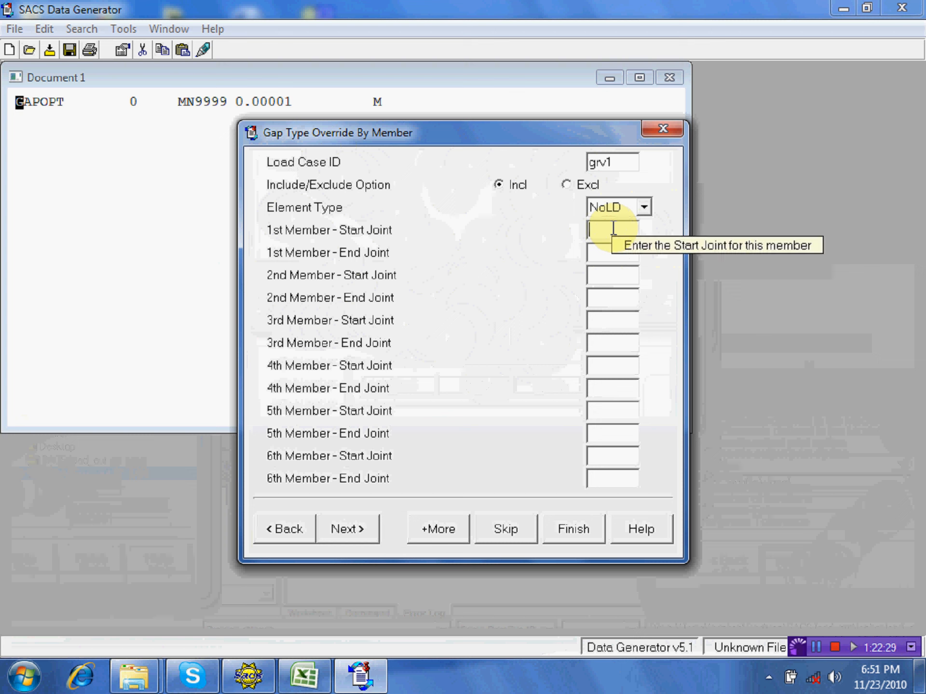
{"action": "type", "text": "1"}
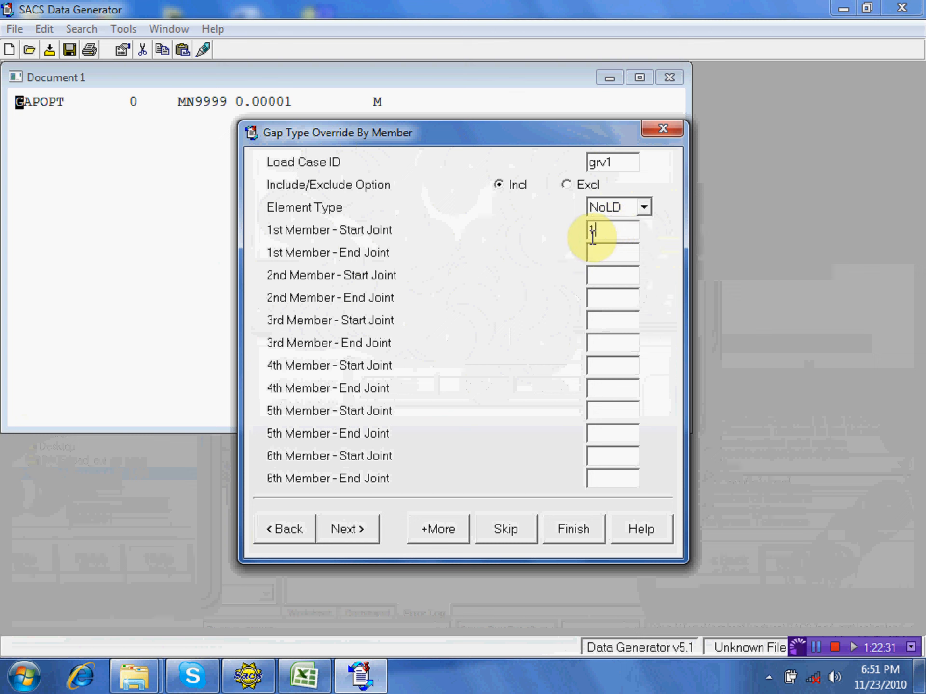
{"action": "left_click", "coordinate": [589, 230]}
{"action": "type", "text": "s"}
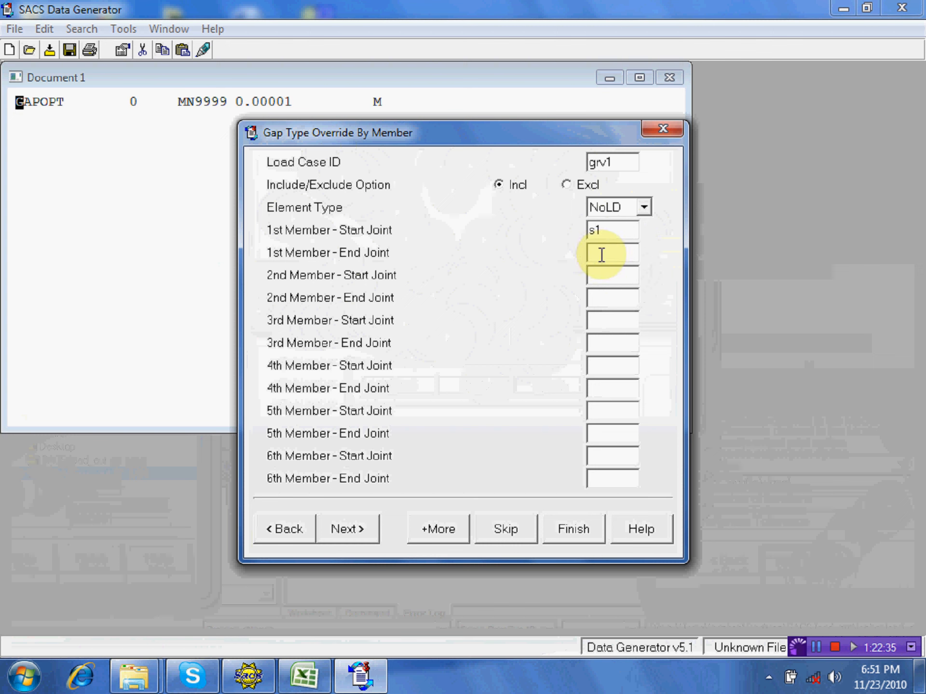
{"action": "left_click", "coordinate": [601, 253]}
{"action": "type", "text": "x"}
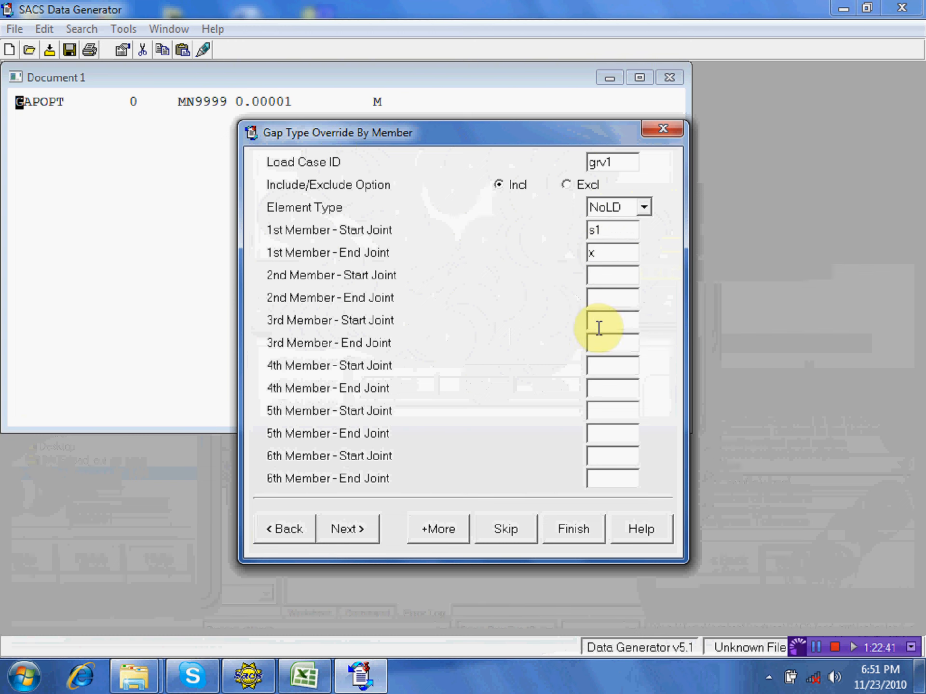
{"action": "left_click", "coordinate": [371, 532]}
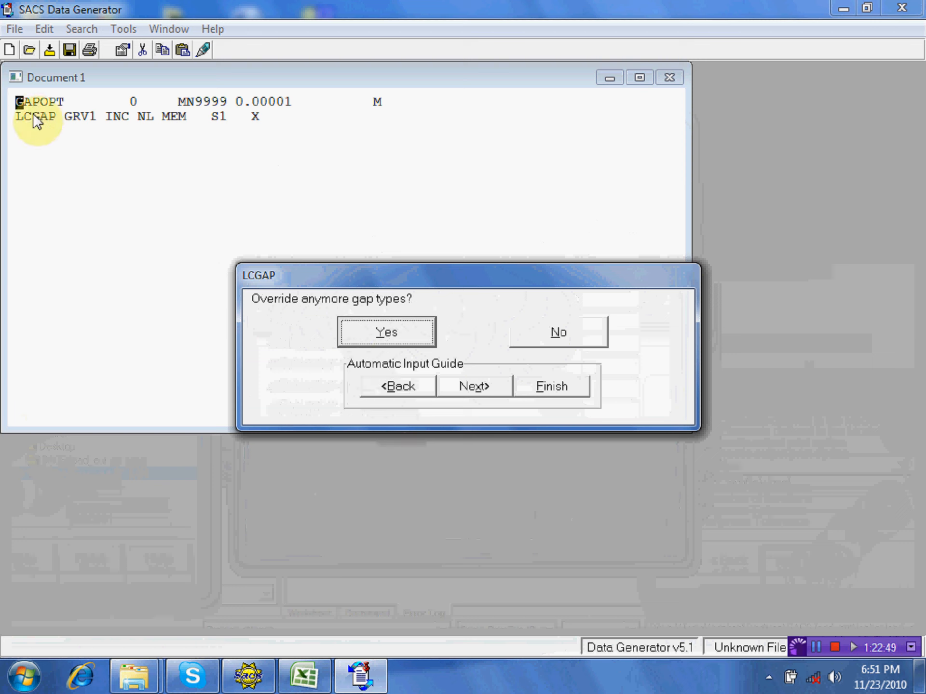
{"action": "left_click", "coordinate": [472, 386]}
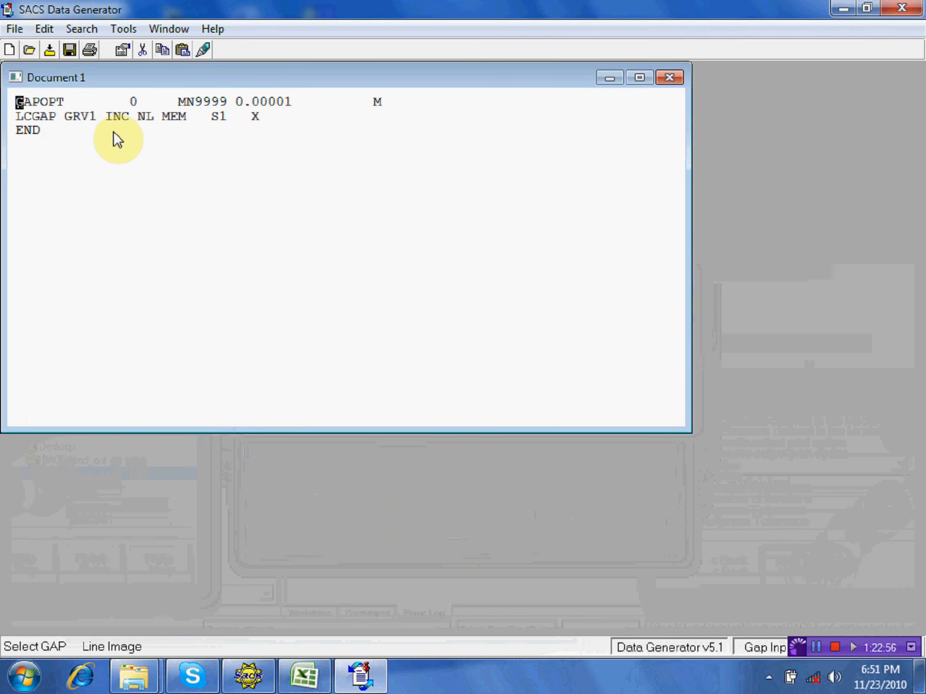
Step: Save the gap input file as gapinp.jacket in the jacket load_out folder
{"action": "left_click", "coordinate": [69, 49]}
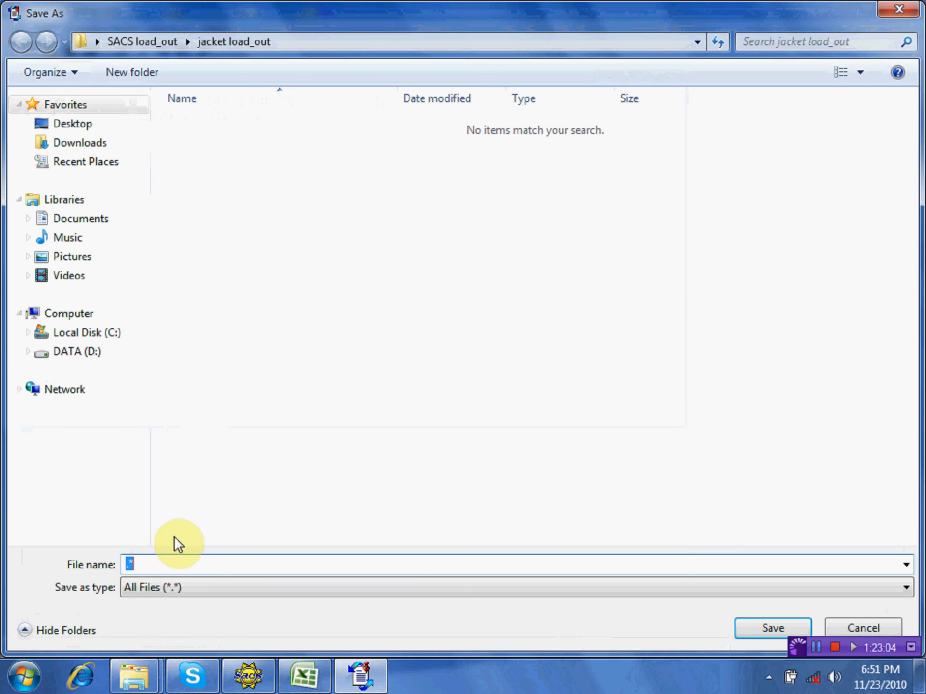
{"action": "left_click", "coordinate": [126, 564]}
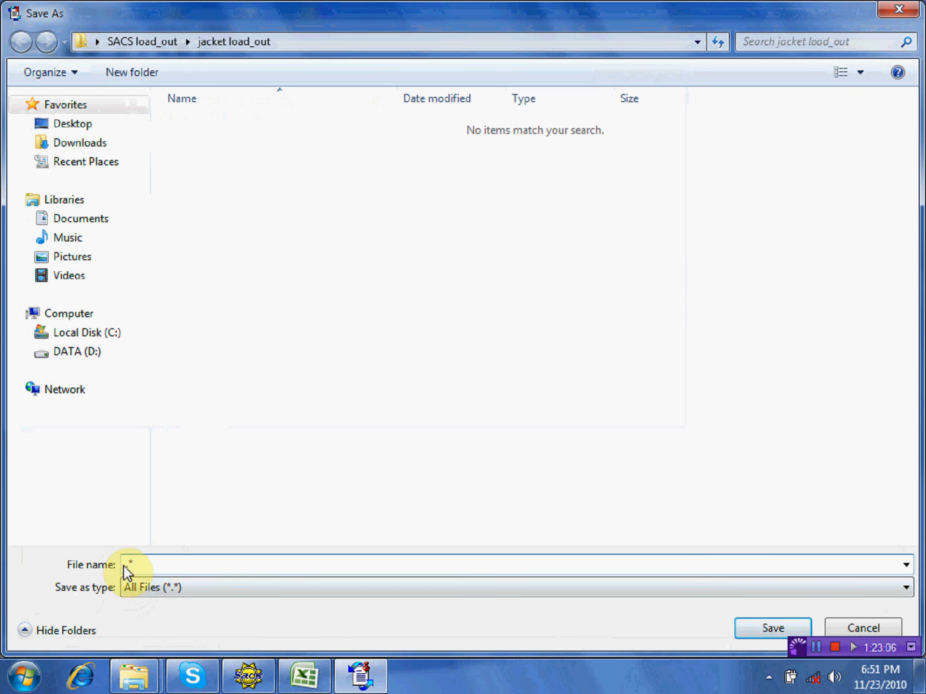
{"action": "type", "text": "ga"}
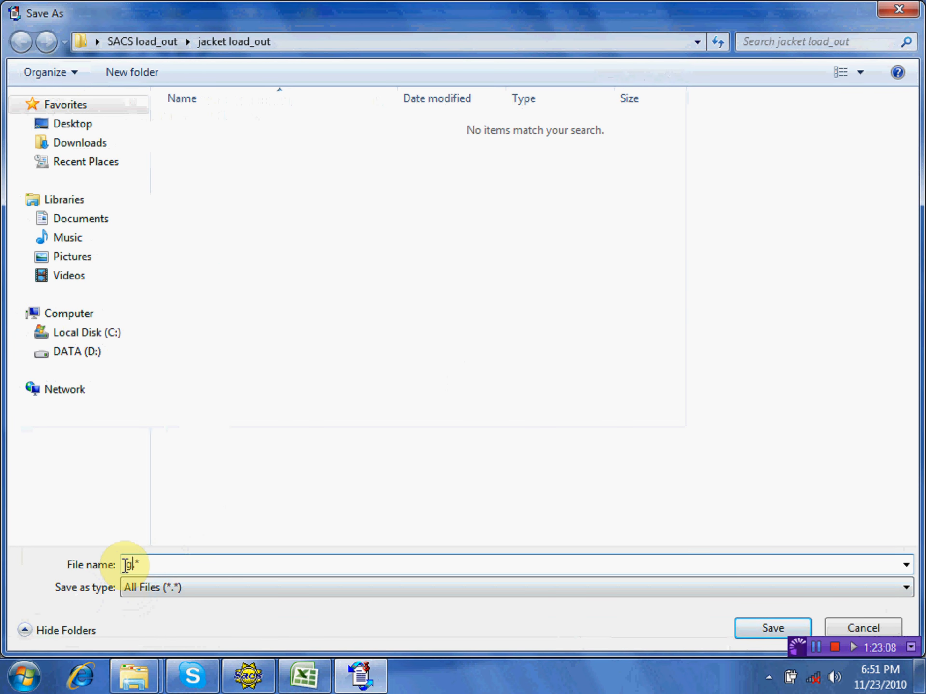
{"action": "type", "text": "pin"}
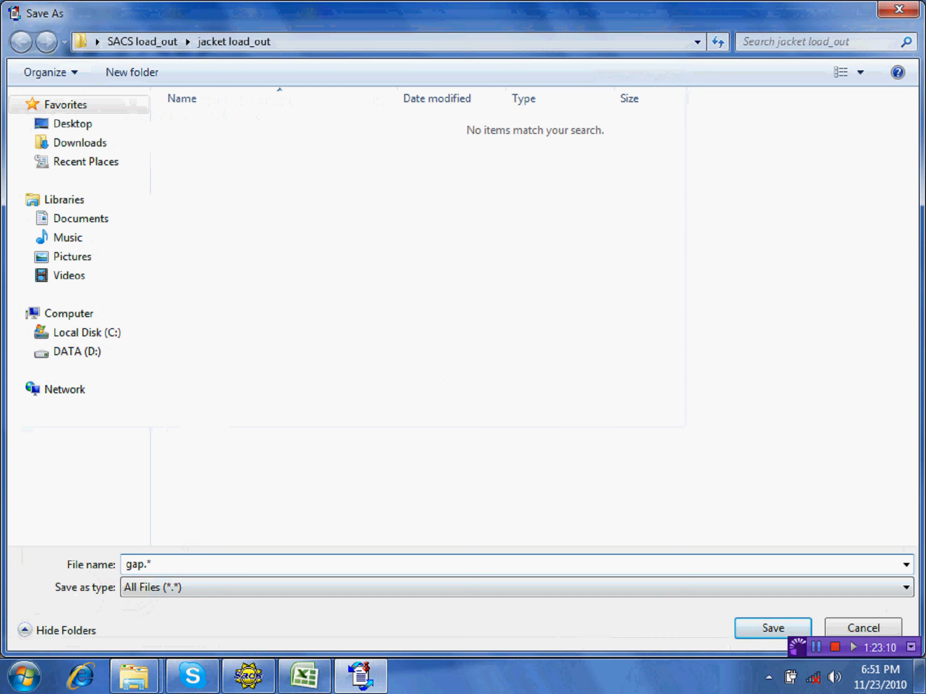
{"action": "type", "text": "p."}
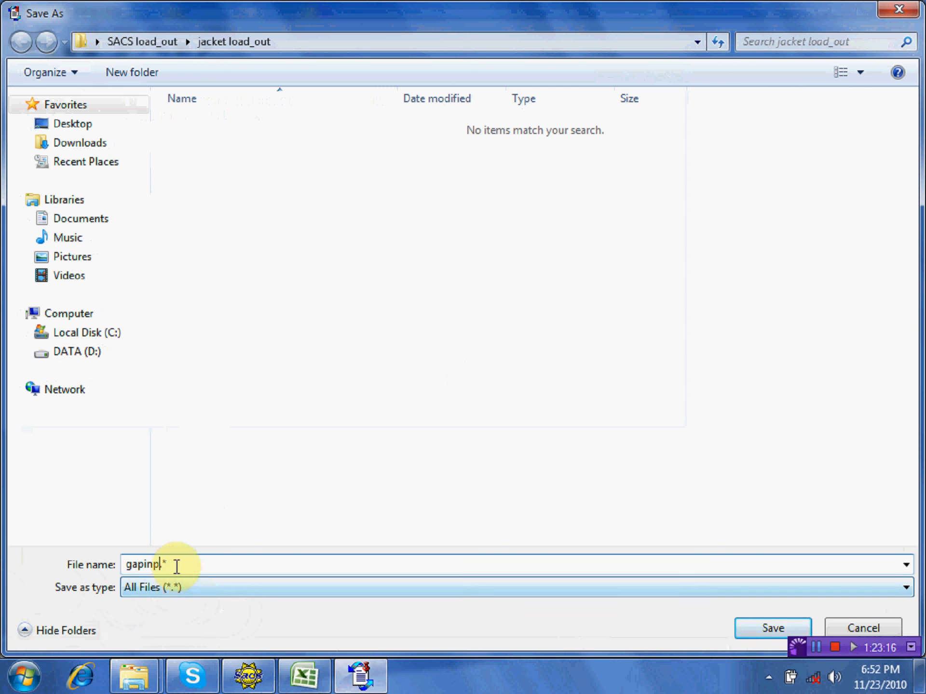
{"action": "key", "text": "Delete"}
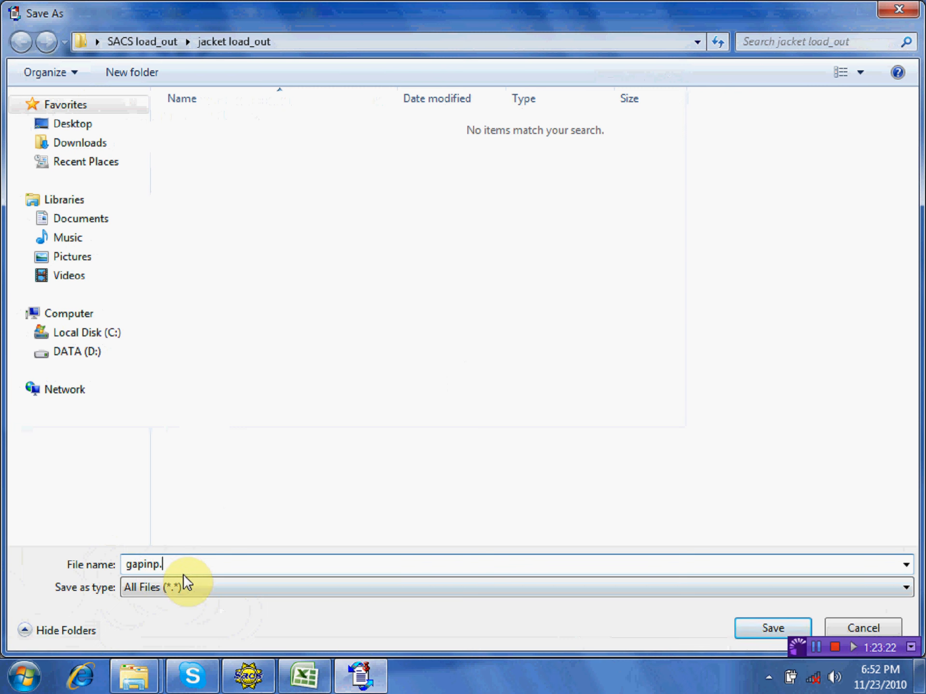
{"action": "type", "text": "jacket"}
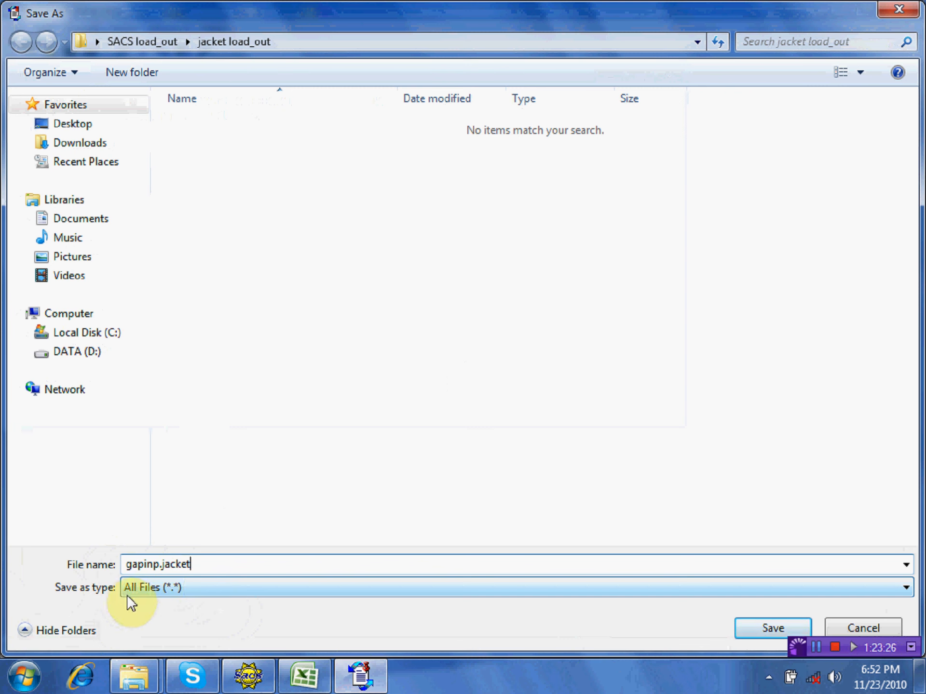
{"action": "left_click", "coordinate": [145, 564]}
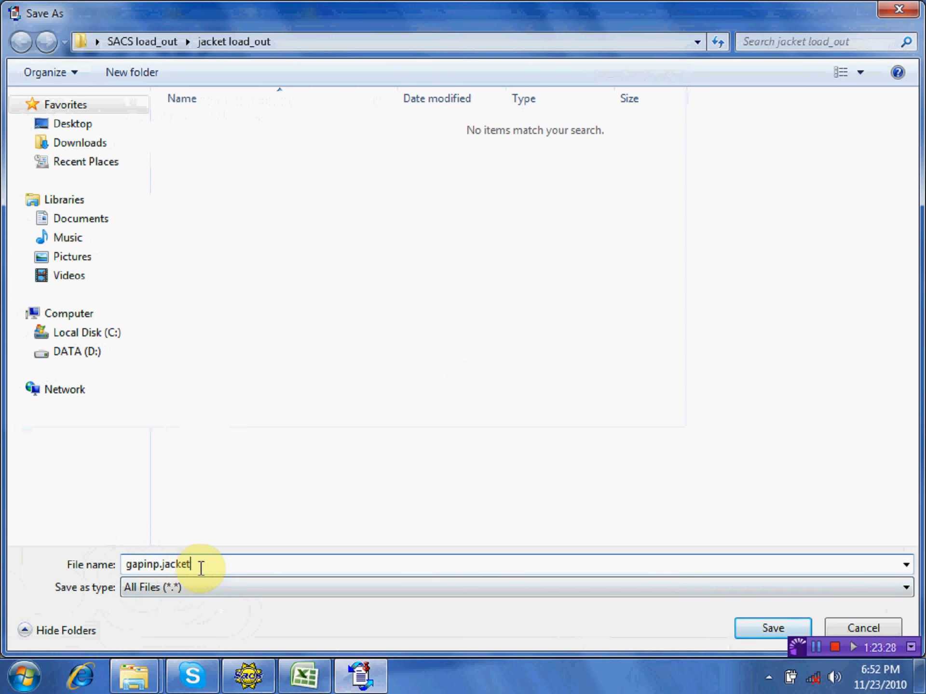
{"action": "left_click", "coordinate": [760, 632]}
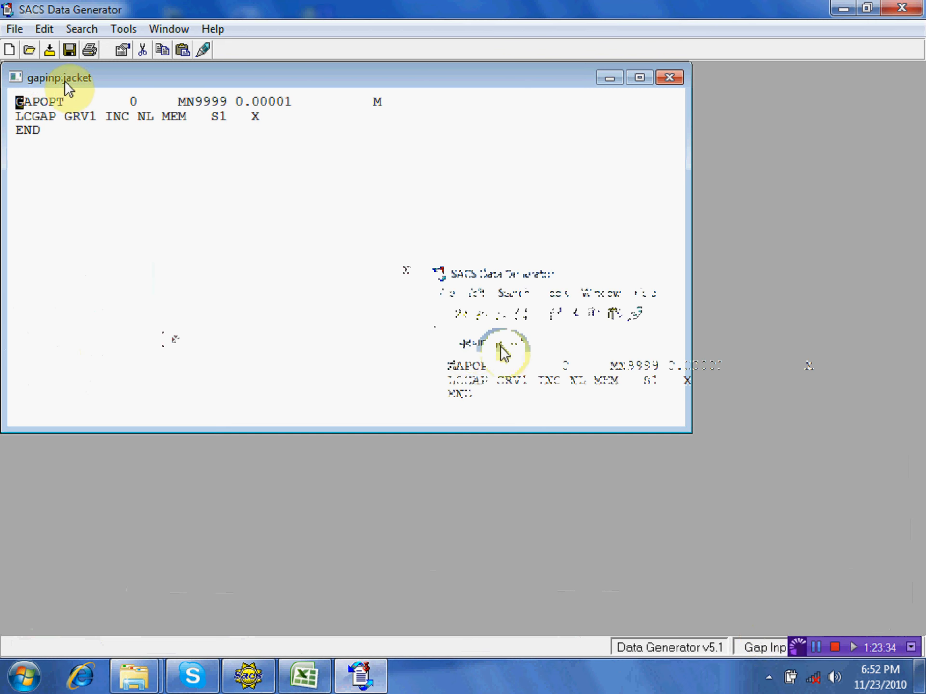
{"action": "left_click", "coordinate": [69, 50]}
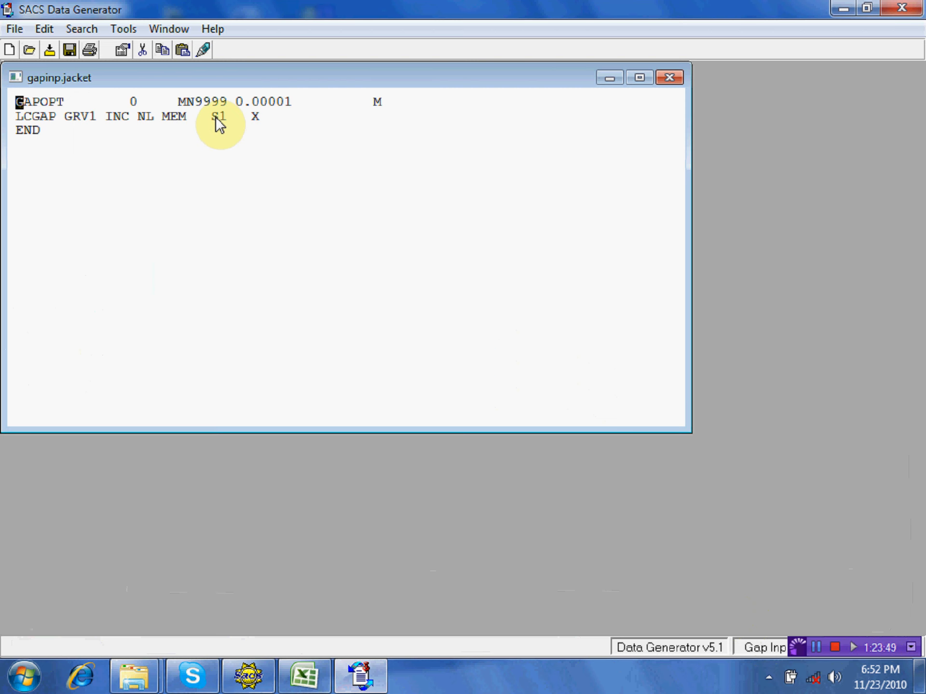
Step: Return to SACS Executive, open sacs.master copy in the modeler, close the Precede Selection box and maximize the isometric view
{"action": "left_click", "coordinate": [843, 5]}
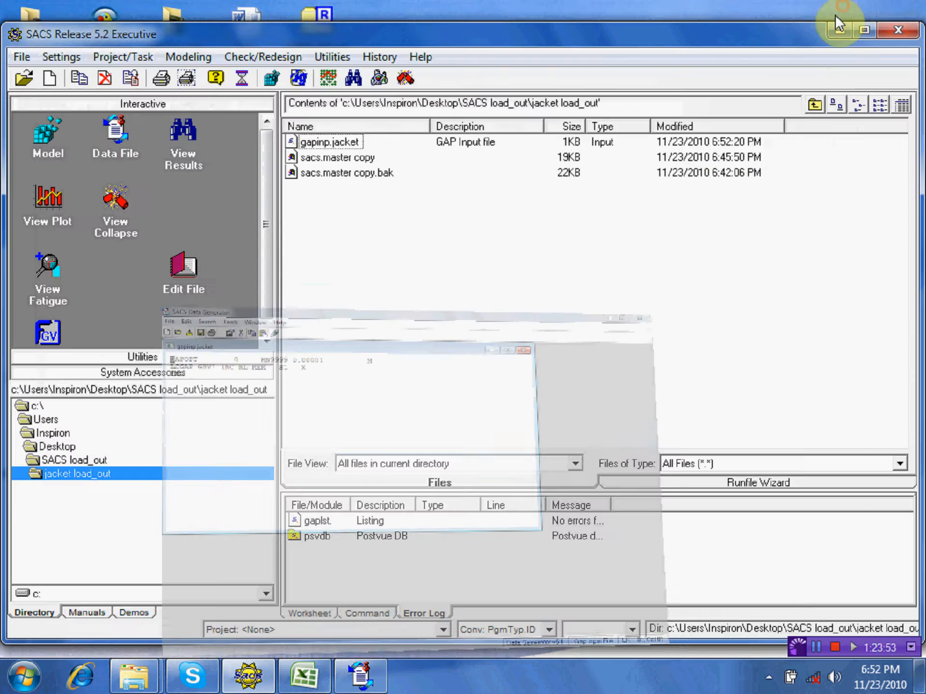
{"action": "left_click_drag", "start_coordinate": [328, 157], "coordinate": [52, 143]}
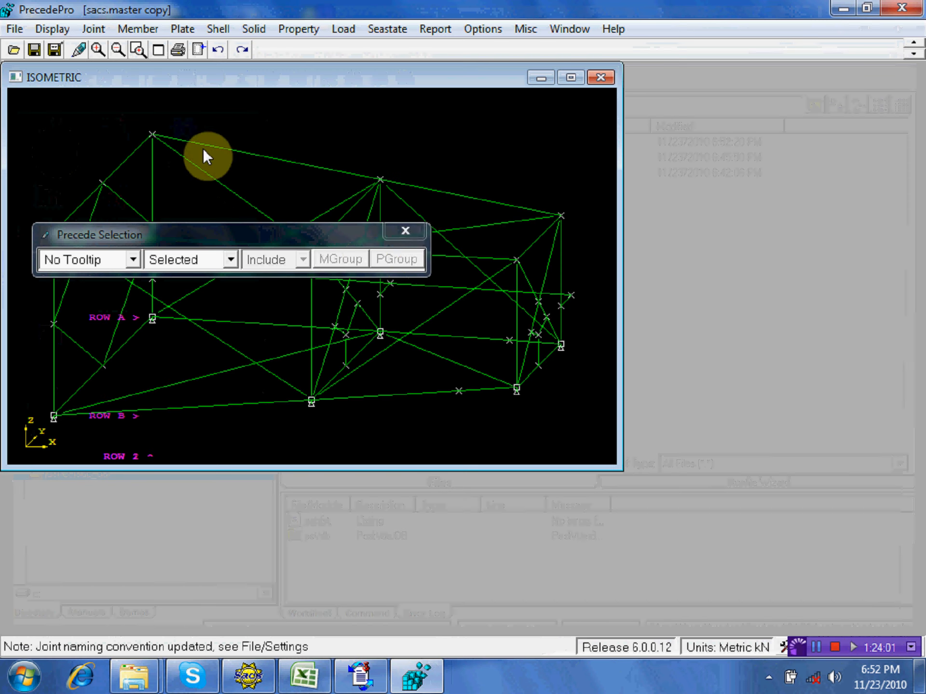
{"action": "left_click", "coordinate": [405, 231]}
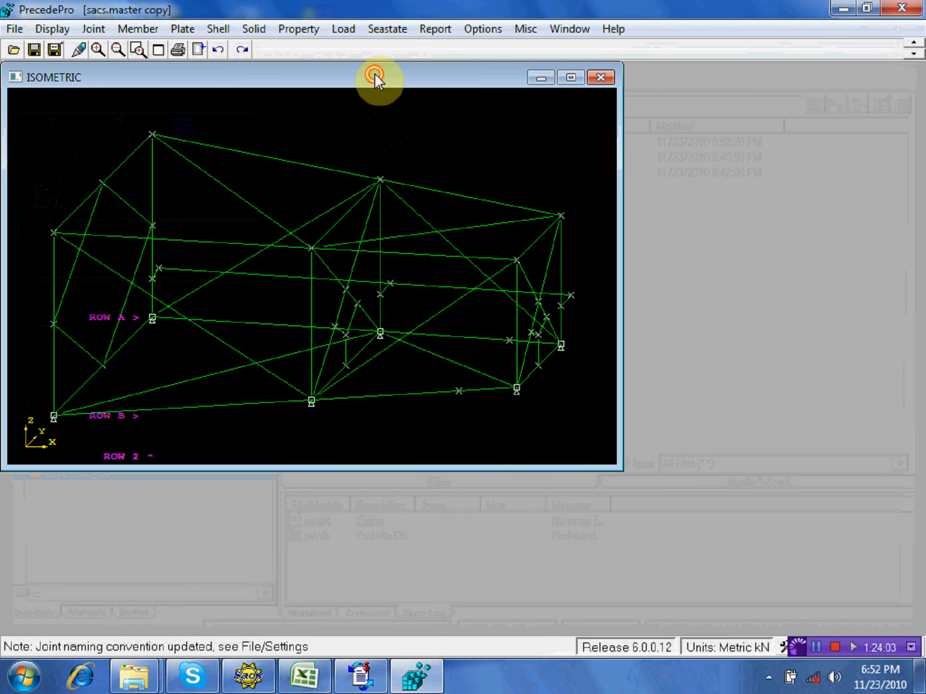
{"action": "double_click", "coordinate": [374, 75]}
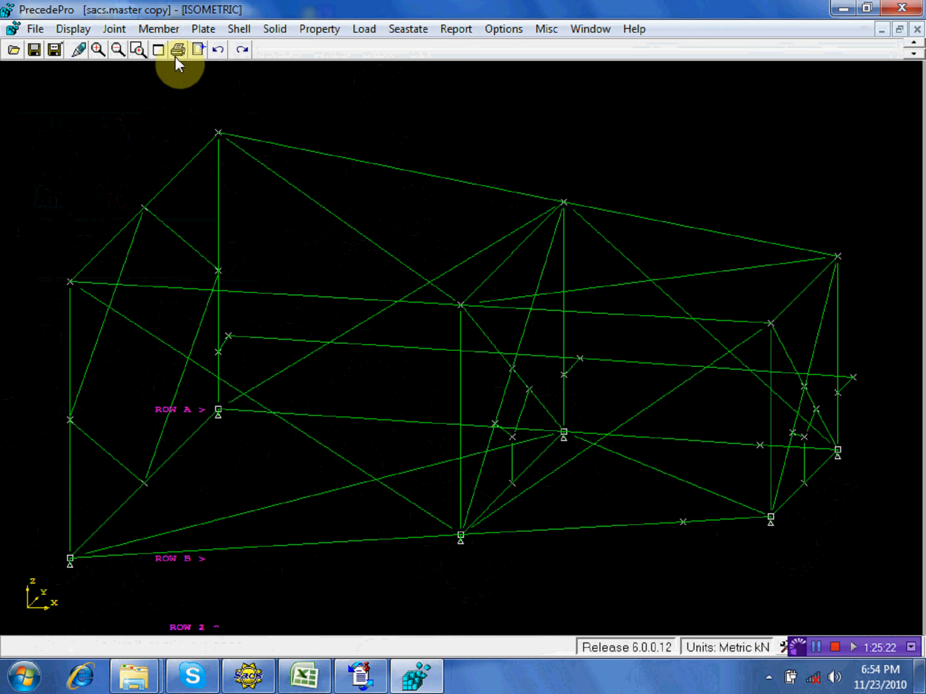
Step: Show the details of the gap member at the Row A support joint near the model's end frame
{"action": "left_click", "coordinate": [157, 31]}
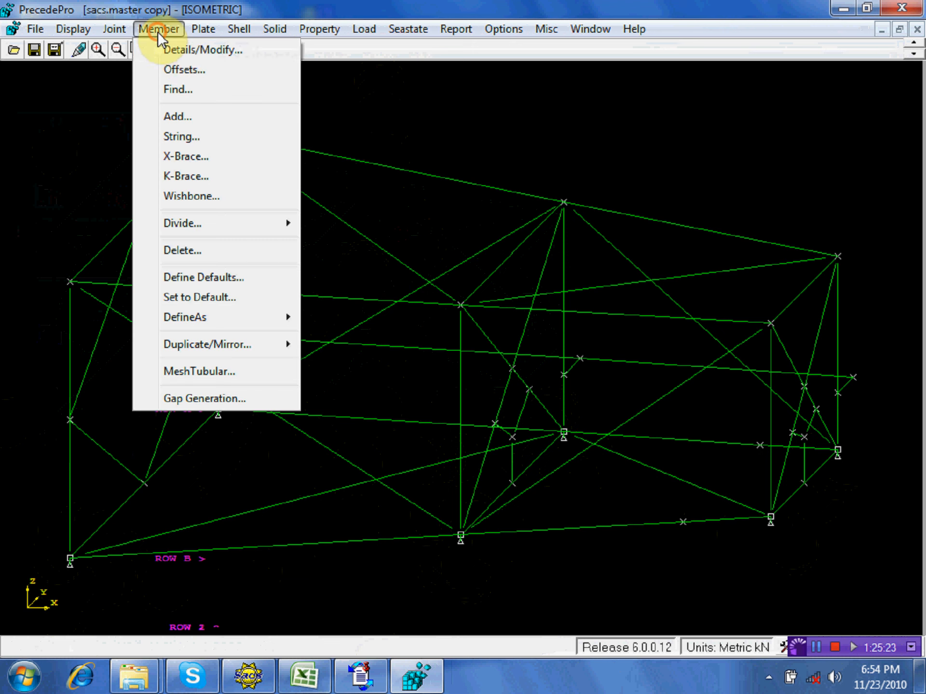
{"action": "left_click", "coordinate": [179, 51]}
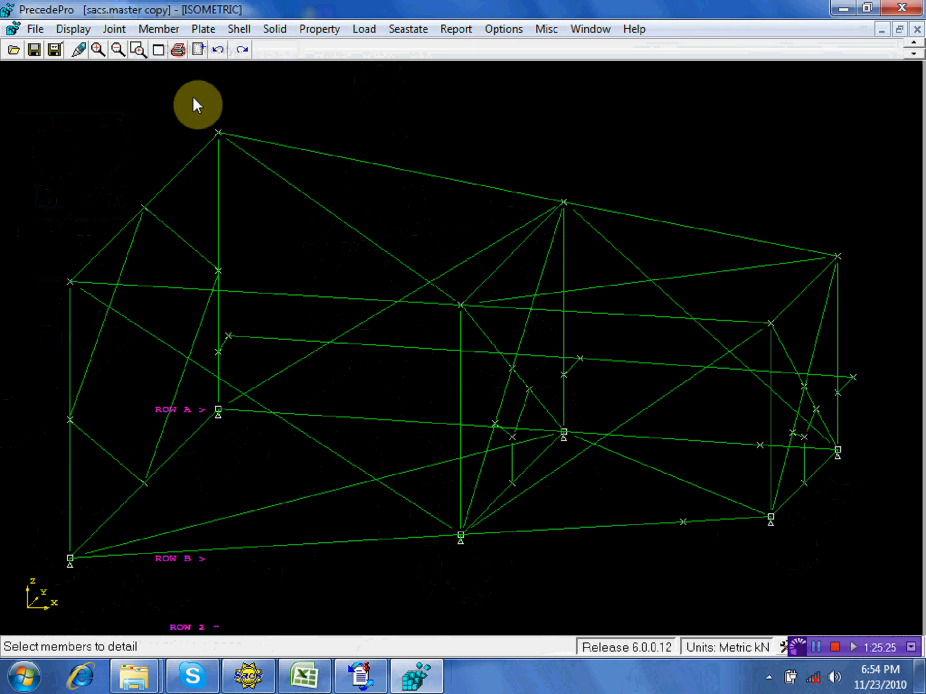
{"action": "left_click", "coordinate": [219, 411]}
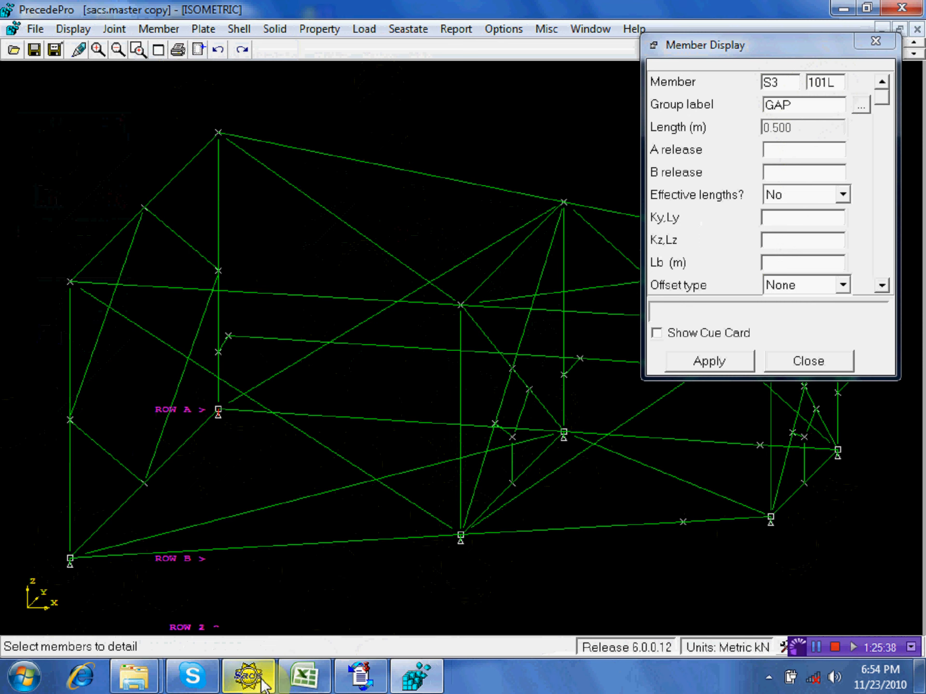
Step: Switch to the Data Generator, reopen the member override line in gapinp.jacket and set its load case ID to GRV
{"action": "left_click", "coordinate": [356, 682]}
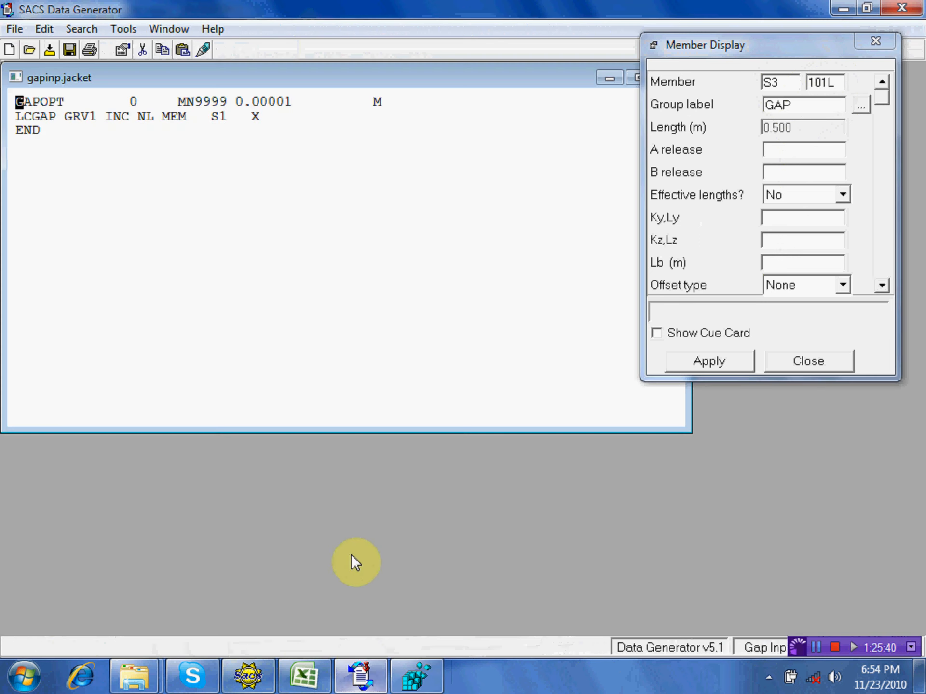
{"action": "left_click", "coordinate": [74, 119]}
{"action": "double_click", "coordinate": [75, 117]}
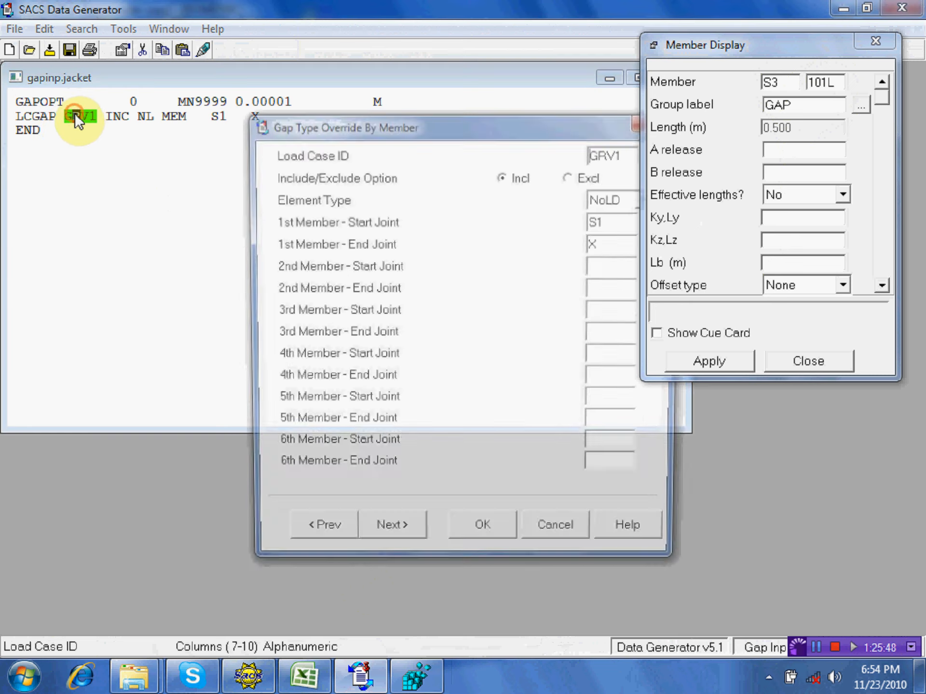
{"action": "left_click_drag", "start_coordinate": [412, 126], "coordinate": [259, 107]}
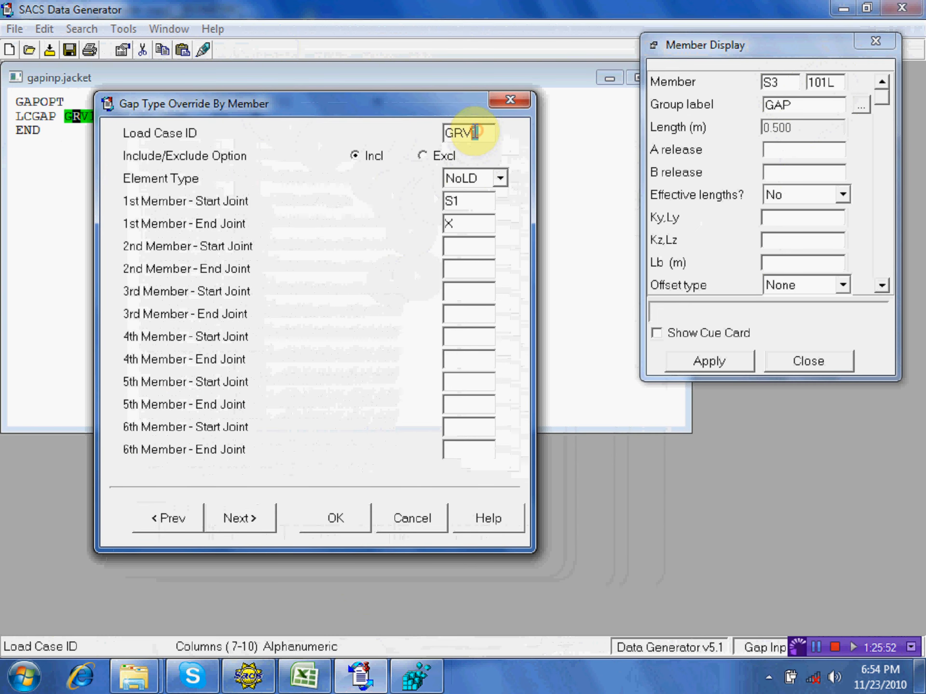
{"action": "left_click_drag", "start_coordinate": [480, 132], "coordinate": [473, 133]}
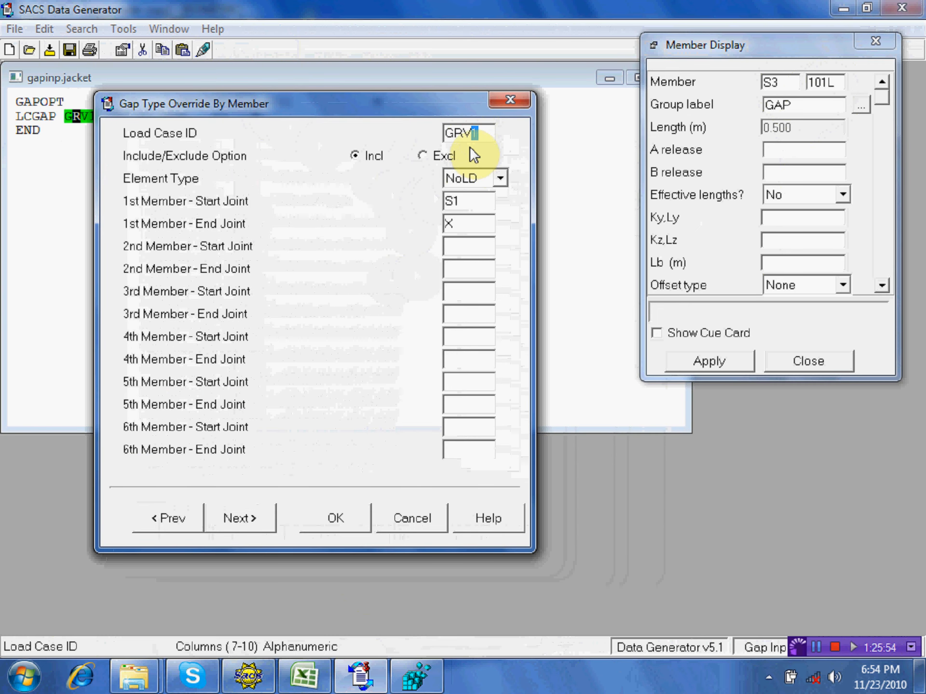
{"action": "key", "text": "Delete"}
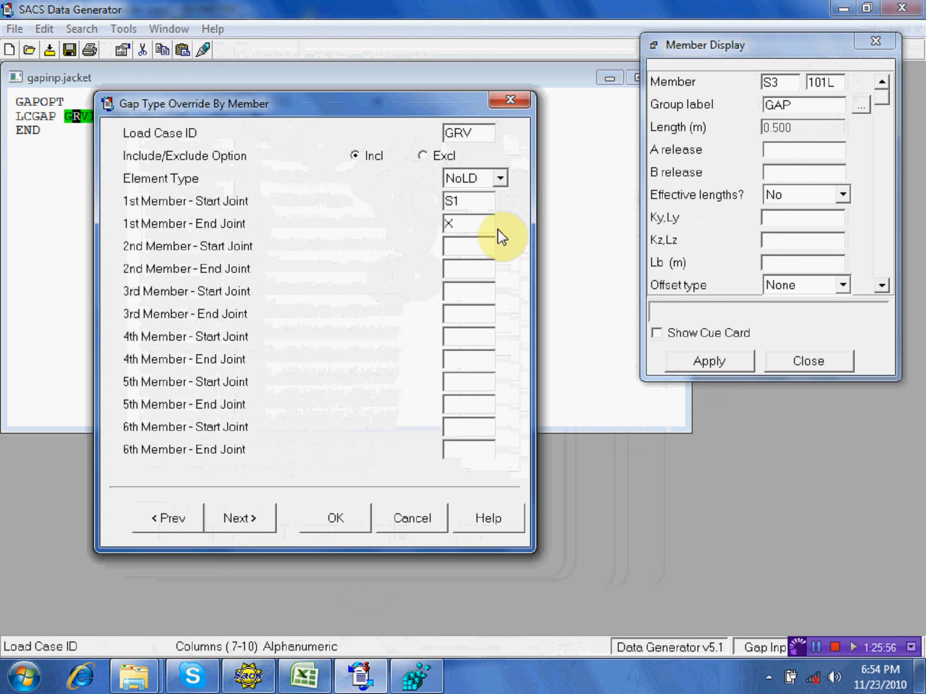
Step: Set the override's first member to start joint S3 and end joint 101L, and accept the entry
{"action": "left_click_drag", "start_coordinate": [471, 200], "coordinate": [454, 198]}
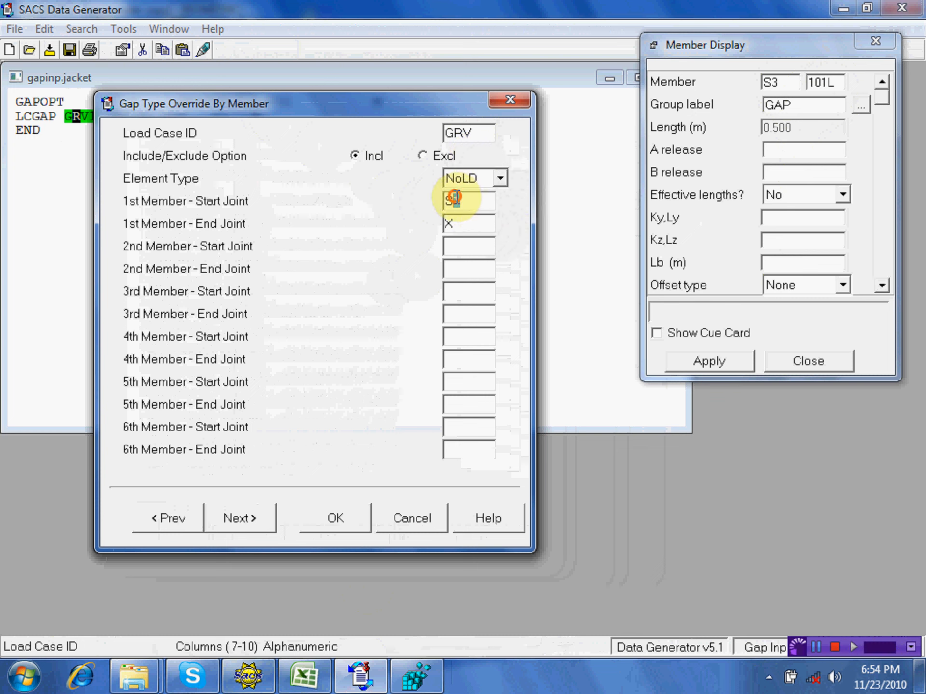
{"action": "type", "text": "3"}
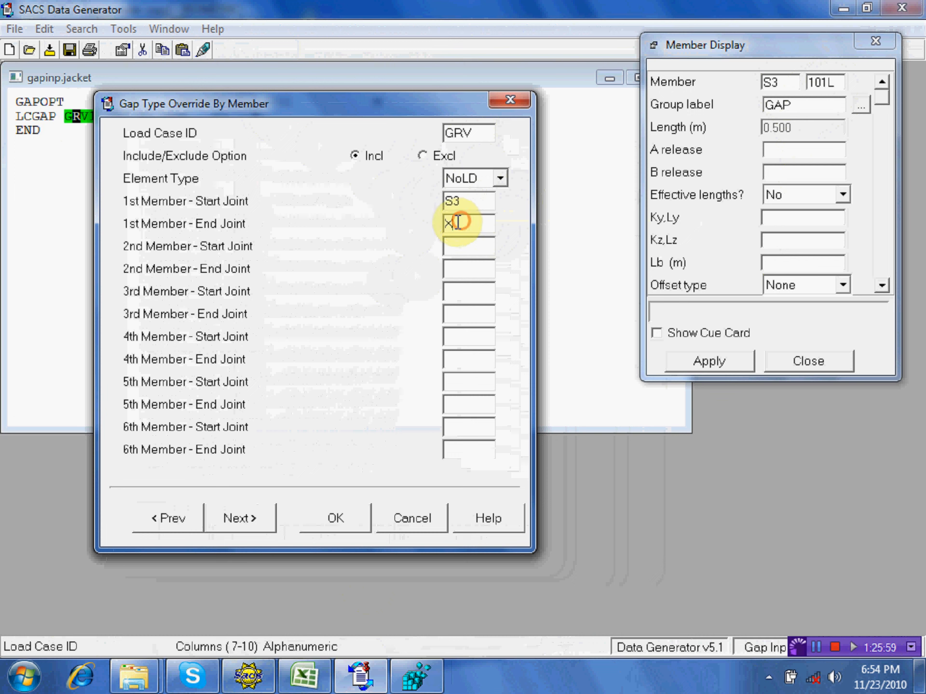
{"action": "double_click", "coordinate": [458, 223]}
{"action": "type", "text": "101"}
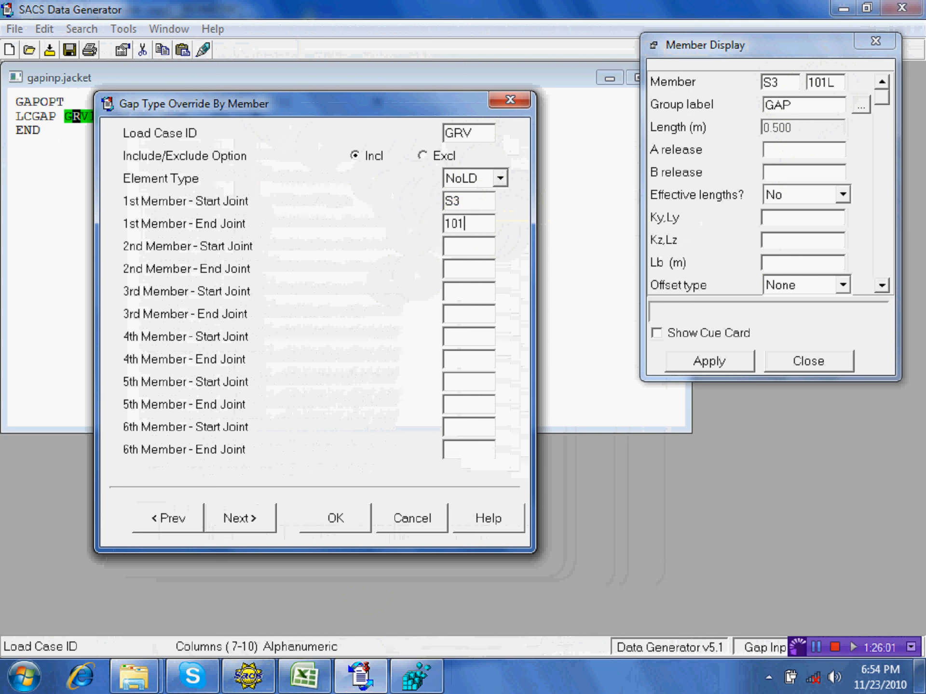
{"action": "type", "text": "l"}
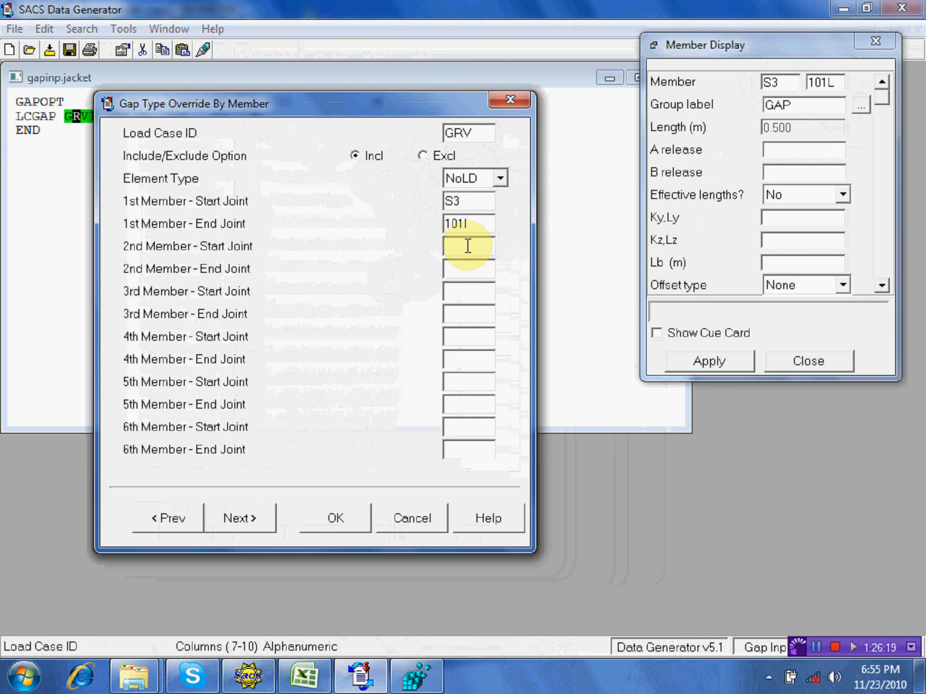
{"action": "left_click", "coordinate": [328, 520]}
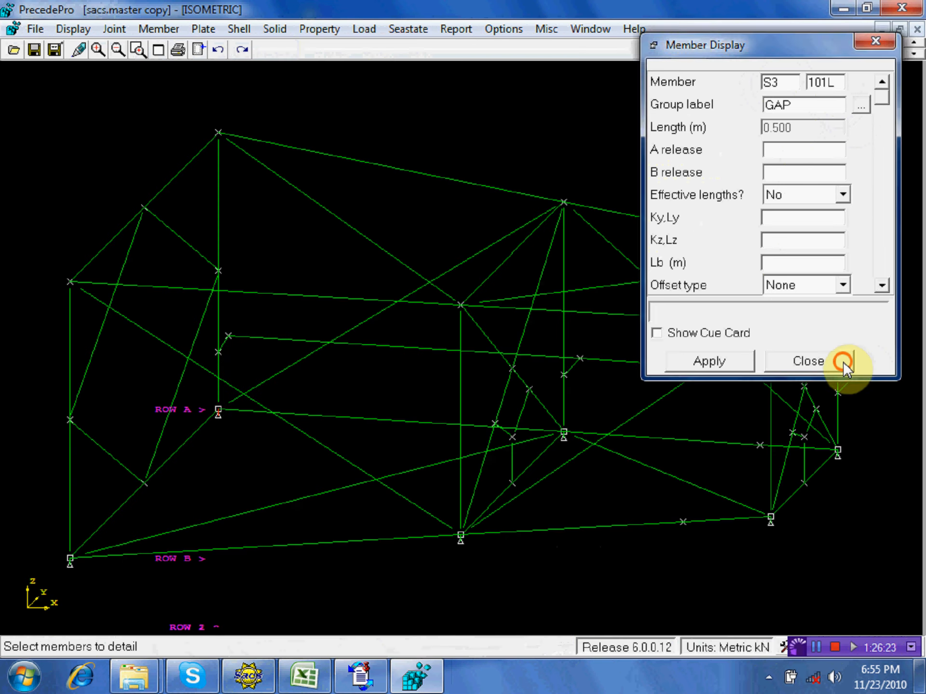
Step: Close the member details, the gap input file and the modeler to return to SACS Executive
{"action": "left_click", "coordinate": [836, 361]}
{"action": "left_click", "coordinate": [345, 684]}
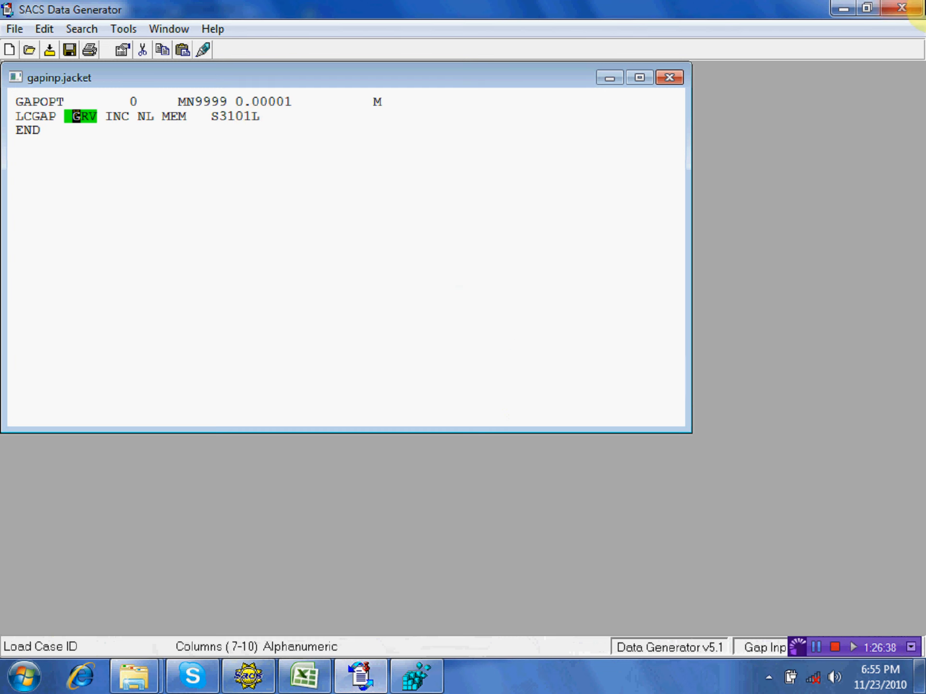
{"action": "left_click", "coordinate": [892, 12]}
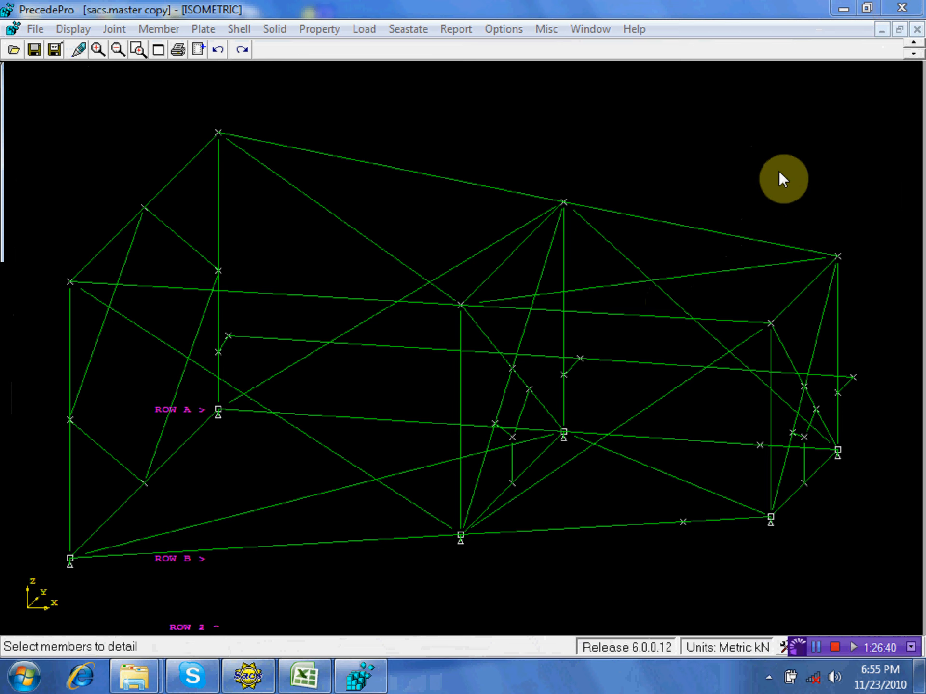
{"action": "left_click", "coordinate": [901, 8]}
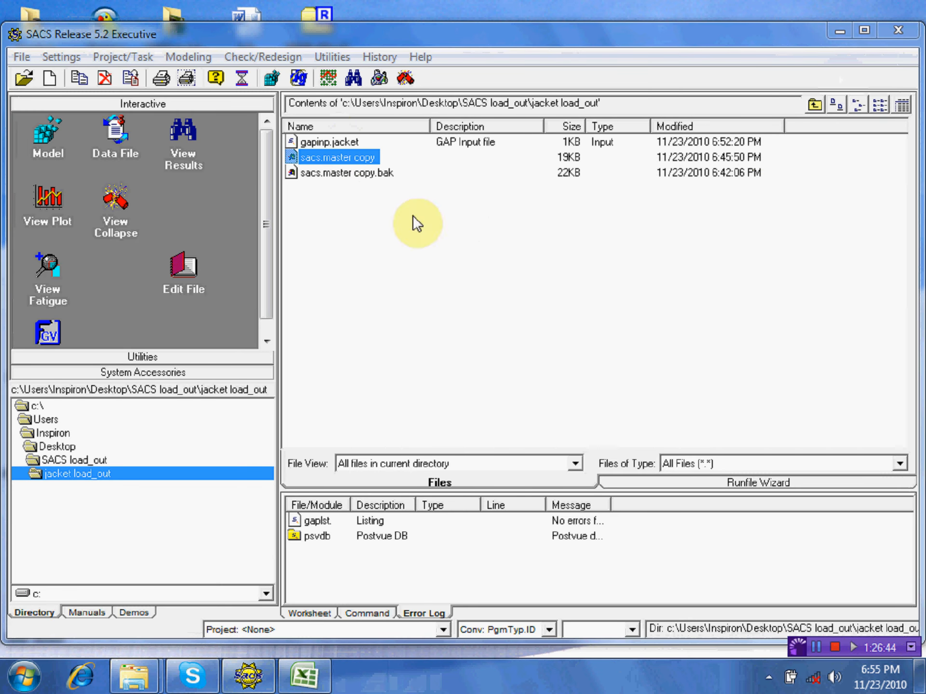
Step: Reset the Runfile Wizard and restart Linear Static Analysis with Gap Element using sacs.master copy as the SACS input file
{"action": "left_click", "coordinate": [769, 484]}
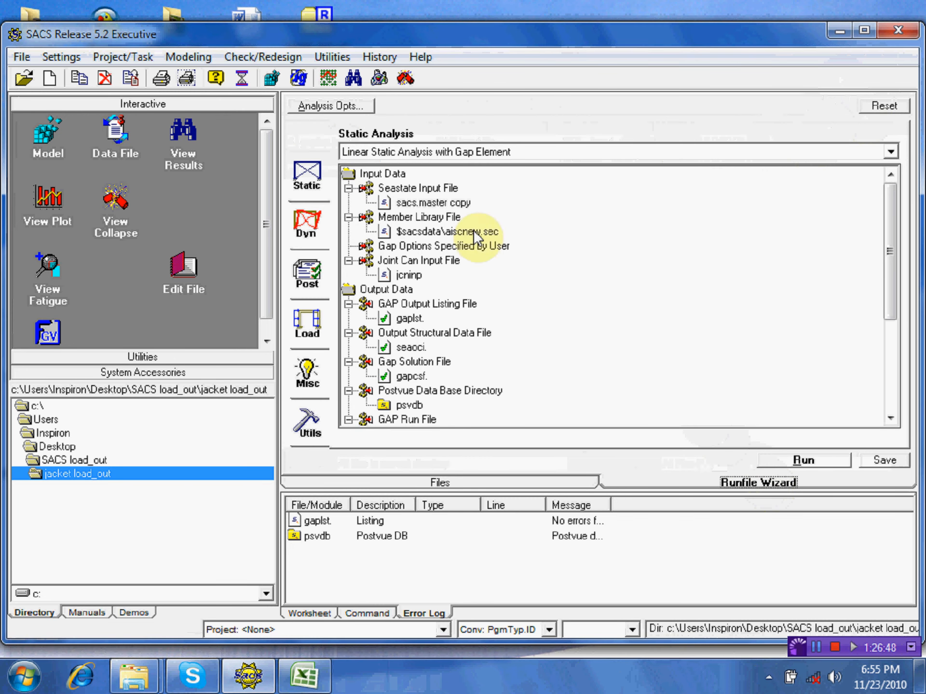
{"action": "left_click", "coordinate": [883, 107]}
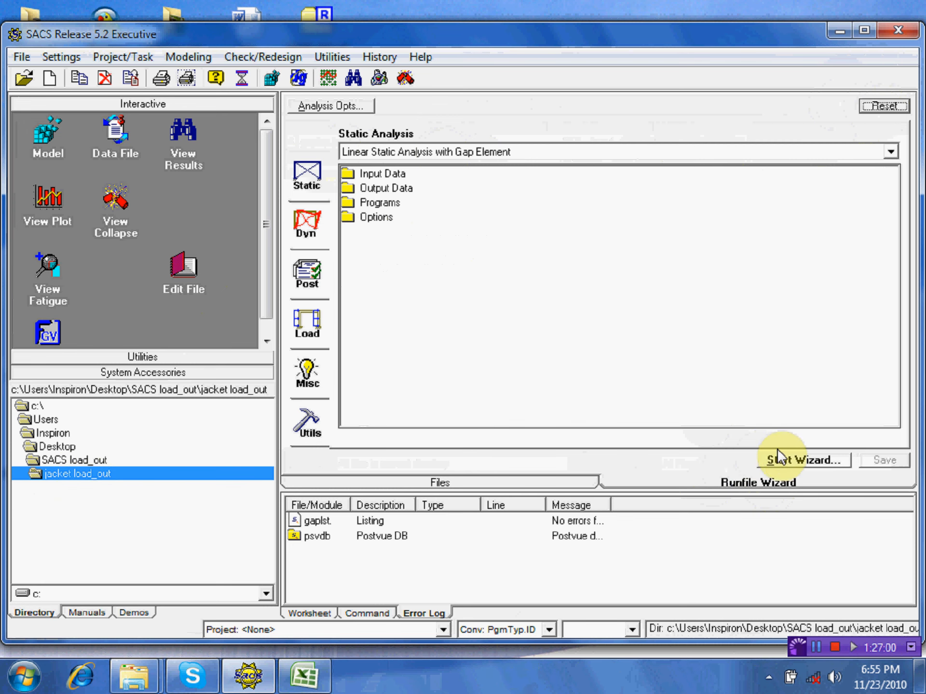
{"action": "left_click", "coordinate": [796, 460]}
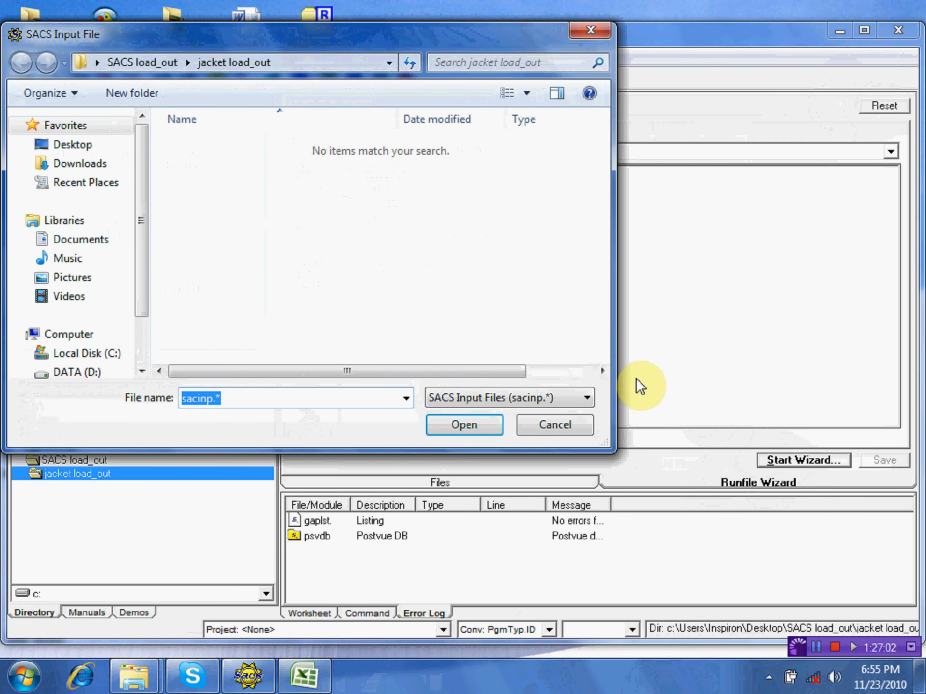
{"action": "left_click", "coordinate": [555, 400]}
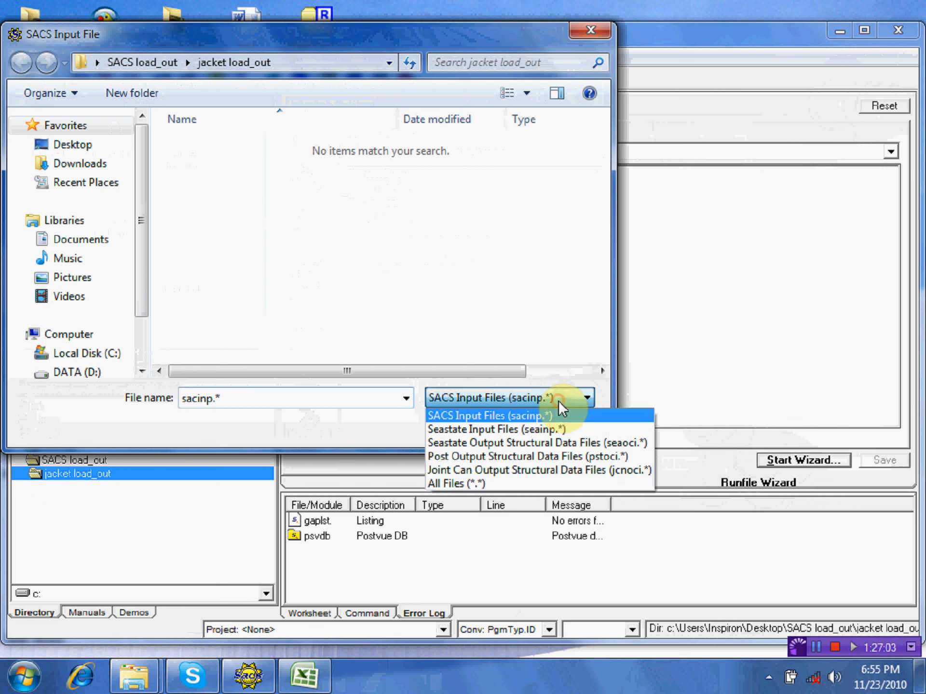
{"action": "left_click", "coordinate": [518, 484]}
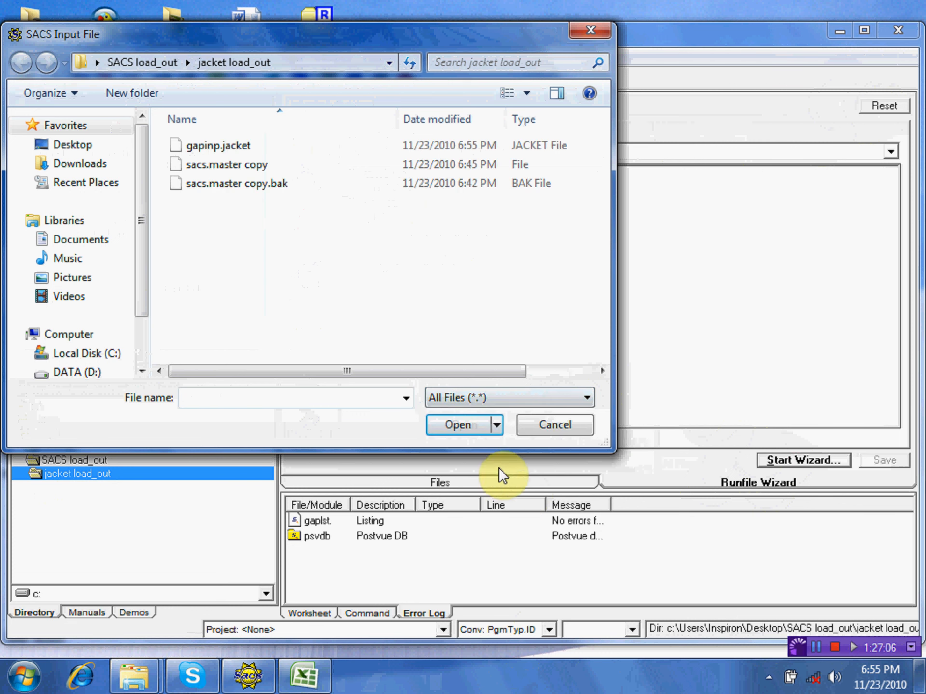
{"action": "left_click", "coordinate": [242, 167]}
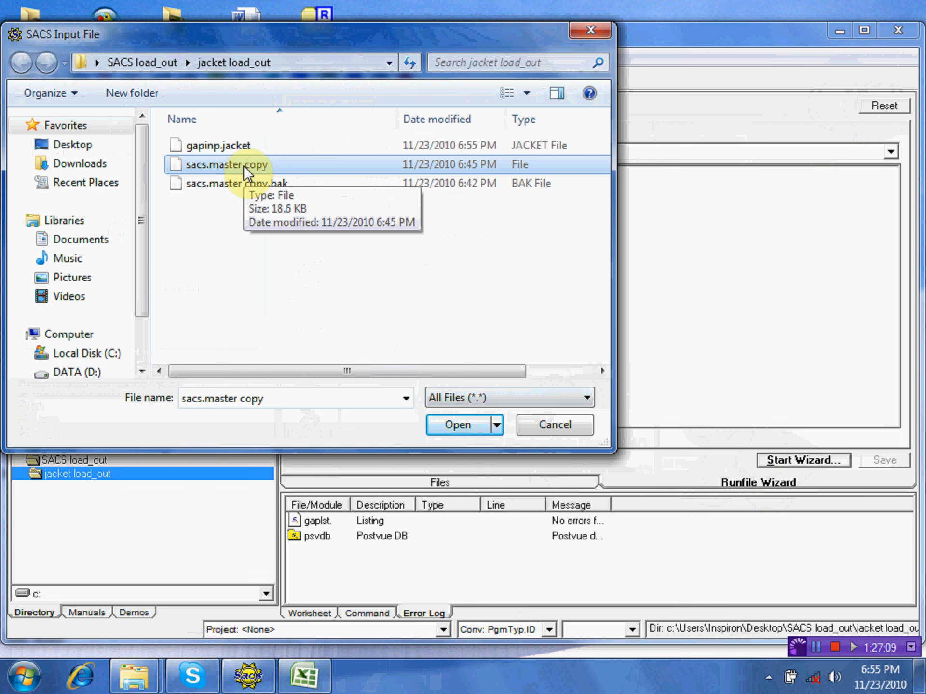
{"action": "left_click", "coordinate": [462, 424]}
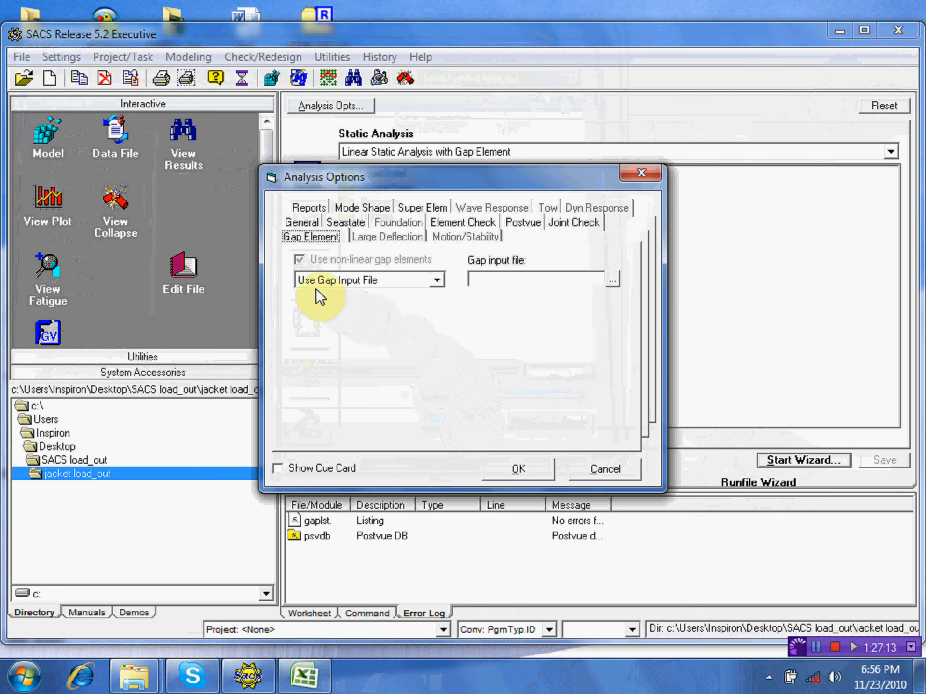
Step: Assign gapinp.jacket as the gap input file in the Gap Element analysis options
{"action": "left_click", "coordinate": [610, 279]}
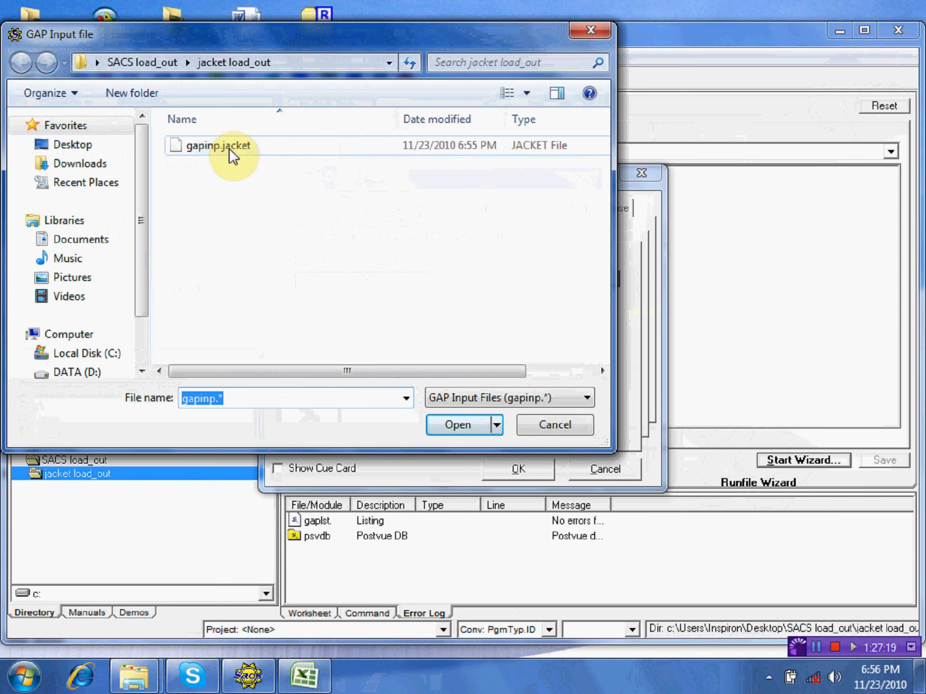
{"action": "left_click", "coordinate": [229, 147]}
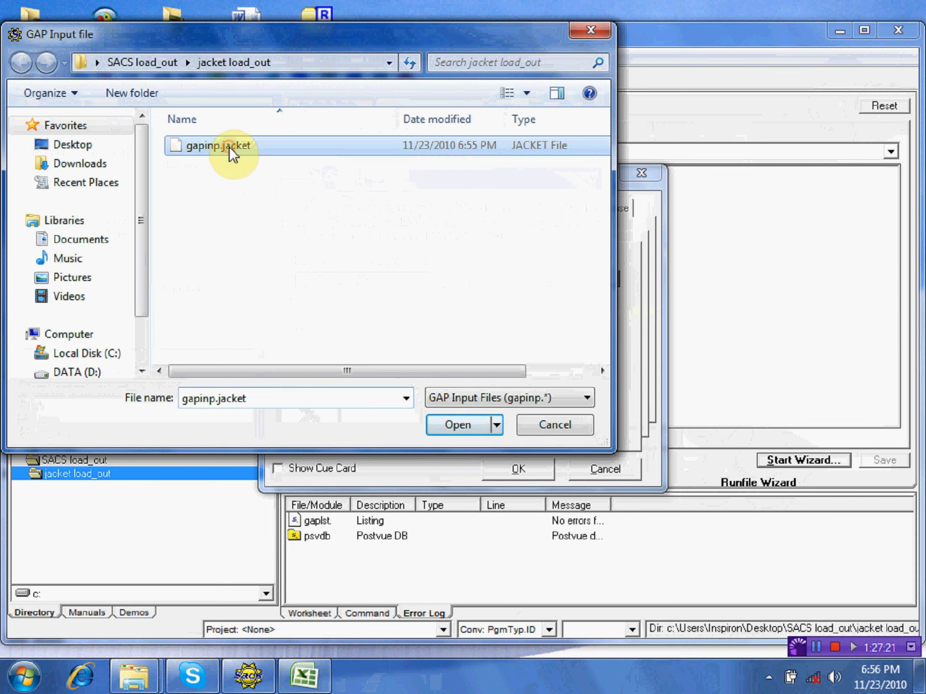
{"action": "left_click", "coordinate": [458, 426]}
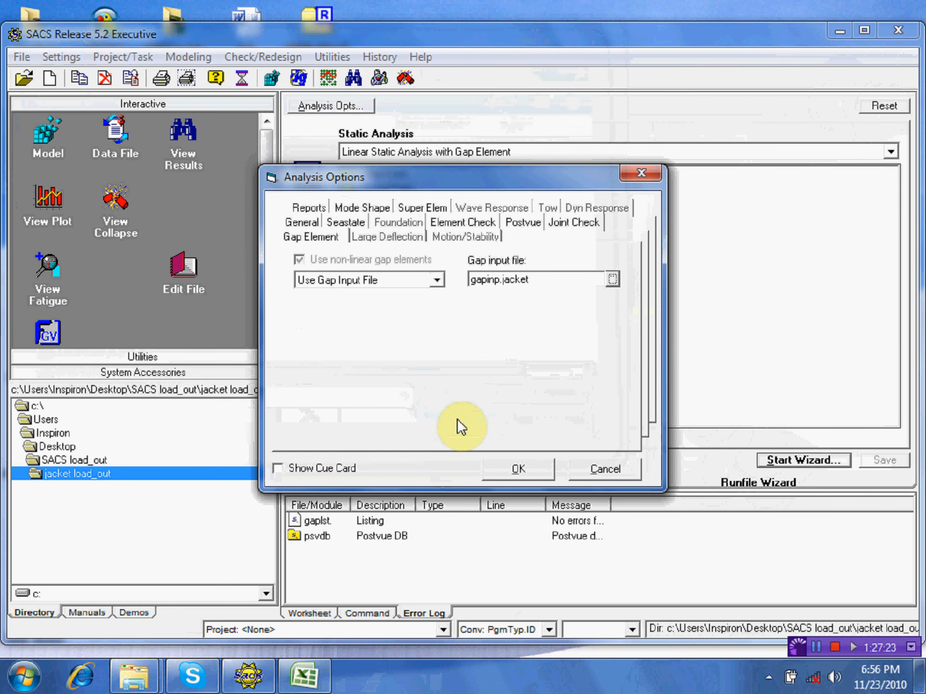
Step: Enable creation of the Postvue database psvdb, accept the analysis options and run the gap analysis
{"action": "left_click", "coordinate": [523, 222]}
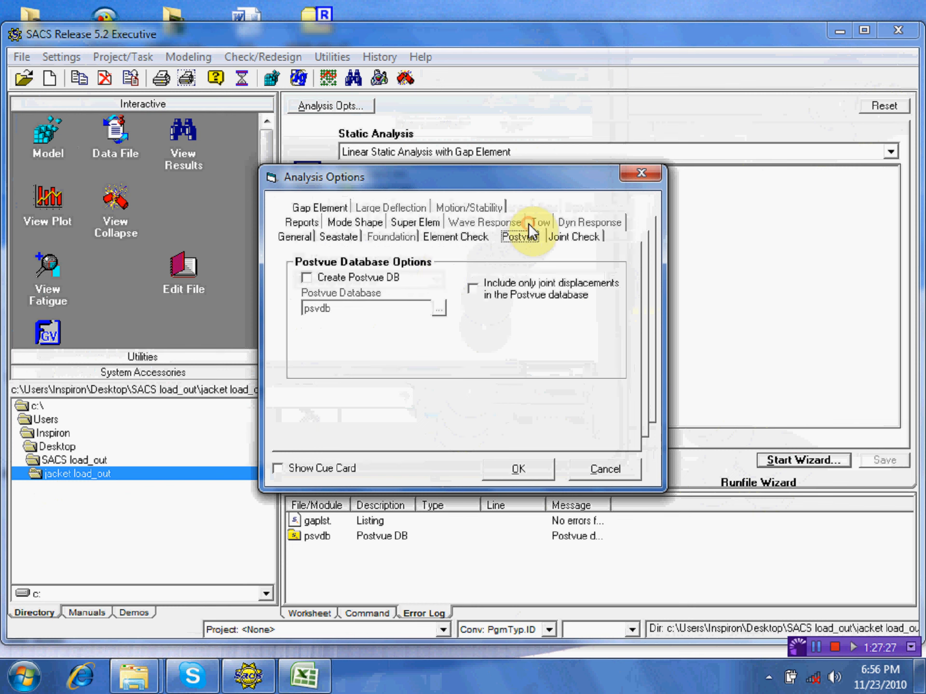
{"action": "left_click", "coordinate": [337, 280]}
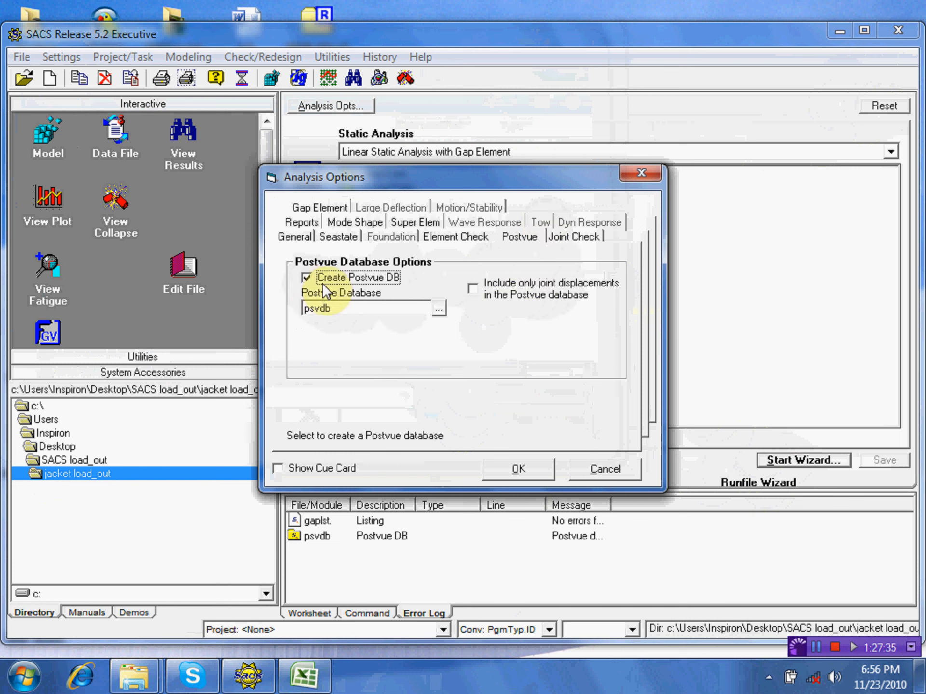
{"action": "left_click", "coordinate": [519, 467]}
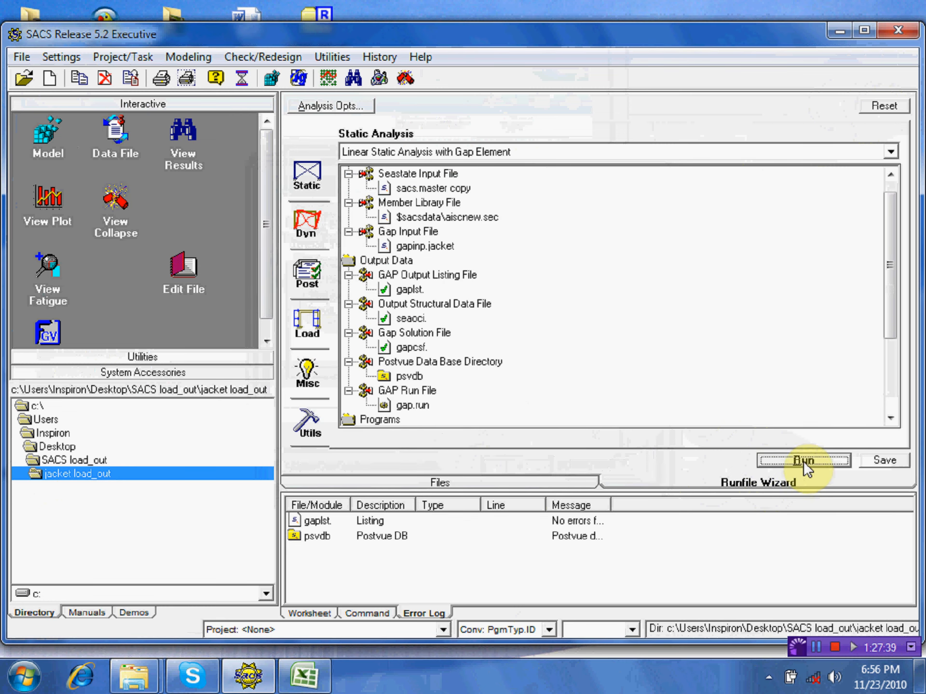
{"action": "left_click", "coordinate": [803, 461]}
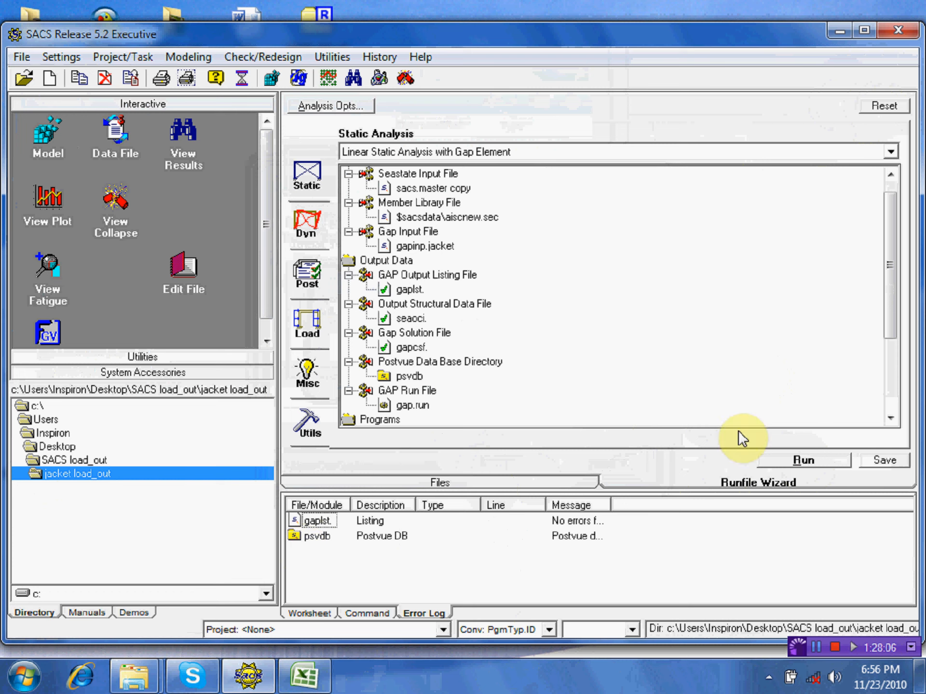
Step: Open psvdb in Postvue and animate the deflected shape with 200 steps per cycle, labelled with max displacement for current view
{"action": "double_click", "coordinate": [315, 537]}
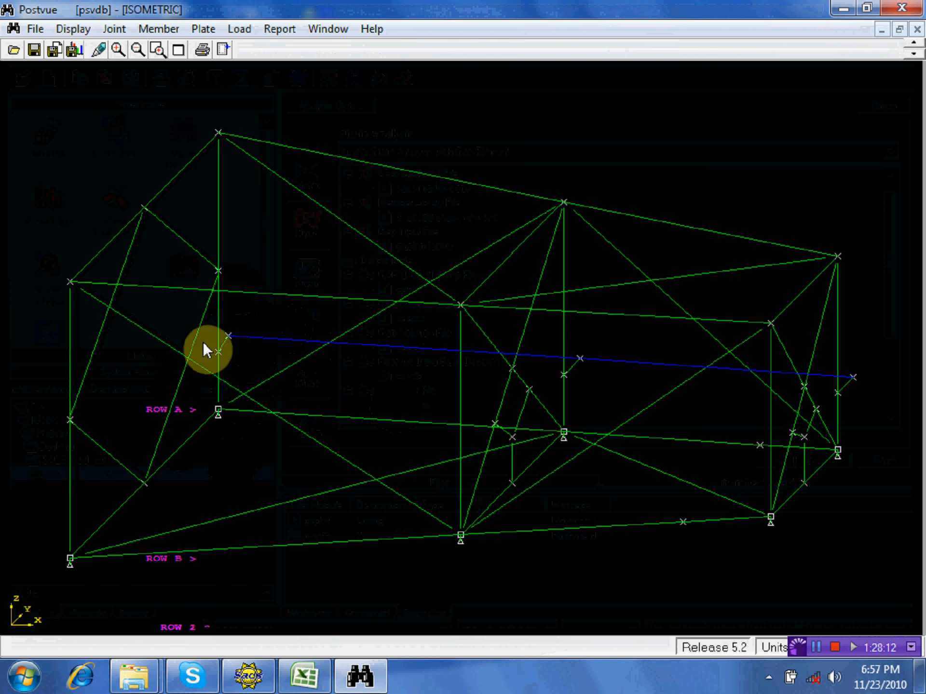
{"action": "left_click", "coordinate": [71, 29]}
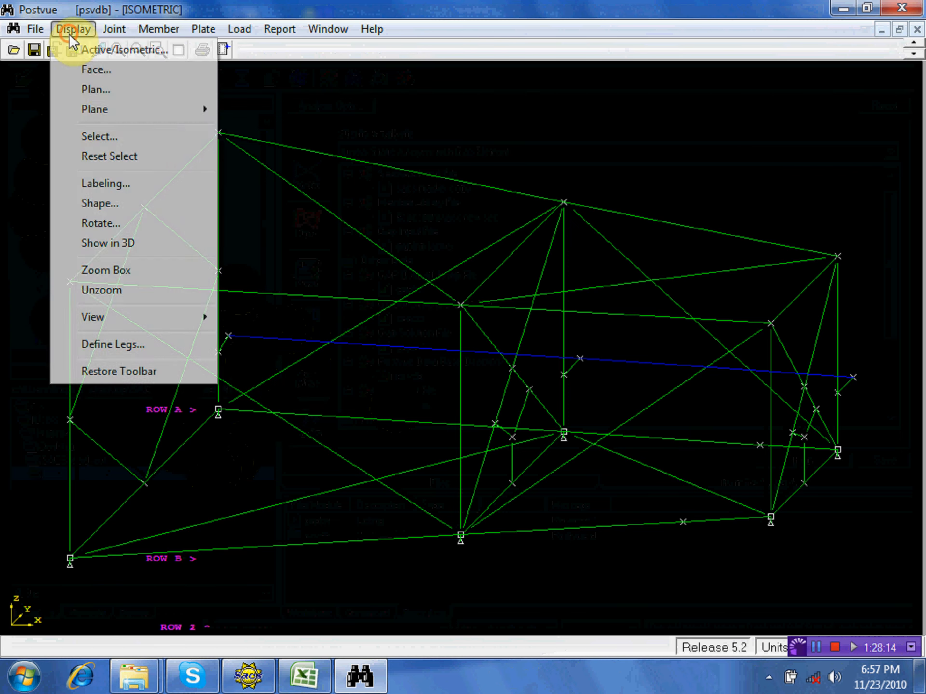
{"action": "left_click", "coordinate": [106, 203]}
{"action": "left_click", "coordinate": [451, 189]}
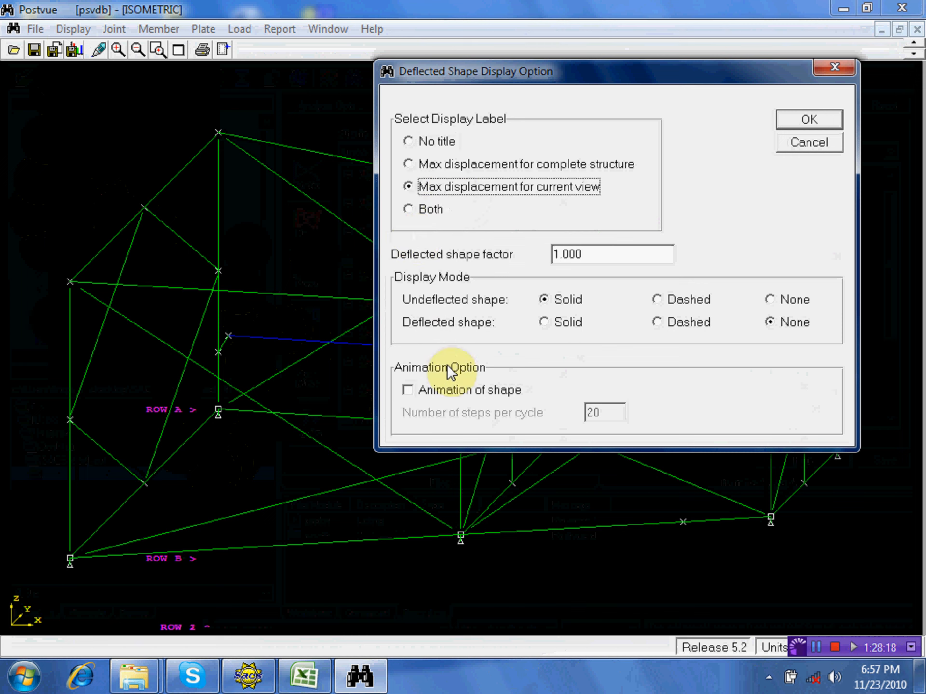
{"action": "left_click", "coordinate": [444, 391]}
{"action": "left_click", "coordinate": [602, 412]}
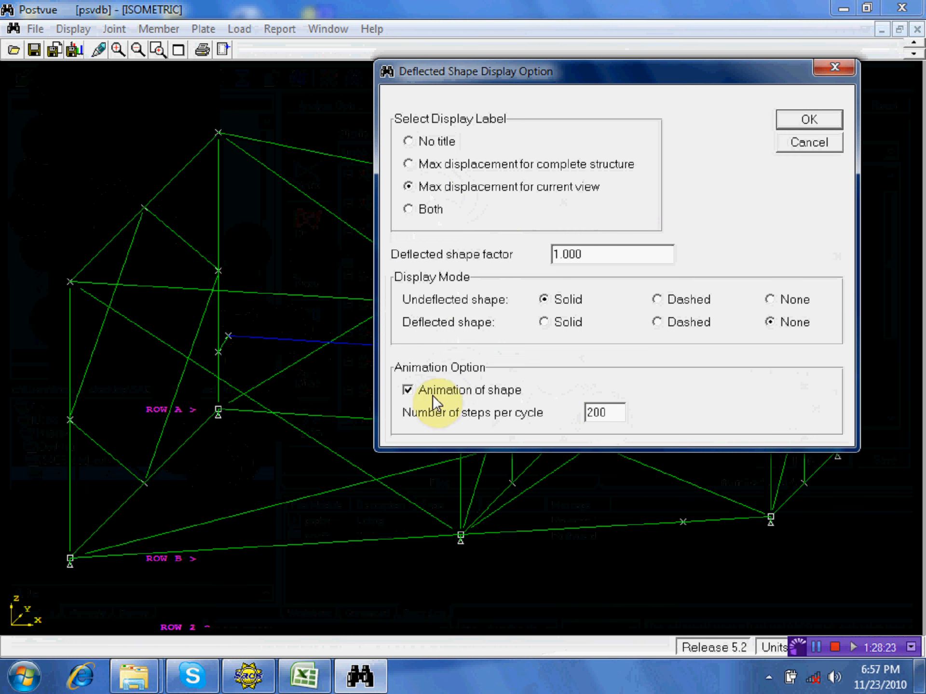
{"action": "left_click", "coordinate": [801, 121]}
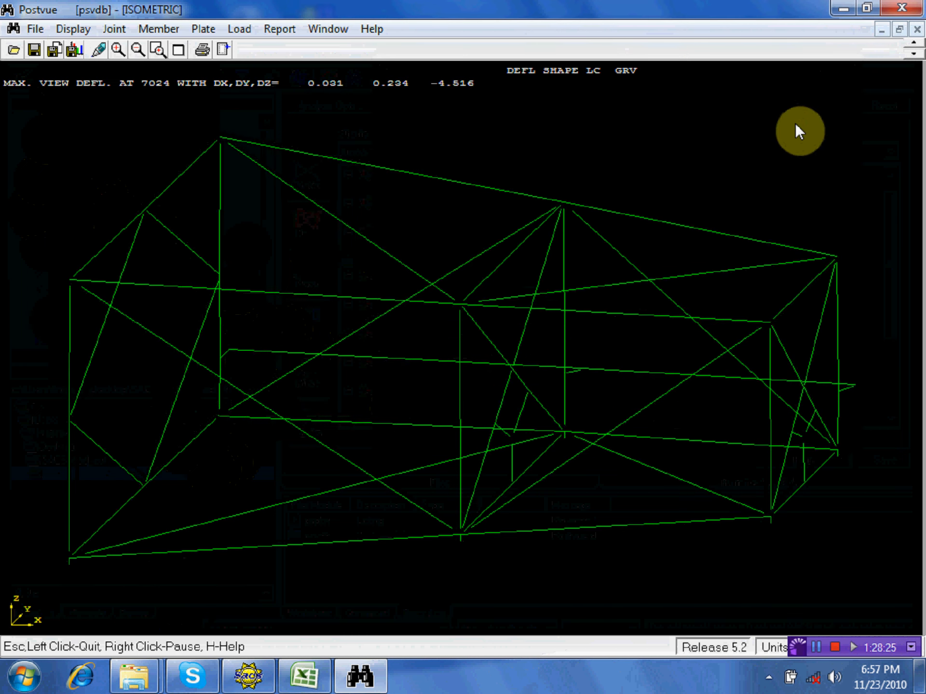
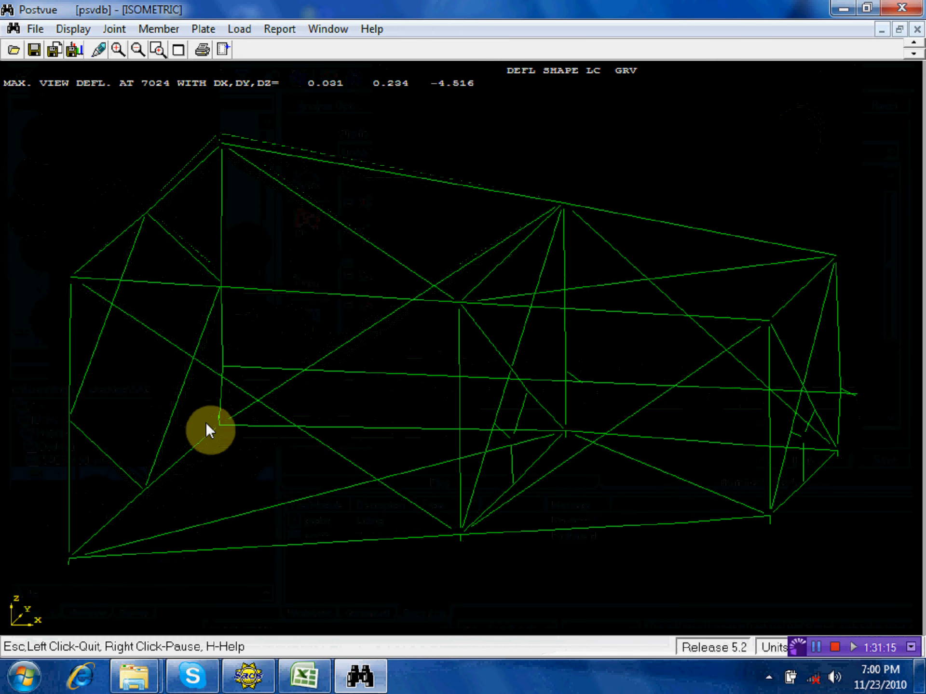
Step: Open the PDF report PQPHTSR0151_D1 PQP-HT Substructure Loadout analysis from the BD1_Analysis Report folder on the desktop
{"action": "left_click", "coordinate": [842, 8]}
{"action": "left_click", "coordinate": [835, 32]}
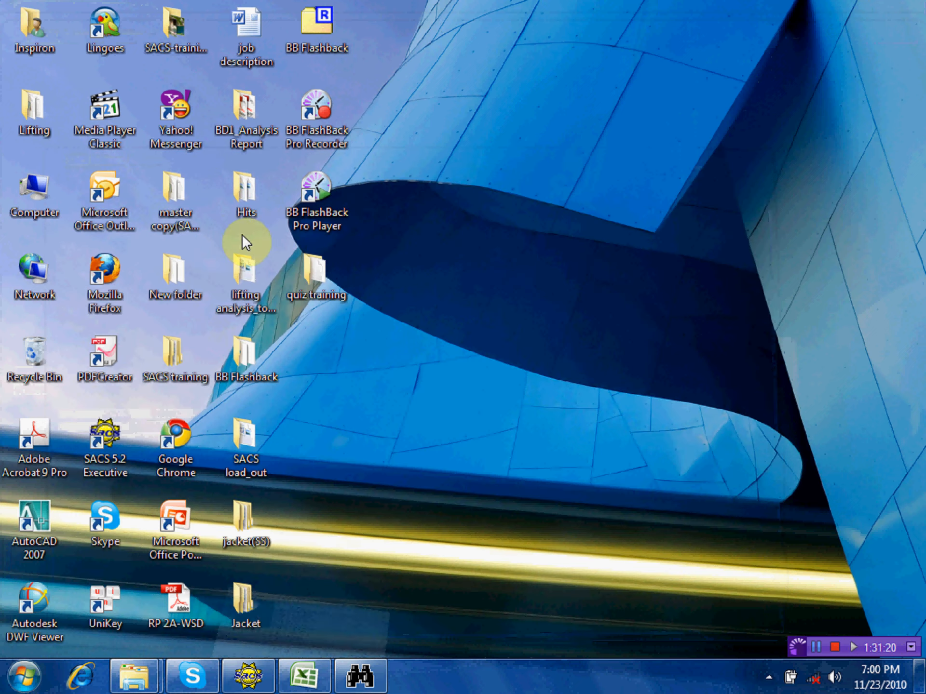
{"action": "double_click", "coordinate": [242, 102]}
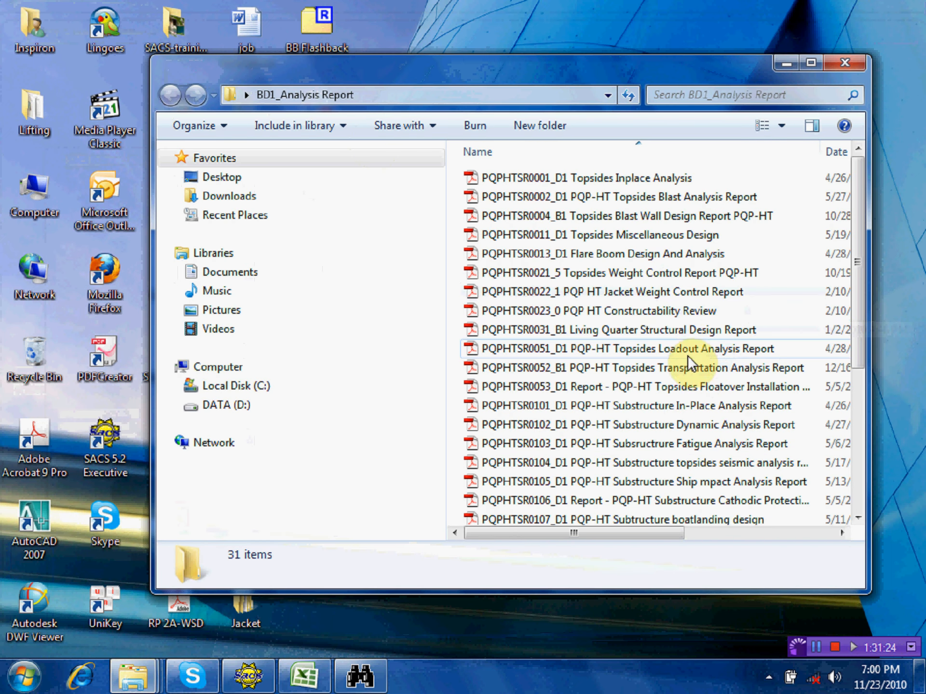
{"action": "scroll", "coordinate": [703, 393], "scroll_direction": "down", "scroll_amount": 1}
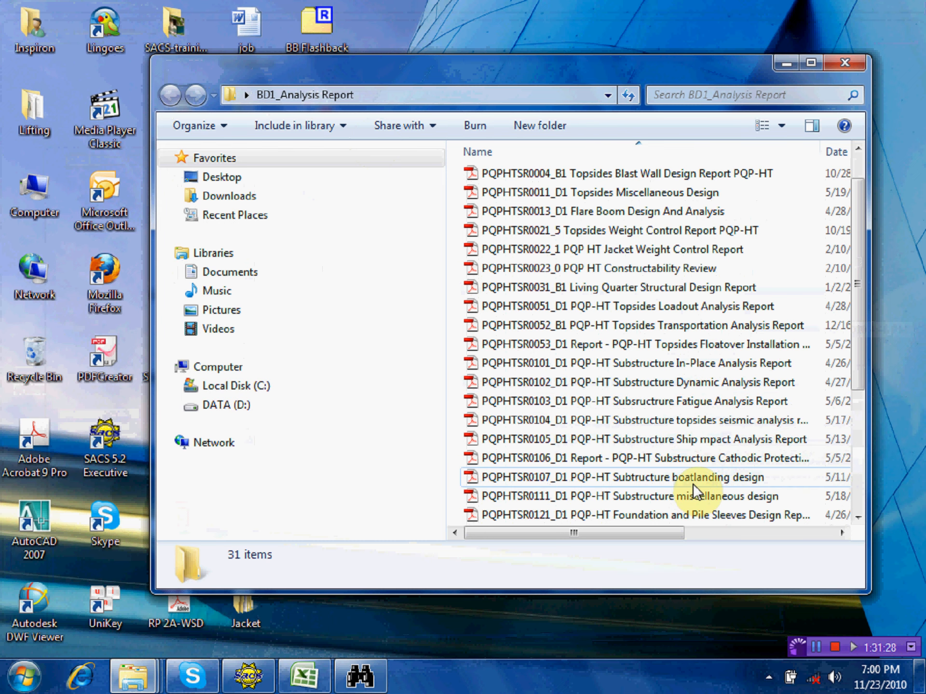
{"action": "scroll", "coordinate": [704, 470], "scroll_direction": "down", "scroll_amount": 1}
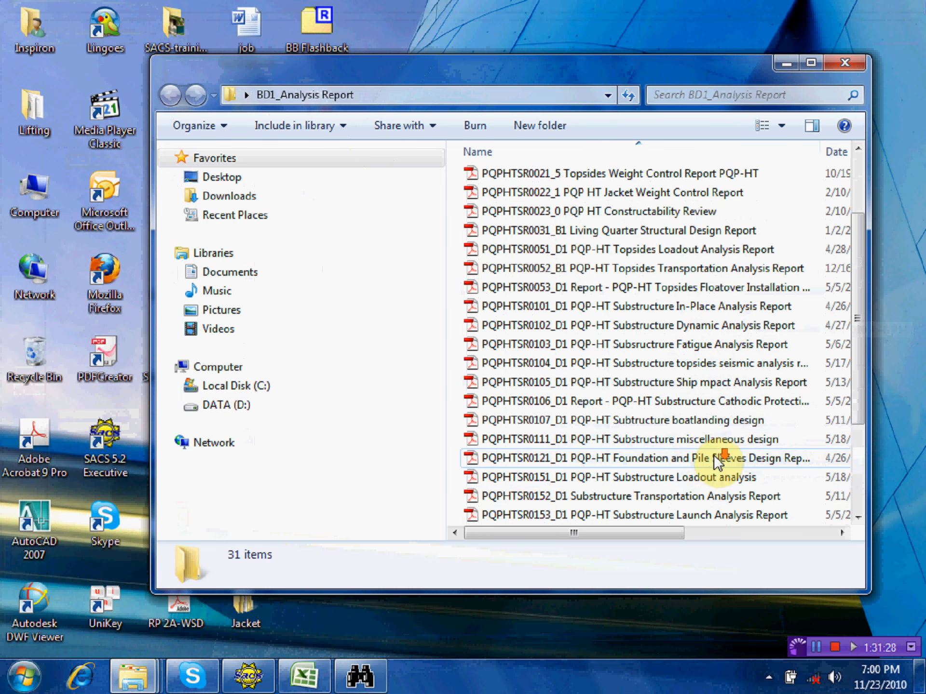
{"action": "double_click", "coordinate": [696, 476]}
Step: Find Figure 3.1.2e, the jacket support locations when cantilevering off the quay, on page 14 of the loadout report
{"action": "scroll", "coordinate": [497, 337], "scroll_direction": "down", "scroll_amount": 20}
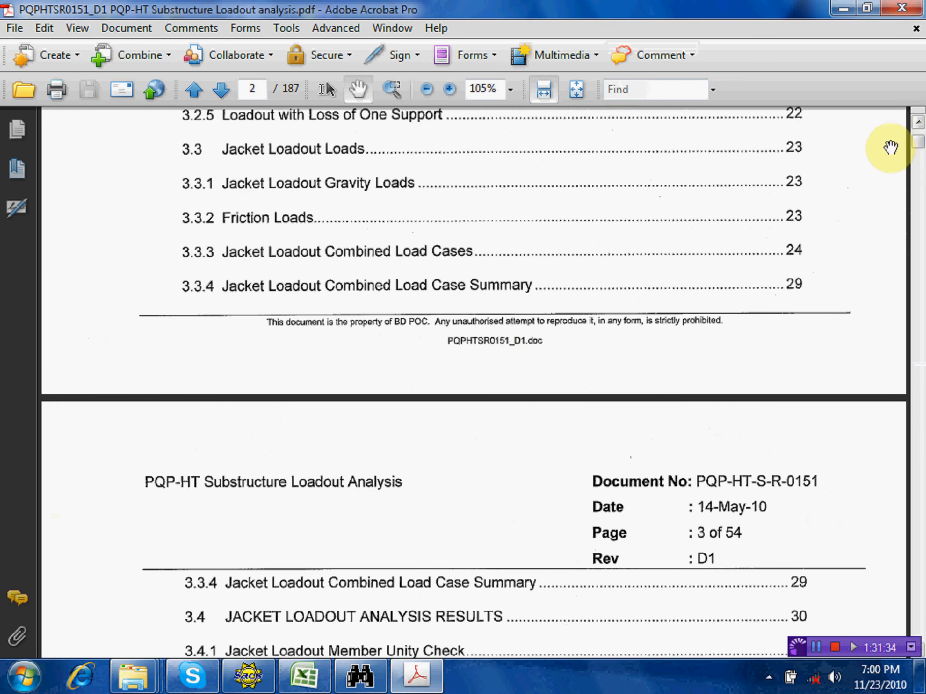
{"action": "left_click_drag", "start_coordinate": [917, 144], "coordinate": [915, 180]}
{"action": "scroll", "coordinate": [787, 246], "scroll_direction": "down", "scroll_amount": 6}
{"action": "scroll", "coordinate": [718, 398], "scroll_direction": "down", "scroll_amount": 3}
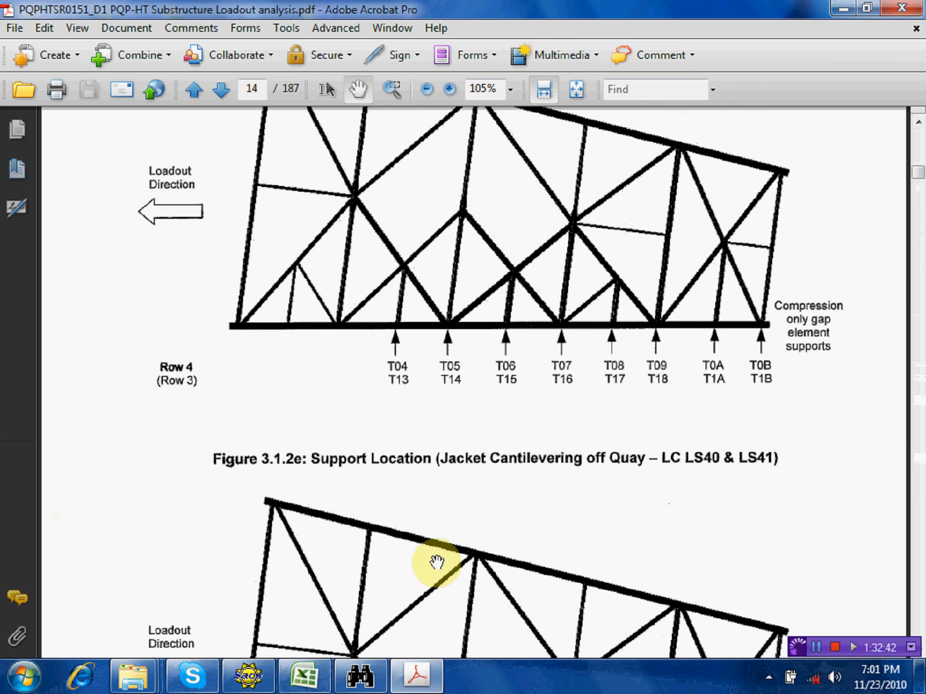
Step: Switch back to Postvue and label the joints of the isometric view with their Z displacement
{"action": "left_click", "coordinate": [360, 676]}
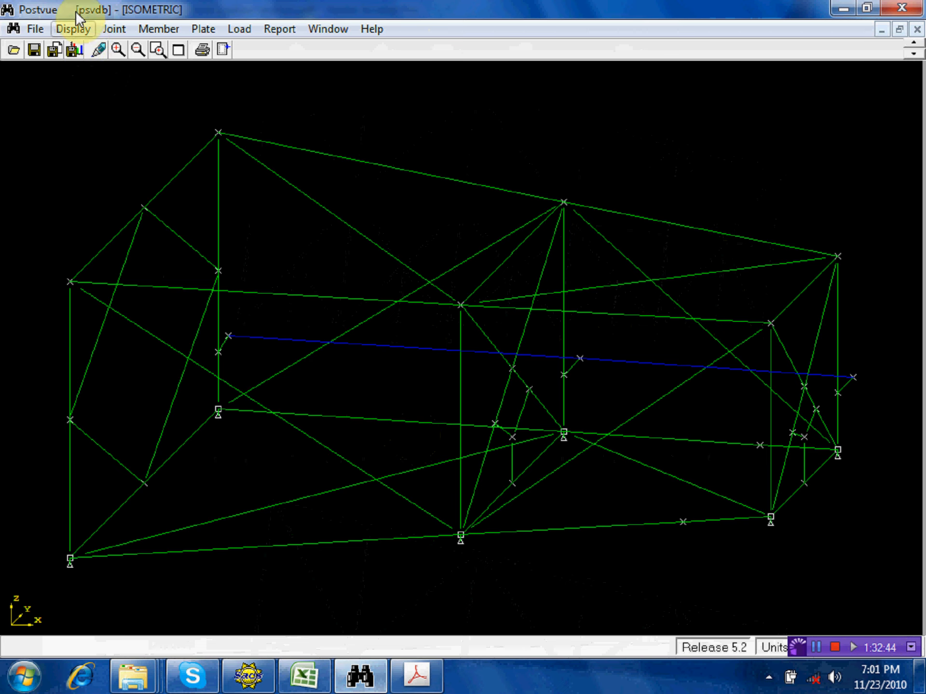
{"action": "left_click", "coordinate": [74, 29]}
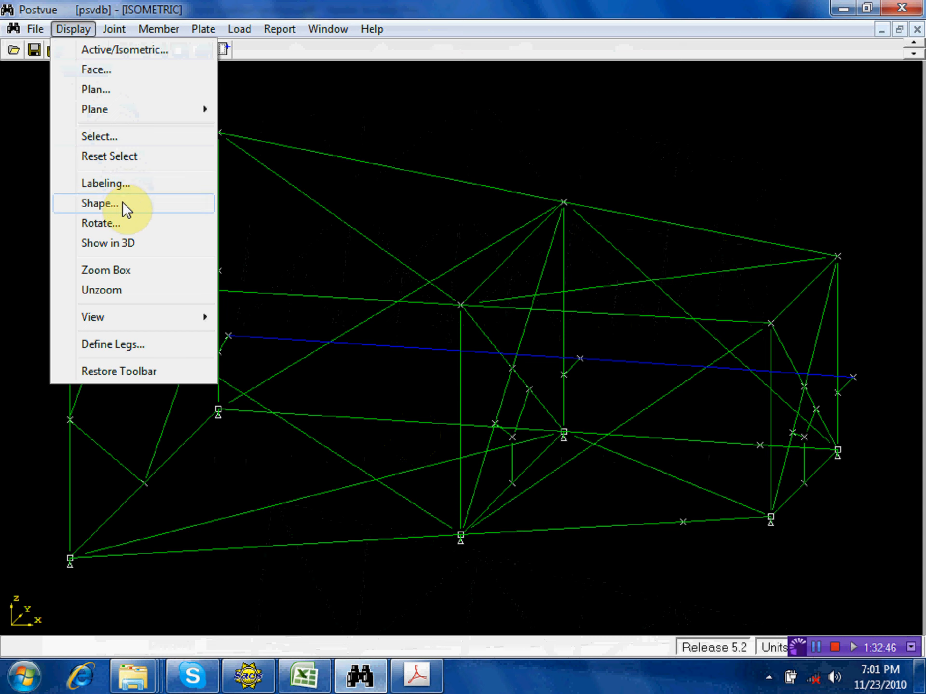
{"action": "left_click", "coordinate": [124, 183]}
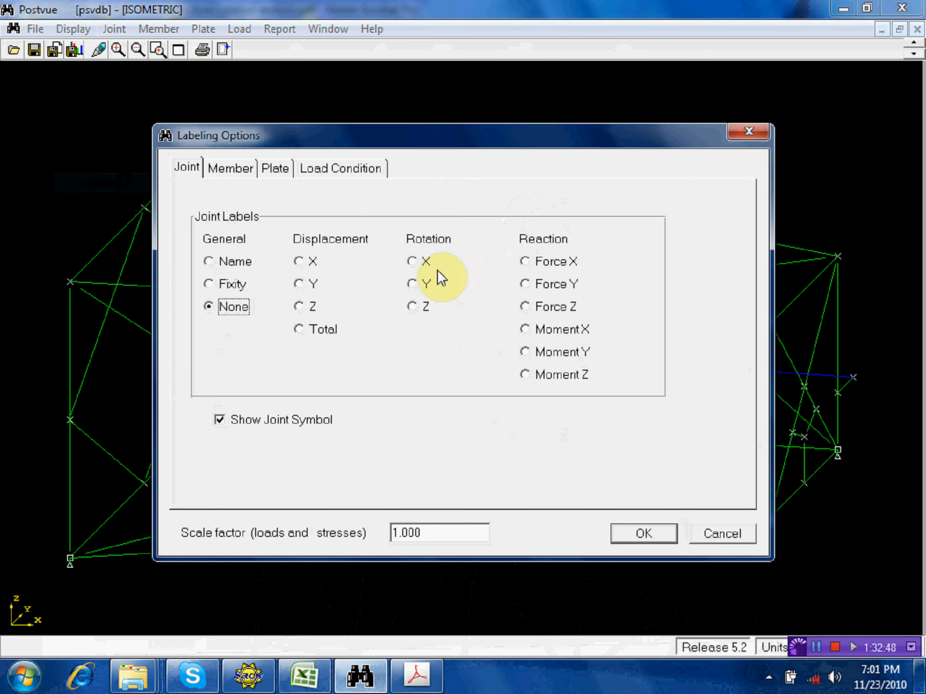
{"action": "left_click", "coordinate": [308, 306]}
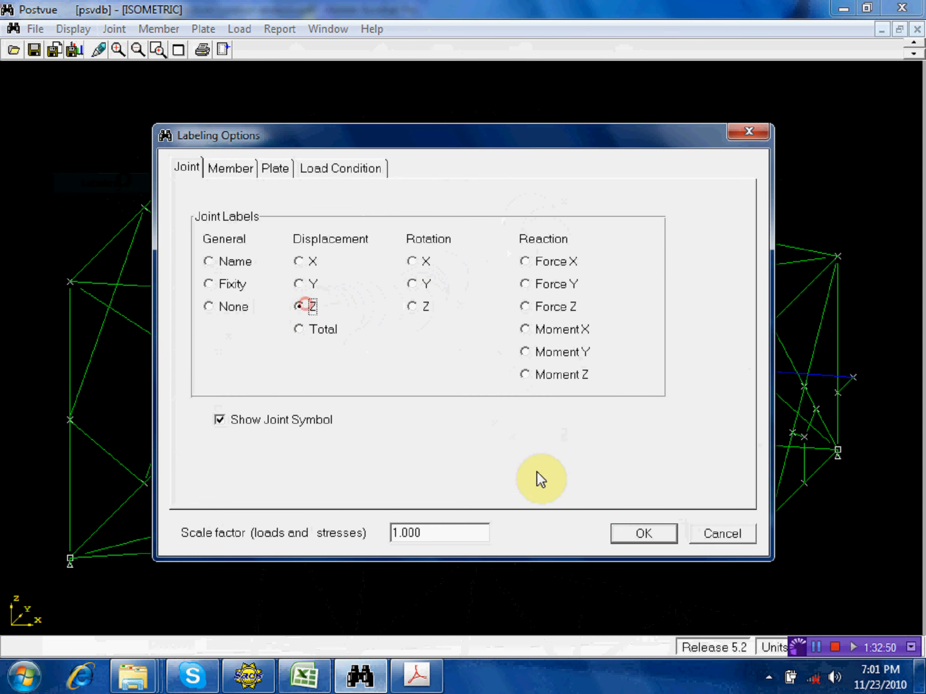
{"action": "left_click", "coordinate": [622, 534]}
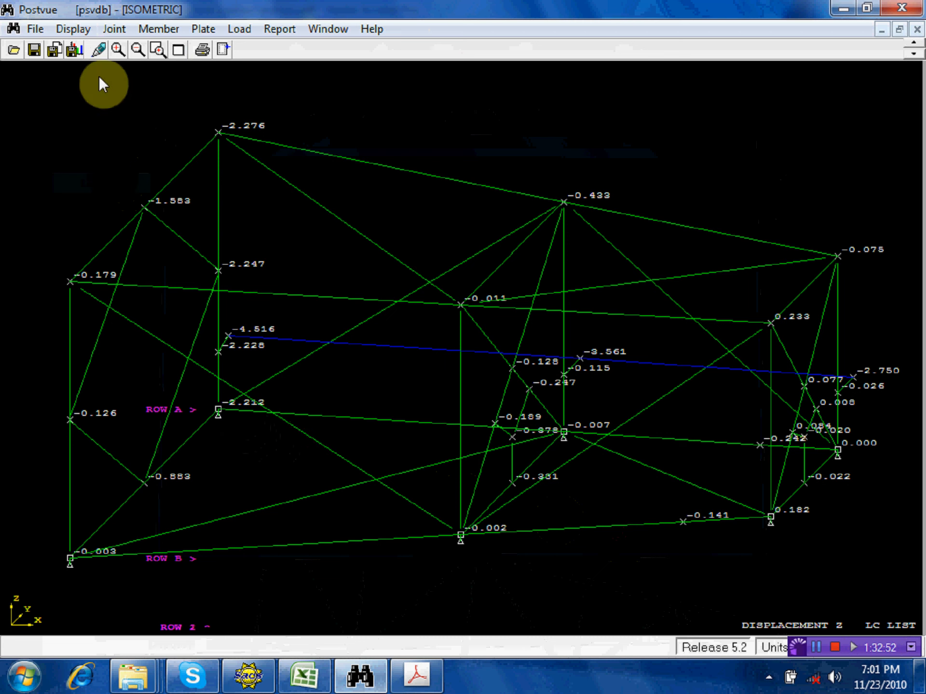
Step: Inspect the joint details of the support joint beneath the Row A end of the jacket, including its fixity
{"action": "left_click", "coordinate": [157, 50]}
{"action": "left_click", "coordinate": [305, 466]}
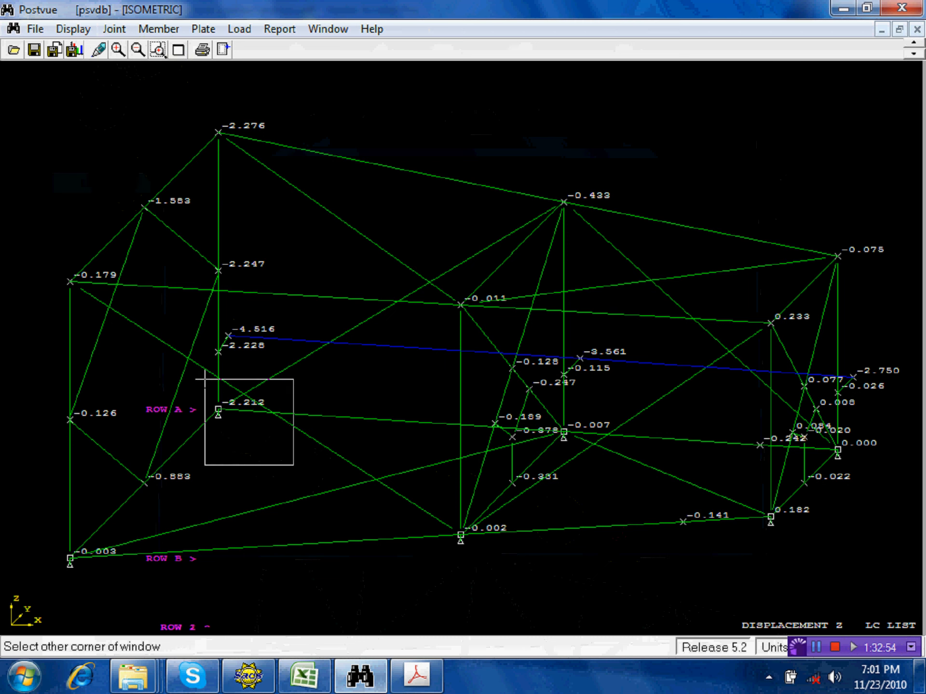
{"action": "left_click", "coordinate": [201, 375]}
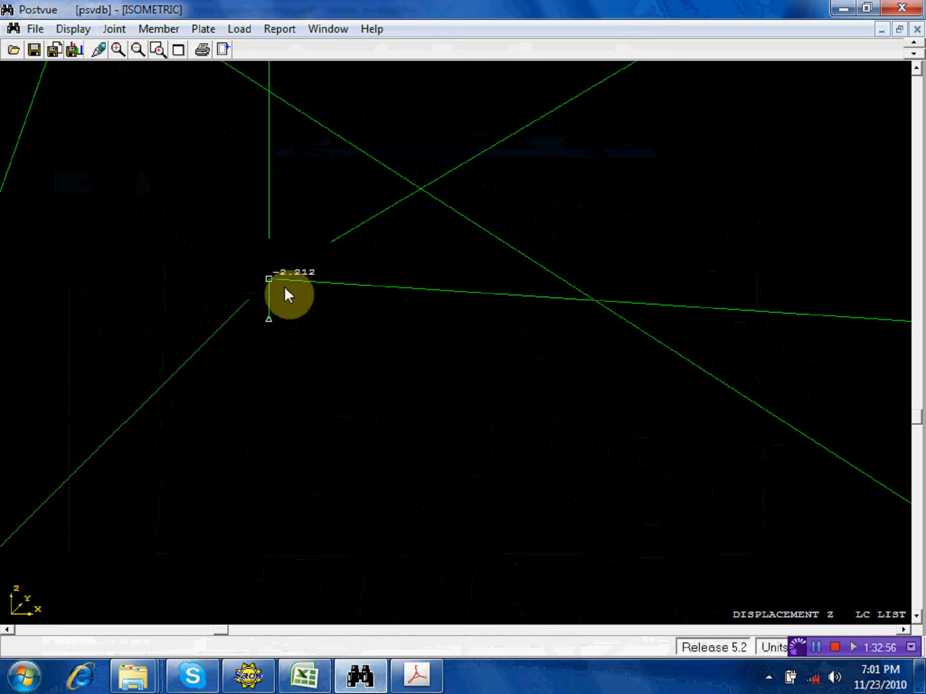
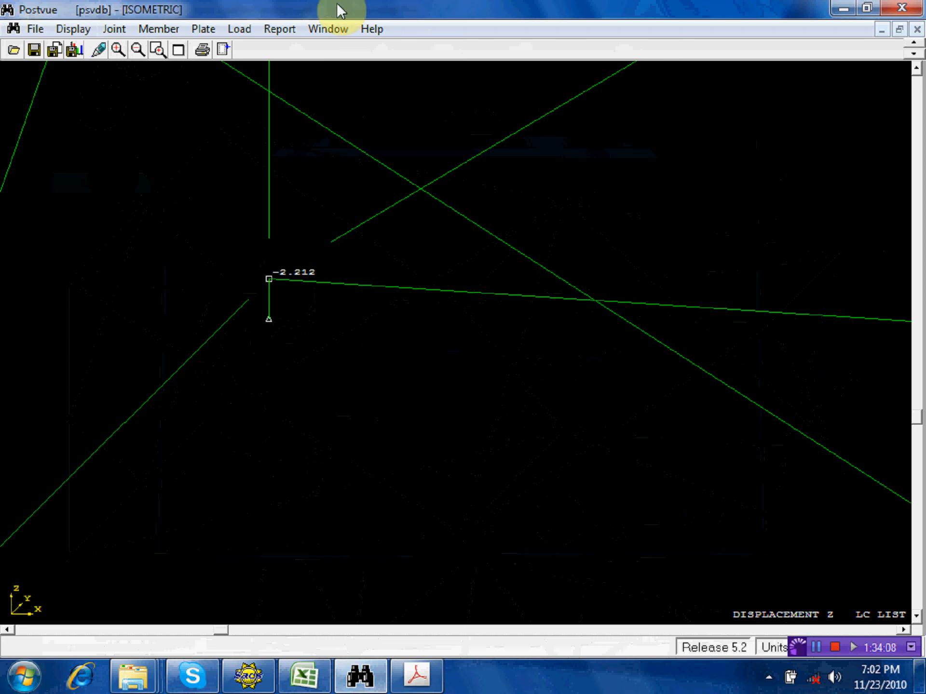
{"action": "left_click", "coordinate": [114, 29]}
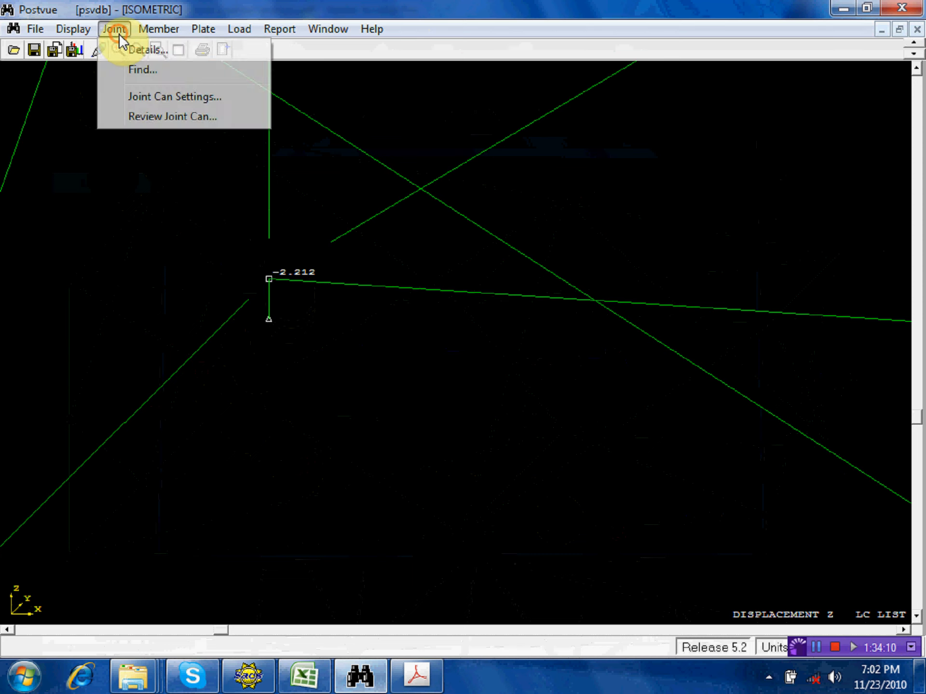
{"action": "left_click", "coordinate": [140, 48]}
{"action": "left_click", "coordinate": [268, 318]}
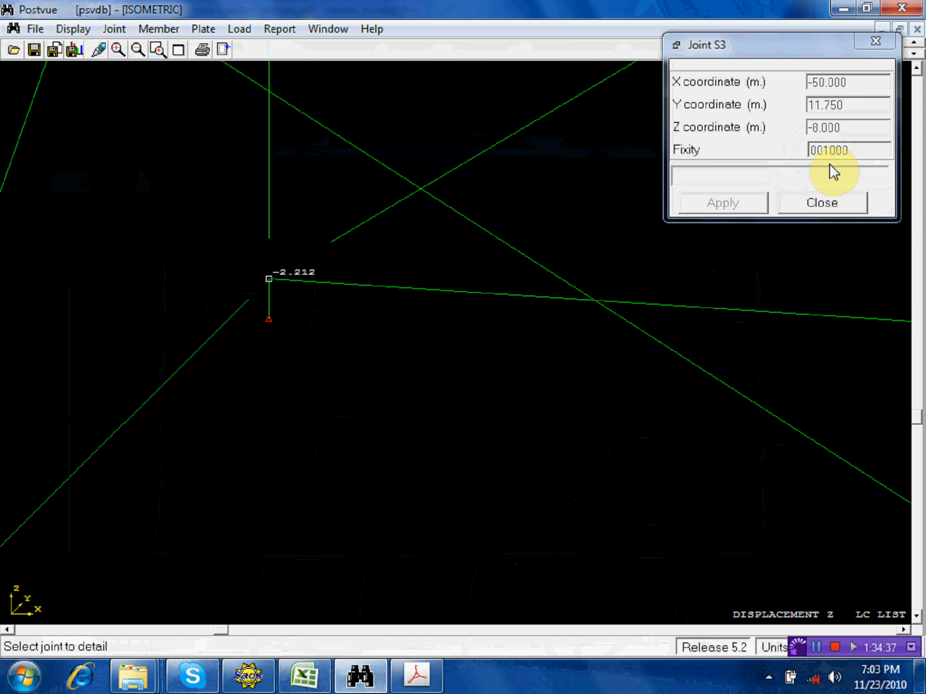
{"action": "left_click", "coordinate": [842, 205]}
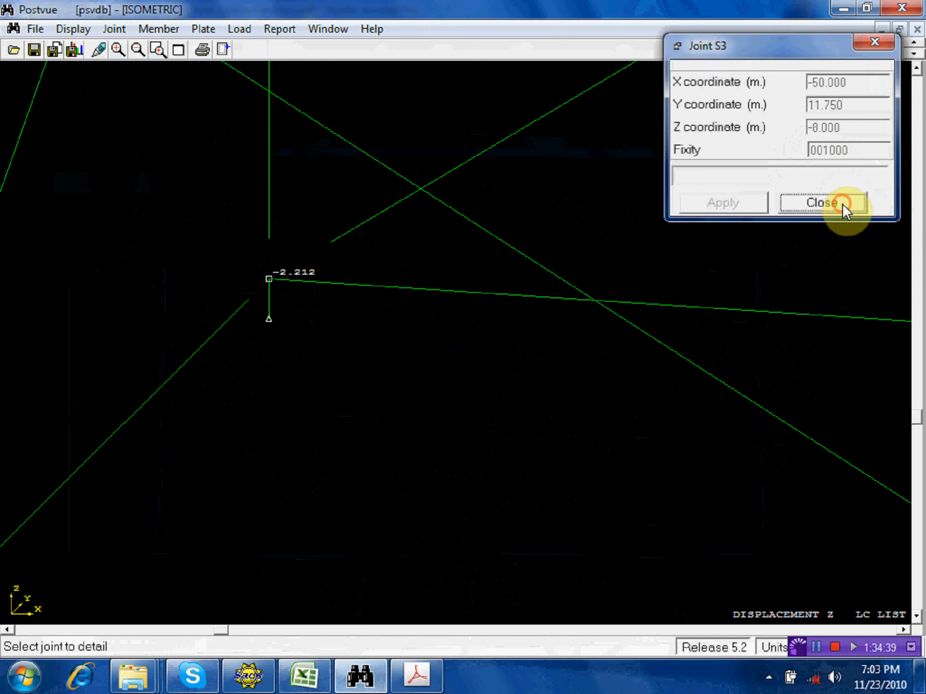
Step: Close Postvue and open the sacs.master copy model in Precede from the SACS Executive, with the isometric view maximized and the selection palette closed
{"action": "left_click", "coordinate": [911, 14]}
{"action": "left_click", "coordinate": [846, 9]}
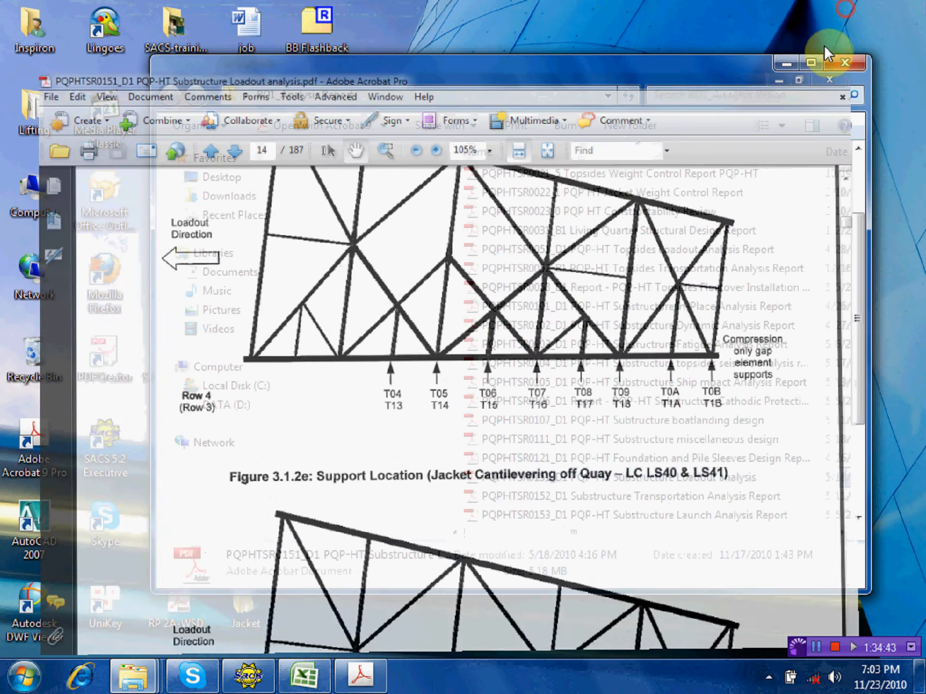
{"action": "left_click", "coordinate": [248, 675]}
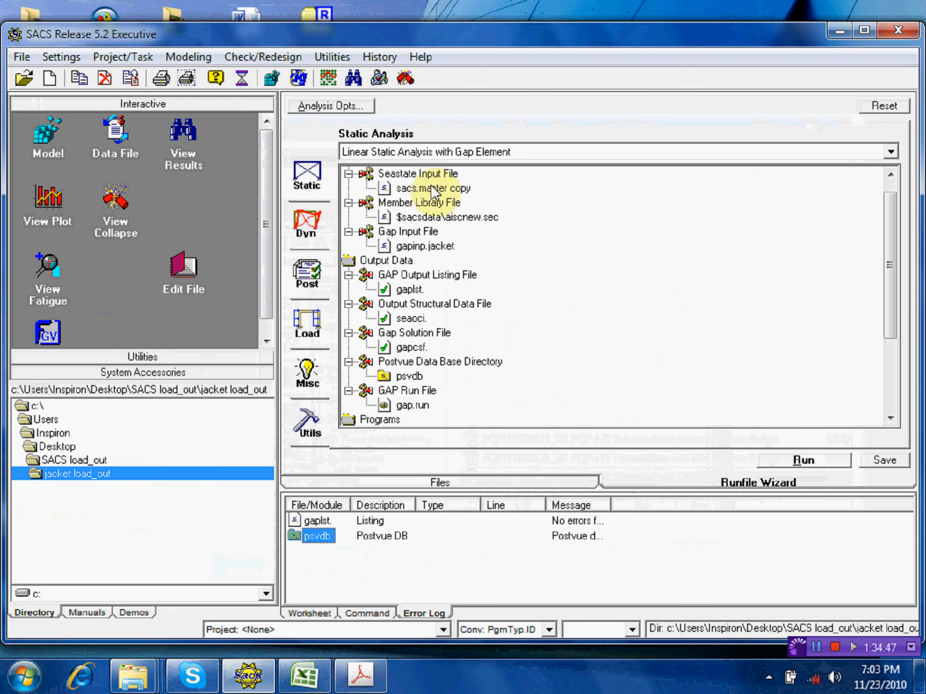
{"action": "left_click_drag", "start_coordinate": [433, 189], "coordinate": [53, 149]}
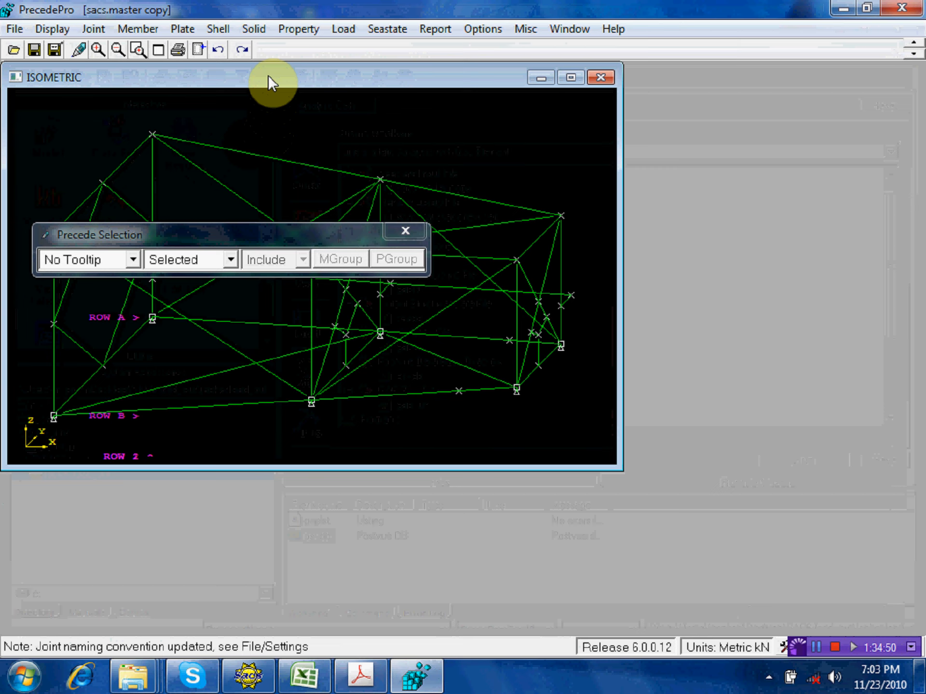
{"action": "double_click", "coordinate": [268, 75]}
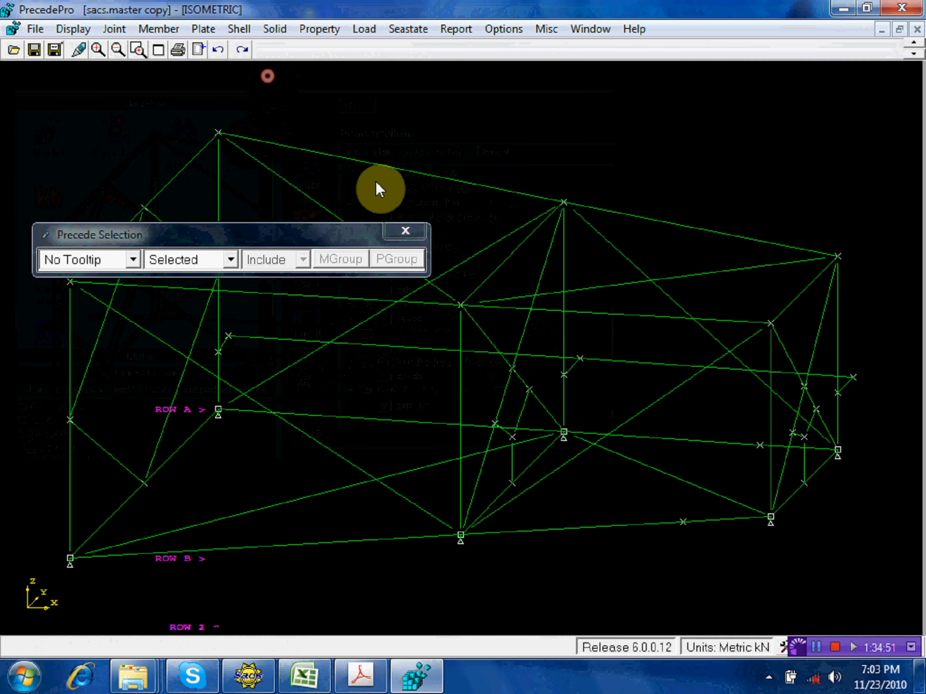
{"action": "left_click", "coordinate": [406, 234]}
Step: Display the member details of the short gap member beneath the Row B end joint to identify its joint names
{"action": "left_click", "coordinate": [156, 29]}
{"action": "left_click", "coordinate": [183, 50]}
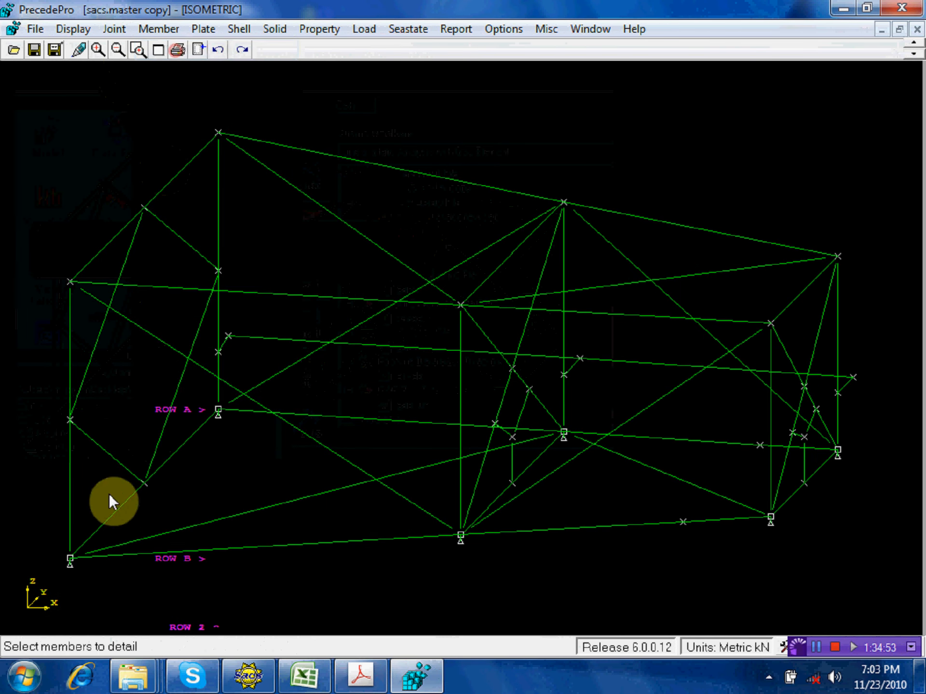
{"action": "left_click", "coordinate": [71, 567]}
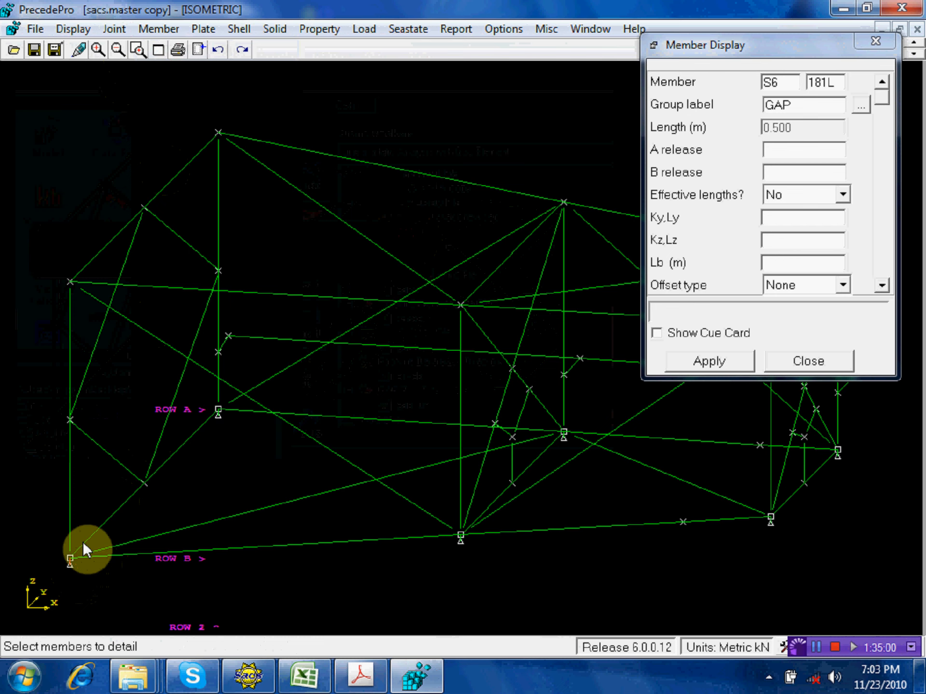
{"action": "left_click", "coordinate": [809, 361]}
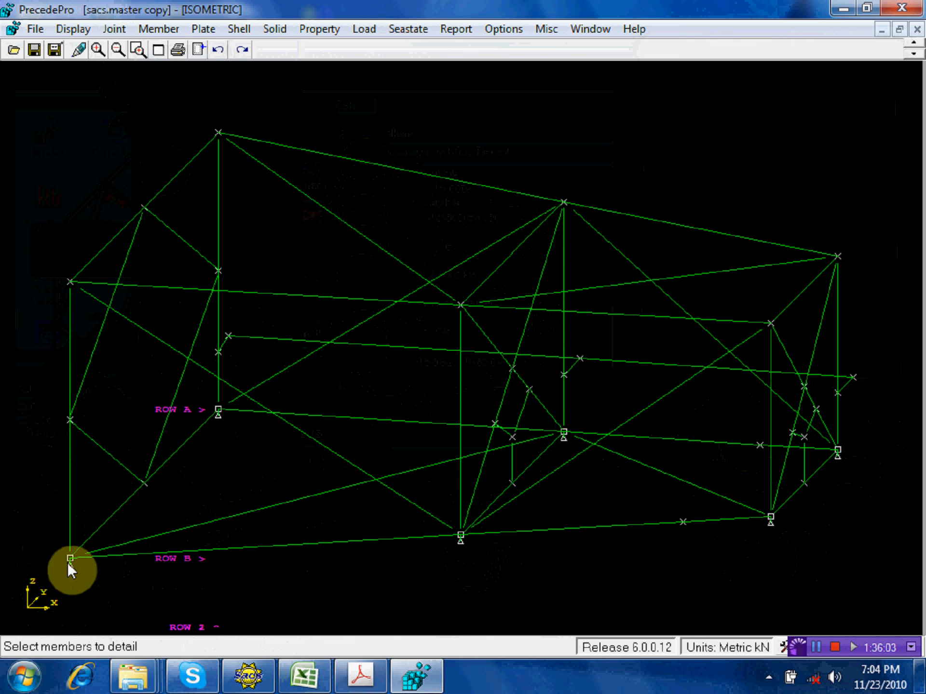
{"action": "left_click", "coordinate": [159, 29]}
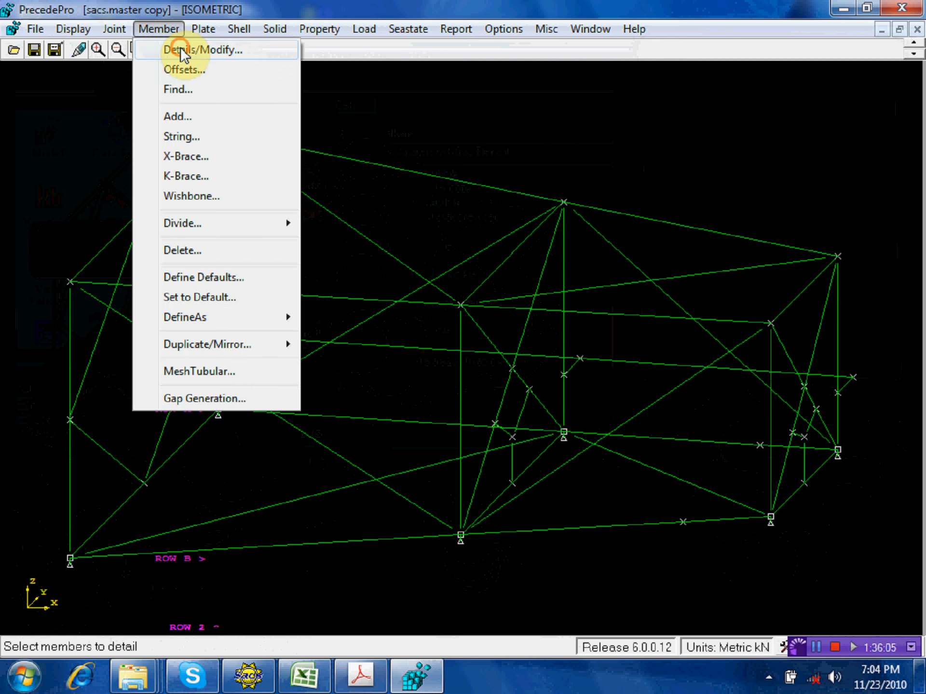
{"action": "left_click", "coordinate": [181, 49]}
{"action": "left_click", "coordinate": [70, 565]}
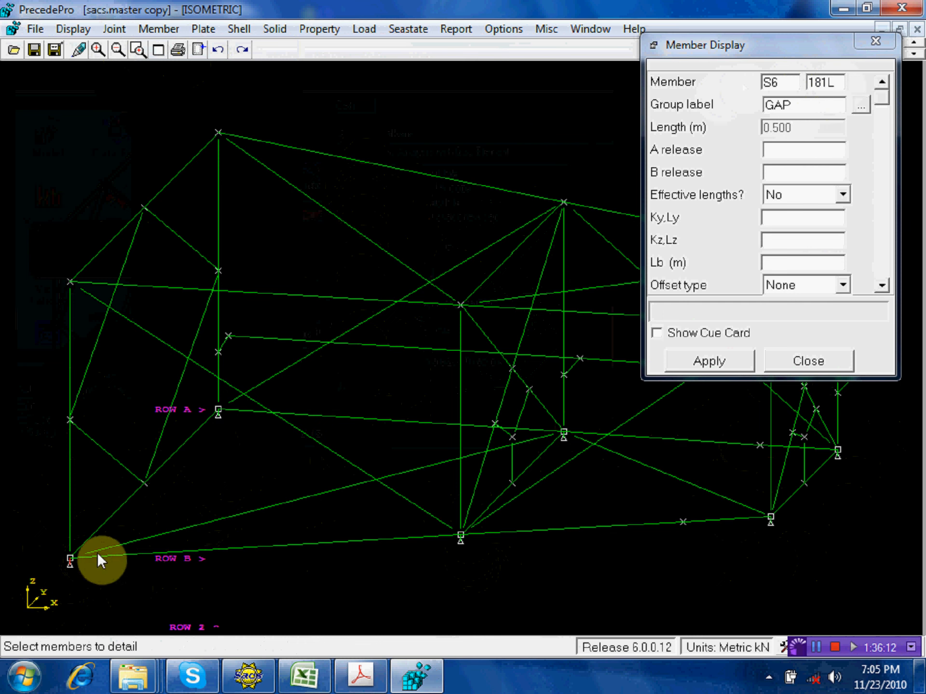
Step: Open gapinp.jacket in the Data Generator from the SACS Executive and maximize its window
{"action": "left_click", "coordinate": [255, 683]}
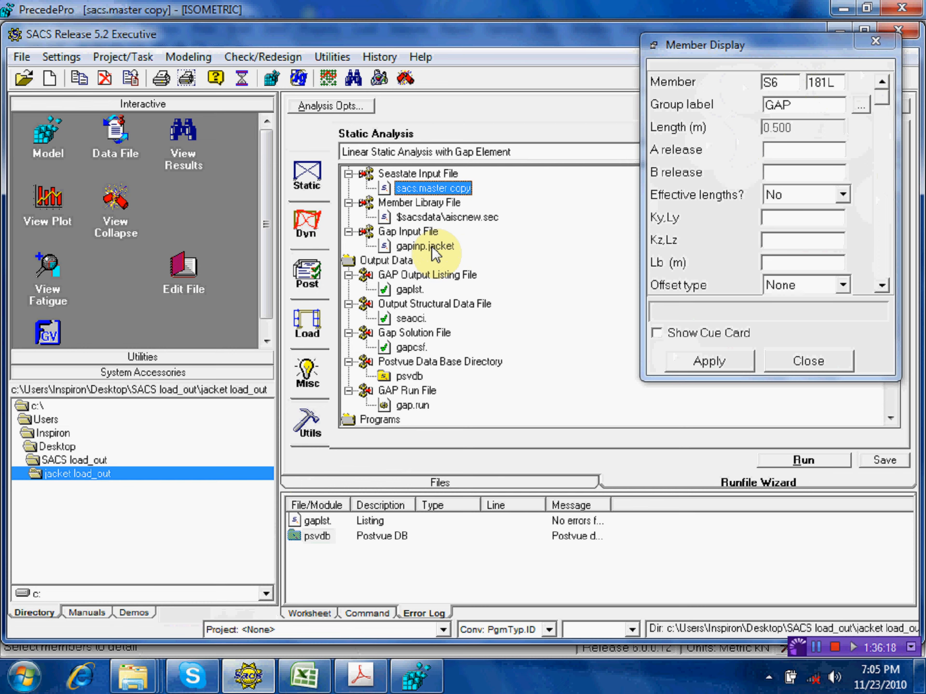
{"action": "left_click_drag", "start_coordinate": [436, 253], "coordinate": [116, 151]}
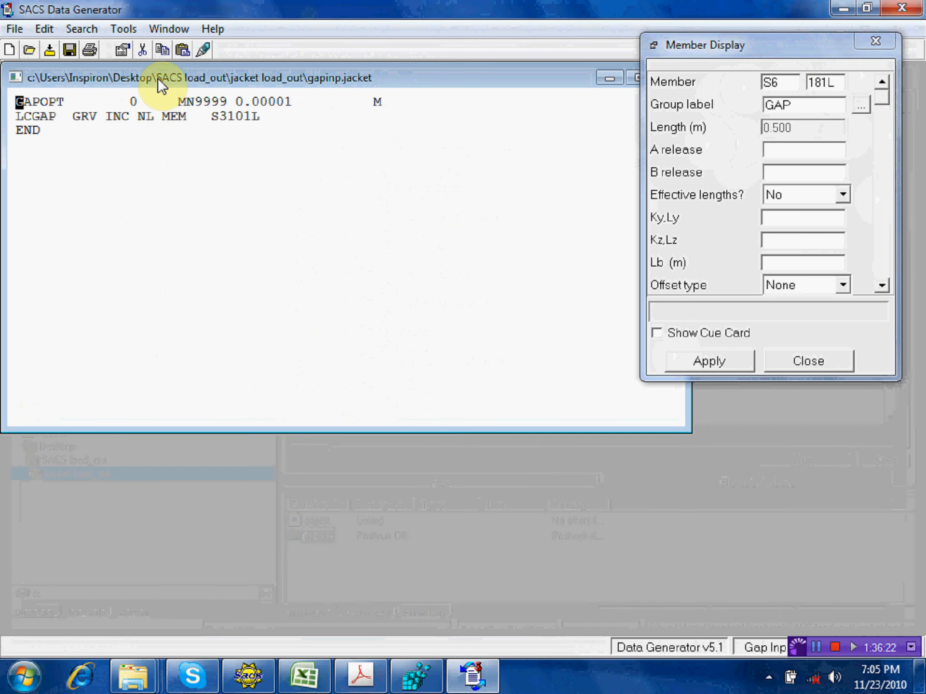
{"action": "double_click", "coordinate": [158, 77]}
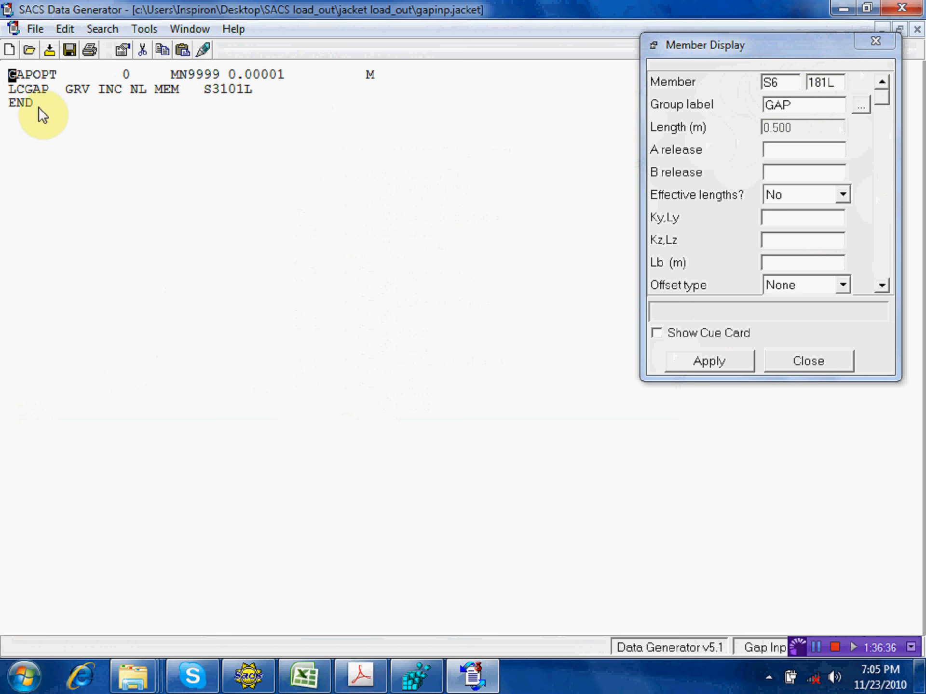
Step: Duplicate the LCGAP line for load case GRV directly beneath itself, above the END line
{"action": "left_click", "coordinate": [13, 101]}
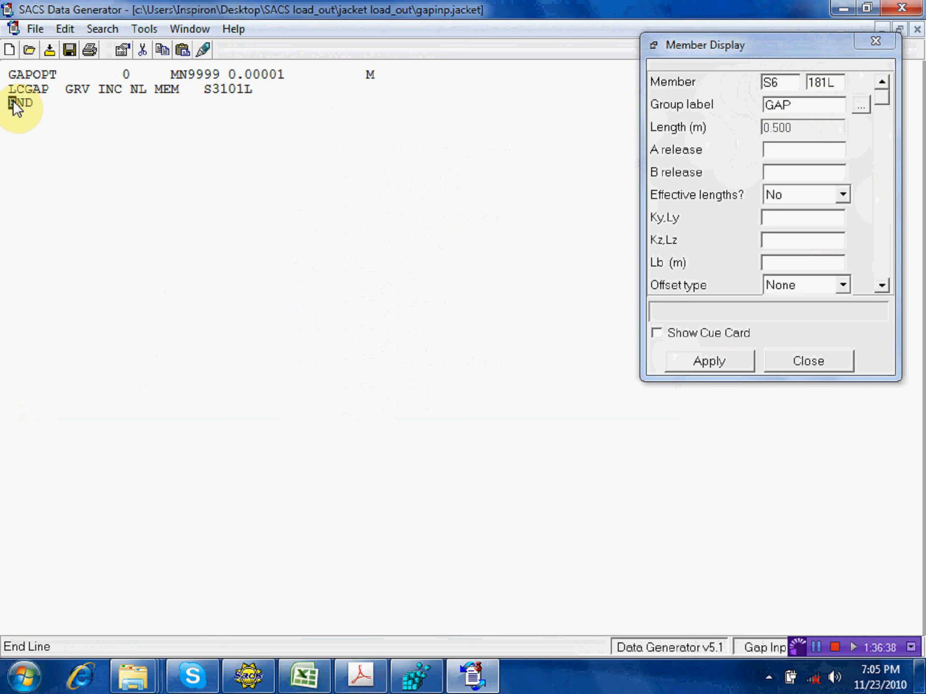
{"action": "key", "text": "Return"}
{"action": "key", "text": "Up"}
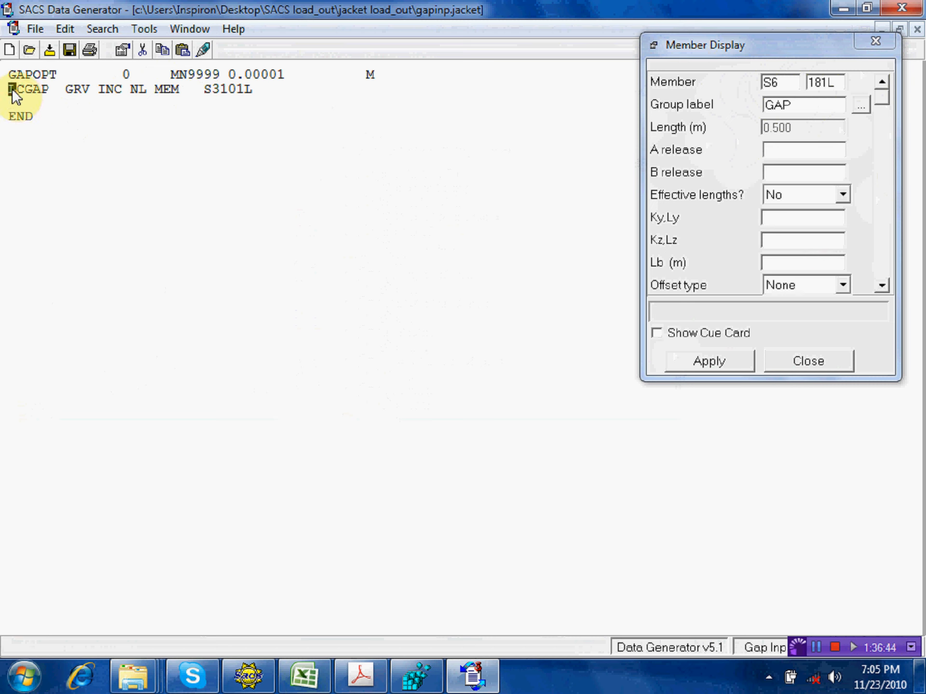
{"action": "right_click", "coordinate": [12, 89]}
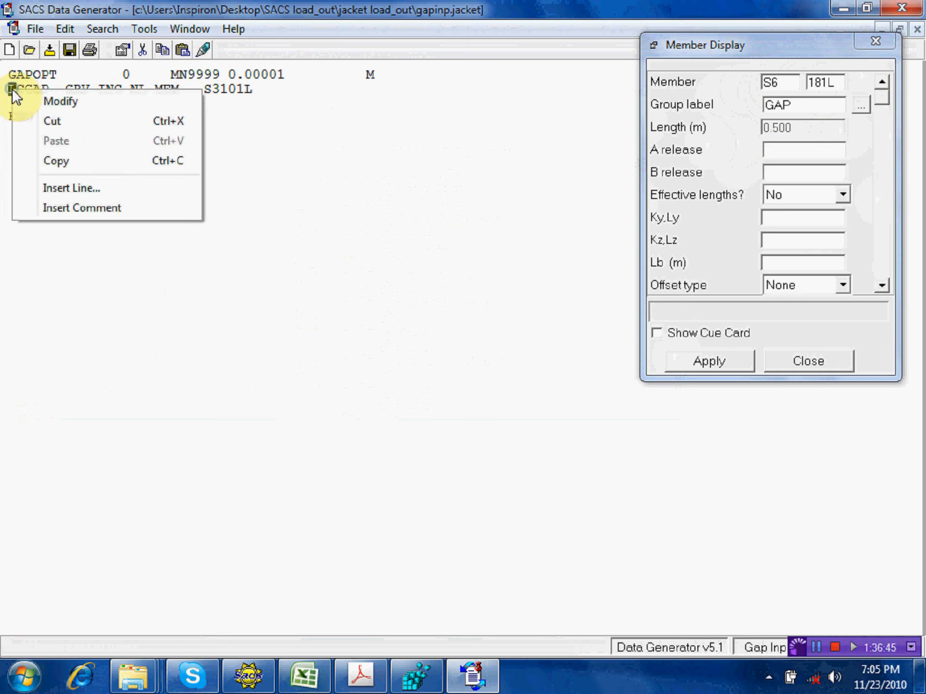
{"action": "left_click", "coordinate": [68, 167]}
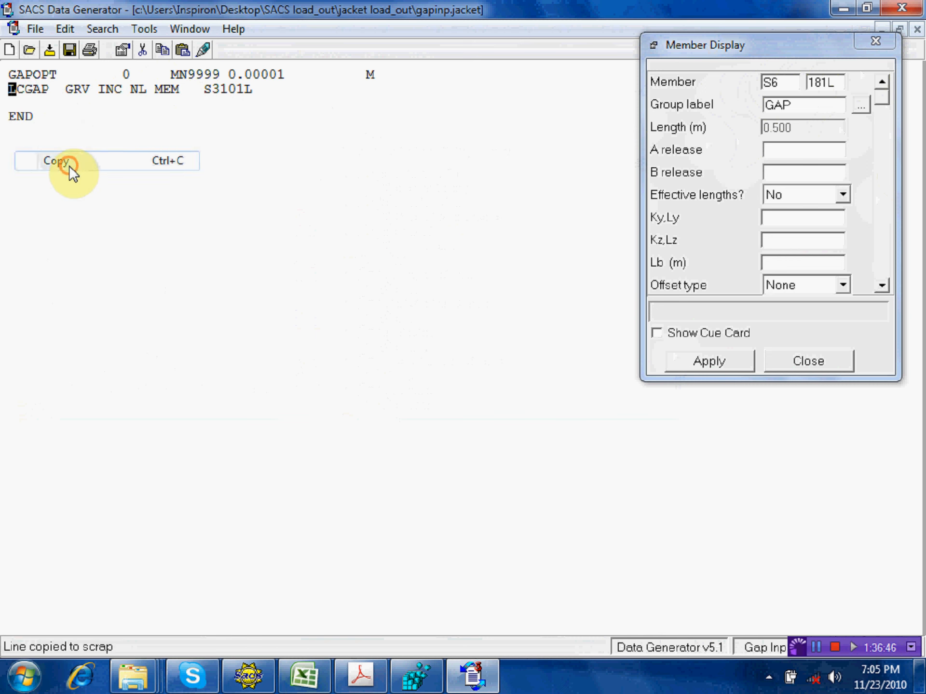
{"action": "left_click", "coordinate": [11, 102]}
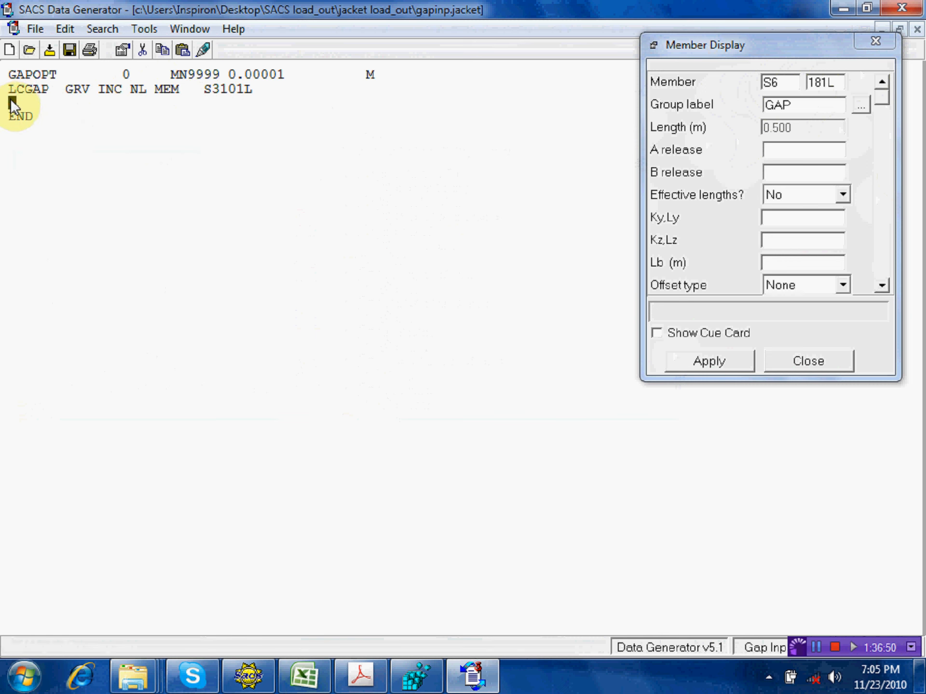
{"action": "right_click", "coordinate": [11, 101]}
{"action": "left_click", "coordinate": [79, 153]}
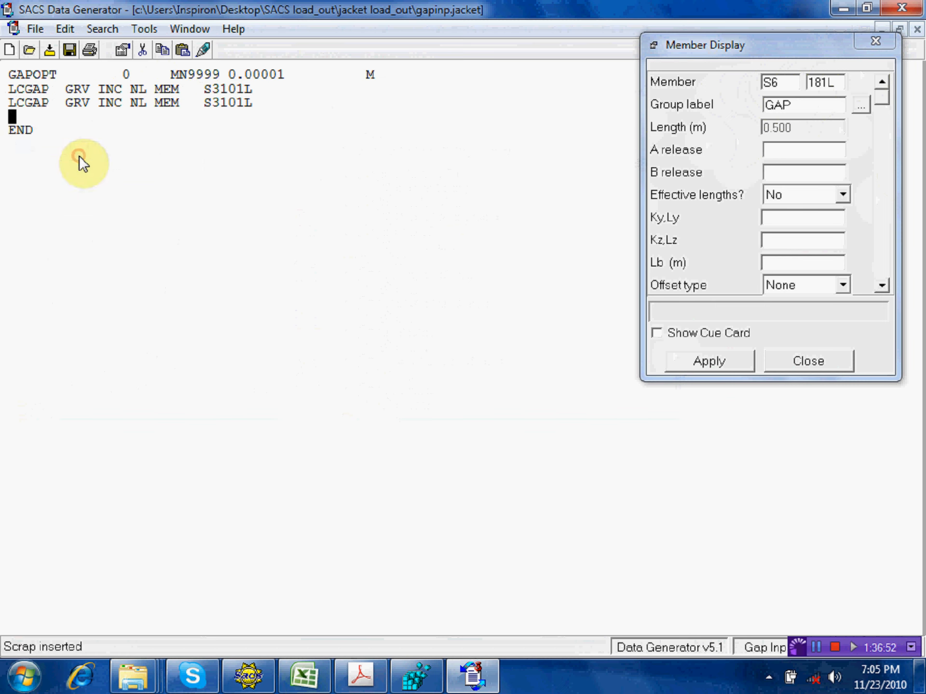
Step: Set the duplicated gap override line to load case GRV1, with first member start joint S6 and end joint 181L
{"action": "double_click", "coordinate": [84, 102]}
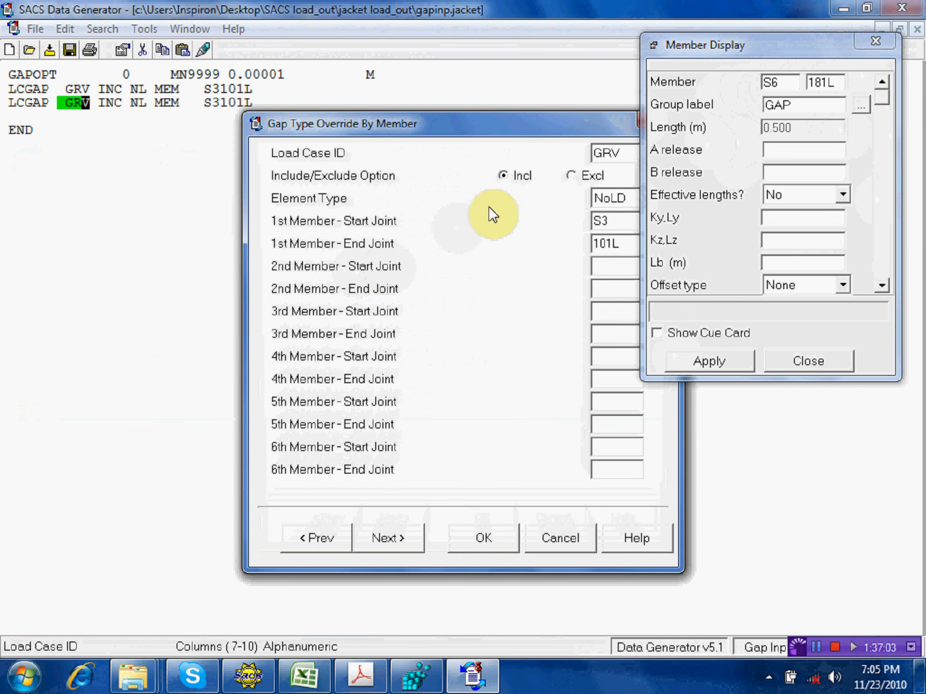
{"action": "left_click", "coordinate": [627, 153]}
{"action": "type", "text": "1"}
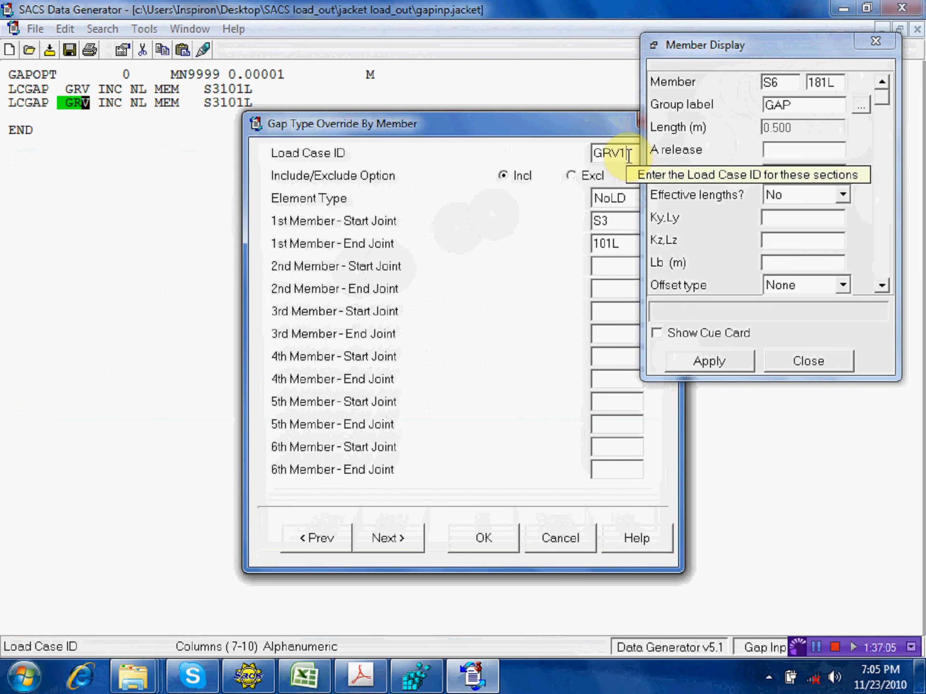
{"action": "left_click_drag", "start_coordinate": [526, 124], "coordinate": [418, 121]}
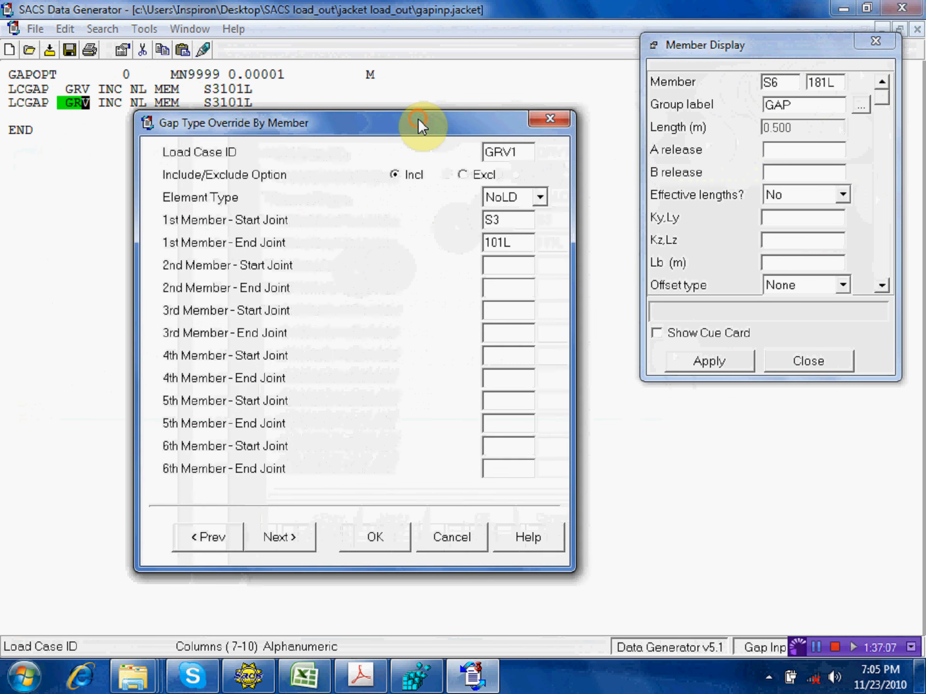
{"action": "left_click_drag", "start_coordinate": [505, 221], "coordinate": [496, 221]}
{"action": "type", "text": "6"}
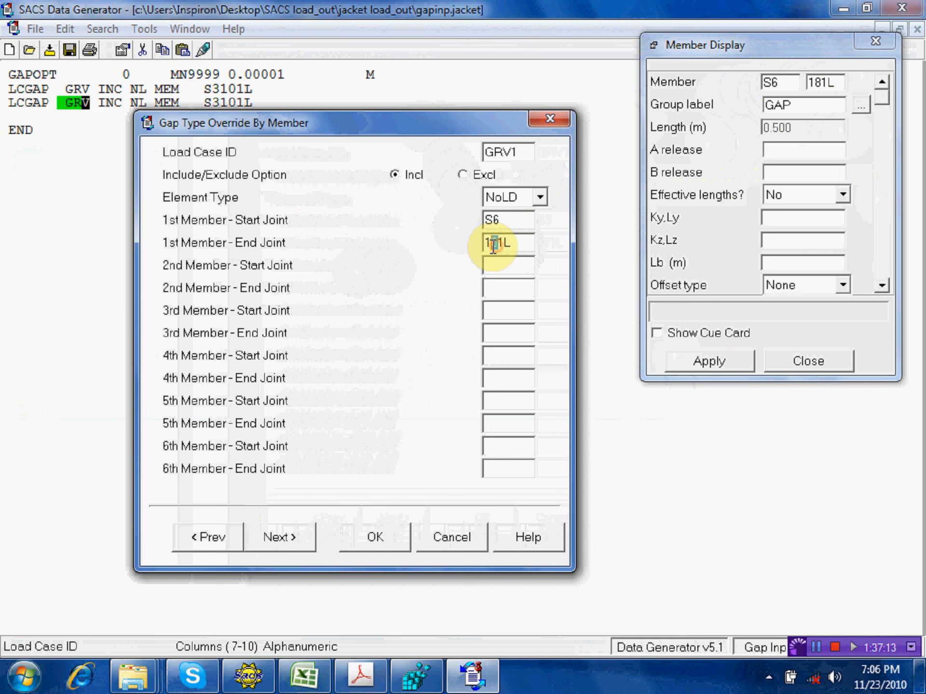
{"action": "left_click_drag", "start_coordinate": [488, 244], "coordinate": [495, 242]}
{"action": "type", "text": "8"}
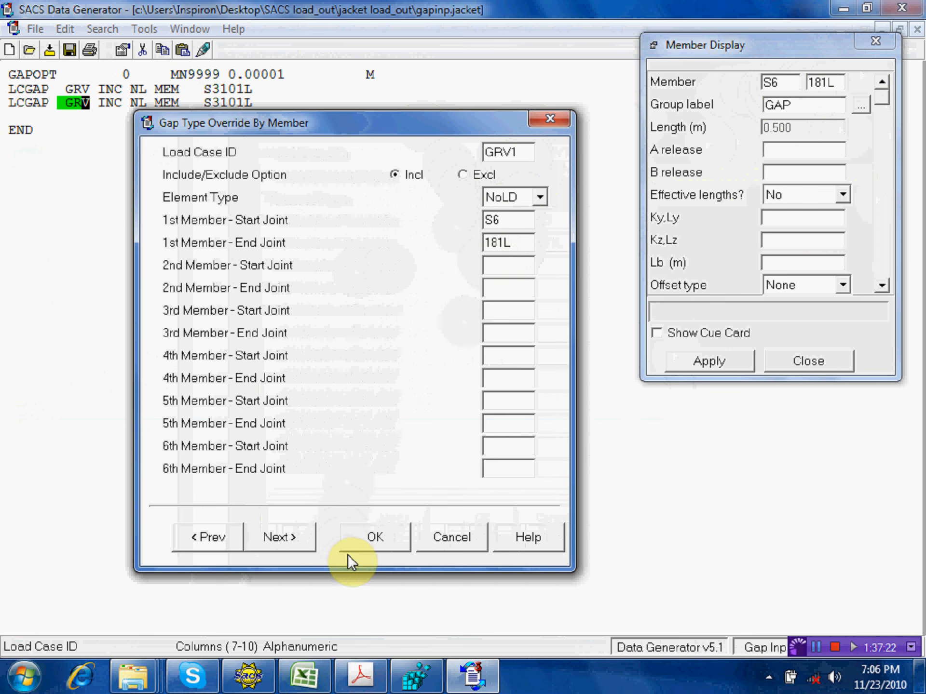
{"action": "left_click", "coordinate": [369, 537]}
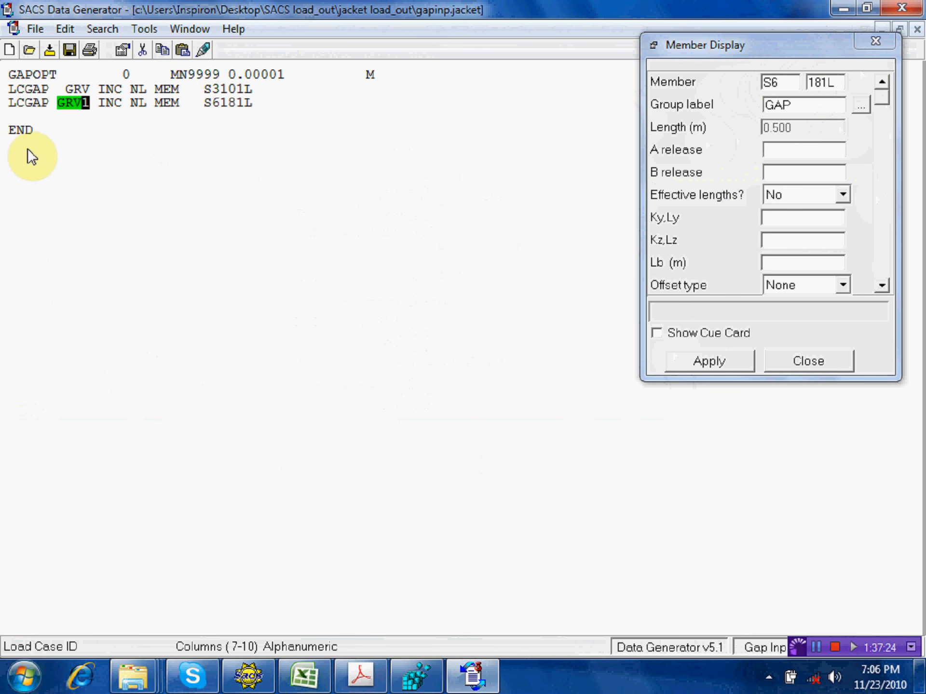
Step: Remove the blank line above END and save gapinp.jacket
{"action": "left_click", "coordinate": [13, 114]}
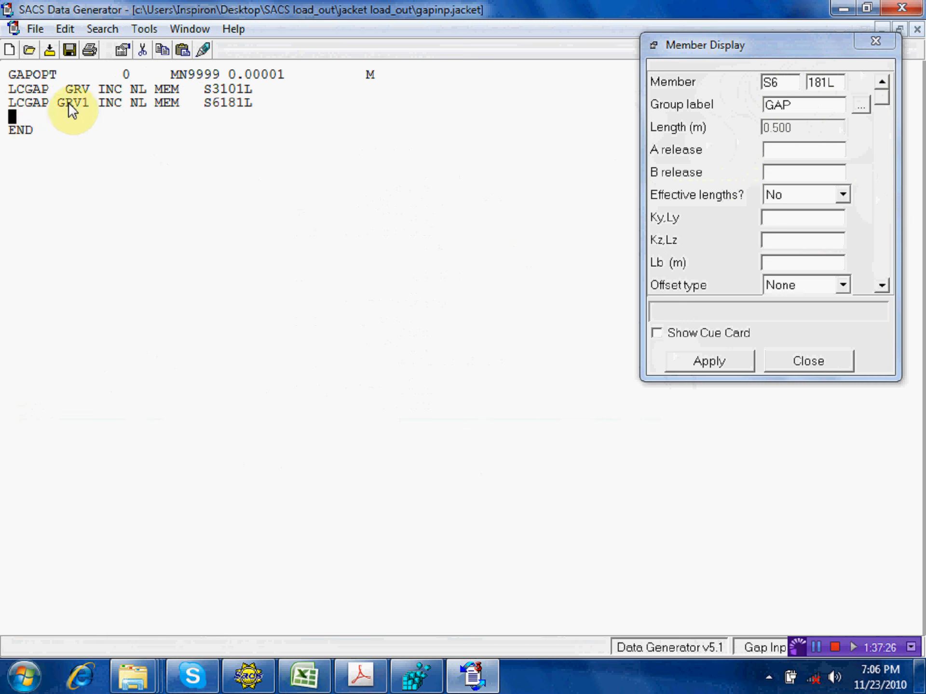
{"action": "left_click", "coordinate": [142, 49]}
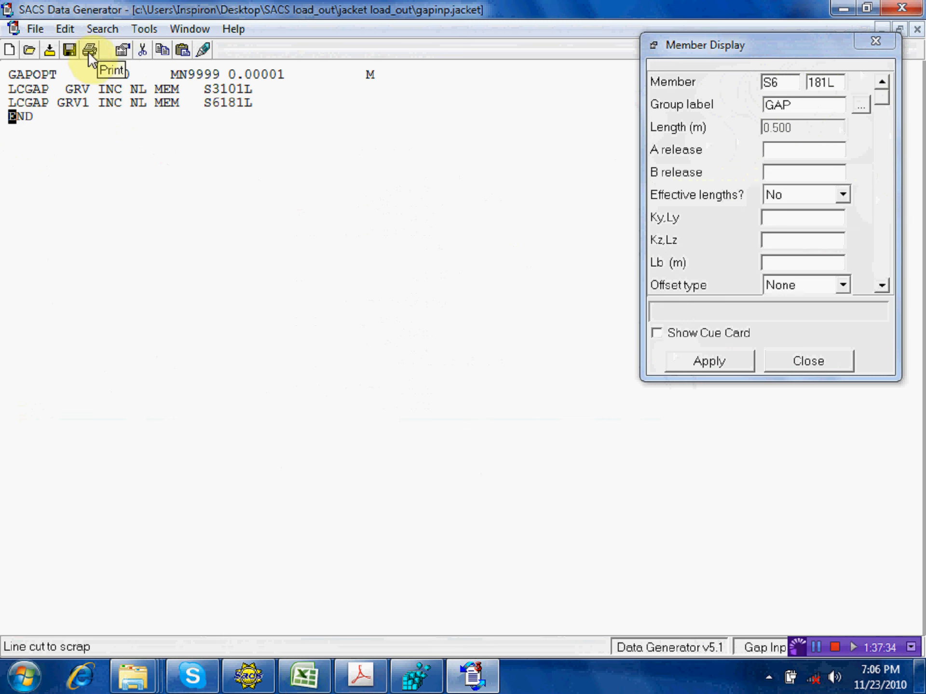
{"action": "left_click", "coordinate": [69, 50]}
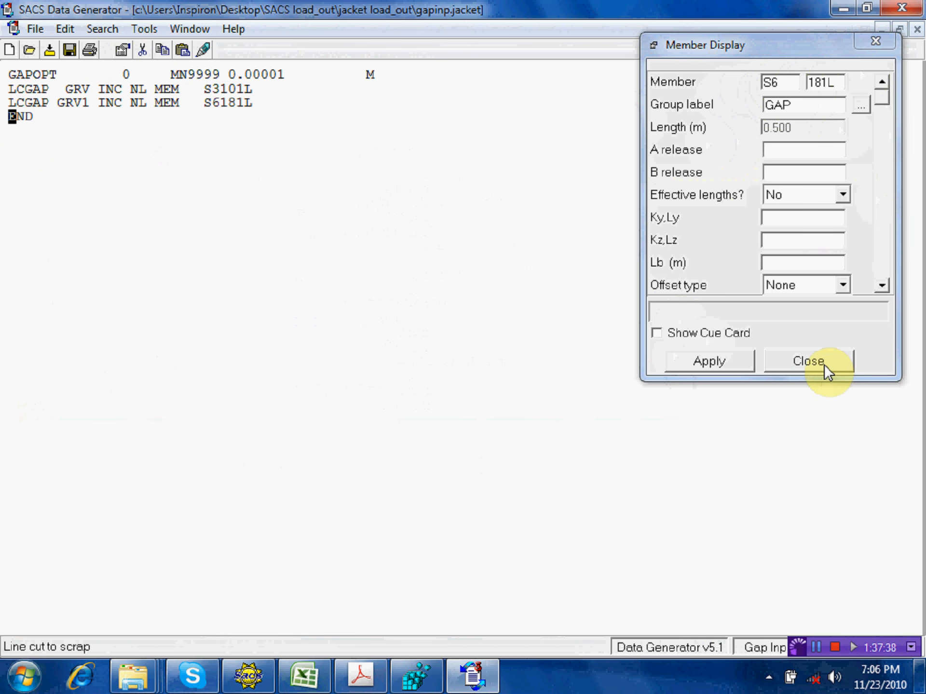
Step: Close the member details, Precede and the Data Generator to return to the SACS Executive
{"action": "left_click", "coordinate": [808, 361]}
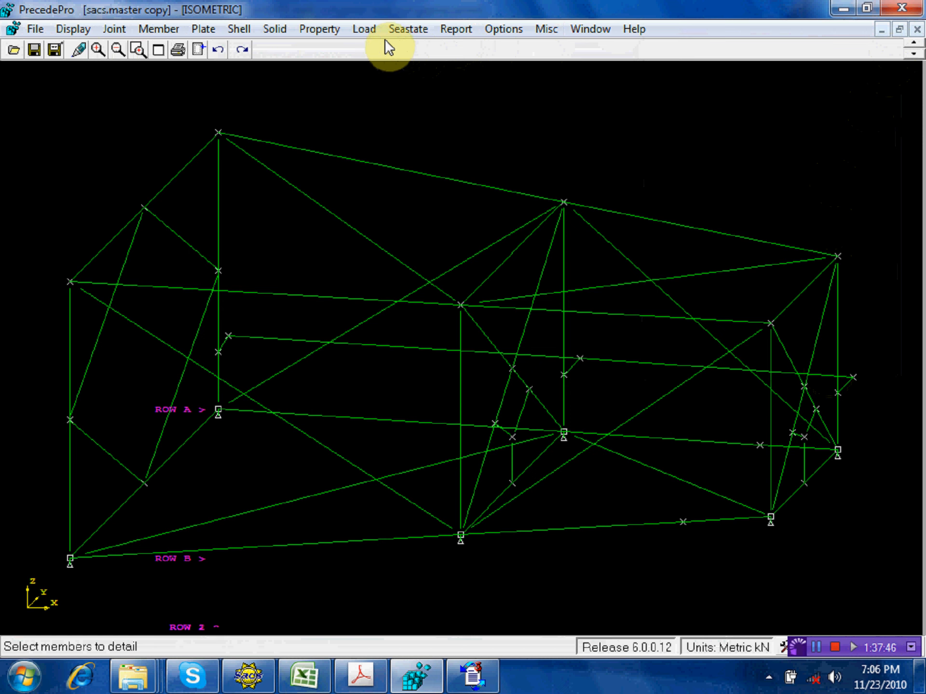
{"action": "left_click", "coordinate": [894, 10]}
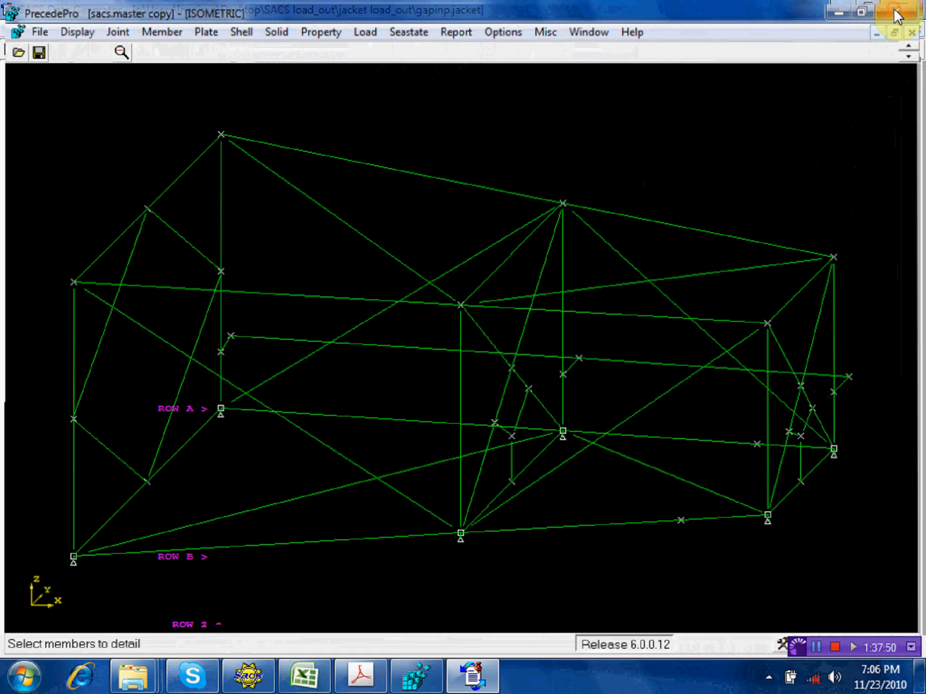
{"action": "left_click", "coordinate": [903, 9]}
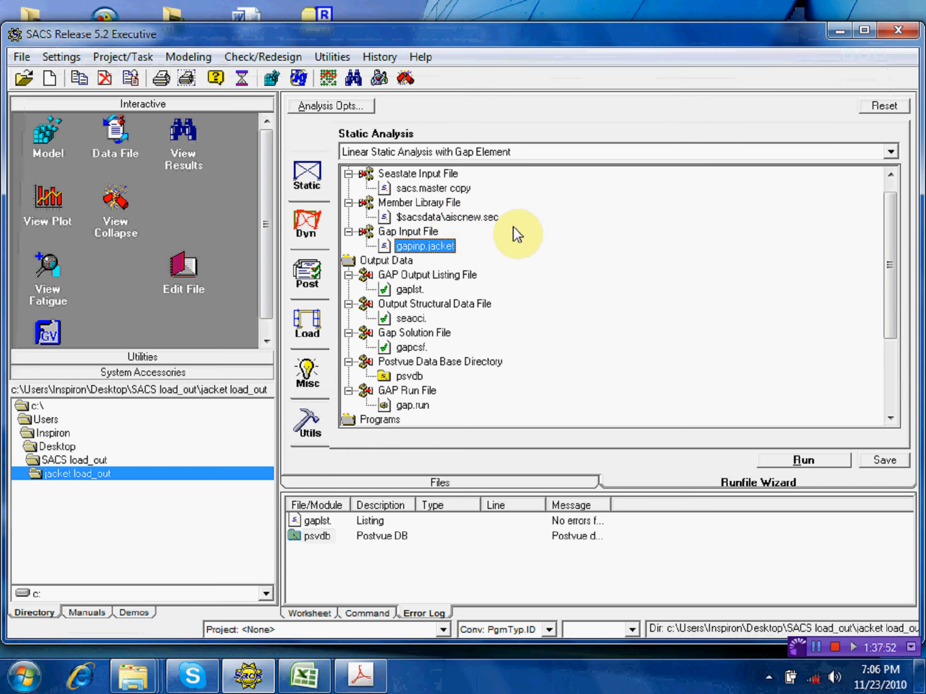
Step: Open the seastate input file sacs.master copy in the Data Generator from the SACS Executive and maximize its window
{"action": "left_click", "coordinate": [433, 188]}
{"action": "mouse_move", "coordinate": [433, 188]}
{"action": "left_mouse_down"}
{"action": "mouse_move", "coordinate": [223, 178]}
{"action": "mouse_move", "coordinate": [196, 188]}
{"action": "mouse_move", "coordinate": [440, 191]}
{"action": "left_mouse_up"}
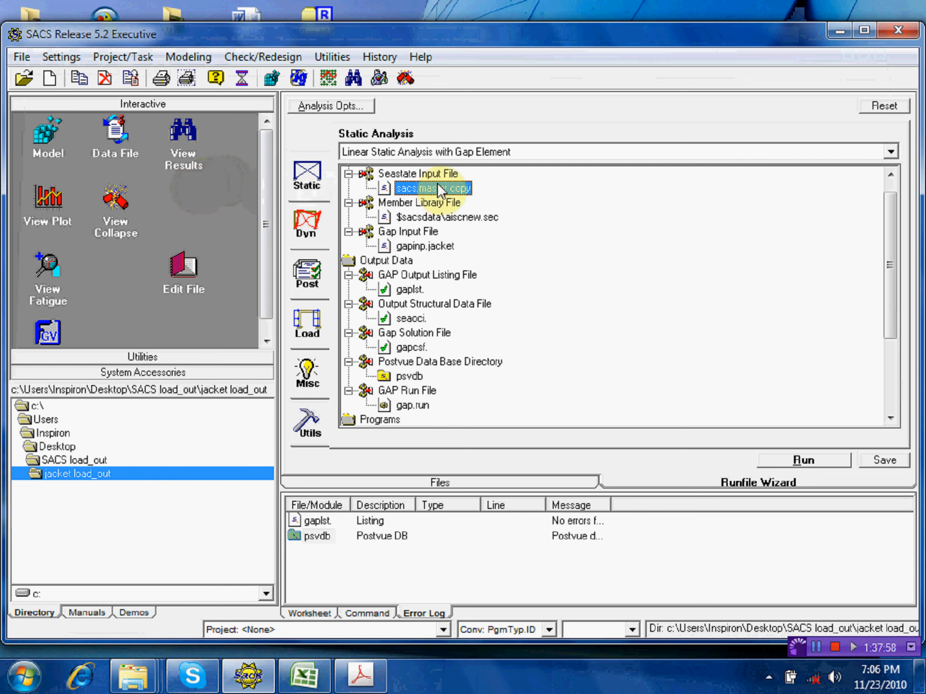
{"action": "left_click", "coordinate": [530, 219]}
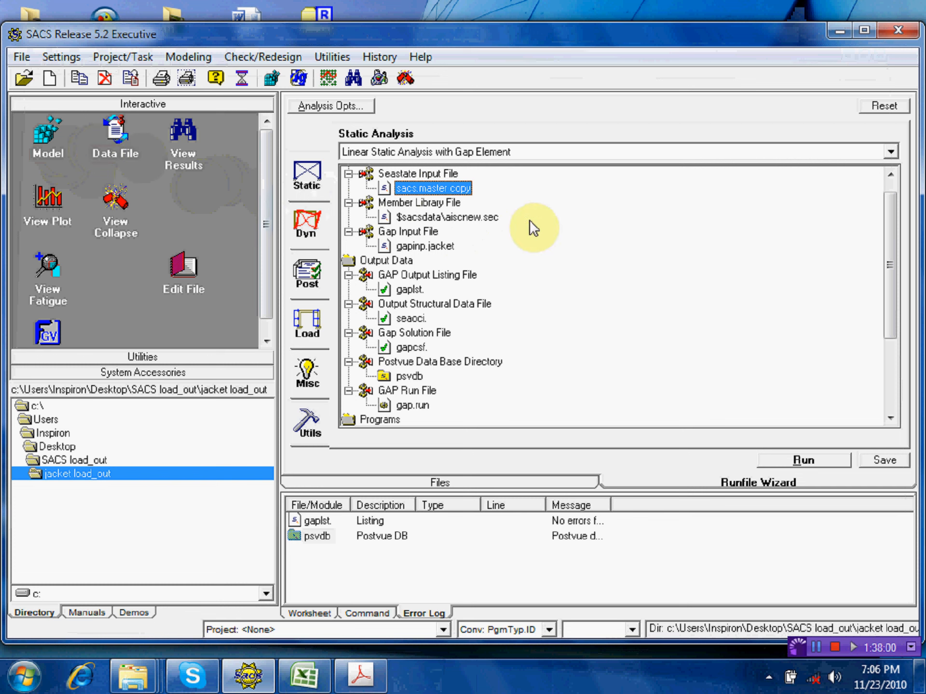
{"action": "left_click_drag", "start_coordinate": [440, 191], "coordinate": [115, 140]}
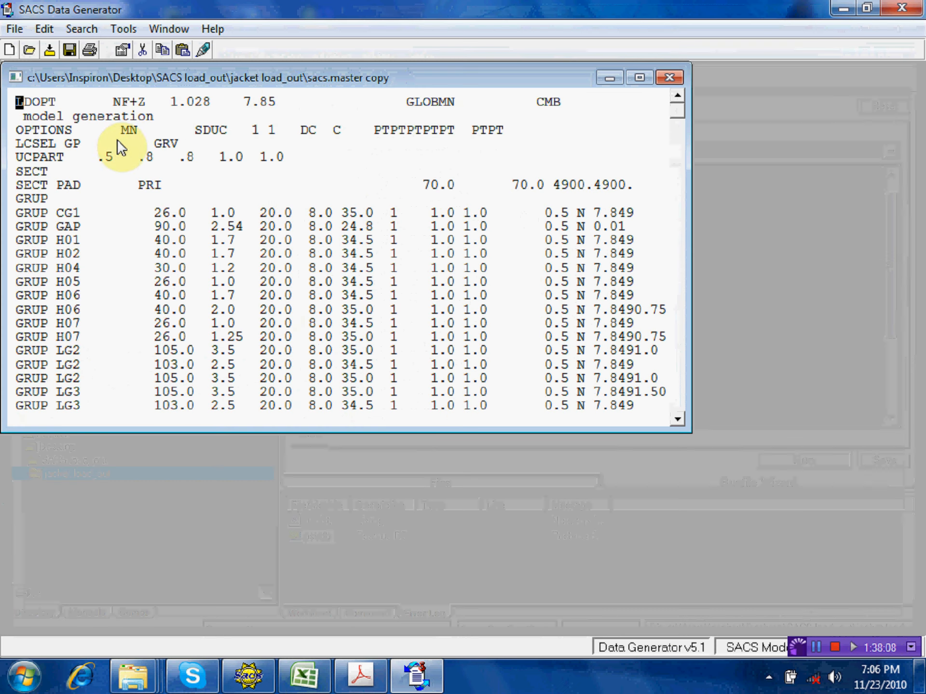
{"action": "double_click", "coordinate": [278, 77]}
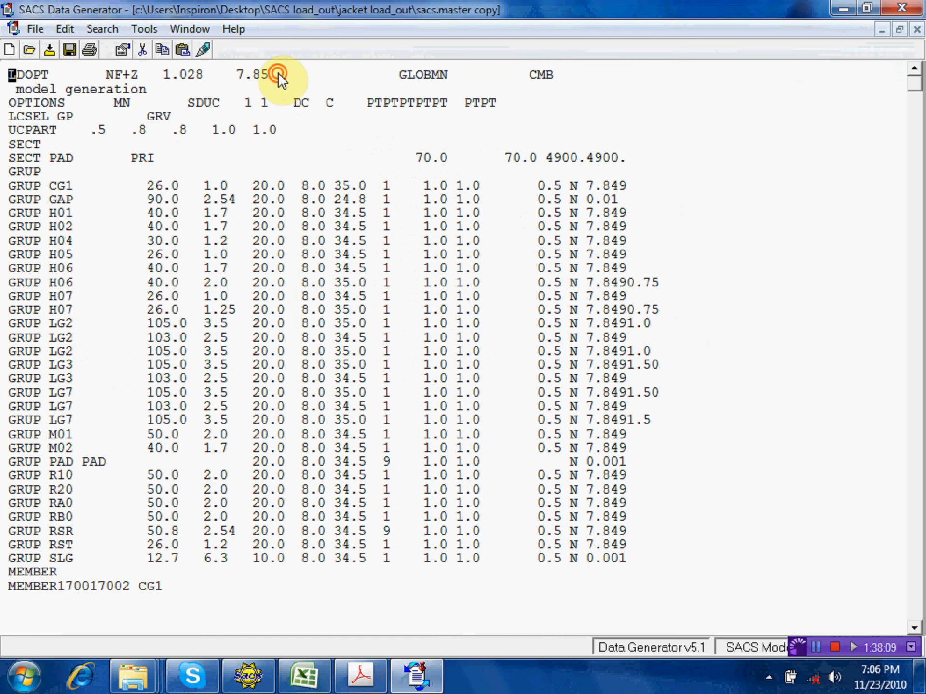
Step: Add load case GRV1 after GRV in the GAP load case selection line
{"action": "double_click", "coordinate": [66, 118]}
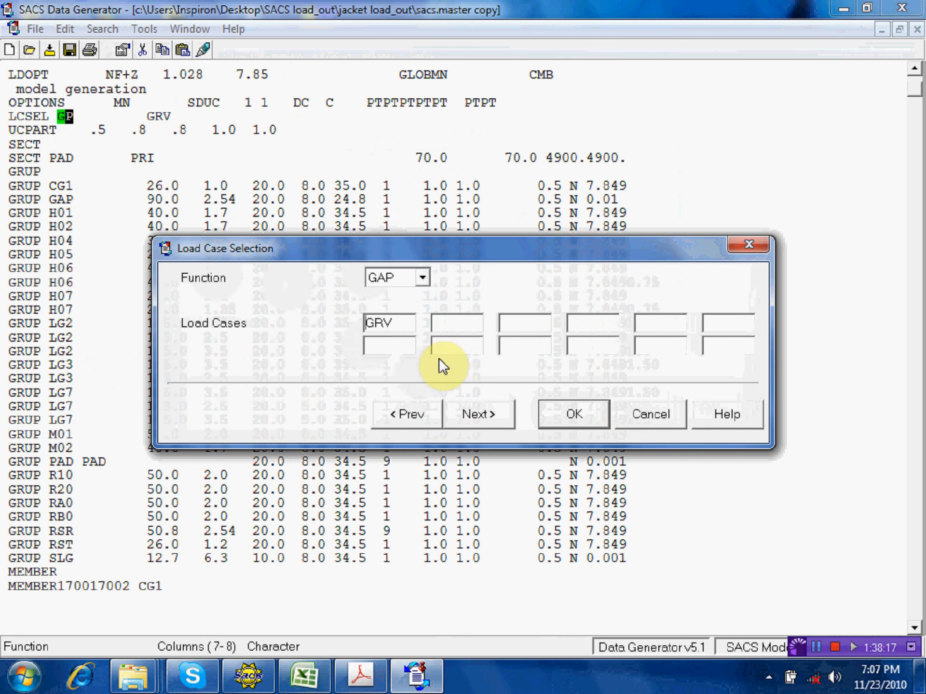
{"action": "left_click", "coordinate": [452, 325]}
{"action": "type", "text": "grv1"}
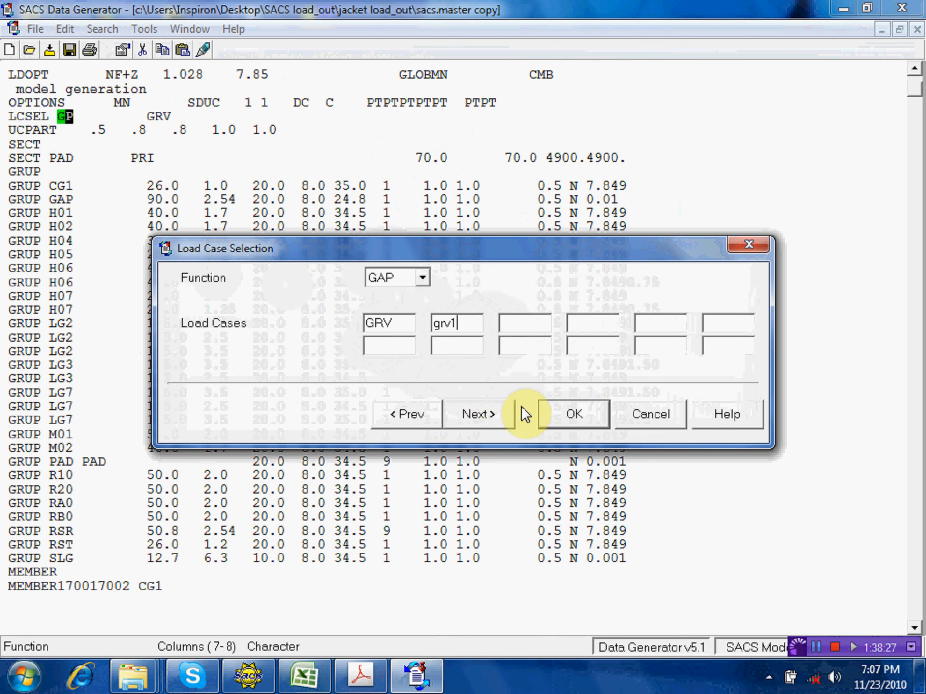
{"action": "left_click", "coordinate": [562, 417]}
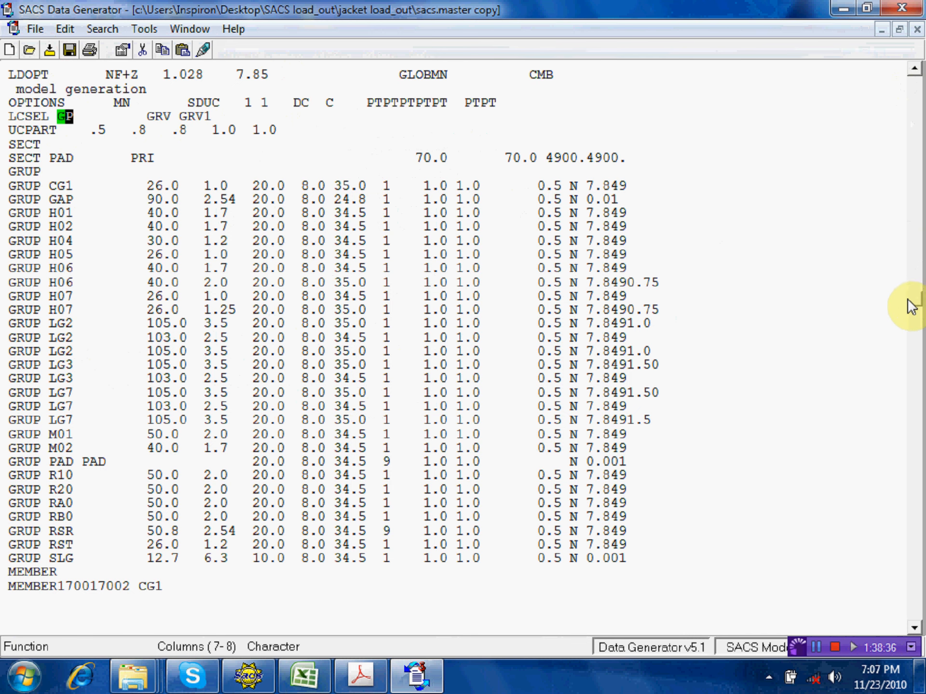
Step: Duplicate the LCOMB GRV load combination line at the end of the model file, above the END line
{"action": "left_click_drag", "start_coordinate": [908, 344], "coordinate": [915, 77]}
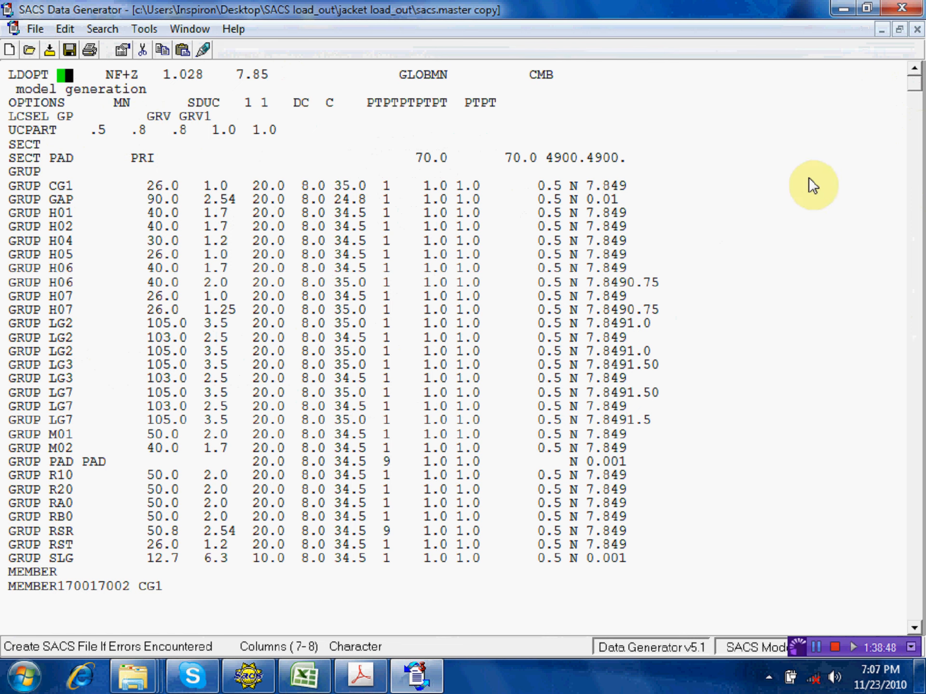
{"action": "left_click_drag", "start_coordinate": [910, 85], "coordinate": [922, 615]}
{"action": "key", "text": "Up"}
{"action": "key", "text": "Up"}
{"action": "key", "text": "Up"}
{"action": "key", "text": "Up"}
{"action": "key", "text": "Up"}
{"action": "key", "text": "Up"}
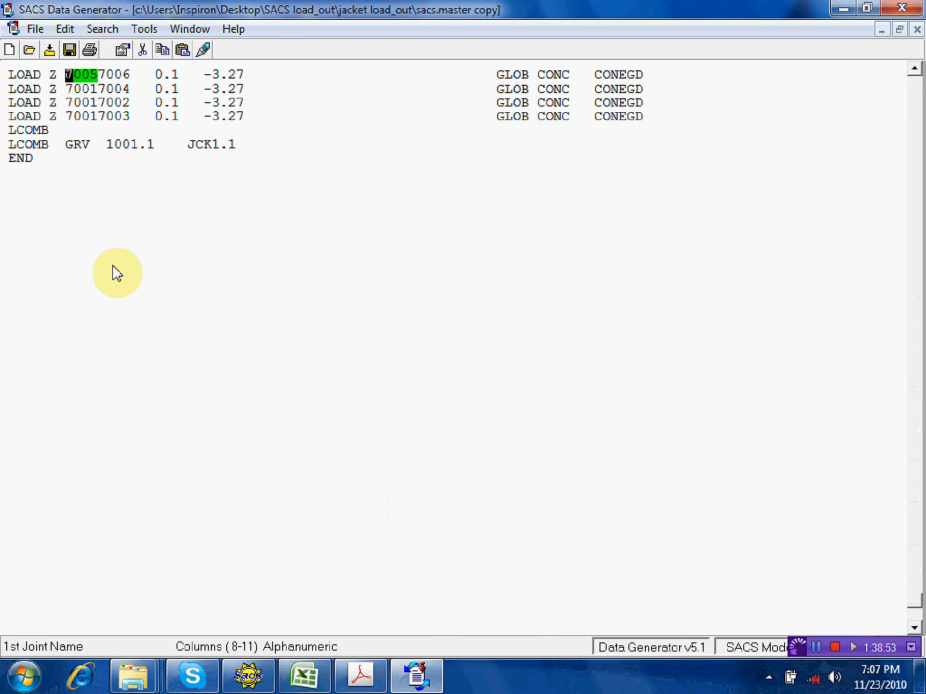
{"action": "left_click", "coordinate": [11, 145]}
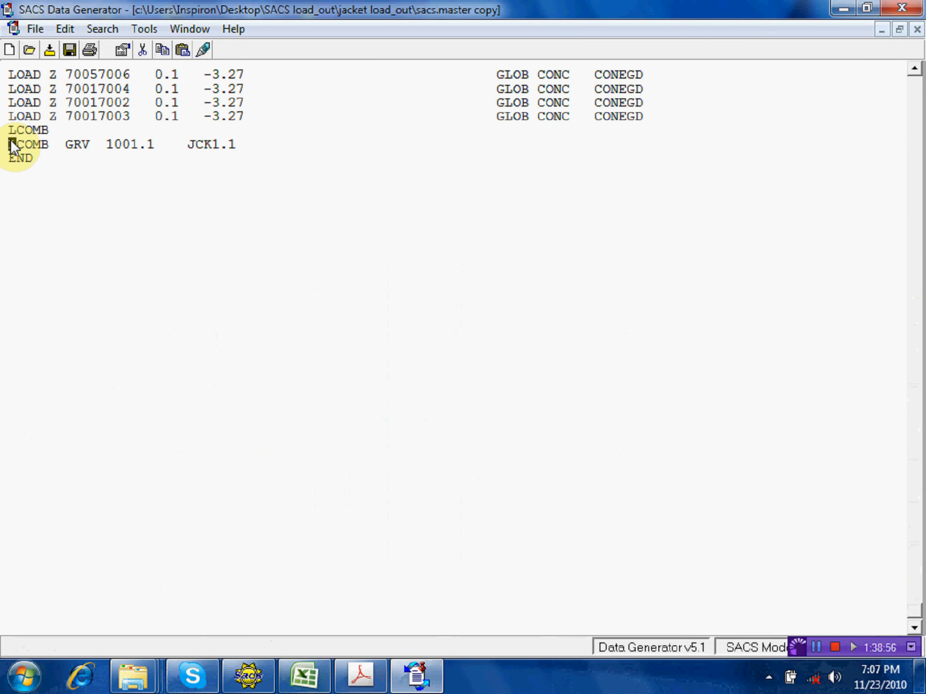
{"action": "right_click", "coordinate": [13, 143]}
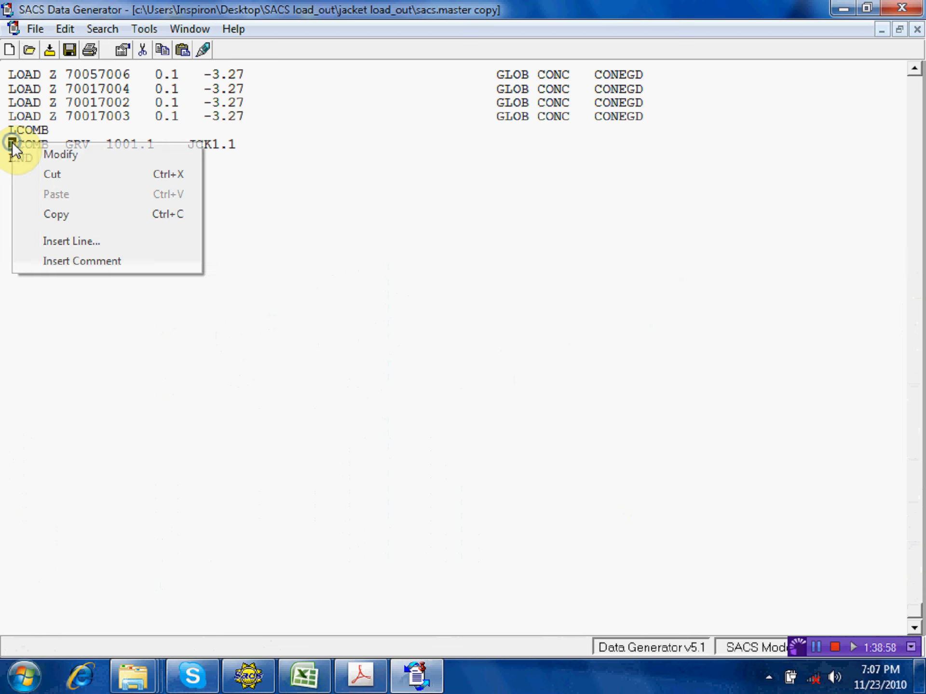
{"action": "left_click", "coordinate": [73, 212]}
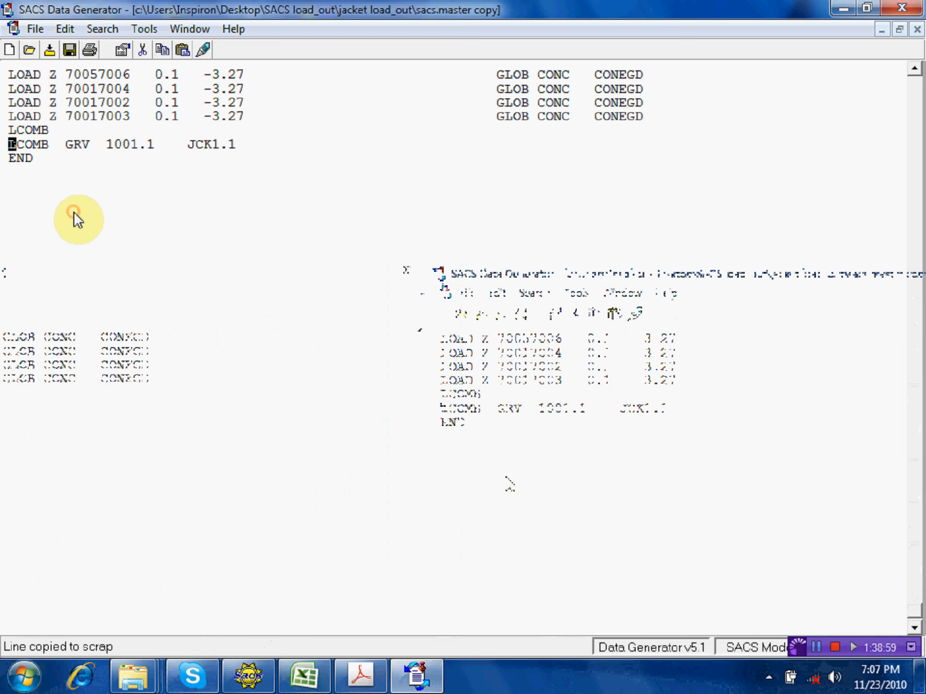
{"action": "left_click", "coordinate": [10, 157]}
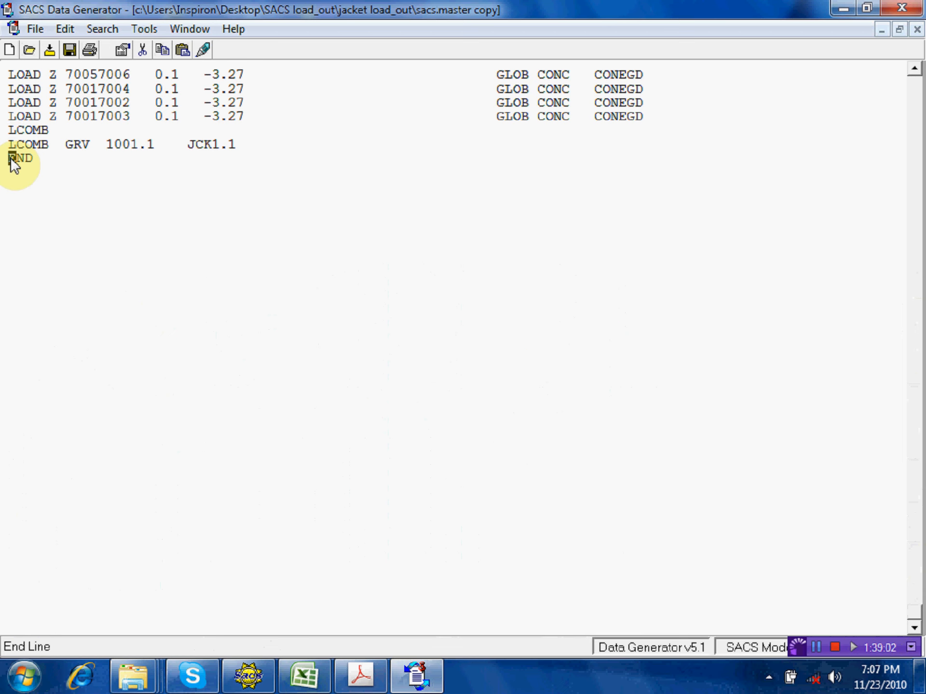
{"action": "right_click", "coordinate": [11, 157]}
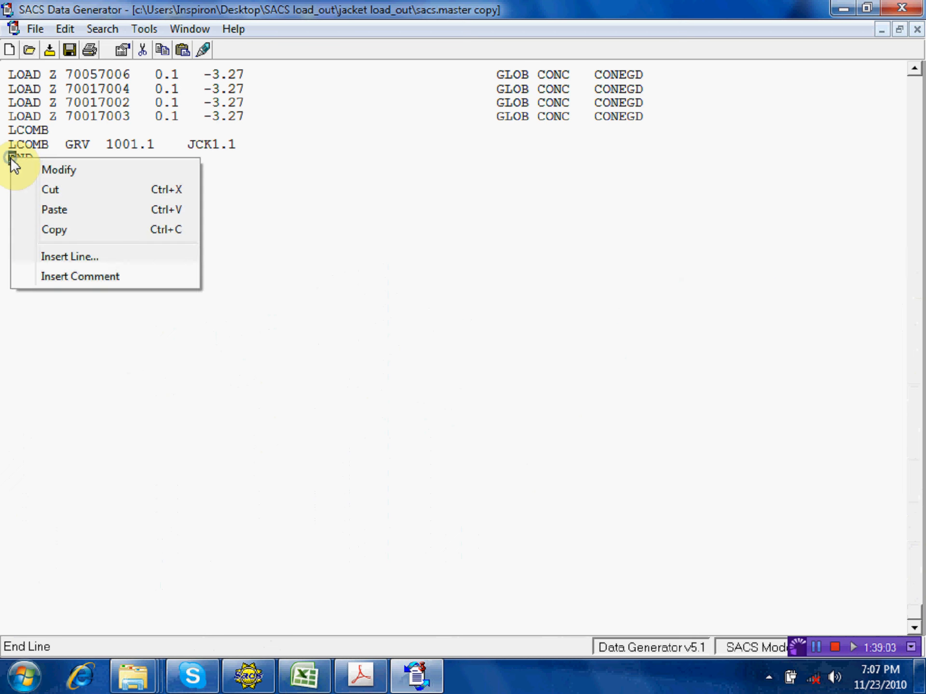
{"action": "left_click", "coordinate": [57, 207]}
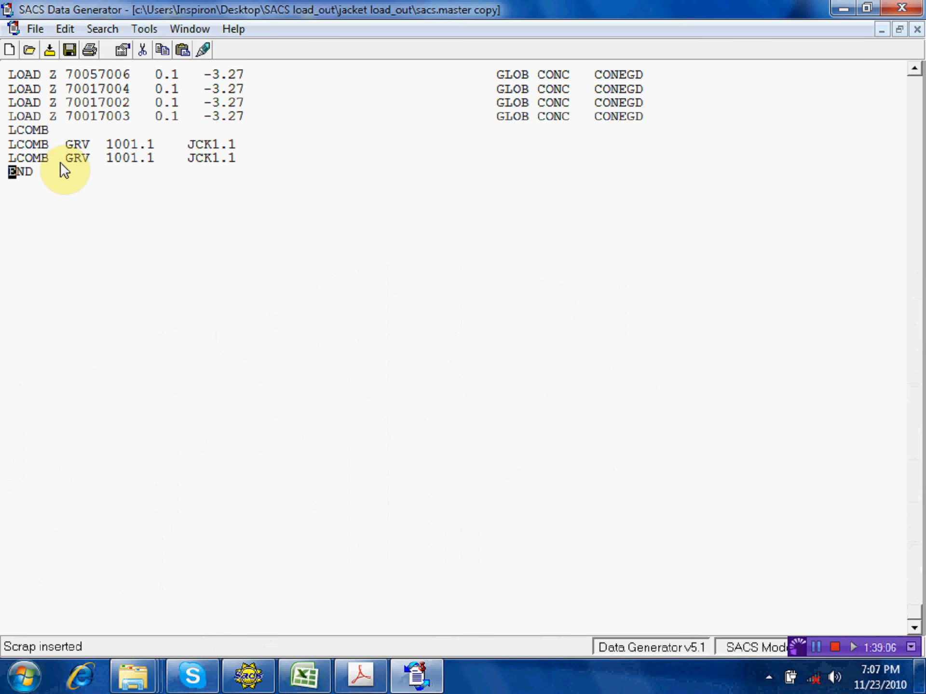
Step: Rename the duplicated load combination above the END line to GRV1 and save the model file
{"action": "left_click", "coordinate": [72, 157]}
{"action": "double_click", "coordinate": [72, 157]}
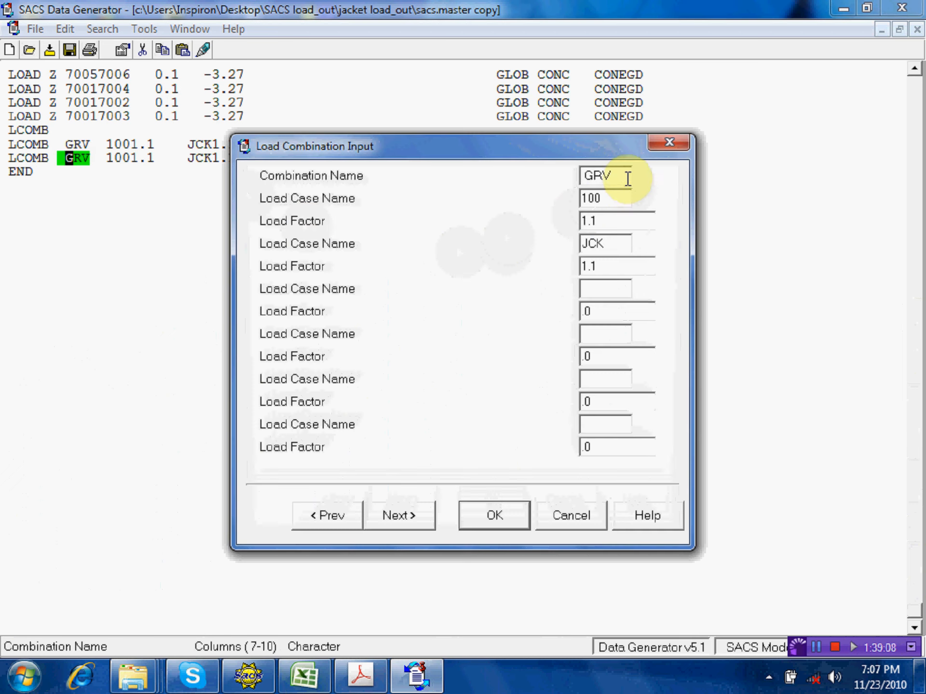
{"action": "type", "text": "1"}
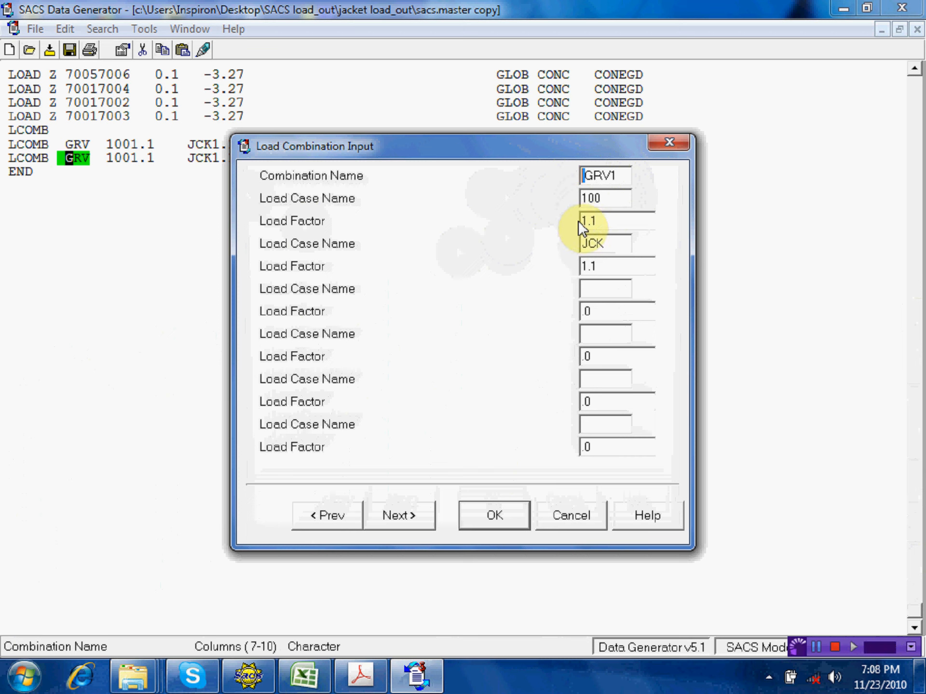
{"action": "left_click", "coordinate": [515, 515]}
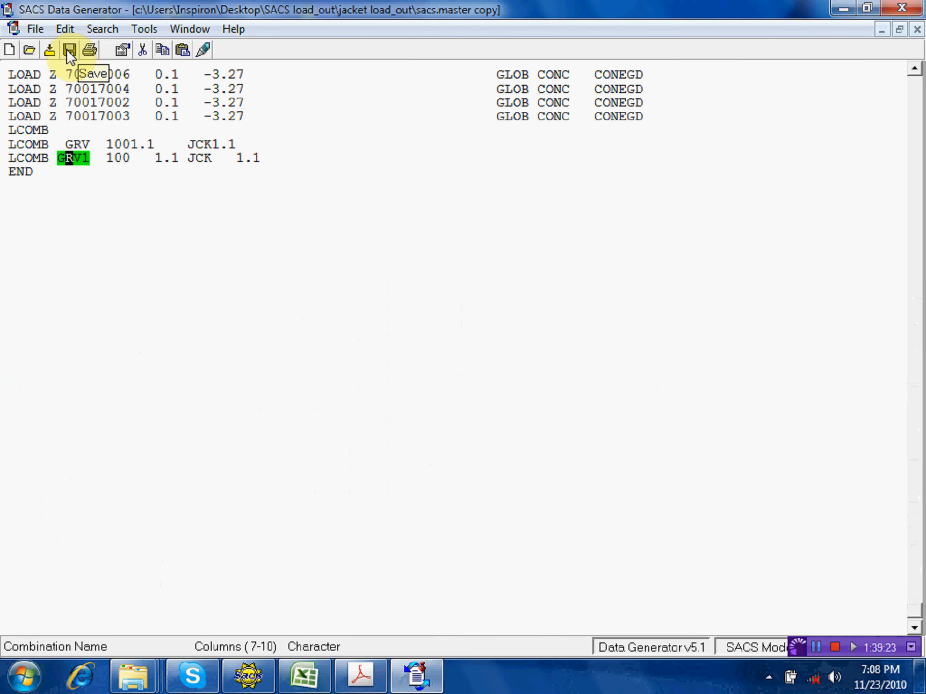
{"action": "left_click", "coordinate": [72, 45]}
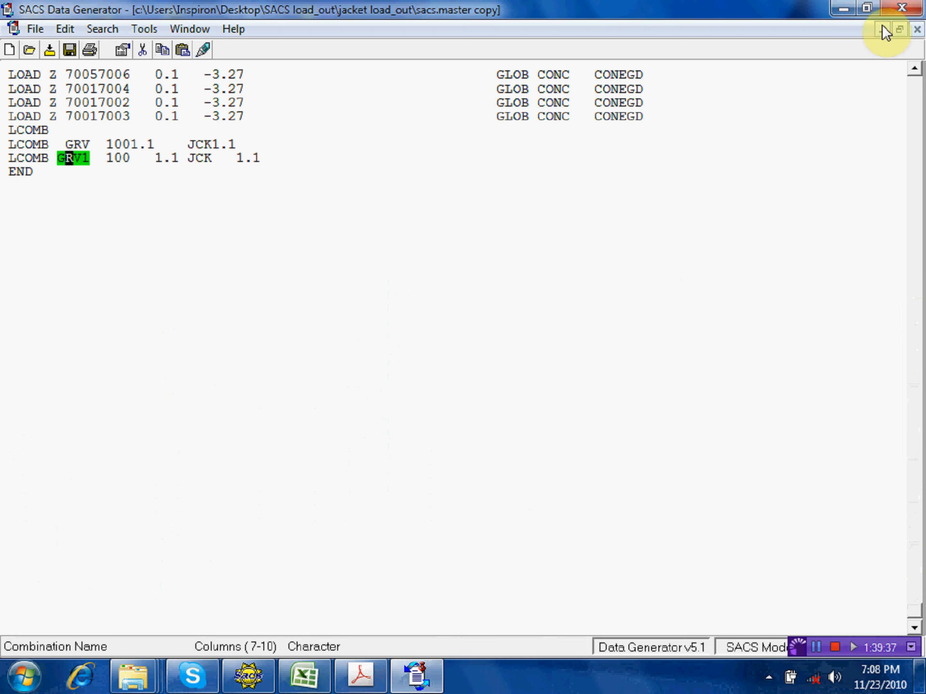
Step: Return to the SACS Executive, run the linear static gap analysis, and open the psvdb results database in Postvue
{"action": "left_click", "coordinate": [900, 7]}
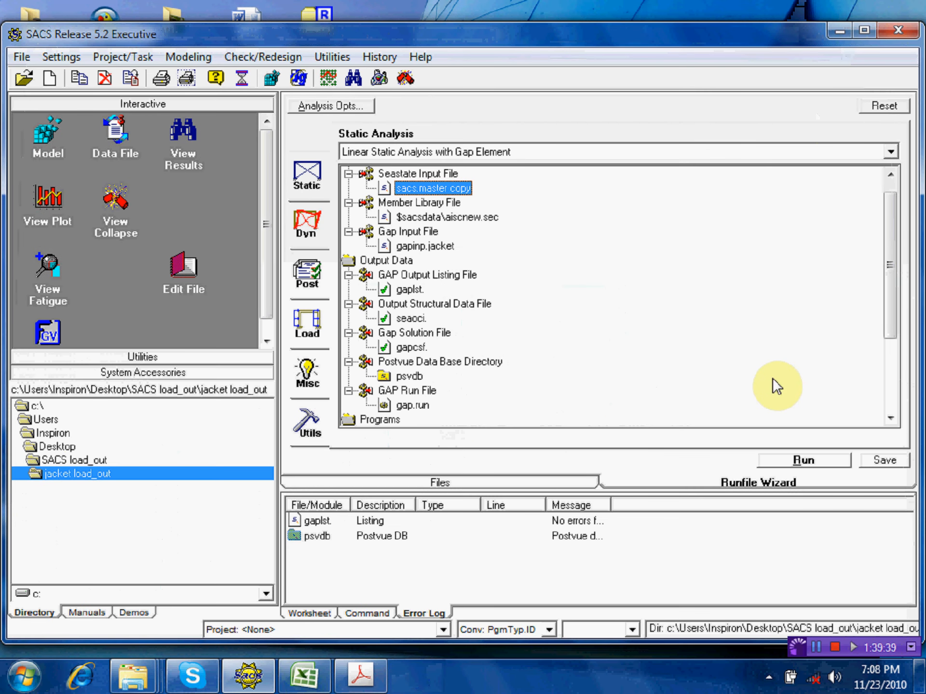
{"action": "left_click", "coordinate": [806, 463]}
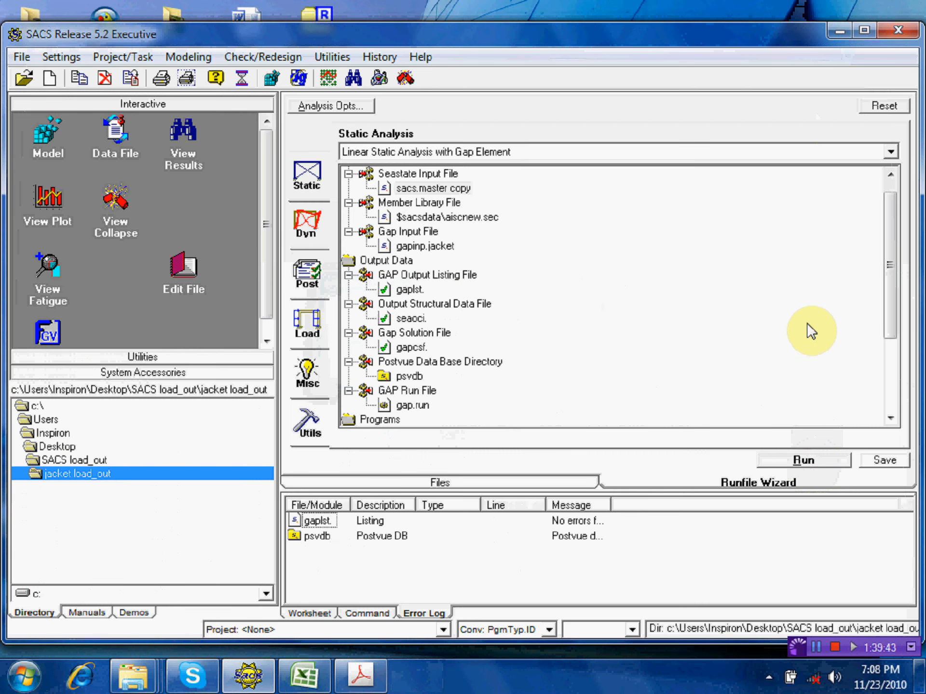
{"action": "double_click", "coordinate": [318, 536]}
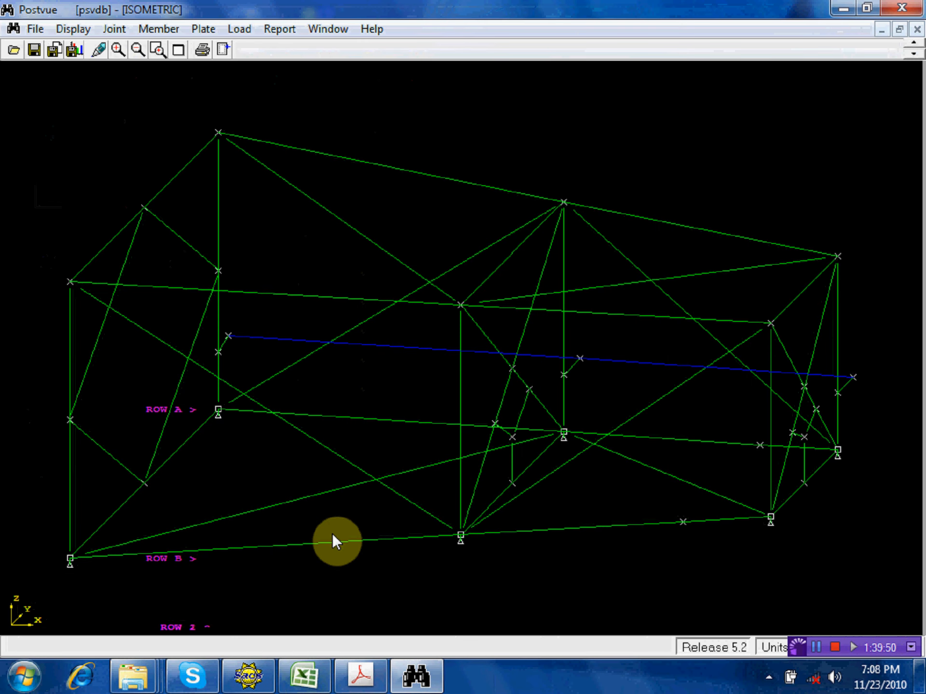
Step: Animate the dashed deflected shape at 200 steps per cycle, labelled with max displacement for current view, and switch it to load case GRV1
{"action": "left_click", "coordinate": [82, 32]}
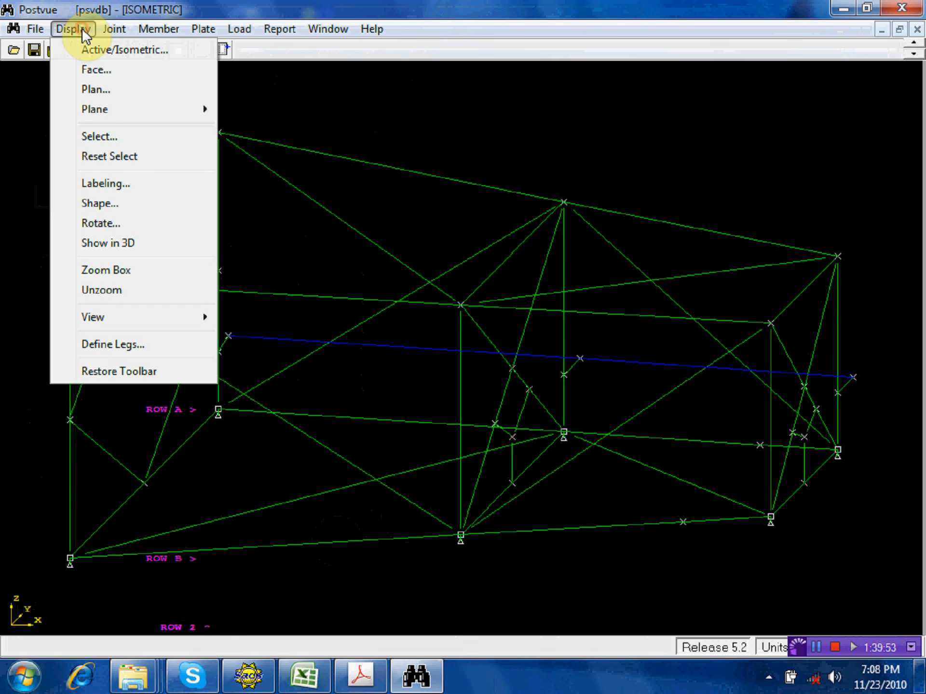
{"action": "left_click", "coordinate": [100, 205]}
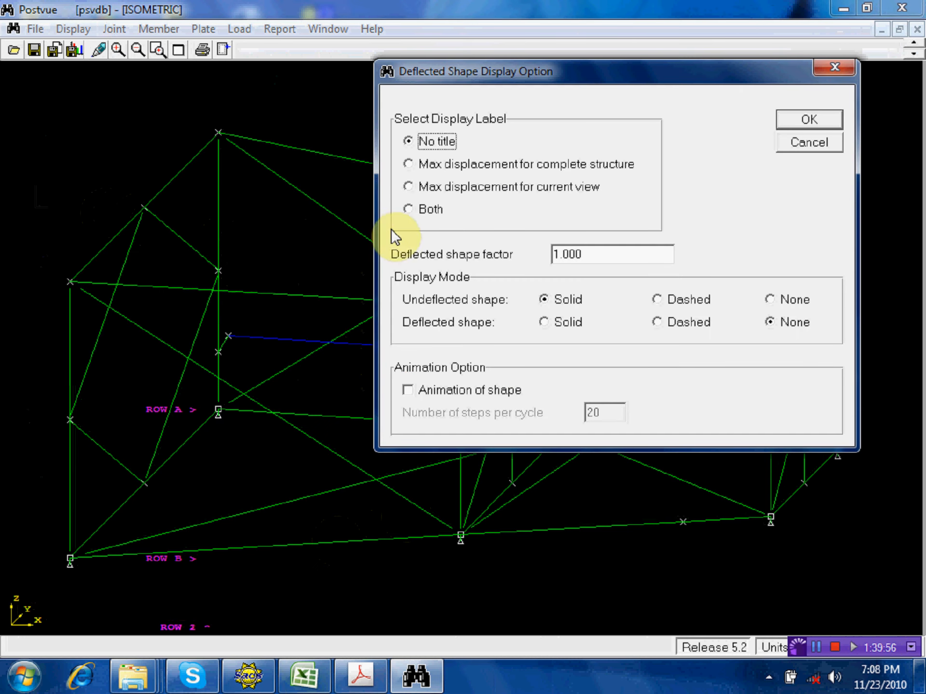
{"action": "left_click", "coordinate": [430, 191]}
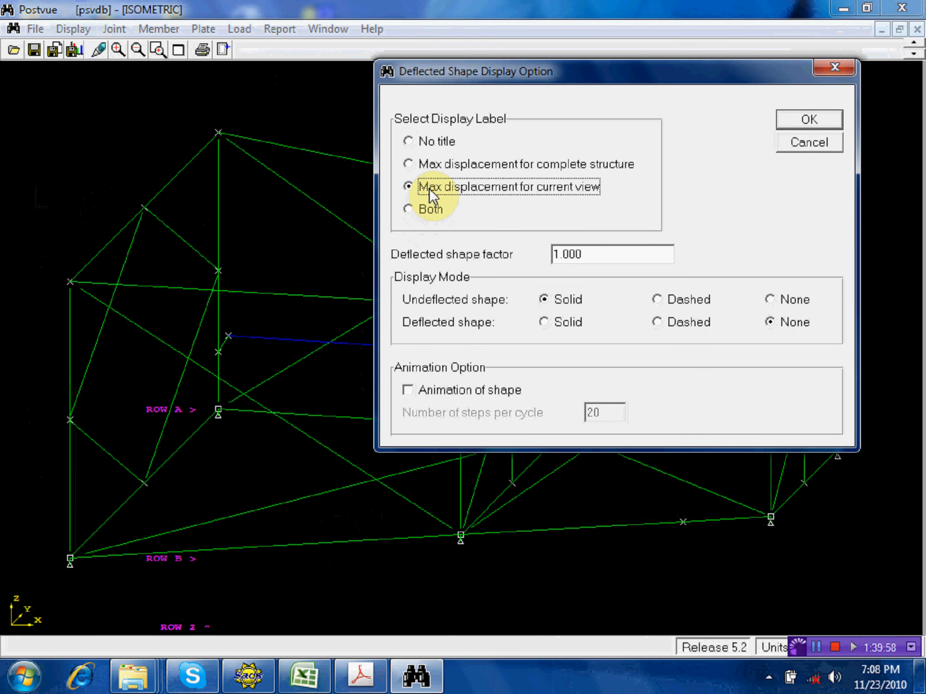
{"action": "left_click", "coordinate": [408, 389]}
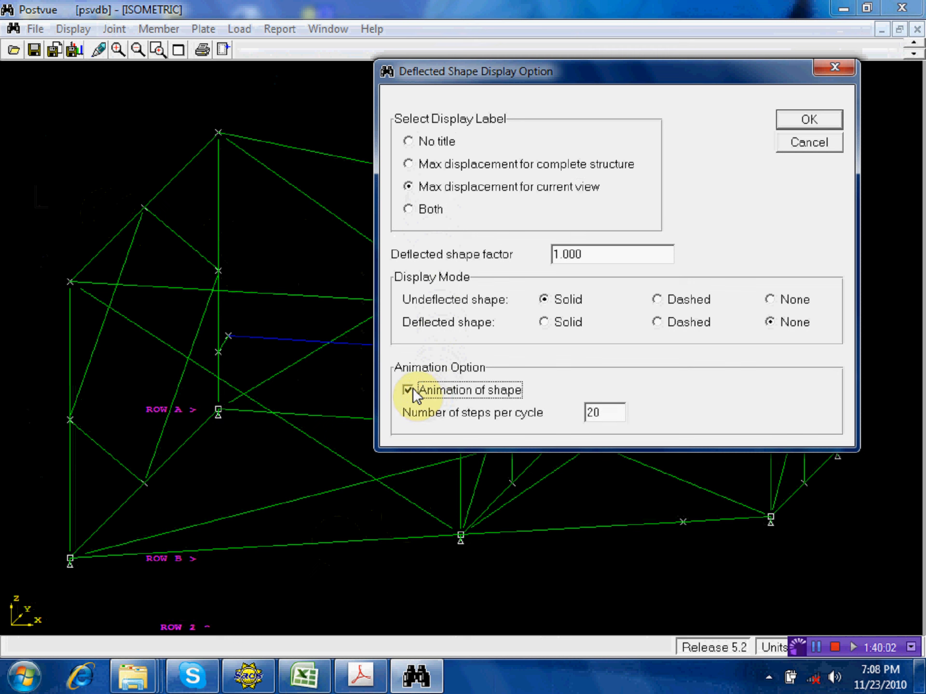
{"action": "left_click", "coordinate": [611, 410]}
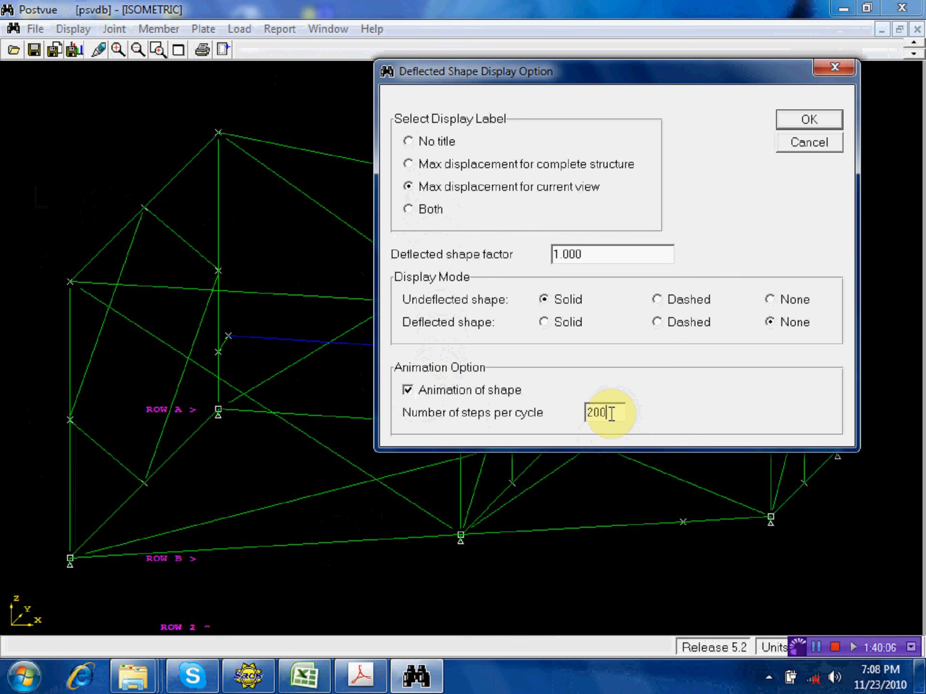
{"action": "left_click", "coordinate": [664, 325]}
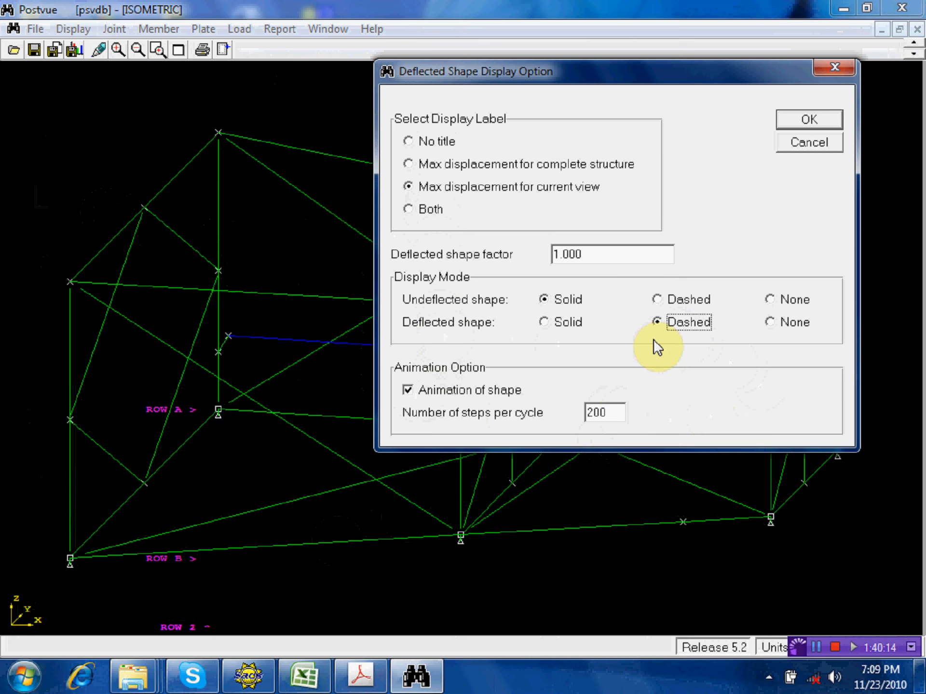
{"action": "left_click", "coordinate": [799, 120]}
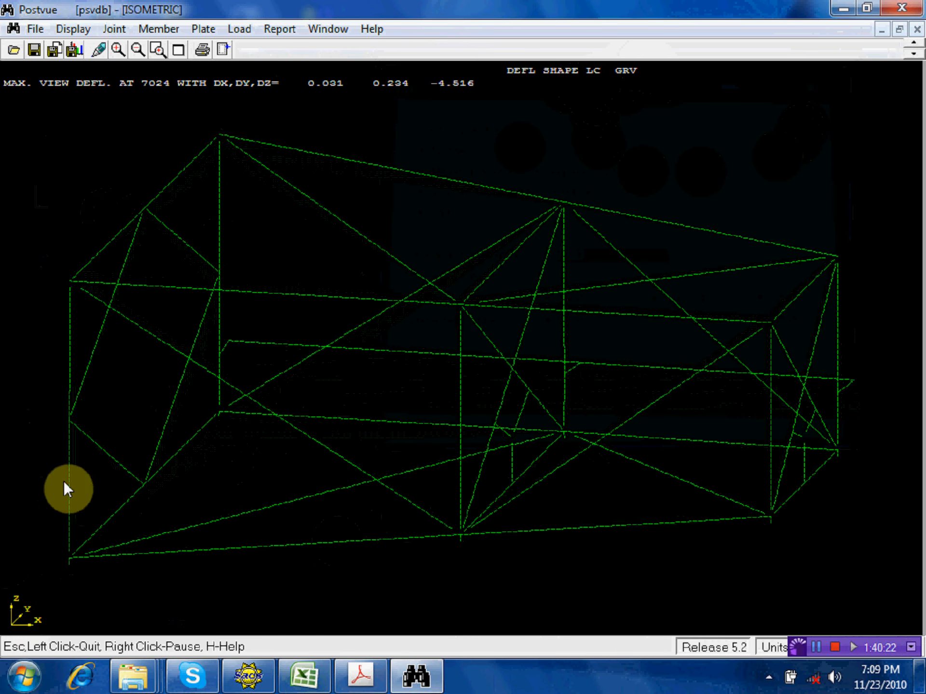
{"action": "left_click", "coordinate": [244, 30]}
{"action": "left_click", "coordinate": [270, 70]}
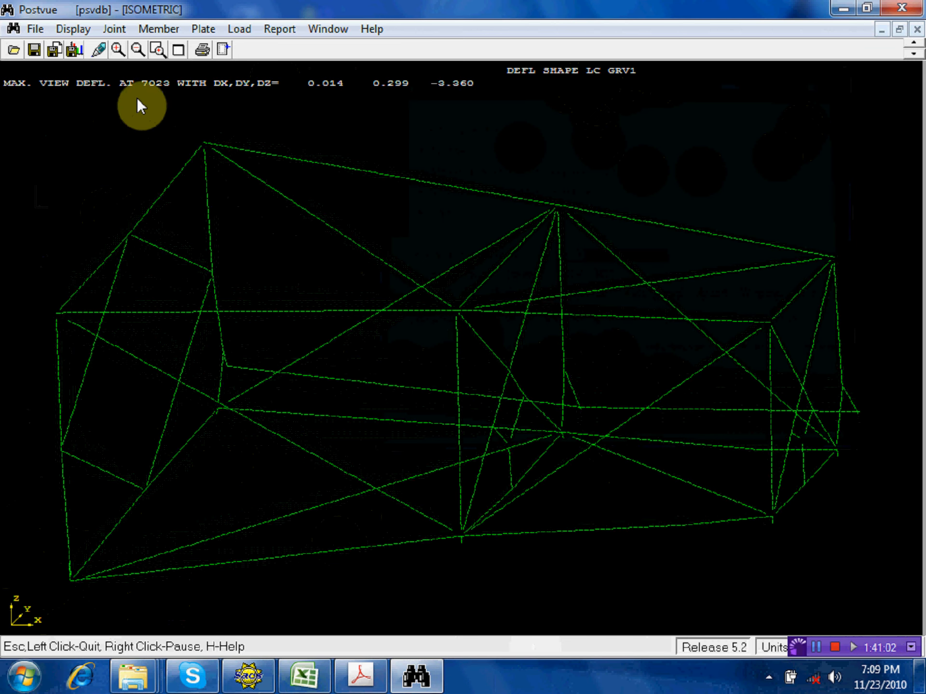
Step: Exclude member groups rst and rsr from the display, and turn off plates and disconnected joints
{"action": "left_click", "coordinate": [74, 31]}
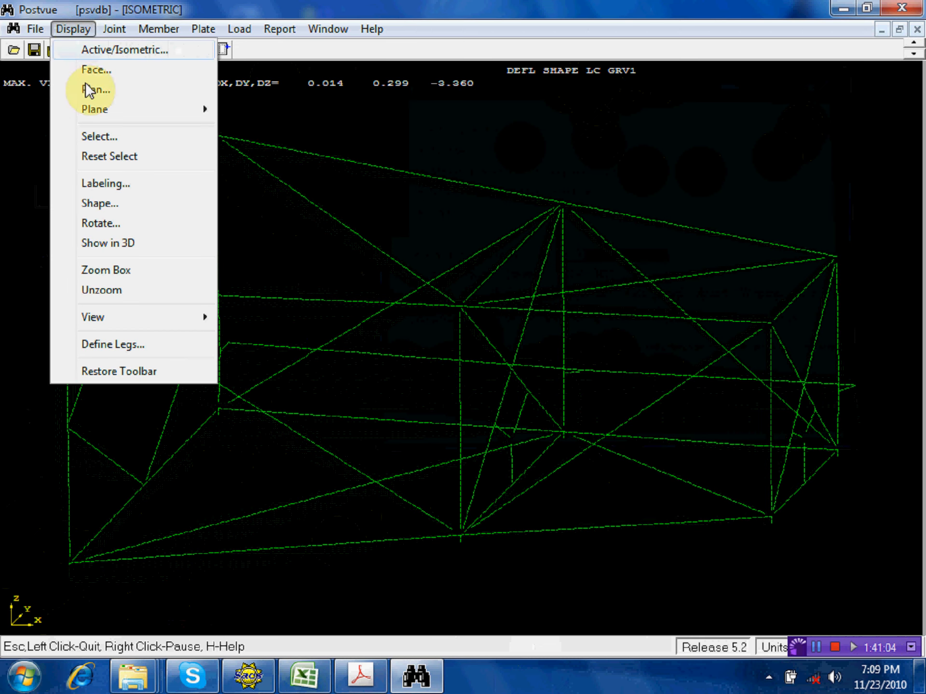
{"action": "left_click", "coordinate": [115, 138]}
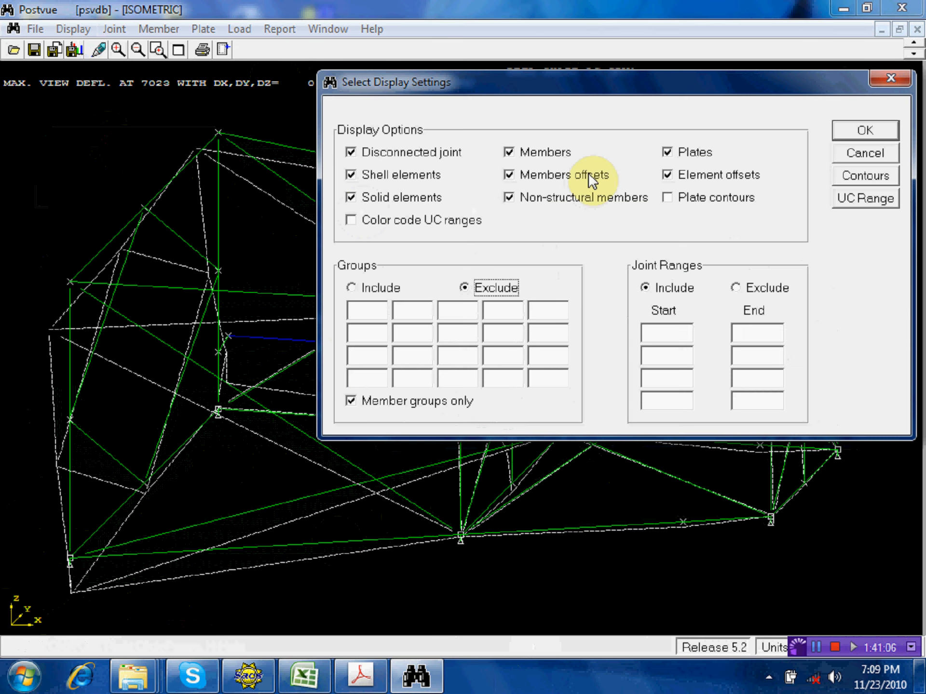
{"action": "left_click", "coordinate": [675, 144]}
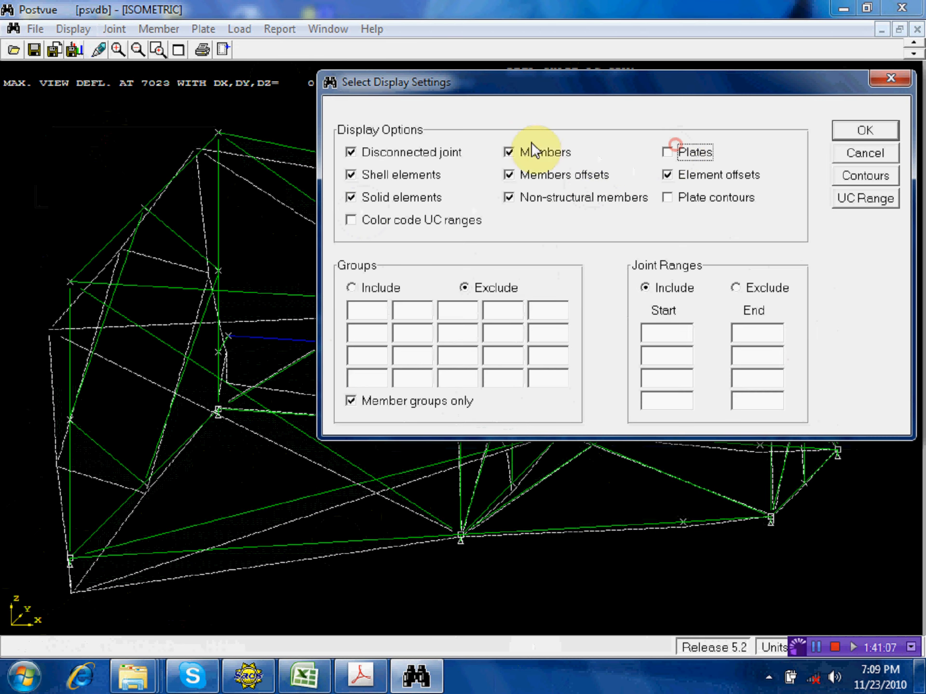
{"action": "left_click", "coordinate": [372, 152]}
{"action": "left_click", "coordinate": [374, 310]}
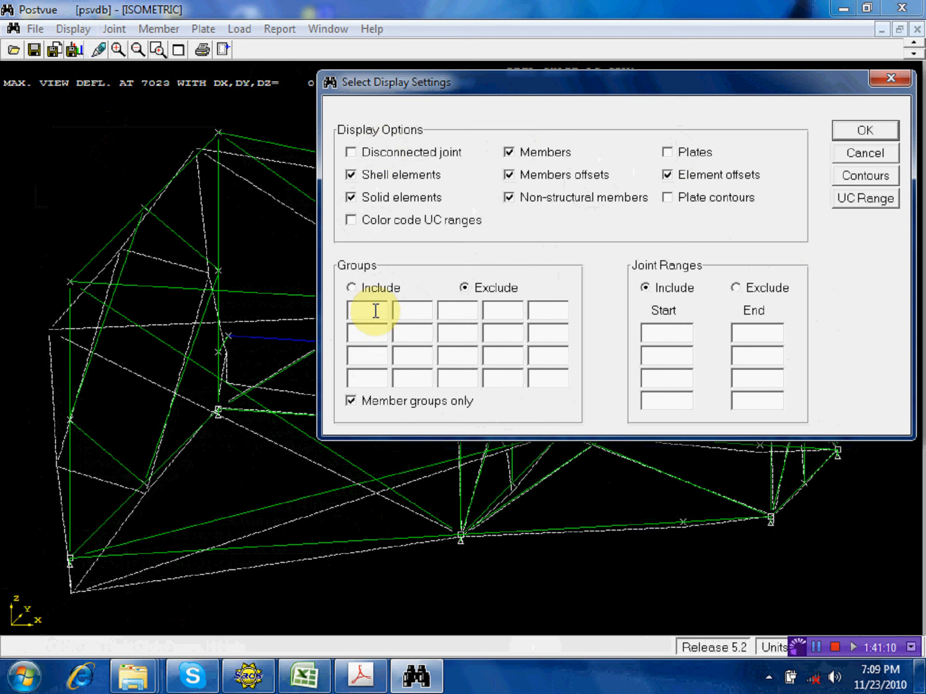
{"action": "type", "text": "rst"}
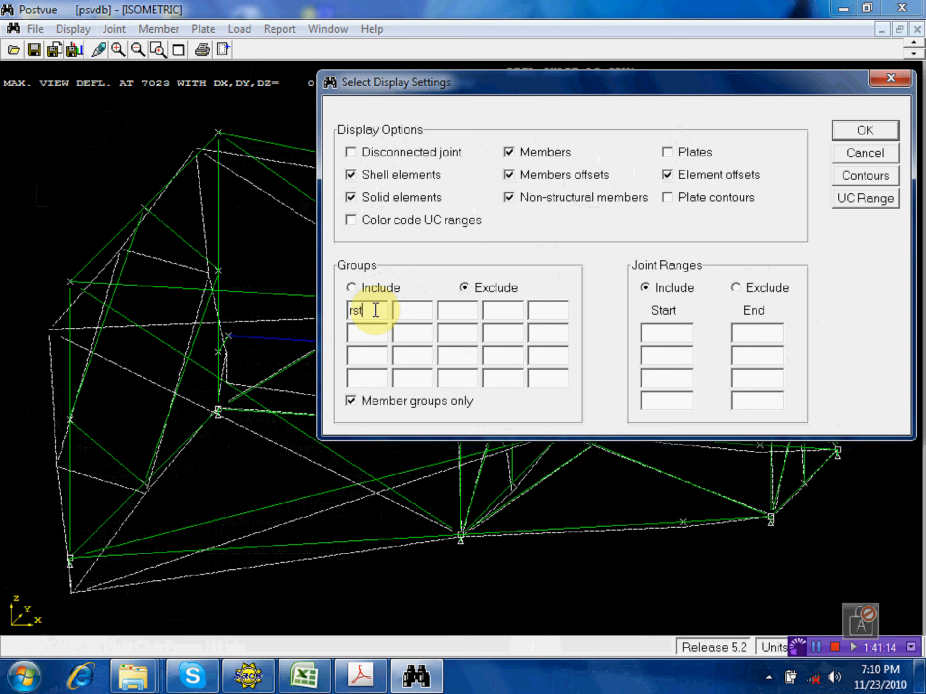
{"action": "key", "text": "Tab"}
{"action": "type", "text": "r"}
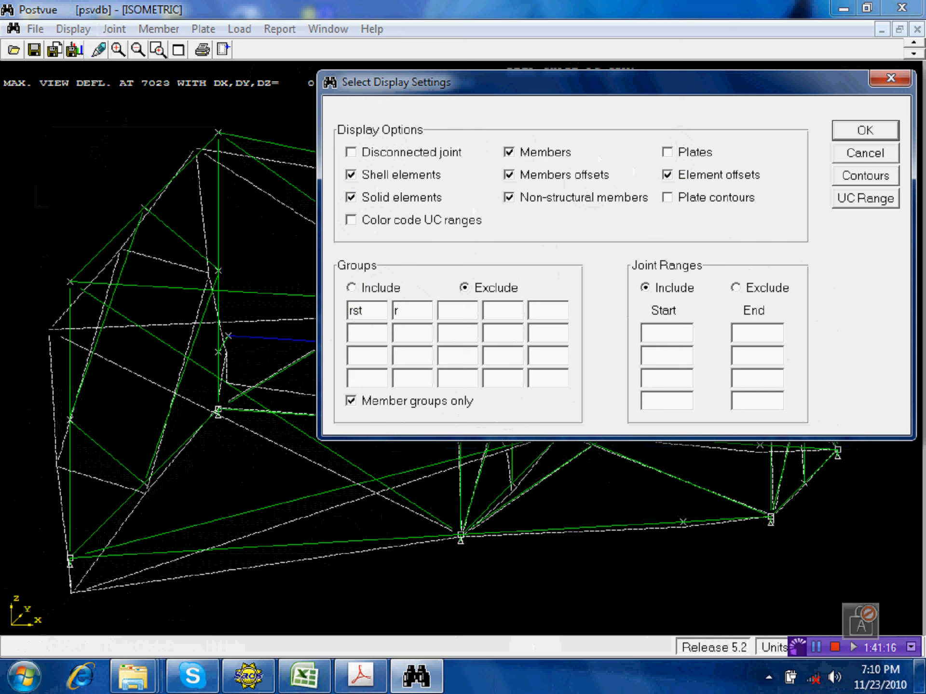
{"action": "type", "text": "sr"}
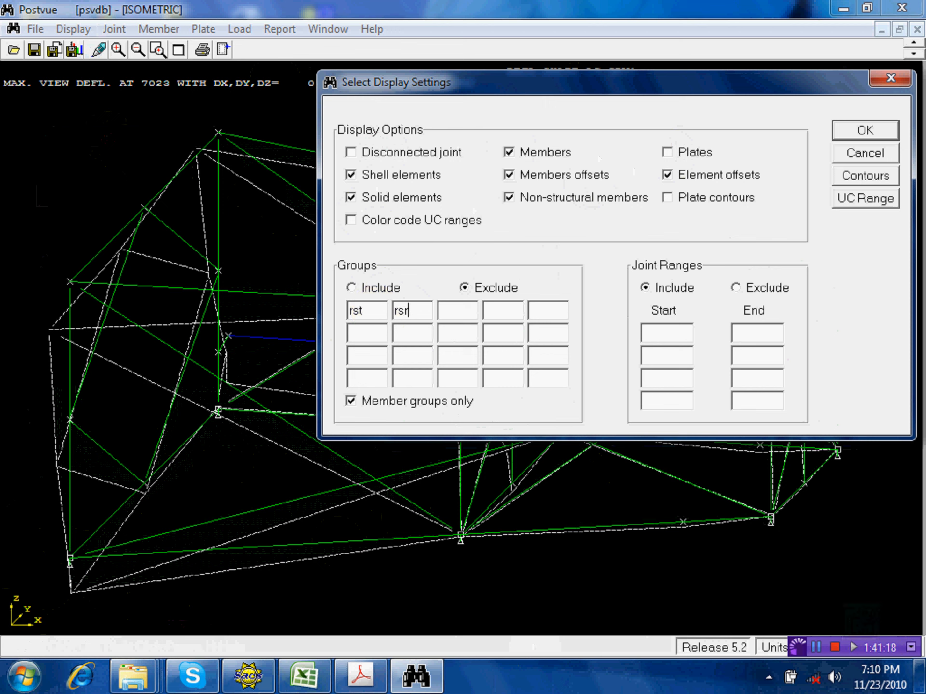
{"action": "left_click", "coordinate": [875, 129]}
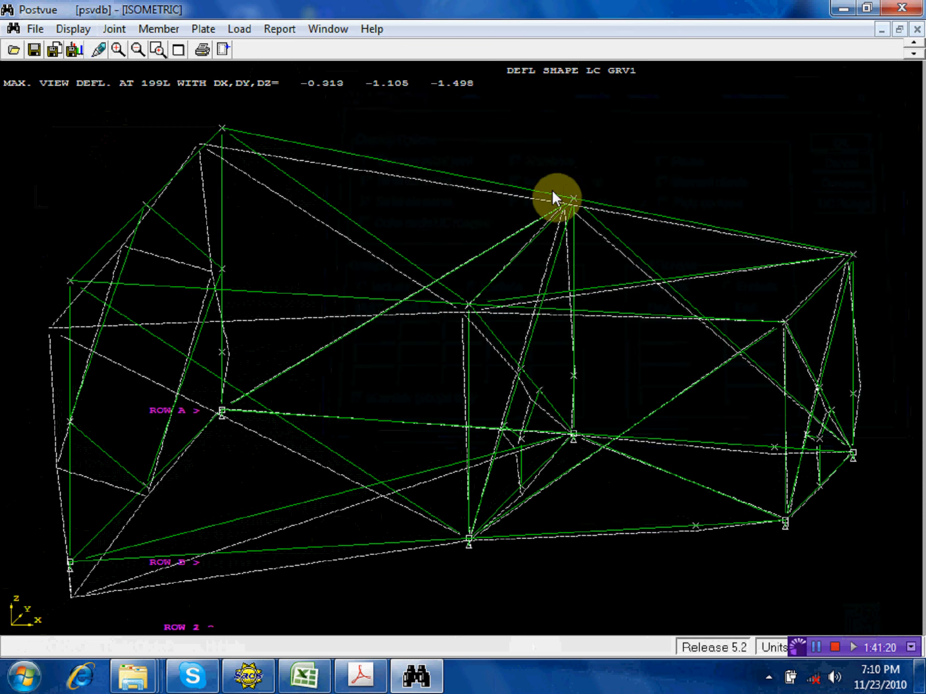
Step: Animate the GRV1 deflected shape again for the reduced display, keeping 200 steps per cycle
{"action": "left_click", "coordinate": [73, 29]}
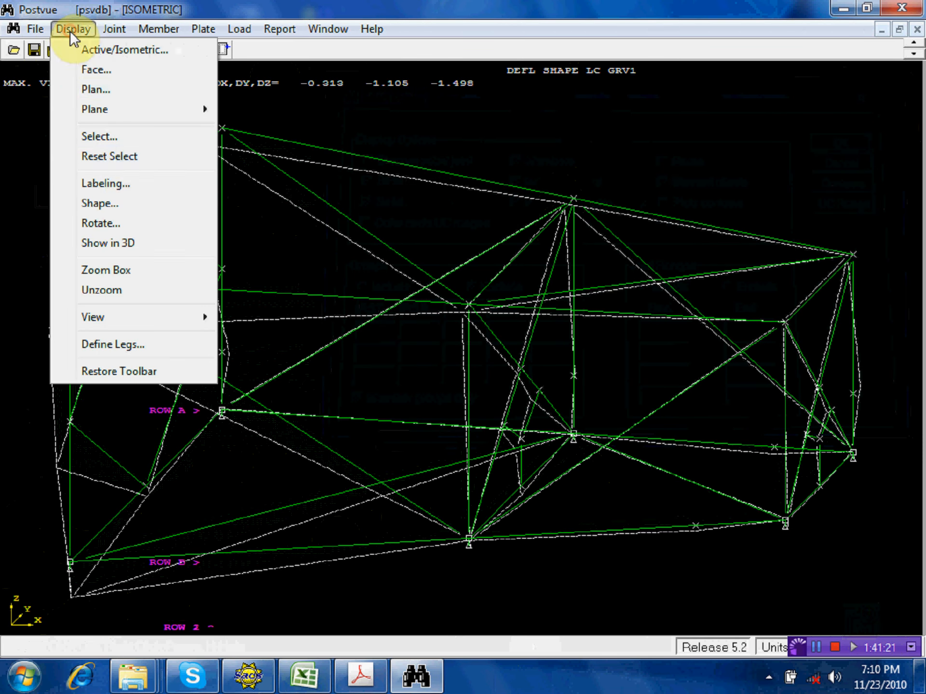
{"action": "left_click", "coordinate": [133, 204]}
{"action": "left_click", "coordinate": [433, 392]}
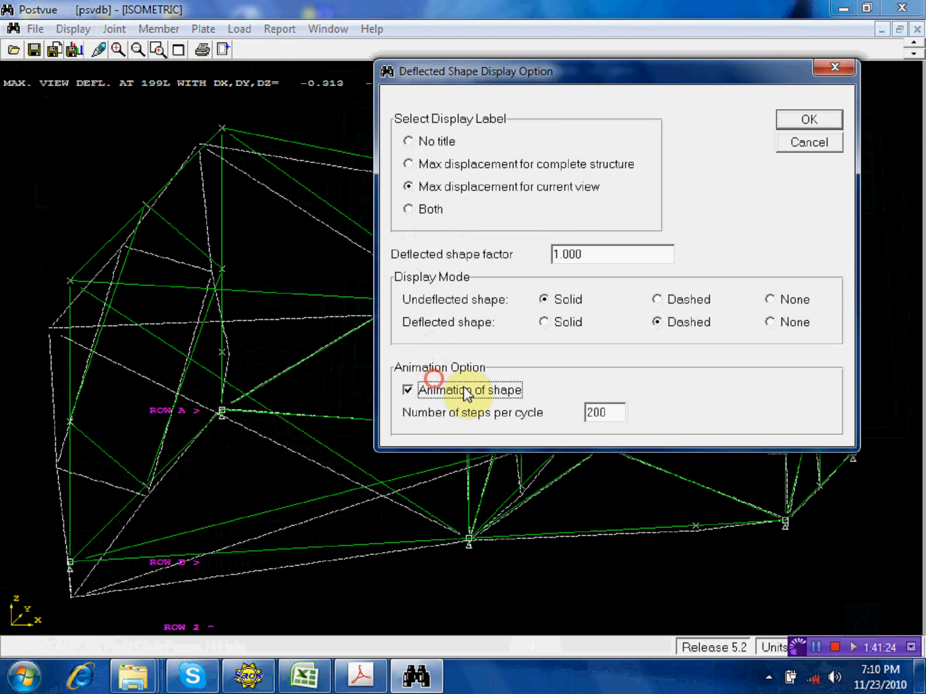
{"action": "left_click", "coordinate": [809, 120]}
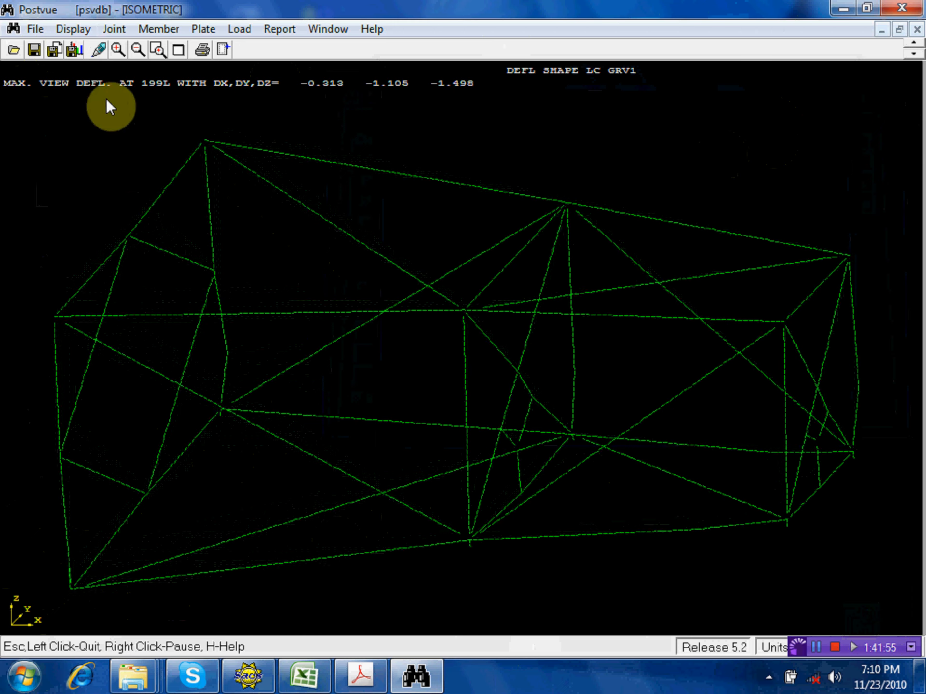
Step: Review the joint can punching results of joint 281L for GRV1, and close Postvue to return to the SACS Executive
{"action": "left_click", "coordinate": [114, 30]}
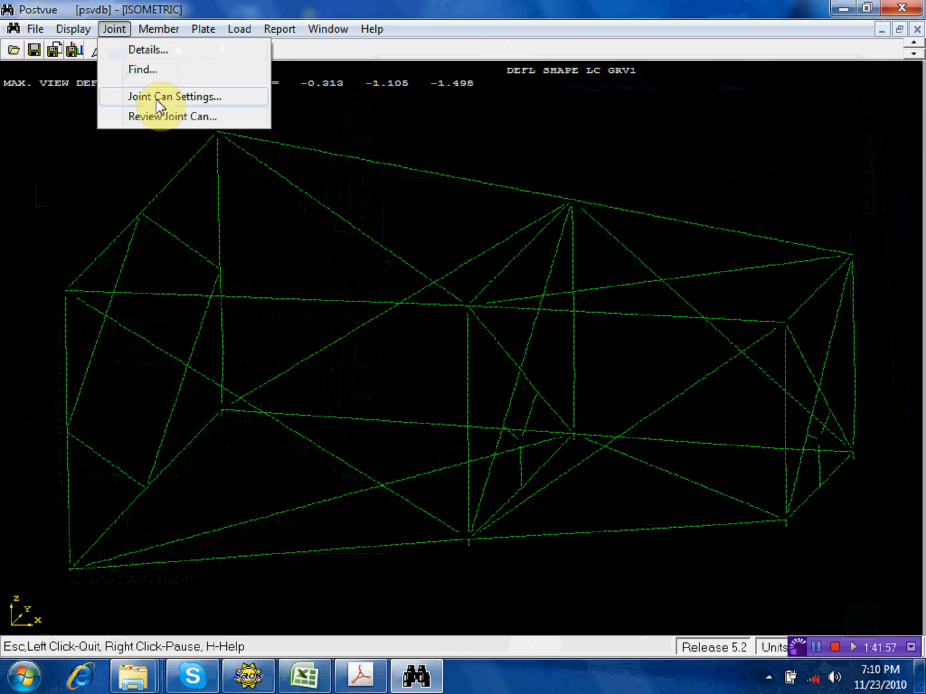
{"action": "left_click", "coordinate": [164, 115]}
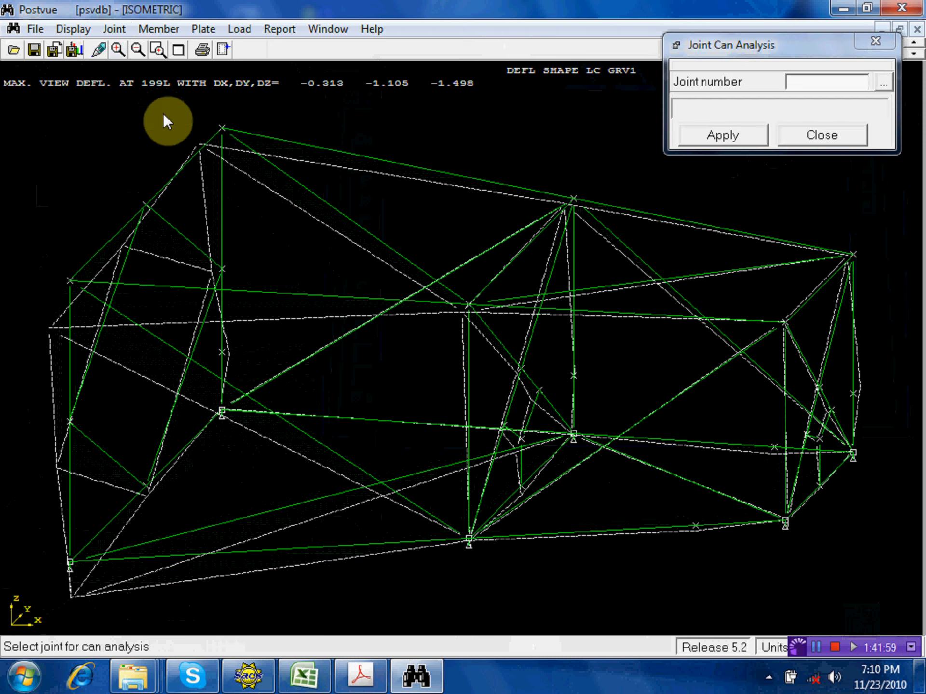
{"action": "left_click", "coordinate": [469, 538]}
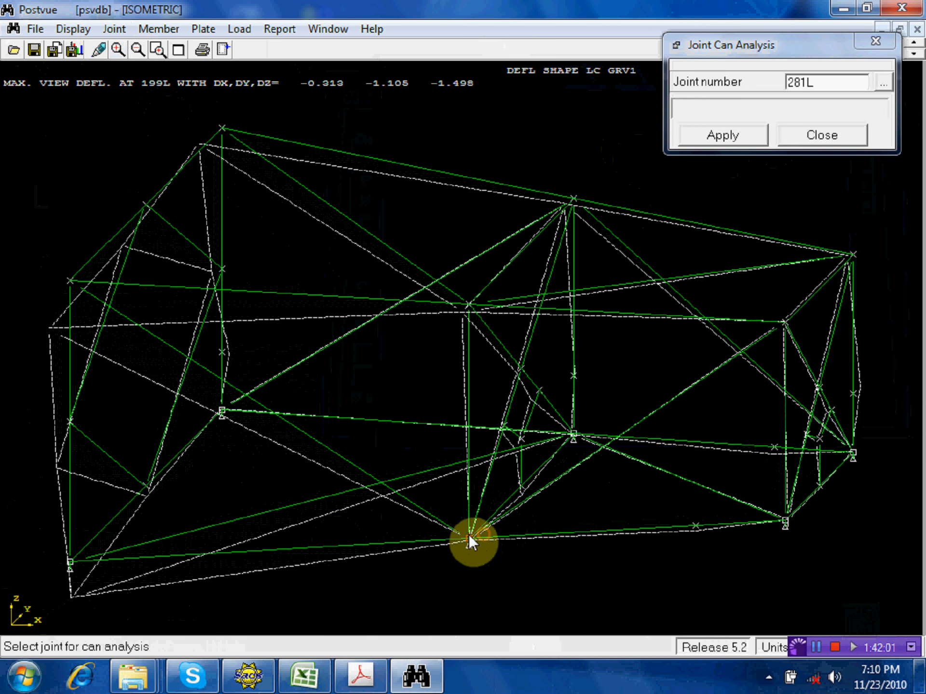
{"action": "left_click", "coordinate": [736, 138]}
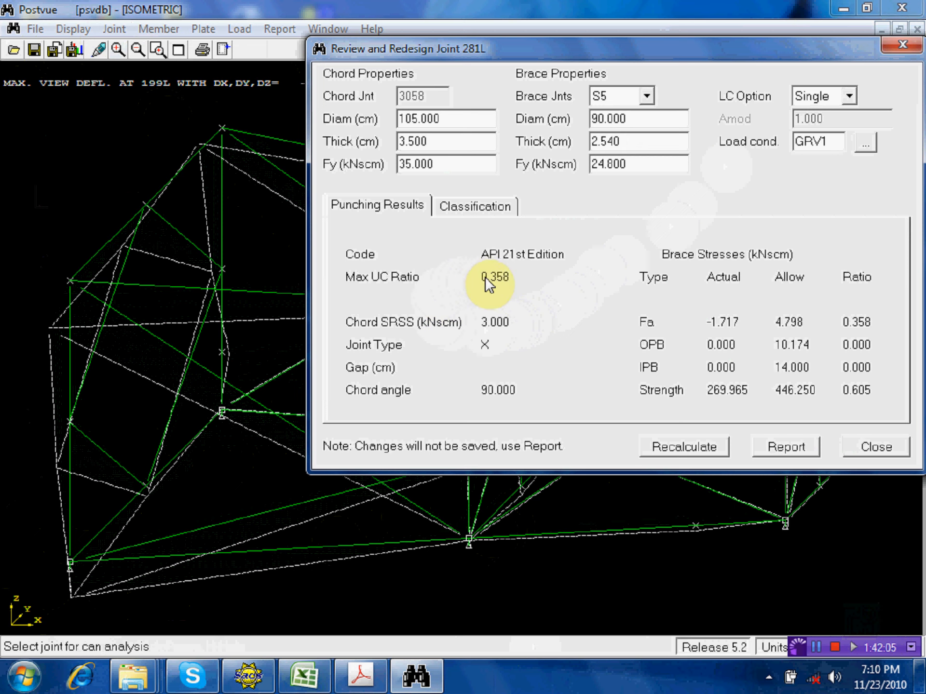
{"action": "left_click_drag", "start_coordinate": [533, 49], "coordinate": [341, 125]}
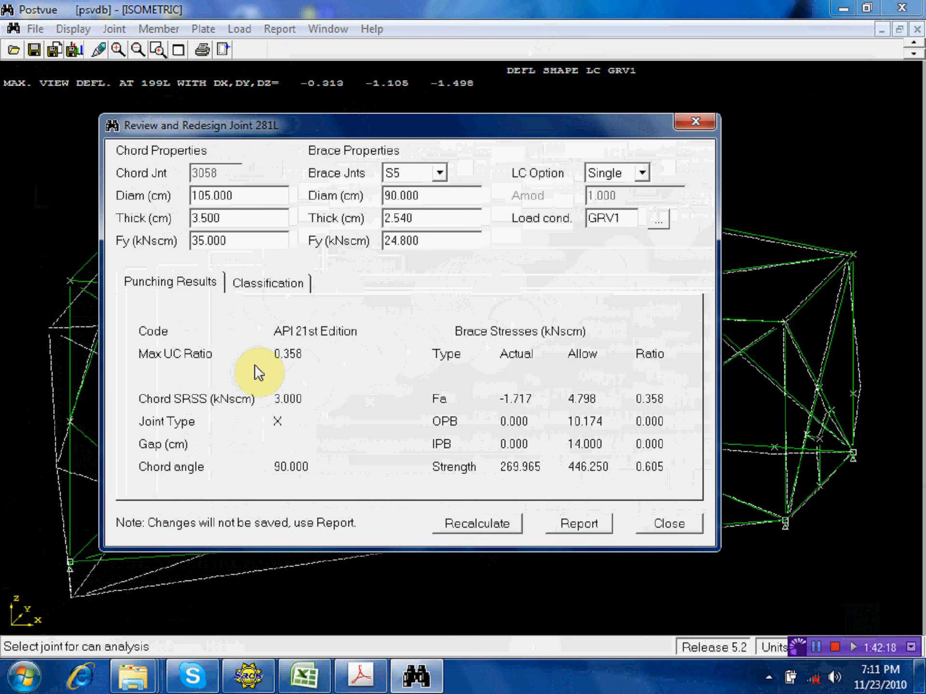
{"action": "left_click", "coordinate": [701, 123]}
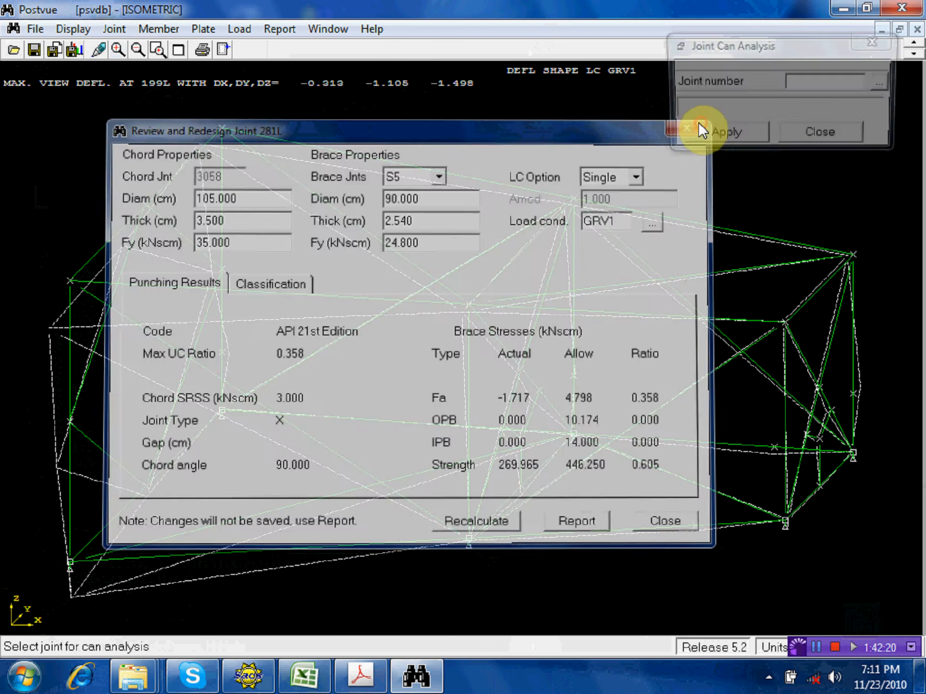
{"action": "left_click", "coordinate": [813, 133]}
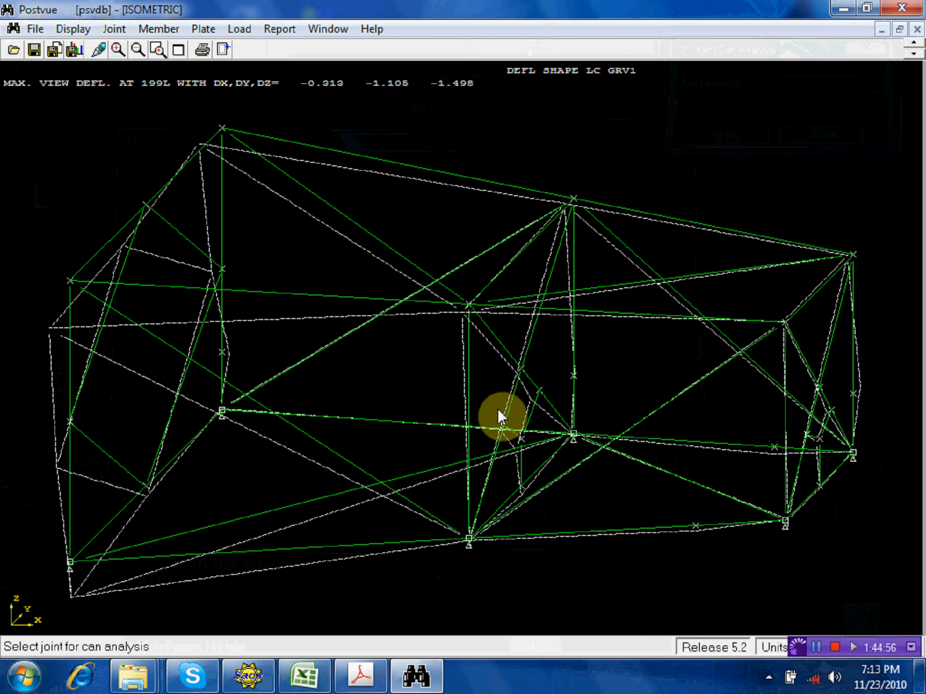
{"action": "left_click", "coordinate": [901, 9]}
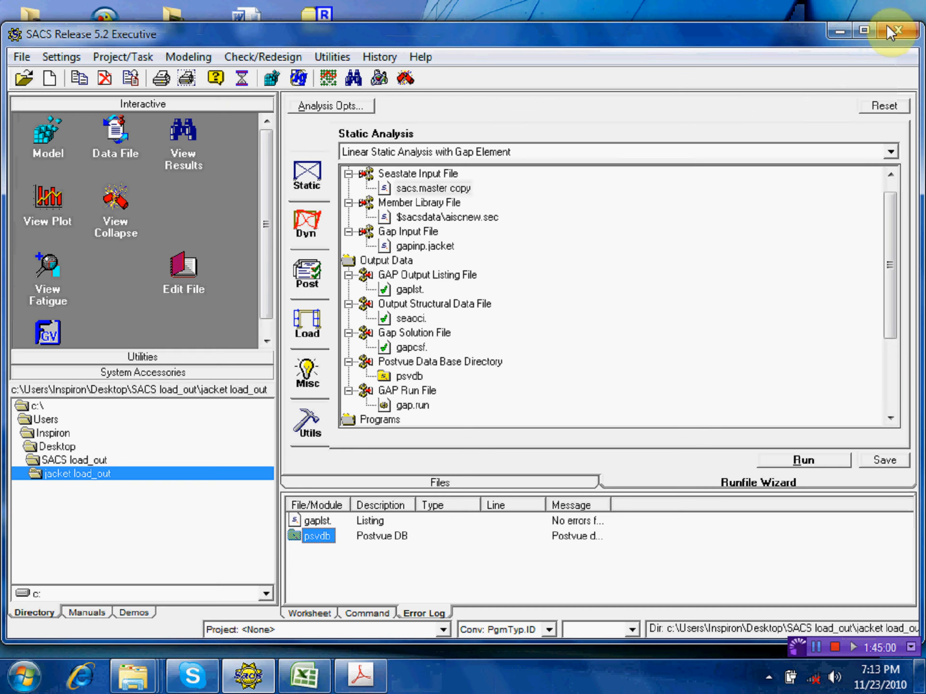